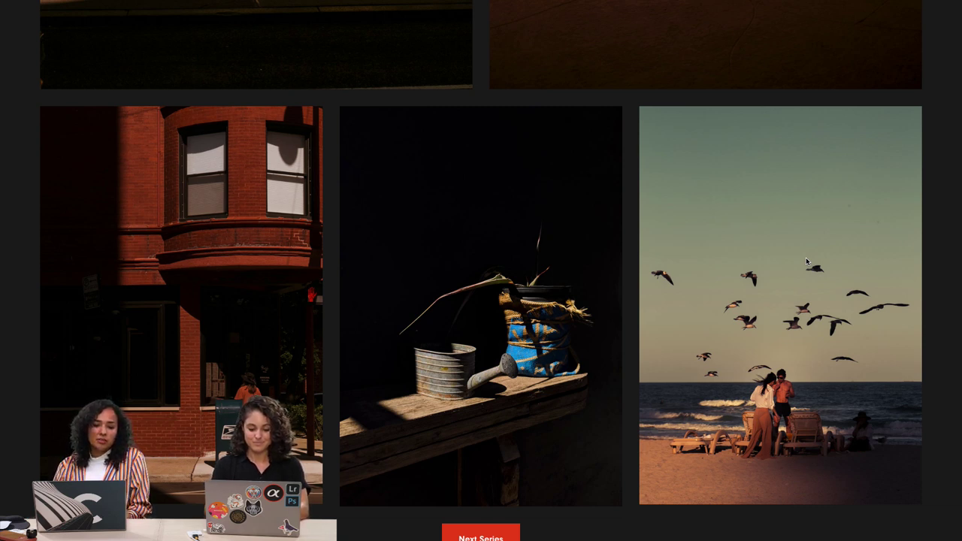
Look through the photographs in the portfolio series, from the beach scene up to the taxi street silhouette
scroll(806, 262, "up", 7)
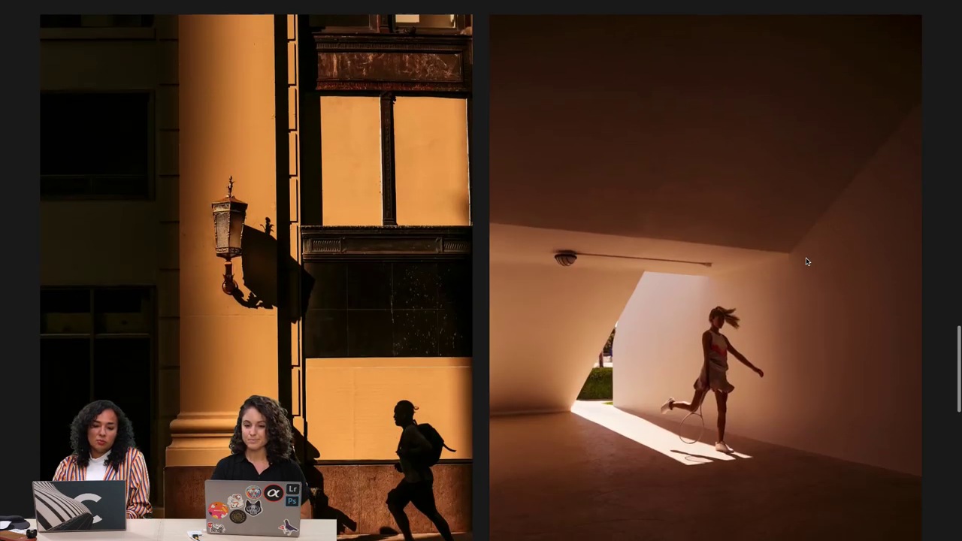
scroll(807, 261, "down", 1)
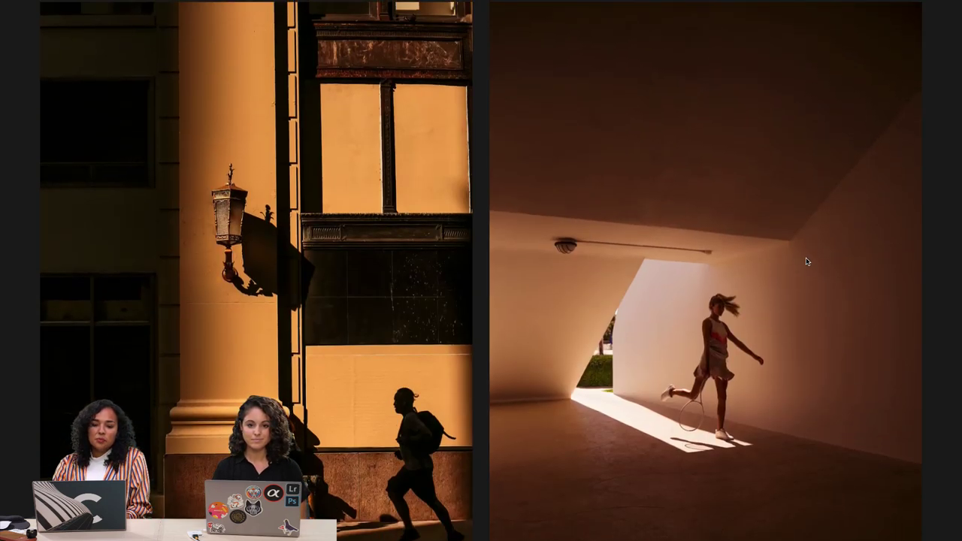
scroll(807, 262, "down", 1)
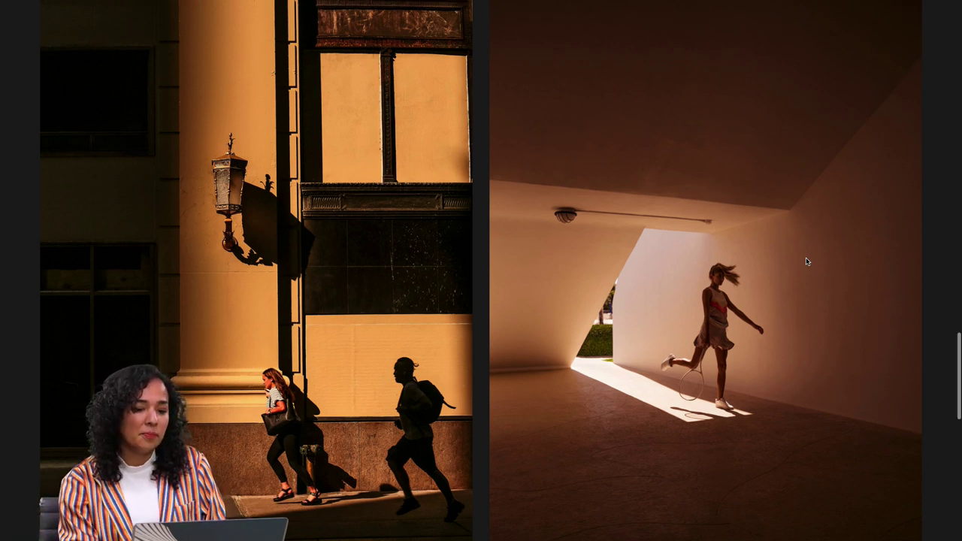
scroll(806, 262, "up", 1)
scroll(807, 262, "down", 1)
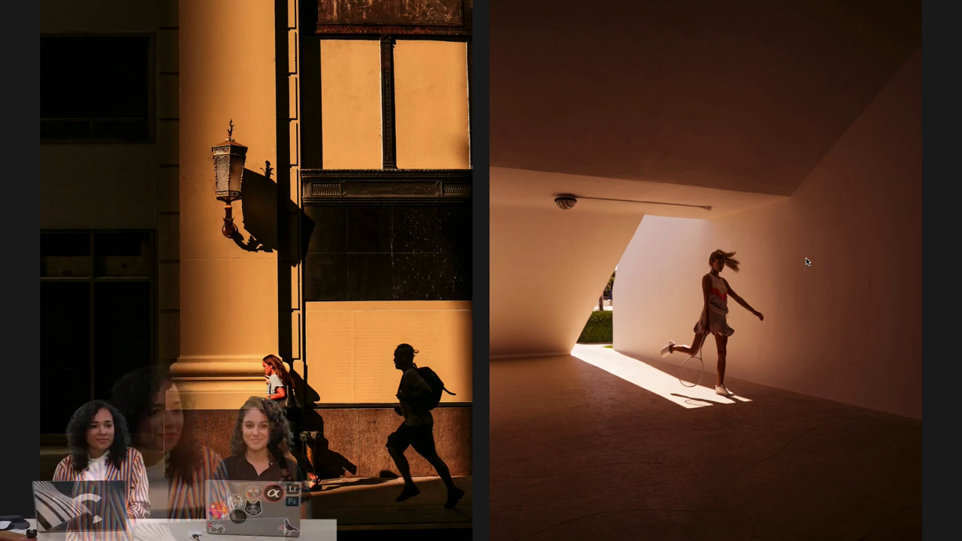
scroll(807, 262, "up", 5)
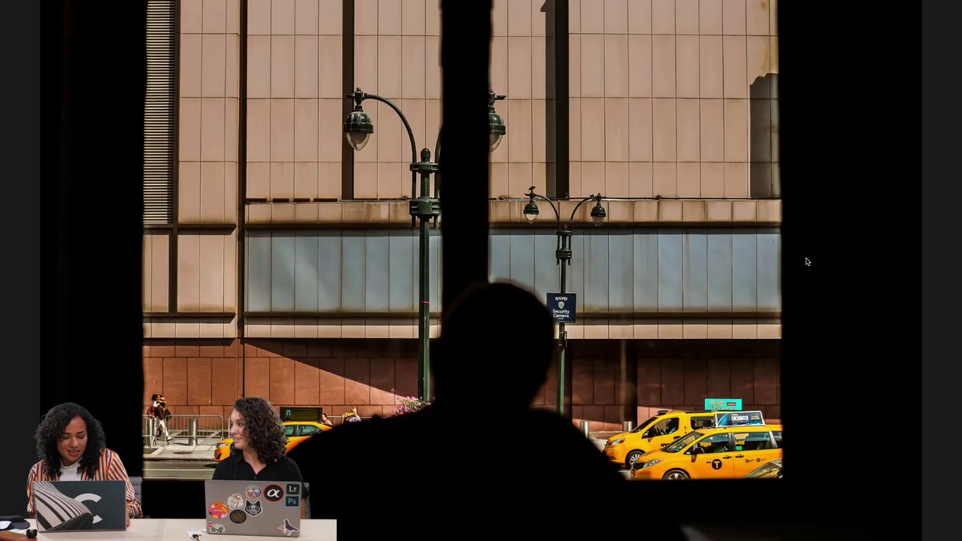
Switch to Photoshop and examine the arrangement of the story artboards from Cover to Behind the screen
key("super+Tab")
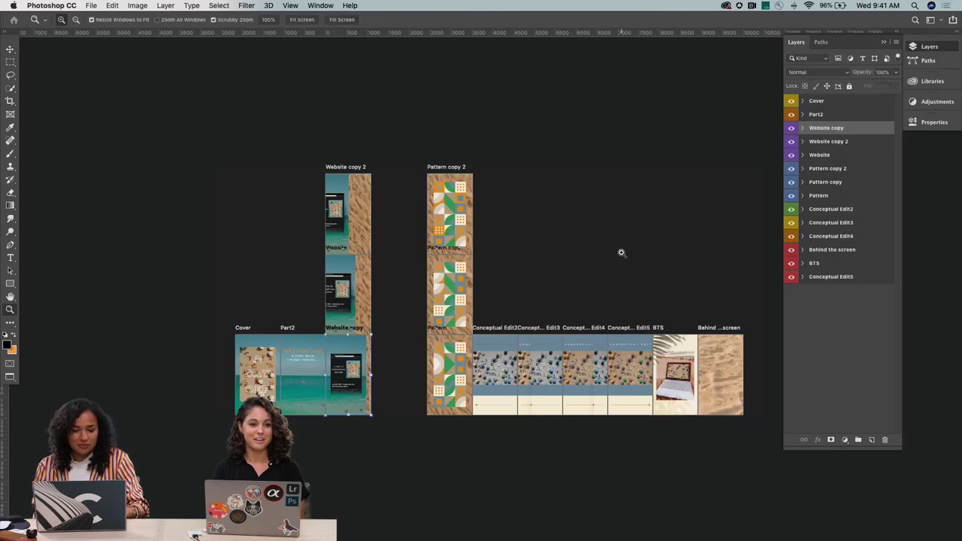
left_click(475, 286)
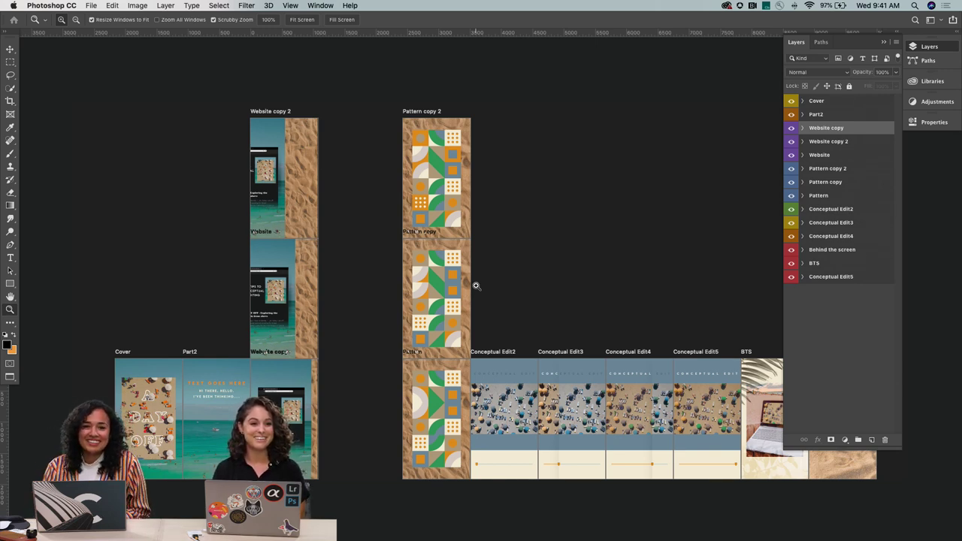
scroll(475, 286, "down", 2)
key("v")
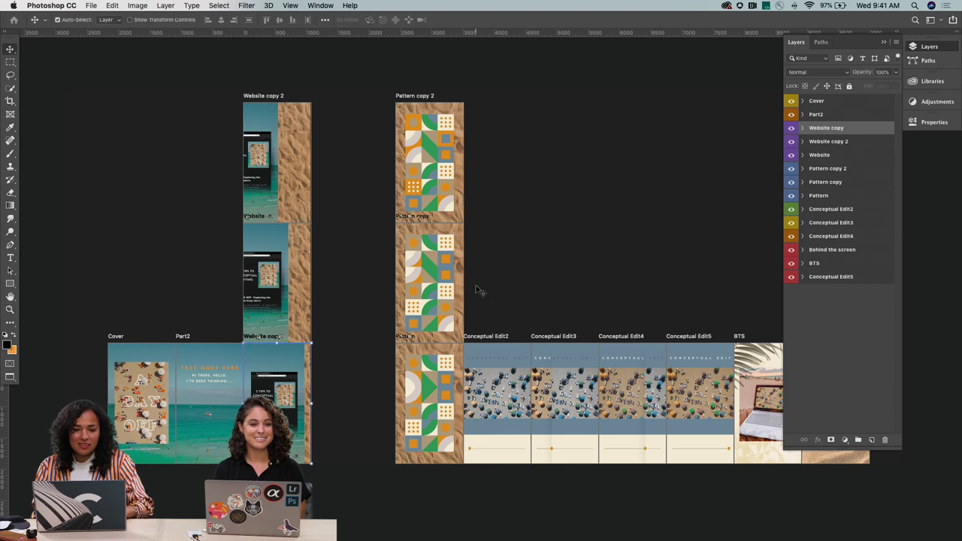
scroll(651, 249, "right", 3)
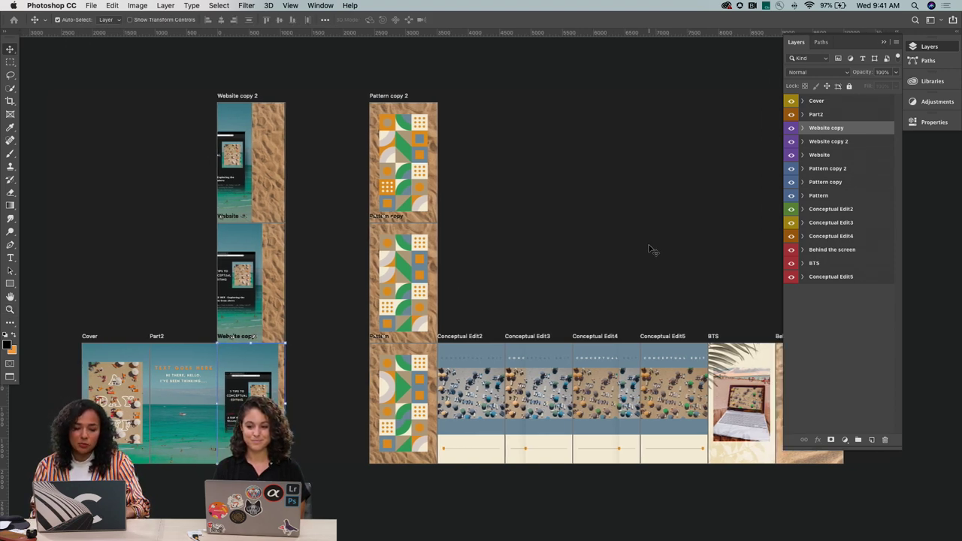
scroll(651, 249, "left", 3)
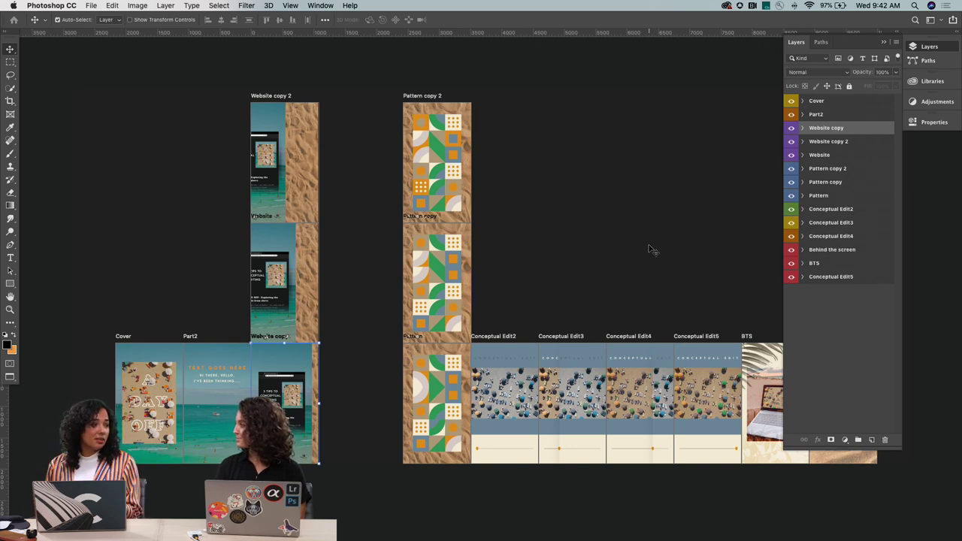
scroll(363, 312, "right", 5)
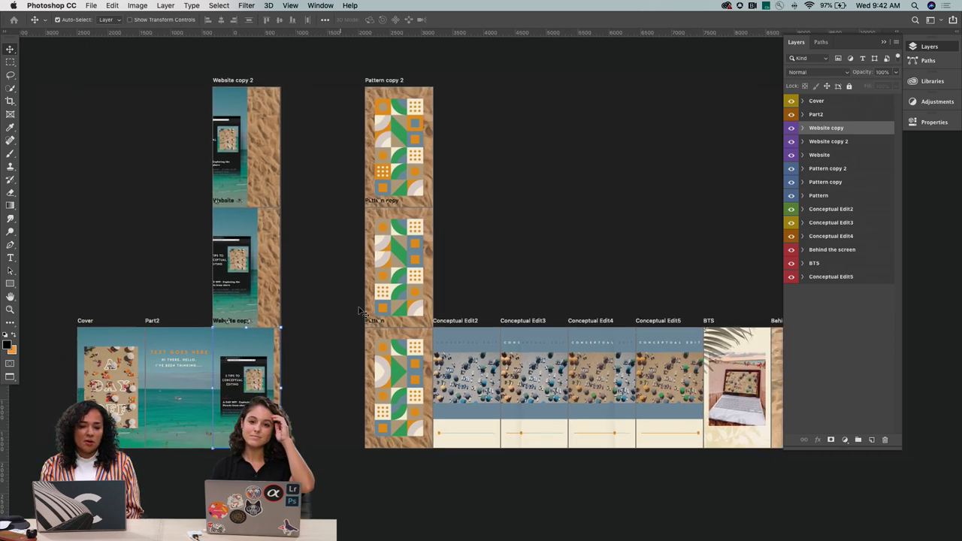
scroll(362, 311, "right", 2)
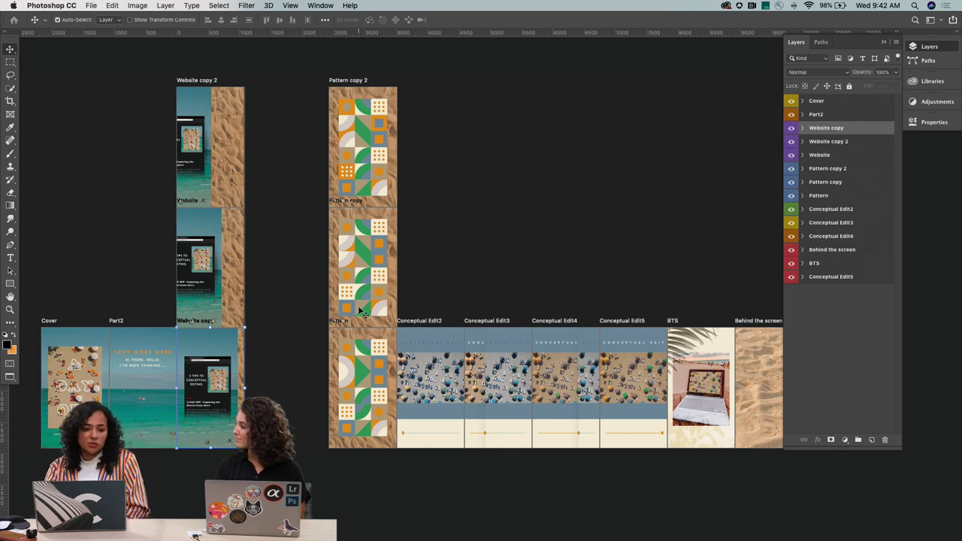
scroll(363, 313, "down", 2)
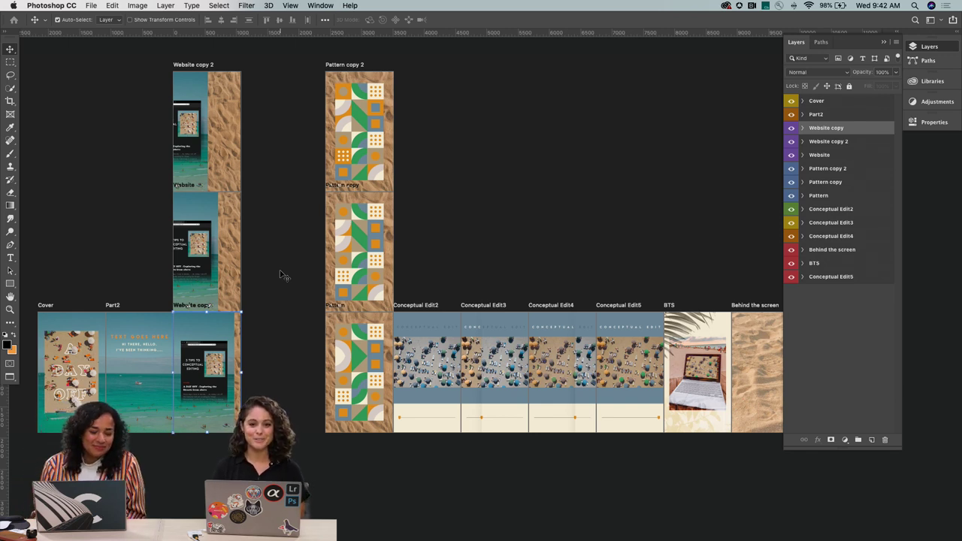
scroll(280, 275, "down", 2)
scroll(281, 275, "up", 2)
scroll(281, 275, "left", 2)
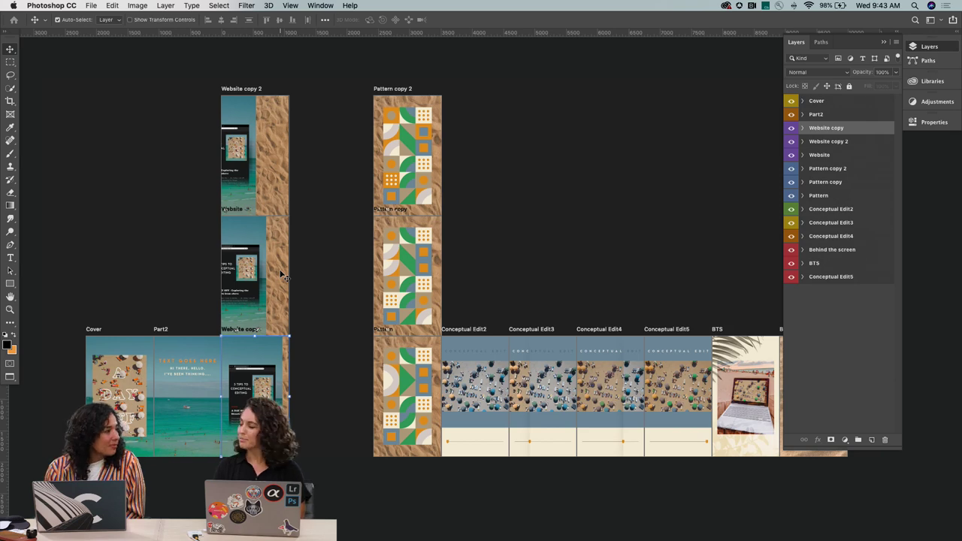
Inspect the Cover, Part2 and Website copy artboards one by one with the Artboard tool, ending on Cover
key("z")
left_click(157, 390)
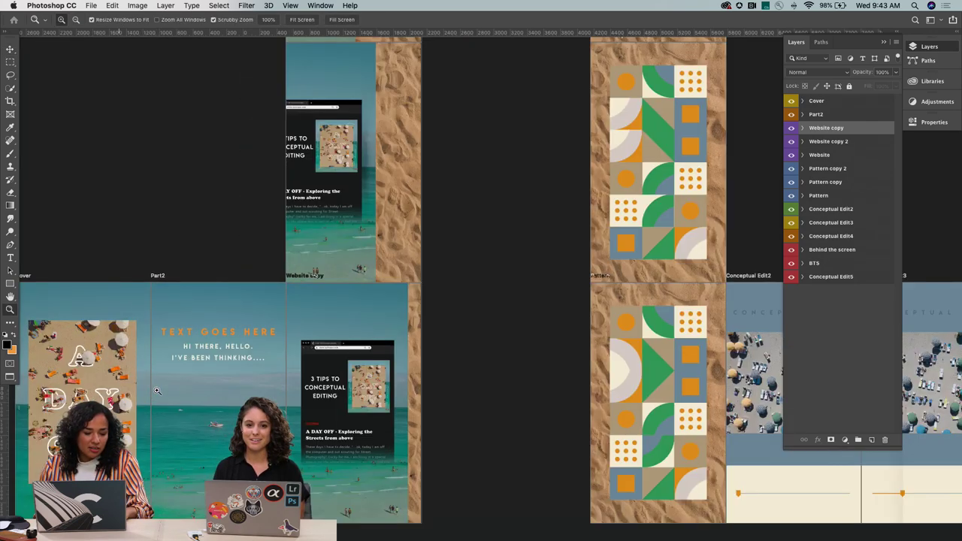
scroll(157, 390, "left", 4)
key("v")
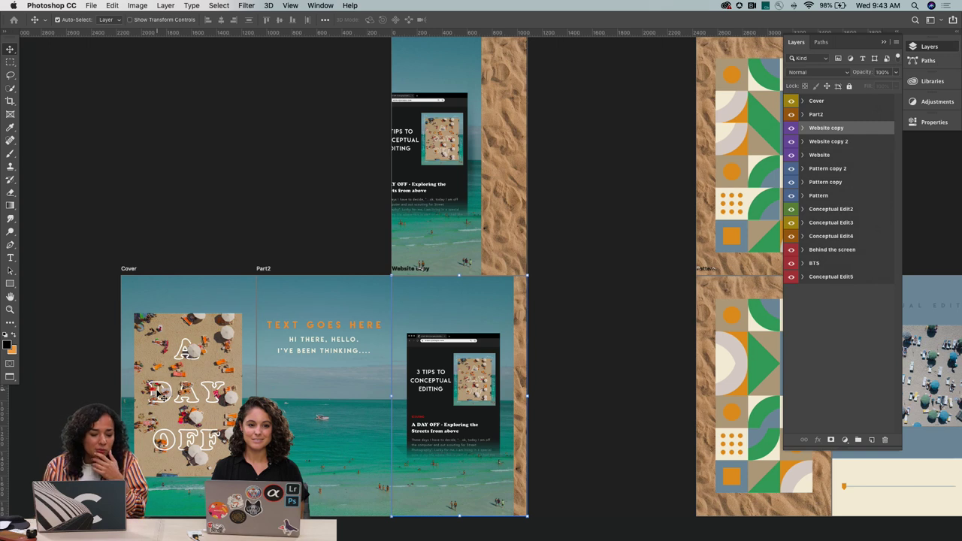
key("shift+v")
left_click(149, 280)
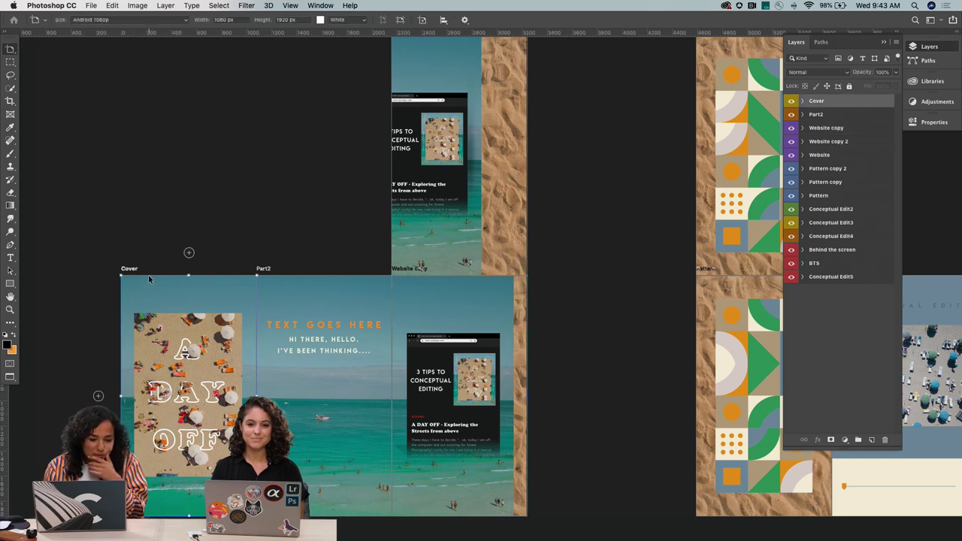
left_click(281, 278)
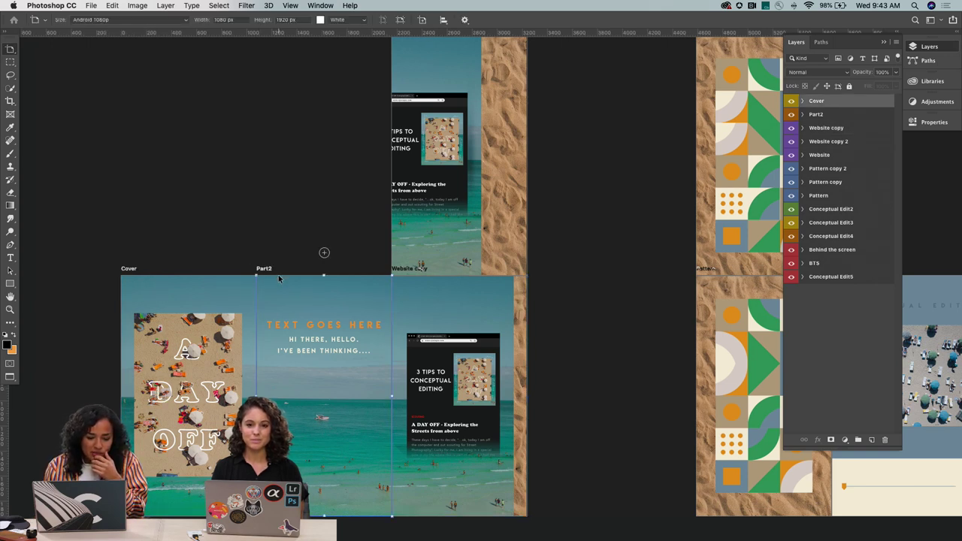
left_click(434, 276)
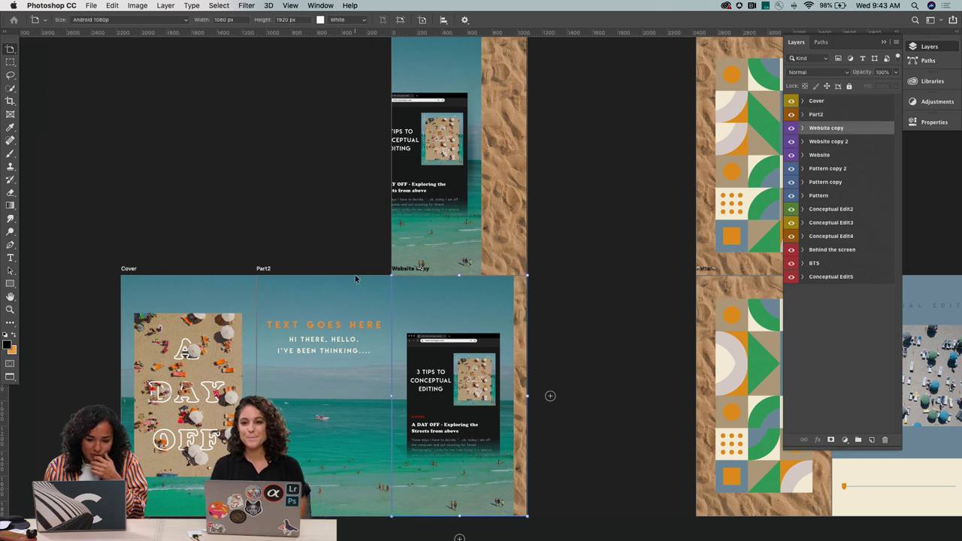
left_click(188, 278)
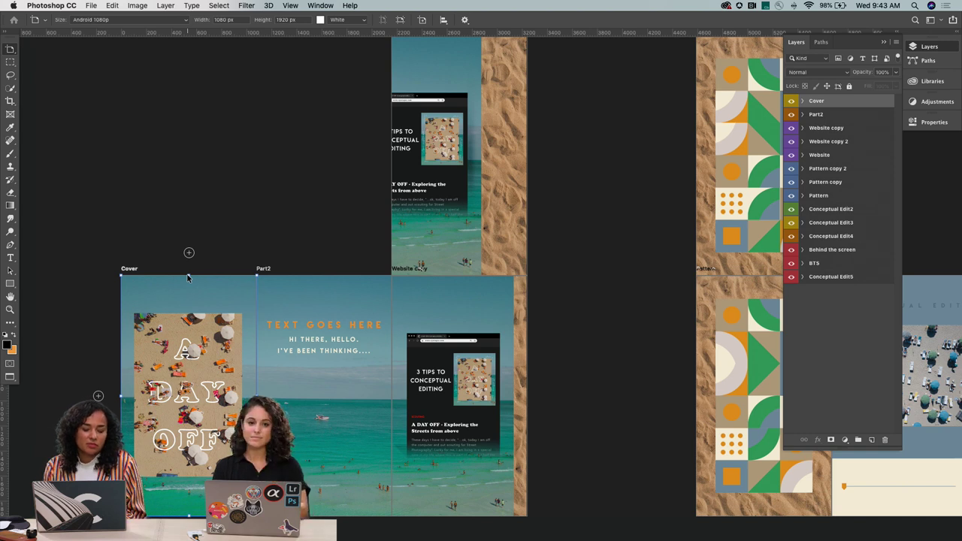
scroll(187, 278, "down", 3)
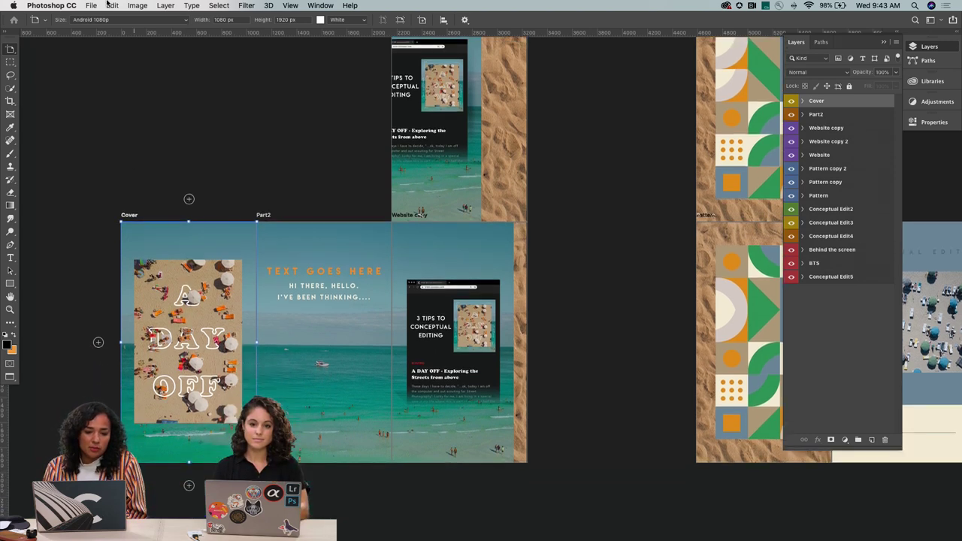
Start a new document and compare the Print and Photo presets before choosing the Web category
left_click(90, 5)
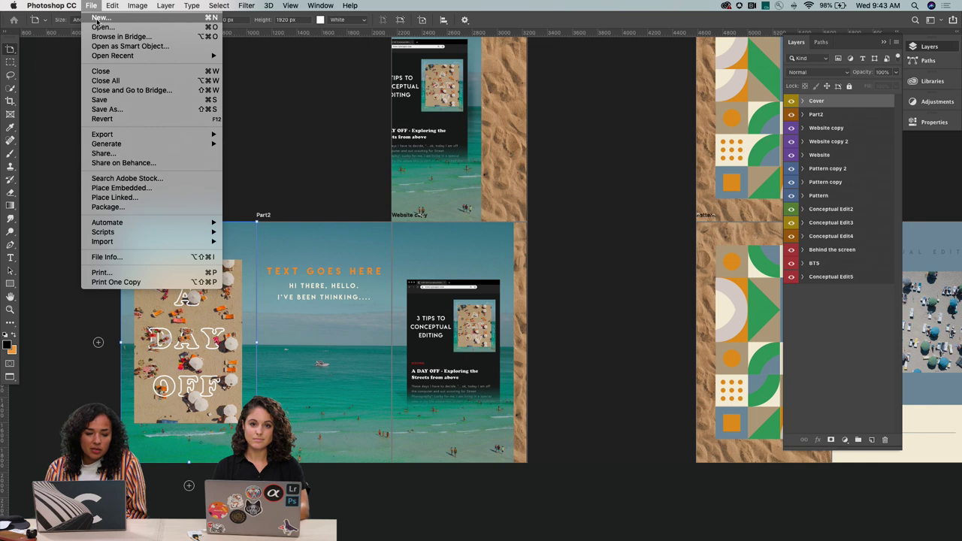
left_click(99, 17)
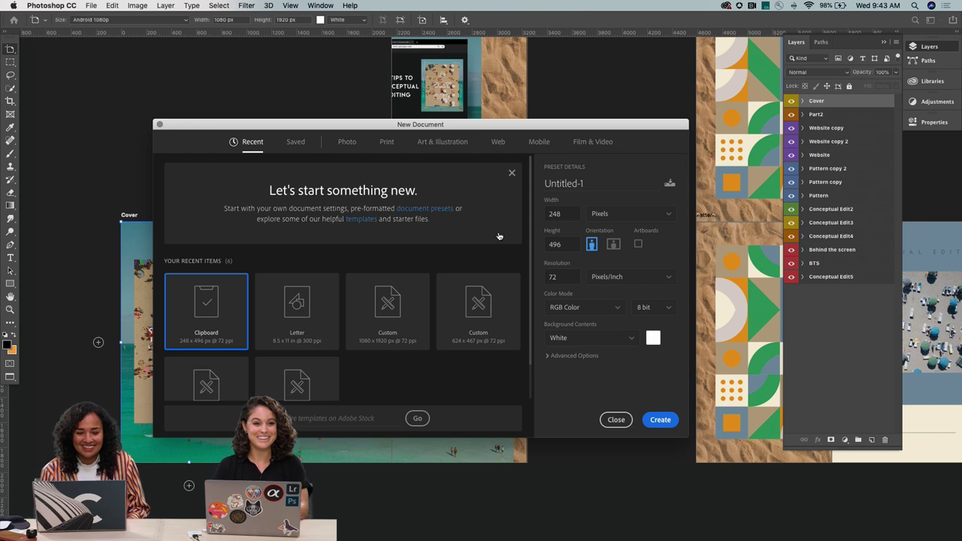
double_click(560, 215)
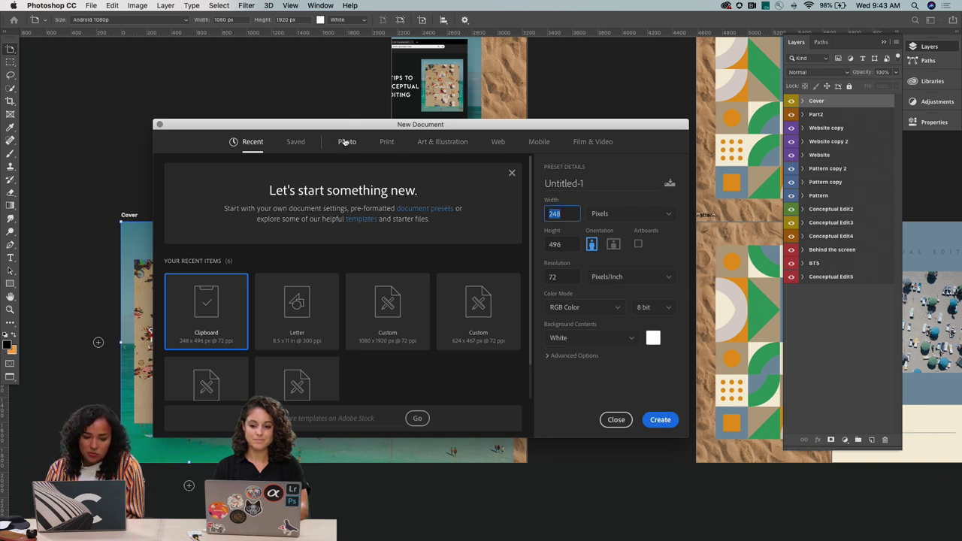
left_click(387, 143)
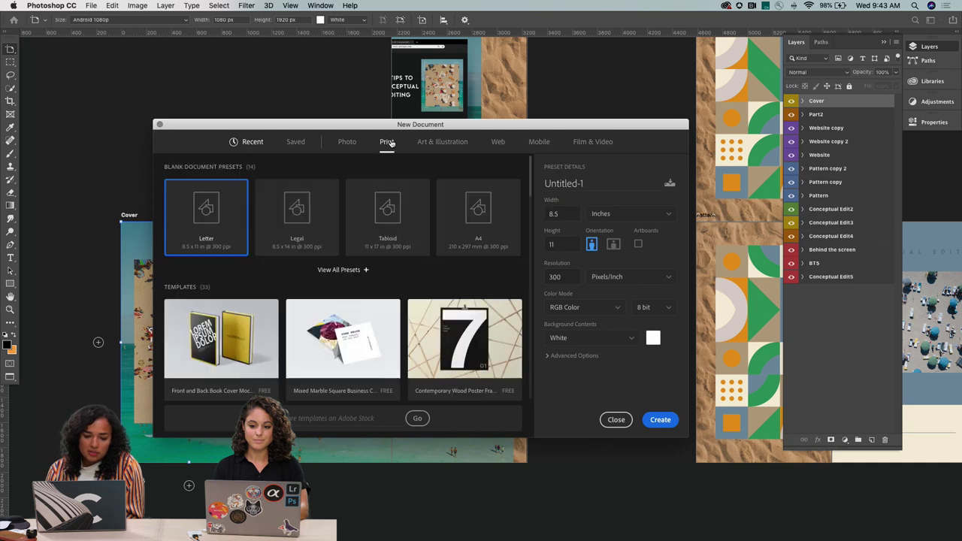
left_click(347, 143)
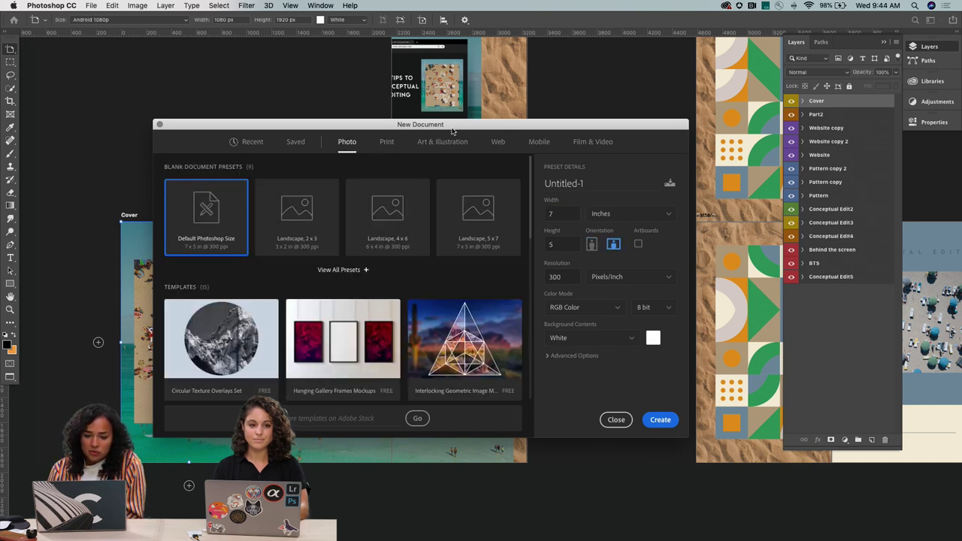
left_click(499, 142)
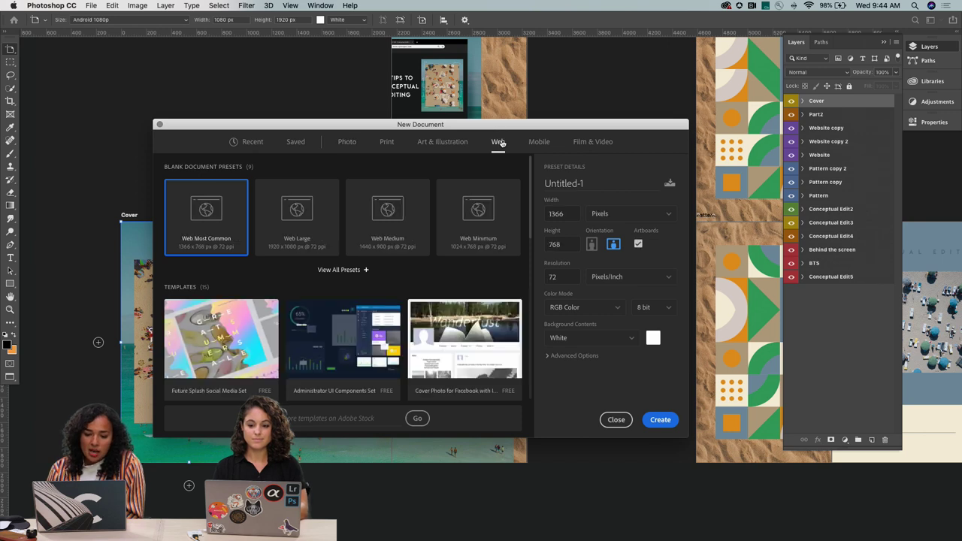
Set the new document's width to 1920 and height to 1080 pixels, and switch it to portrait orientation
left_click(566, 215)
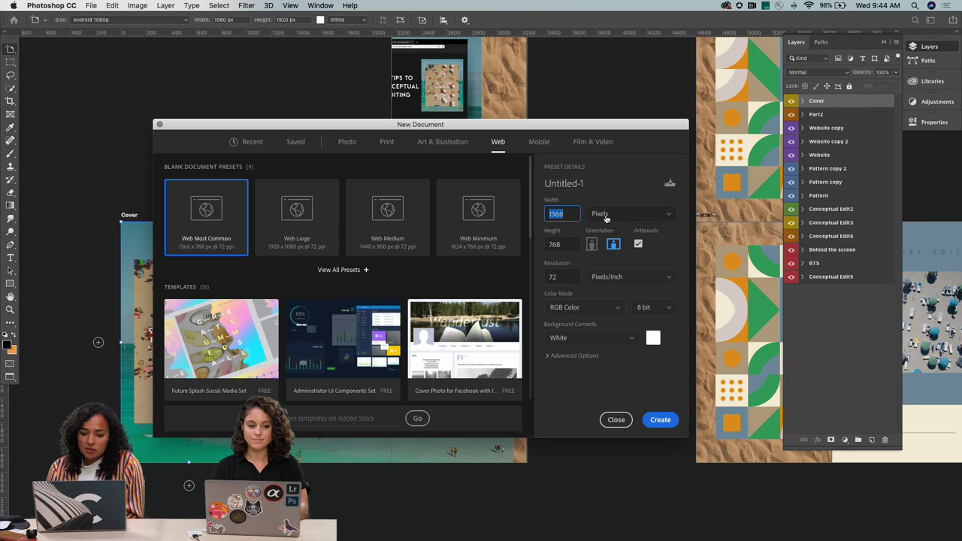
left_click(604, 216)
left_click(606, 218)
left_click(560, 215)
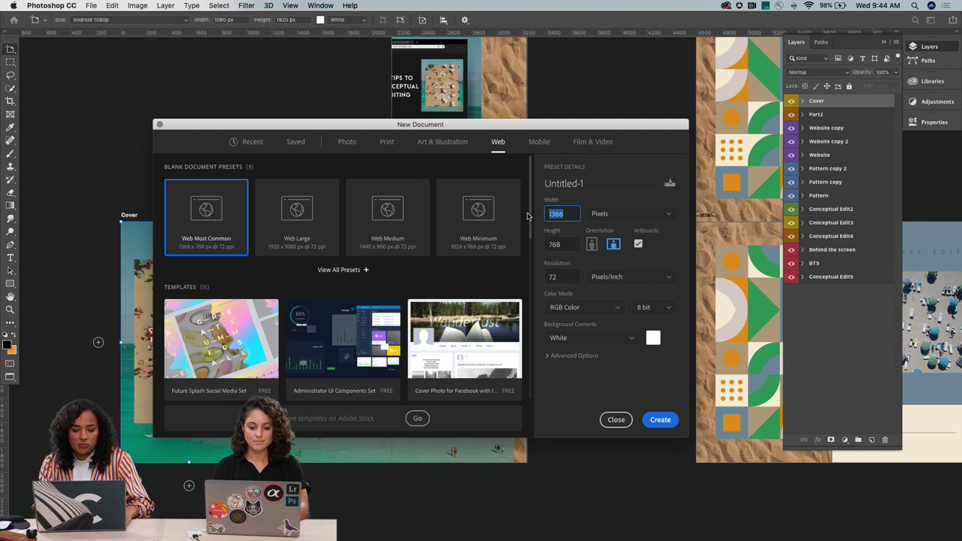
type("1920")
left_click(554, 244)
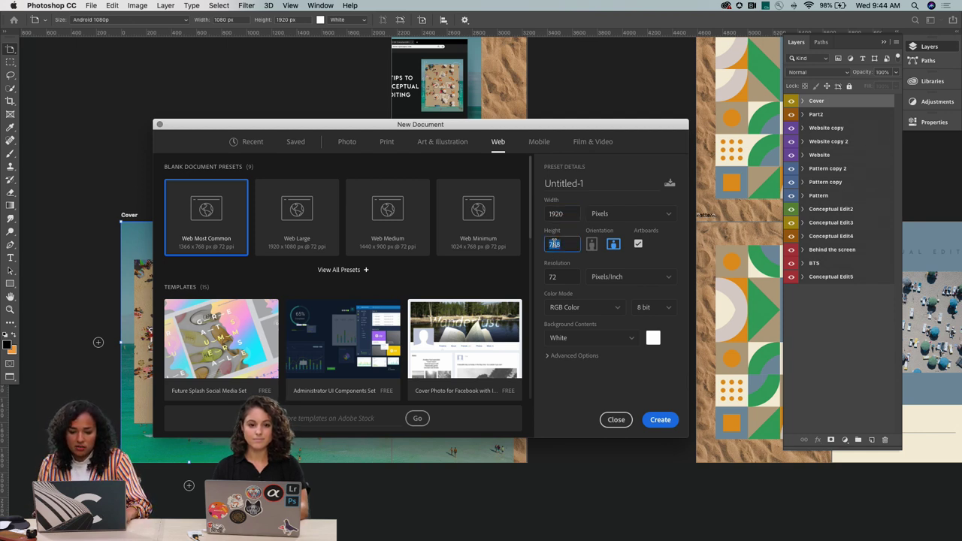
type("1080")
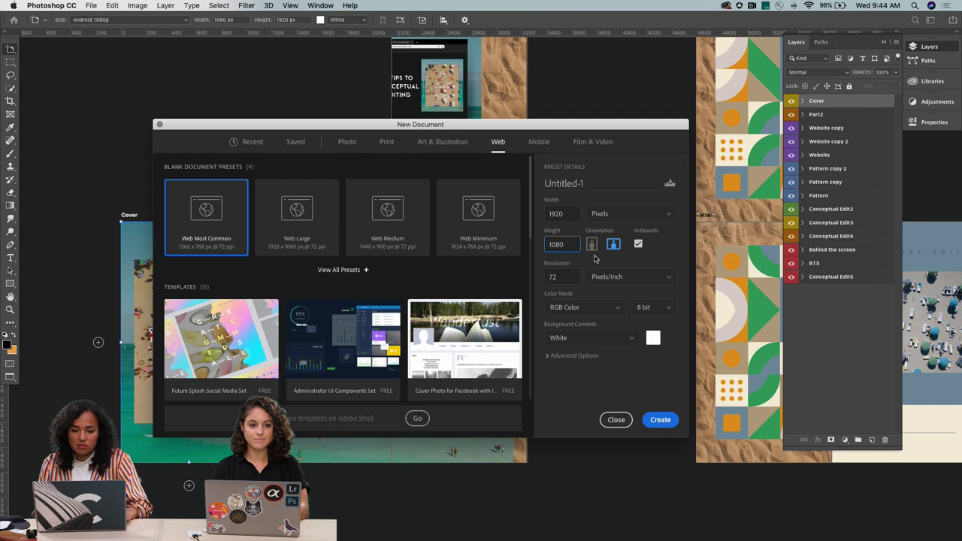
left_click(593, 244)
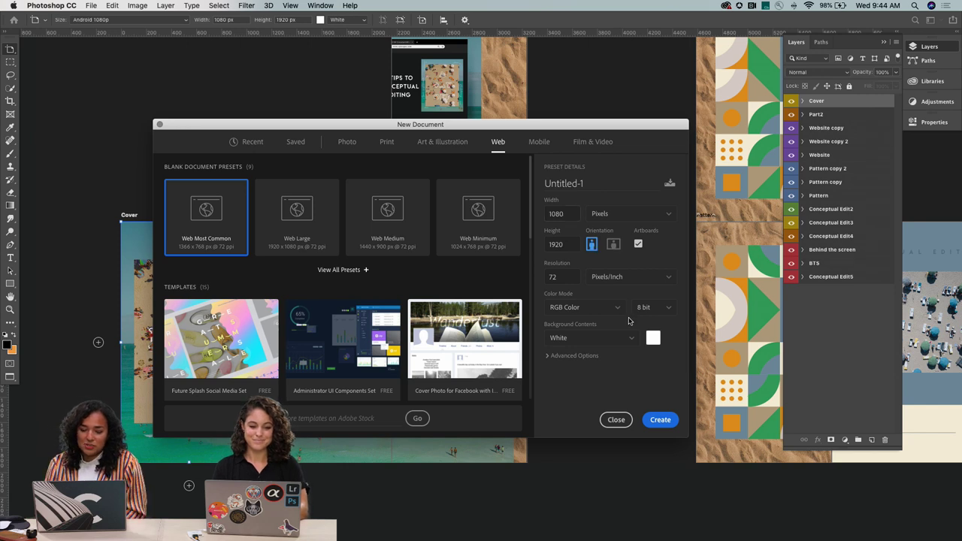
Create the document with these settings and collapse its artboard in the layer list
left_click_drag(571, 126, 511, 106)
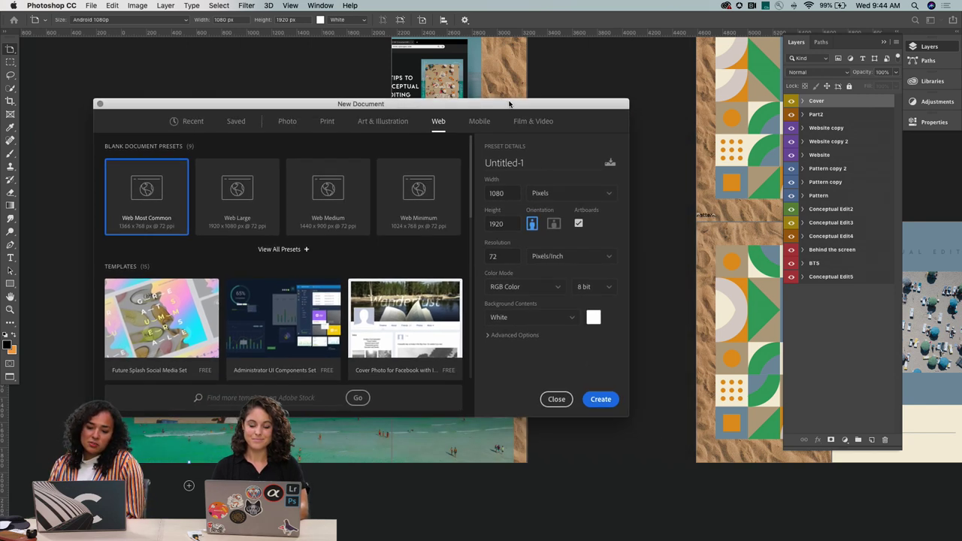
left_click(601, 399)
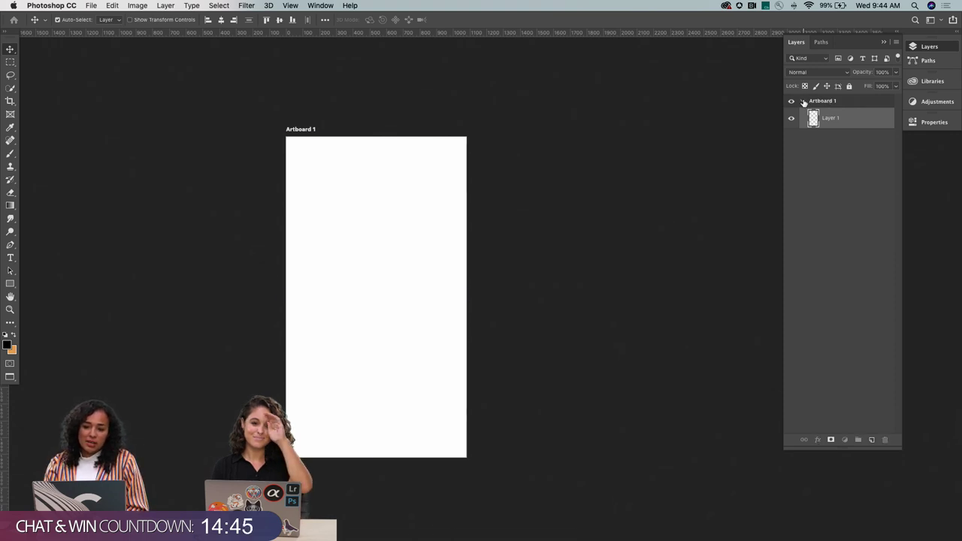
left_click(804, 102)
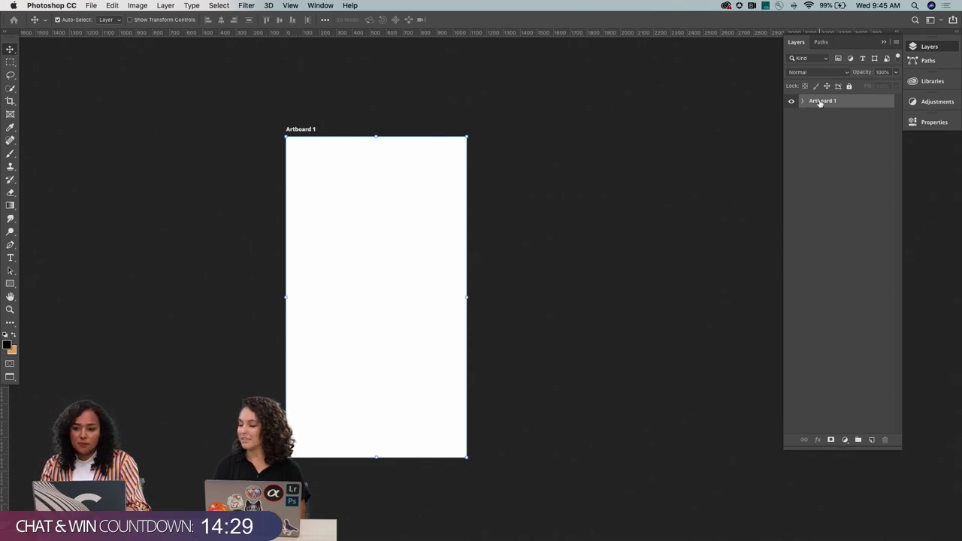
double_click(820, 101)
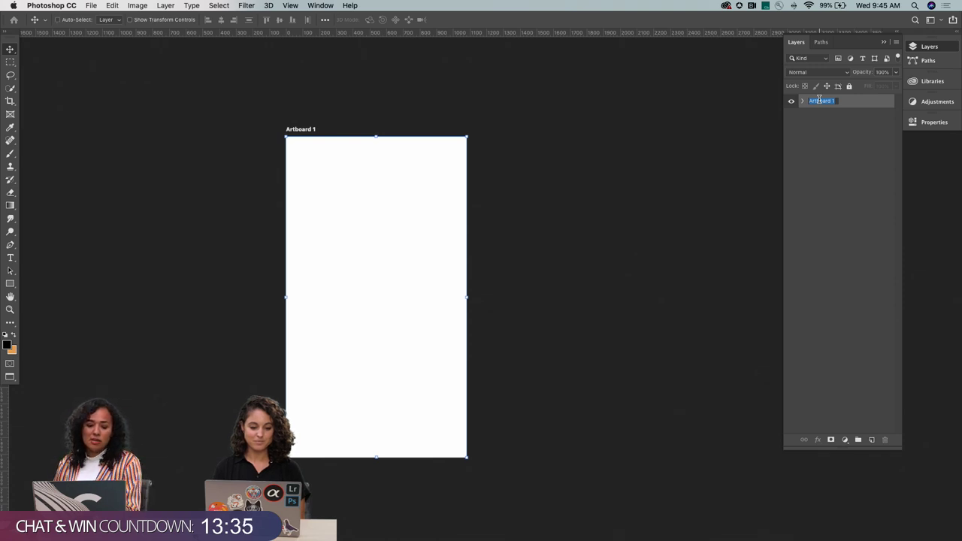
key("super+Tab")
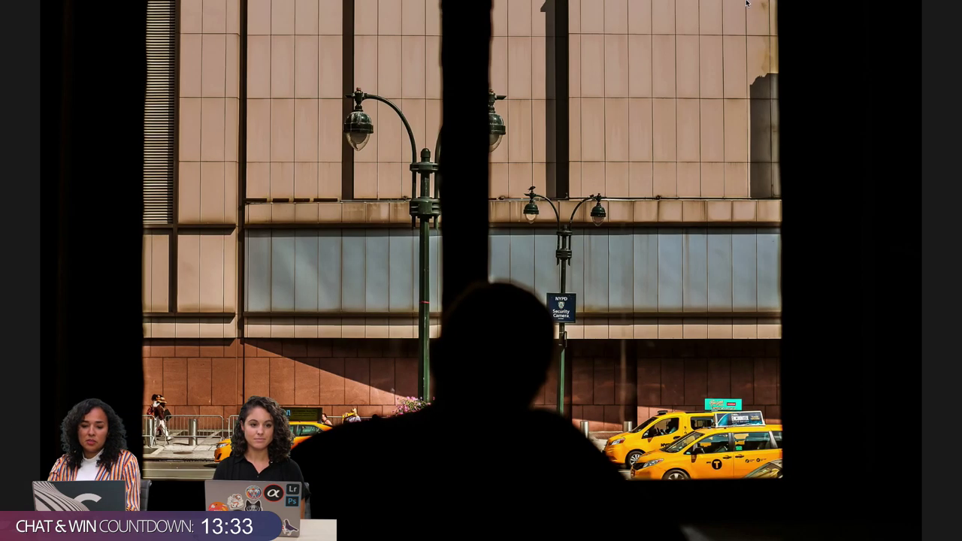
mouse_move(399, 7)
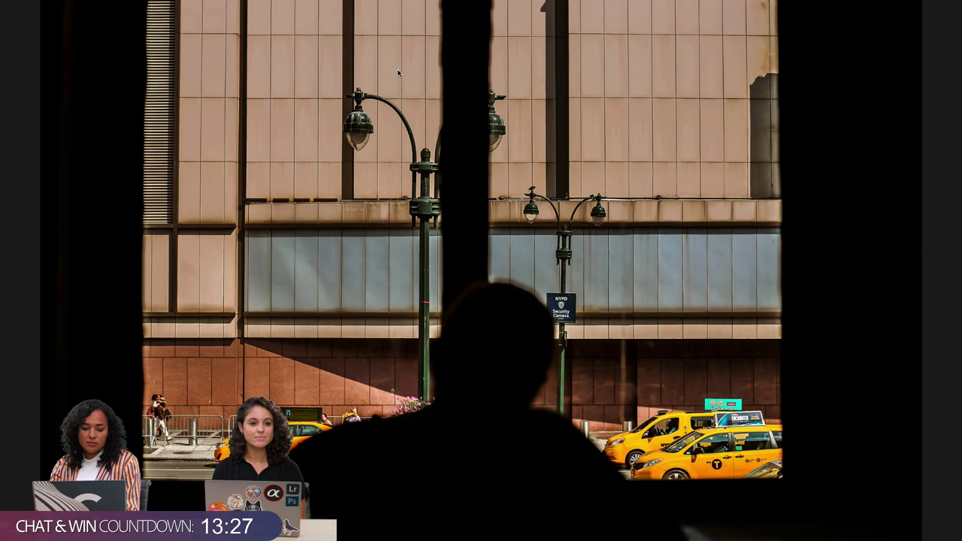
key("ctrl+Right")
key("super+Tab")
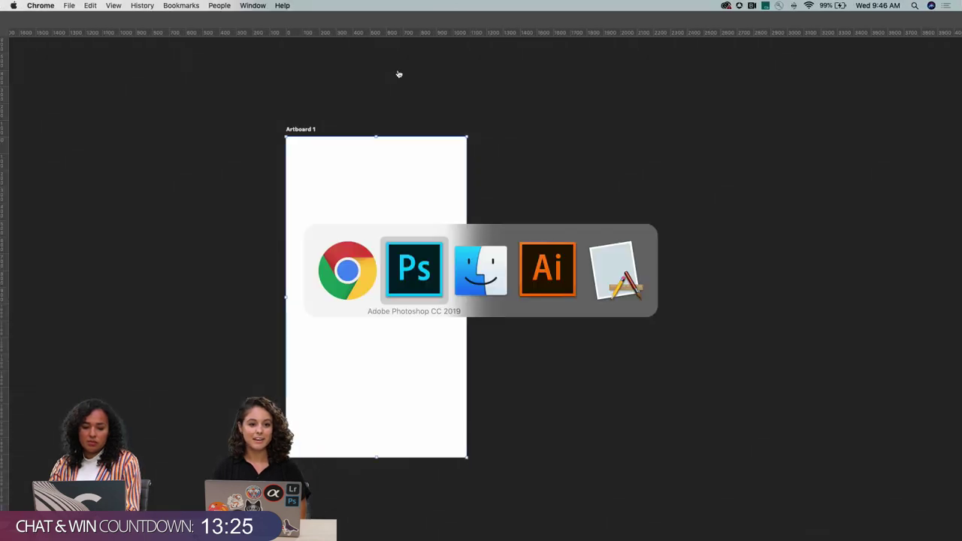
key("super+Tab")
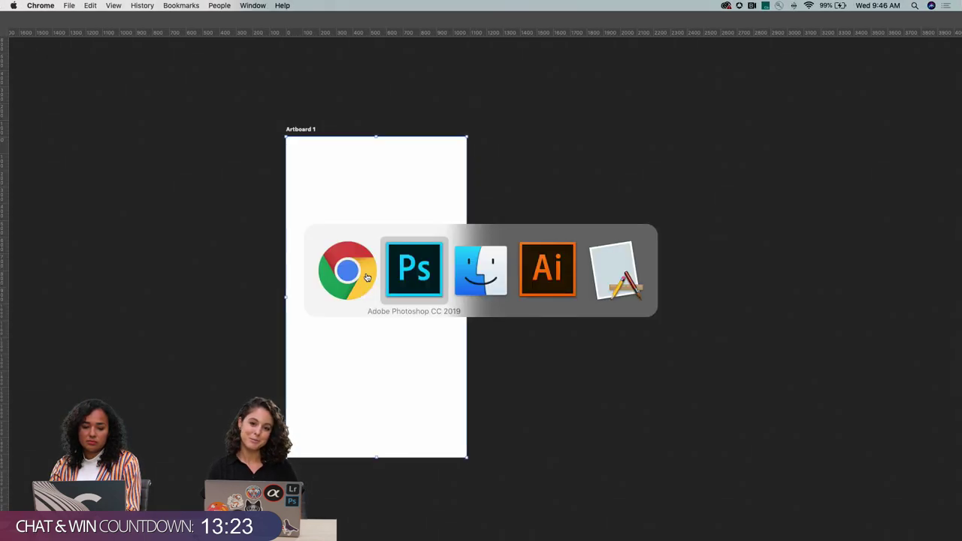
Switch to Finder, bring up the Recents files in a full-screen window, and return to Photoshop
key("ctrl+Right")
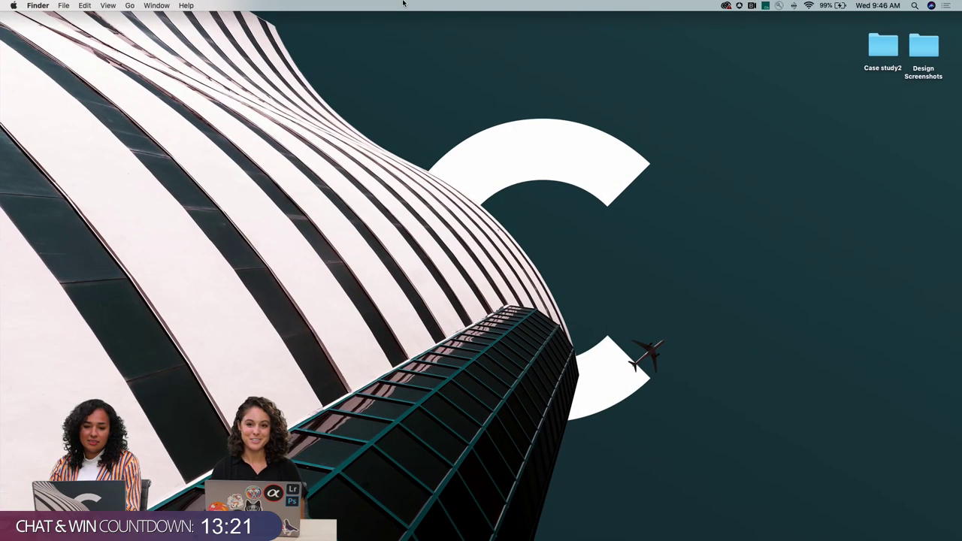
key("super+shift+f")
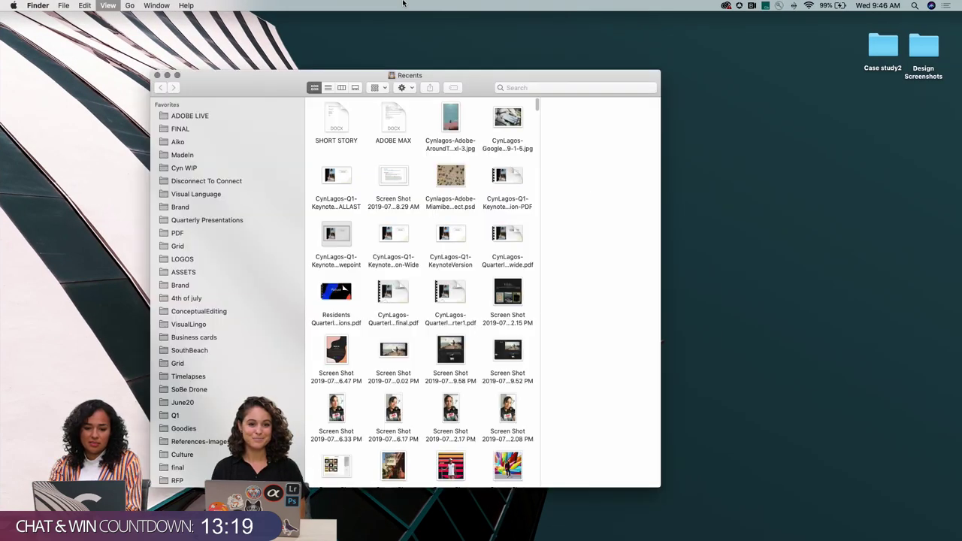
key("ctrl+super+f")
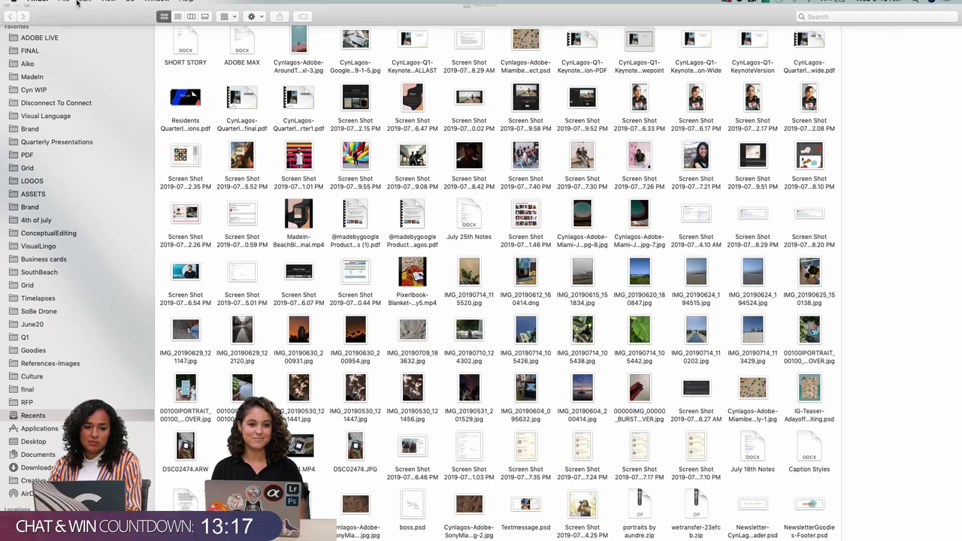
key("super+Tab")
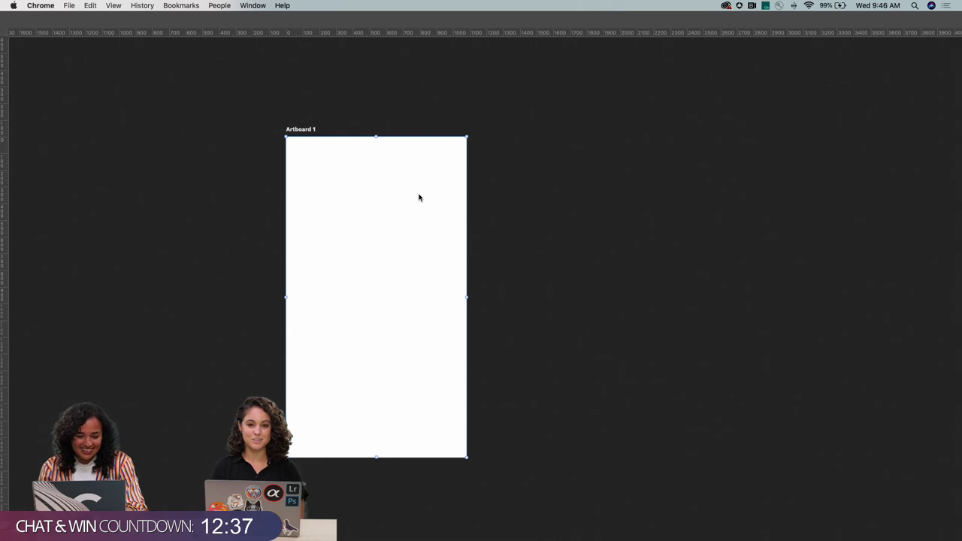
key("super+Tab")
left_click(482, 269)
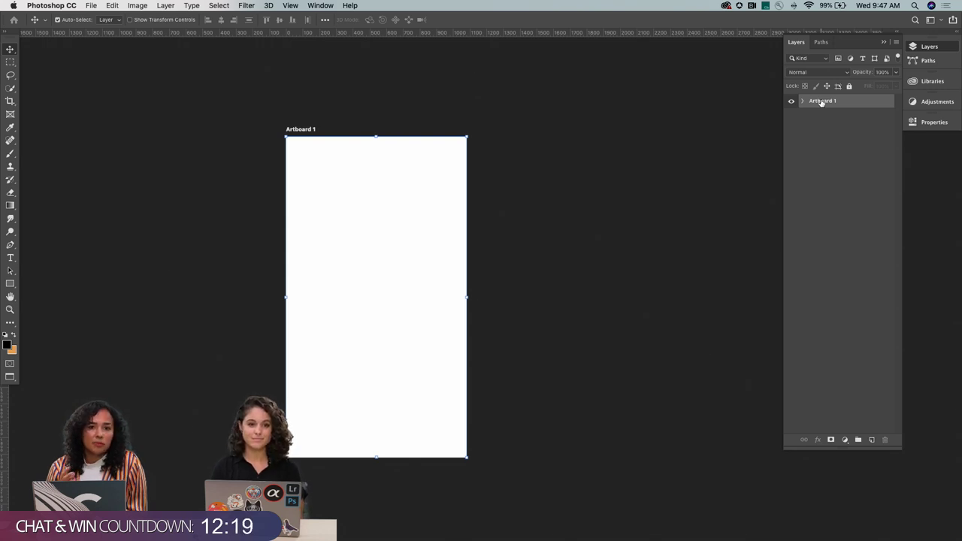
Rename the Artboard 1 artboard as Cover
double_click(822, 101)
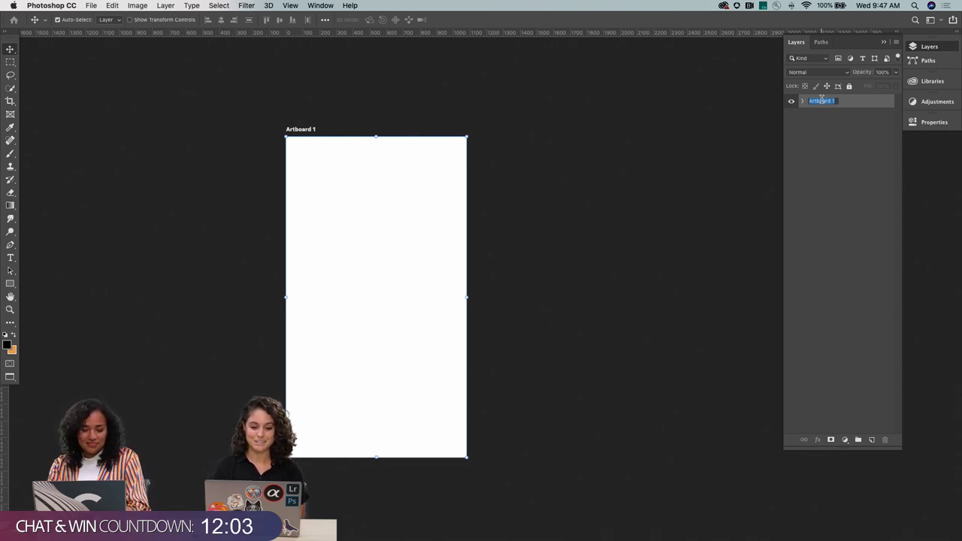
type("C")
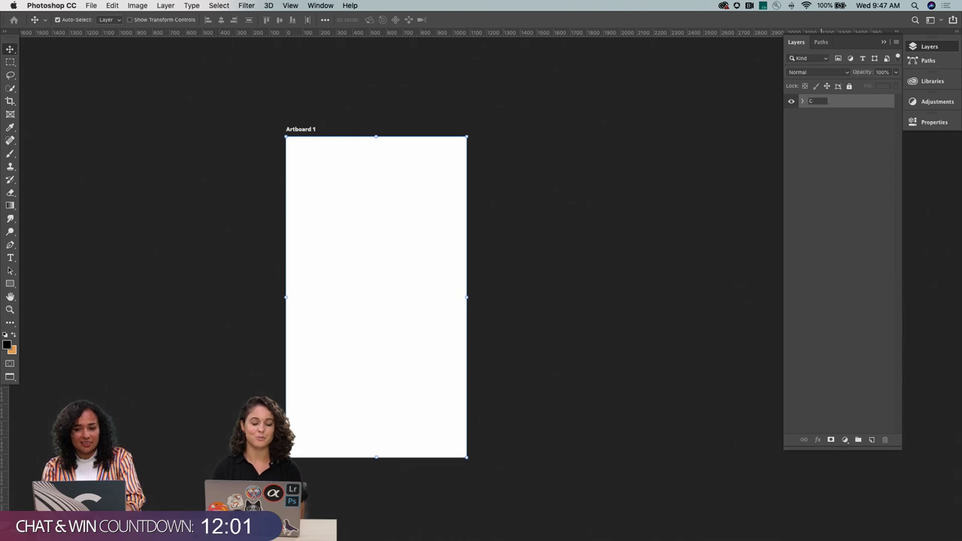
type("o")
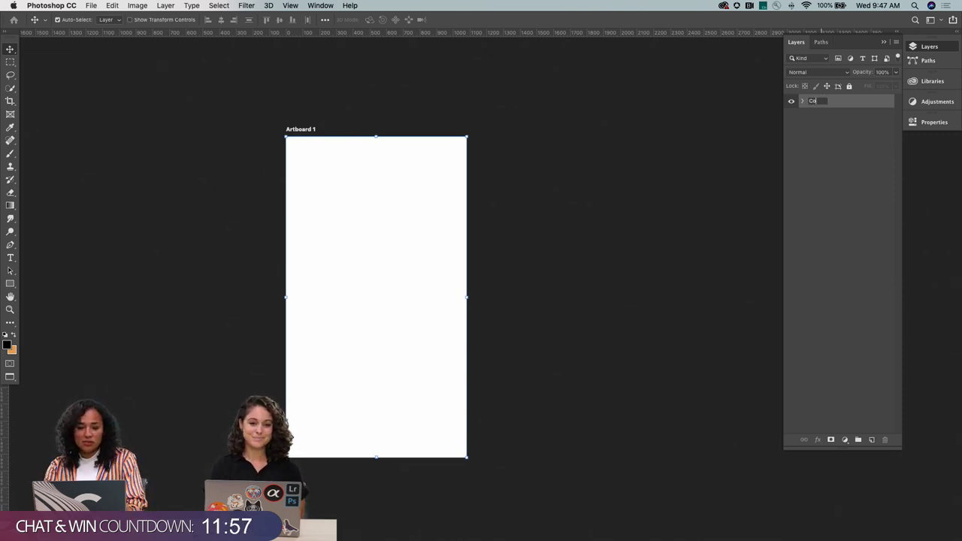
type("ver")
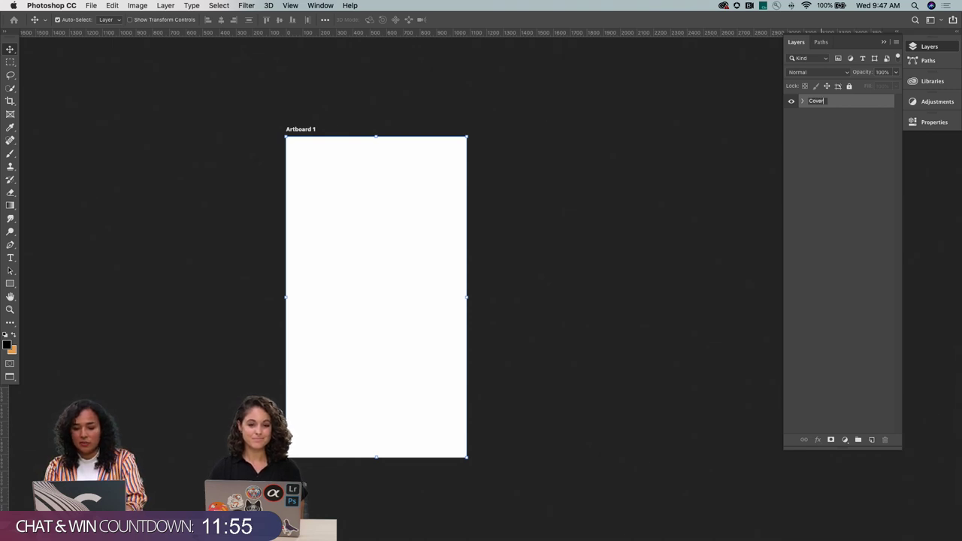
key("Return")
Assign the red color label to the Cover artboard in the layer list
key("z")
left_click(297, 125)
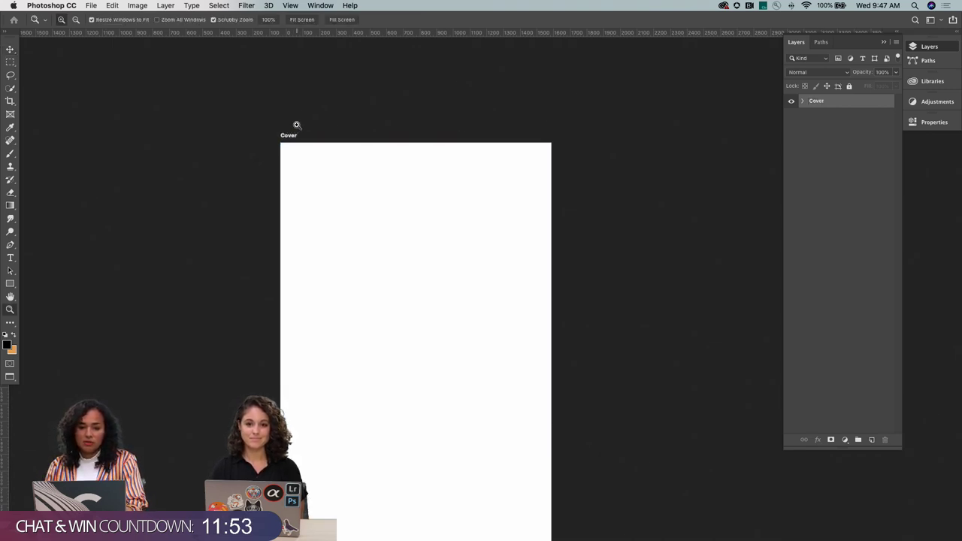
left_click(284, 132)
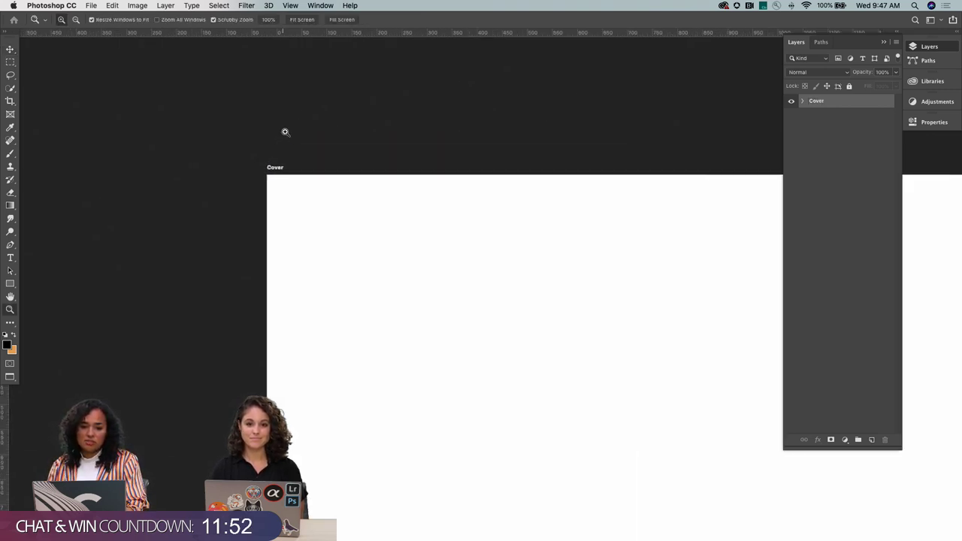
left_click(385, 211, "alt")
left_click(424, 279, "alt")
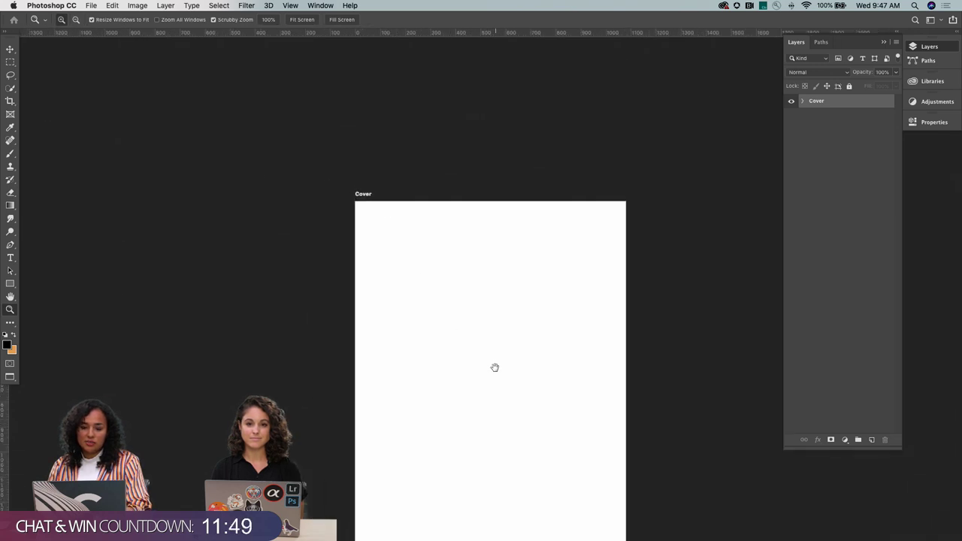
left_click_drag(494, 366, 458, 260)
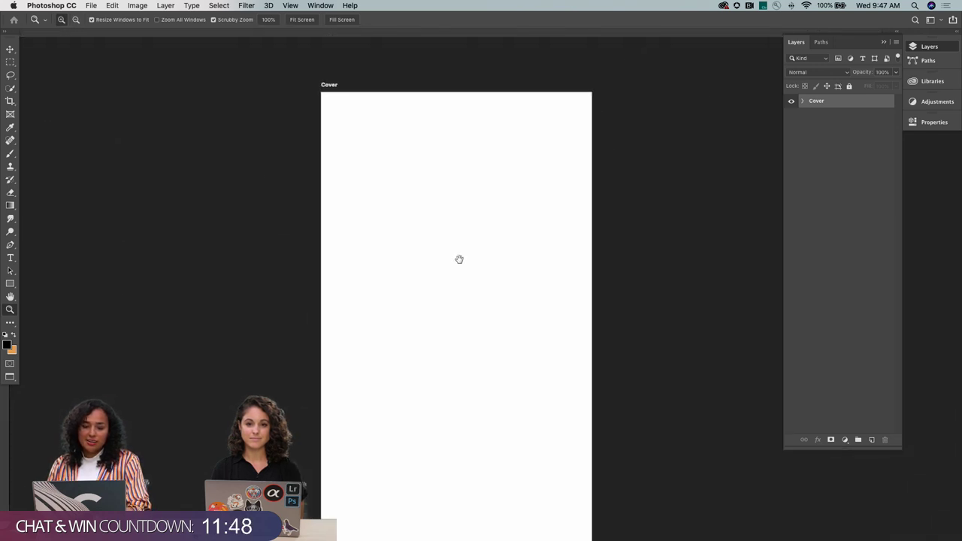
right_click(798, 101)
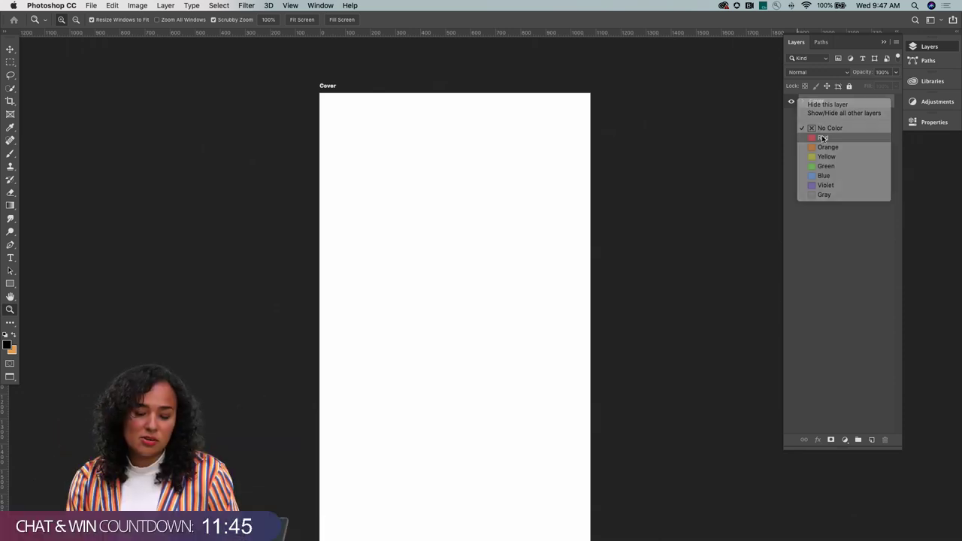
left_click(822, 138)
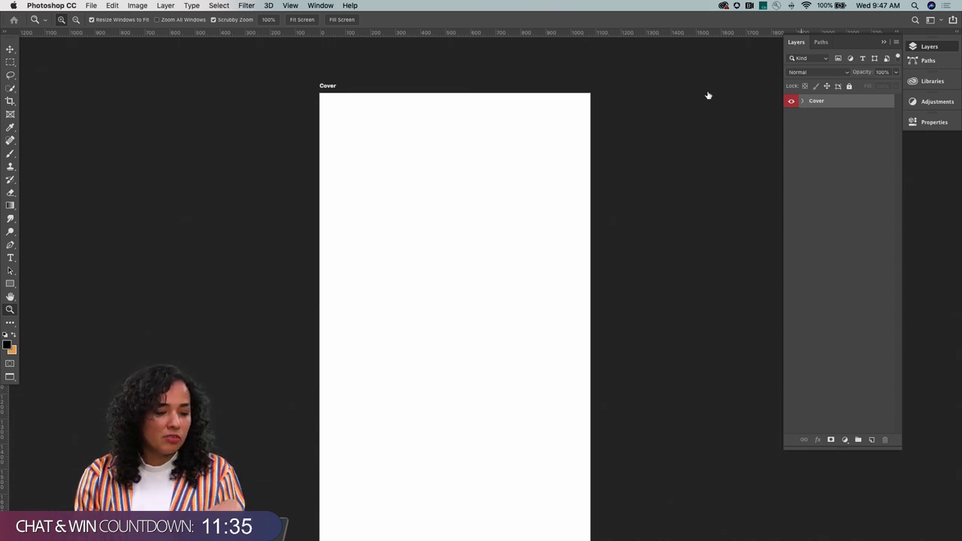
Duplicate the Cover artboard and place the copy beside the original on its right, with a small gap between them
key("super+minus")
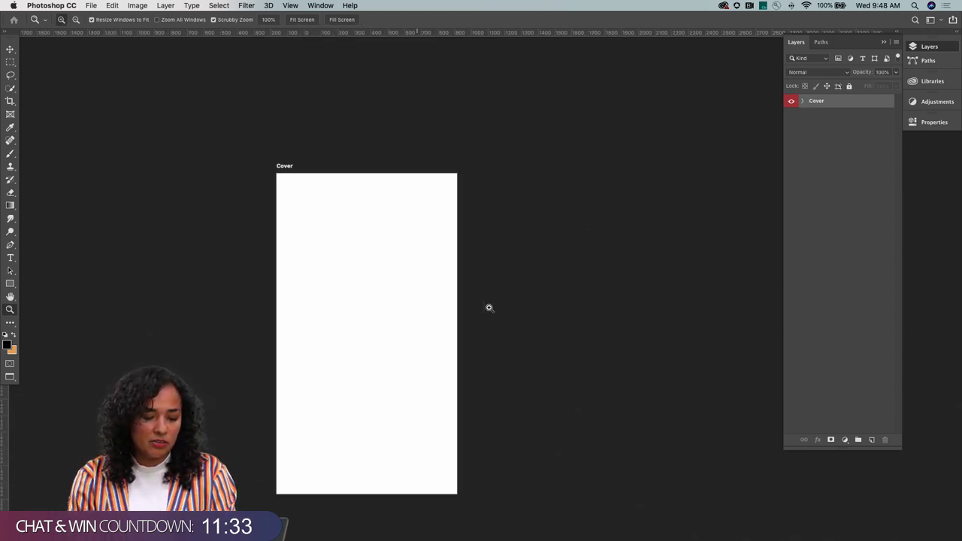
key("v")
scroll(391, 304, "right", 5)
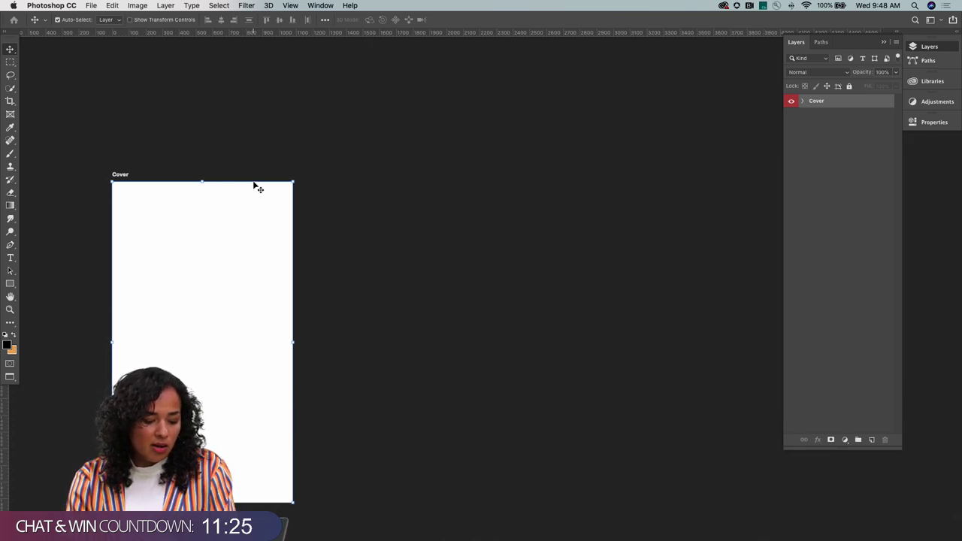
left_click_drag(254, 183, 455, 185)
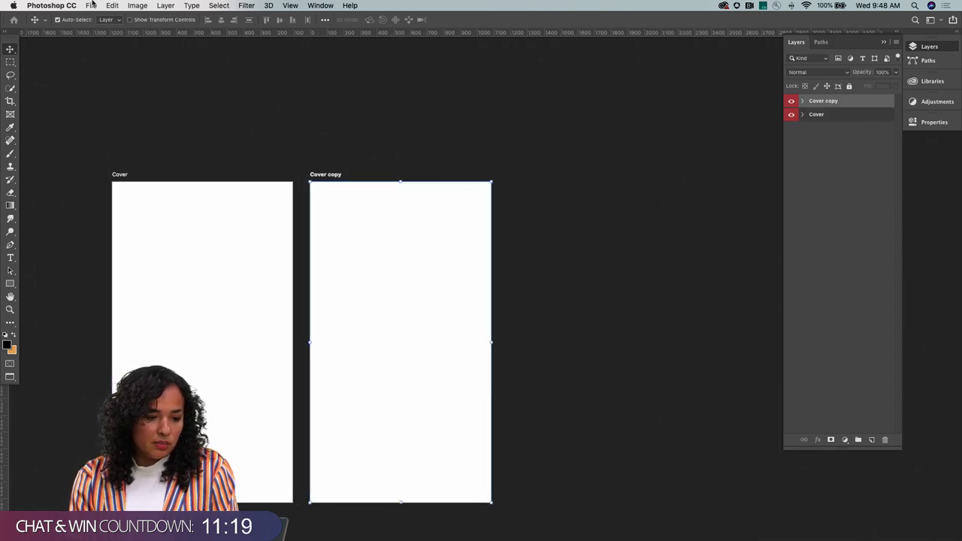
left_click(137, 5)
mouse_move(166, 5)
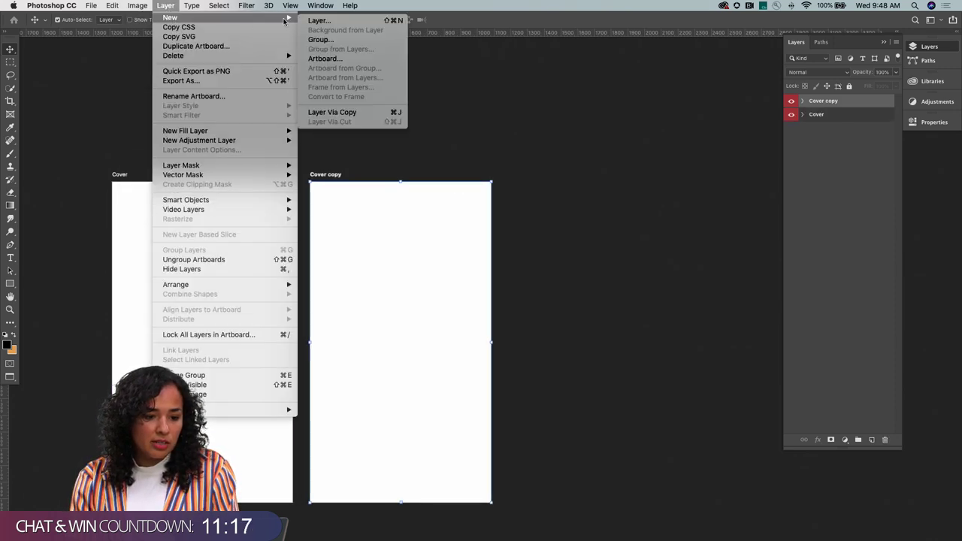
left_click(324, 62)
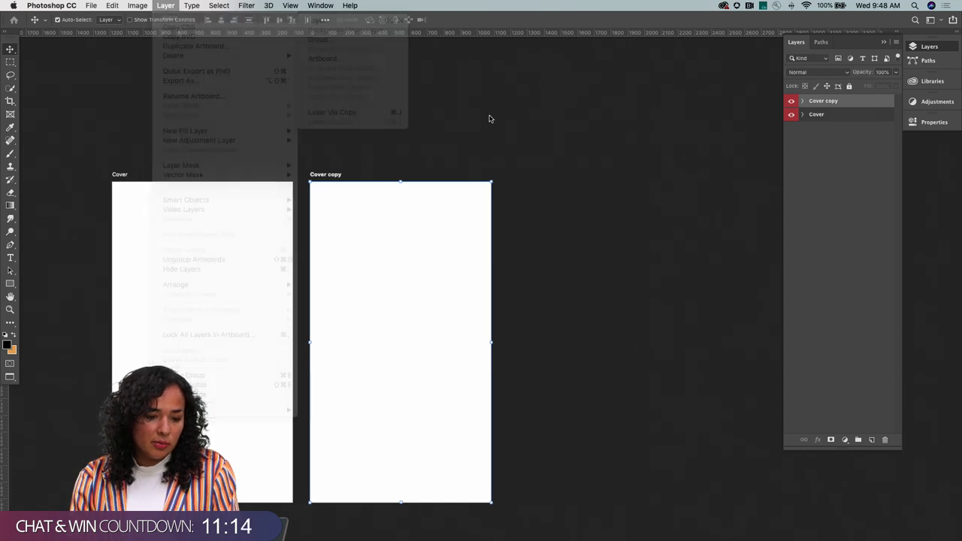
Rename the duplicated artboard as Body - Intro Text
double_click(827, 101)
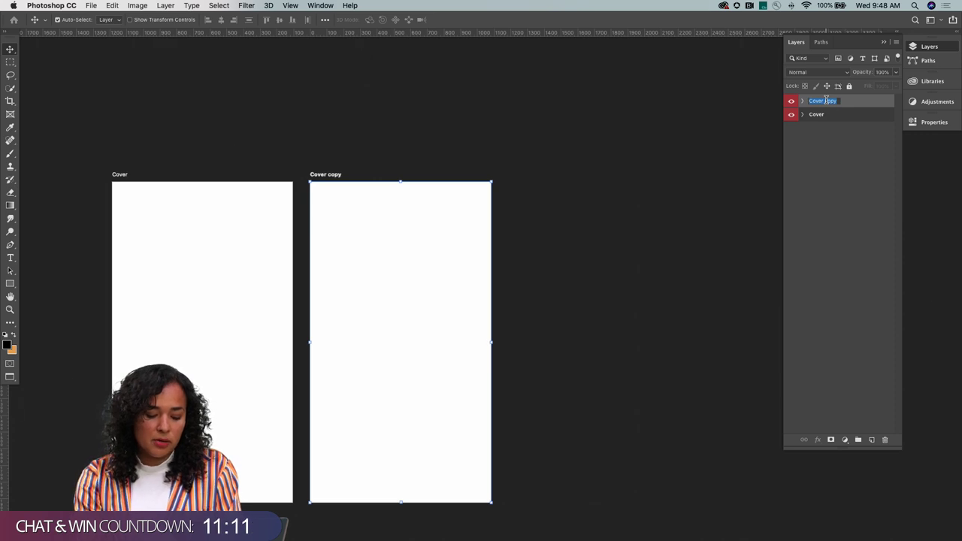
key("BackSpace")
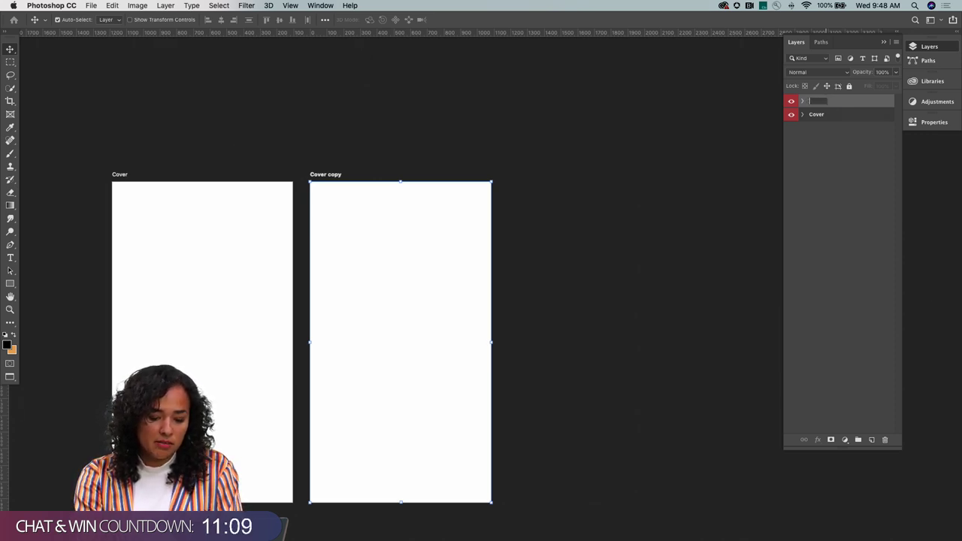
type("Body - T")
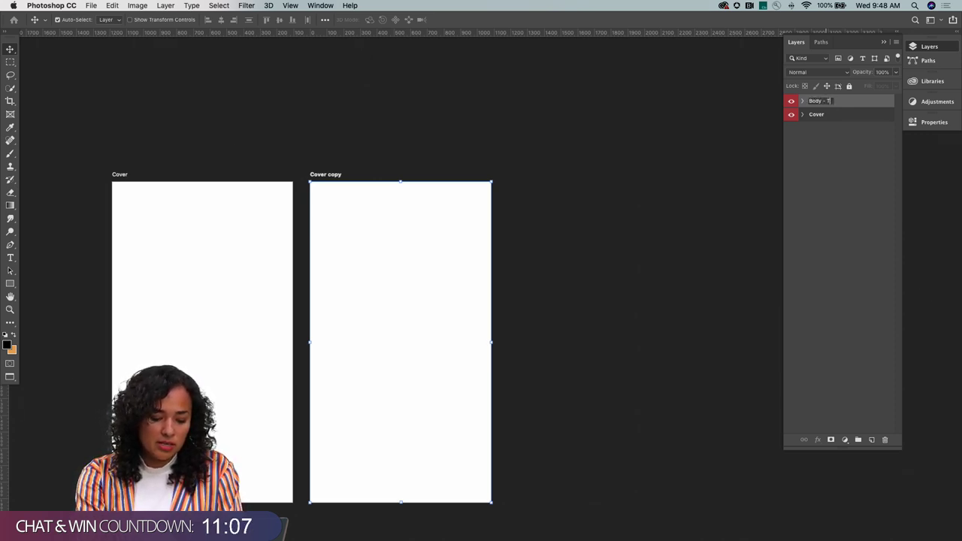
type("e")
key("BackSpace")
key("BackSpace")
type("In")
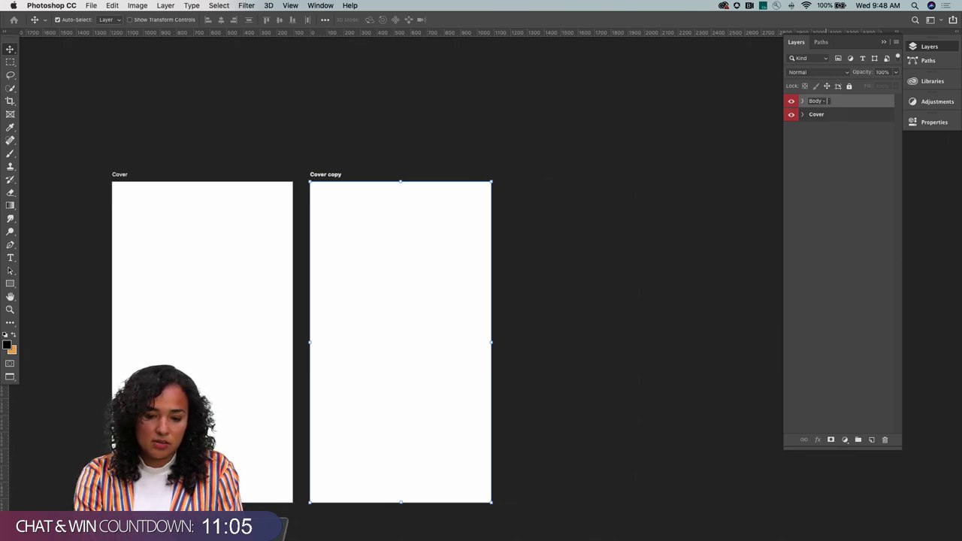
type("tro Text")
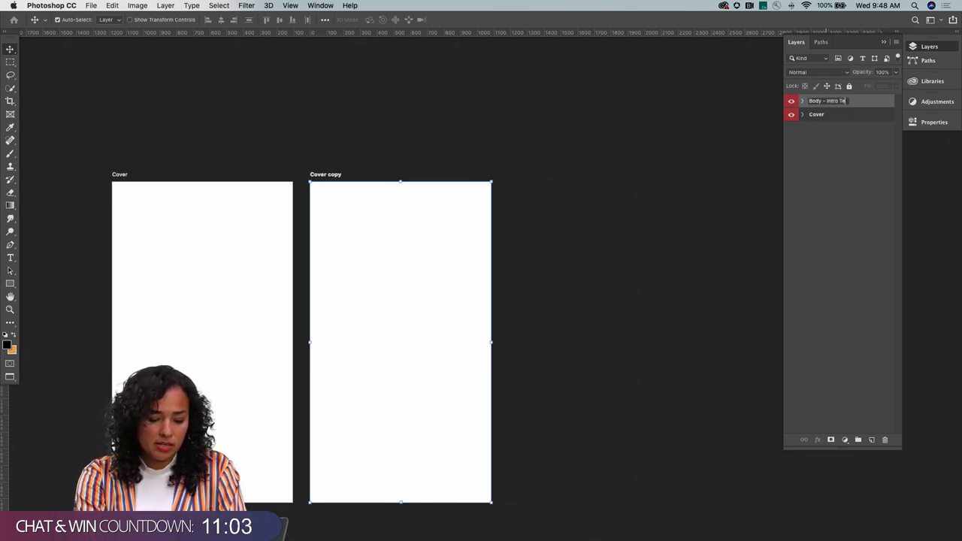
left_click(872, 104)
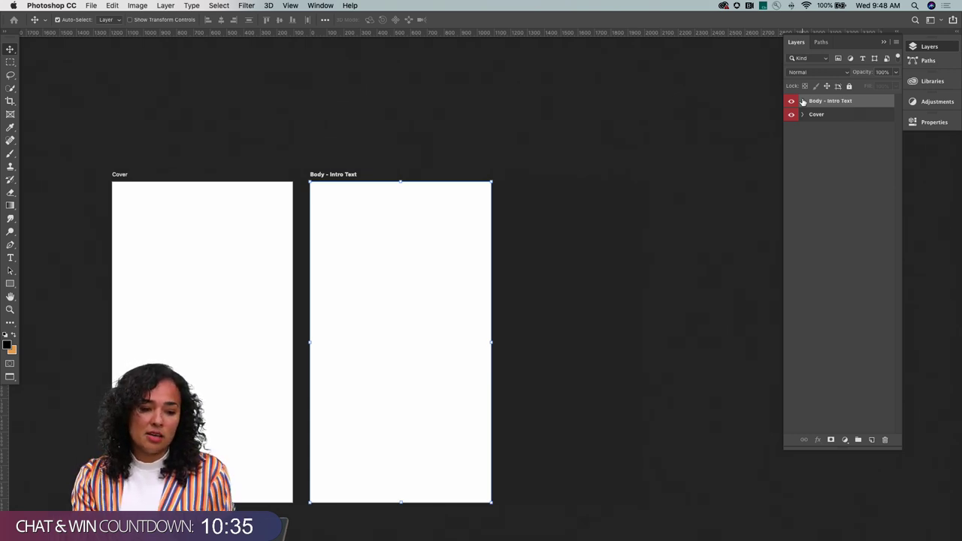
Switch to the multi-artboard story document and examine the Conceptual Edit3 and Conceptual Edit4 artboards up close
key("ctrl+Tab")
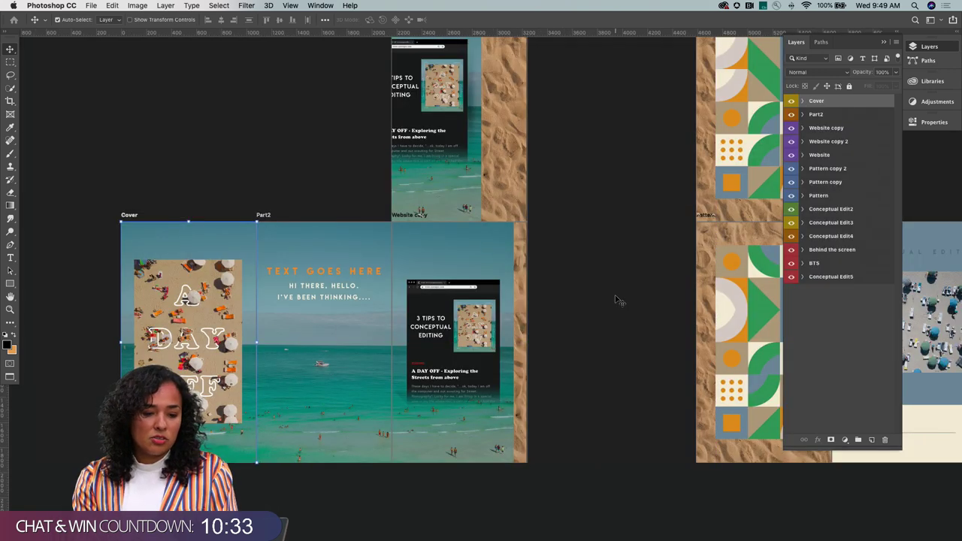
scroll(617, 301, "right", 15)
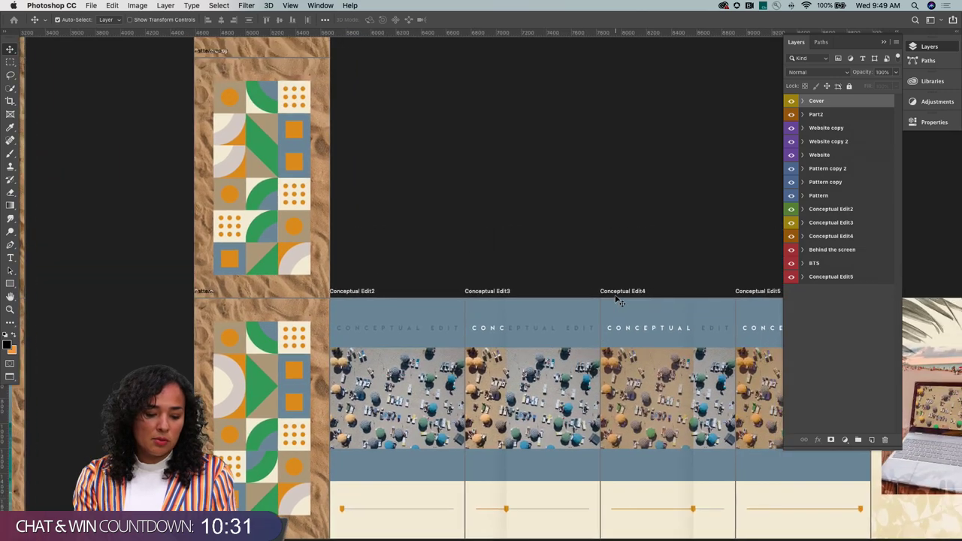
key("z")
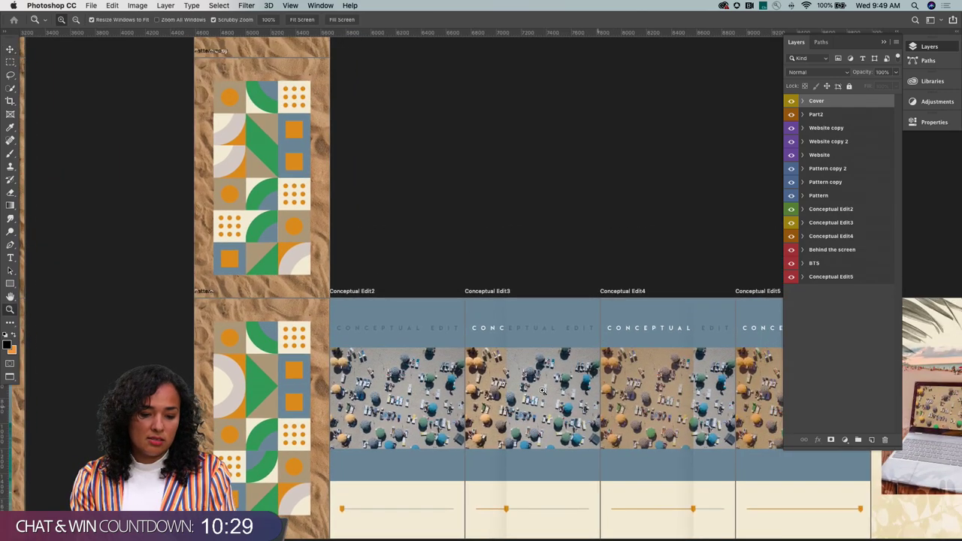
left_click(582, 409)
left_click_drag(543, 409, 543, 409)
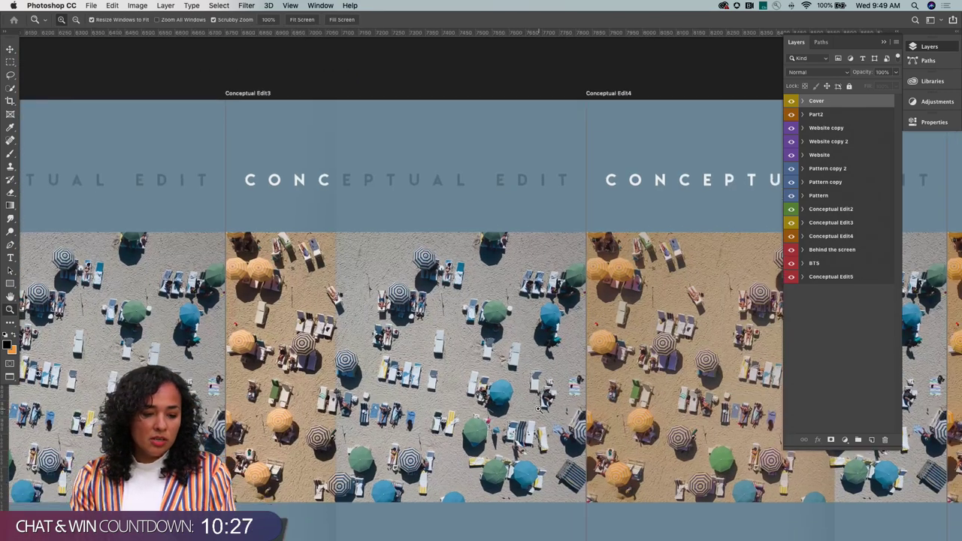
Examine the Conceptual Edit artboards and the neighbouring Pattern artboard in the finished story layout
left_click_drag(468, 404, 469, 404)
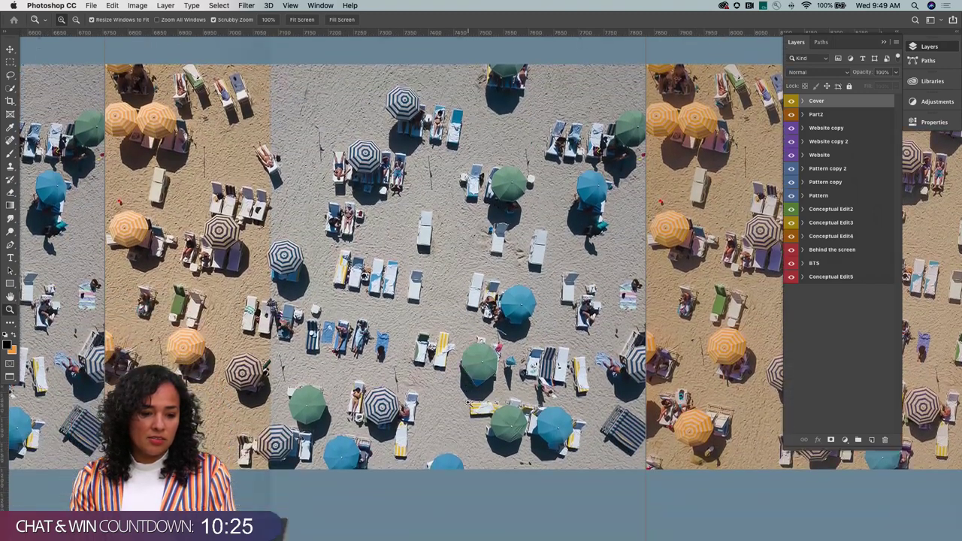
key("v")
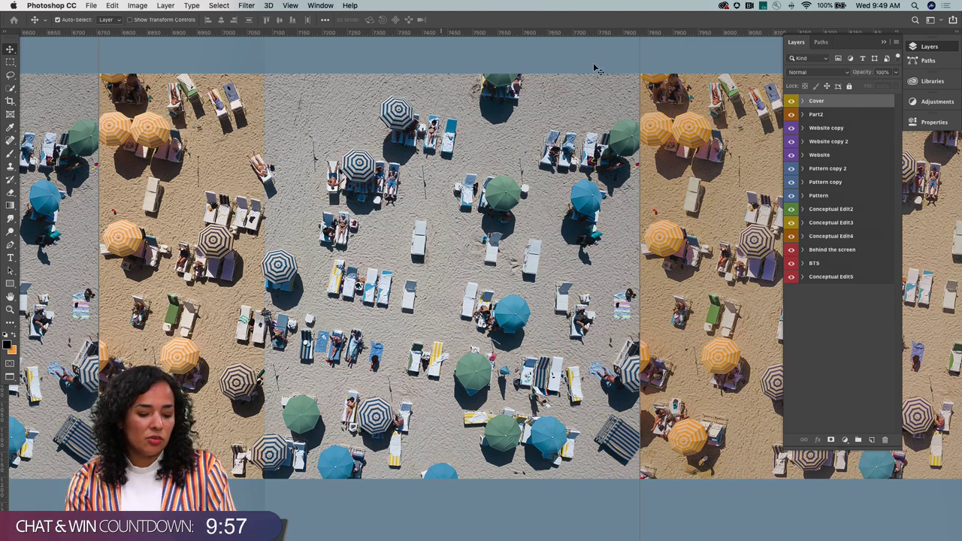
key("z")
left_click(318, 223, "alt")
left_click(318, 222, "alt")
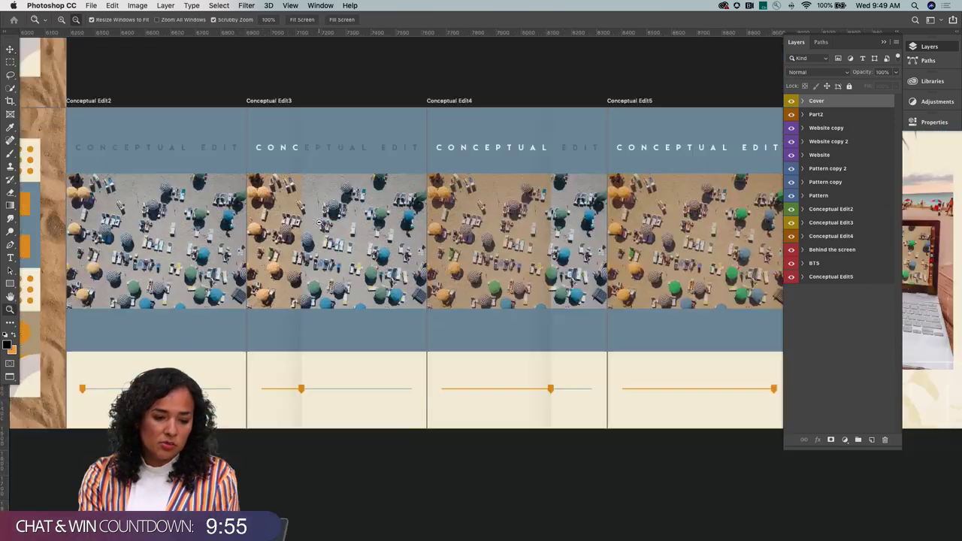
left_click(318, 223, "alt")
key("v")
scroll(320, 227, "left", 5)
scroll(320, 227, "up", 3)
scroll(321, 227, "left", 3)
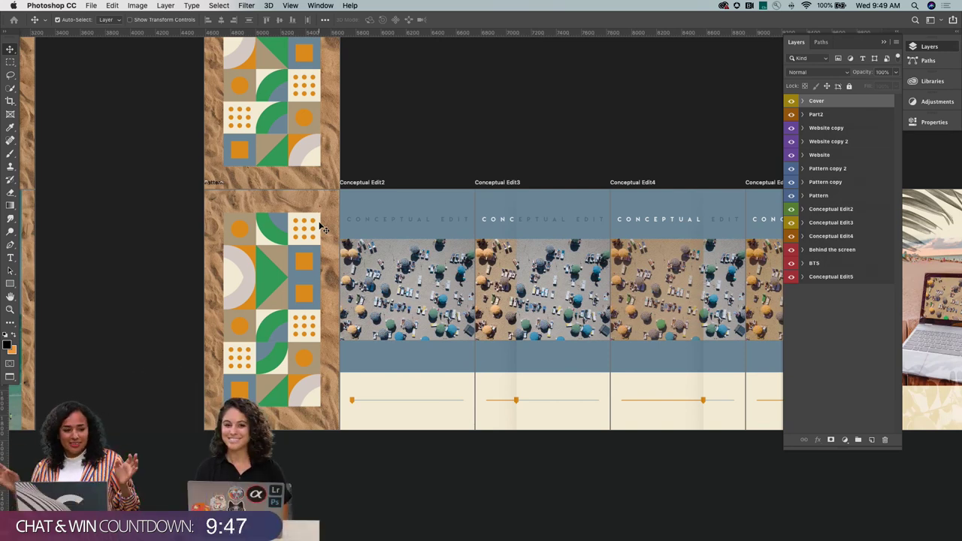
Return to the new story document and assign the orange color label to the Body - Intro Text artboard
key("z")
key("ctrl+Tab")
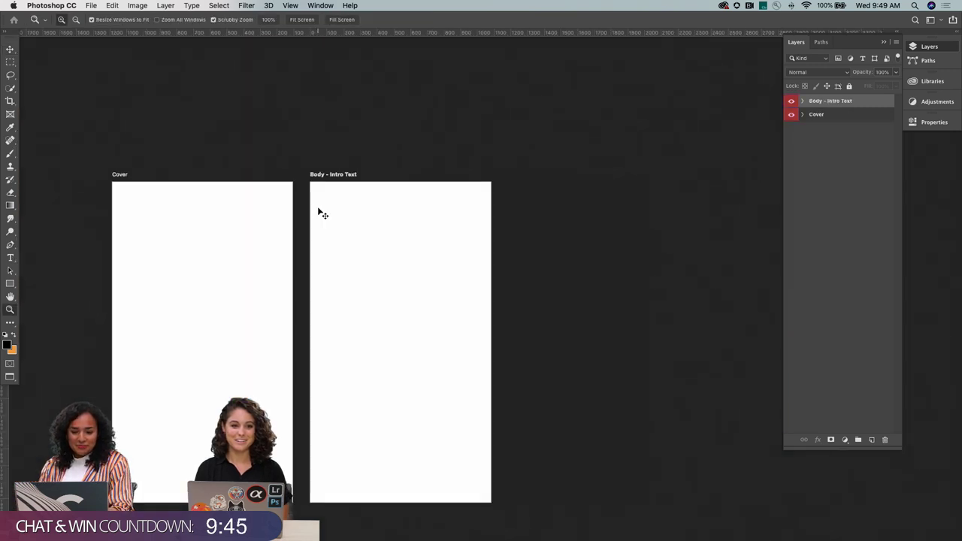
right_click(791, 103)
left_click(812, 152)
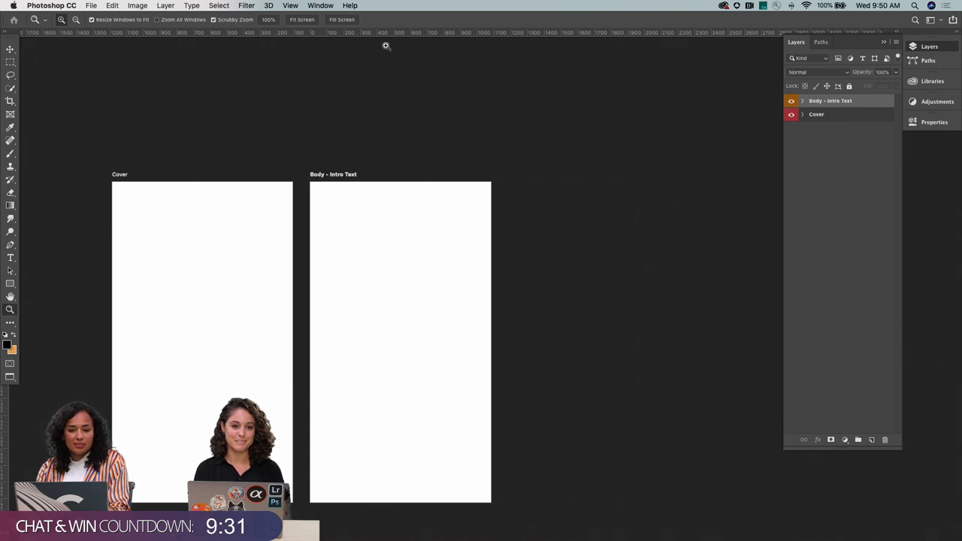
Switch to Finder, open the Images folder inside ADOBE LIVE, and select the beach drone image ending in pg-18.jpg
key("super+Tab")
left_click(461, 261)
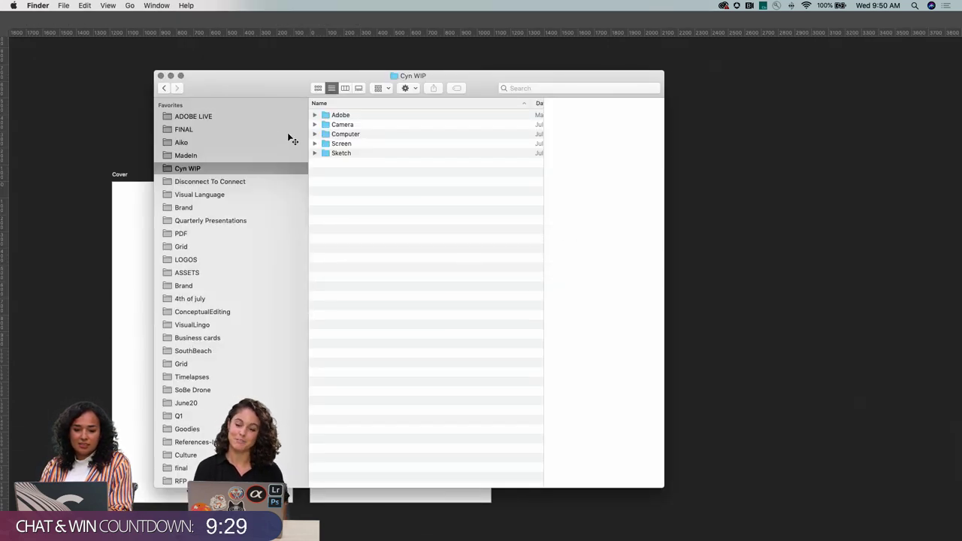
left_click(193, 117)
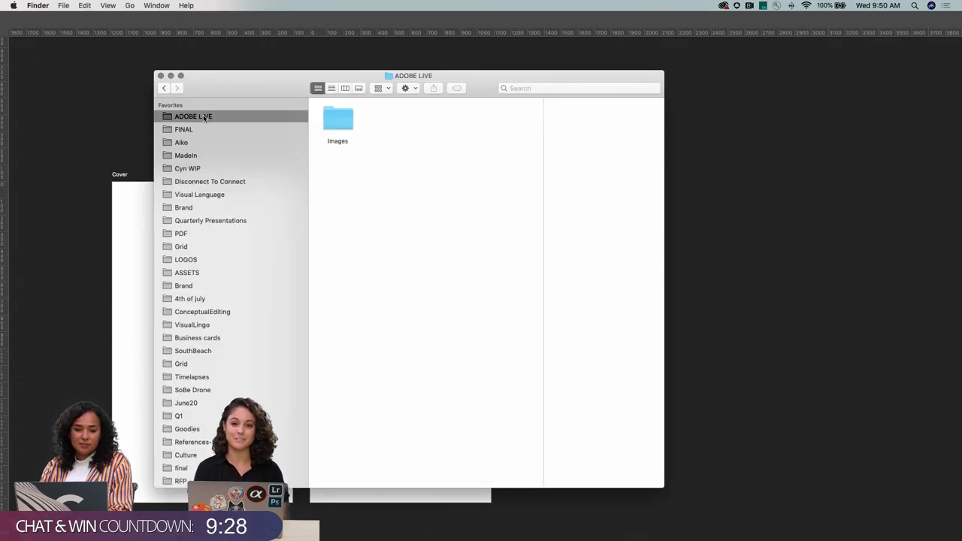
double_click(339, 123)
left_click_drag(253, 97, 409, 104)
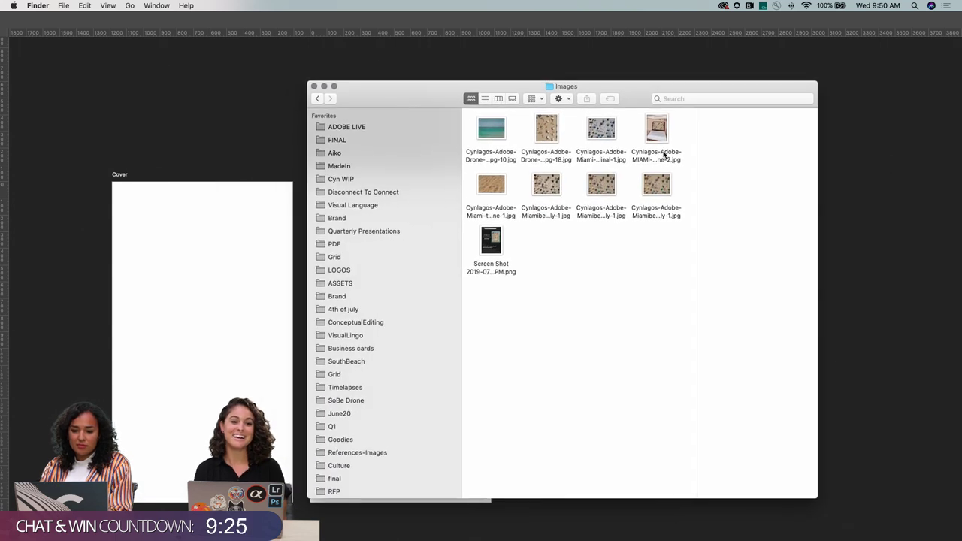
left_click(549, 132)
Compare the Cover, Part2 and Website artboards of the finished story with the sea image ending in pg-10.jpg in Finder
left_click(287, 170)
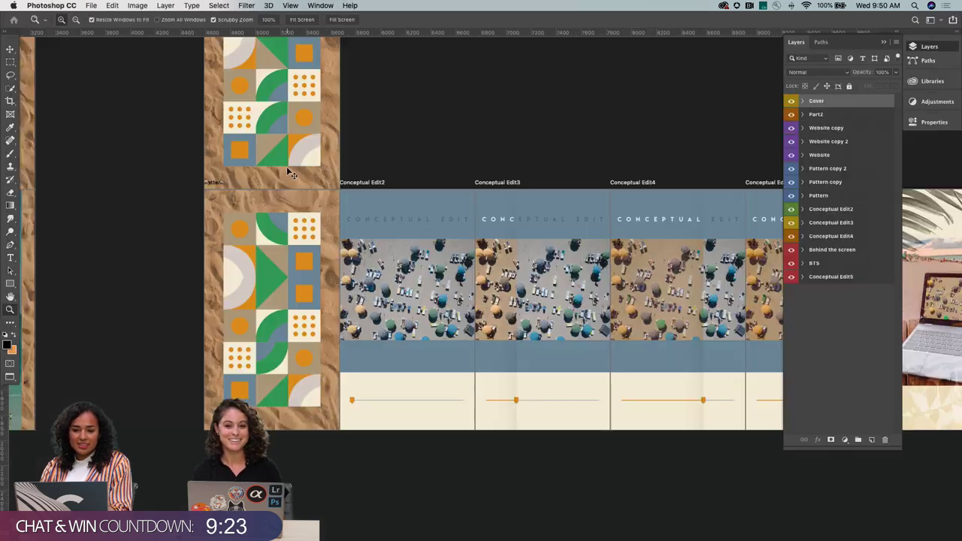
scroll(286, 167, "left", 5)
scroll(287, 168, "left", 10)
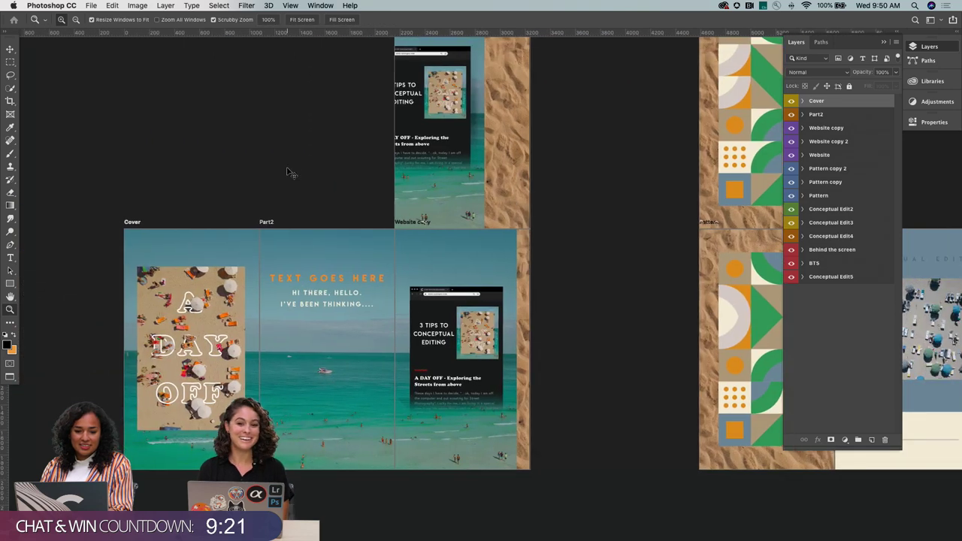
key("super+Tab")
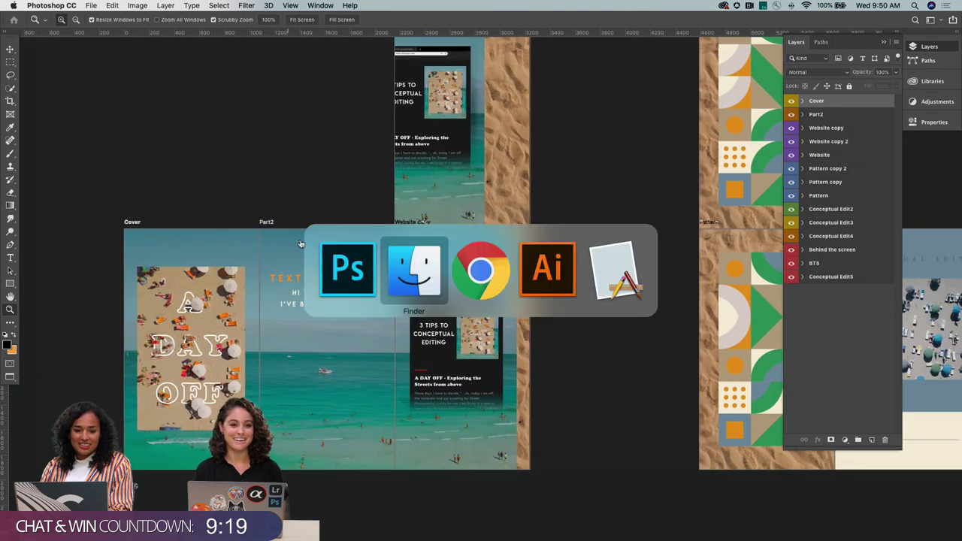
left_click(402, 283)
left_click(487, 129)
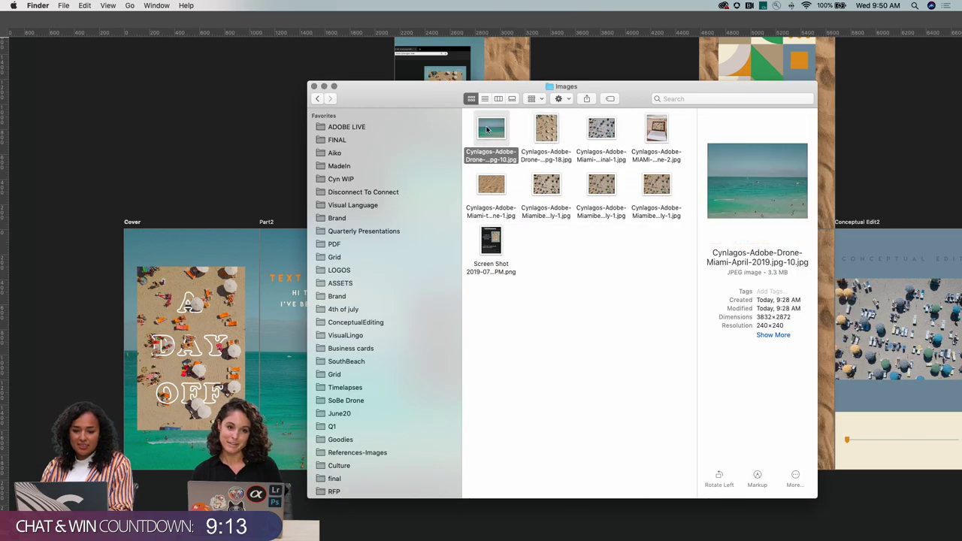
key("super+Tab")
left_click(404, 263)
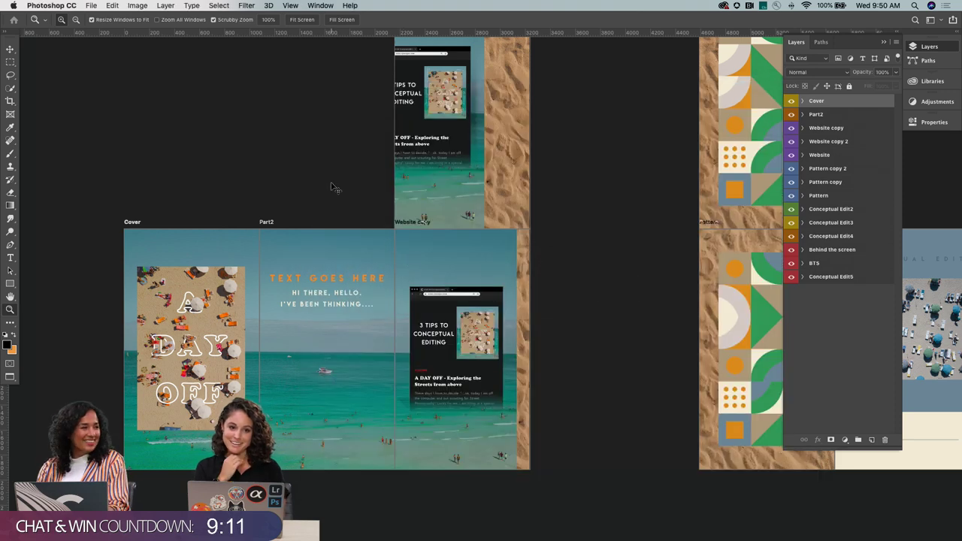
In the new story document, duplicate the Body - Intro Text artboard and place the copy on its right with a small gap
key("ctrl+Tab")
key("v")
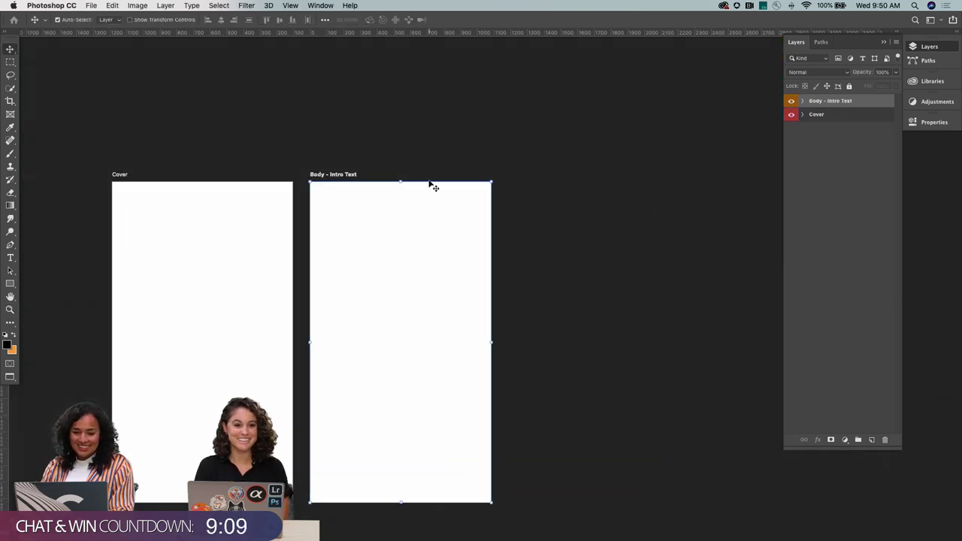
left_click(432, 186)
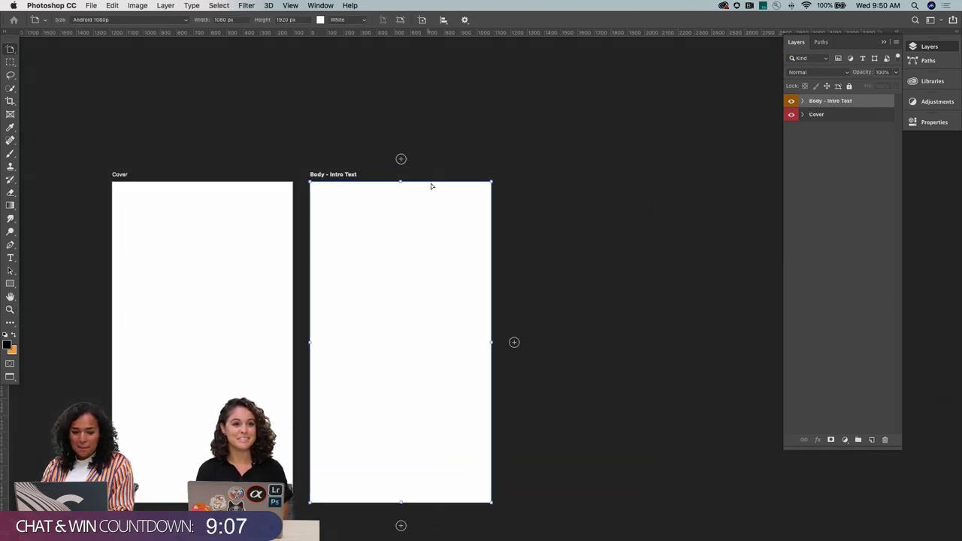
left_click_drag(431, 186, 622, 184)
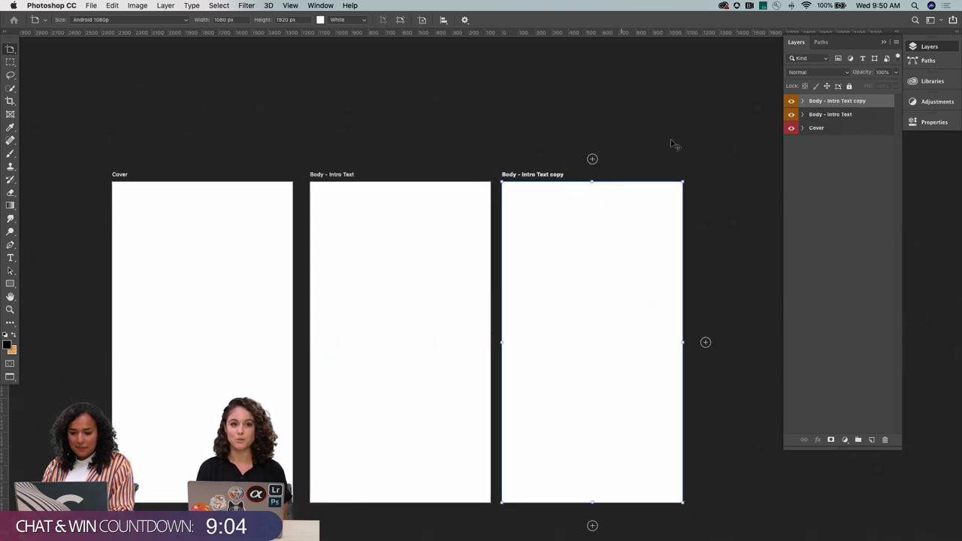
double_click(820, 103)
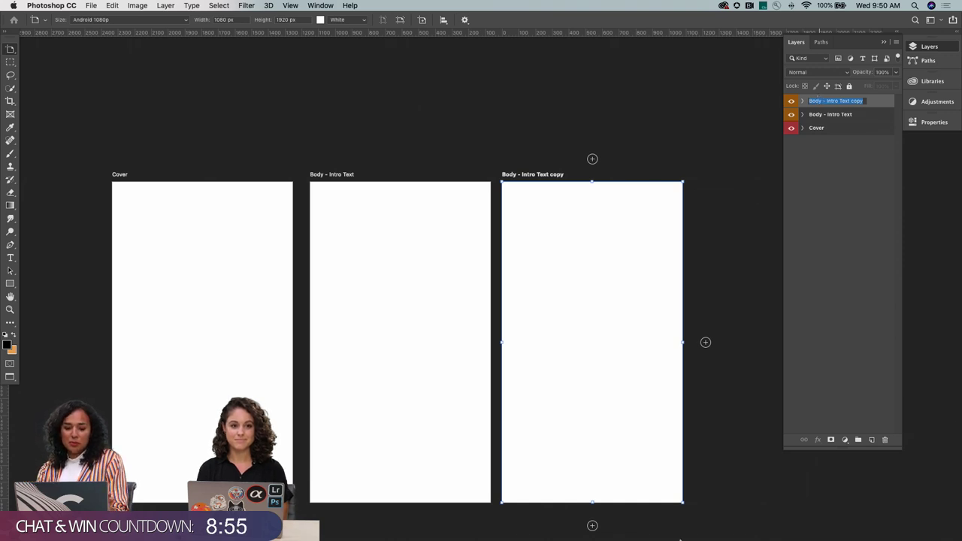
mouse_move(681, 538)
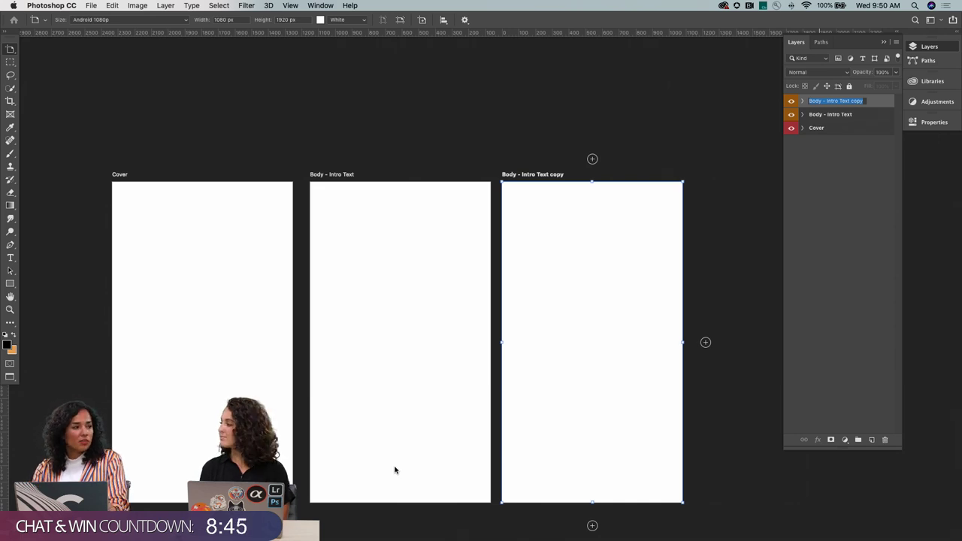
mouse_move(401, 539)
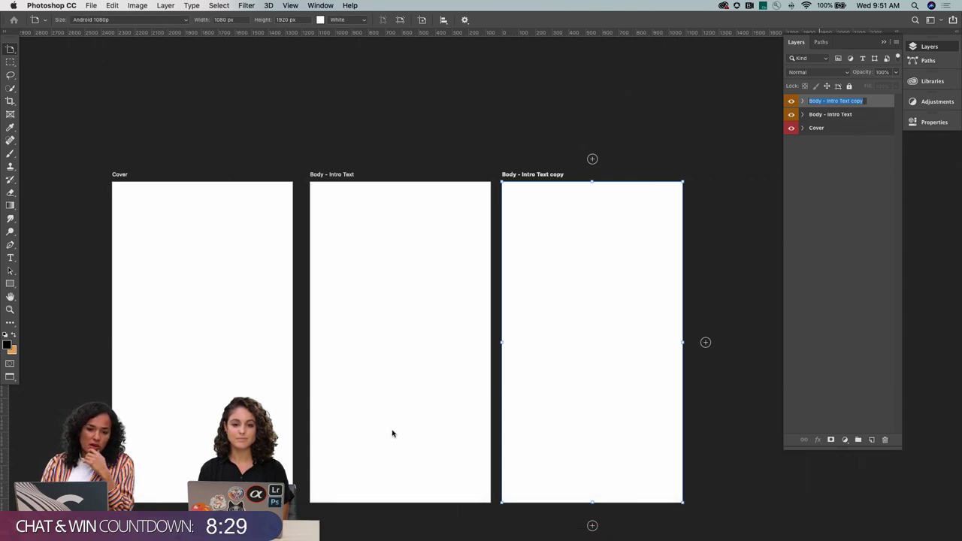
scroll(391, 433, "down", 2)
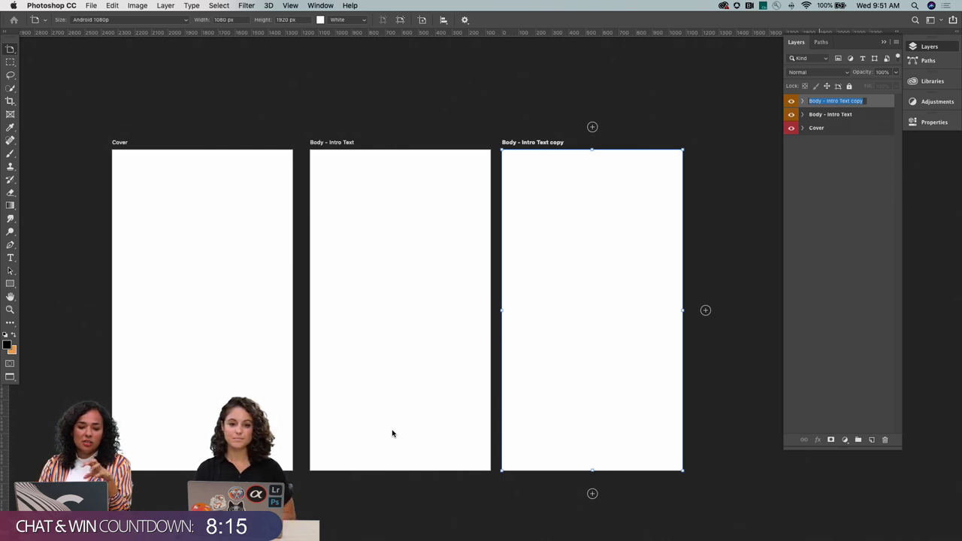
mouse_move(487, 539)
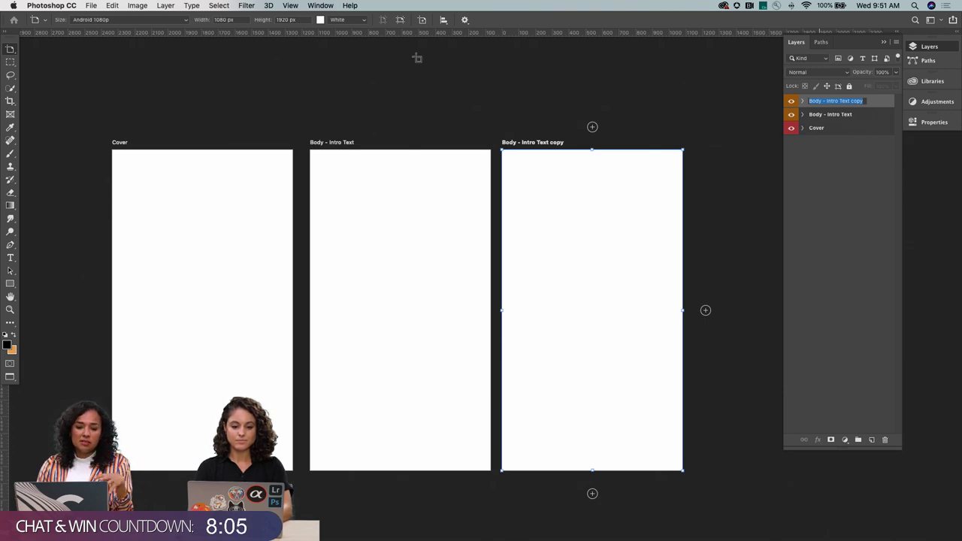
scroll(453, 208, "right", 3)
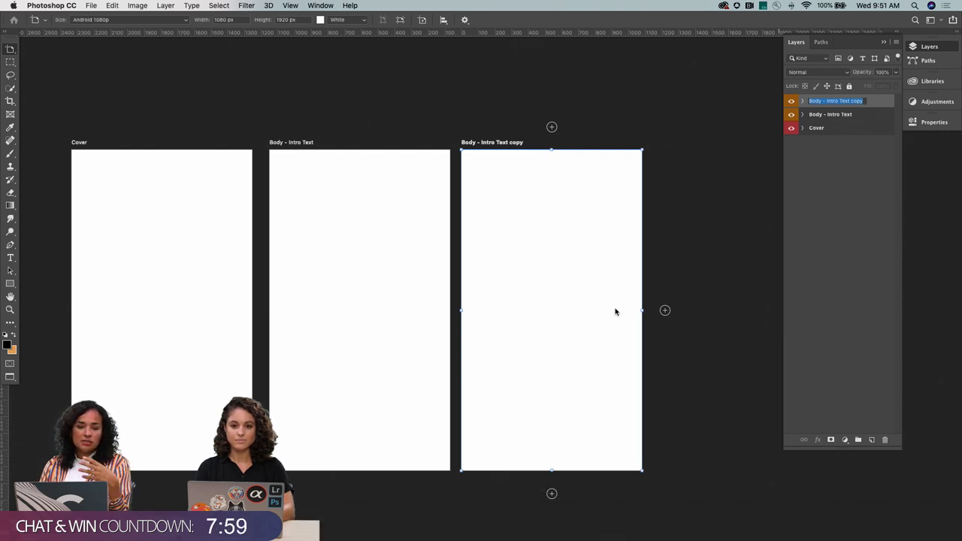
scroll(615, 310, "left", 3)
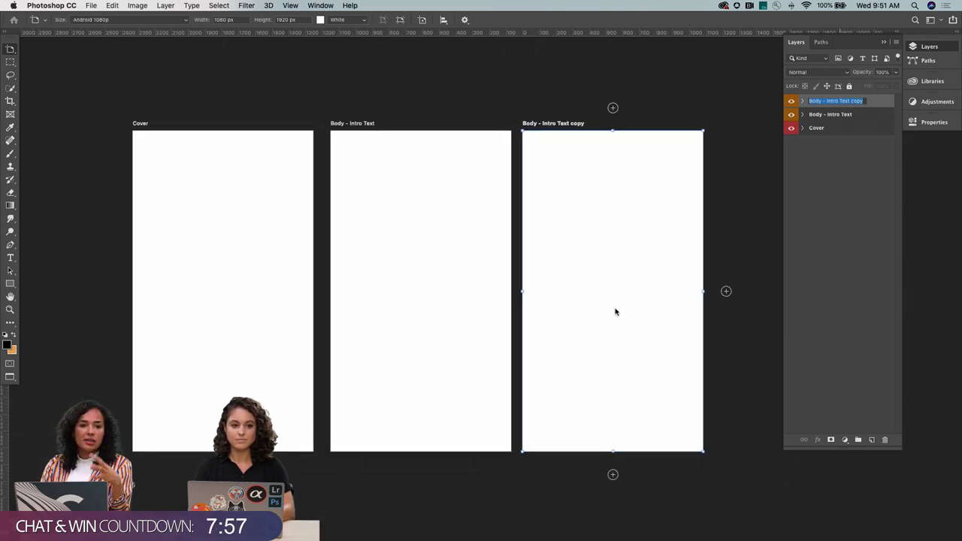
type("v")
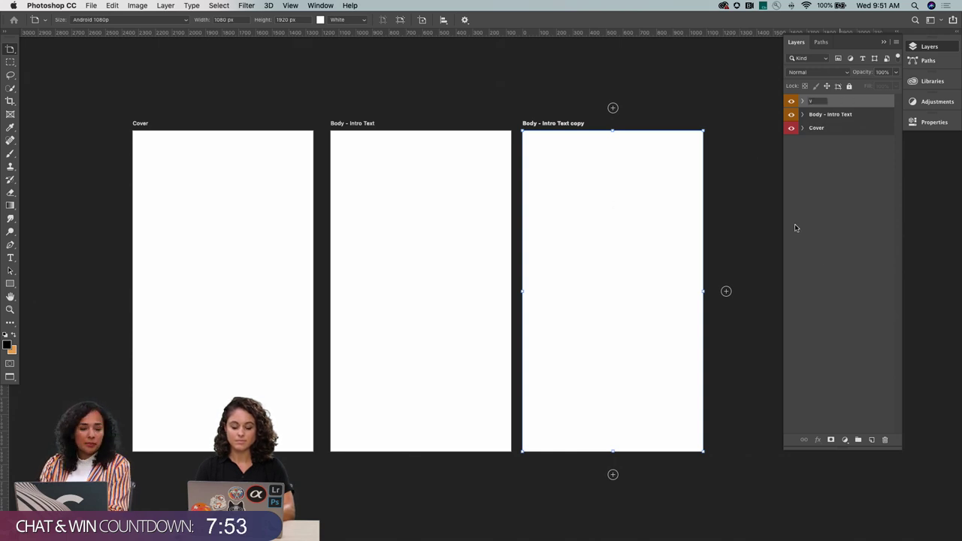
type("v")
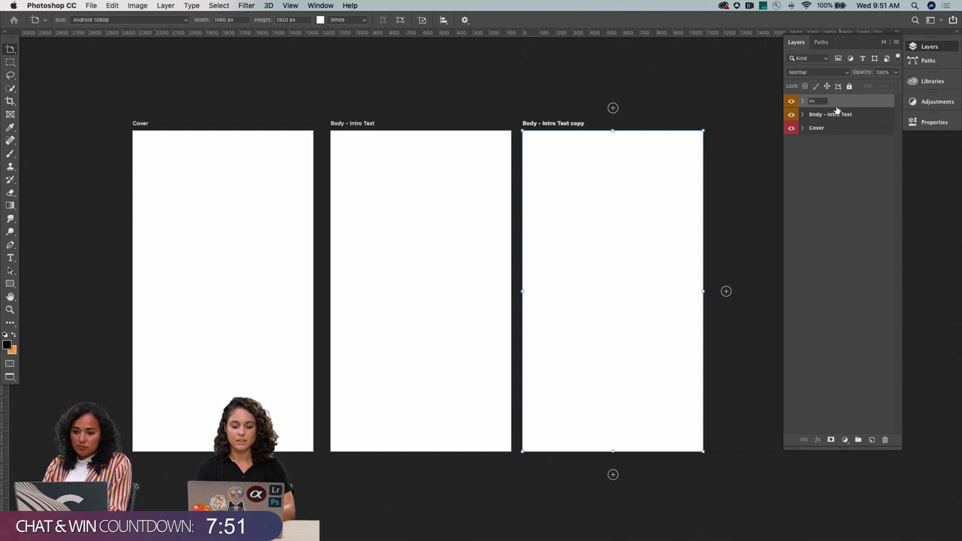
key("super+z")
key("super+shift+z")
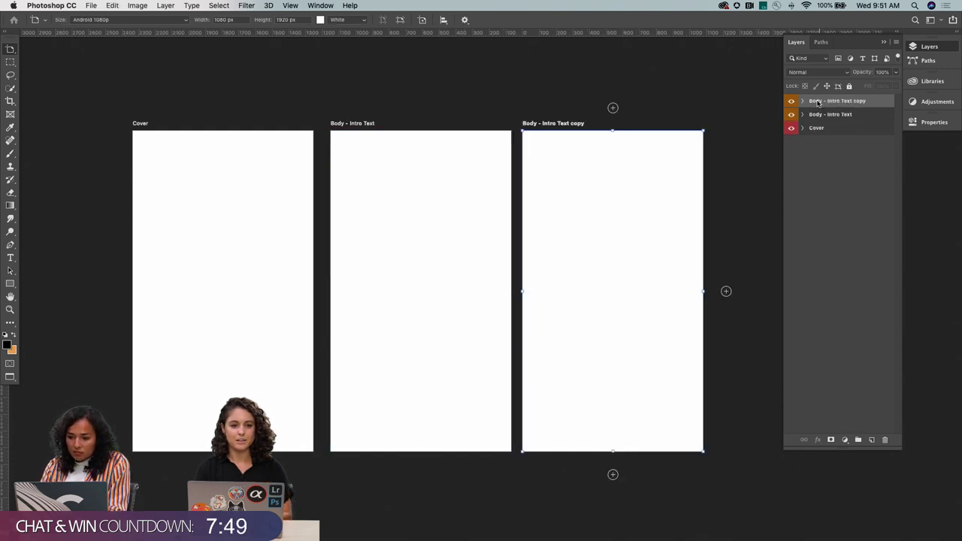
Rename the Body - Intro Text copy artboard as Promo and assign it the yellow color label
double_click(818, 101)
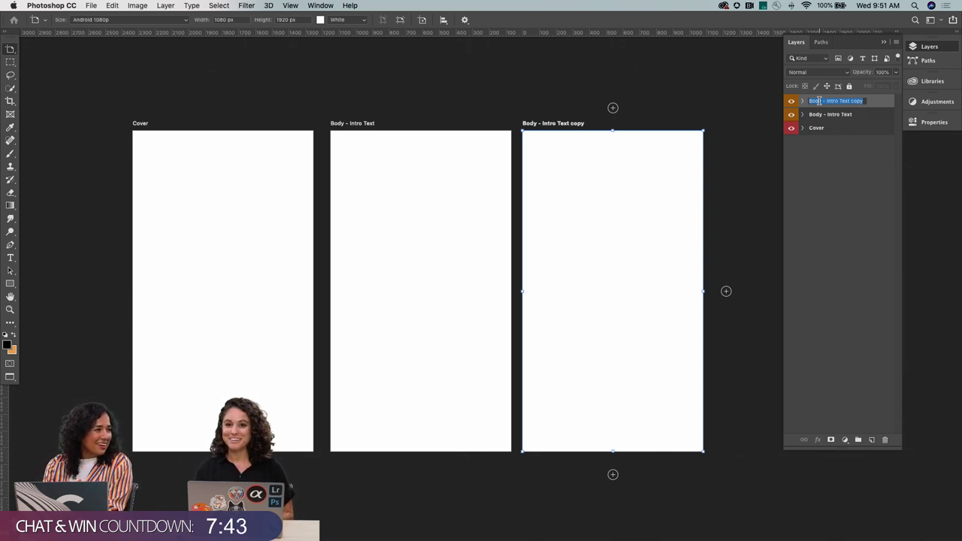
type("Pro")
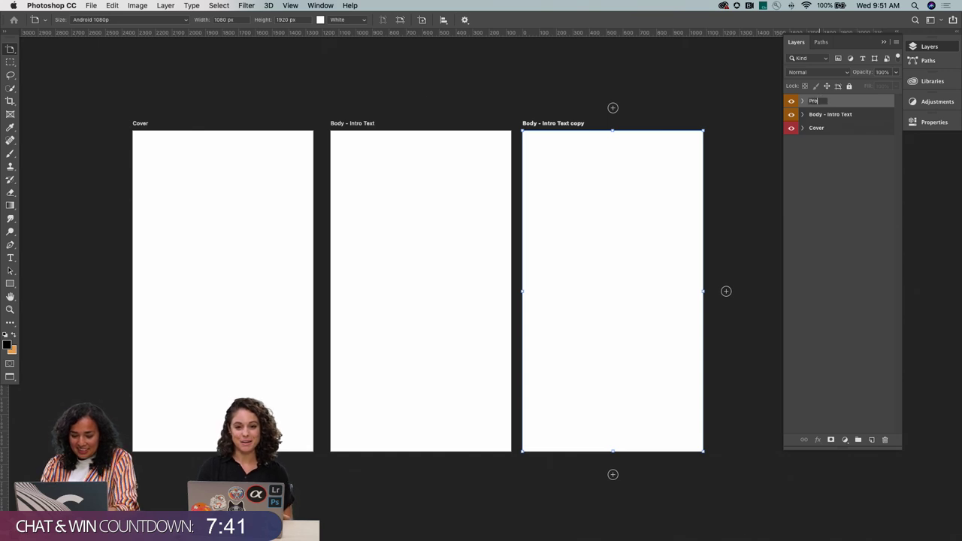
type("mo")
key("Return")
right_click(791, 102)
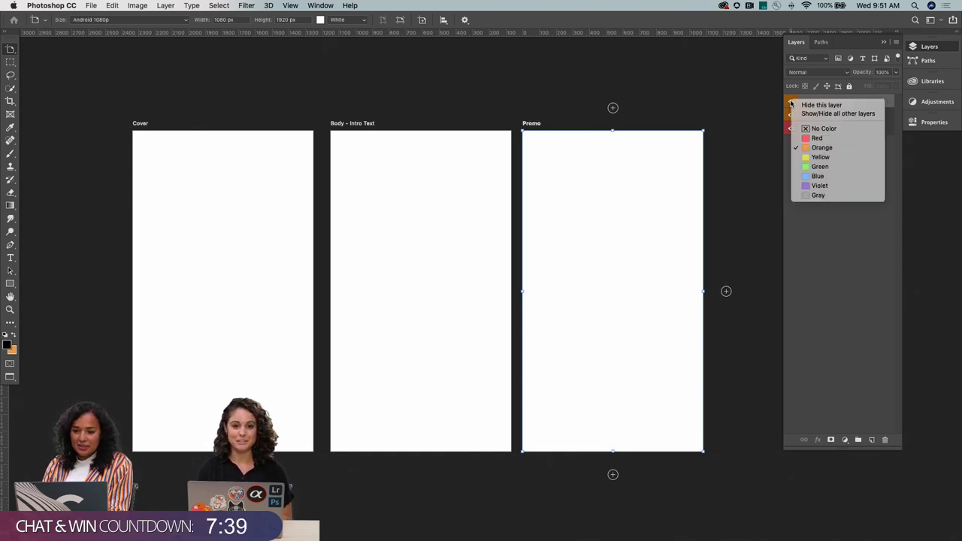
left_click(820, 157)
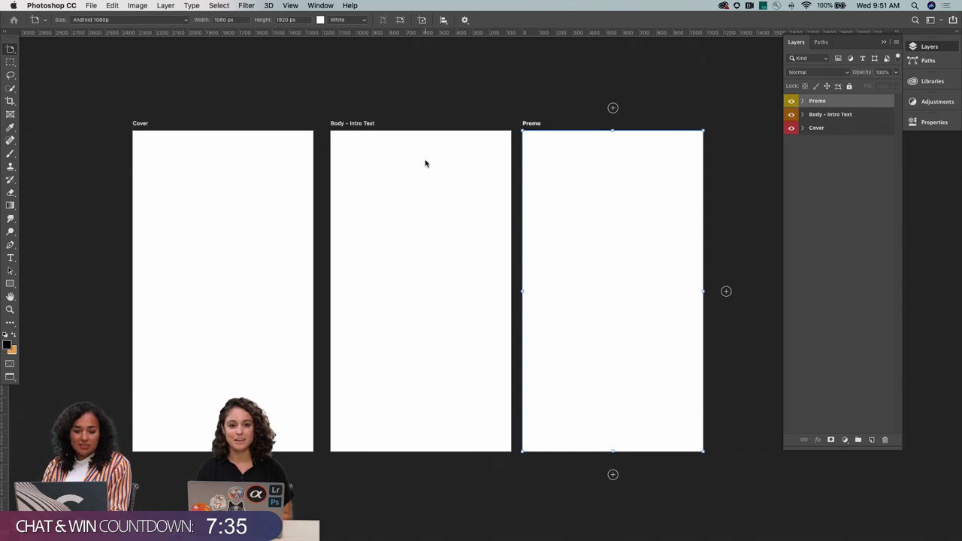
Check the Images folder in Finder, return to the story document in Photoshop and select the Cover artboard
key("super+Tab")
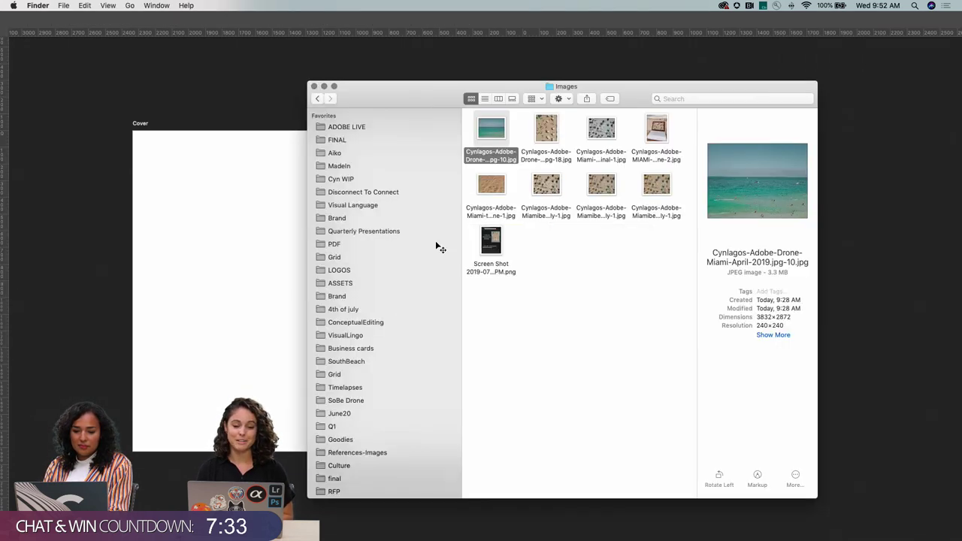
mouse_move(498, 128)
left_mouse_down()
mouse_move(481, 131)
mouse_move(509, 132)
left_mouse_up()
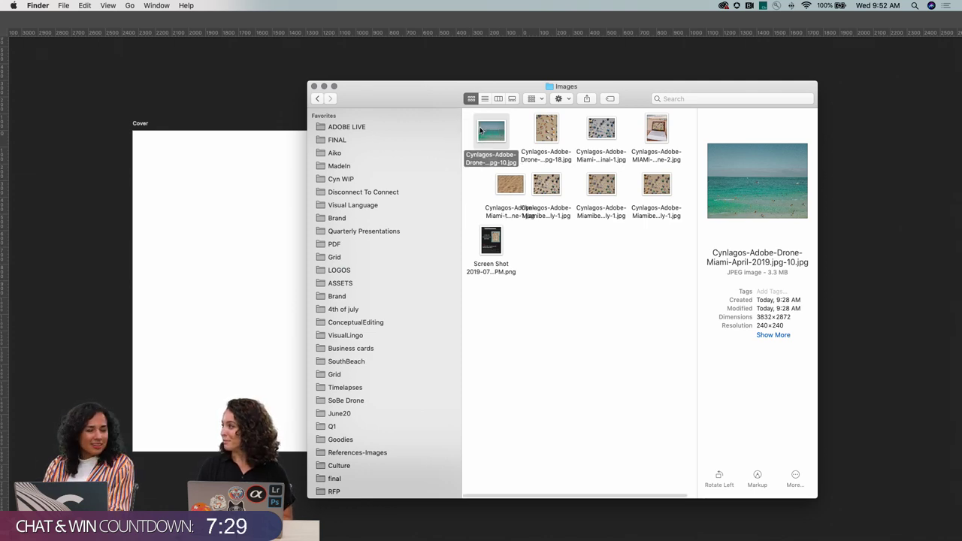
left_click(275, 223)
left_click(838, 130)
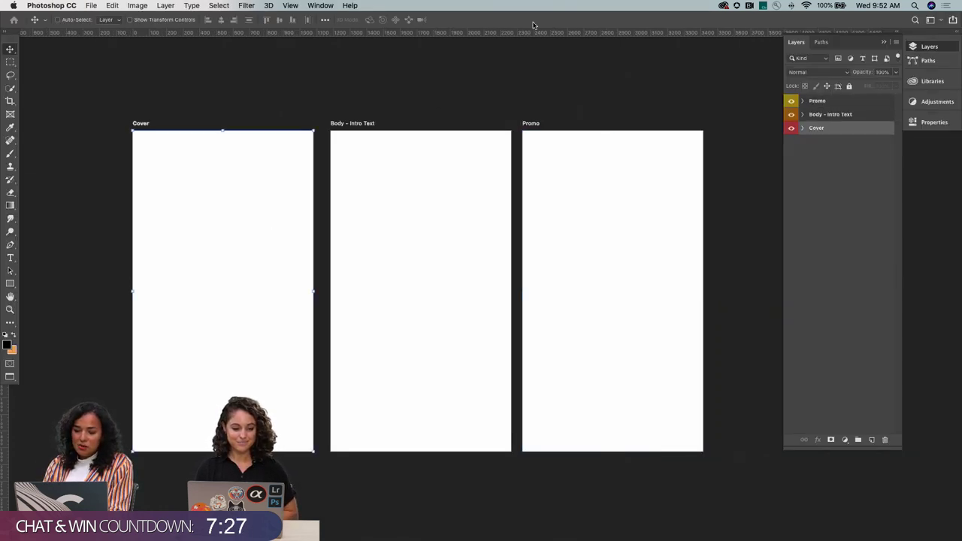
Switch to Finder and preview the sea image ending in pg-10.jpg from the Images folder at full size
key("super+Tab")
key("super+a")
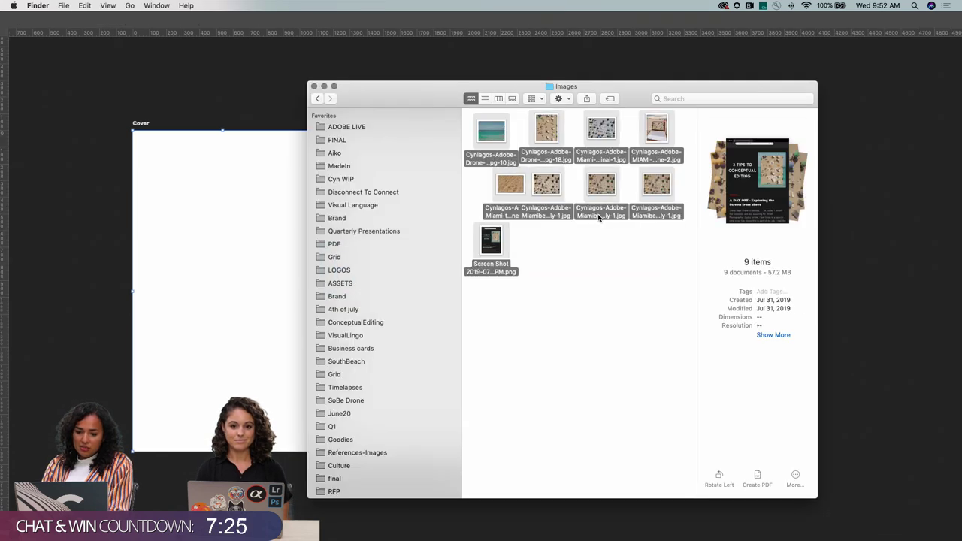
left_click(591, 307)
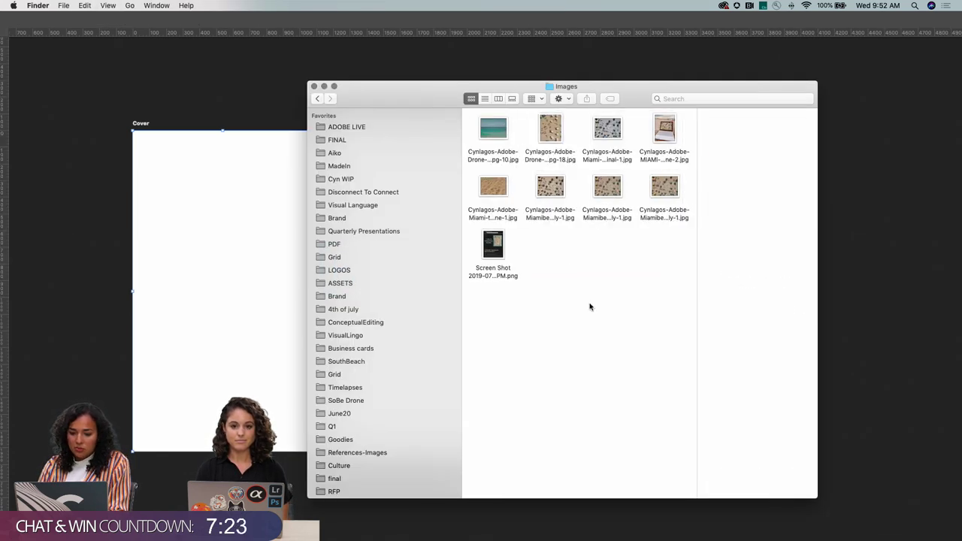
left_click(502, 124)
key("space")
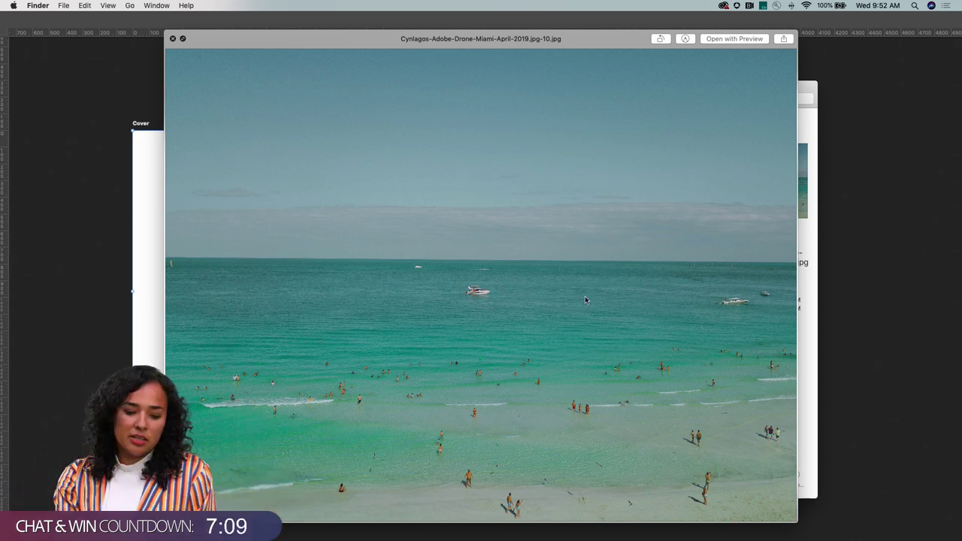
key("space")
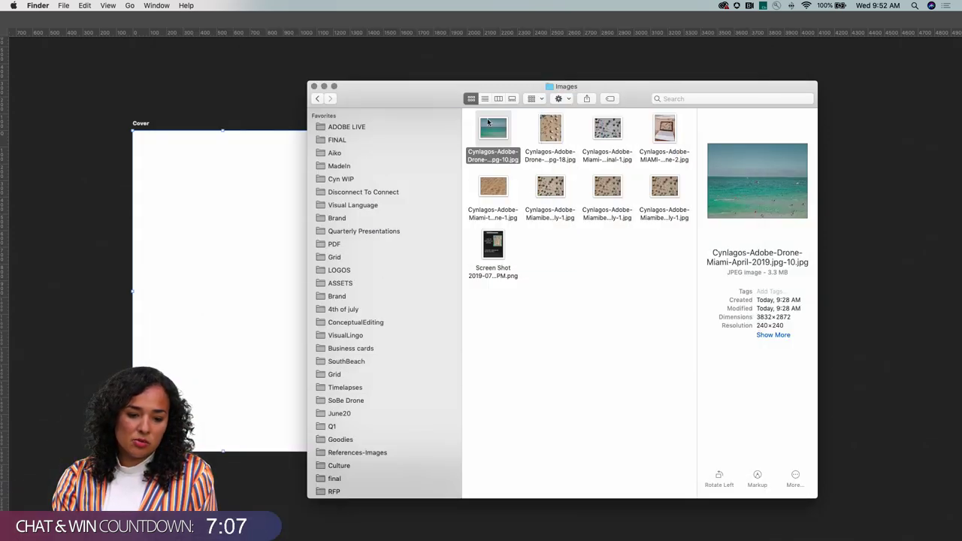
left_click_drag(489, 124, 225, 189)
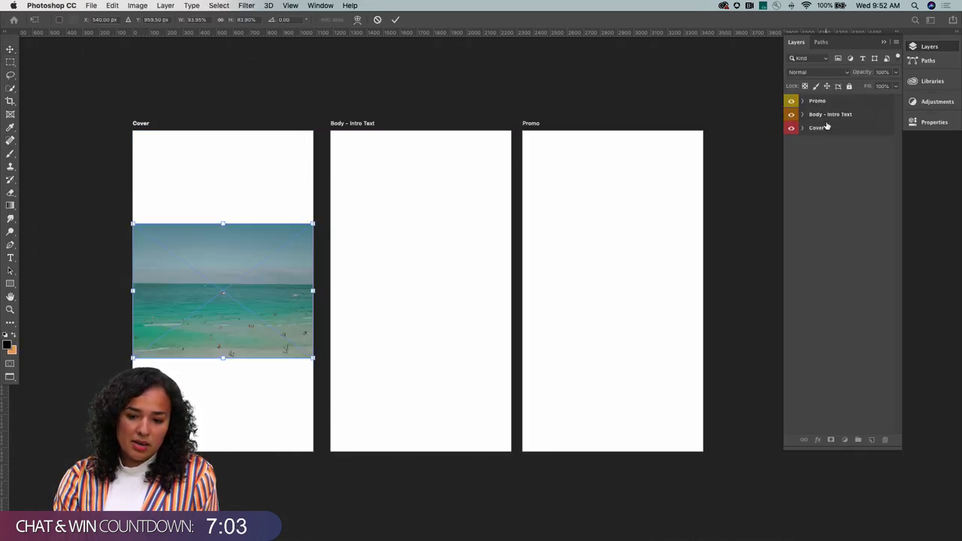
key("Escape")
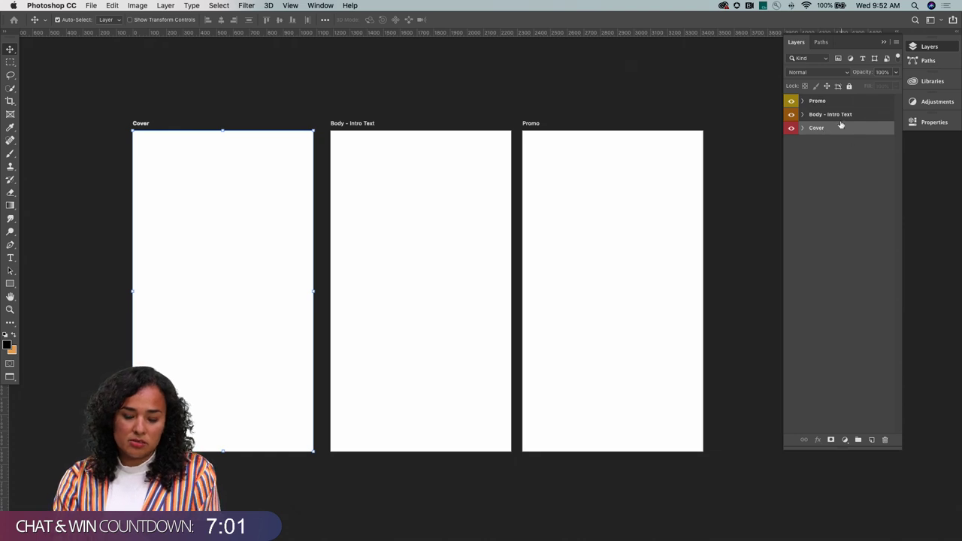
left_click(837, 117)
left_click(832, 130)
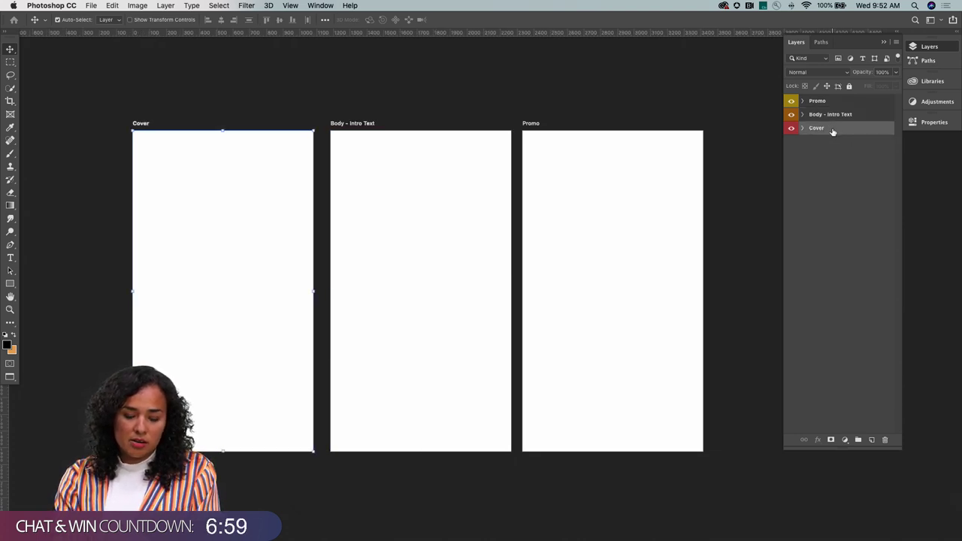
left_click(832, 115)
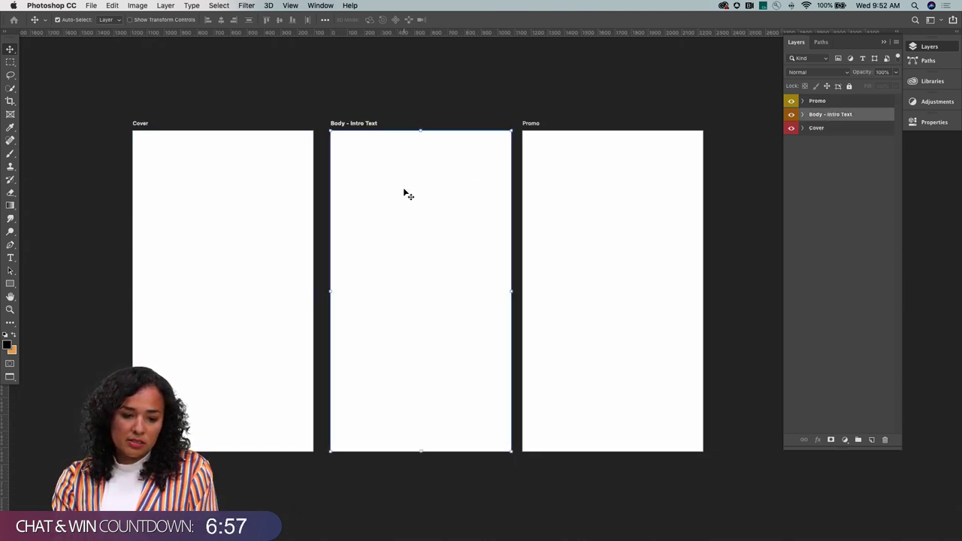
key("shift+v")
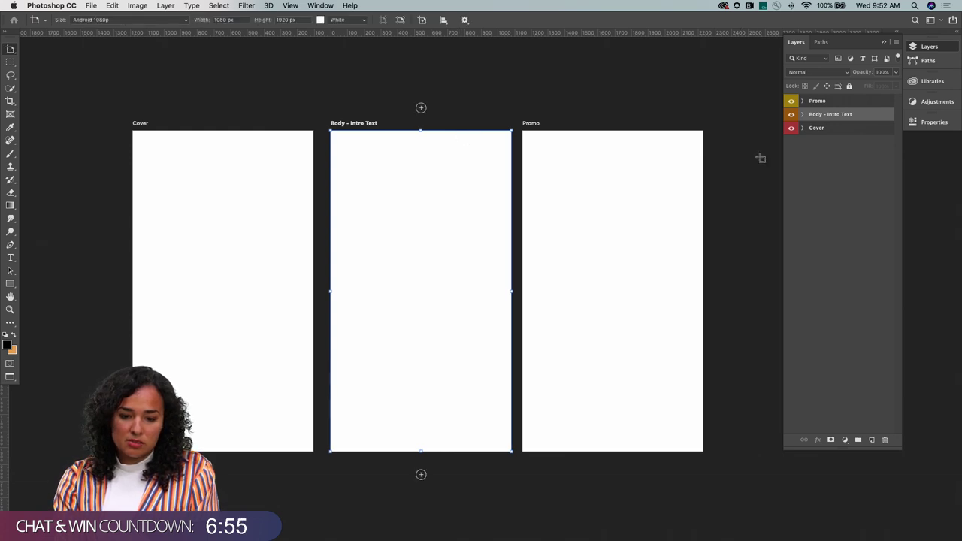
Select the Cover artboard and place the sea image ending in pg-10.jpg from Finder into it
left_click(819, 131)
key("super+Tab")
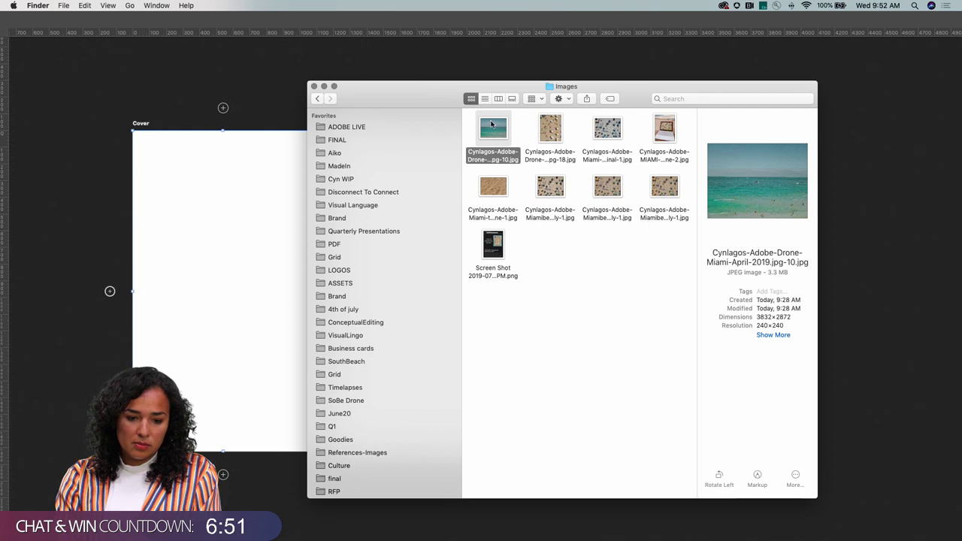
left_click_drag(494, 128, 188, 199)
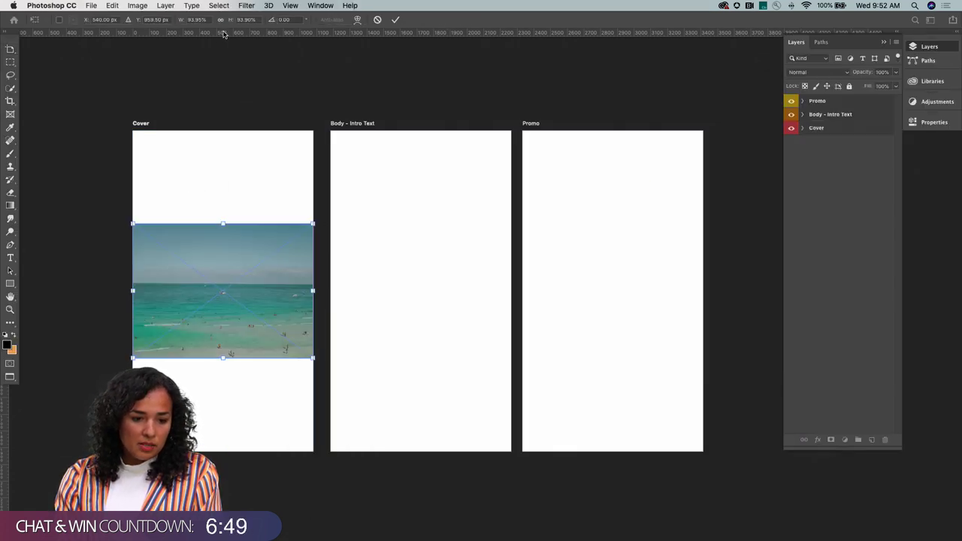
Scale the placed sea image to 224.95% to fill the Cover's height, shift it to X 1293.01 px and commit the placement
left_click(183, 22)
left_click_drag(183, 21, 250, 19)
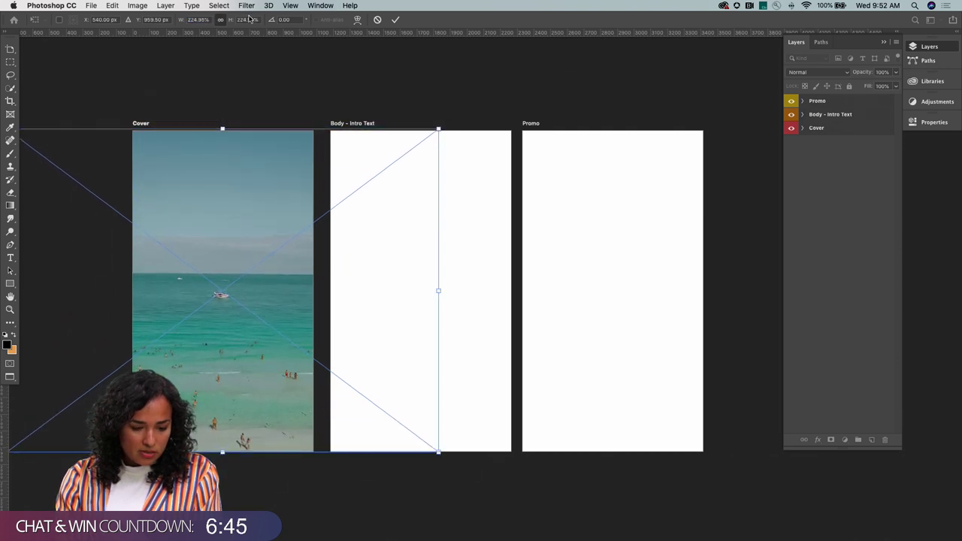
left_click_drag(262, 262, 388, 269)
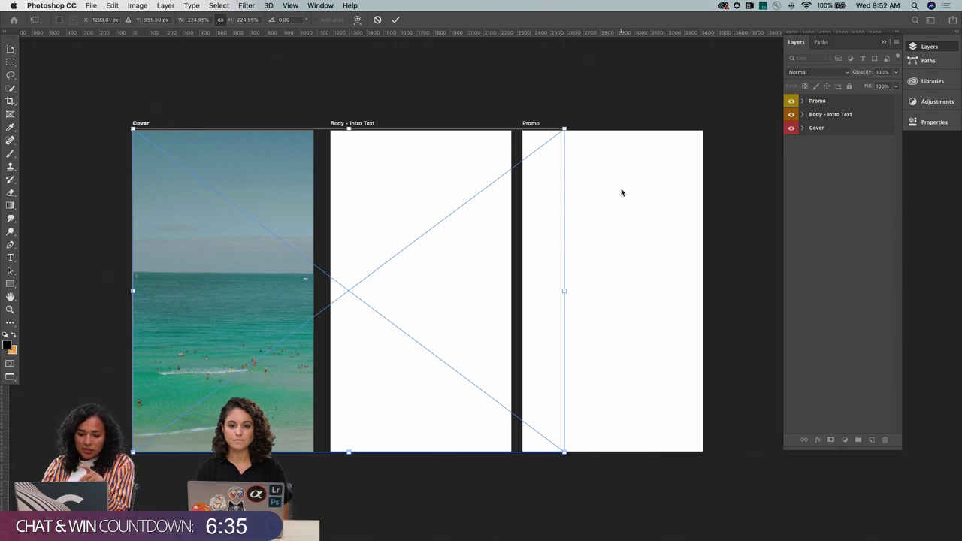
key("Return")
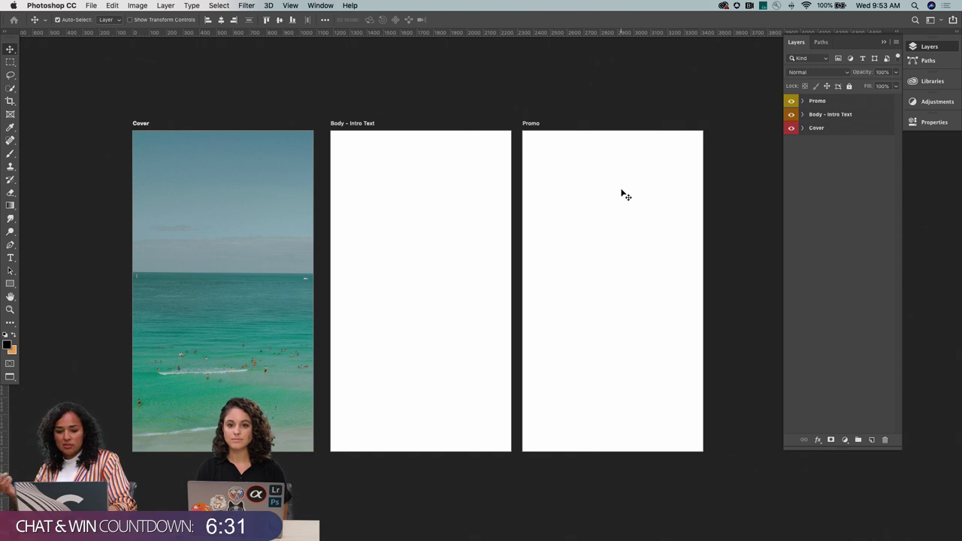
Copy the sea image layer from Cover into Body - Intro Text at the same artboard-relative position, and delete the copy
left_click(803, 129)
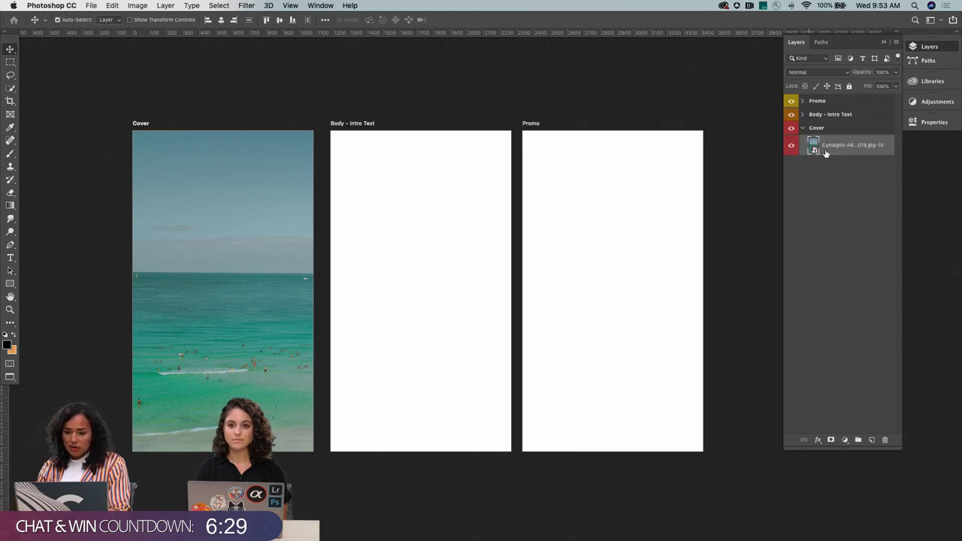
left_click_drag(826, 152, 826, 116)
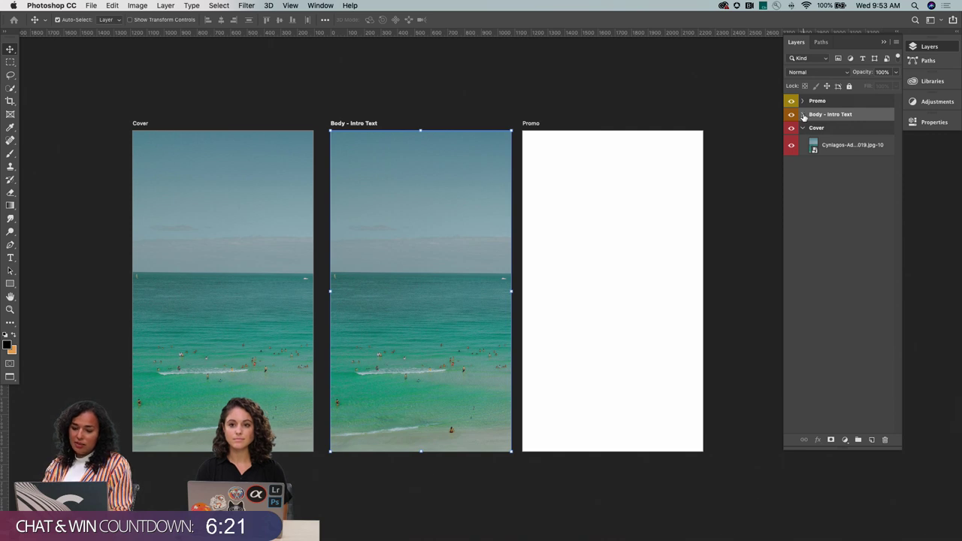
left_click(803, 115)
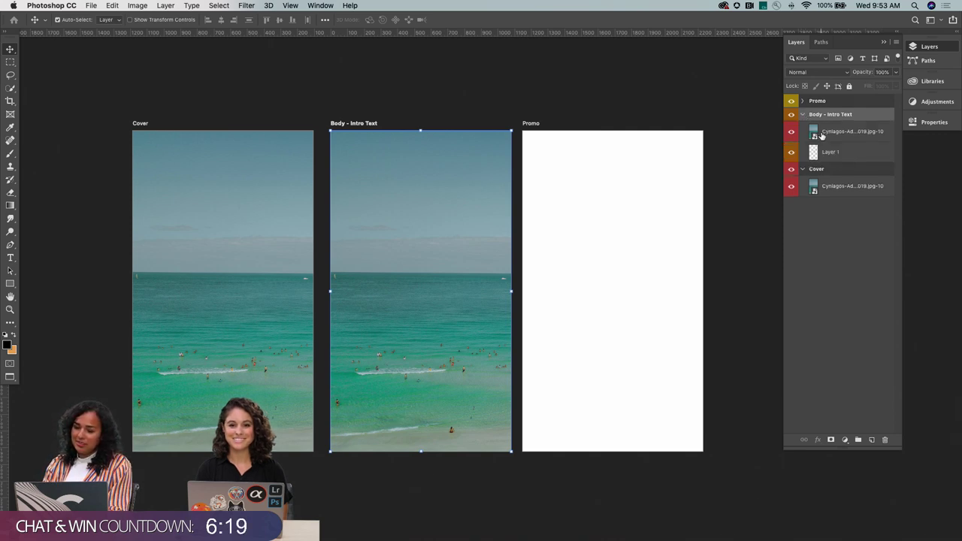
key("super")
left_click(825, 131)
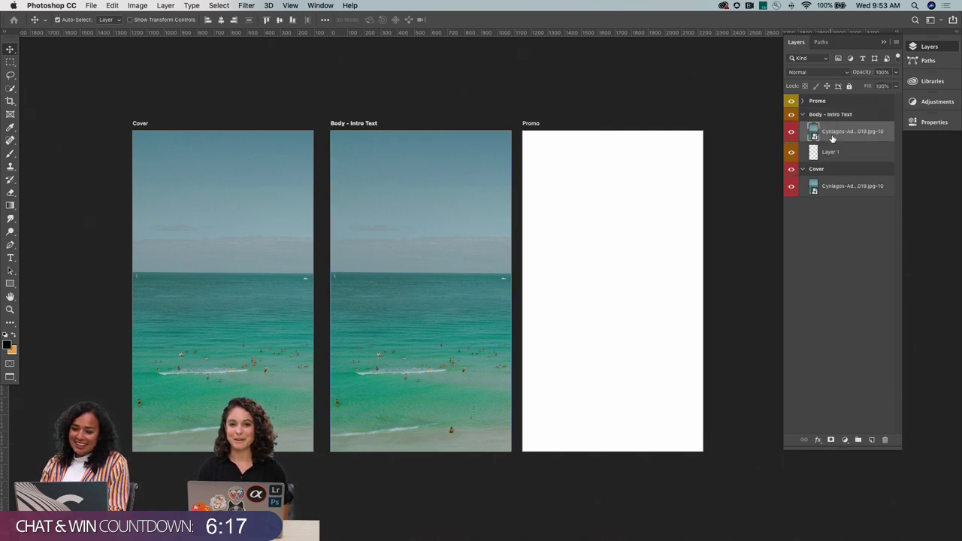
key("Delete")
Try copying Cover's sea image layer into Body - Intro Text, first keeping its document position, then its artboard-relative position, and remove both copies
left_click_drag(825, 172, 823, 111)
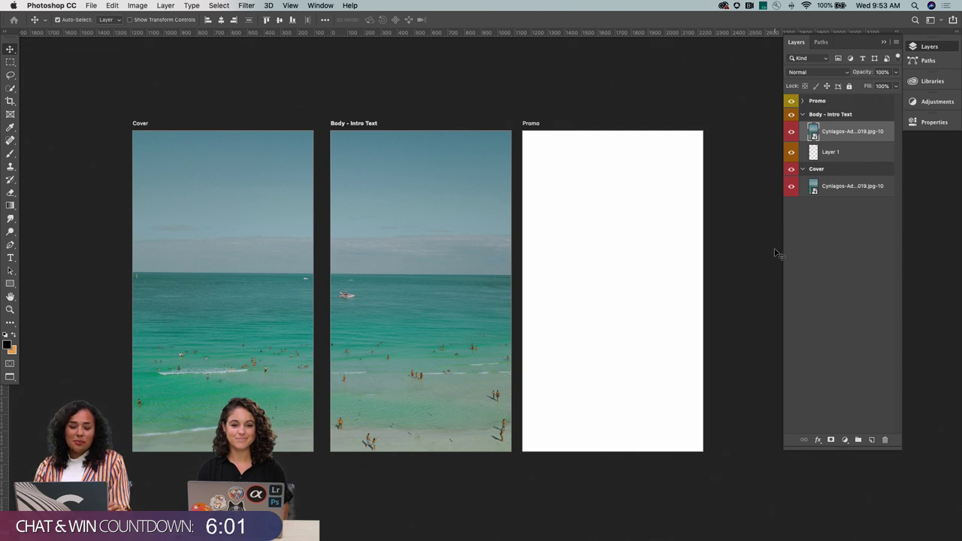
left_click(828, 153)
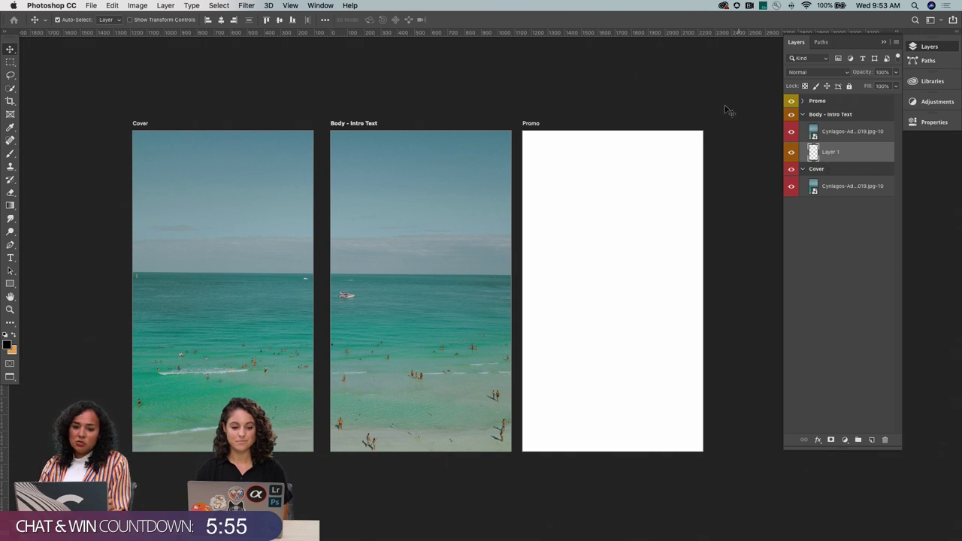
left_click(98, 4)
mouse_move(69, 4)
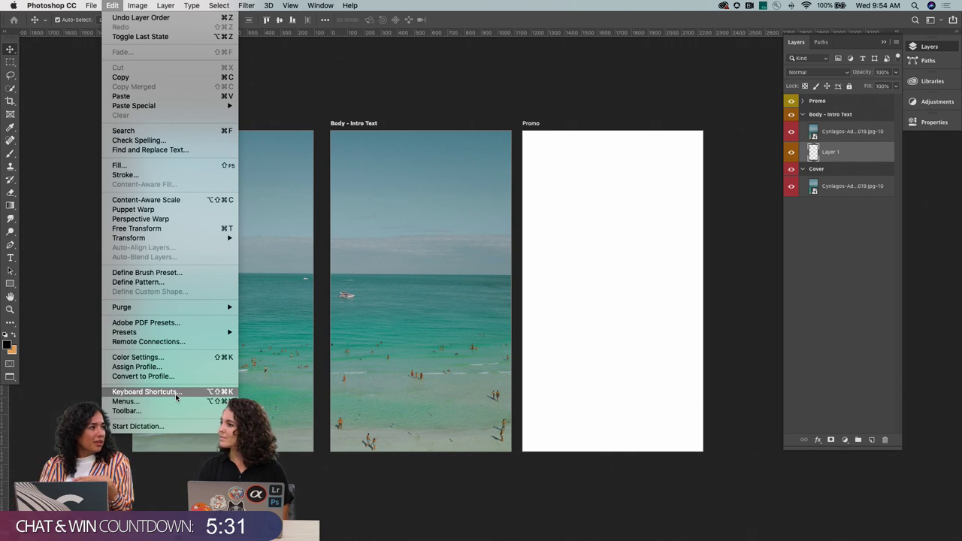
left_click(351, 321)
key("super+z")
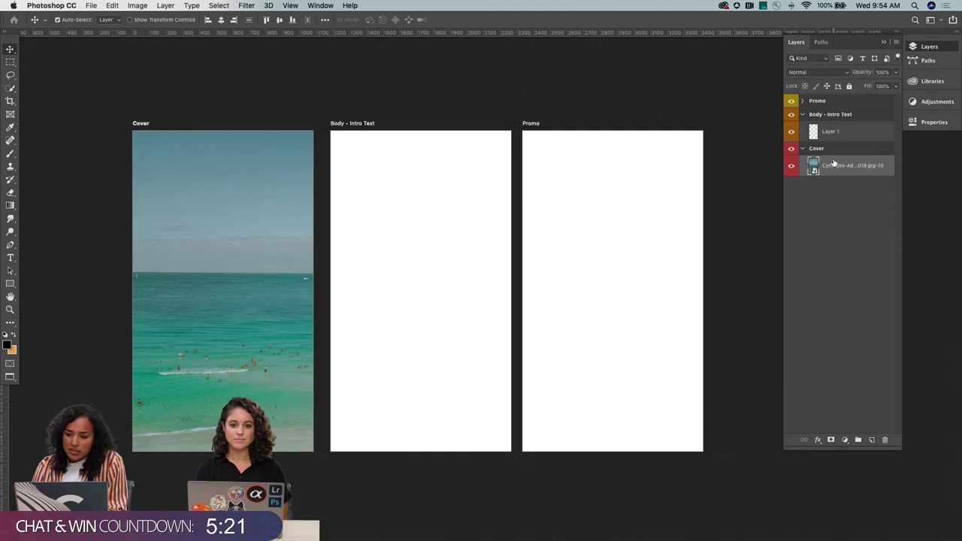
left_click_drag(832, 169, 829, 123)
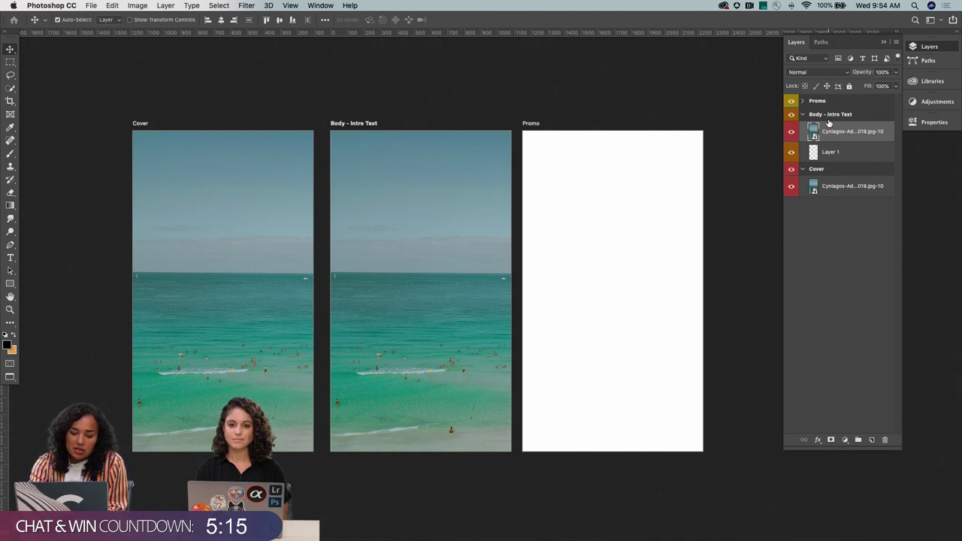
key("BackSpace")
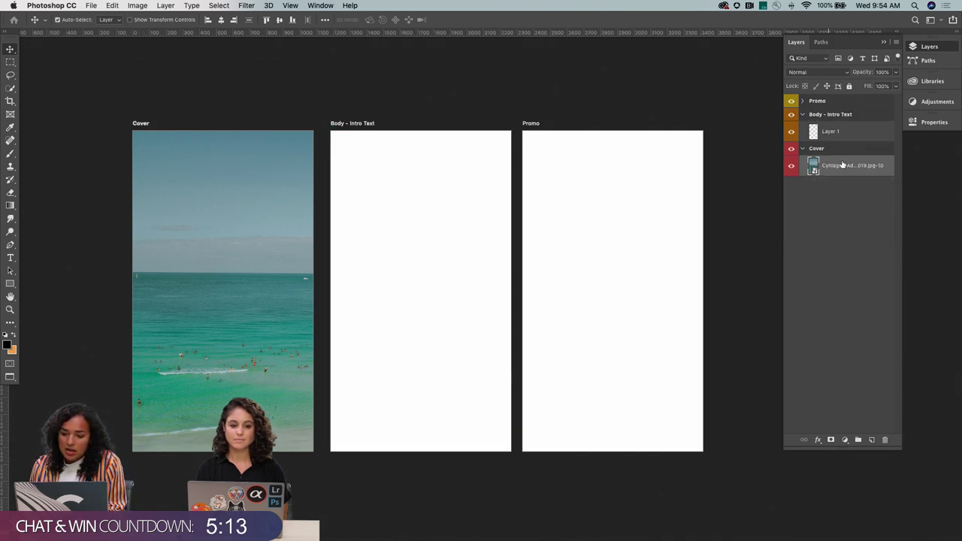
Duplicate Cover's sea image layer into Body - Intro Text at its document position and inspect the picture across the gap up close
left_click_drag(834, 167, 827, 113)
key("z")
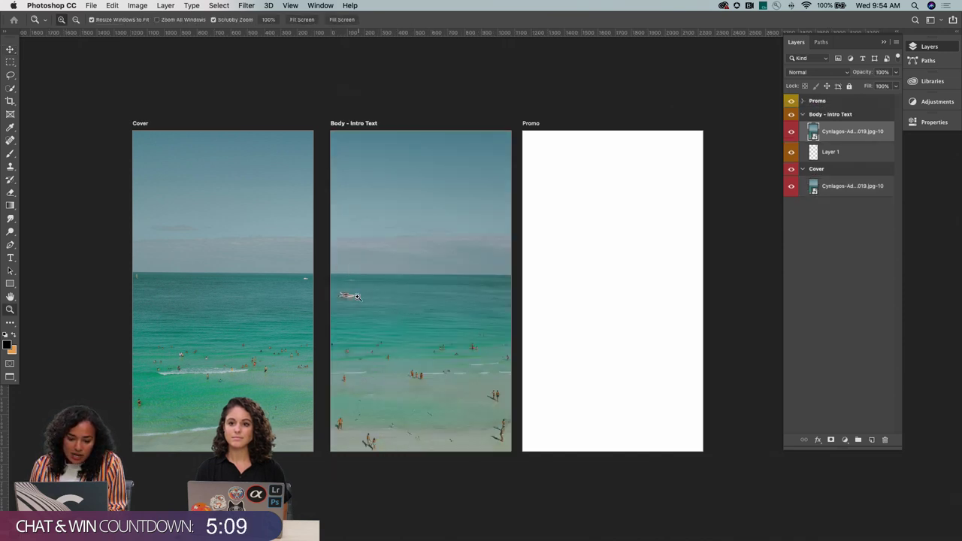
left_click(357, 297)
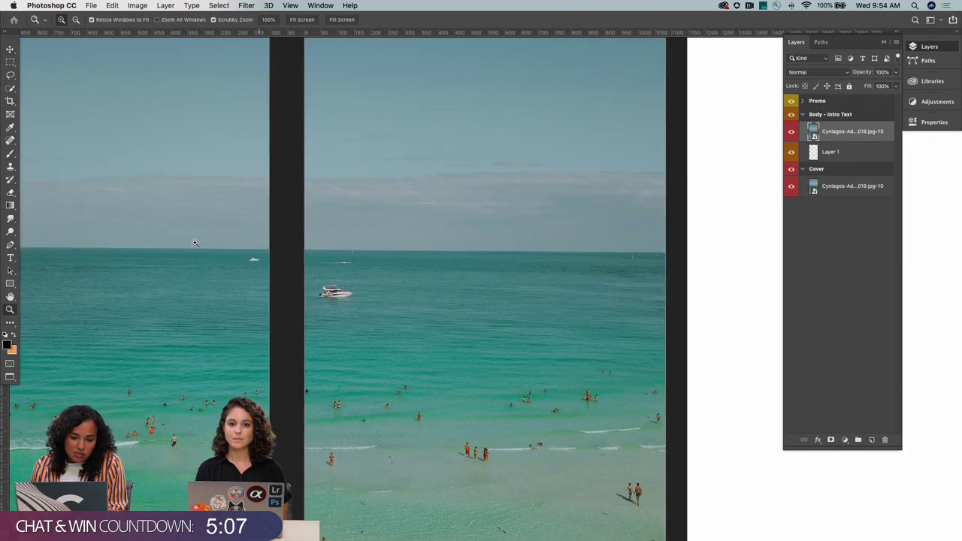
key("alt")
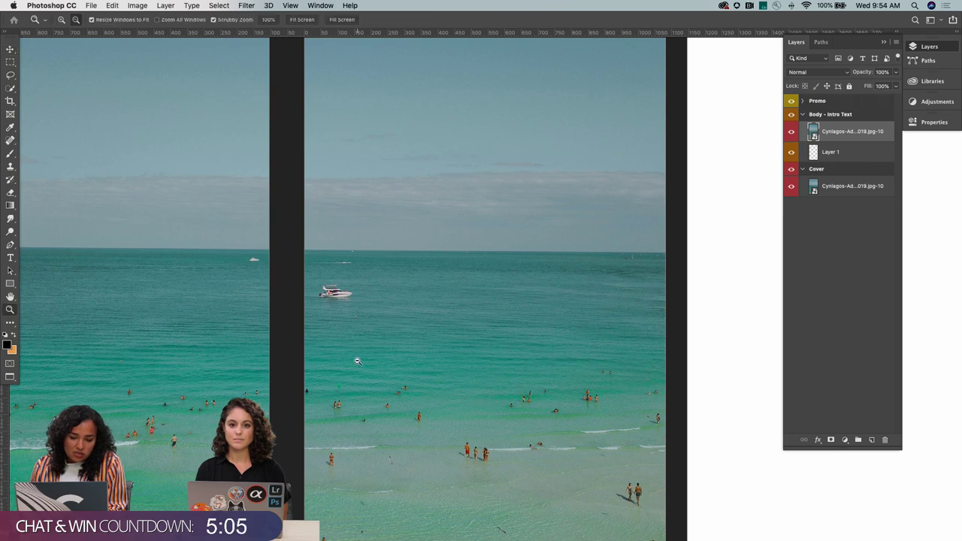
left_click(357, 362, "alt")
left_click(346, 330, "alt")
Move the Body - Intro Text artboard against the Cover's right edge, closing the gap, and inspect the seam
key("v")
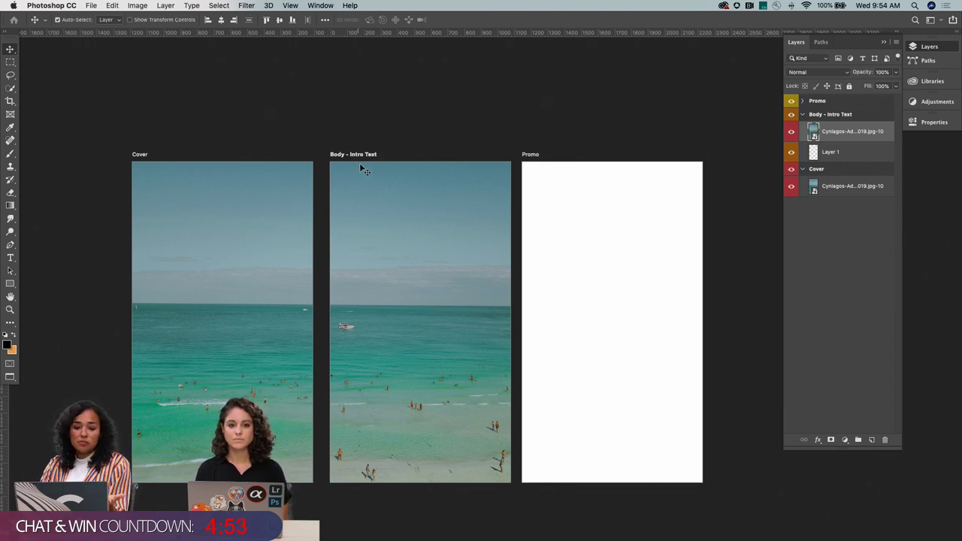
left_click_drag(362, 162, 346, 163)
key("super+r")
key("z")
left_click(311, 309)
left_click_drag(312, 310, 311, 309)
left_click_drag(322, 392, 325, 384)
key("super+z")
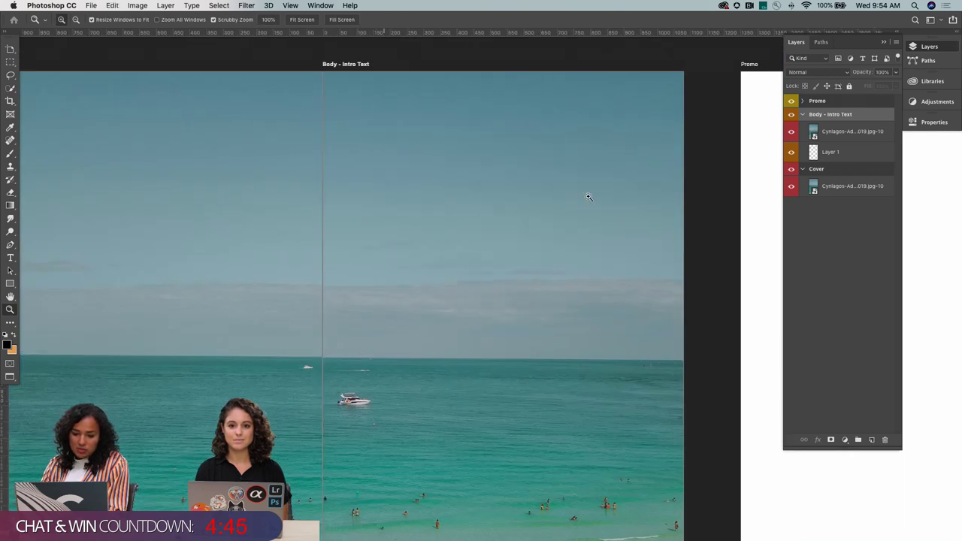
Remove the image copy from Body - Intro Text and duplicate Cover's sea image layer there so the picture continues across both artboards
key("v")
left_click_drag(823, 134, 834, 175)
key("z")
left_click_drag(413, 189, 395, 277)
key("v")
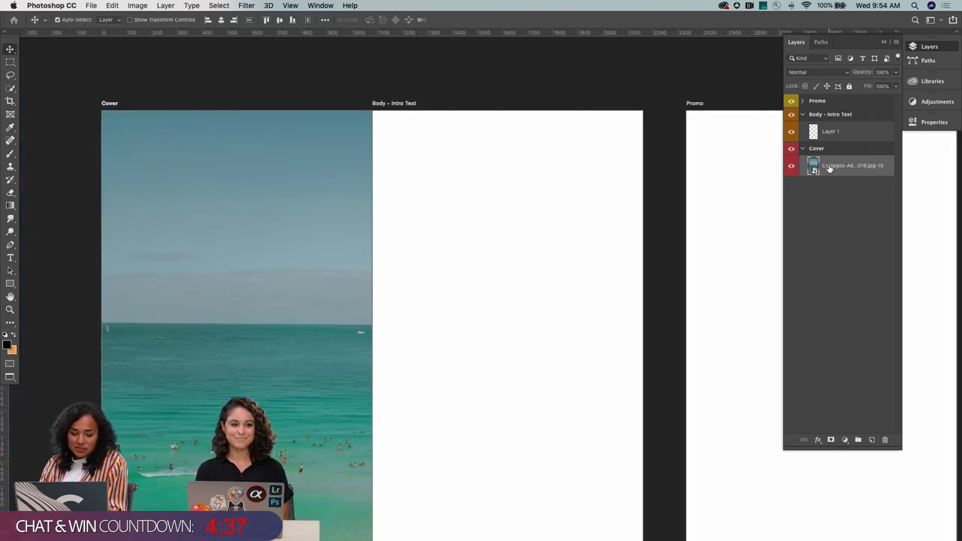
left_click_drag(827, 168, 825, 112)
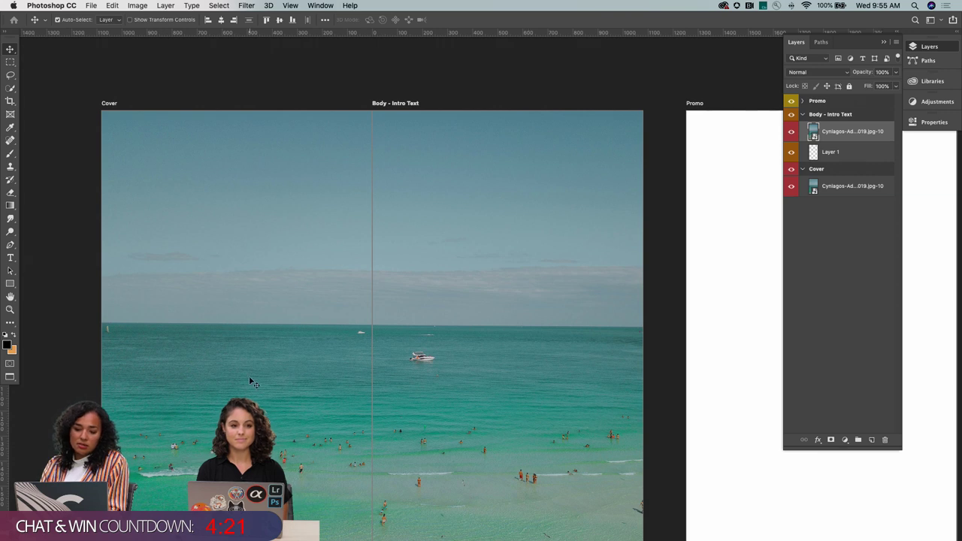
key("z")
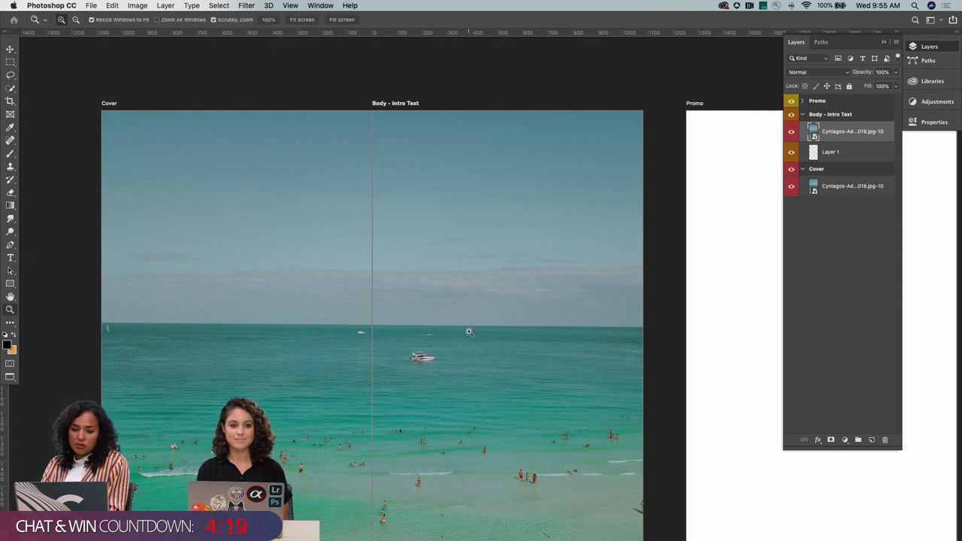
Select the sea image layer inside the Cover artboard
left_click(468, 331, "alt")
key("v")
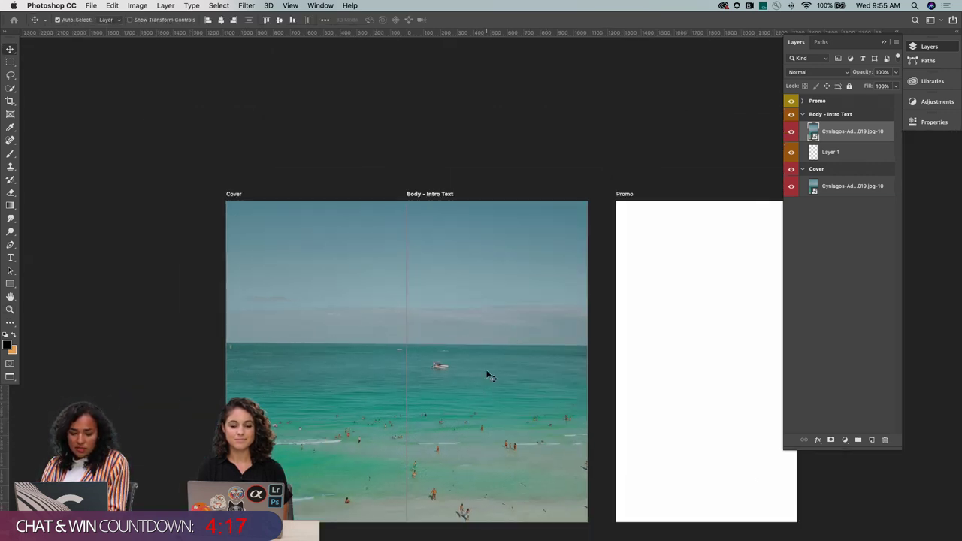
left_click(347, 204)
key("shift+v")
key("super+r")
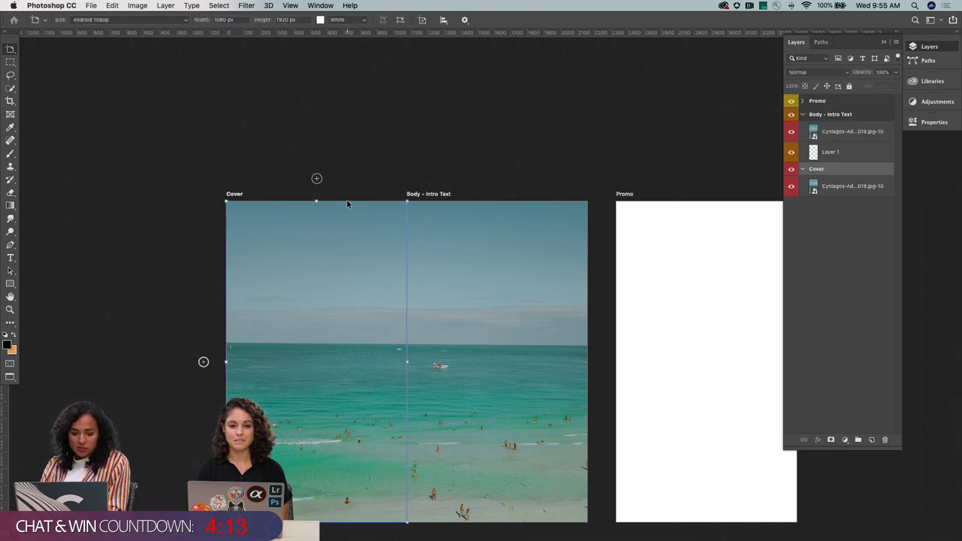
left_click(860, 194)
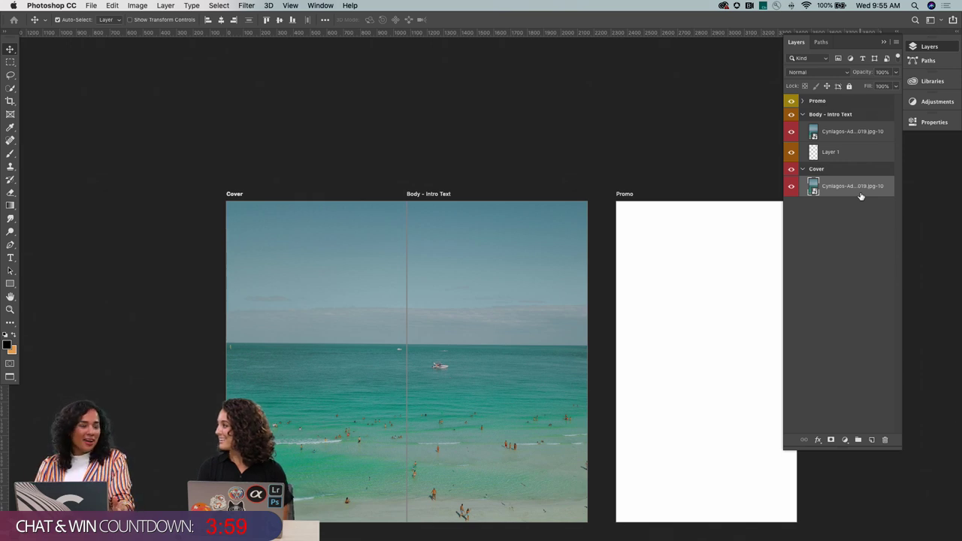
scroll(351, 352, "up", 2)
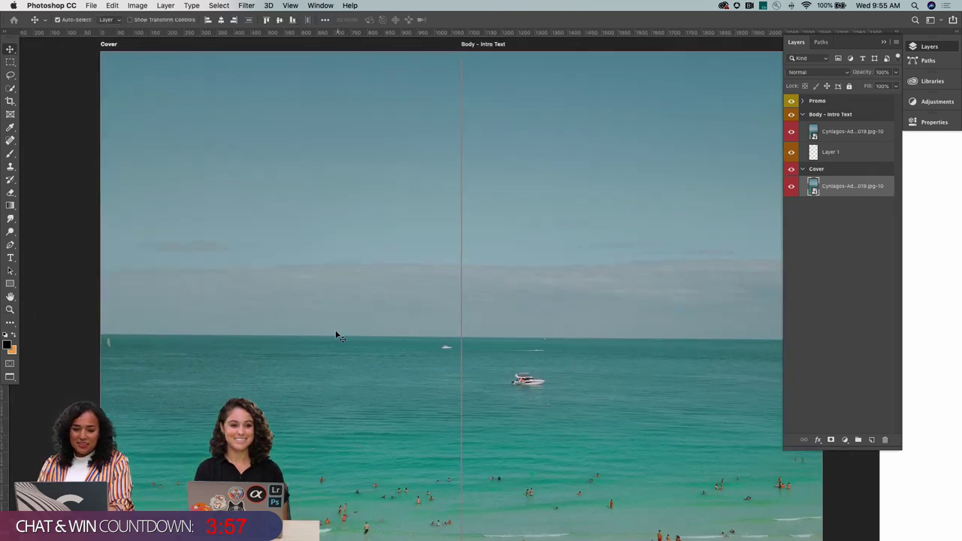
Switch to Finder and preview the aerial beach photo ending in jpg-18 in the Images folder
key("super+Tab")
key("super+Tab")
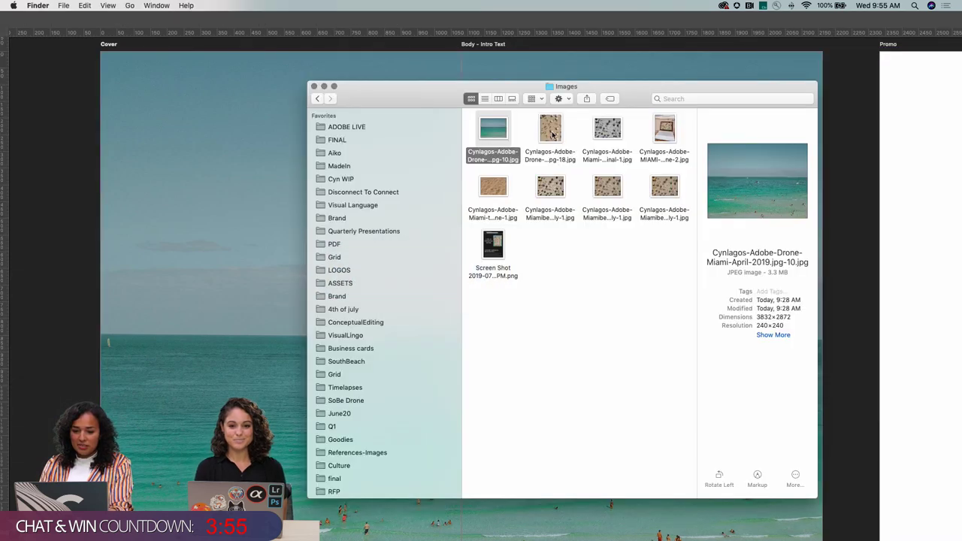
left_click(553, 134)
key("space")
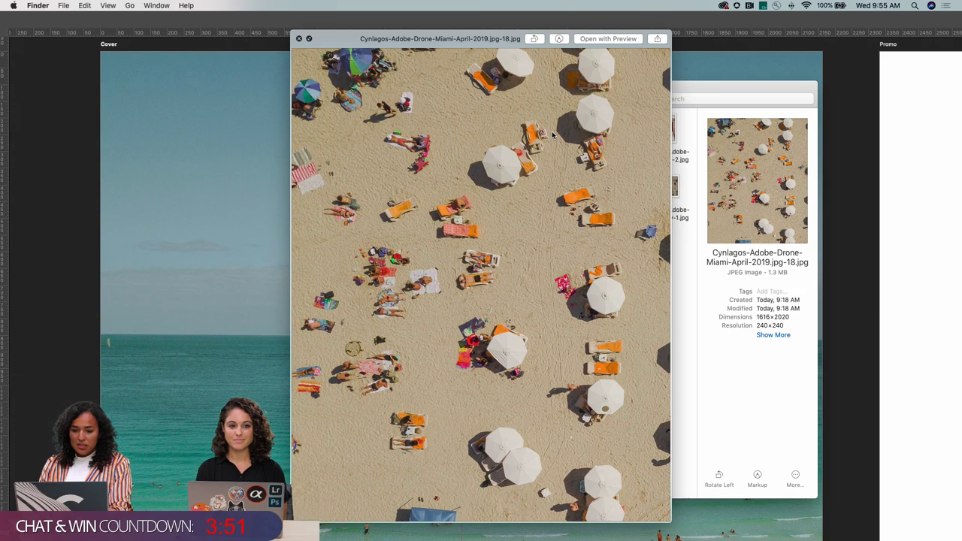
key("space")
Place the aerial beach photo on the Cover artboard in Photoshop and scale it proportionally to about 178%
left_click_drag(553, 129, 549, 194)
key("super+Tab")
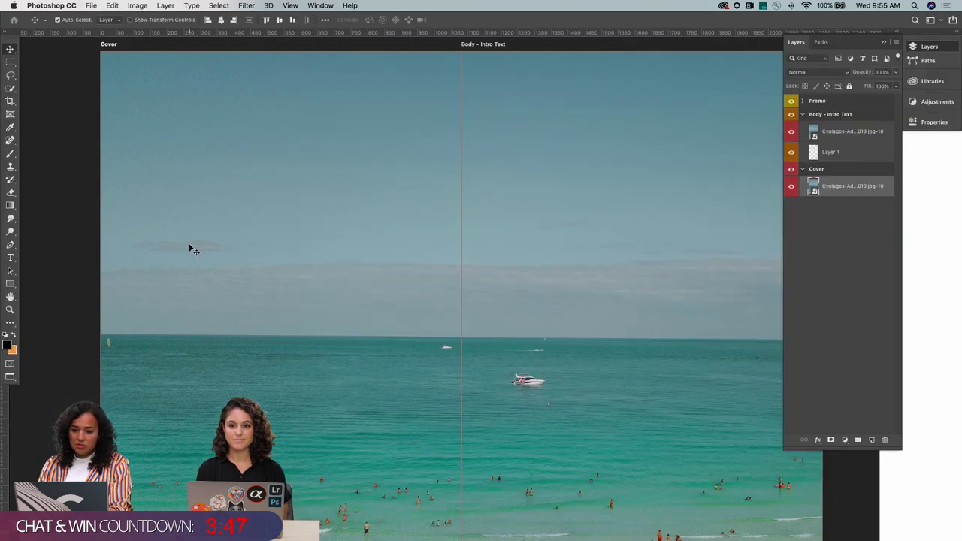
key("super+Tab")
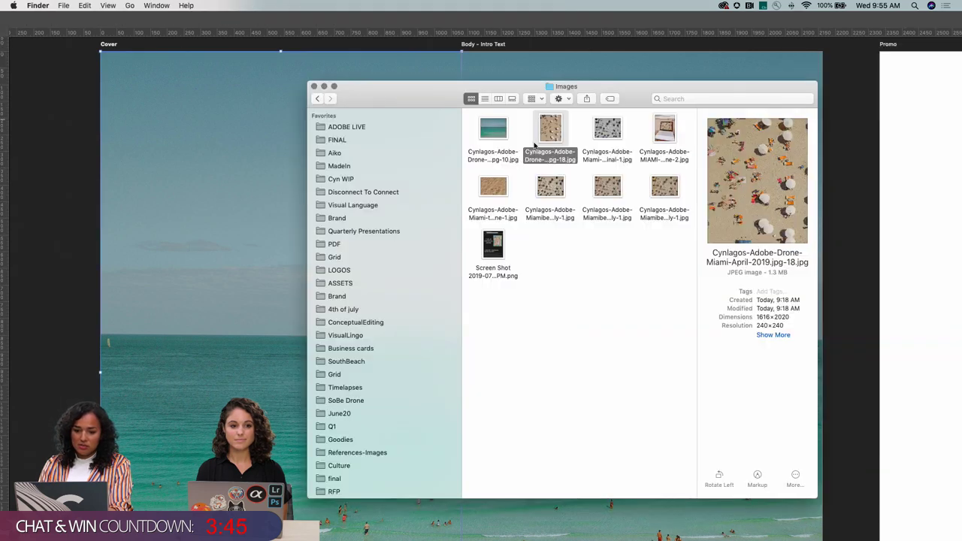
left_click_drag(555, 133, 302, 283)
key("super+Tab")
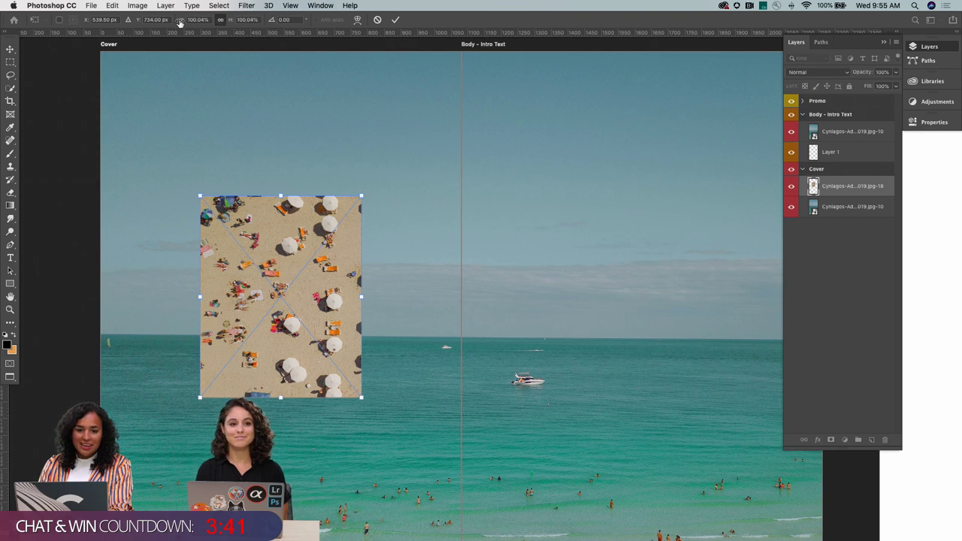
left_click_drag(179, 21, 218, 14)
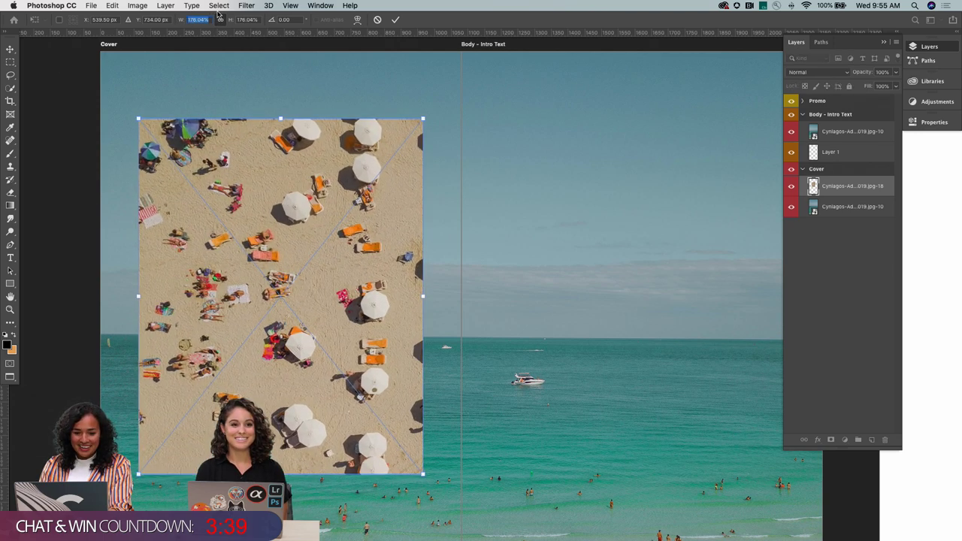
key("Return")
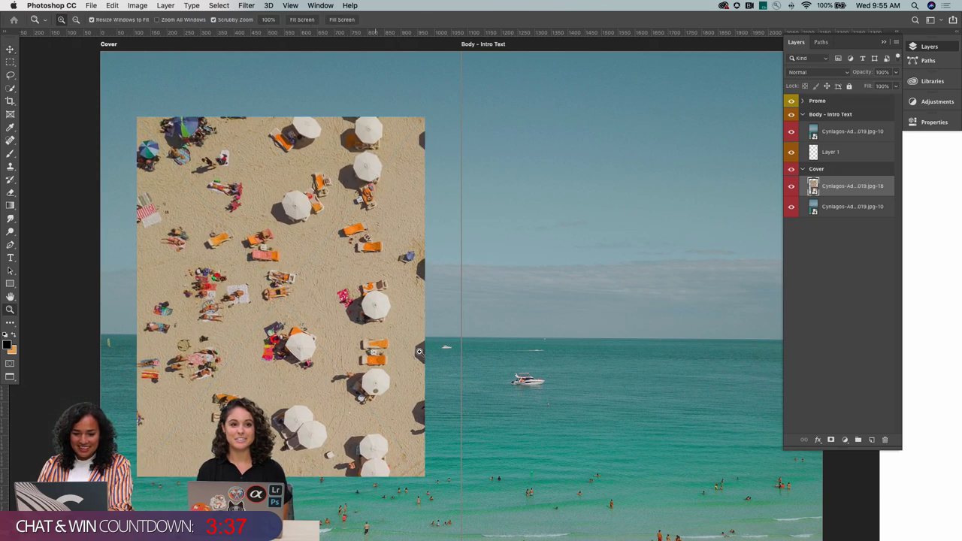
Move the beach photo straight down on the Cover to about Y 914 px
left_click(420, 352, "alt")
scroll(399, 301, "left", 3)
key("v")
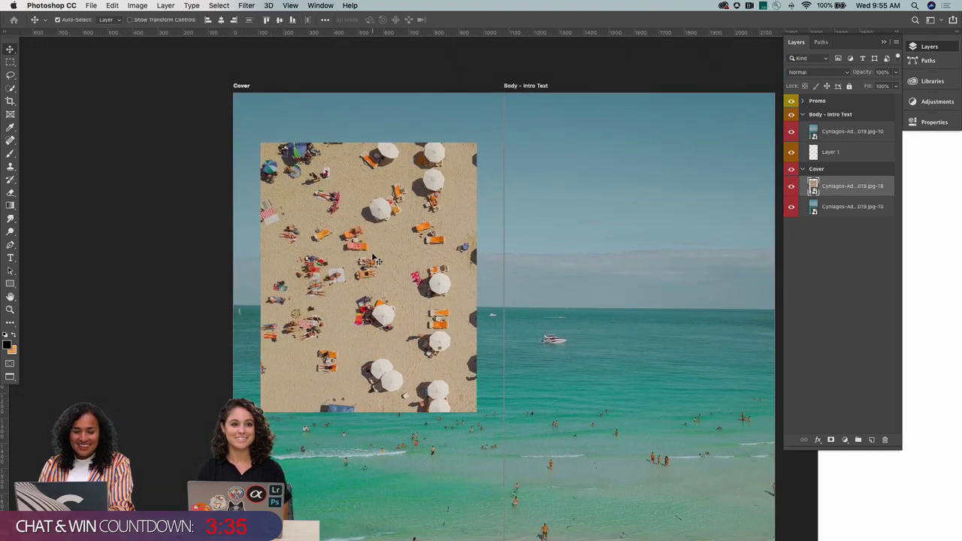
right_click(396, 191)
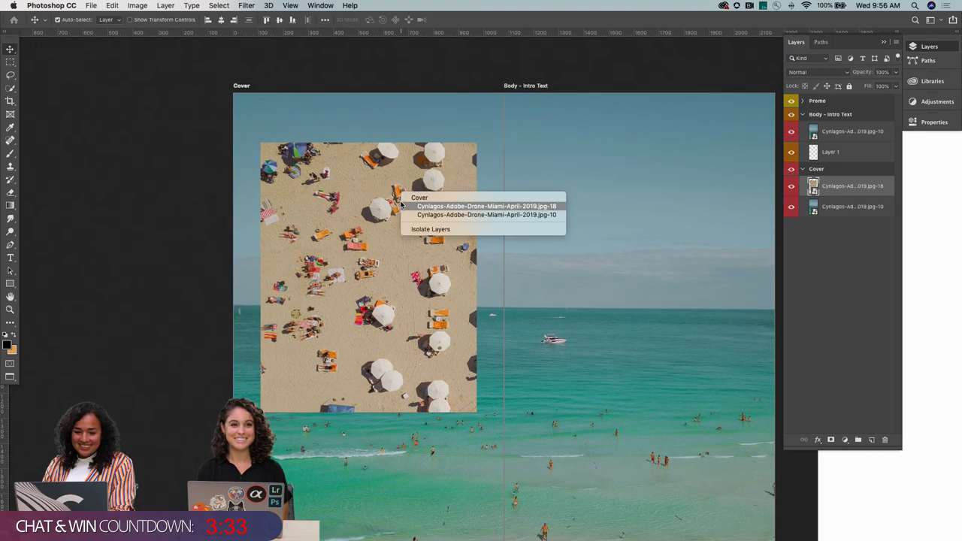
left_click(451, 206)
left_click_drag(398, 211, 401, 252)
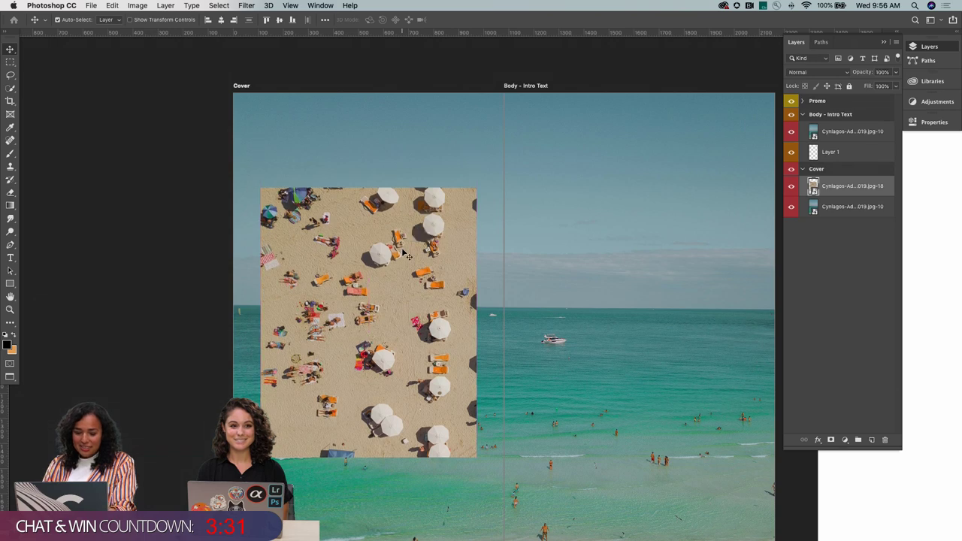
Enlarge the Cover's beach photo proportionally to about 192% with Free Transform
left_click(448, 169)
key("z")
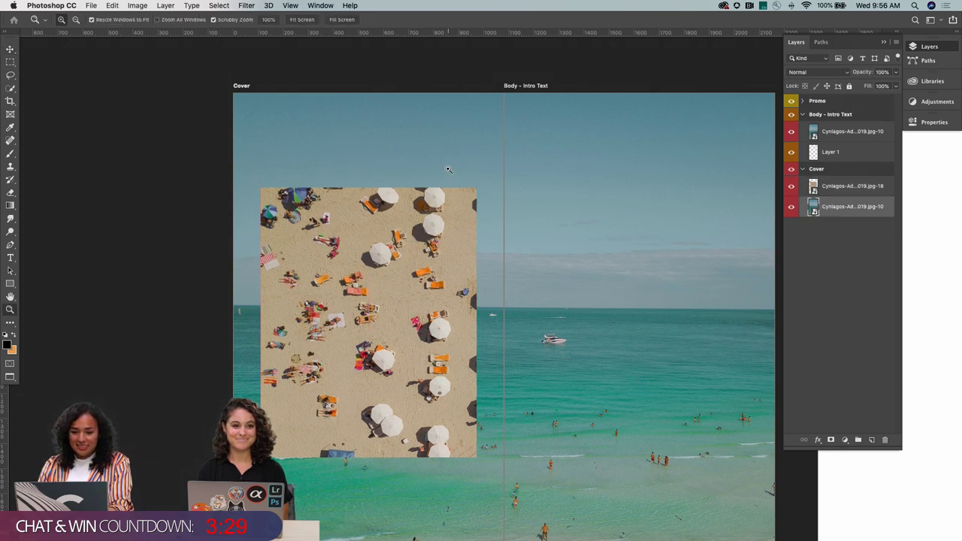
left_click(452, 292, "alt")
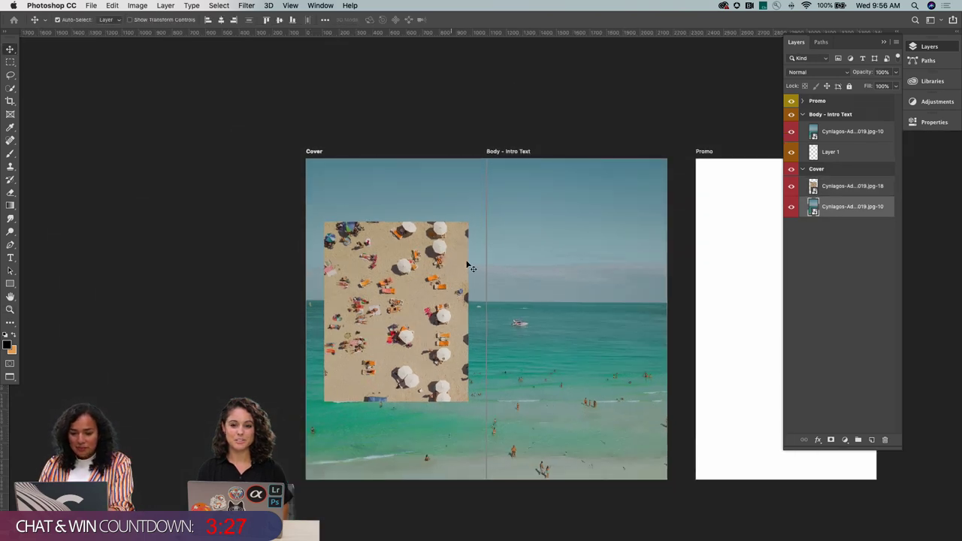
left_click(852, 189)
key("super+t")
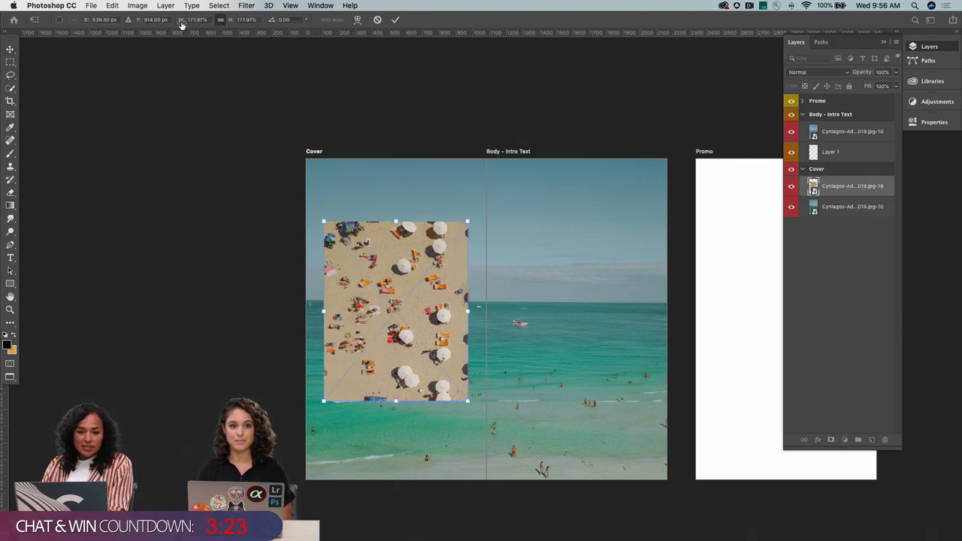
left_click_drag(186, 21, 189, 24)
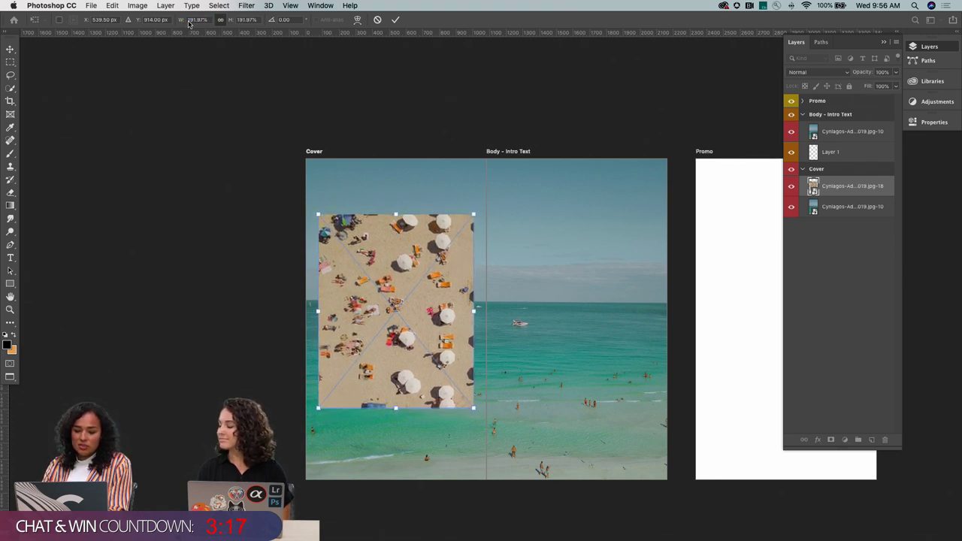
key("Return")
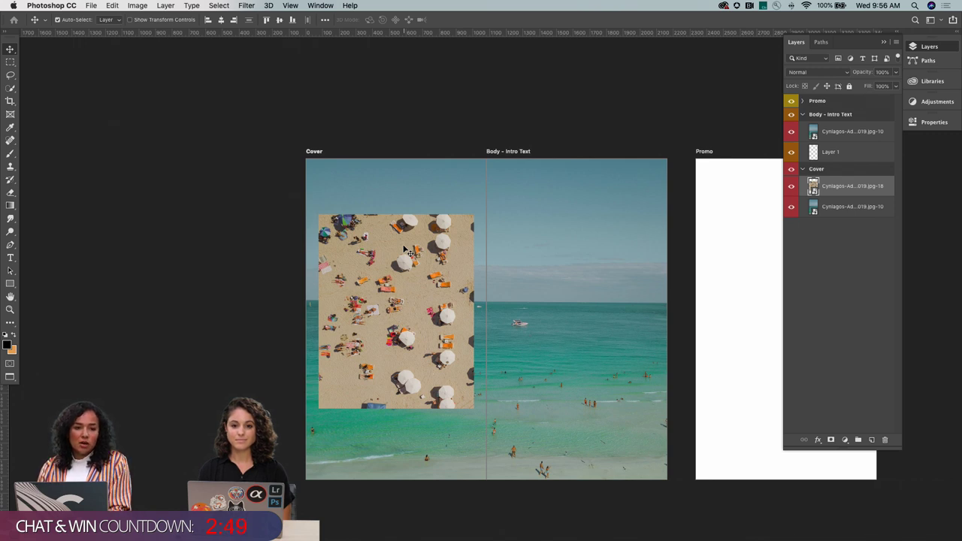
scroll(406, 250, "right", 2)
key("z")
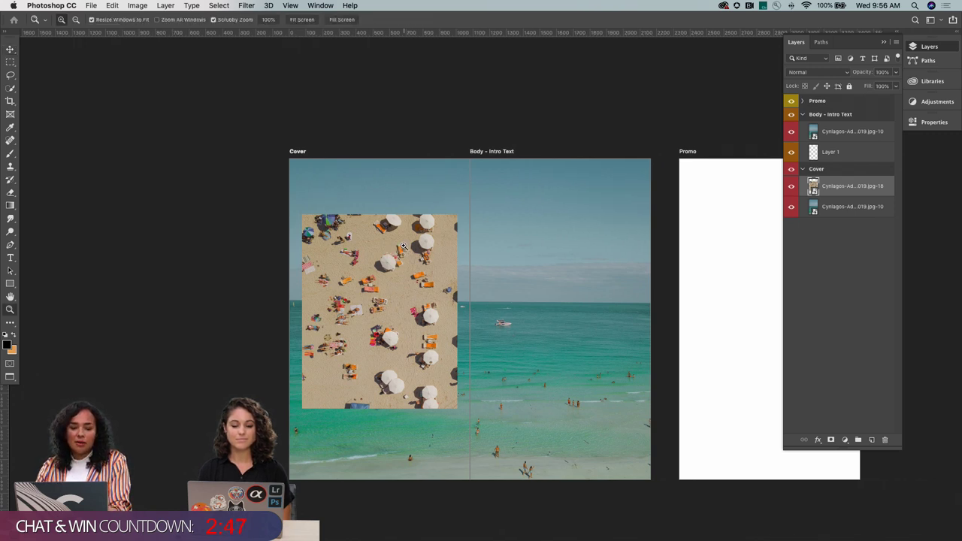
left_click(404, 247)
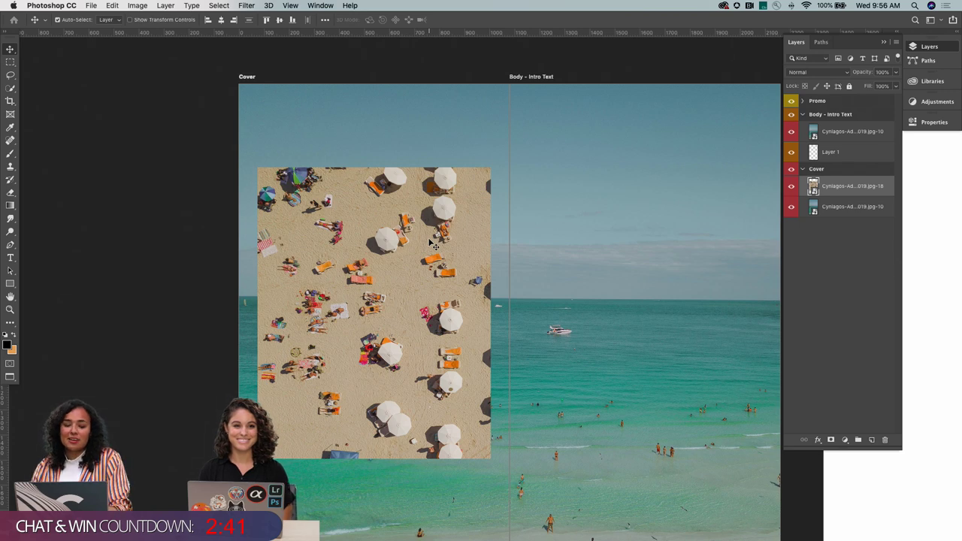
key("super+Tab")
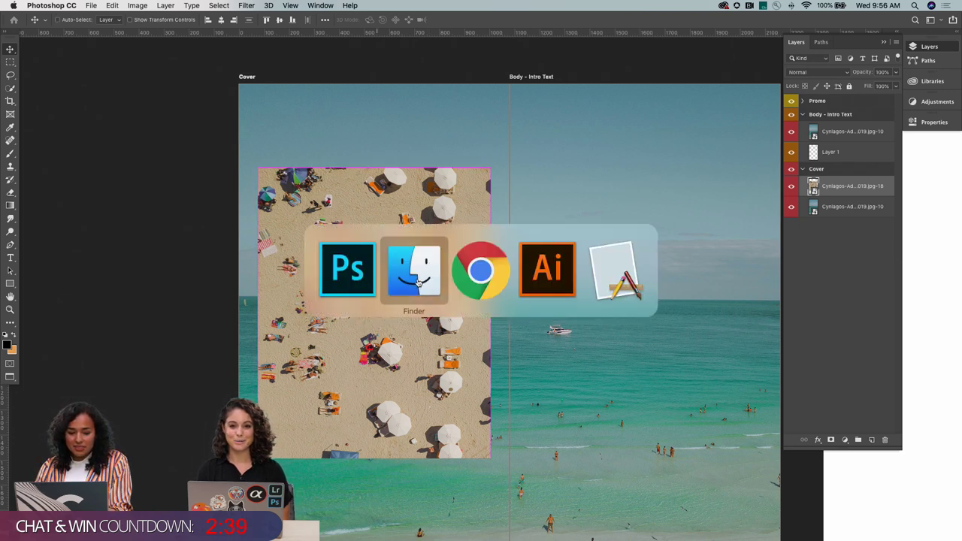
key("ctrl+Tab")
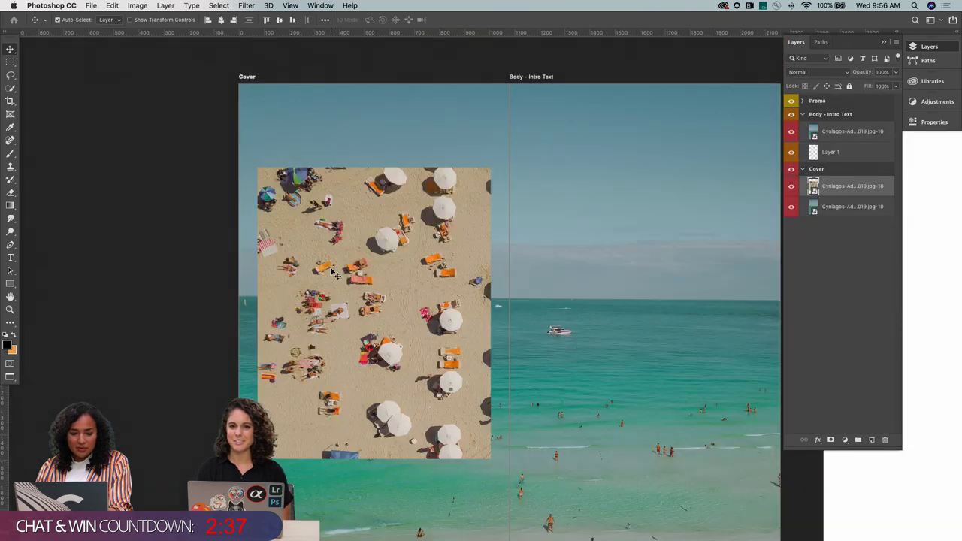
right_click(424, 312)
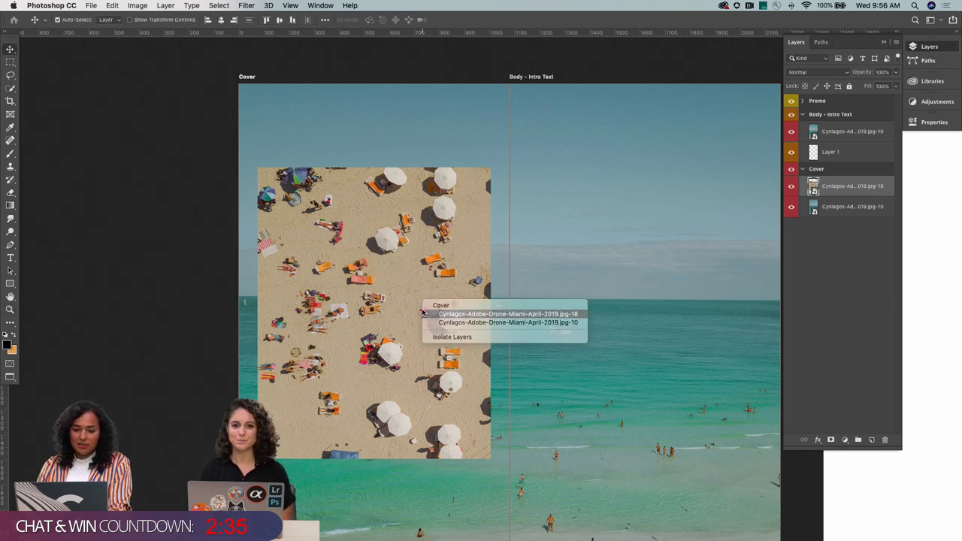
left_click(425, 313)
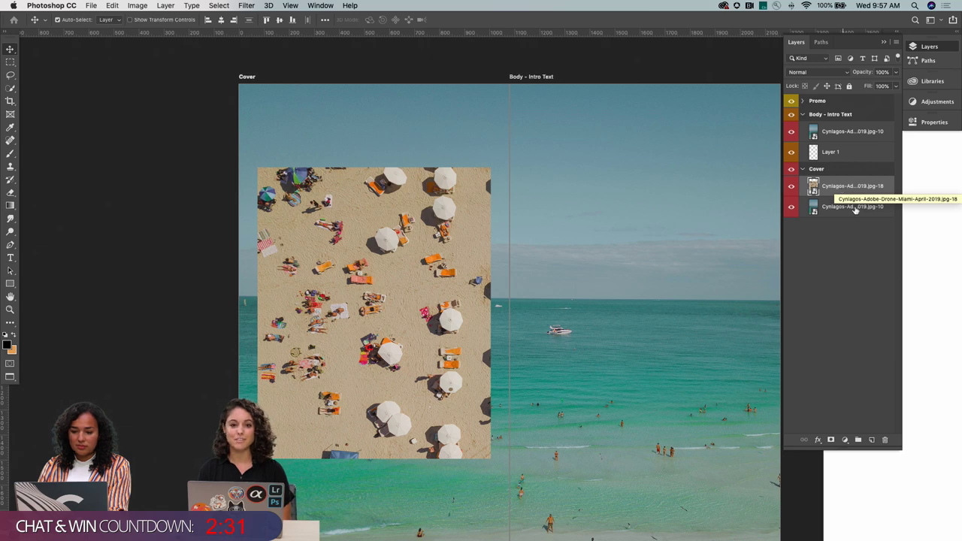
Add the title "A DAY OFF" on two lines over the upper part of the Cover's beach photo
key("t")
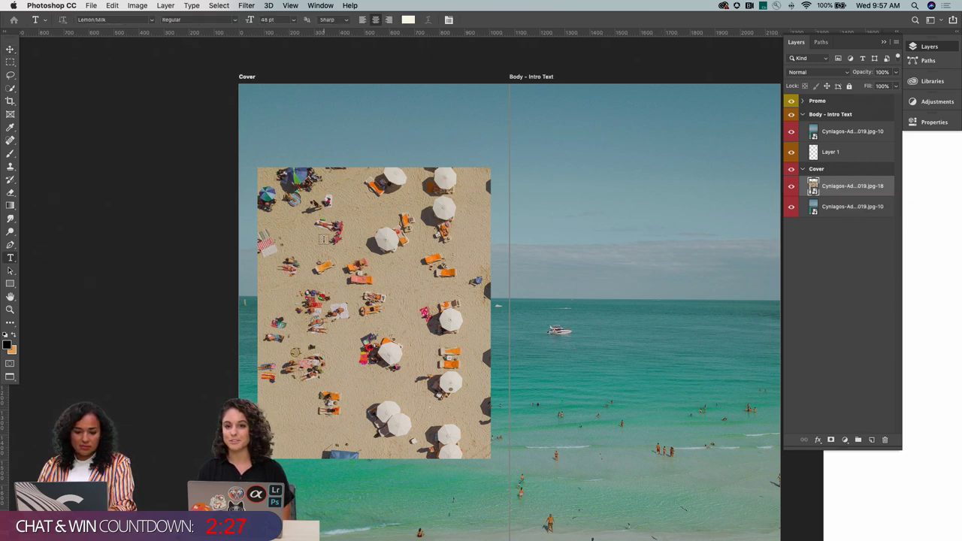
left_click(324, 239)
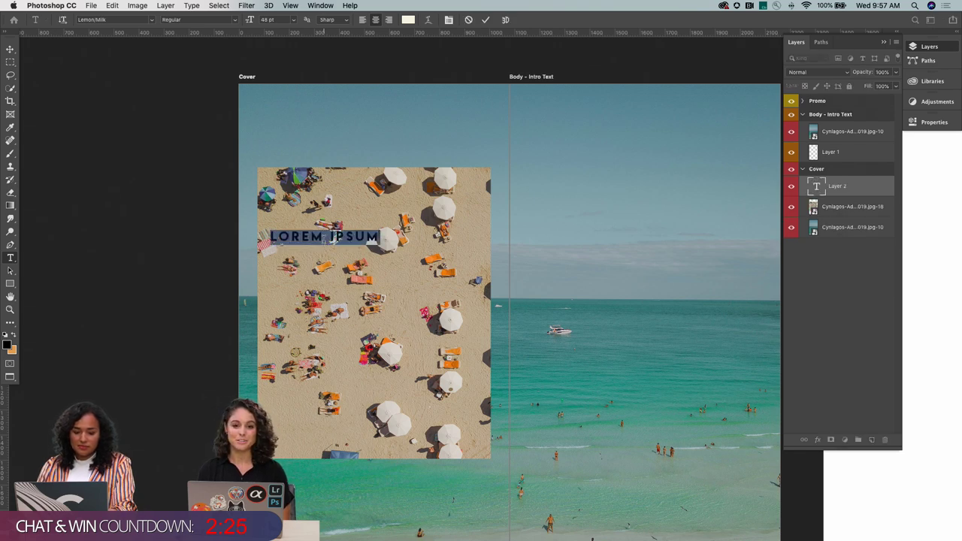
type("A DA")
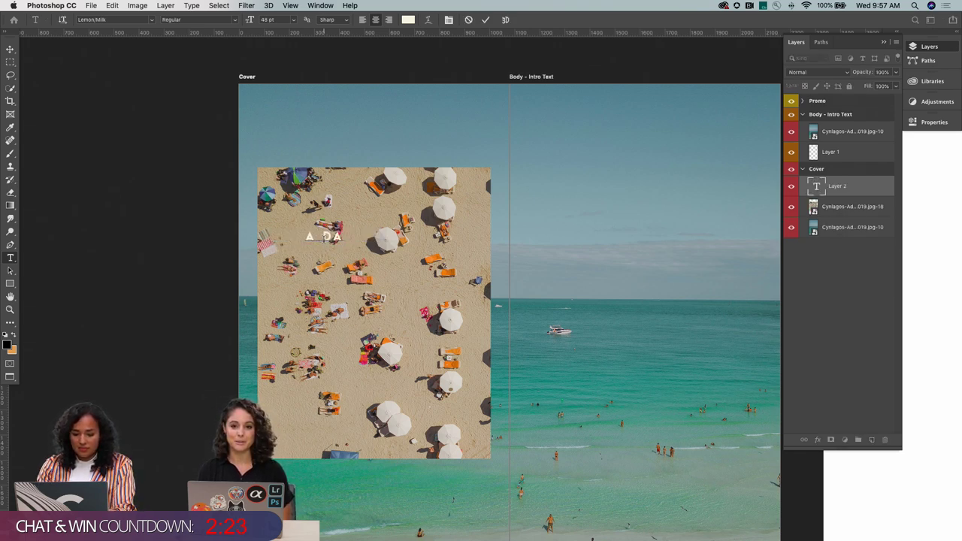
type("Y")
key("Return")
type("OFF")
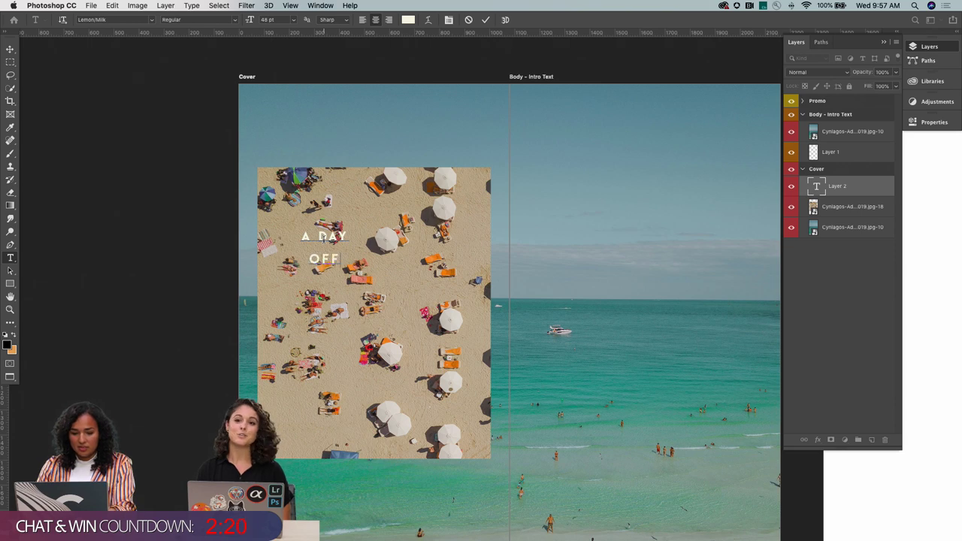
key("ctrl+a")
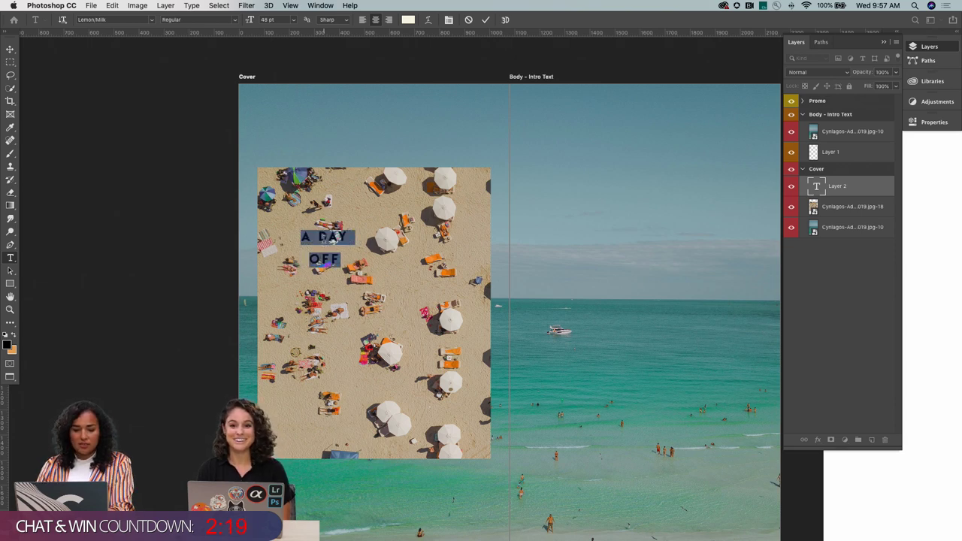
left_click(11, 49)
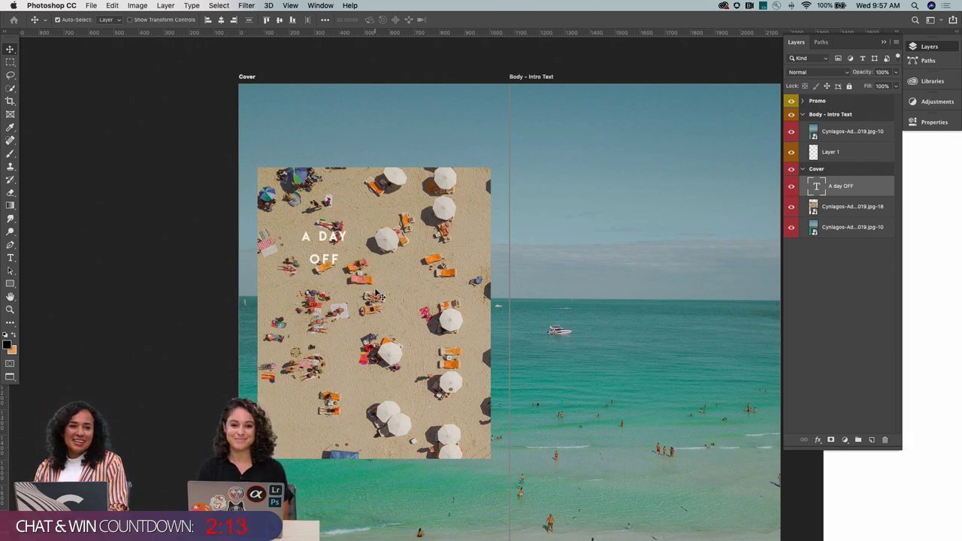
Increase the font size of the whole "A DAY OFF" title to 98 pt
right_click(344, 236)
left_click(353, 239)
double_click(328, 237)
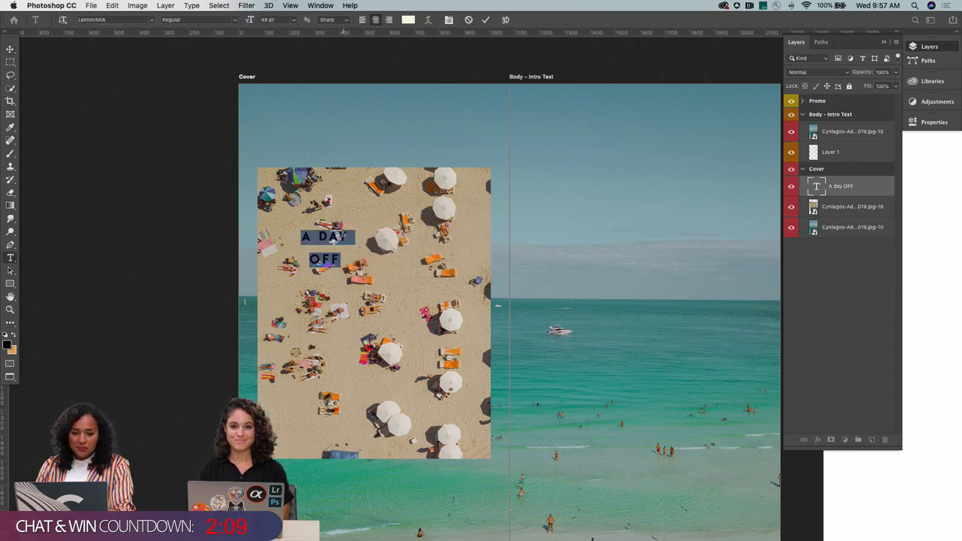
key("super+shift+period")
key("super+shift+period")
key("super+shift+period")
key("super+shift+period")
key("super+shift+period")
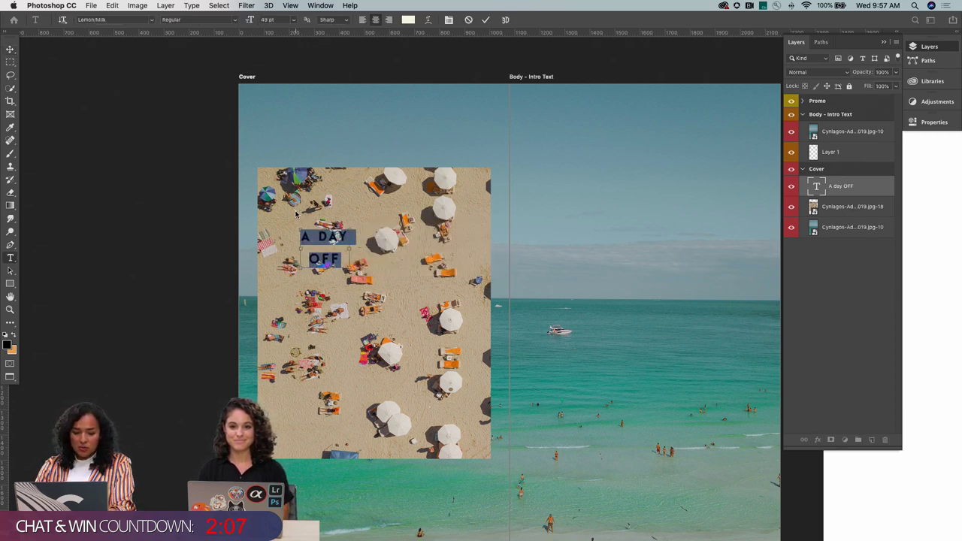
key("super+shift+period")
key("super+shift+period")
key("super+shift+period")
key("super+shift+period")
key("super+shift+period")
key("super+shift+period")
key("super+shift+period")
key("super+shift+period")
key("super+shift+period")
key("super+shift+period")
key("super+shift+period")
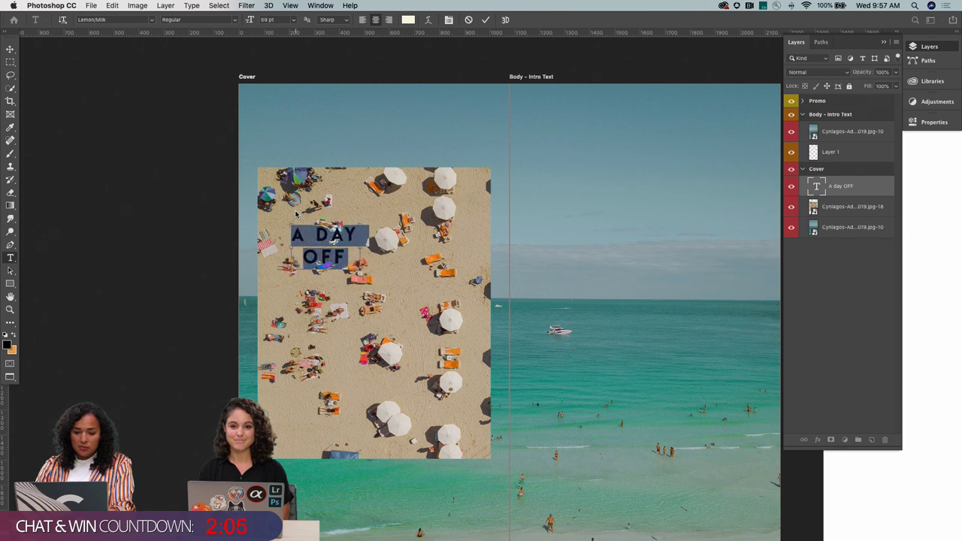
key("super+shift+period")
key("super+shift+period")
key("super+shift+period")
key("super+shift+period")
key("super+shift+period")
key("super+shift+period")
key("super+shift+period")
key("super+shift+period")
key("super+shift+period")
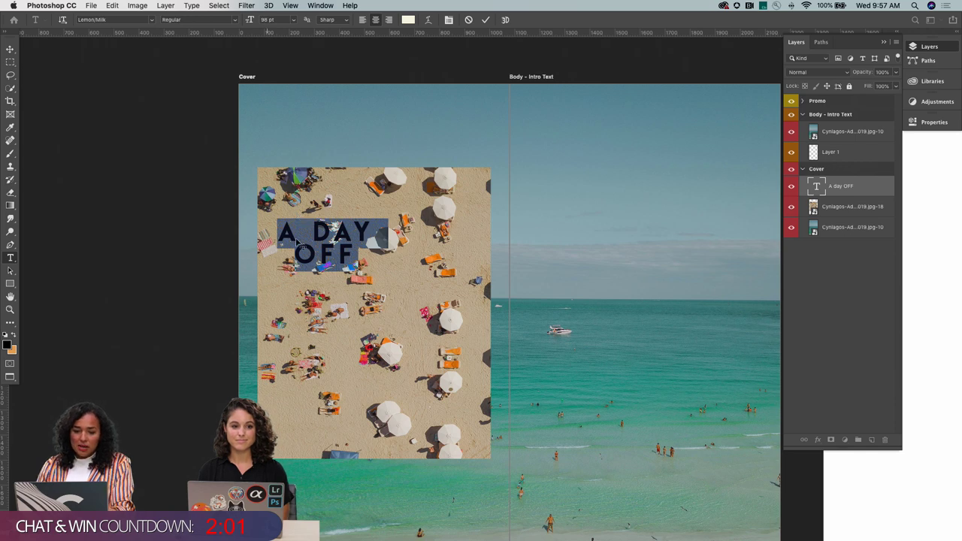
Increase the leading of the whole "A DAY OFF" title to open a clear gap between its two lines
left_click(312, 227)
key("BackSpace")
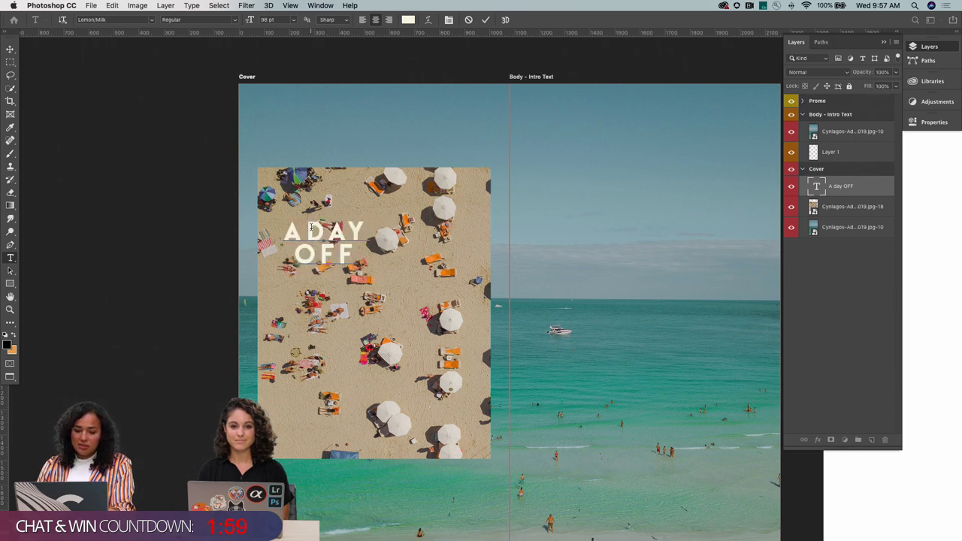
key("super+a")
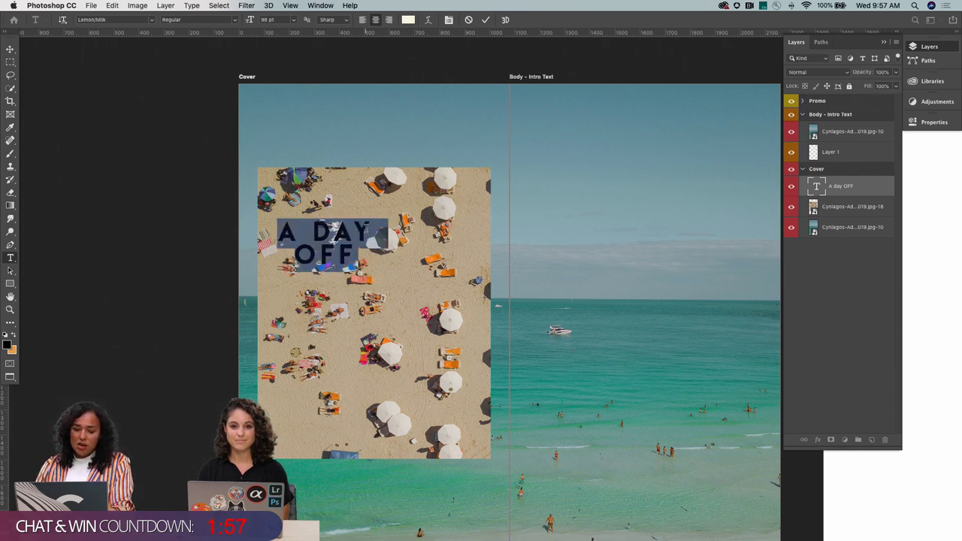
key("alt+Down")
key("alt+Down")
key("alt+Down")
key("alt+Down")
key("alt+Down")
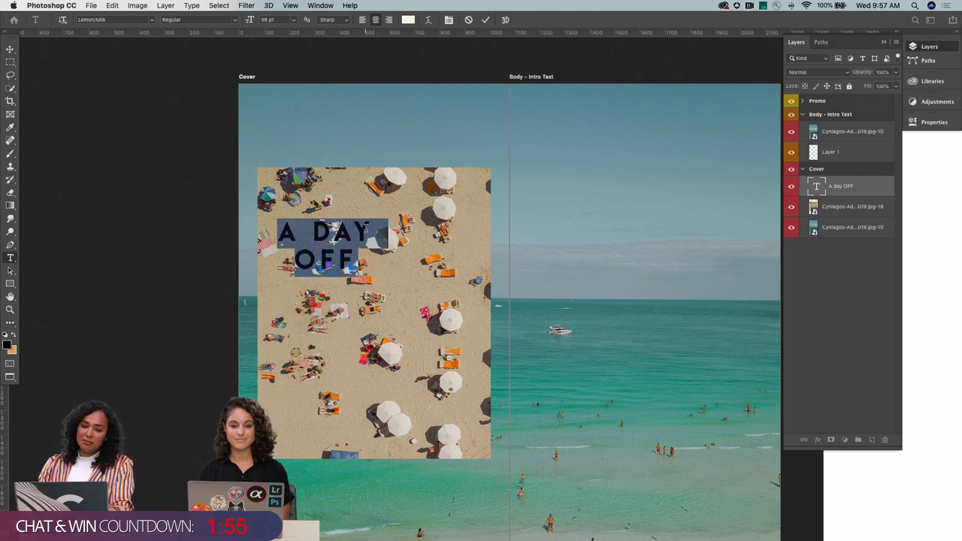
key("alt+Down")
key("alt+Down")
key("alt+Down")
key("alt+Down")
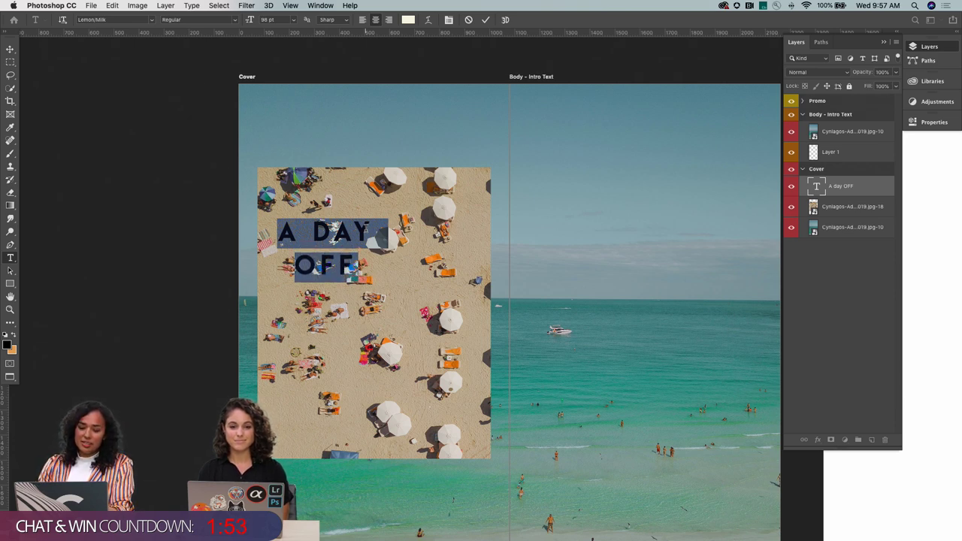
key("alt+Down")
key("alt+Down")
key("alt+Down")
key("alt+Down")
left_click(354, 269)
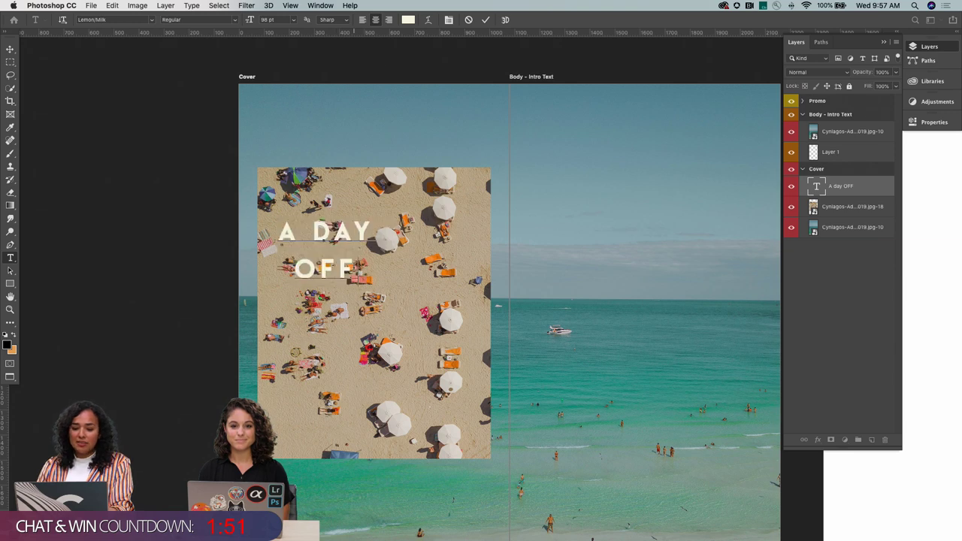
key("super+a")
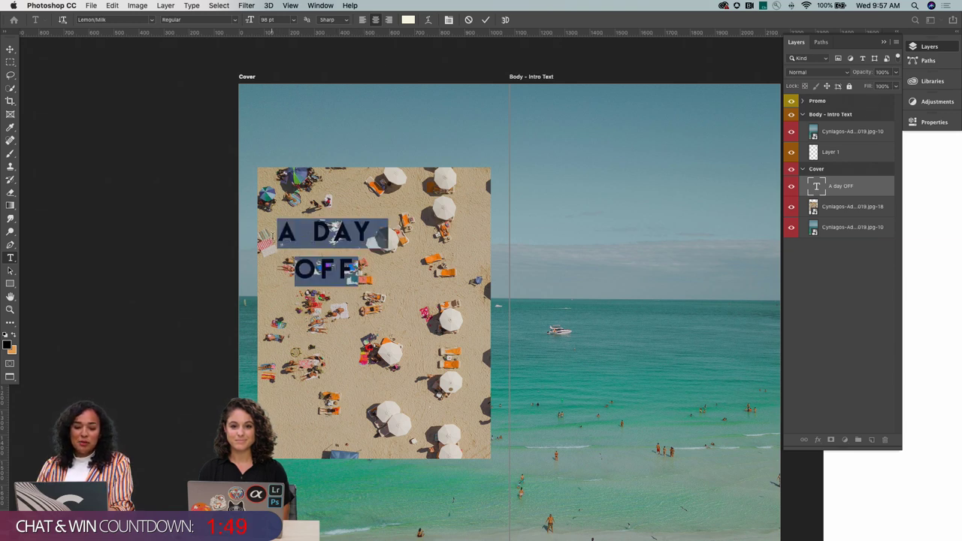
Move the "A DAY OFF" title down and right to the middle of the Cover's beach photo
left_click(10, 48)
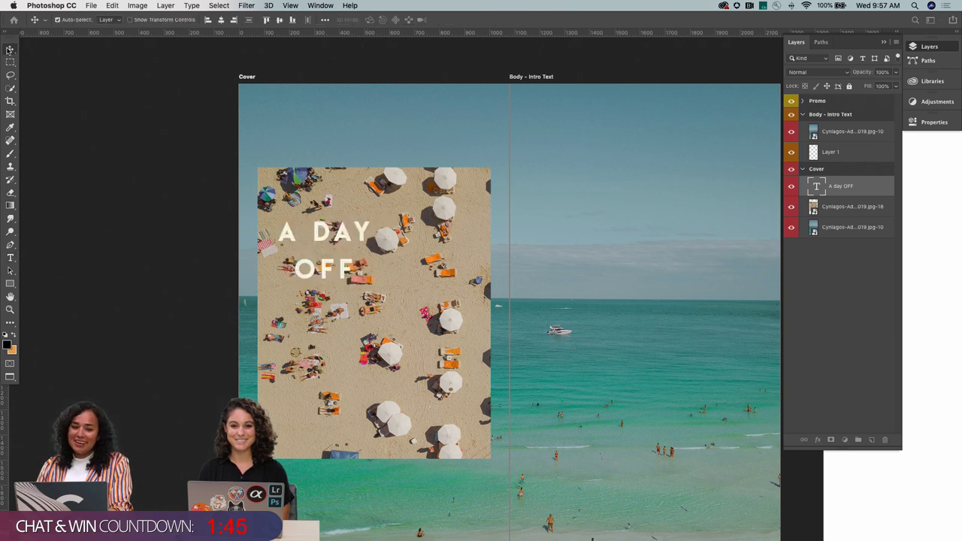
right_click(365, 228)
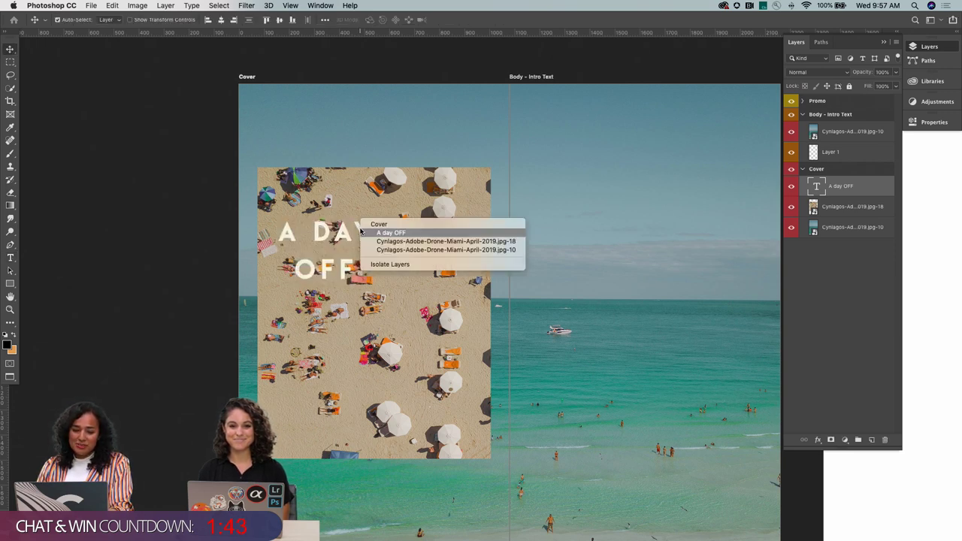
left_click(363, 236)
double_click(363, 235)
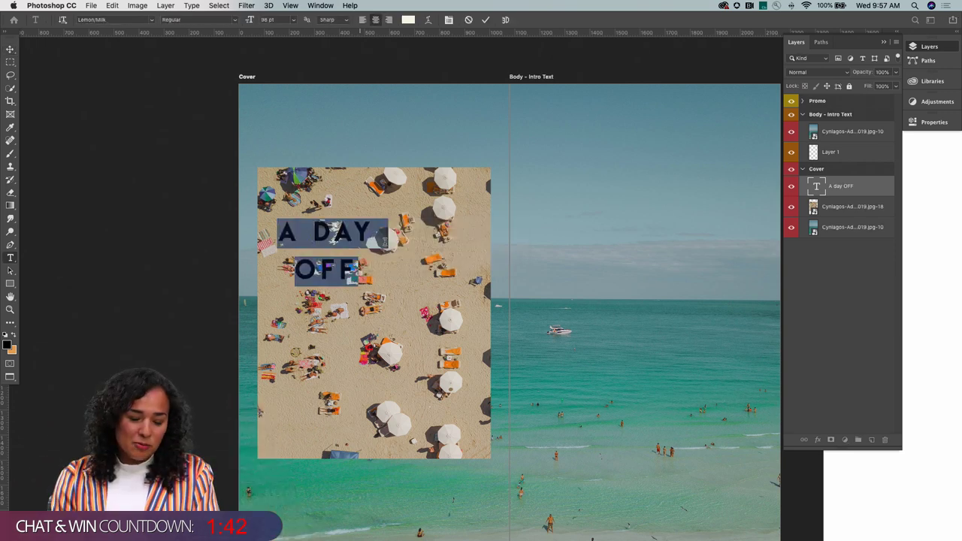
left_click(11, 49)
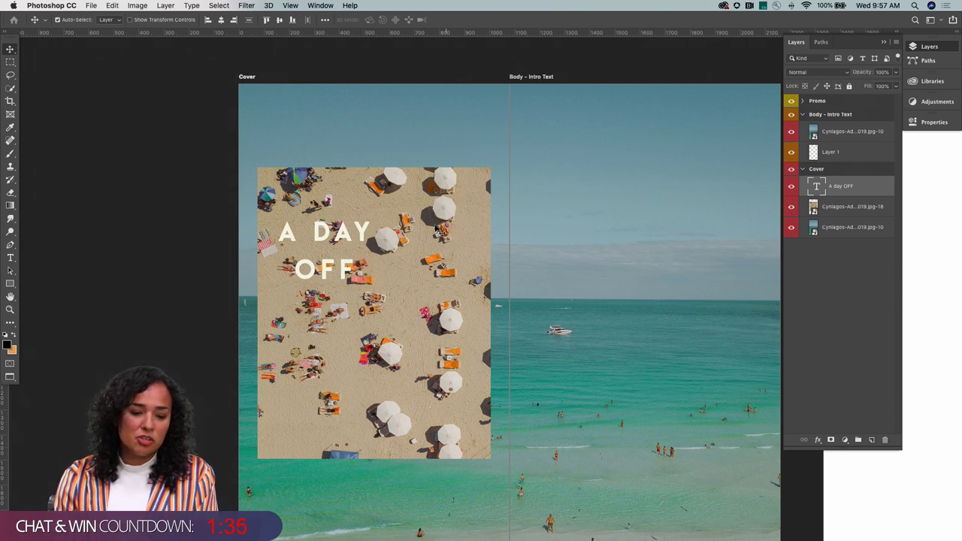
right_click(365, 231)
left_click(366, 232)
left_click_drag(365, 233, 400, 278)
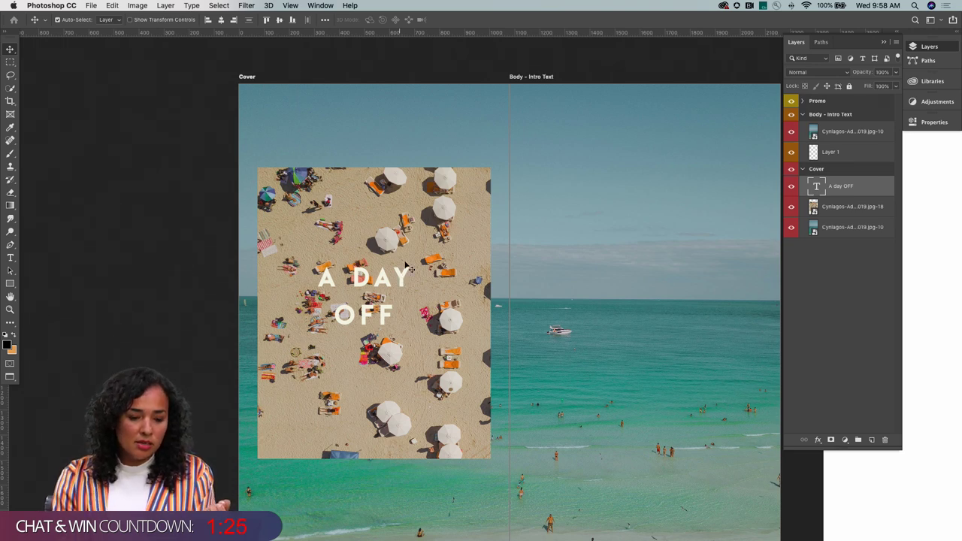
Change the font of the whole "A DAY OFF" title to Cooper
double_click(413, 279)
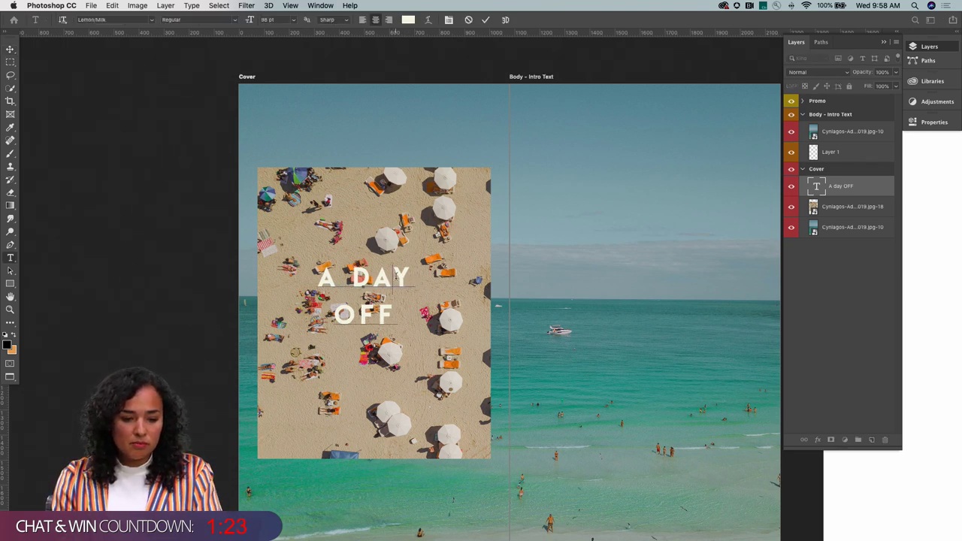
left_click(201, 19)
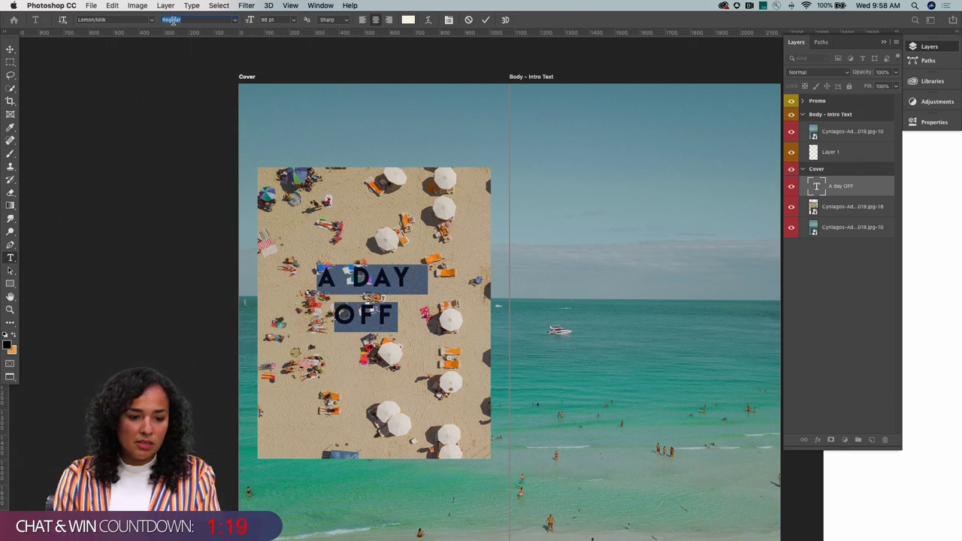
left_click(110, 20)
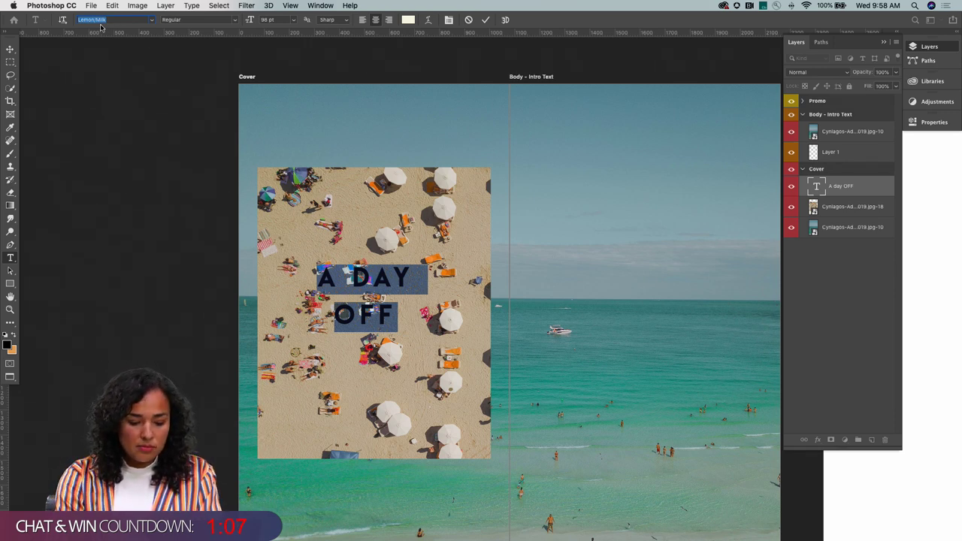
type("Cooper")
key("Return")
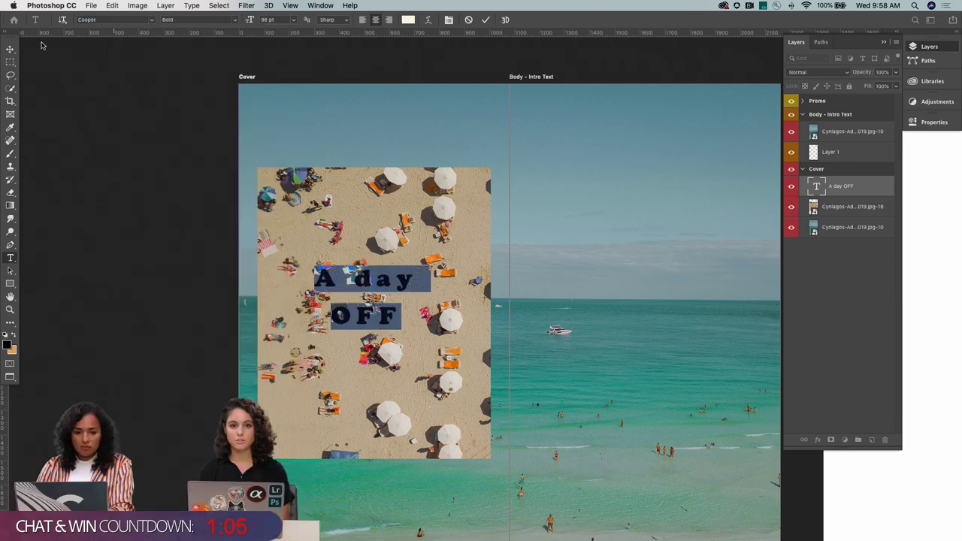
Set the word "day" in the Cover title to all caps
key("super+h")
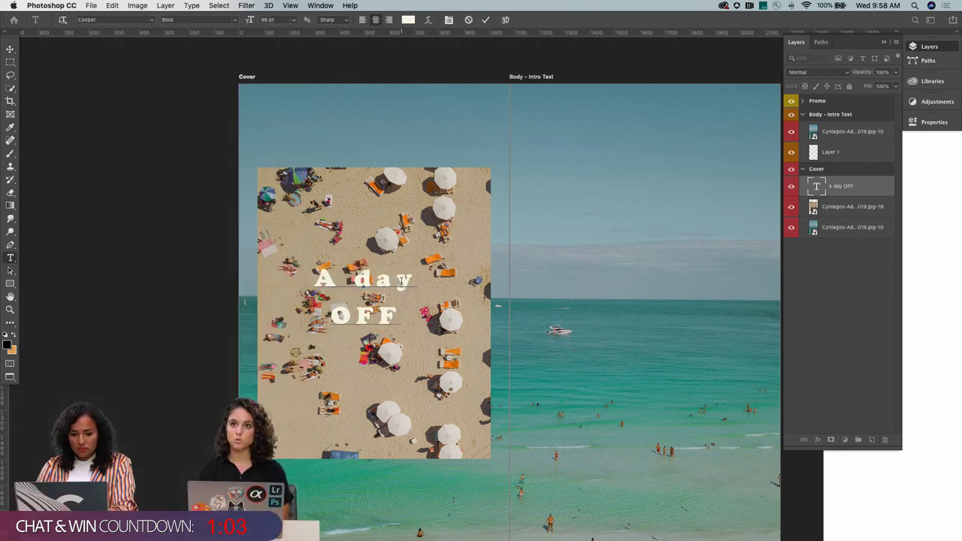
left_click_drag(415, 282, 353, 280)
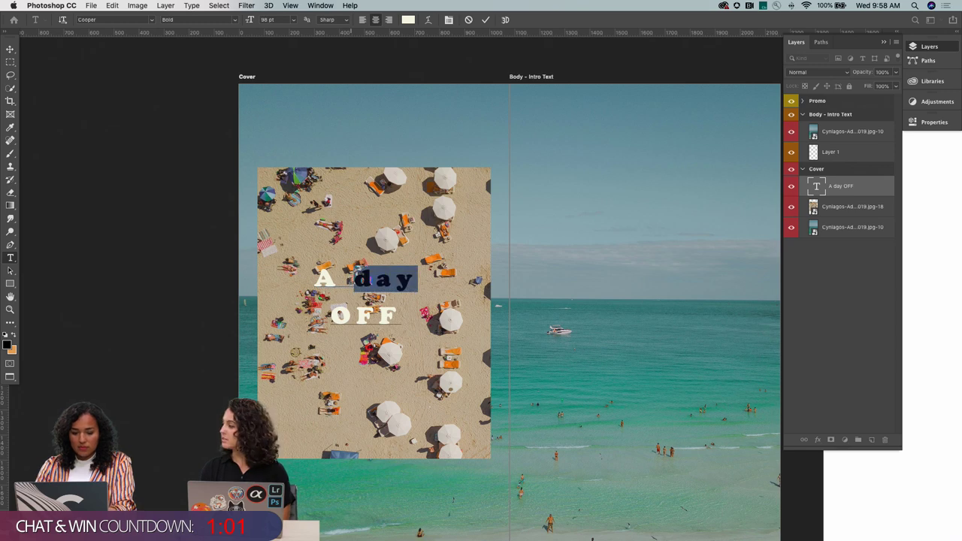
key("shift+super+k")
Increase the font size of the whole Cover title to 117 pt
key("super+a")
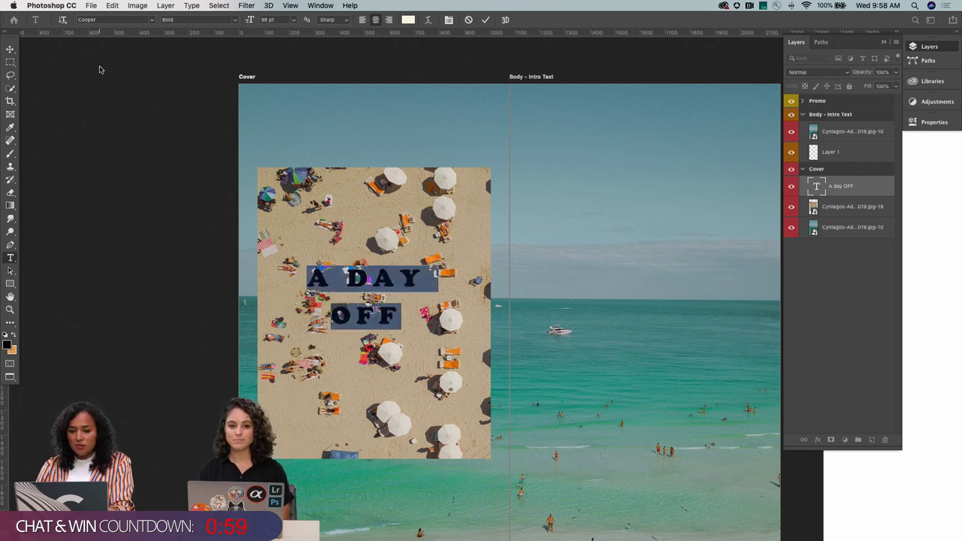
key("shift+super+period")
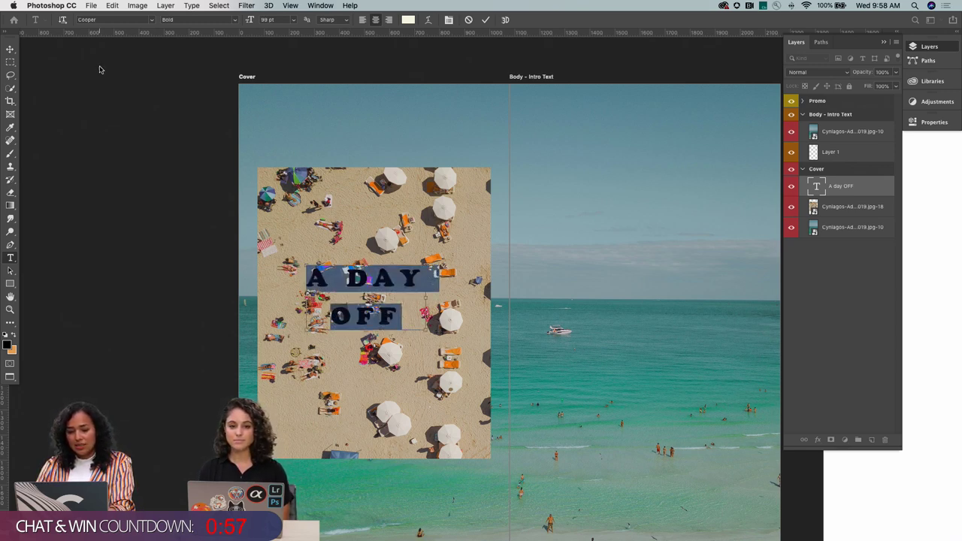
key("shift+super+period")
key("shift+super+period")
key("shift+super+period")
key("shift+super+period")
key("shift+super+period")
key("shift+super+period")
key("shift+super+period")
key("shift+super+period")
key("shift+super+period")
key("shift+super+period")
key("shift+super+period")
key("shift+super+period")
key("shift+super+period")
key("shift+super+period")
key("shift+super+period")
key("shift+super+period")
key("shift+super+period")
key("shift+super+period")
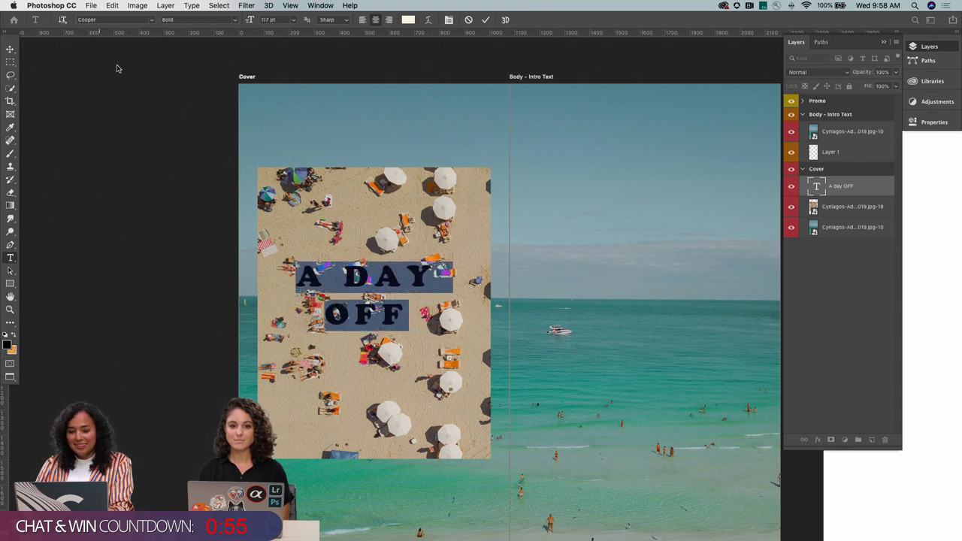
Widen the Cover title's leading slightly and enlarge all its text to 143 pt
left_click(349, 279)
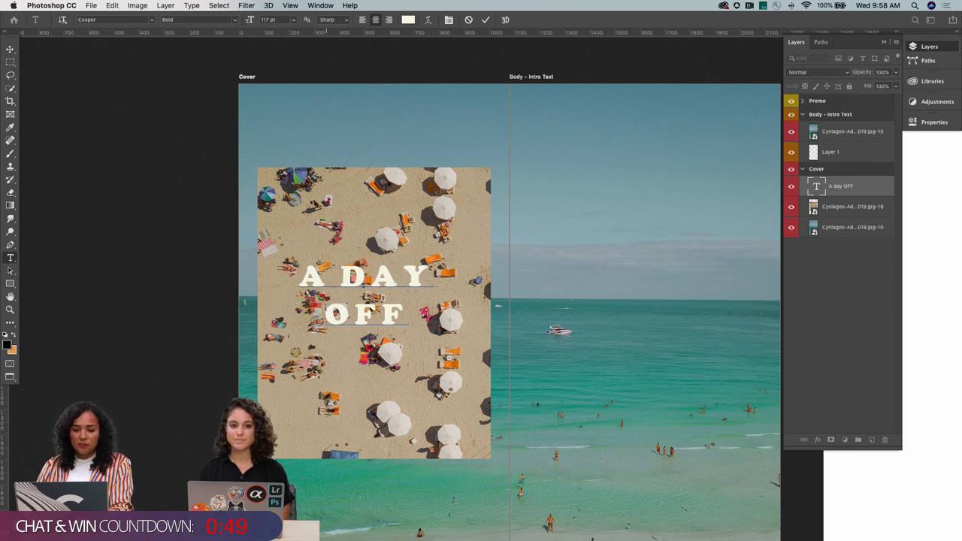
key("super+a")
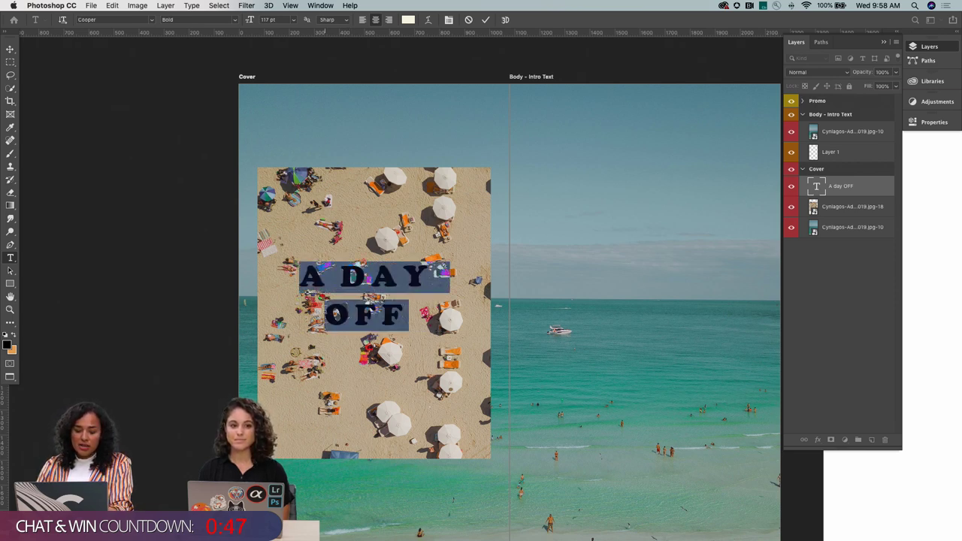
key("super+shift+period")
key("super+shift+period")
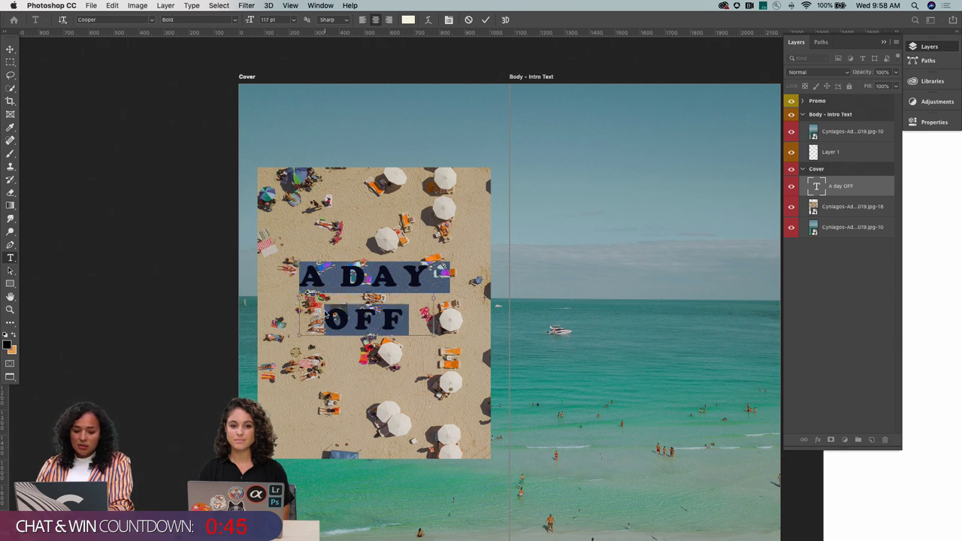
key("super+shift+period")
key("super+shift+period")
key("super+shift+period")
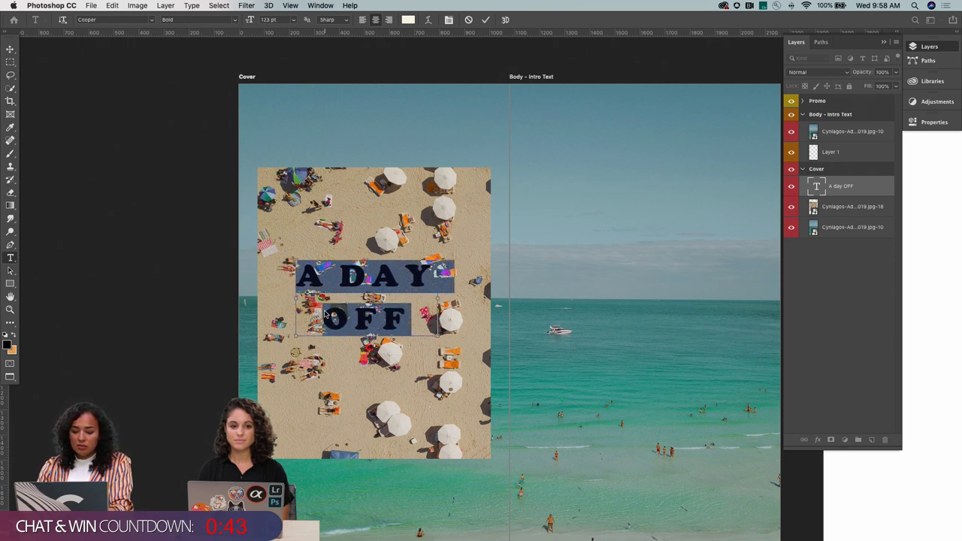
key("super+shift+period")
key("super+shift+period")
key("super+shift+period")
key("super+shift+period")
key("super+shift+period")
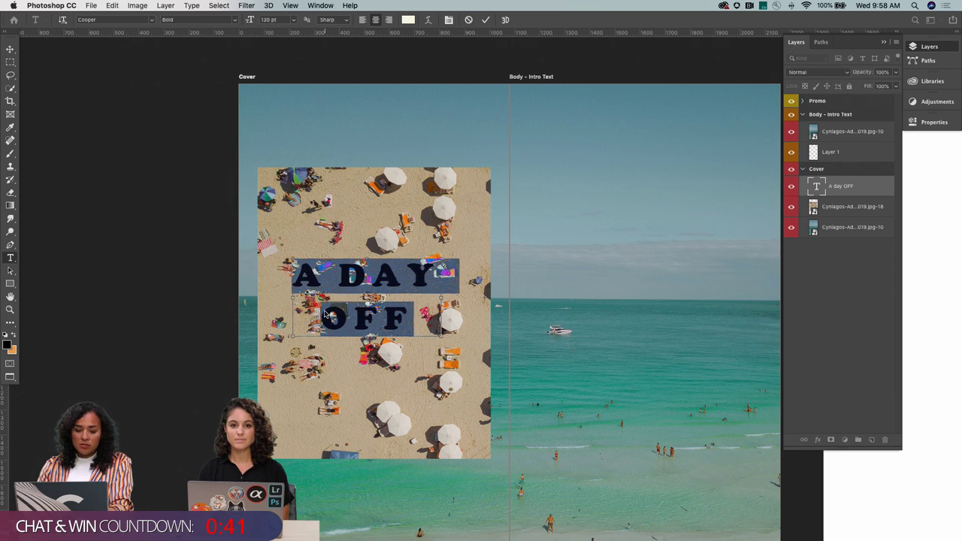
key("super+shift+period")
key("super+shift+period")
key("super+shift+period")
key("super+shift+period")
key("super+shift+period")
key("super+shift+period")
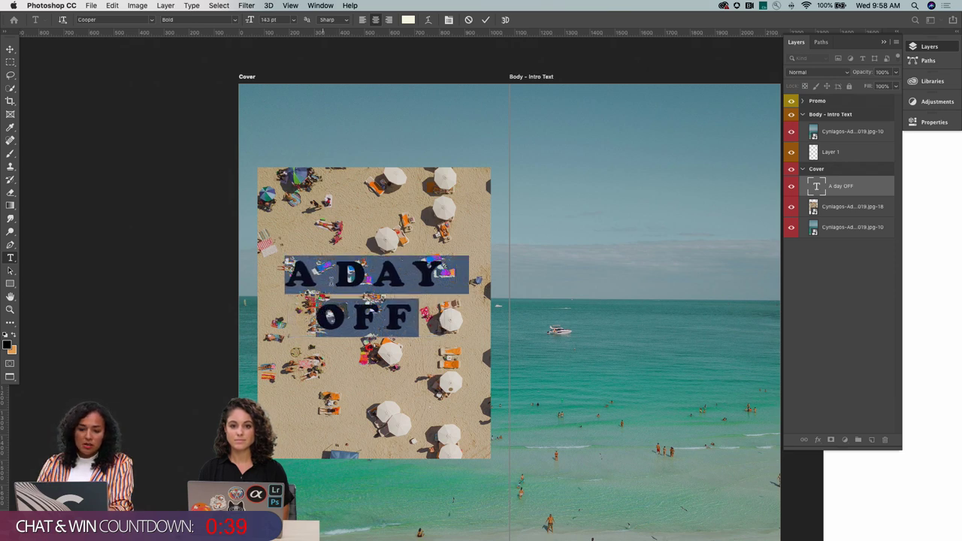
Add more leading between "A DAY" and "OFF", and shift the title right to centre it on the beach photo
left_click(336, 275)
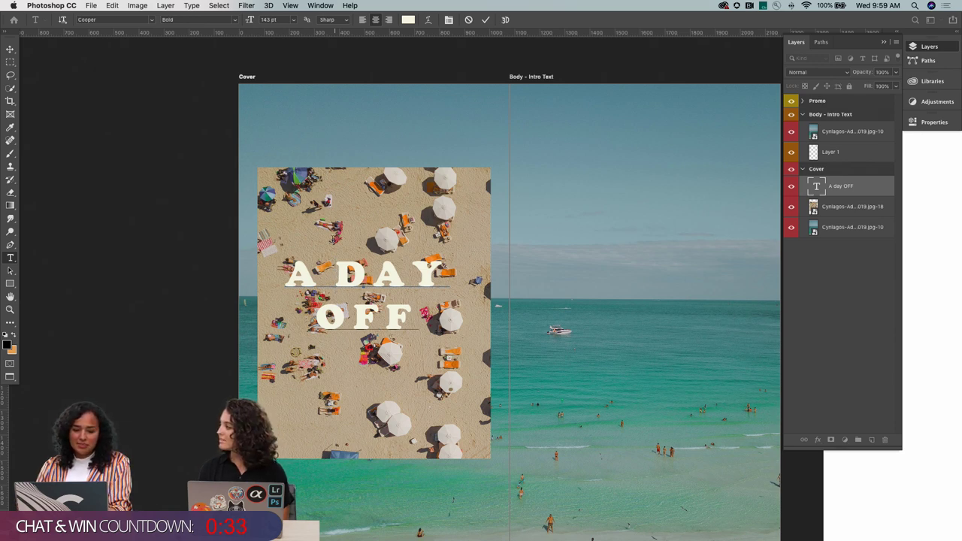
key("super+a")
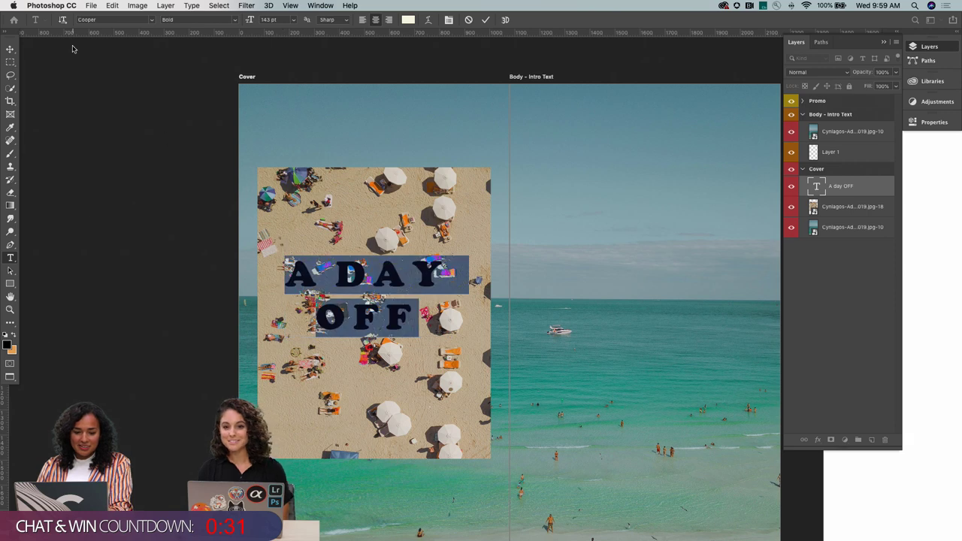
key("alt+Down")
key("alt+Down")
key("alt+Down")
key("alt+Down")
key("alt+Down")
key("alt+Down")
key("alt+Down")
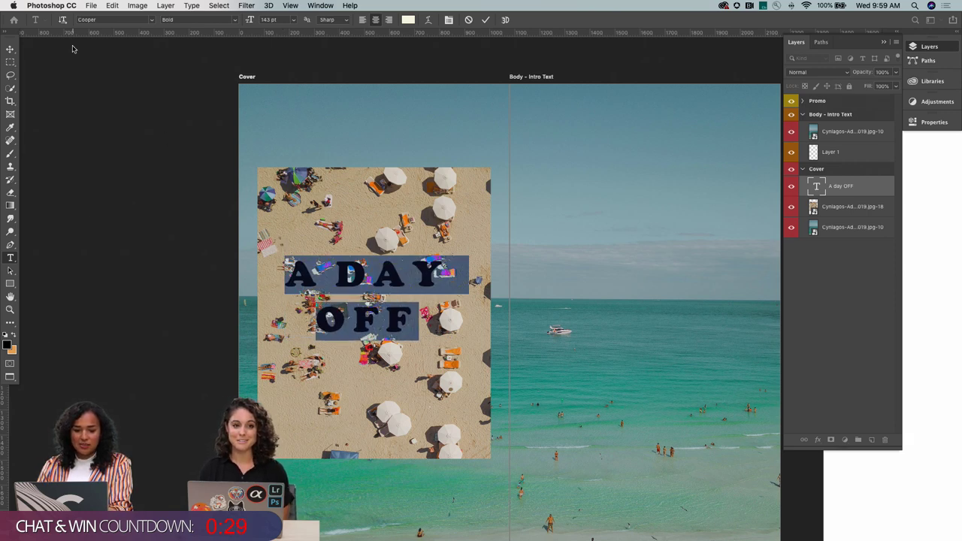
key("alt+Down")
key("alt+Down")
key("alt+Down")
key("alt+Down")
key("alt+Down")
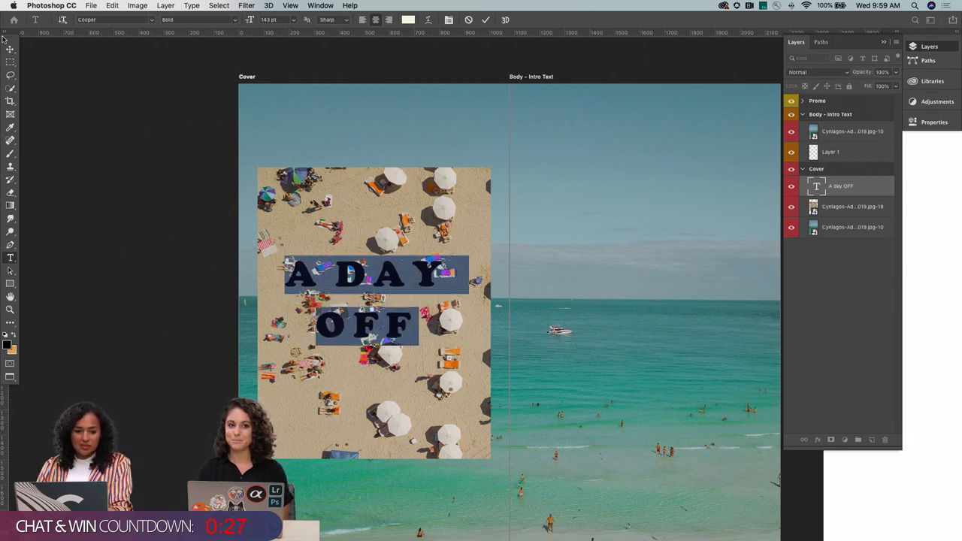
left_click(9, 48)
left_click_drag(431, 279, 445, 280)
Switch to the finished story document and examine how its Cover title is laid out and styled
key("super+Tab")
key("super+Tab")
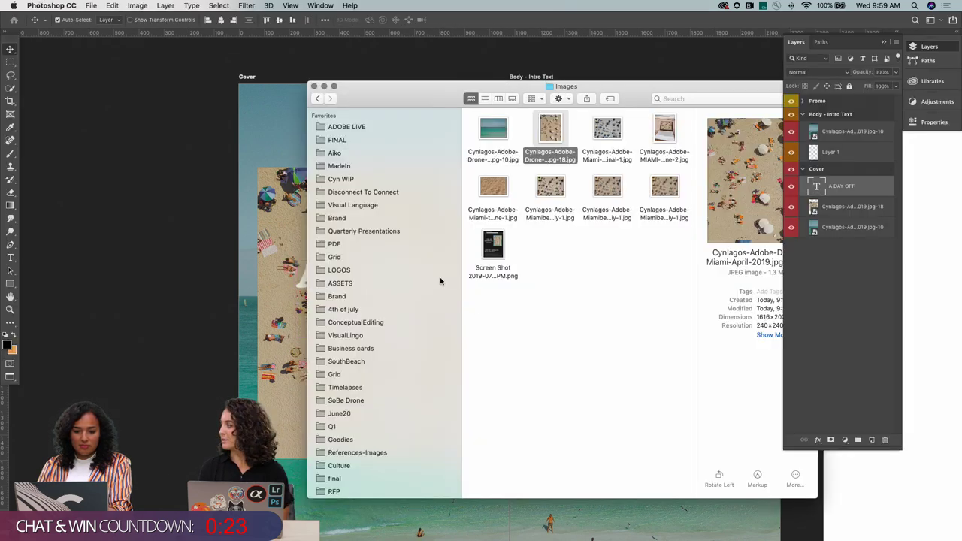
key("ctrl+Tab")
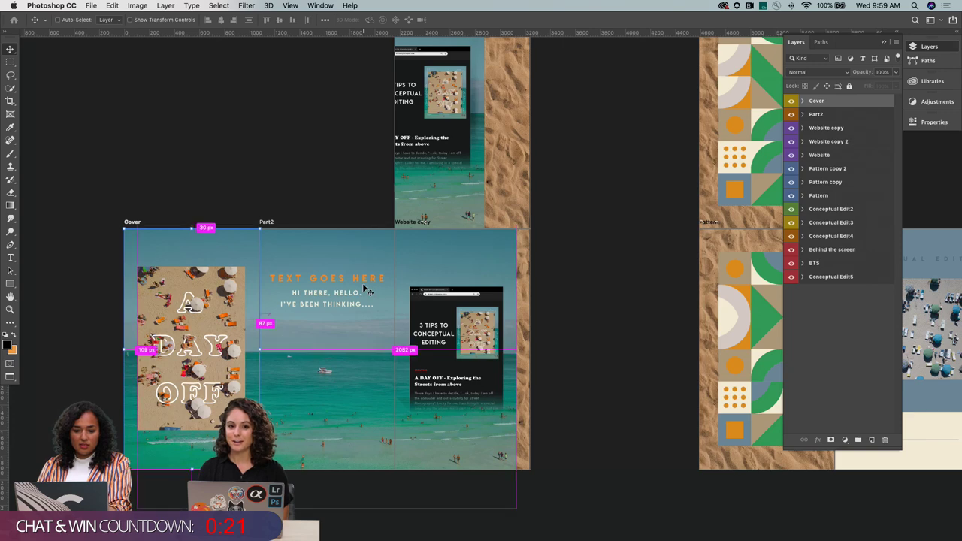
key("ctrl+Tab")
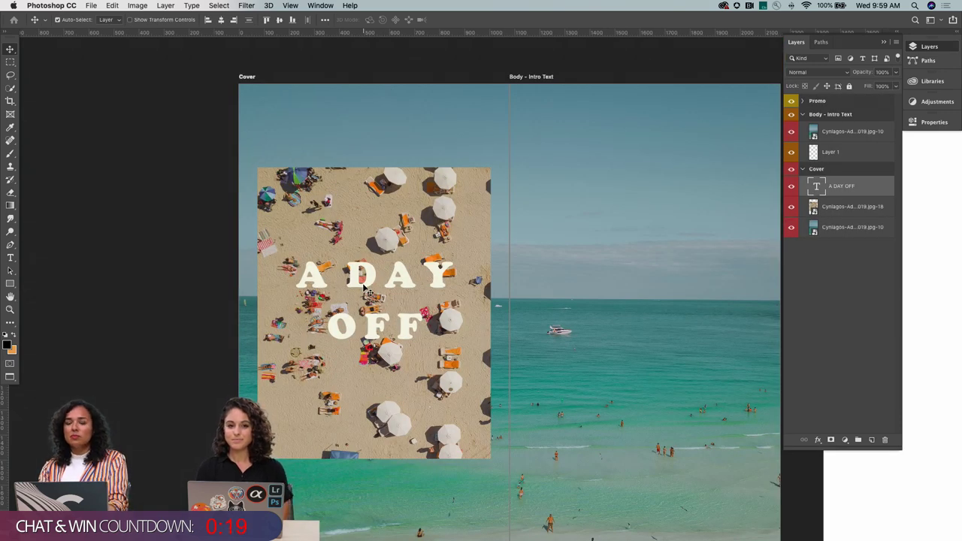
key("super+Tab")
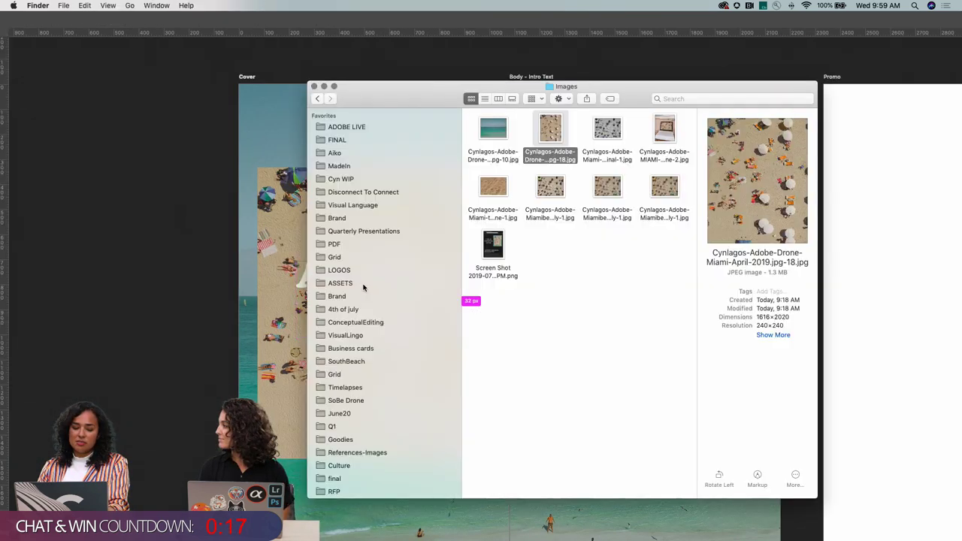
key("super+Tab")
key("ctrl+Tab")
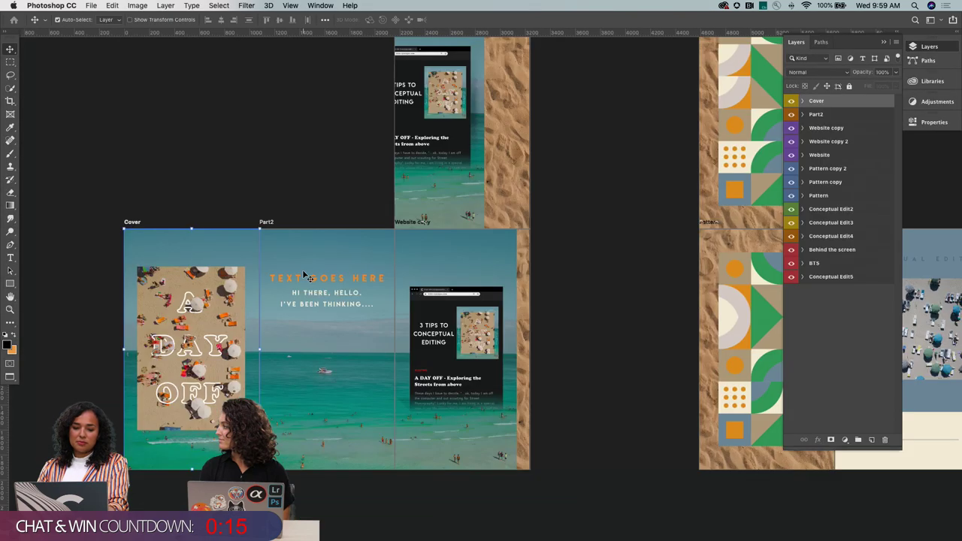
Examine the finished Cover's outlined title up close and return to the working story document
key("z")
left_click(175, 350)
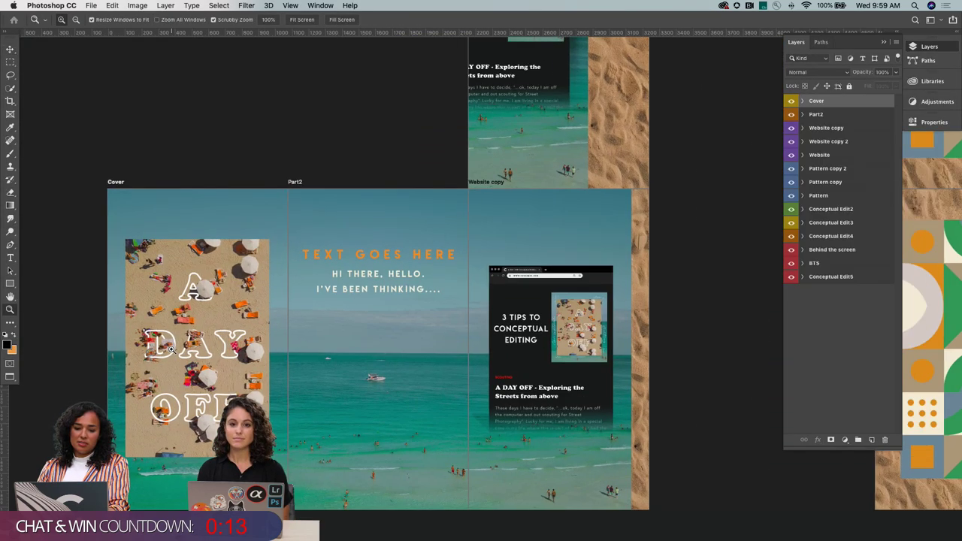
left_click(175, 351)
key("ctrl+Tab")
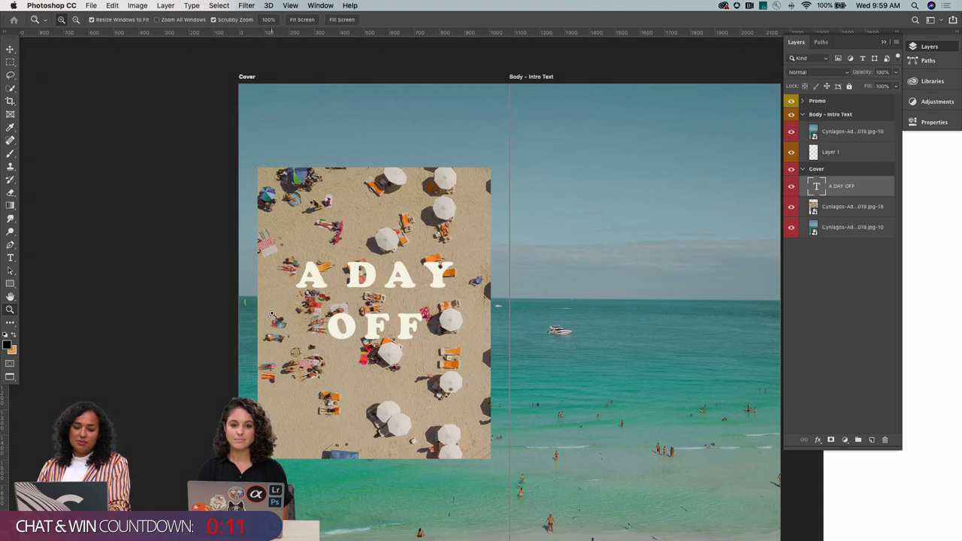
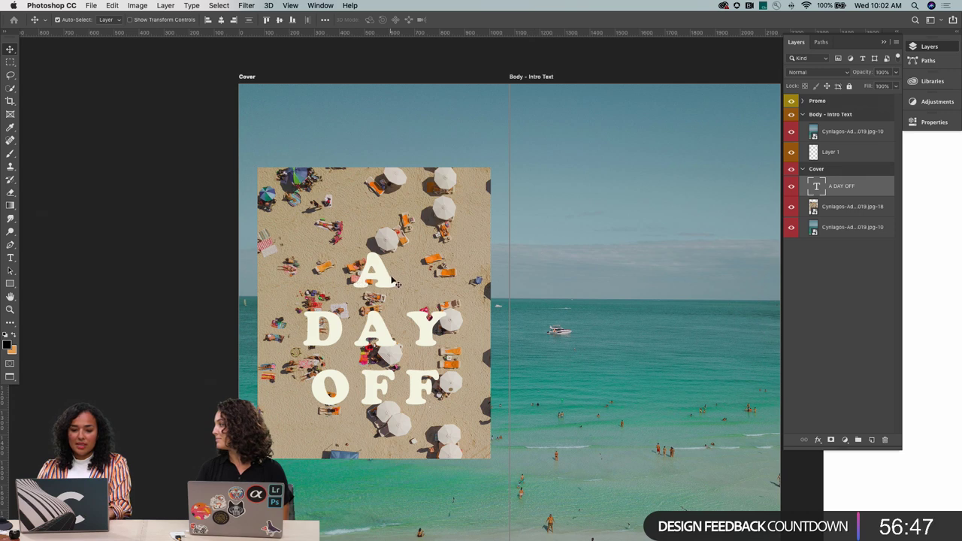
Move the three-line "A DAY OFF" title slightly higher on the Cover's beach photo
right_click(386, 278)
left_click(386, 279)
mouse_move(387, 278)
left_mouse_down()
mouse_move(394, 244)
mouse_move(397, 256)
mouse_move(382, 260)
left_mouse_up()
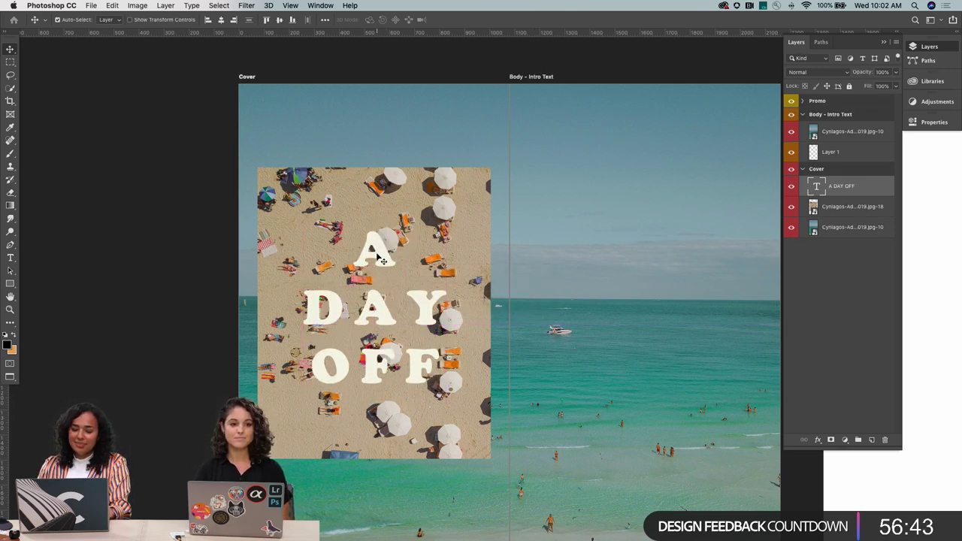
double_click(382, 260)
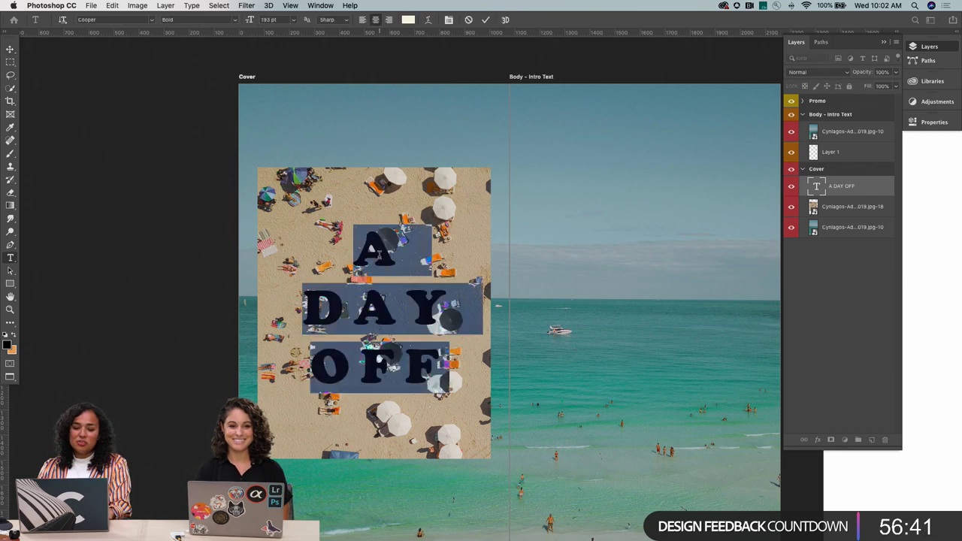
left_click(455, 309)
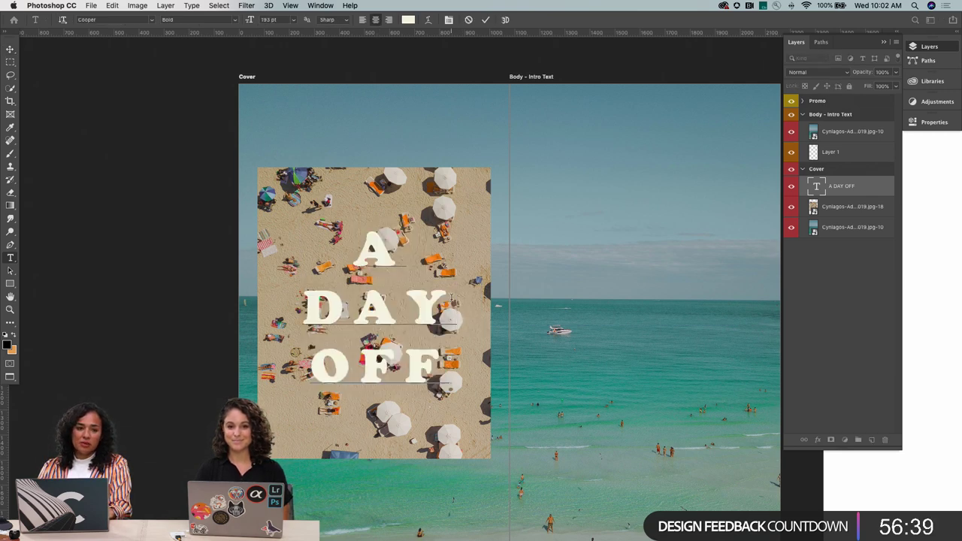
left_click(11, 49)
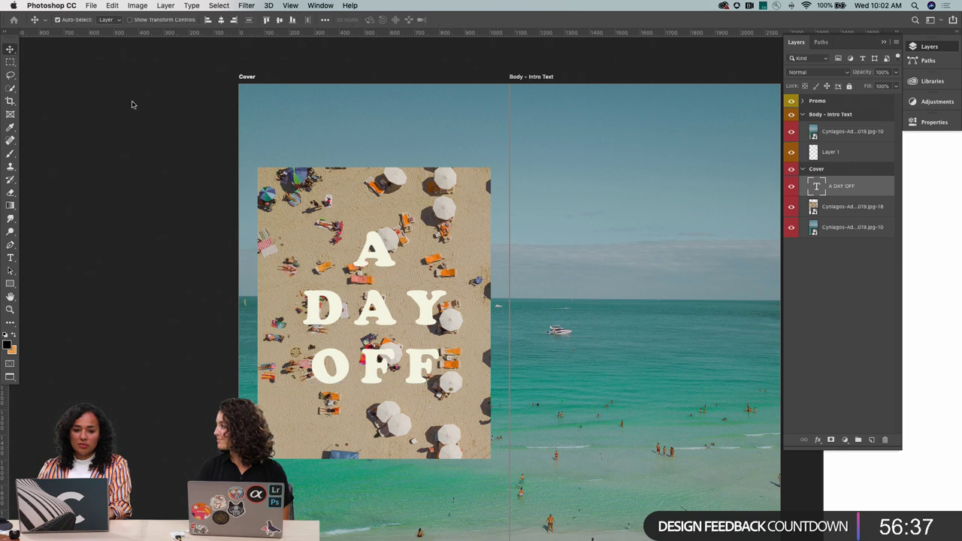
Increase the leading of the entire "A DAY OFF" title to spread its three lines further apart
double_click(417, 300)
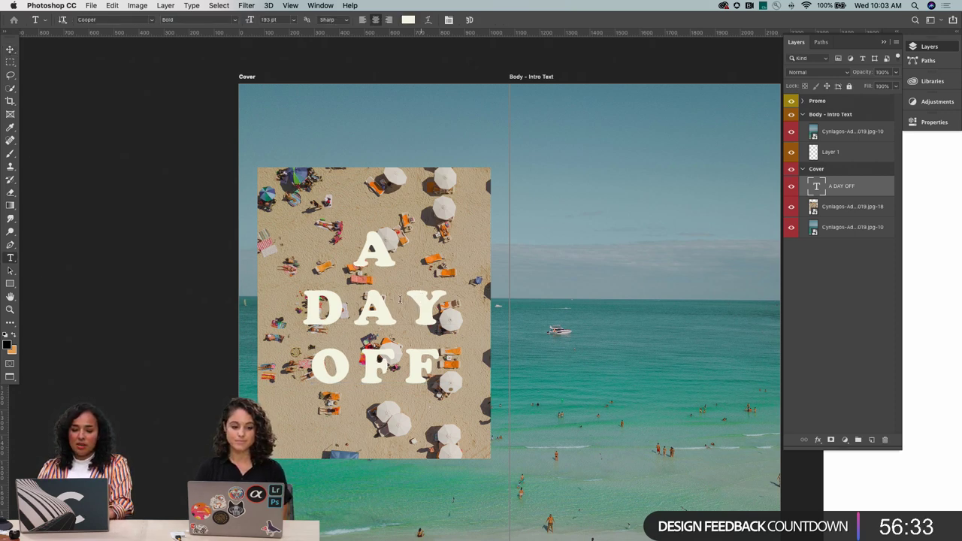
key("super+a")
key("alt+Down")
key("alt+Down")
key("alt+Down")
key("alt+Down")
key("alt+Down")
key("alt+Down")
key("alt+Down")
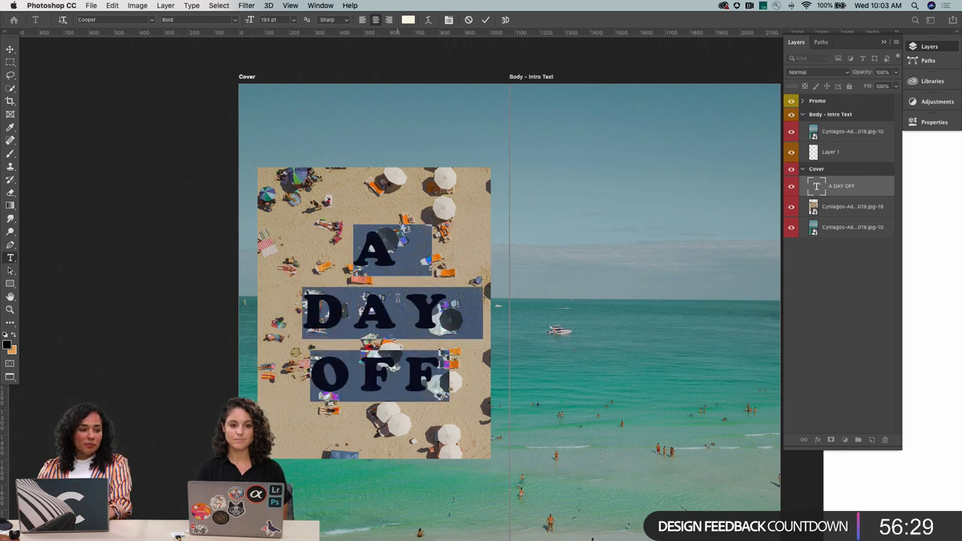
key("Right")
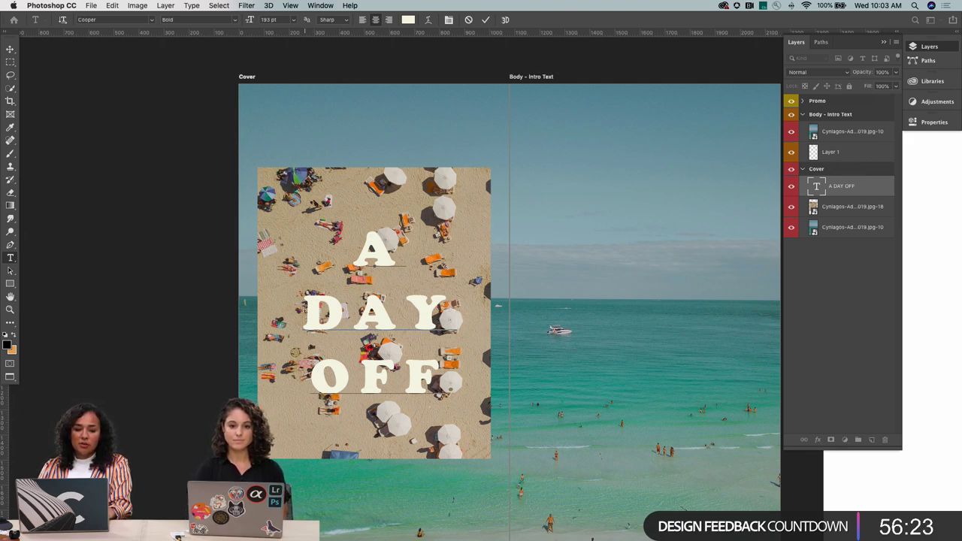
left_click(10, 49)
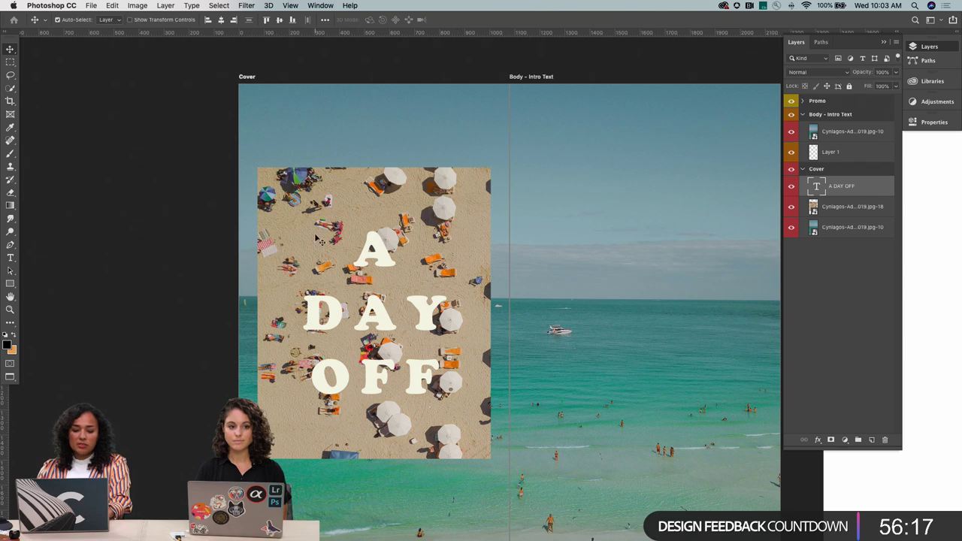
right_click(380, 253)
left_click(385, 257)
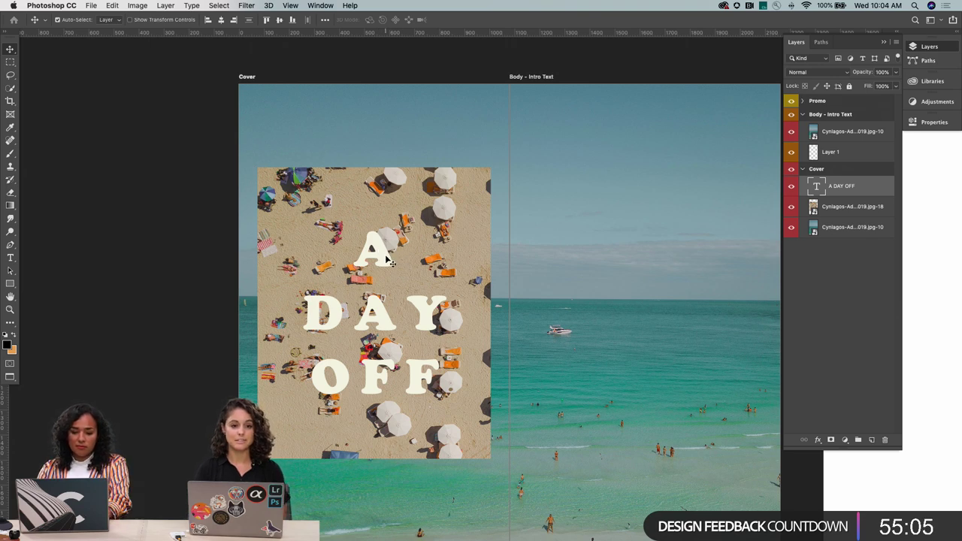
key("t")
left_click(354, 239)
key("super+a")
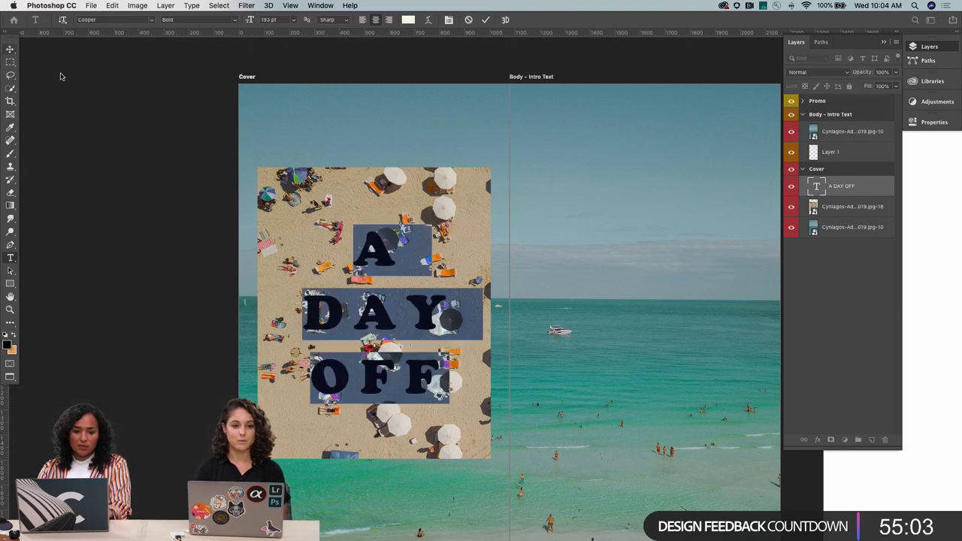
left_click(444, 307)
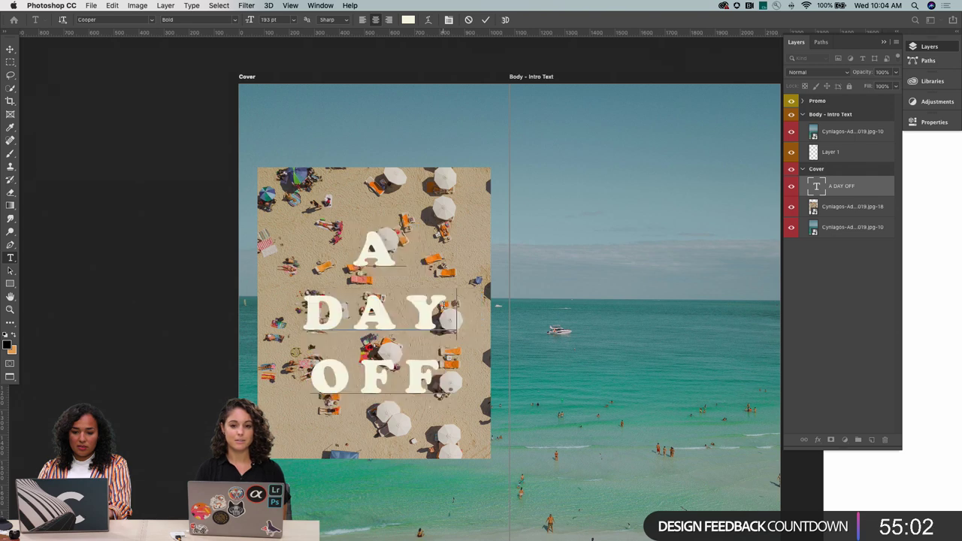
left_click(480, 317)
left_click(10, 49)
key("super+z")
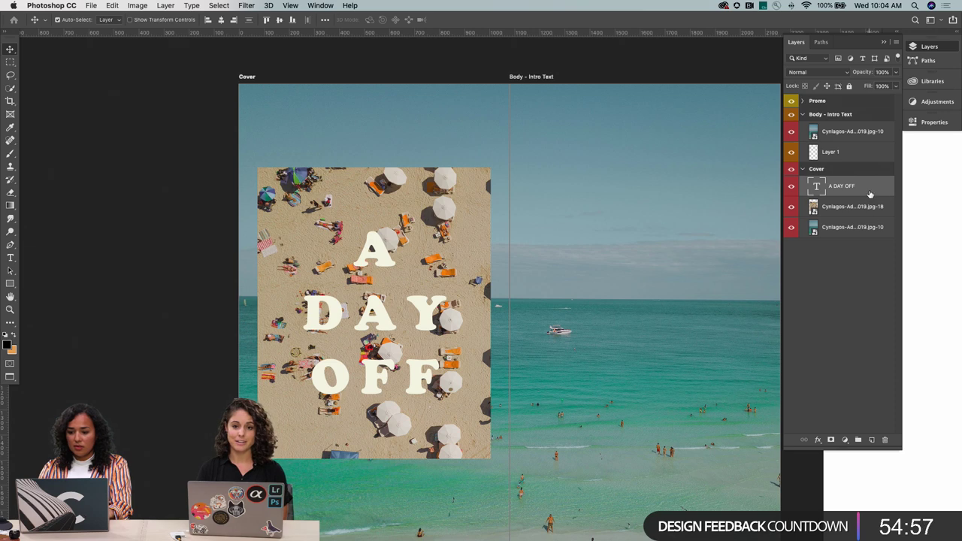
Set the fill of the "A DAY OFF" text layer to 0%
left_click(896, 87)
left_click_drag(894, 100, 828, 105)
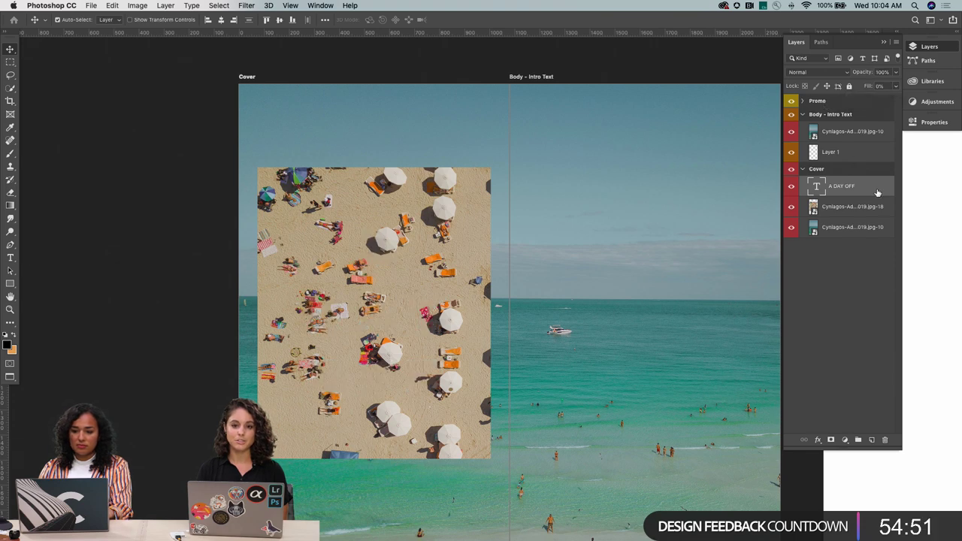
double_click(879, 189)
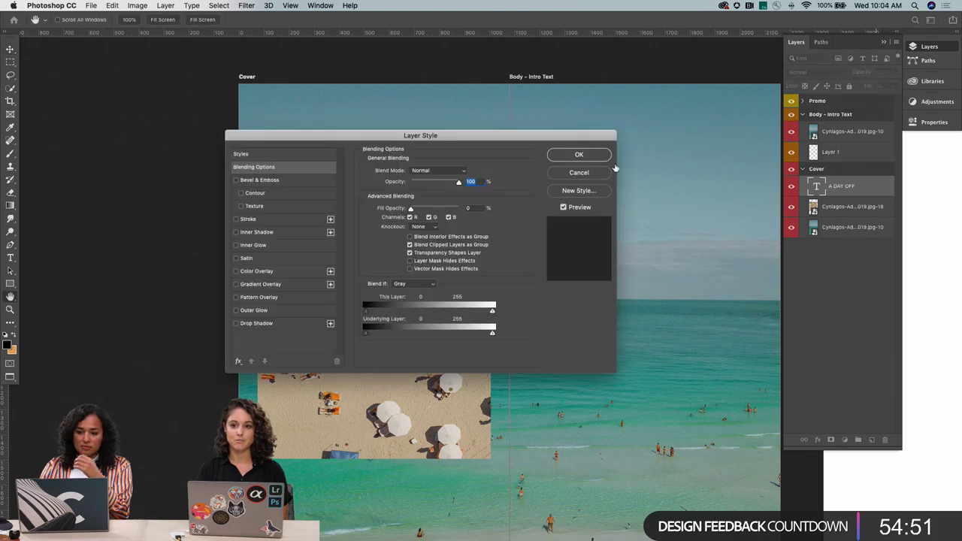
left_click(236, 219)
left_click(259, 219)
left_click_drag(398, 171, 401, 173)
left_click_drag(419, 136, 612, 122)
left_click_drag(636, 158, 635, 159)
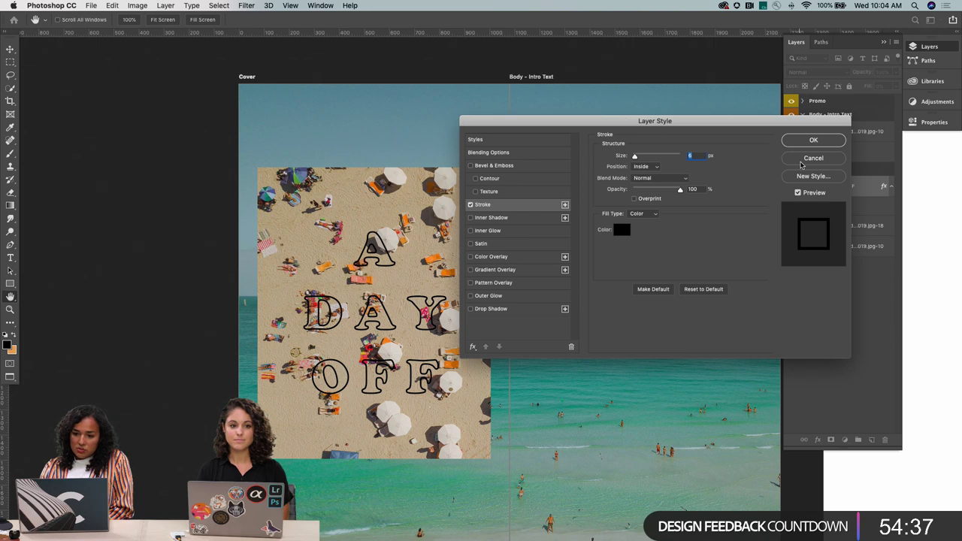
left_click(813, 140)
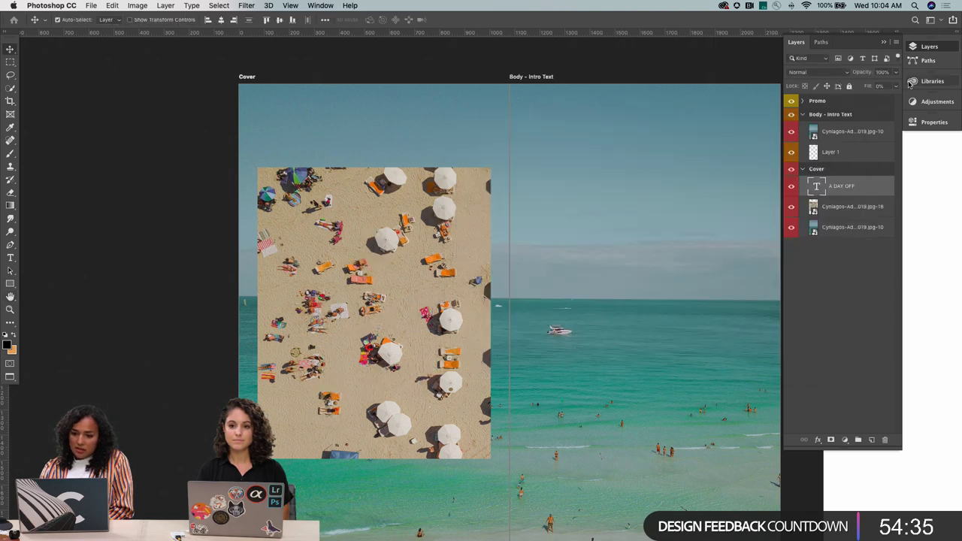
Add a 6 px stroke positioned inside the letters of the "A DAY OFF" layer, with its fill at 0%
left_click(895, 85)
left_click_drag(855, 101, 776, 88)
double_click(877, 188)
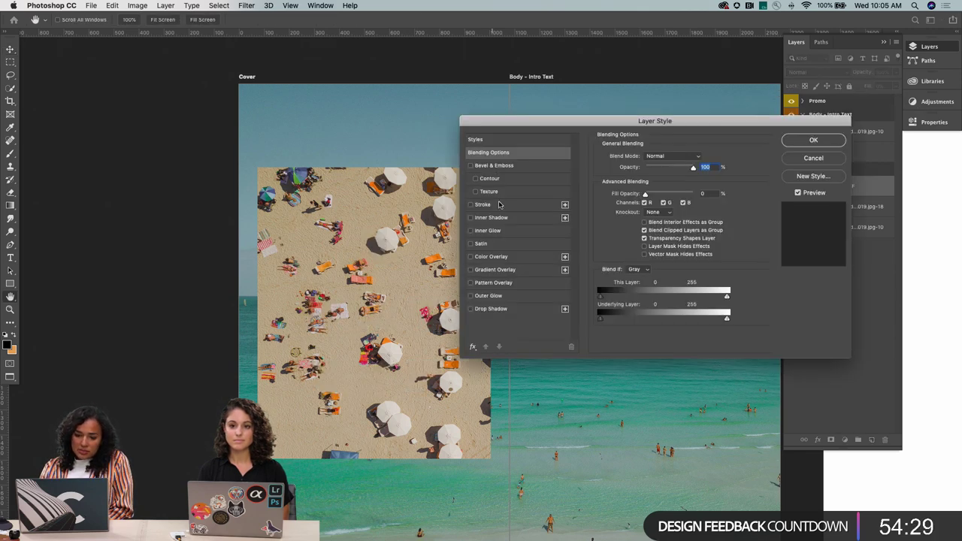
left_click(471, 205)
left_click(497, 206)
mouse_move(633, 156)
left_mouse_down()
mouse_move(644, 157)
mouse_move(624, 157)
mouse_move(637, 158)
left_mouse_up()
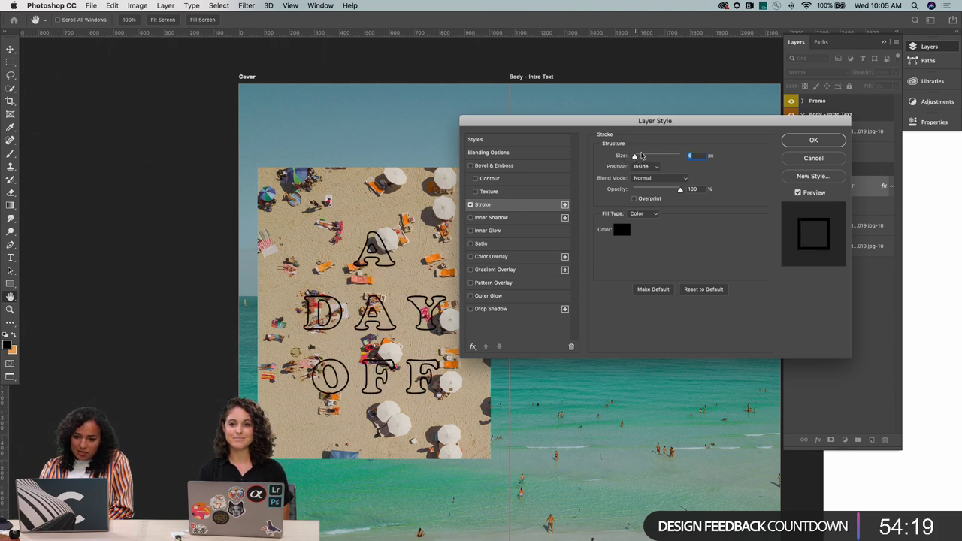
Set the title's stroke colour to white and apply the layer style
left_click(622, 229)
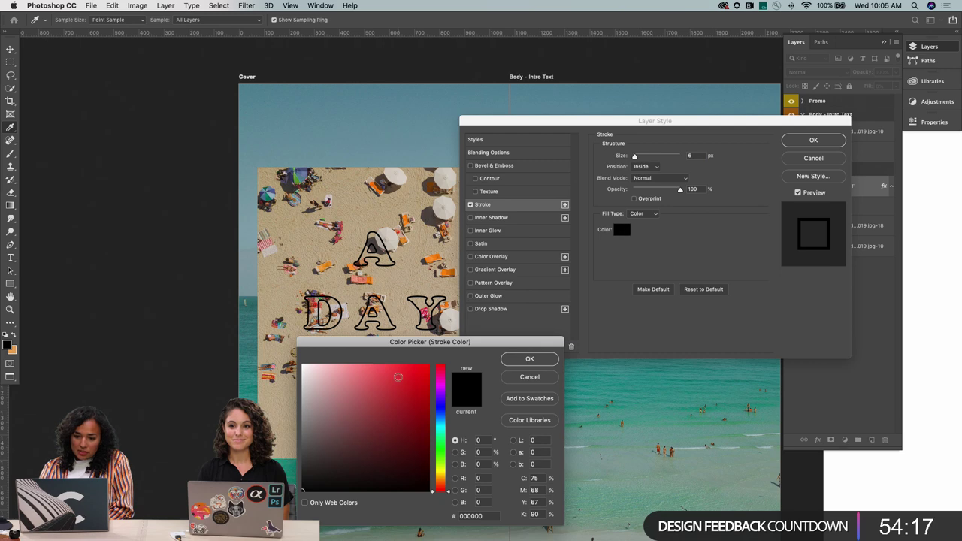
left_click_drag(323, 383, 264, 341)
key("Return")
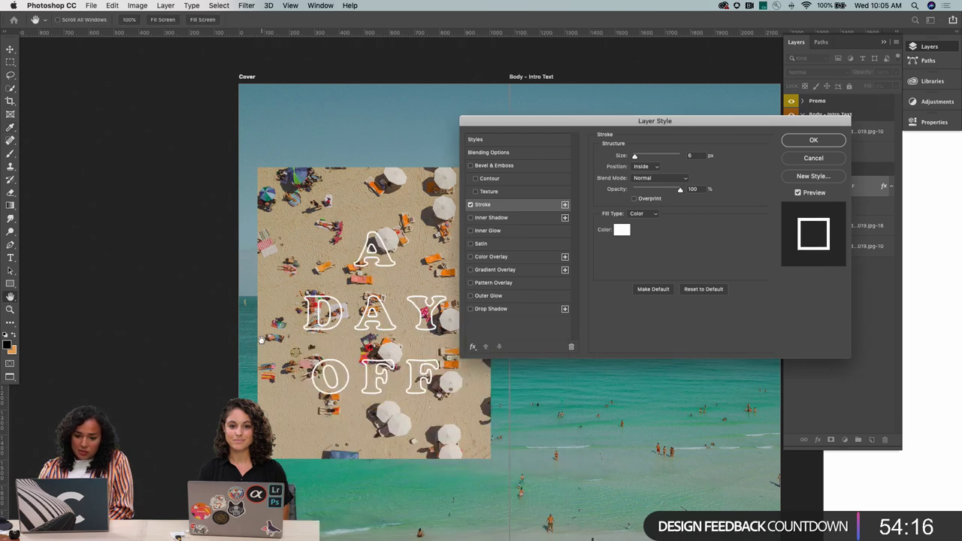
left_click(827, 141)
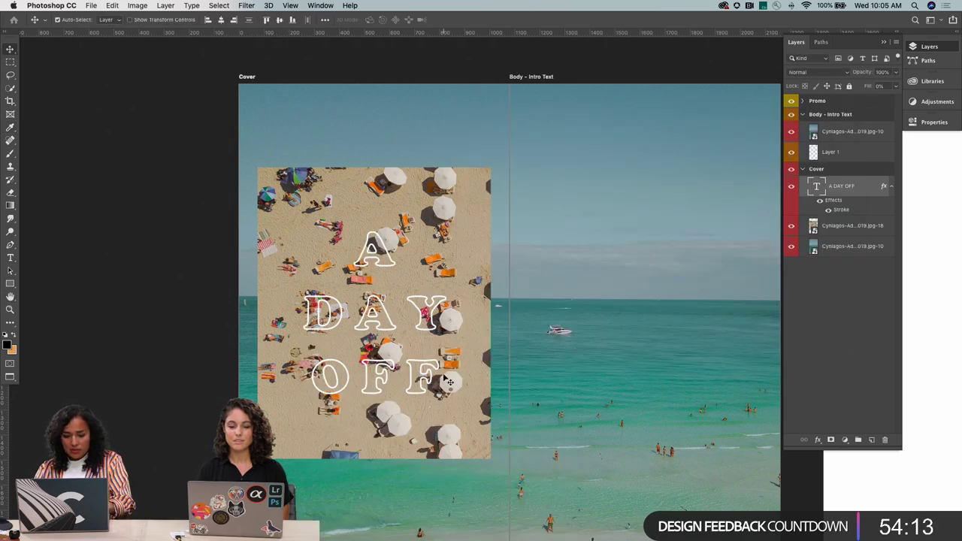
Widen the outlined title's leading slightly and shift the title a little up and to the left on the beach photo
left_click(398, 331)
key("super+a")
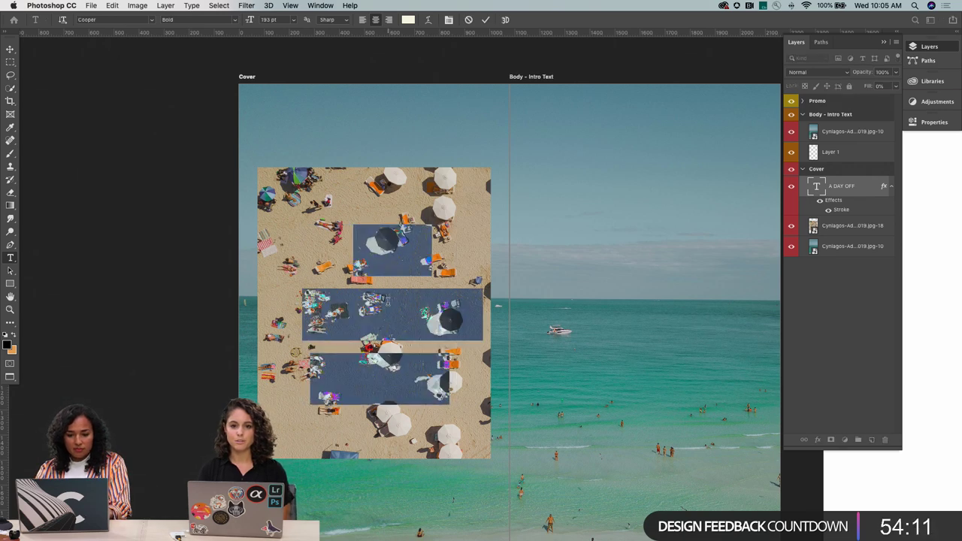
left_click(9, 49)
left_click_drag(442, 309, 432, 300)
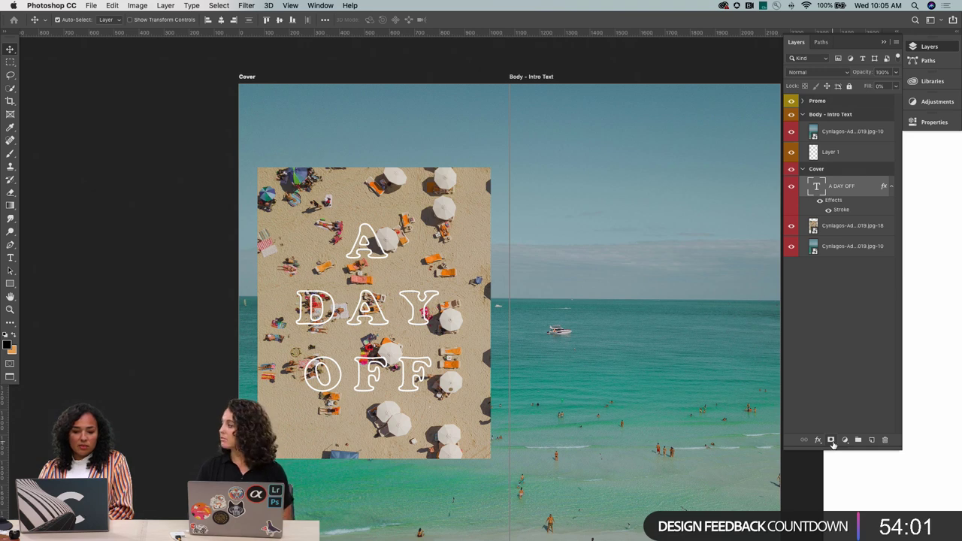
Review the Cover, Body - Intro Text and Promo artboards side by side at a smaller view scale
scroll(525, 312, "right", 5)
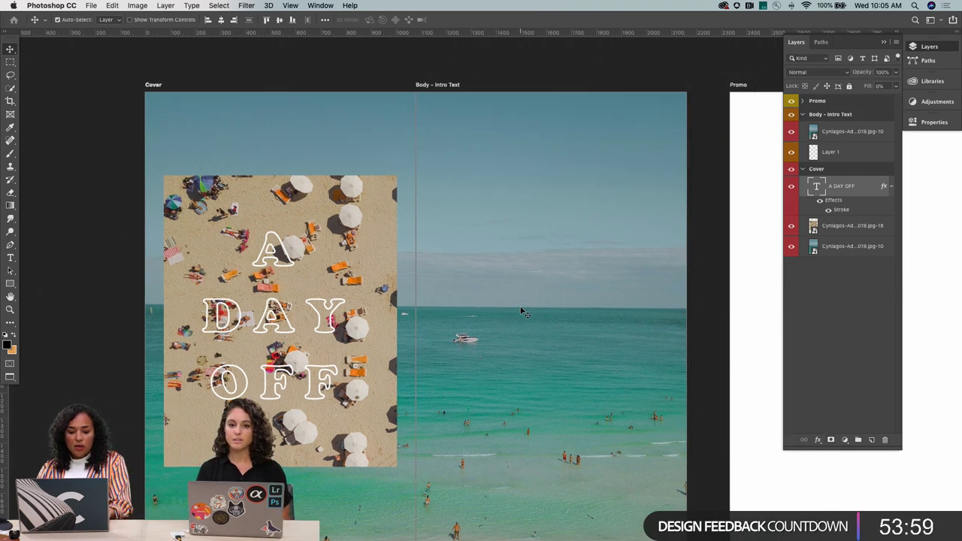
key("z")
left_click(473, 320, "alt")
key("v")
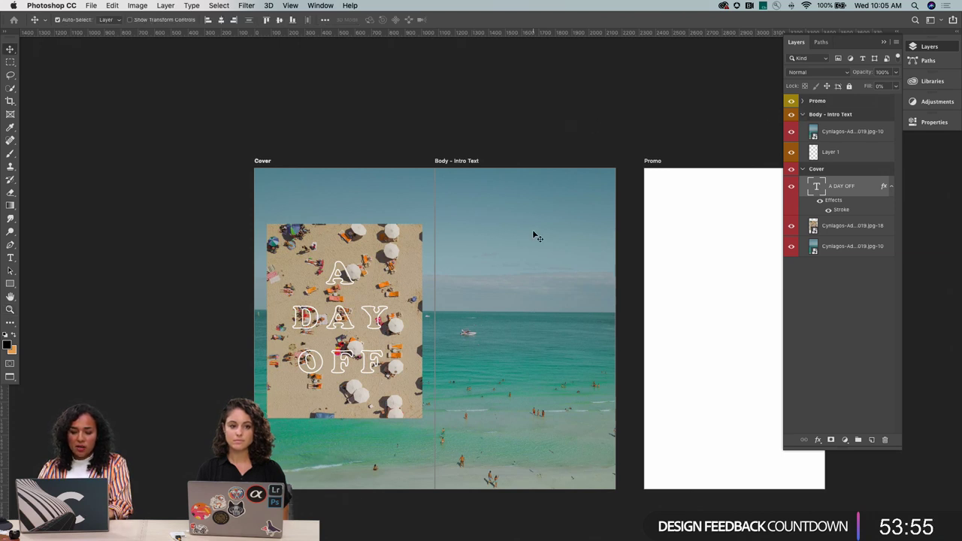
scroll(533, 236, "right", 5)
scroll(533, 236, "left", 2)
scroll(533, 236, "left", 1)
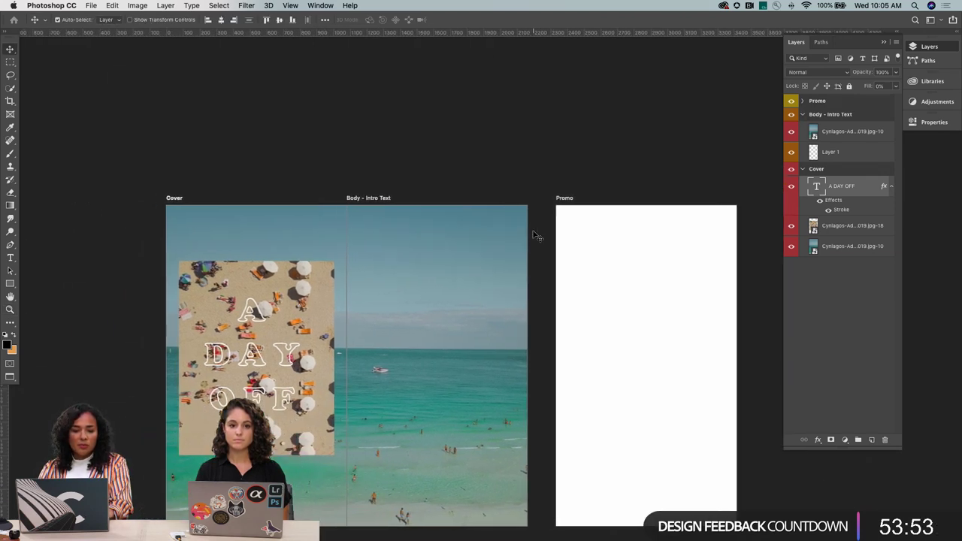
scroll(534, 236, "left", 3)
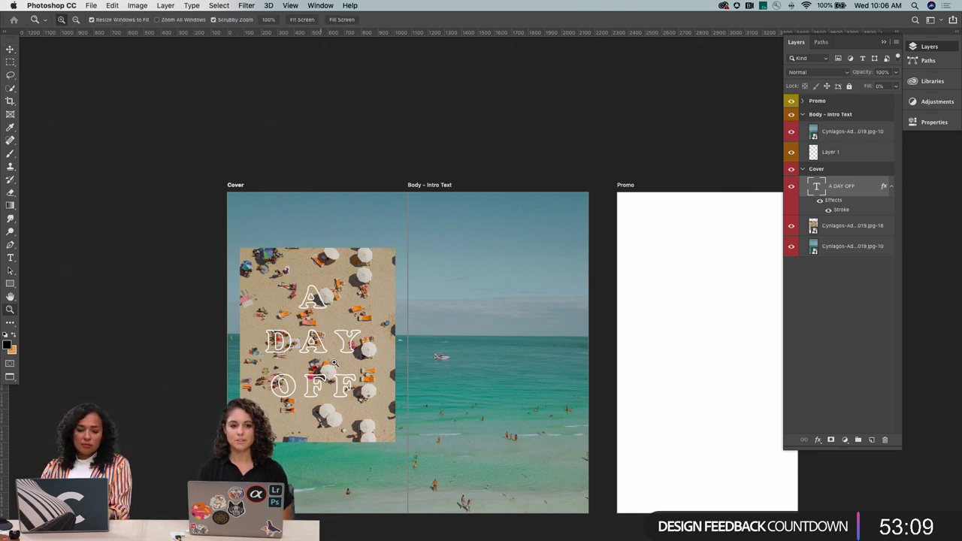
Mask the Cover's beach photo layer with a rectangular selection slightly narrower than the photo and extending below it
right_click(372, 324)
left_click(407, 323)
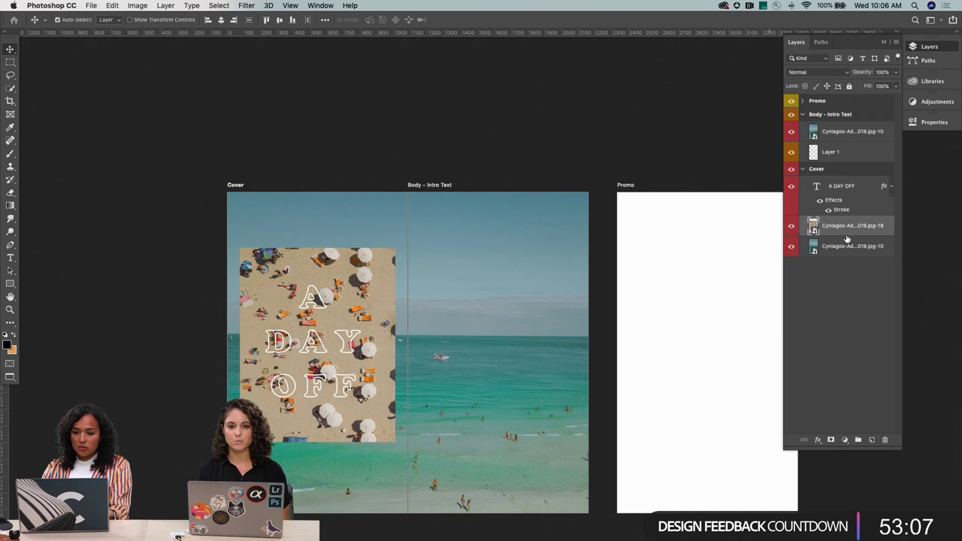
key("m")
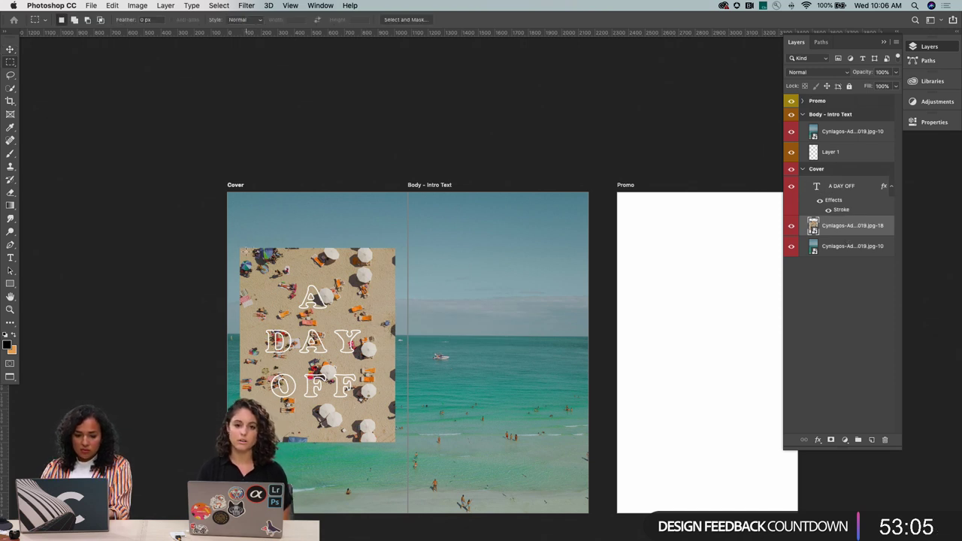
left_click_drag(247, 245, 388, 467)
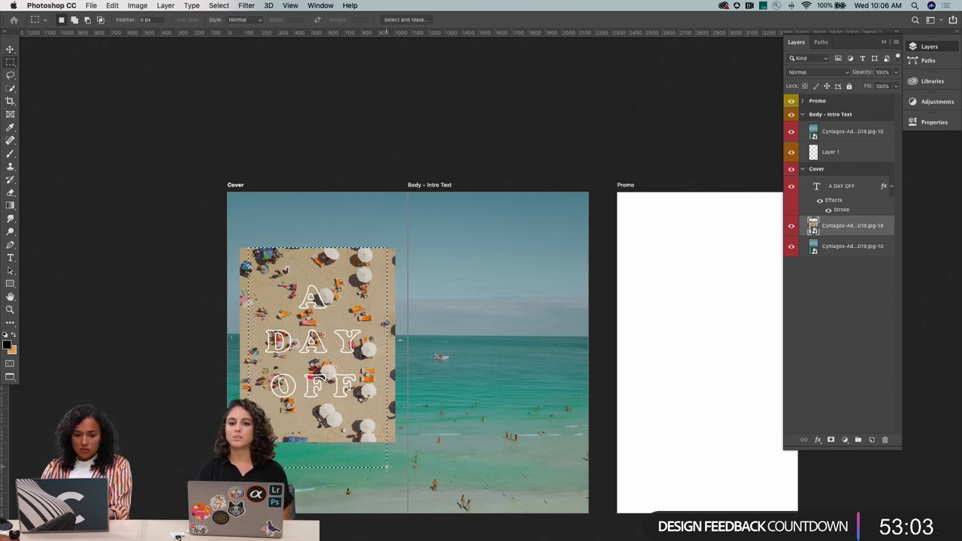
left_click(831, 440)
Scale the beach photo up proportionally until it fills its layer mask, keeping the mask's size and position fixed
left_click(813, 226)
key("super+t")
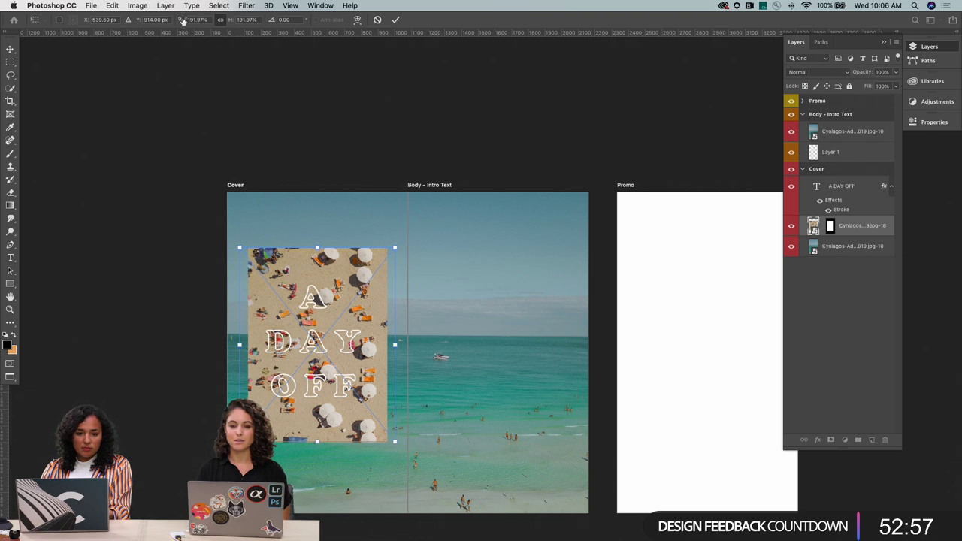
left_click_drag(182, 21, 208, 12)
key("Return")
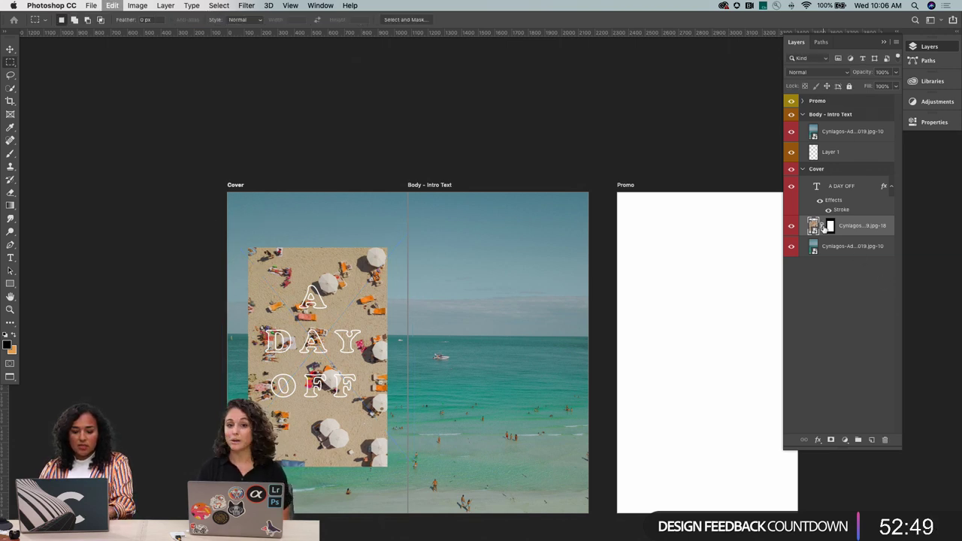
Scale the Cover's beach photo together with its linked mask up to 108%
key("ctrl+t")
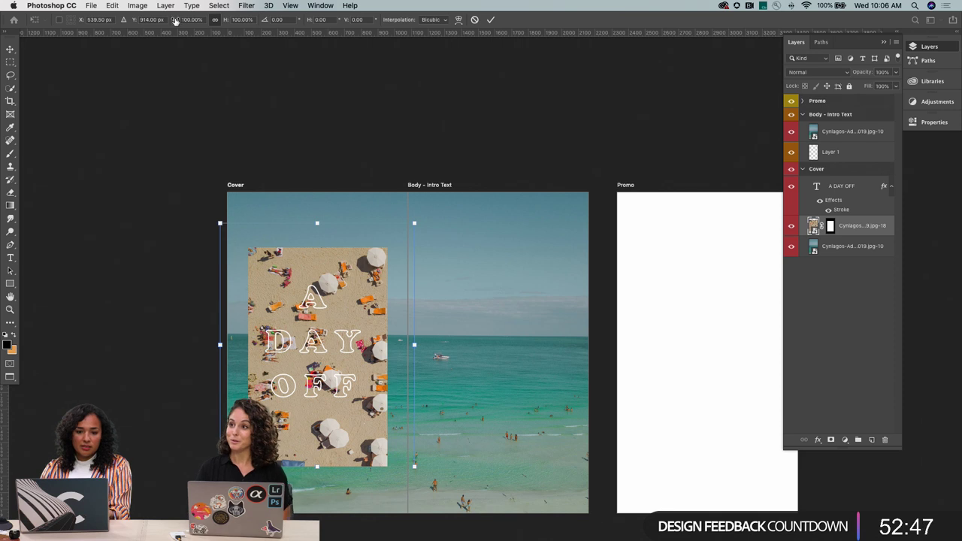
left_click(182, 19)
type("108")
key("Return")
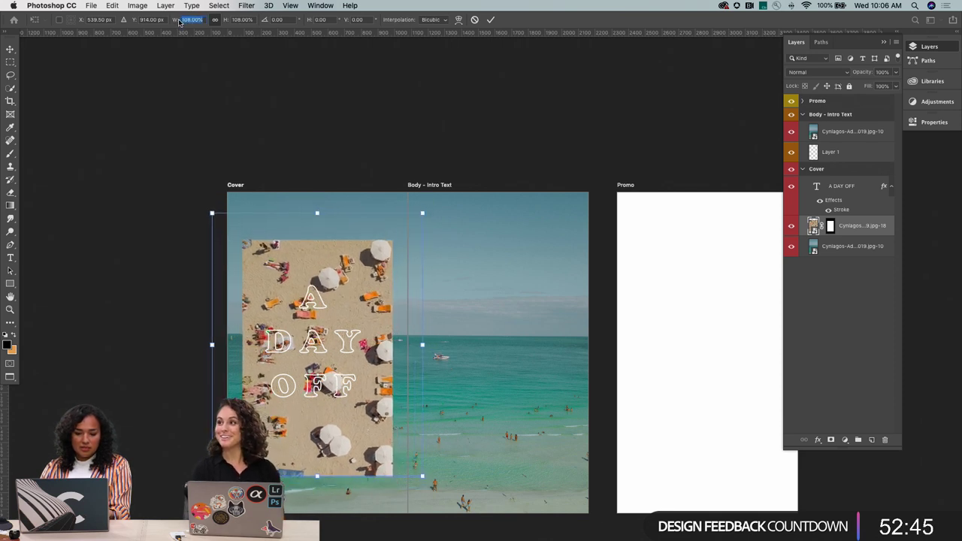
key("Return")
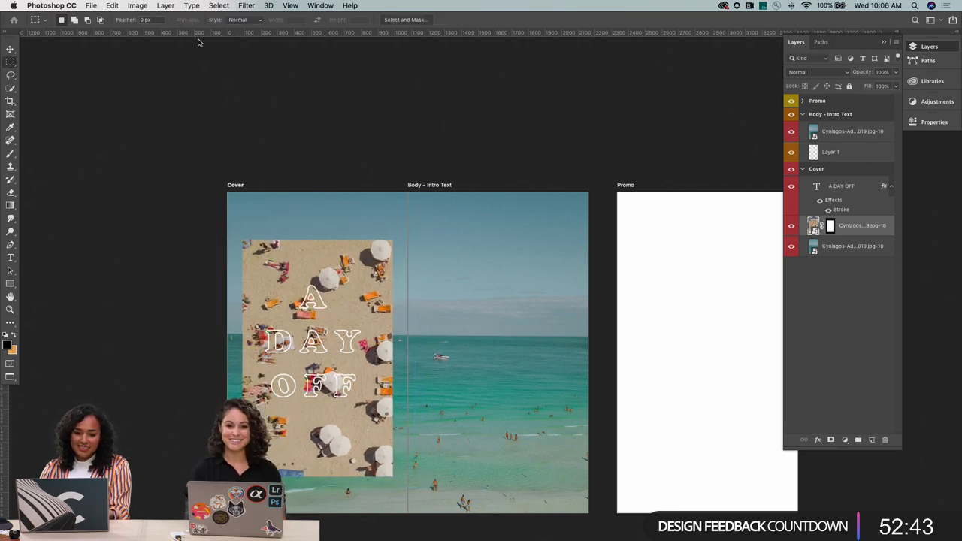
Nudge the outlined A DAY OFF title slightly down and to the right on the beach photo
left_click(842, 186)
key("v")
key("shift+Down")
key("shift+Down")
key("shift+Down")
key("shift+Down")
key("shift+Down")
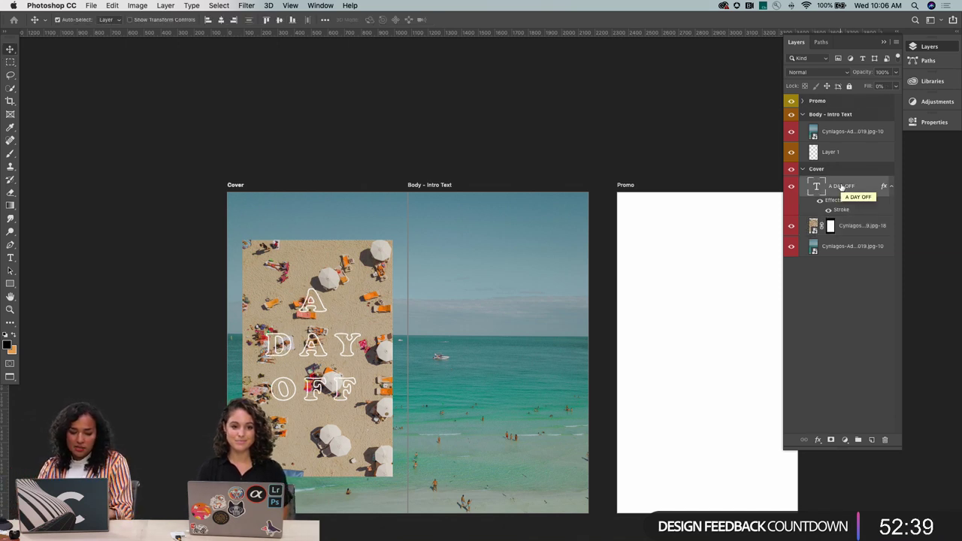
key("z")
left_click_drag(333, 358, 330, 360)
right_click(415, 286)
double_click(416, 285)
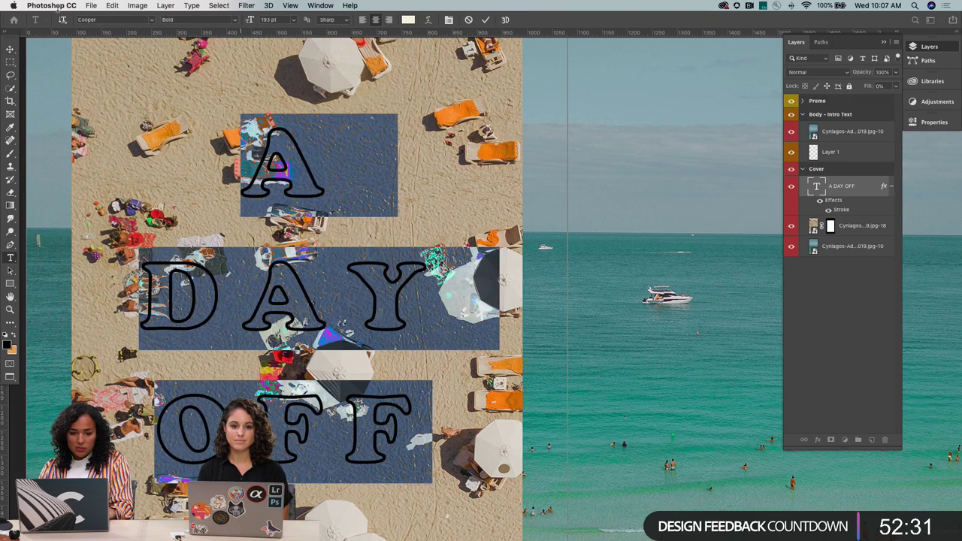
left_click(10, 50)
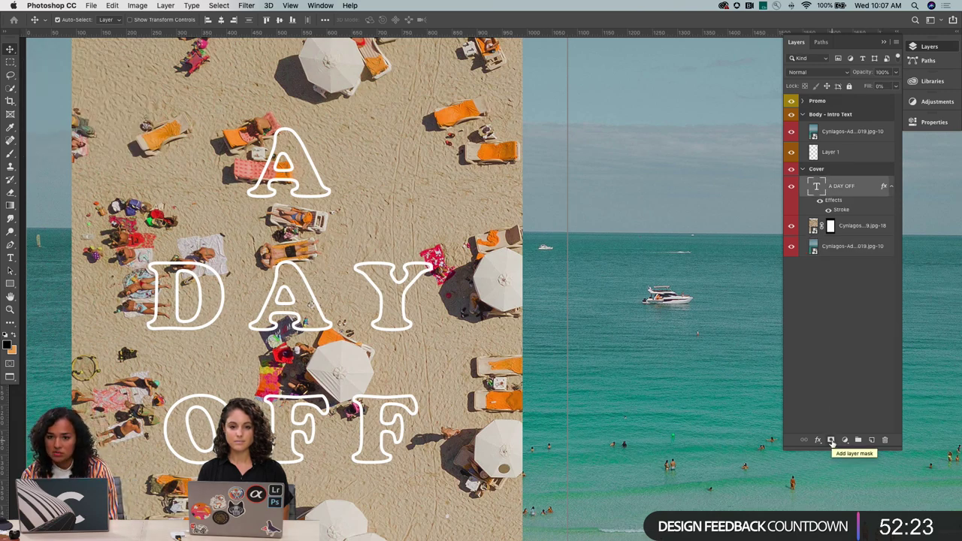
Add a layer mask directly to the A DAY OFF text layer
left_click(832, 442)
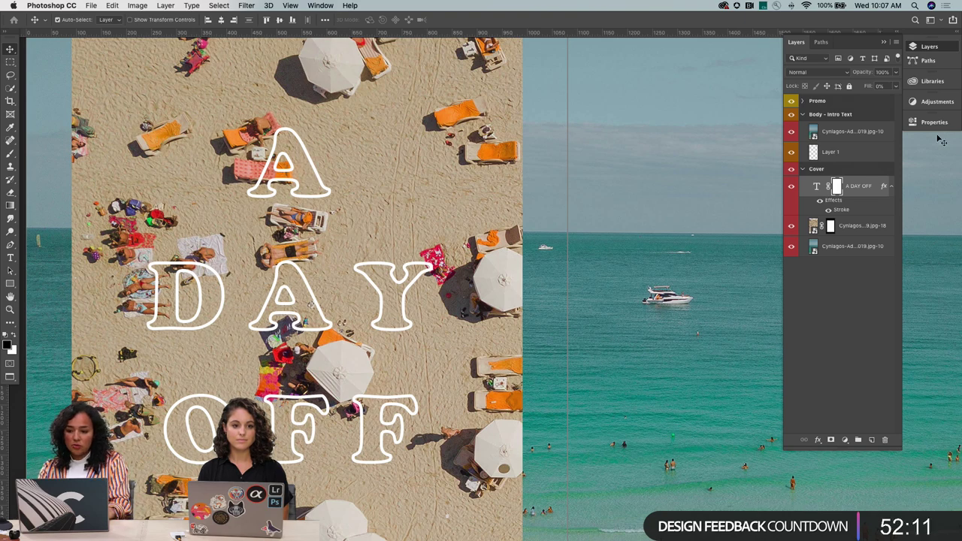
key("z")
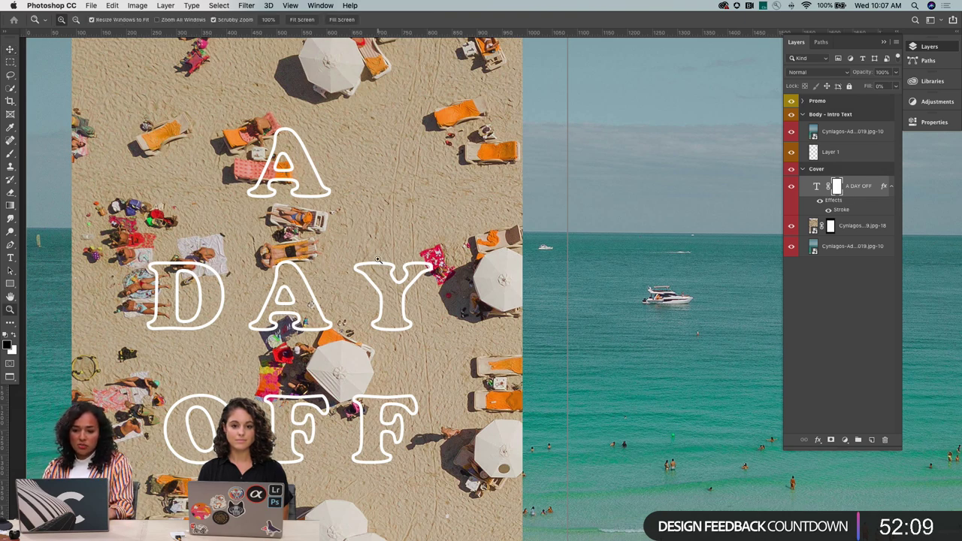
left_click_drag(265, 172, 277, 173)
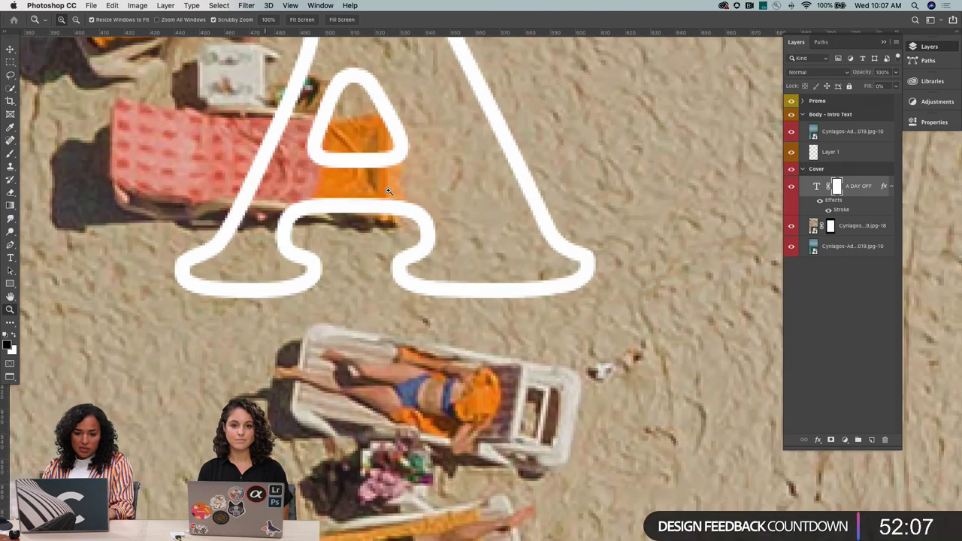
Choose the Brush tool and shrink the brush until it is slightly wider than the title's outline
left_click(10, 152)
key("bracketleft")
key("bracketleft")
key("bracketleft")
key("bracketleft")
key("bracketleft")
key("bracketleft")
key("bracketleft")
key("bracketleft")
key("bracketleft")
key("bracketleft")
key("bracketleft")
key("bracketleft")
key("bracketleft")
key("bracketleft")
key("bracketleft")
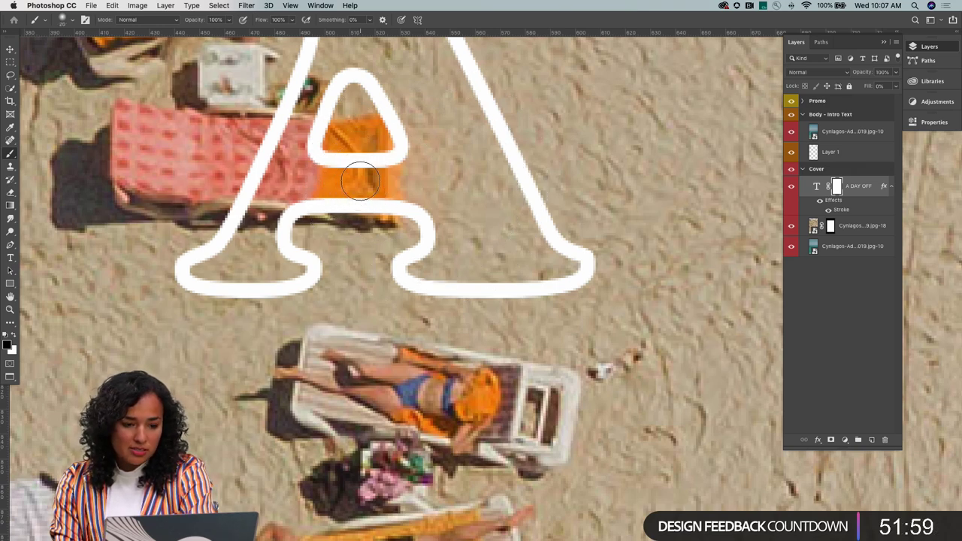
Try painting out the first A's outline over the pink and orange lounger, undo the stroke and delete the text layer's mask
left_click_drag(314, 137, 364, 156)
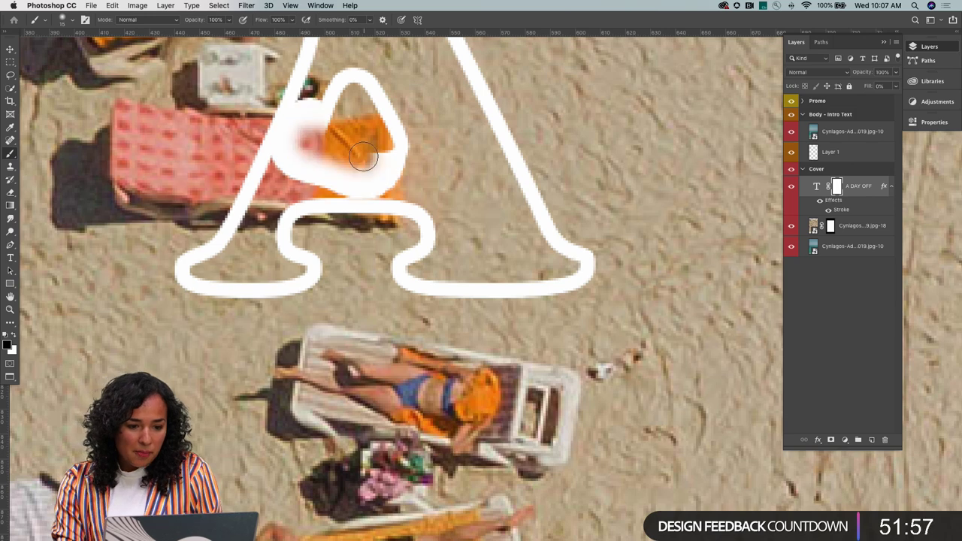
key("super+z")
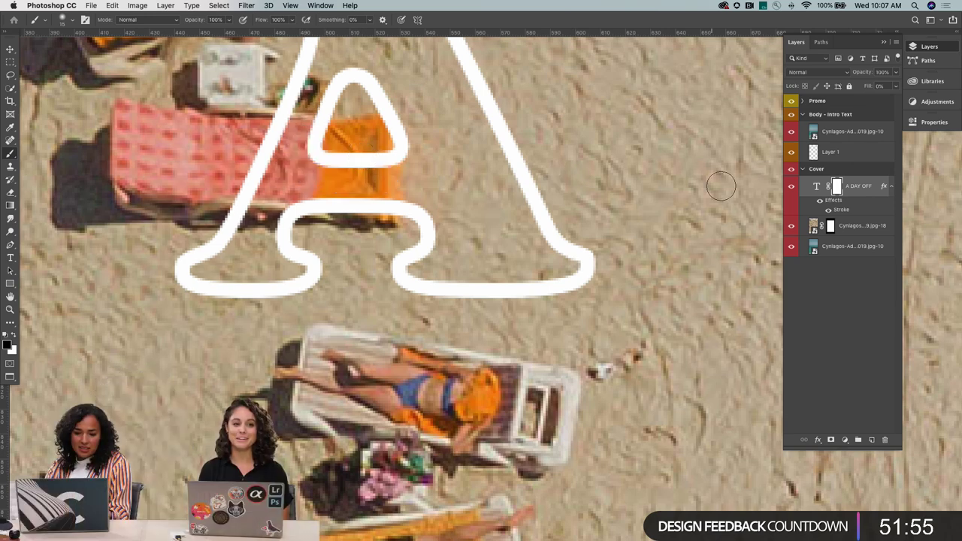
right_click(839, 187)
left_click(855, 204)
right_click(819, 189)
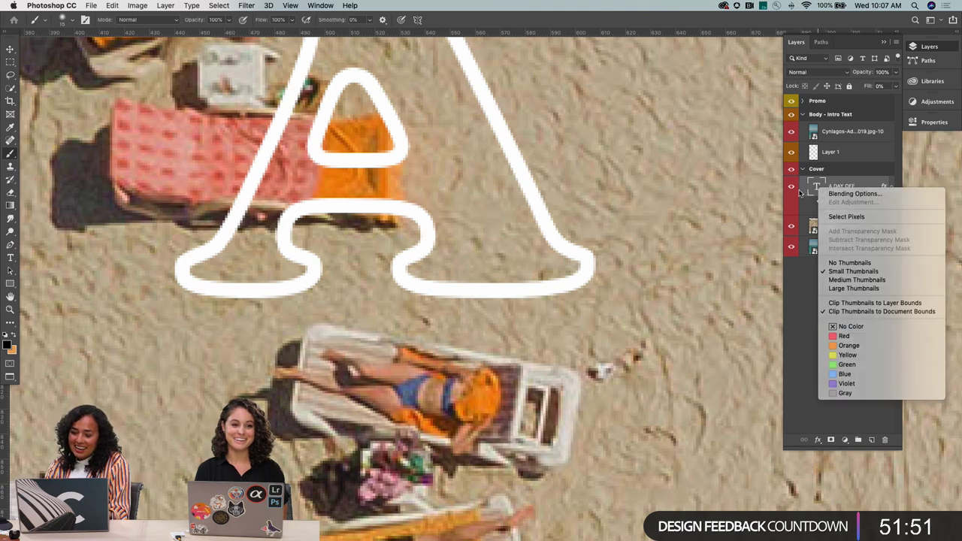
left_click(801, 194)
Try converting the A DAY OFF title to a smart object with a layer mask, and undo both changes
right_click(848, 192)
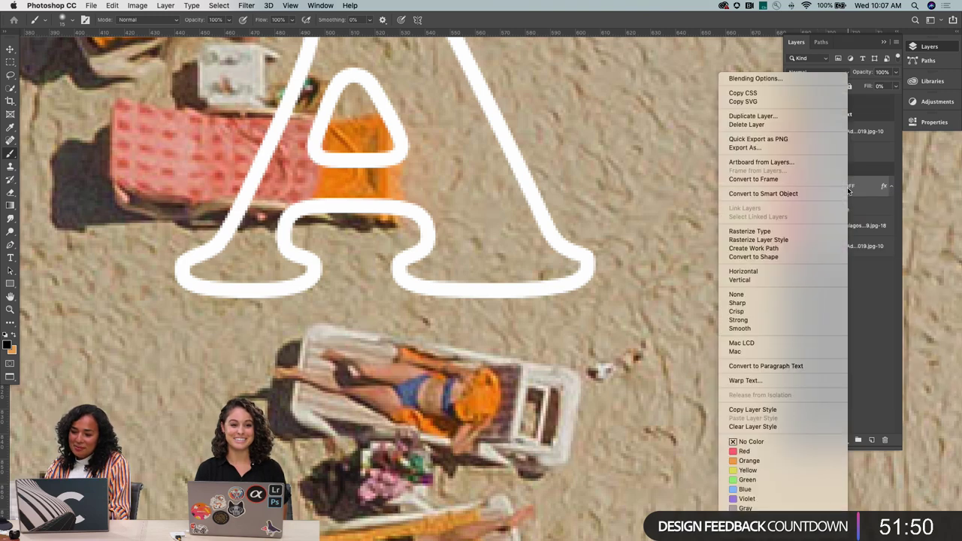
left_click(776, 194)
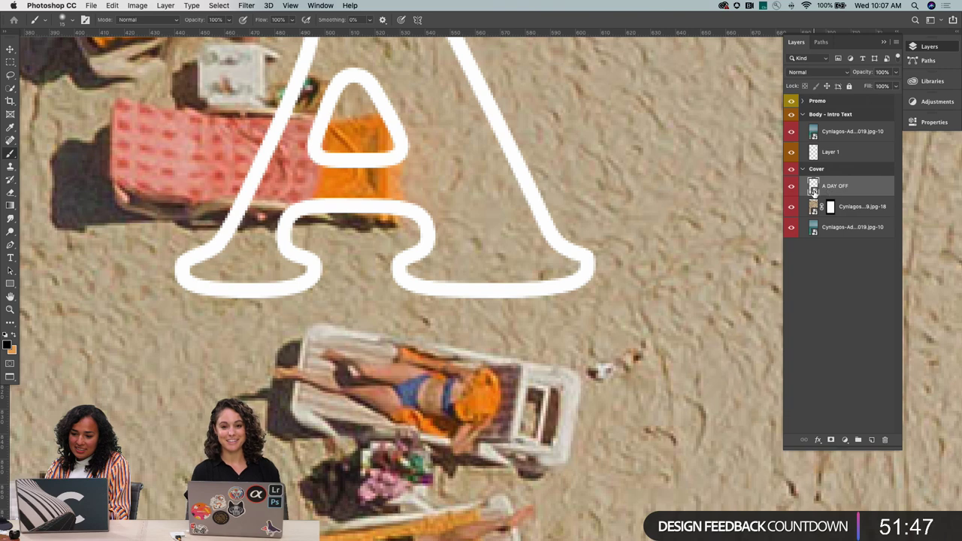
left_click(831, 440)
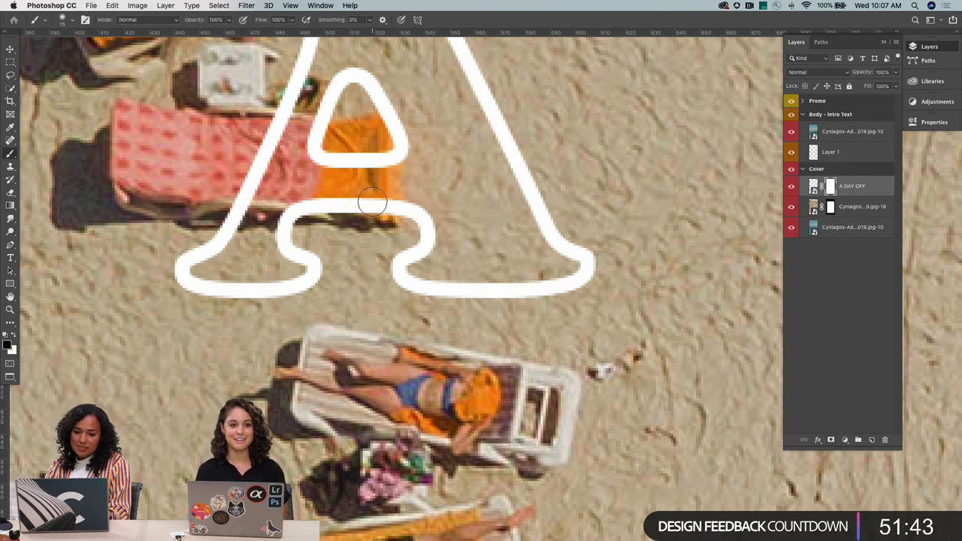
key("super+z")
key("super+z")
key("super+z")
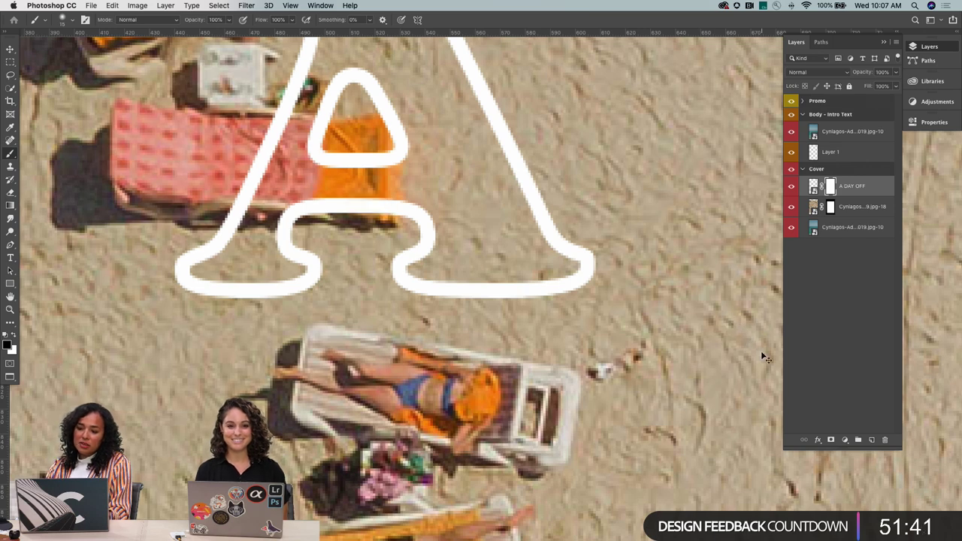
key("super+z")
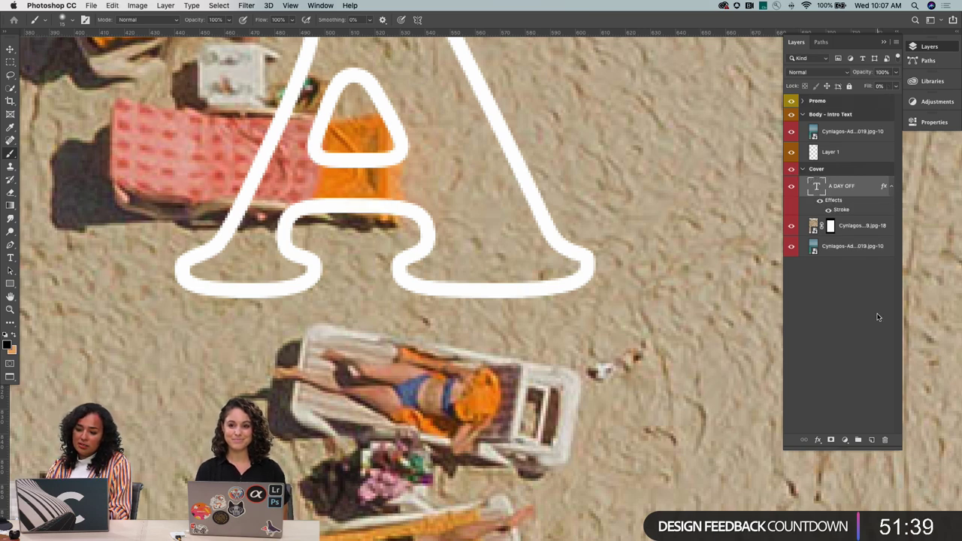
Mask the A DAY OFF text layer directly, try painting out part of the first A's outline, and undo both
left_click(831, 441)
mouse_move(320, 194)
left_mouse_down()
mouse_move(348, 213)
mouse_move(386, 182)
mouse_move(431, 107)
mouse_move(376, 133)
mouse_move(471, 109)
left_mouse_up()
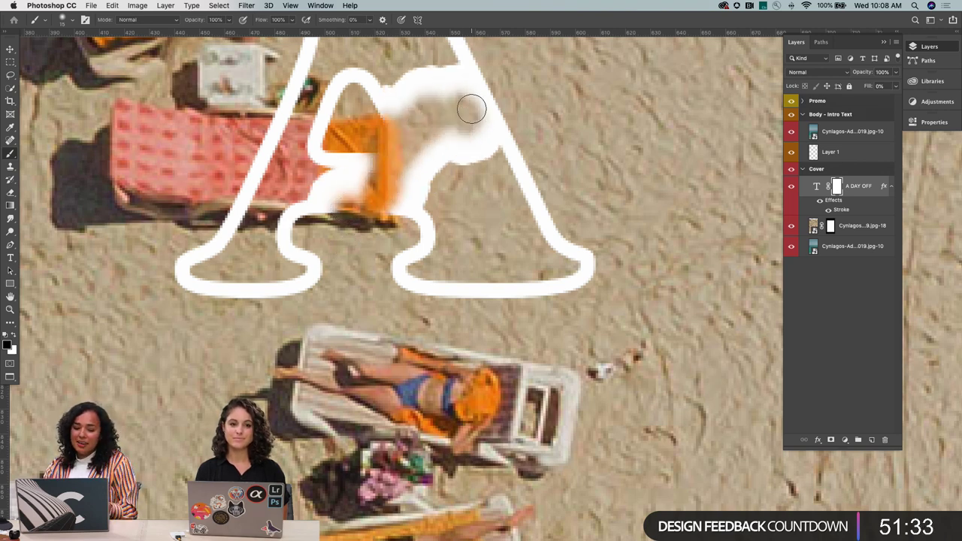
key("super+z")
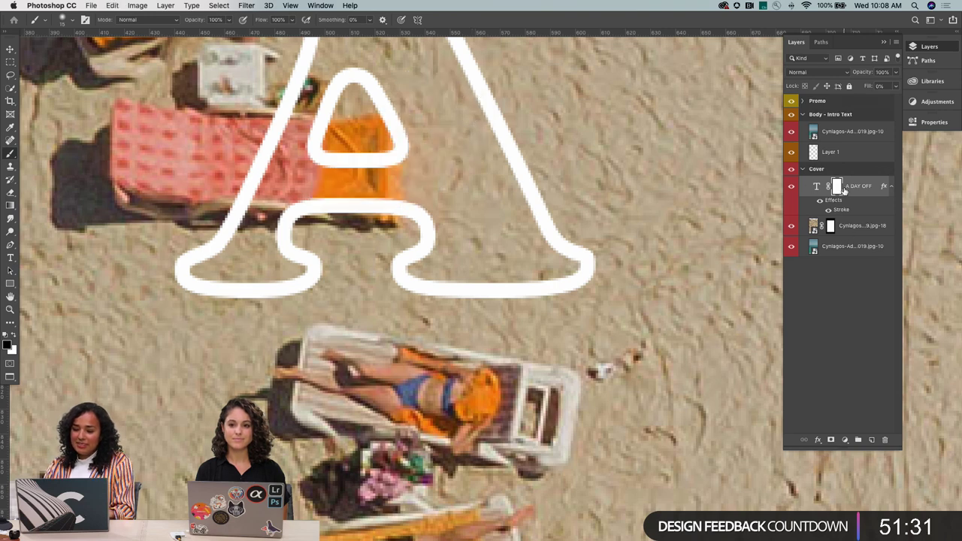
key("super+z")
key("super+z")
key("super+z")
key("super+z")
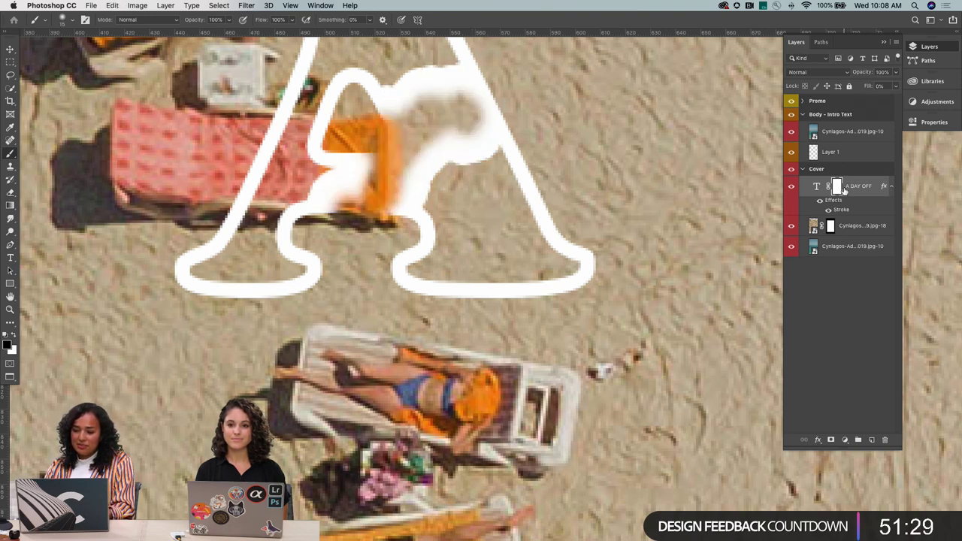
Convert the A DAY OFF text layer to a smart object and add a layer mask to it
right_click(837, 188)
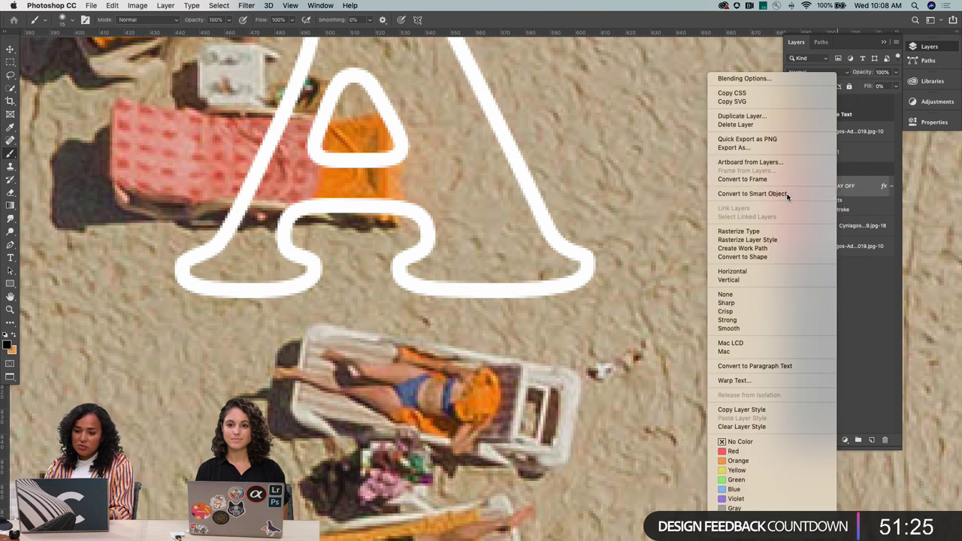
left_click(787, 194)
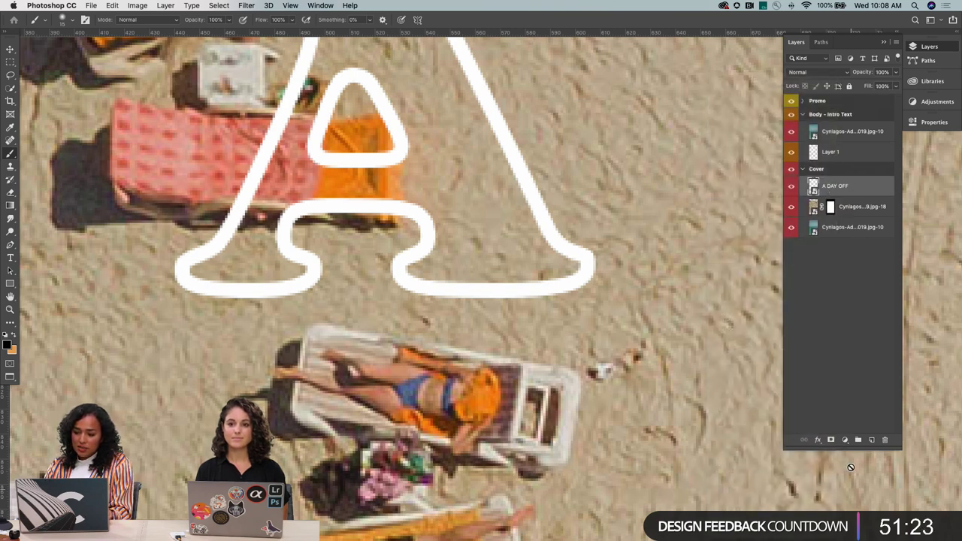
left_click(831, 440)
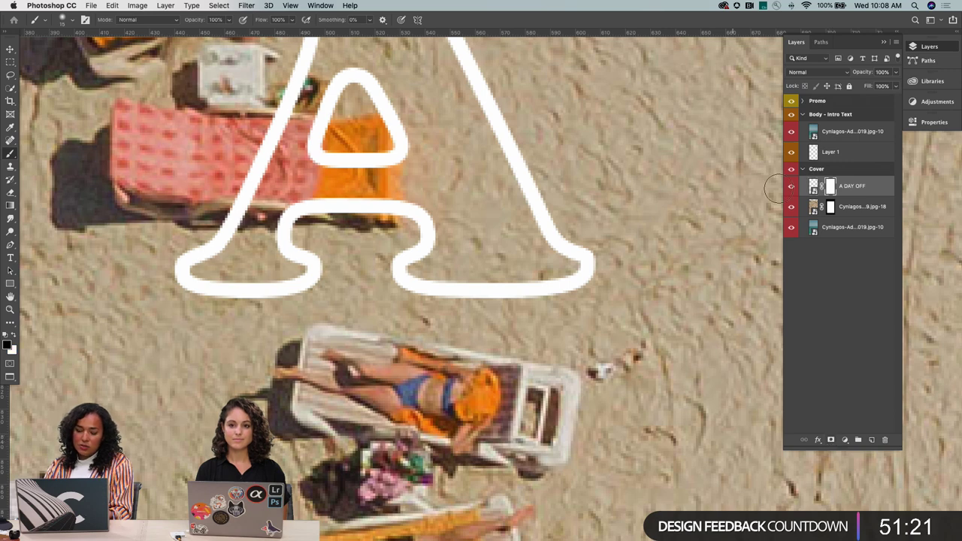
Paint black on the title's mask to hide the first A's outline wherever it crosses the pink and orange lounger
mouse_move(305, 199)
left_mouse_down()
mouse_move(369, 200)
mouse_move(379, 218)
mouse_move(255, 194)
mouse_move(229, 210)
mouse_move(244, 202)
mouse_move(237, 220)
mouse_move(252, 167)
mouse_move(269, 140)
mouse_move(260, 180)
mouse_move(286, 121)
mouse_move(304, 142)
left_mouse_up()
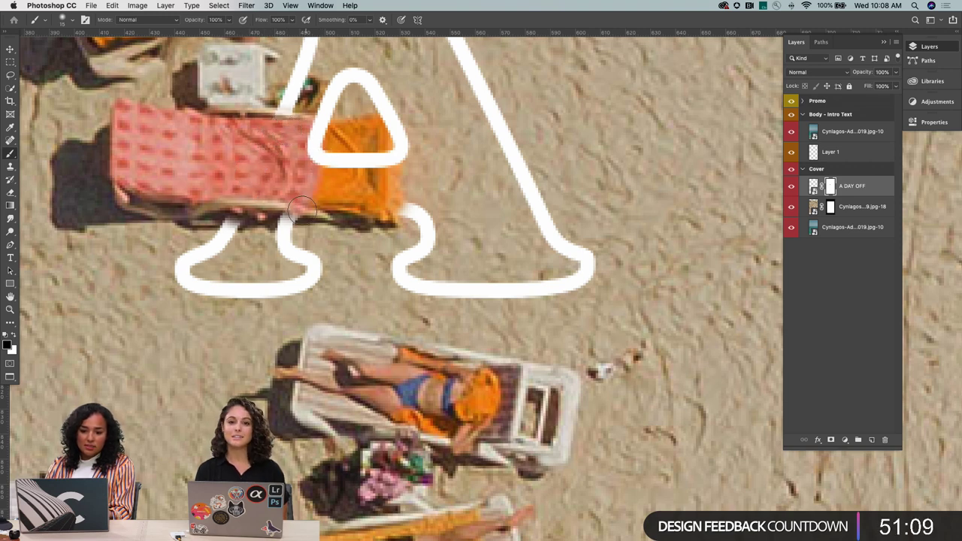
mouse_move(325, 171)
left_mouse_down()
mouse_move(314, 141)
mouse_move(328, 134)
mouse_move(313, 133)
mouse_move(354, 157)
mouse_move(374, 146)
mouse_move(338, 161)
mouse_move(333, 176)
mouse_move(385, 153)
mouse_move(395, 201)
left_mouse_up()
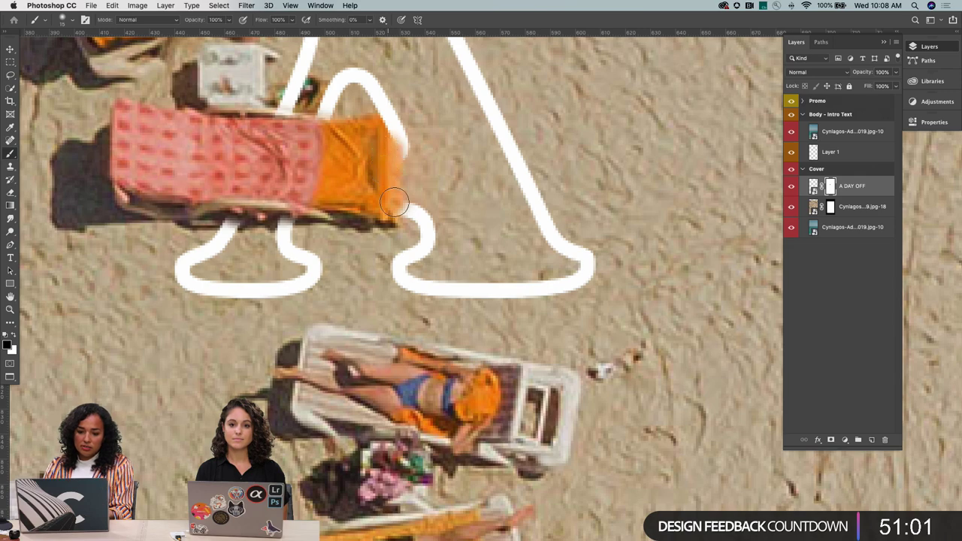
Mask out the Y's outline in DAY where it overlaps the red beach towel
key("super+minus")
key("super+minus")
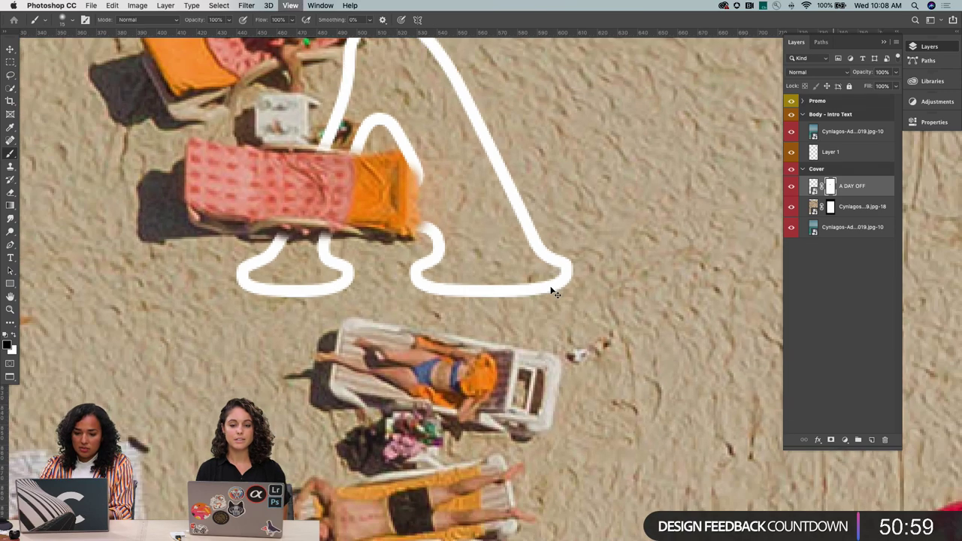
scroll(444, 324, "down", 3)
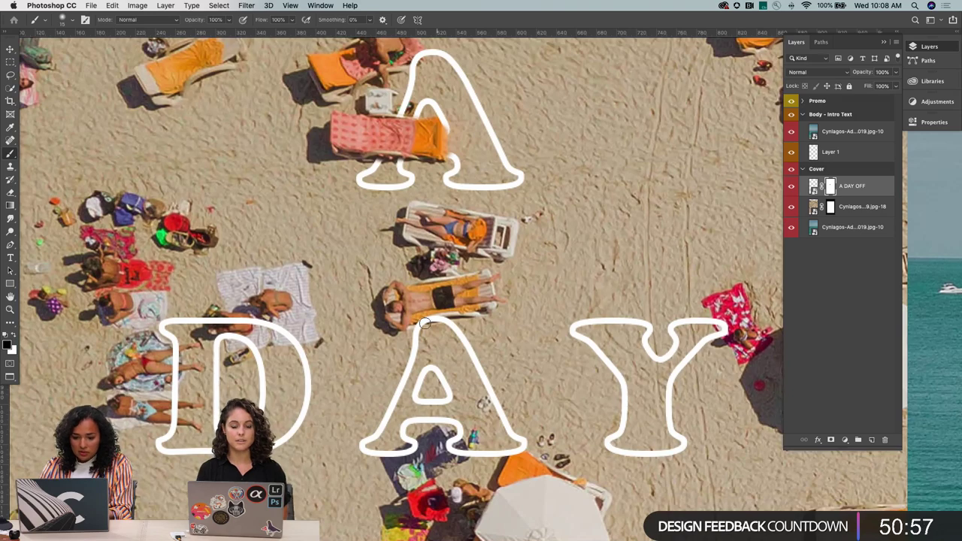
scroll(236, 358, "down", 1)
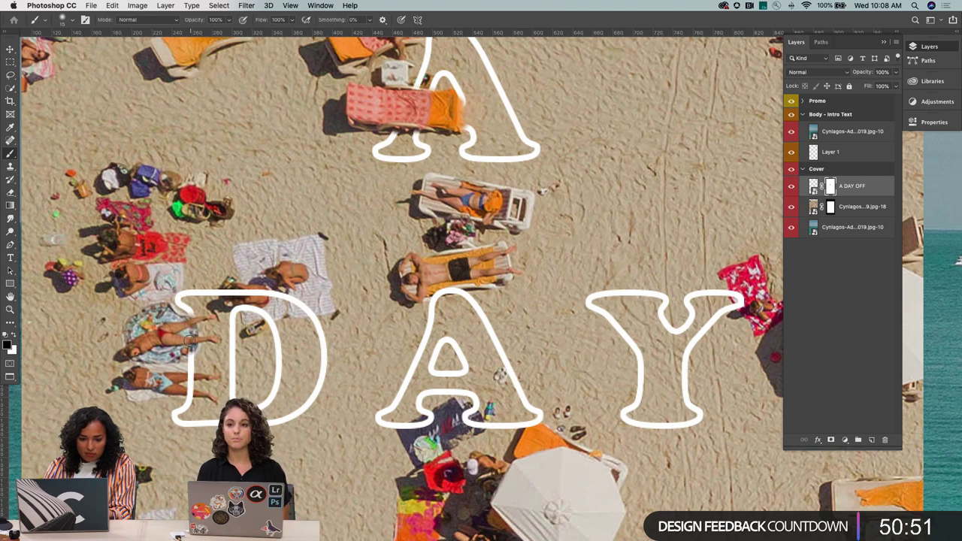
left_click_drag(272, 358, 253, 272)
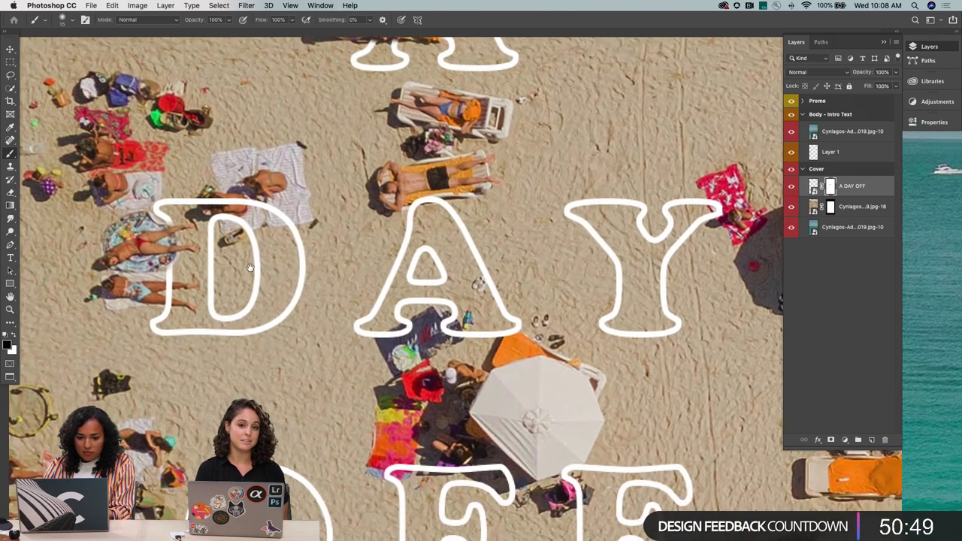
left_click_drag(337, 274, 253, 252)
key("super+r")
right_click(549, 314)
key("Escape")
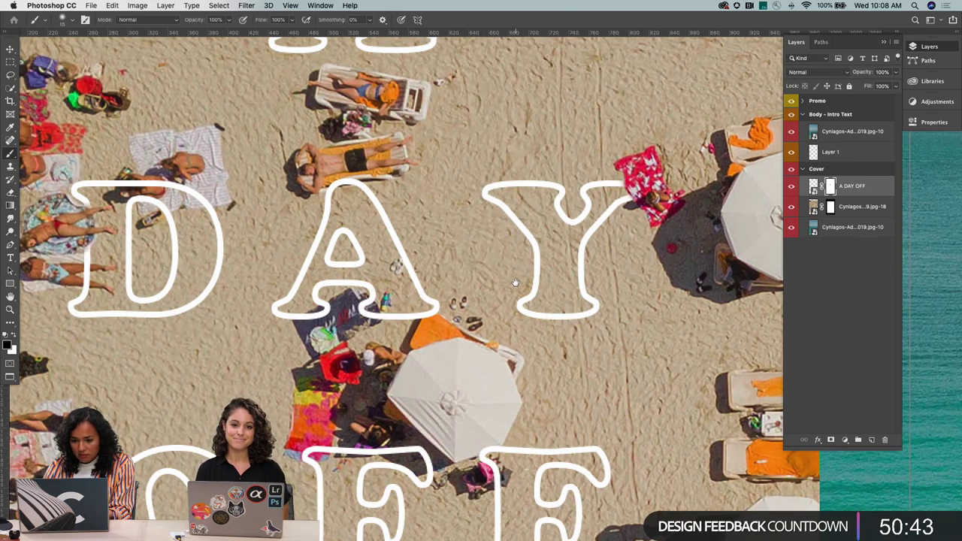
Mask out the first F's upper corner in OFF where it crosses the colourful towel, and check the whole Cover title
scroll(399, 203, "down", 5)
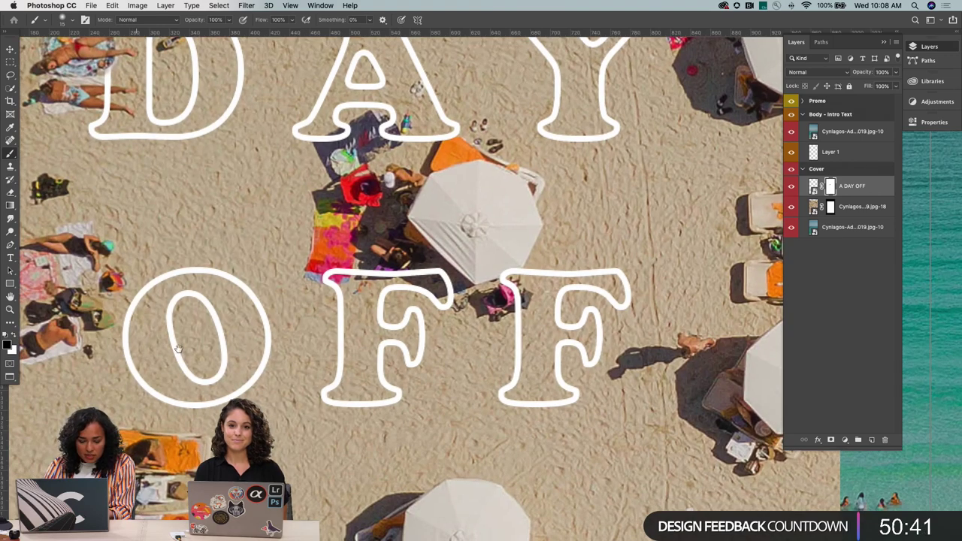
scroll(136, 312, "down", 2)
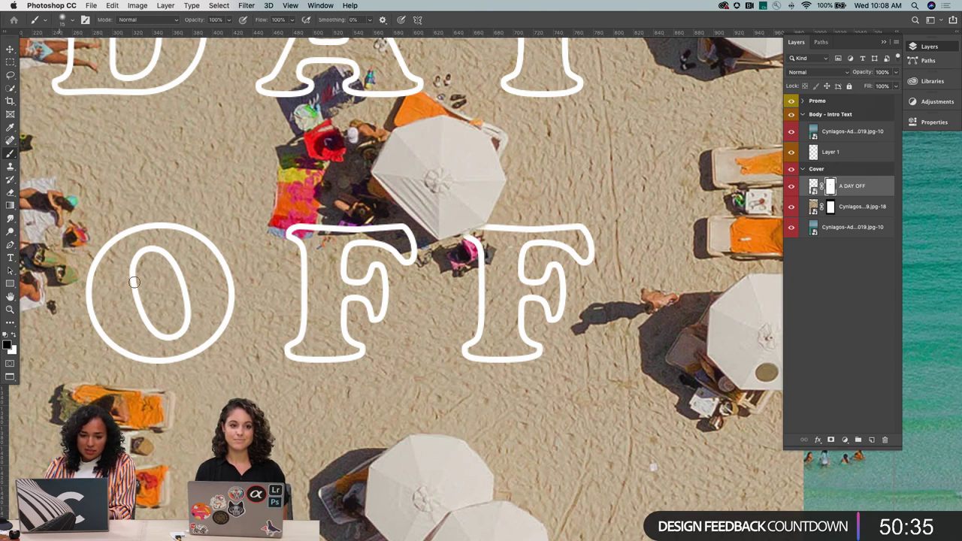
mouse_move(301, 230)
left_mouse_down()
mouse_move(288, 231)
mouse_move(307, 230)
left_mouse_up()
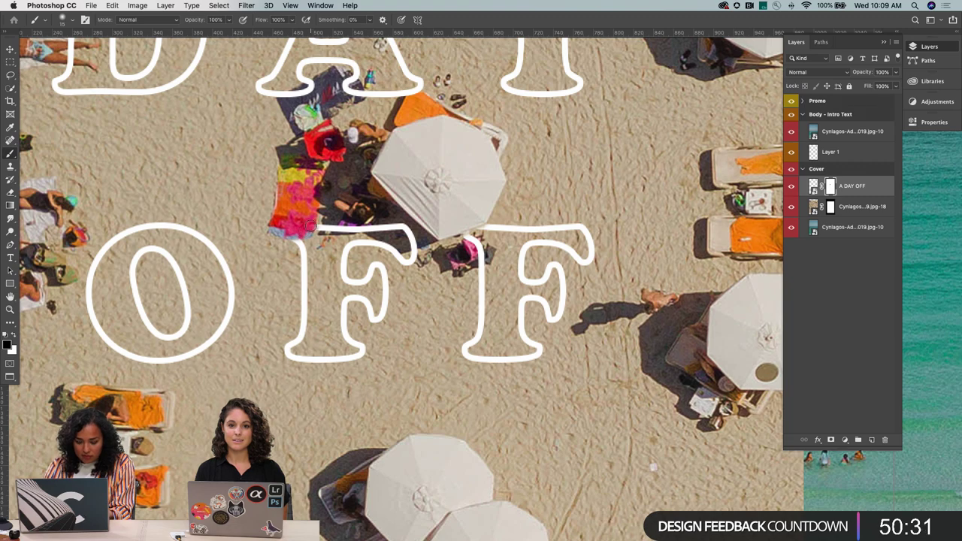
key("z")
left_click(517, 309, "alt")
left_click(518, 308, "alt")
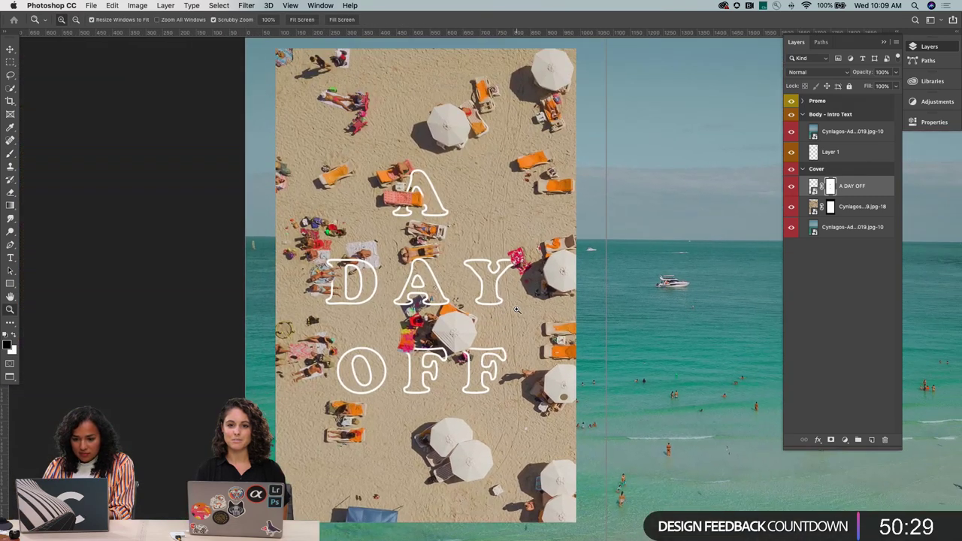
Paint black on the title's mask to hide the D's upper outline in DAY where it crosses the striped towels and sunbathers
left_click(410, 288)
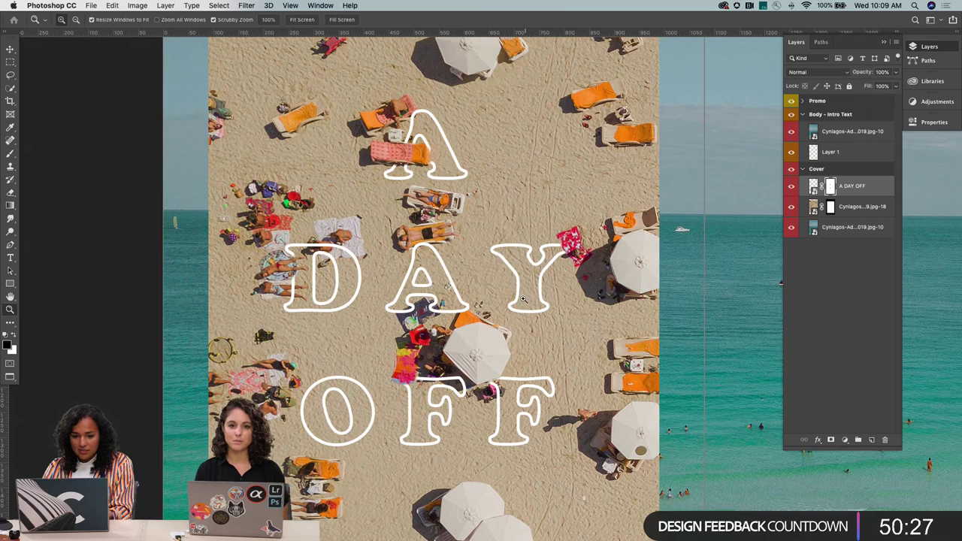
left_click(319, 236)
left_click(319, 238)
key("b")
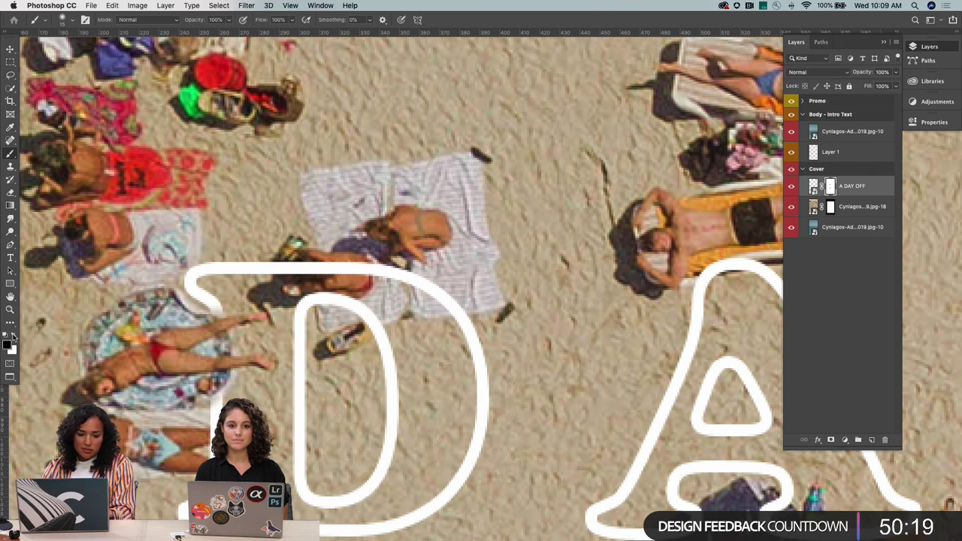
key("x")
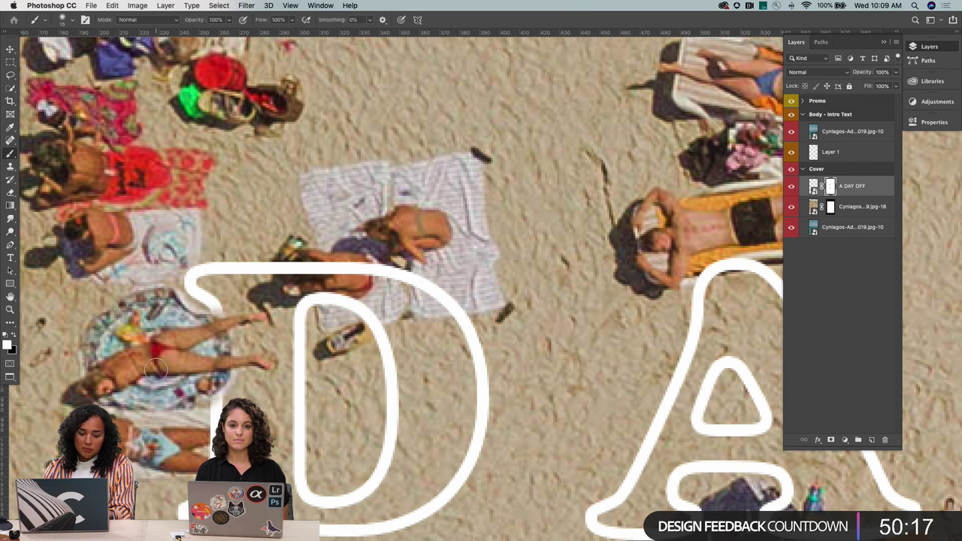
key("x")
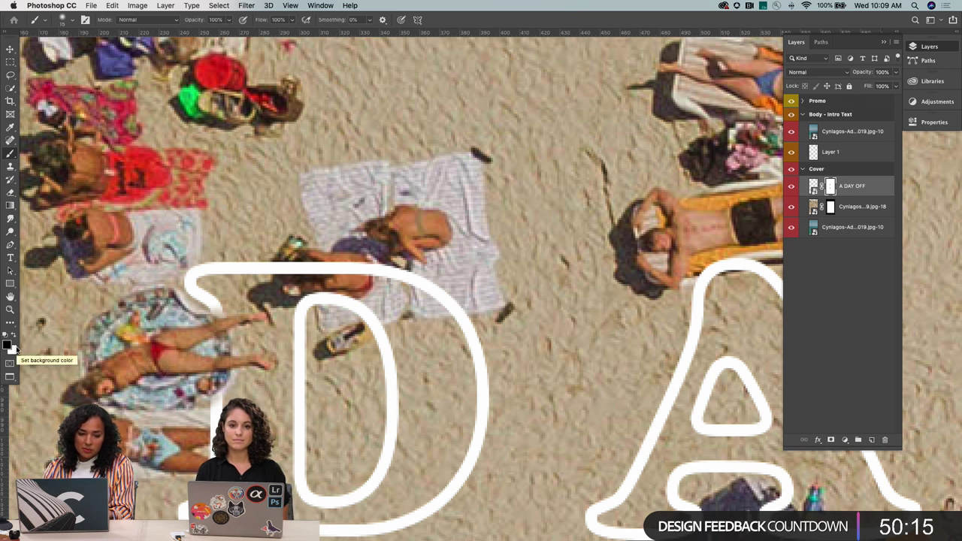
mouse_move(334, 294)
left_mouse_down()
mouse_move(315, 271)
mouse_move(282, 263)
mouse_move(310, 255)
mouse_move(427, 288)
left_mouse_up()
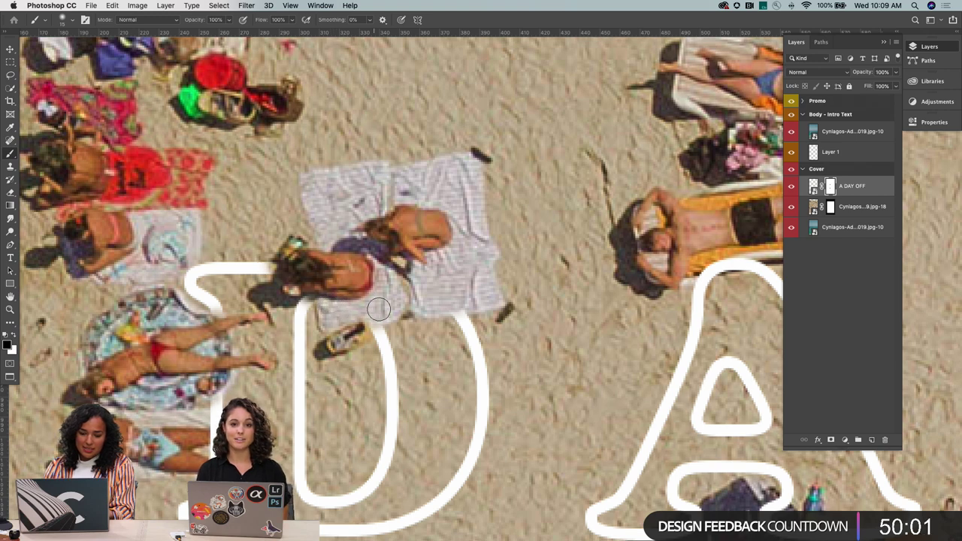
Examine the whole Cover title and how the beach photo sits beside the sea image on the Body - Intro Text artboard
key("z")
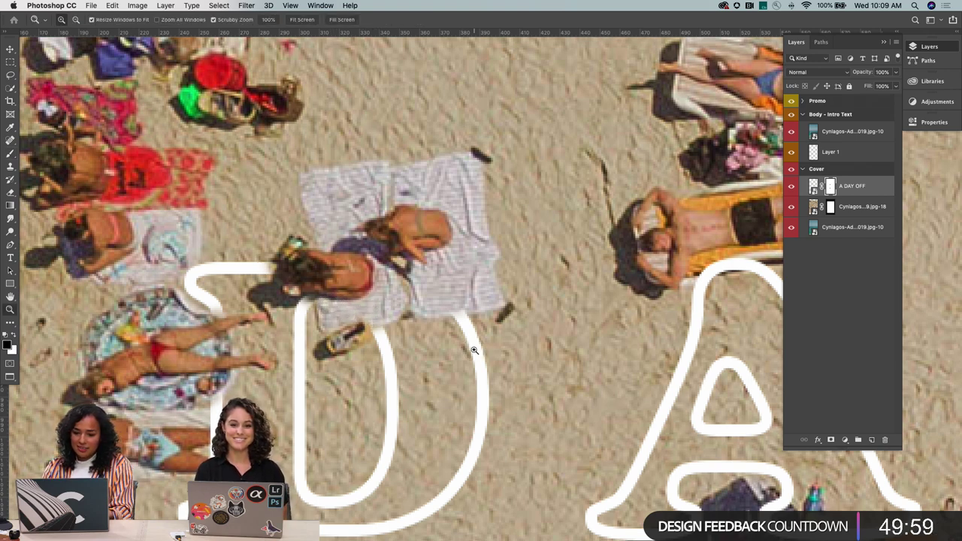
left_click(516, 316, "alt")
left_click(526, 285, "alt")
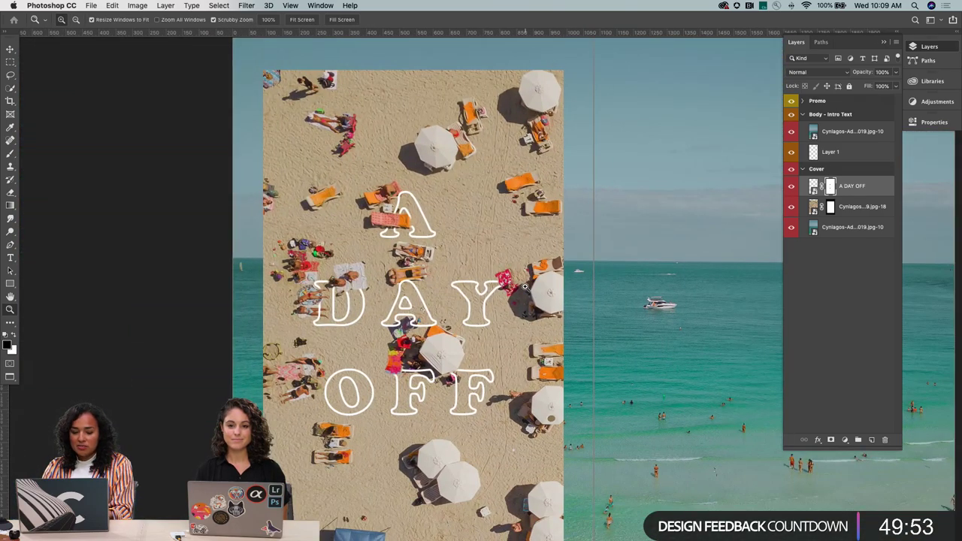
key("v")
key("z")
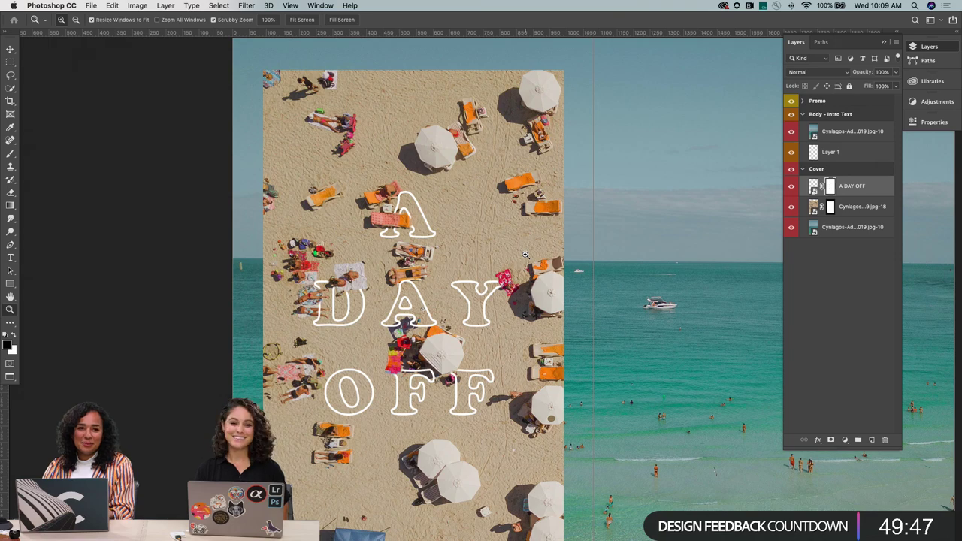
left_click(493, 296, "alt")
scroll(494, 297, "right", 3)
key("v")
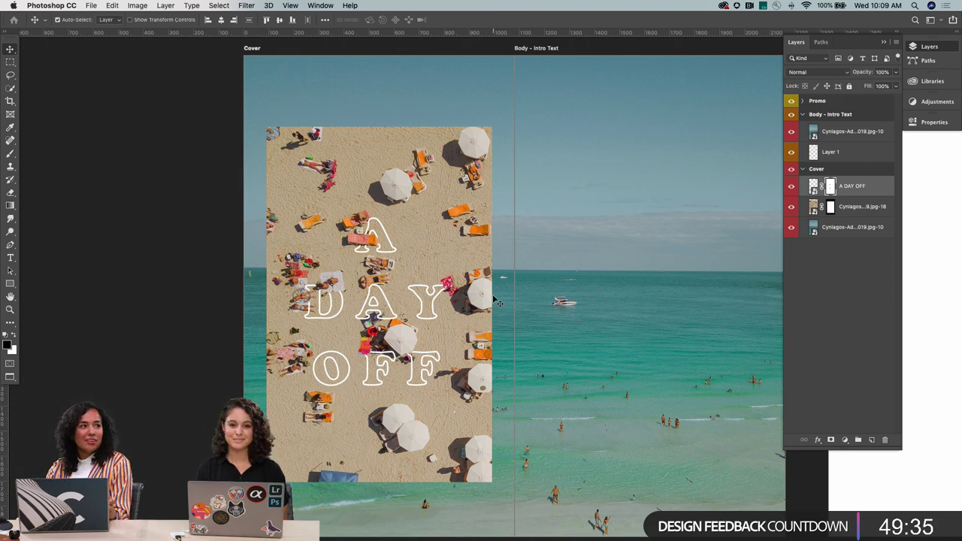
key("z")
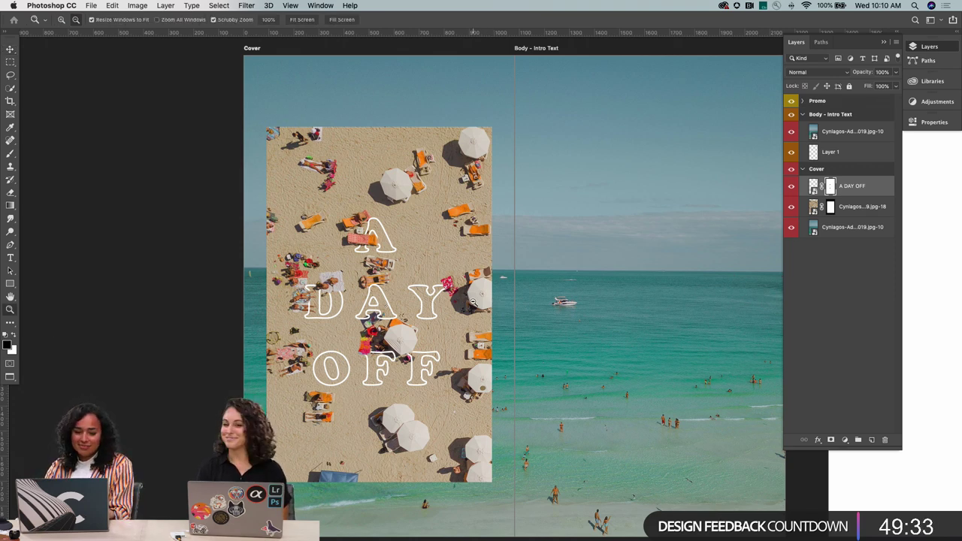
left_click(472, 299, "alt")
left_click(525, 296)
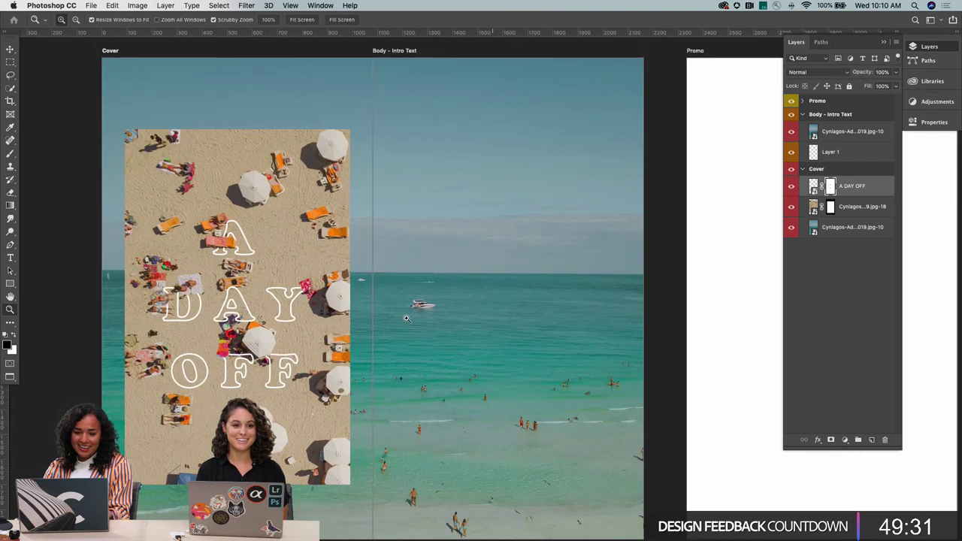
Try to shift the Cover's beach photo slightly upward independently of its layer mask
key("v")
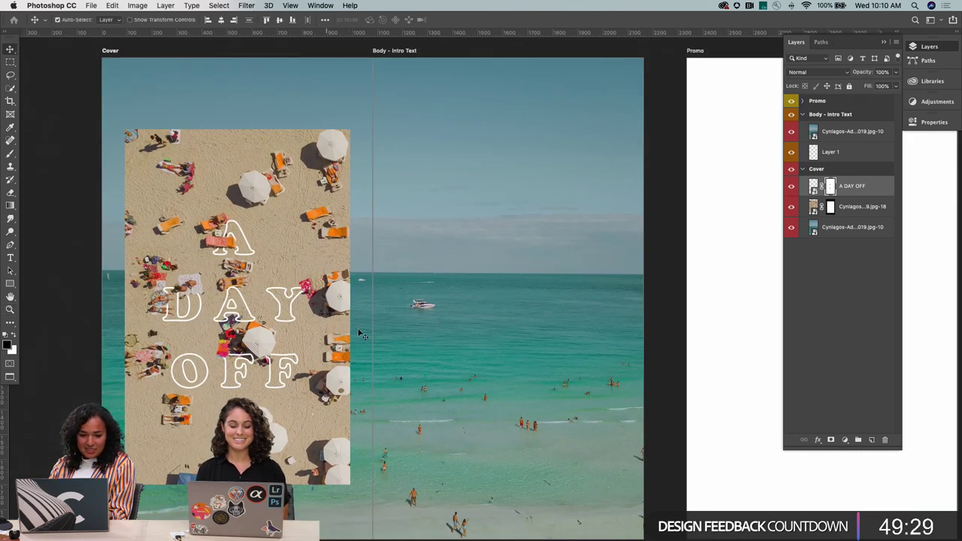
left_click(831, 208)
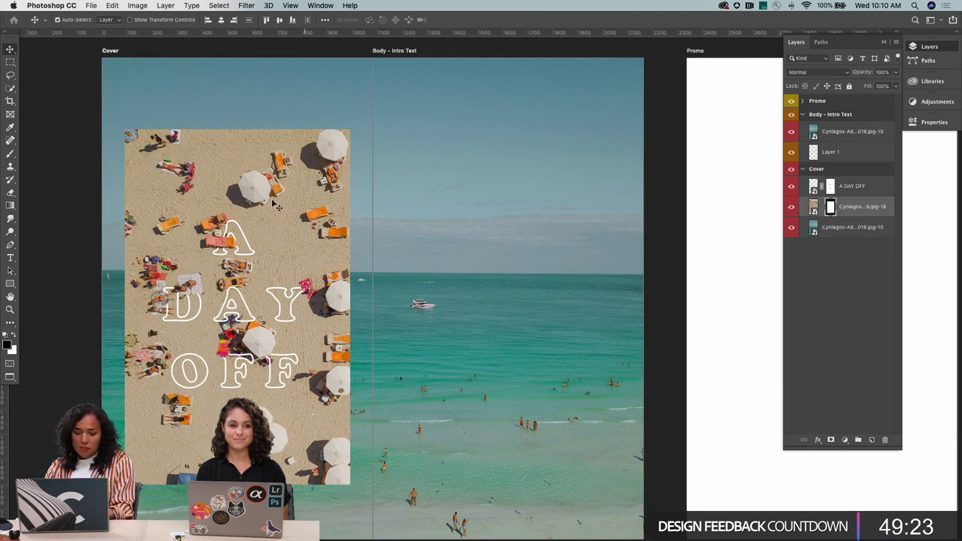
mouse_move(270, 226)
left_mouse_down()
mouse_move(303, 189)
mouse_move(260, 226)
mouse_move(272, 255)
mouse_move(270, 211)
left_mouse_up()
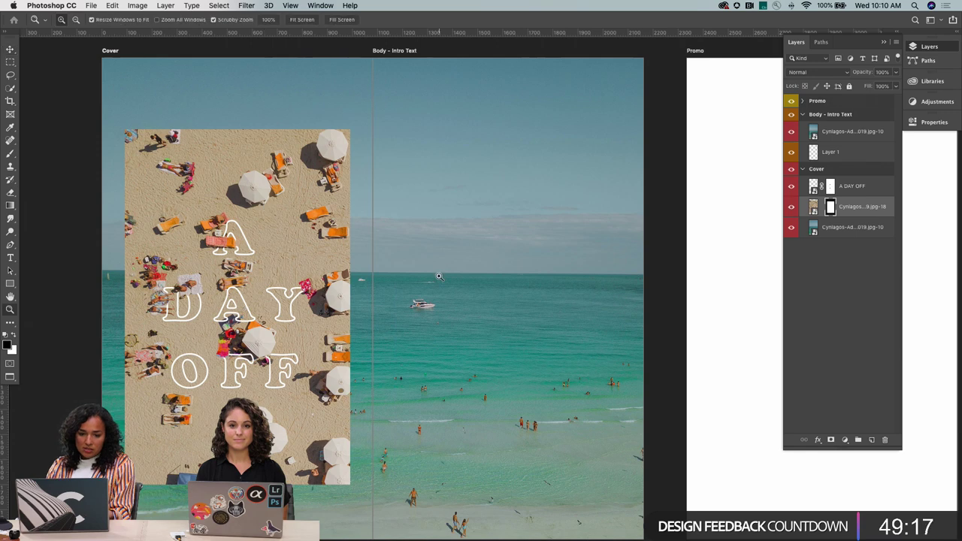
scroll(380, 235, "down", 1)
scroll(379, 234, "left", 3)
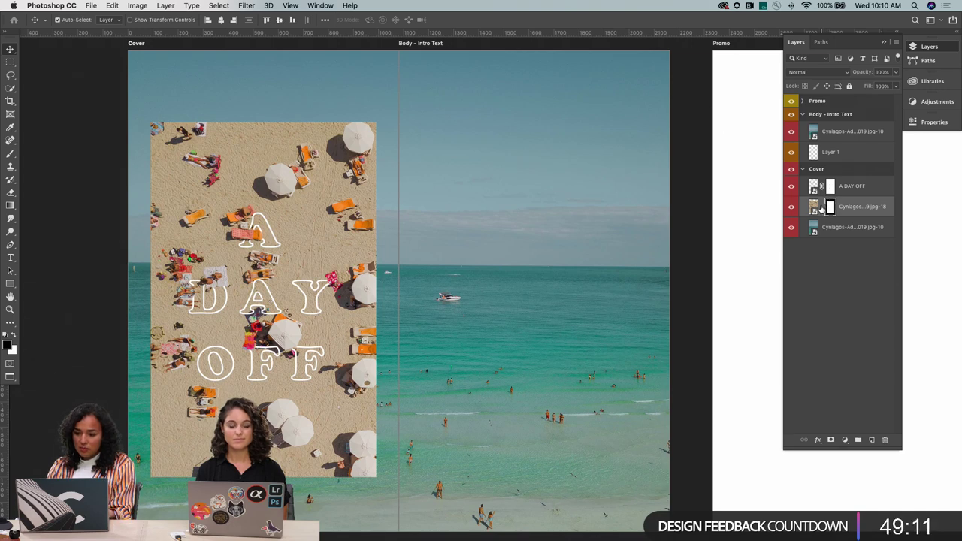
key("z")
left_click(487, 326, "alt")
left_click(487, 326, "alt")
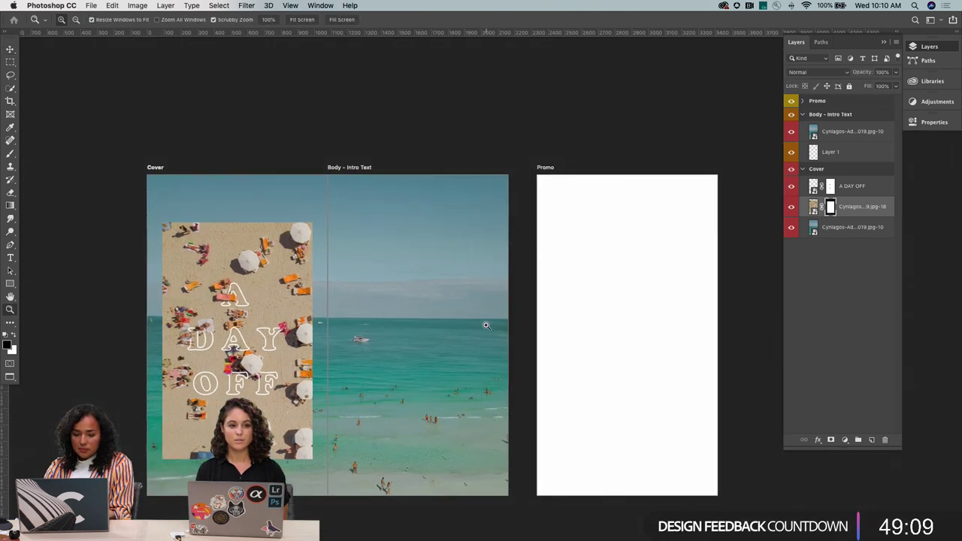
left_click(443, 345)
key("v")
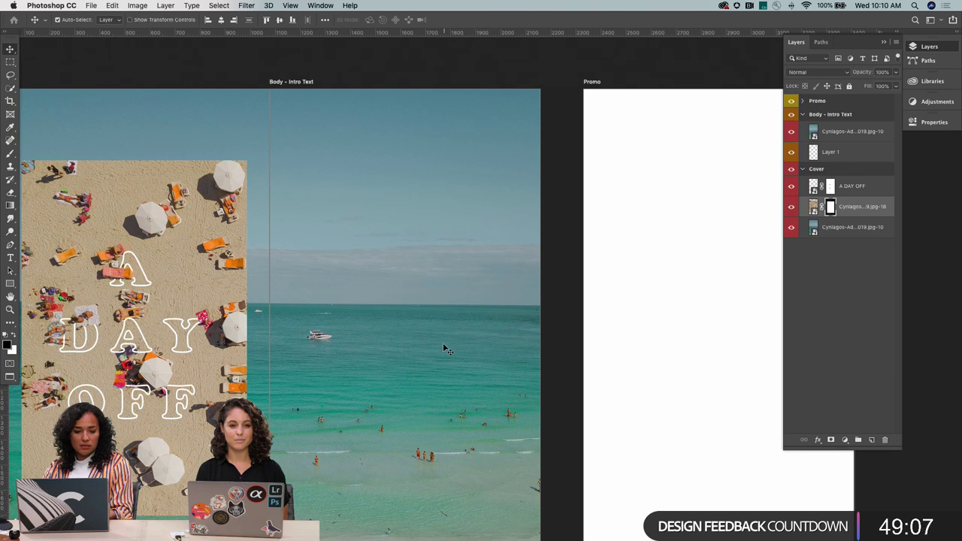
Save the document in Photoshop format as ADayOff.psd in the ADOBE LIVE folder, keeping its layers
key("super+s")
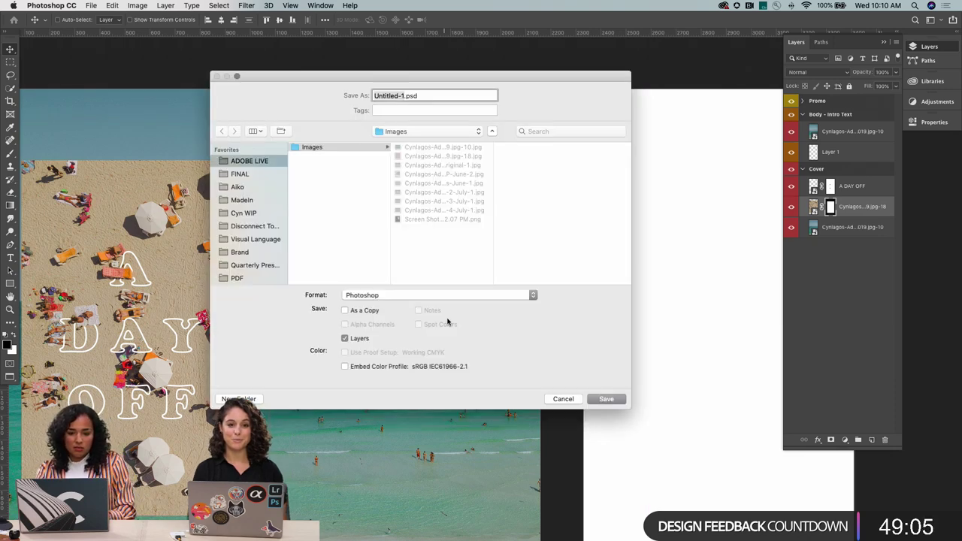
left_click(265, 162)
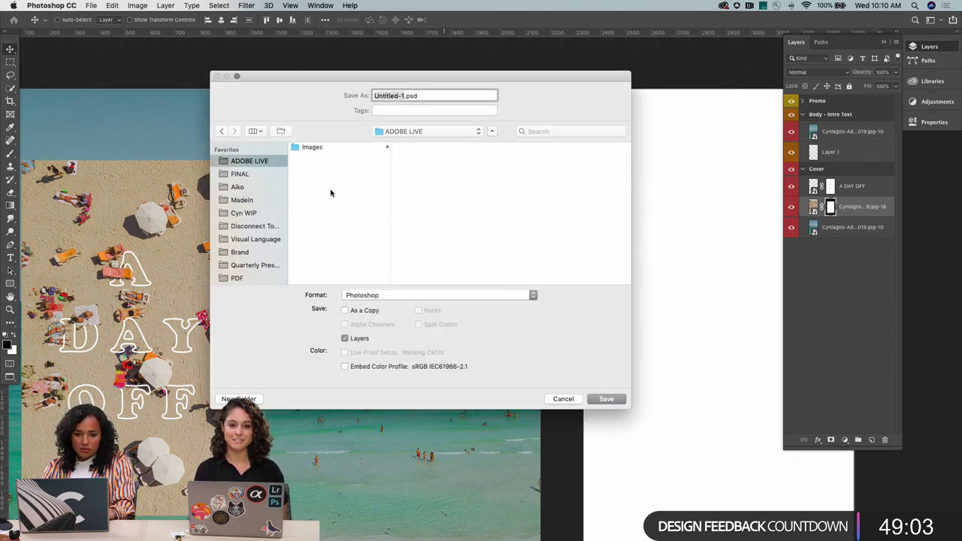
type("Good-")
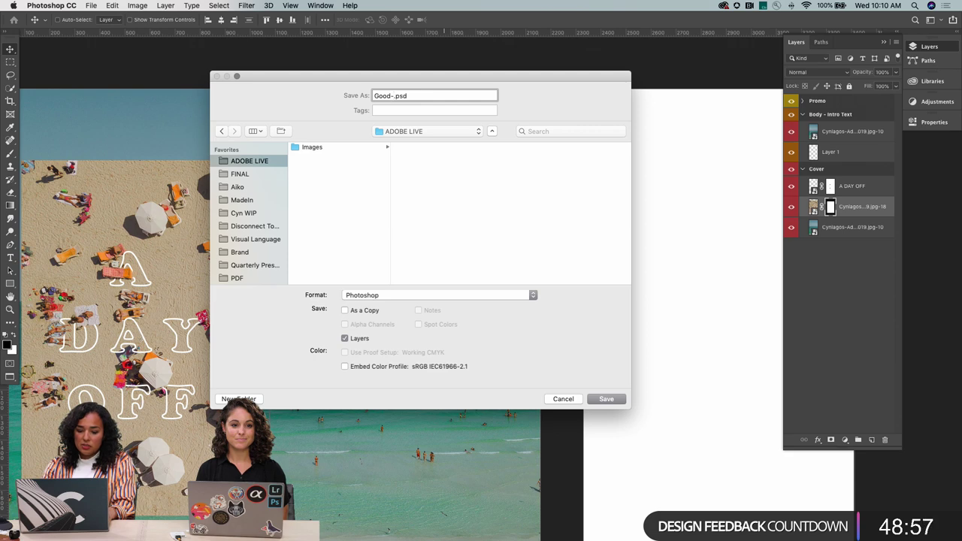
key("BackSpace")
key("BackSpace")
key("BackSpace")
key("BackSpace")
key("BackSpace")
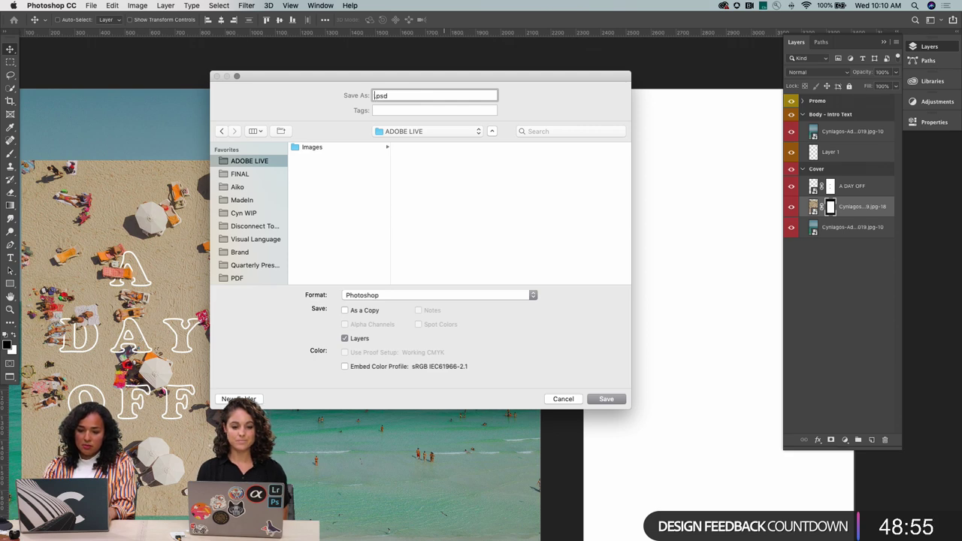
type("ADa")
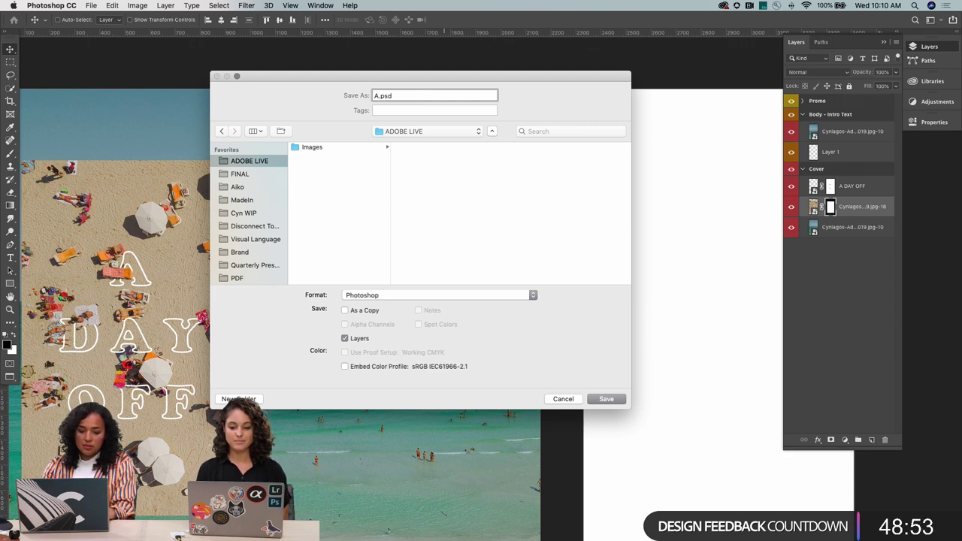
type("yO")
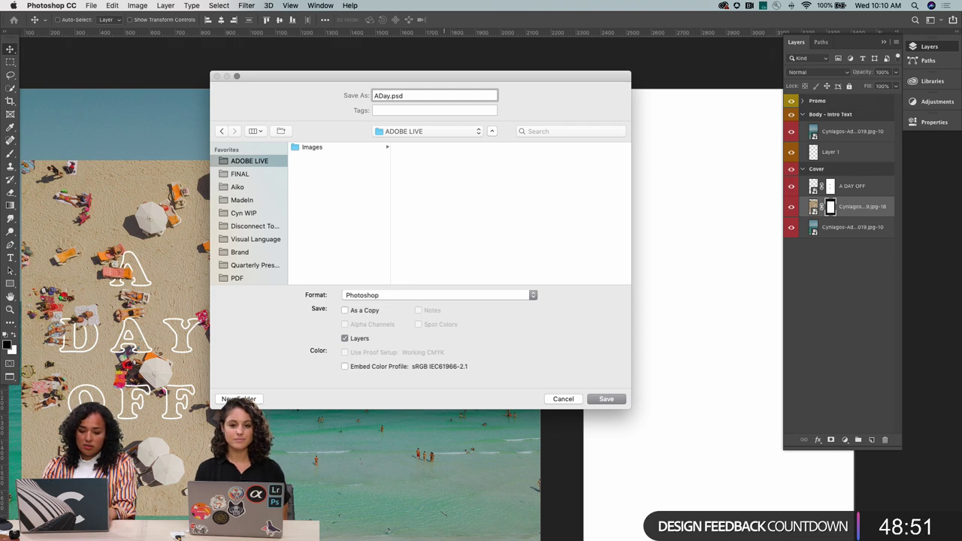
type("ff")
key("Return")
key("z")
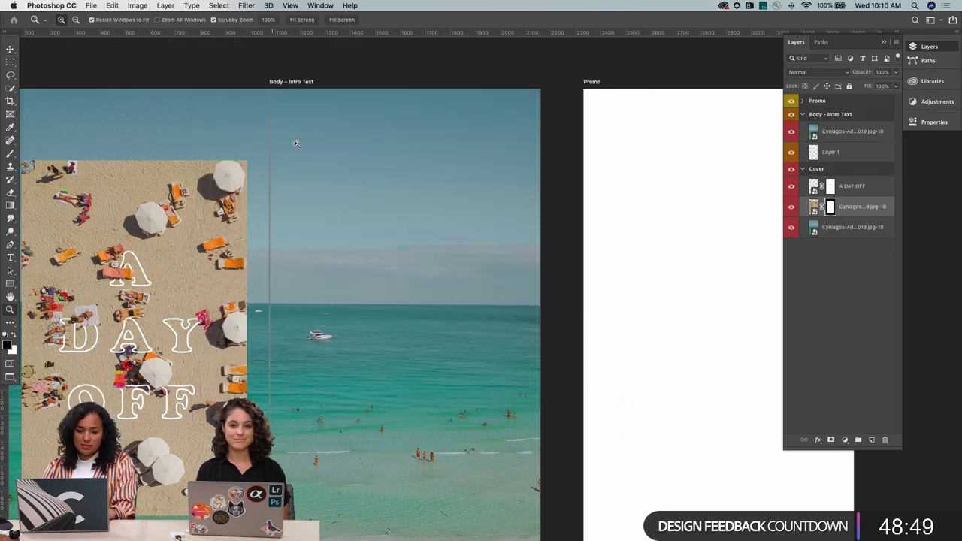
left_click(350, 254, "alt")
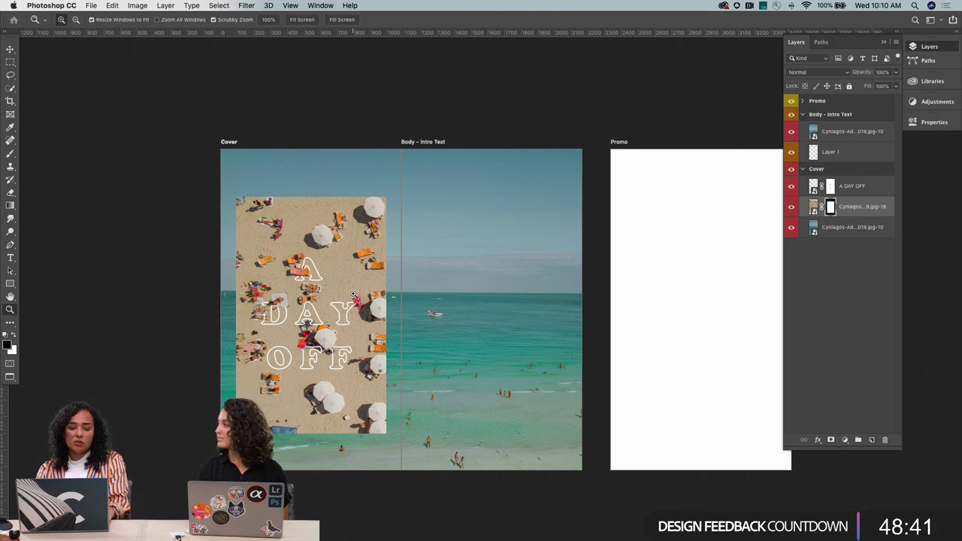
key("v")
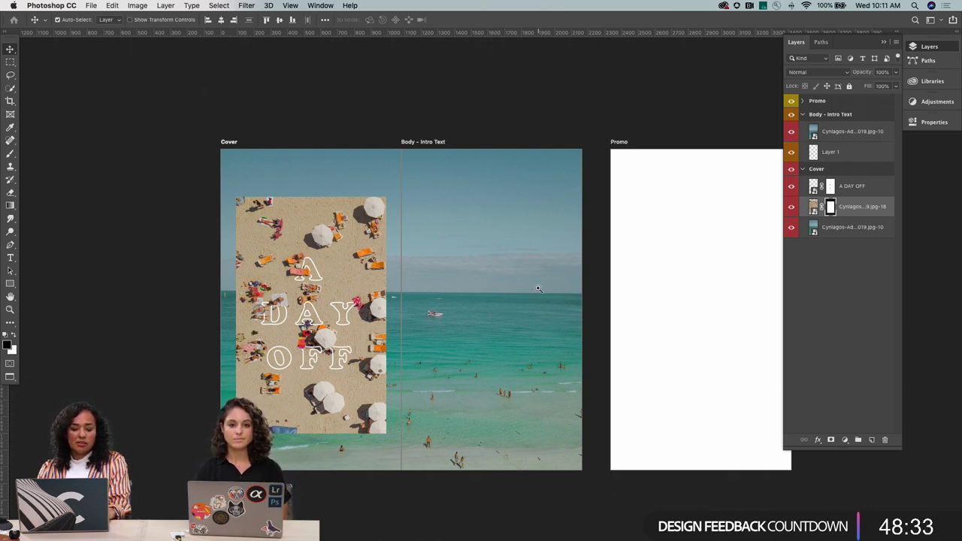
key("z")
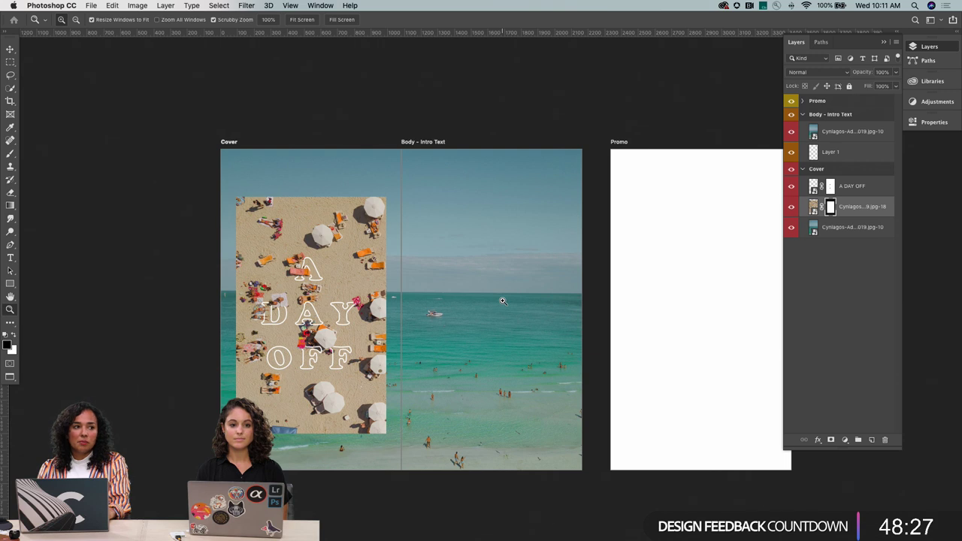
left_click(516, 327)
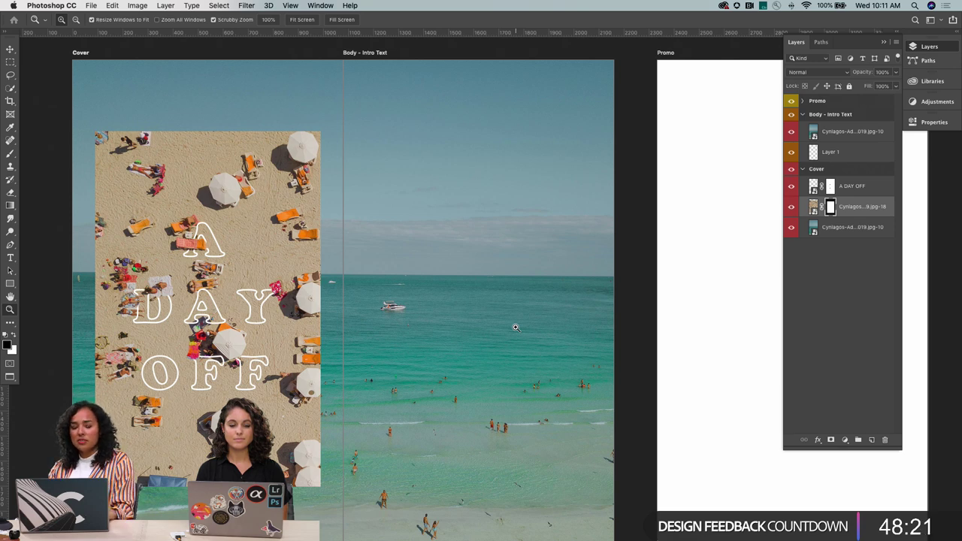
key("v")
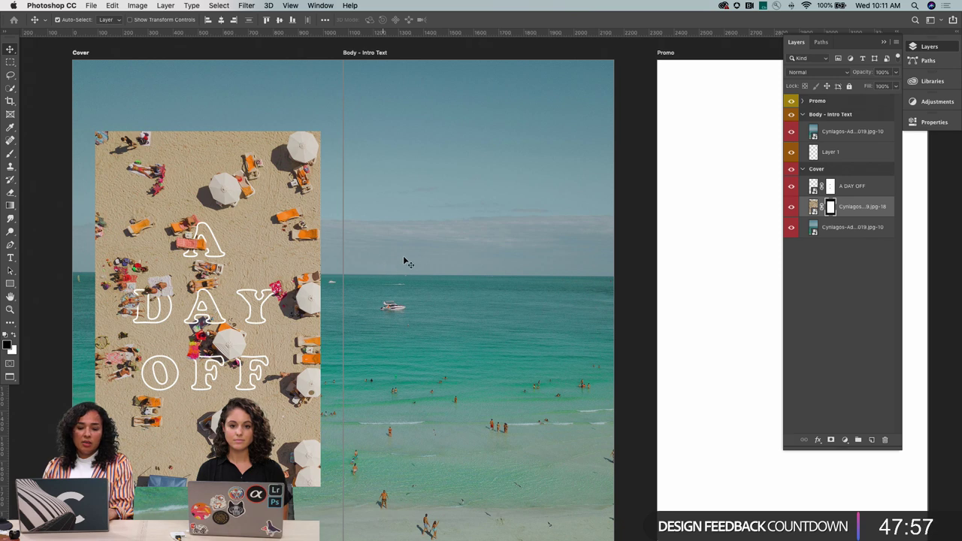
key("z")
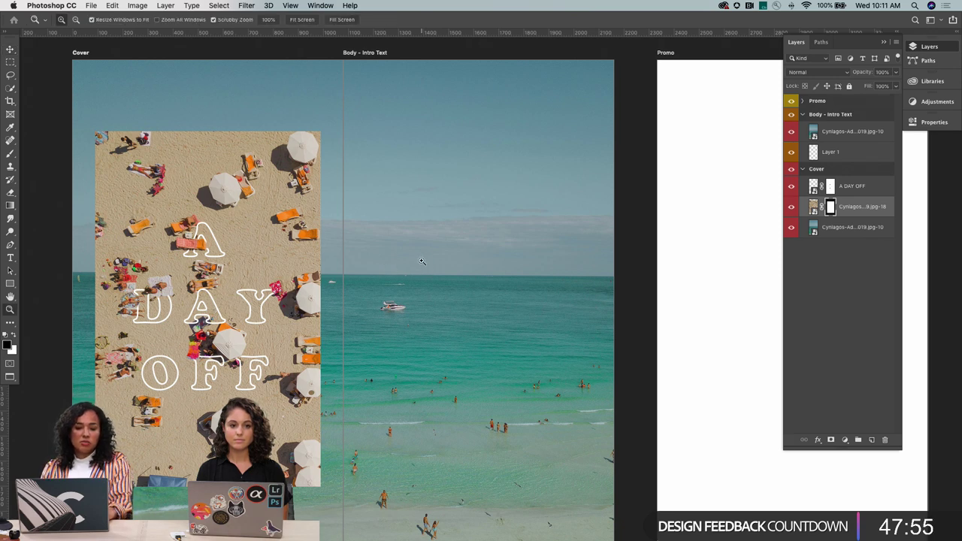
key("v")
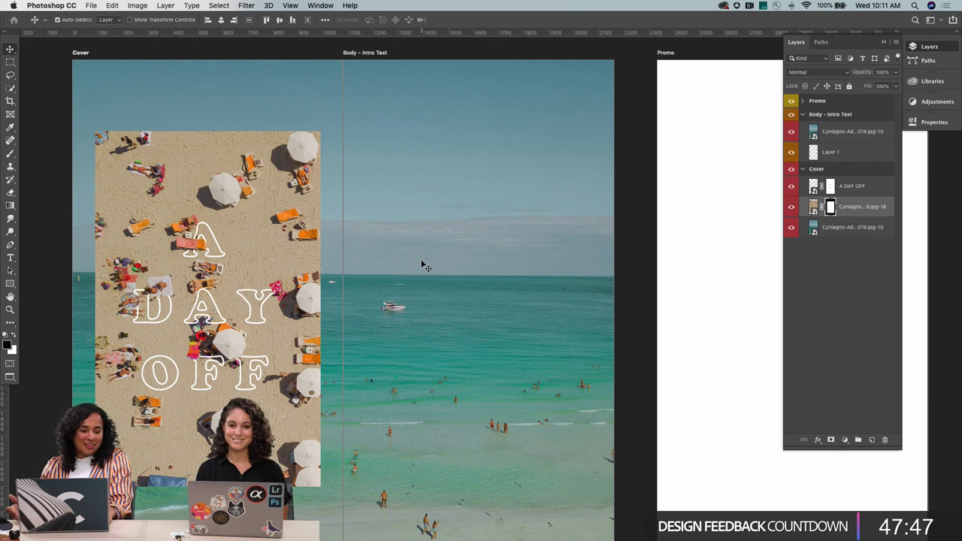
key("z")
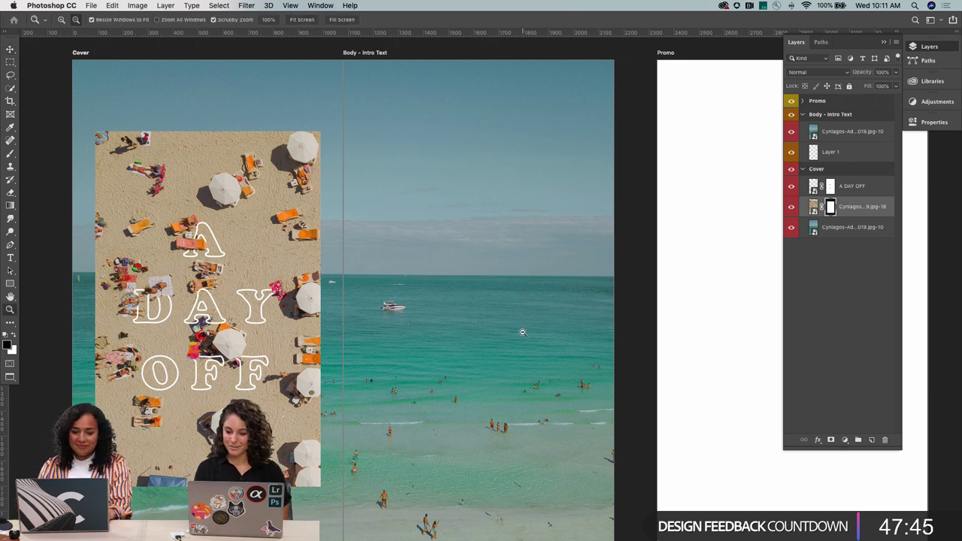
Add a new text layer reading Text in the sky area of the Body - Intro Text artboard
left_click(524, 333, "alt")
scroll(523, 332, "right", 5)
key("v")
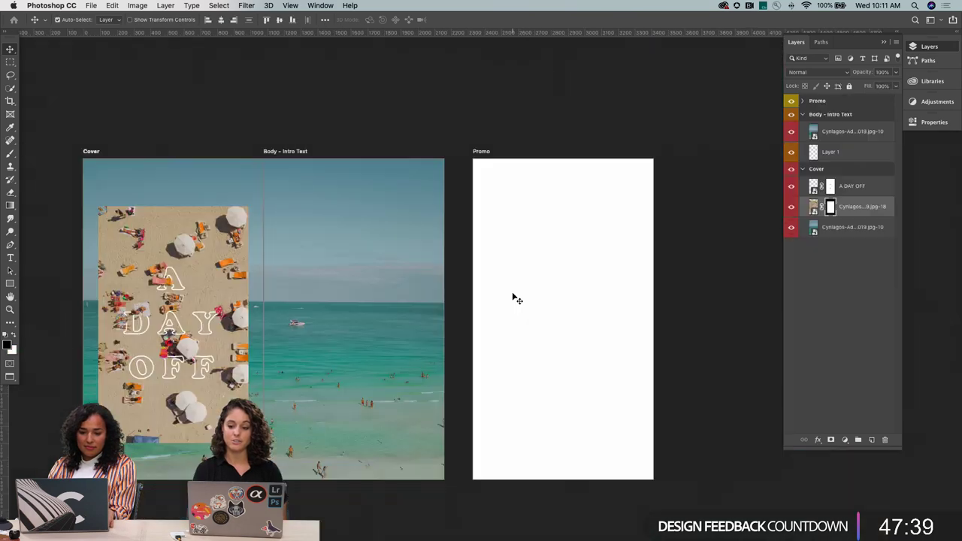
key("t")
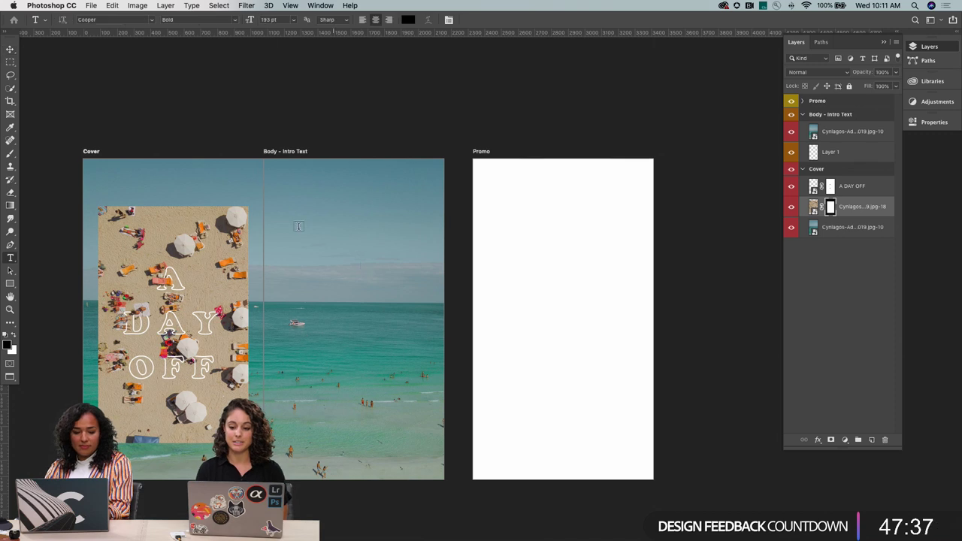
left_click(320, 232)
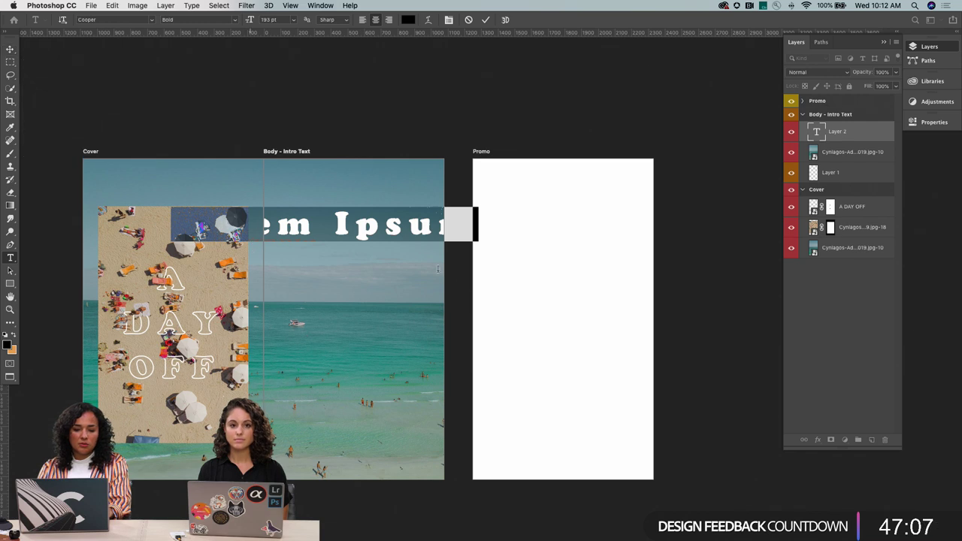
type("Text")
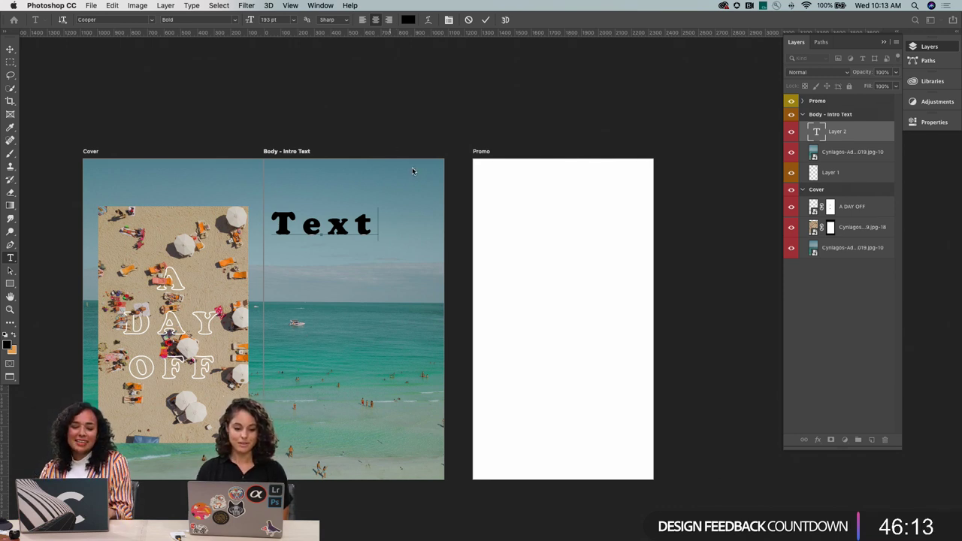
Tighten the letter spacing of the whole word Text on the intro artboard
double_click(276, 218)
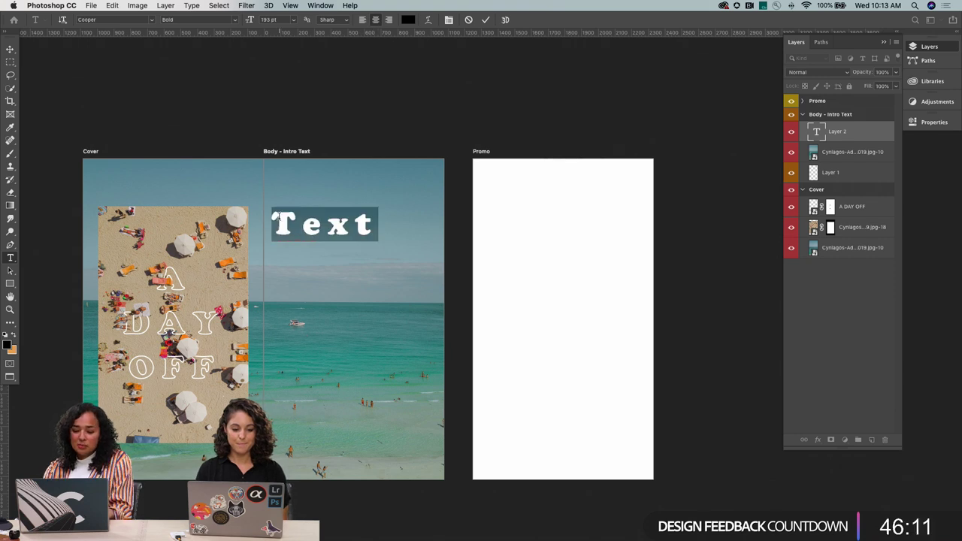
key("alt+Left")
key("alt+Left")
key("alt+Left")
key("alt+Left")
key("alt+Left")
key("alt+Left")
key("alt+Left")
key("alt+Left")
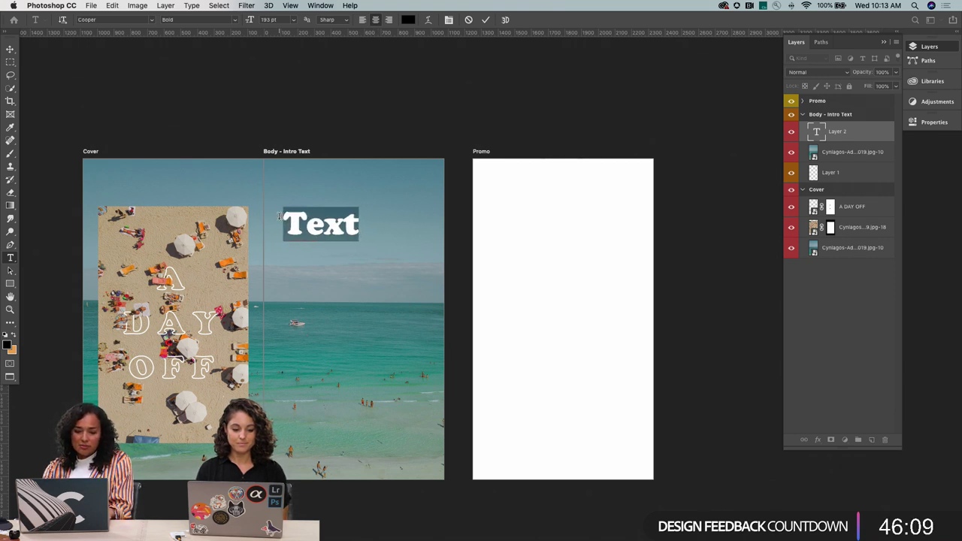
Change the intro text's font to Lemon/Milk Regular
key("super+h")
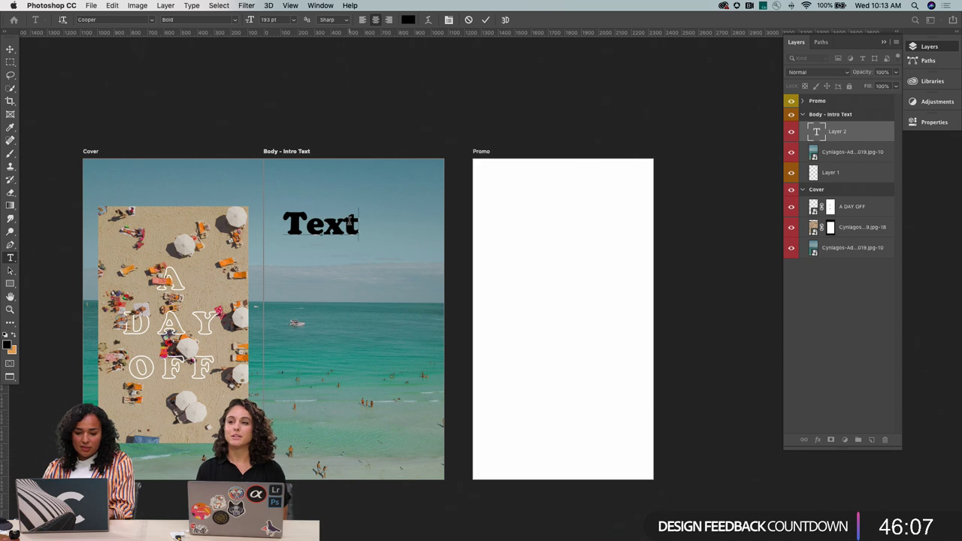
key("super+h")
left_click(117, 20)
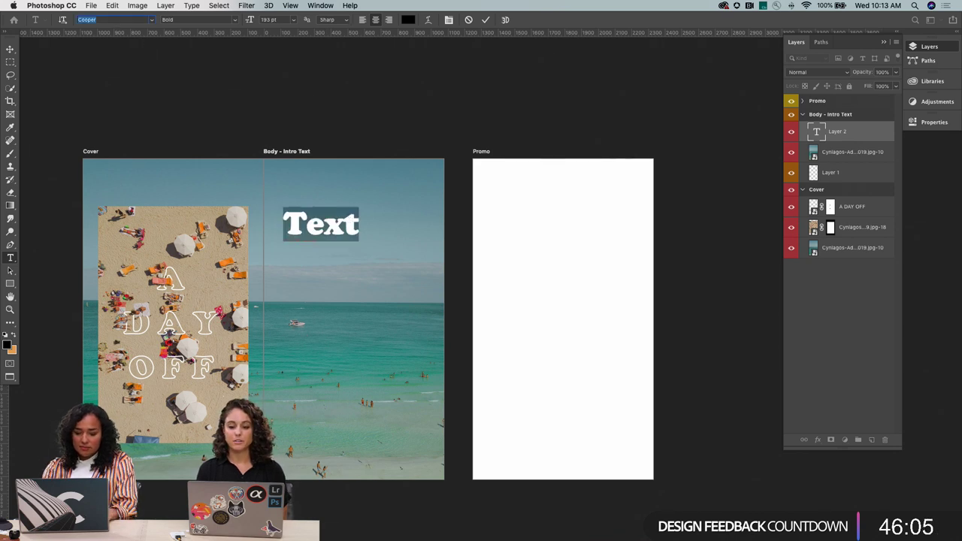
type("lemo")
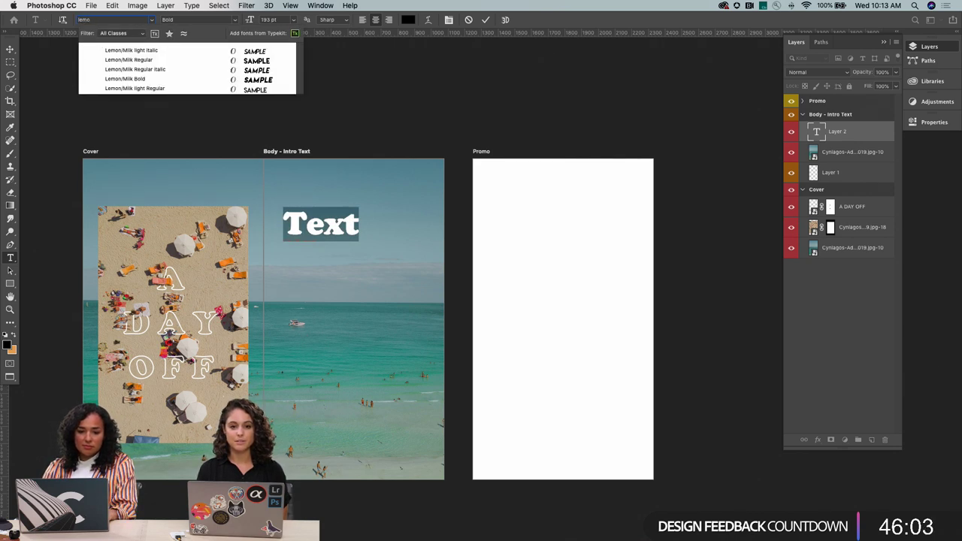
left_click(170, 63)
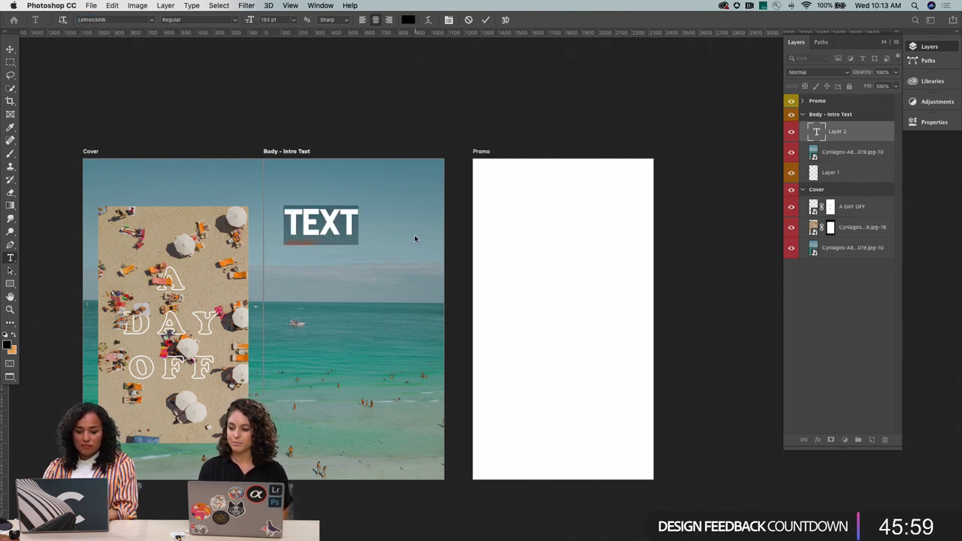
Replace the word with Headline and gradually reduce its font size to 124 pt
type("HEADLINE")
key("ctrl+a")
key("super+shift+comma")
key("super+shift+comma")
key("super+shift+comma")
key("super+shift+comma")
key("super+shift+comma")
key("super+shift+comma")
key("super+shift+comma")
key("super+shift+comma")
key("super+shift+comma")
key("super+shift+comma")
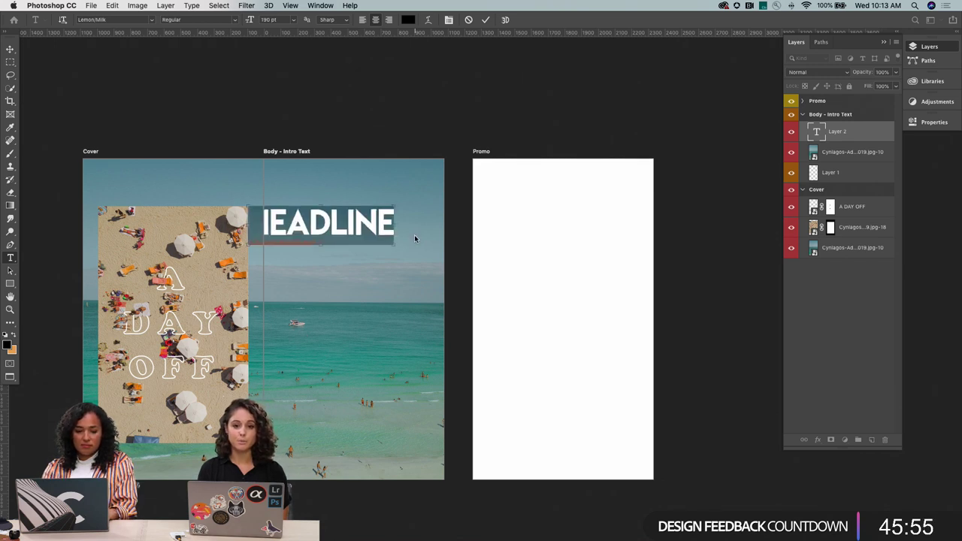
key("super+shift+comma")
key("super+shift+comma")
key("super+shift+comma")
key("super+shift+comma")
key("super+shift+comma")
key("super+shift+comma")
key("super+shift+comma")
key("super+shift+comma")
key("super+shift+comma")
key("super+shift+comma")
key("super+shift+comma")
key("super+shift+comma")
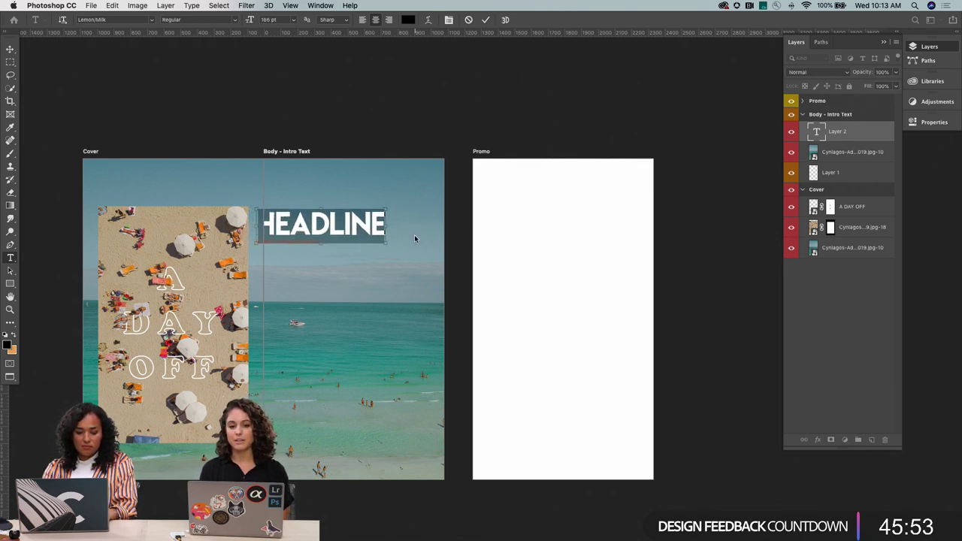
key("super+shift+comma")
key("super+shift+comma")
key("super+shift+comma")
key("super+shift+comma")
key("super+shift+comma")
key("super+shift+comma")
key("super+shift+comma")
key("super+shift+comma")
key("super+shift+comma")
key("super+shift+comma")
key("super+shift+comma")
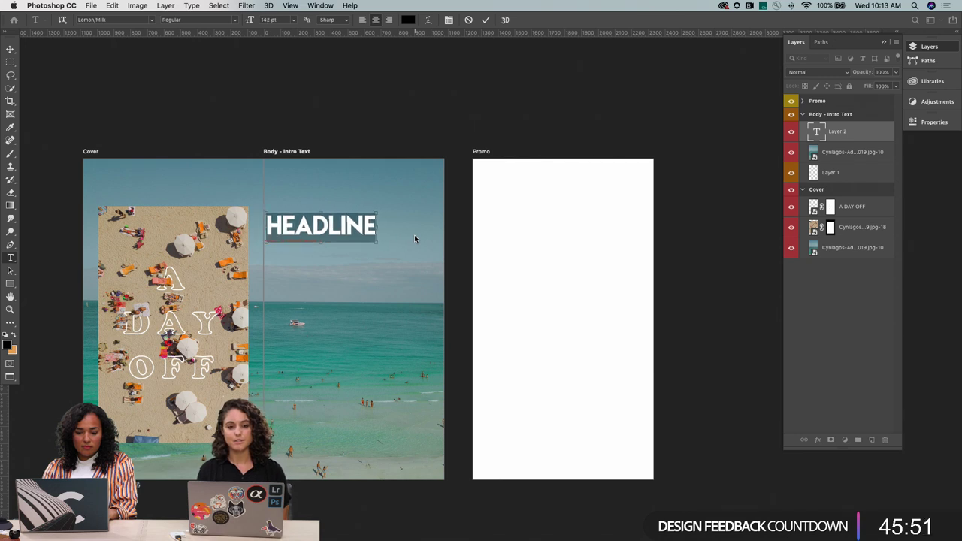
key("super+shift+comma")
key("super+shift+comma")
key("super+shift+comma")
key("super+shift+comma")
key("super+shift+comma")
key("super+shift+comma")
key("super+shift+comma")
key("super+shift+comma")
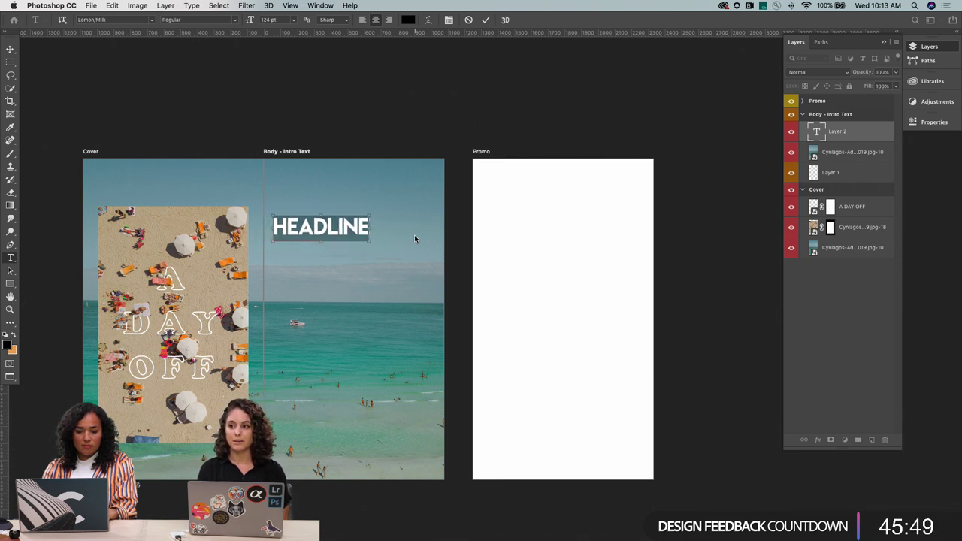
Reduce the headline's font size to 111 pt and widen its letter spacing
key("alt+Right")
key("alt+Right")
key("alt+Right")
key("alt+Right")
key("alt+Right")
key("alt+Right")
key("alt+Right")
key("alt+Right")
key("alt+Right")
key("alt+Right")
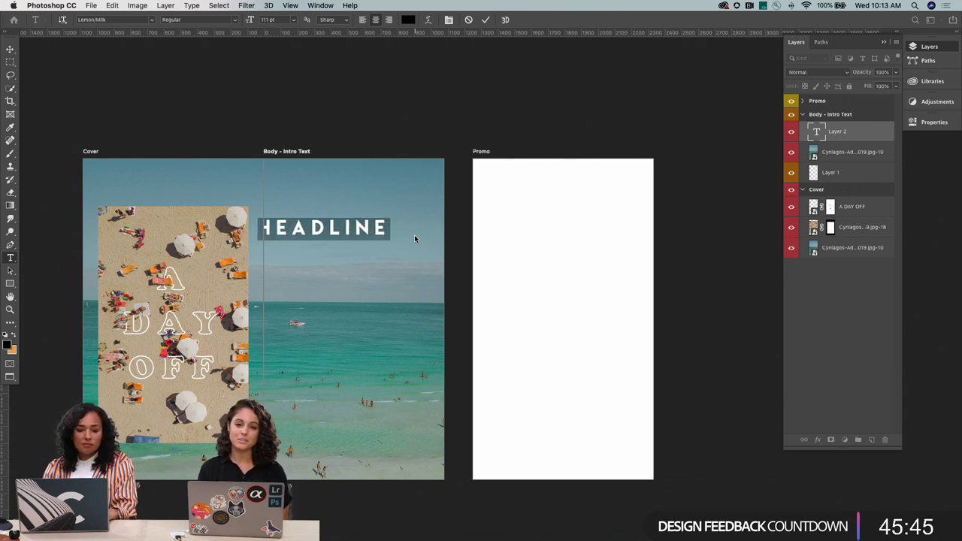
Move the headline fully onto the Body - Intro Text artboard, roughly centred across the sky above the horizon
left_click(10, 49)
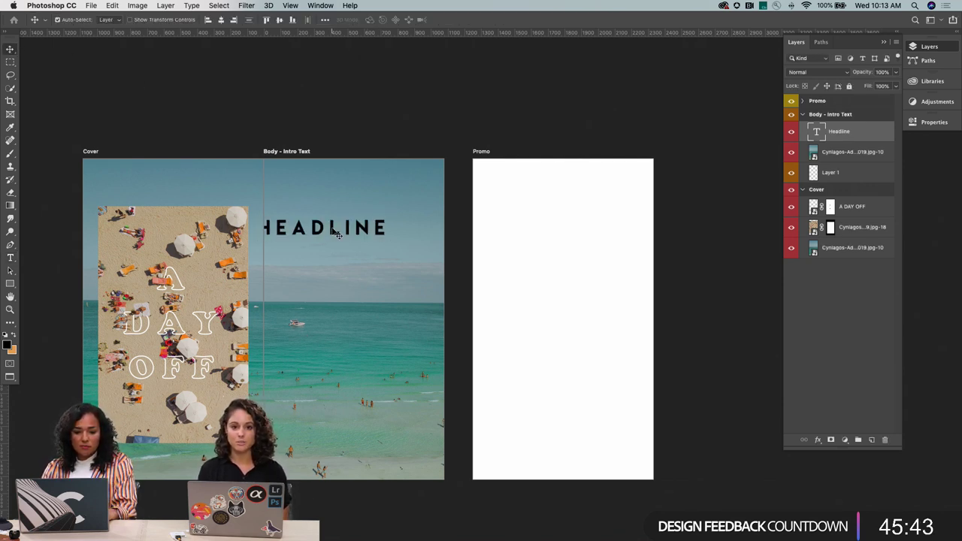
left_click_drag(343, 230, 368, 243)
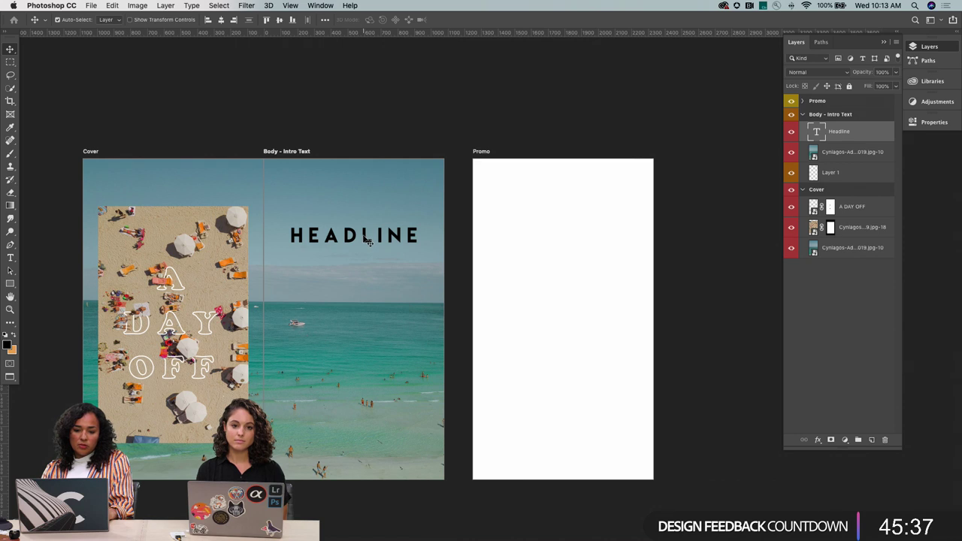
left_click_drag(369, 242, 370, 244)
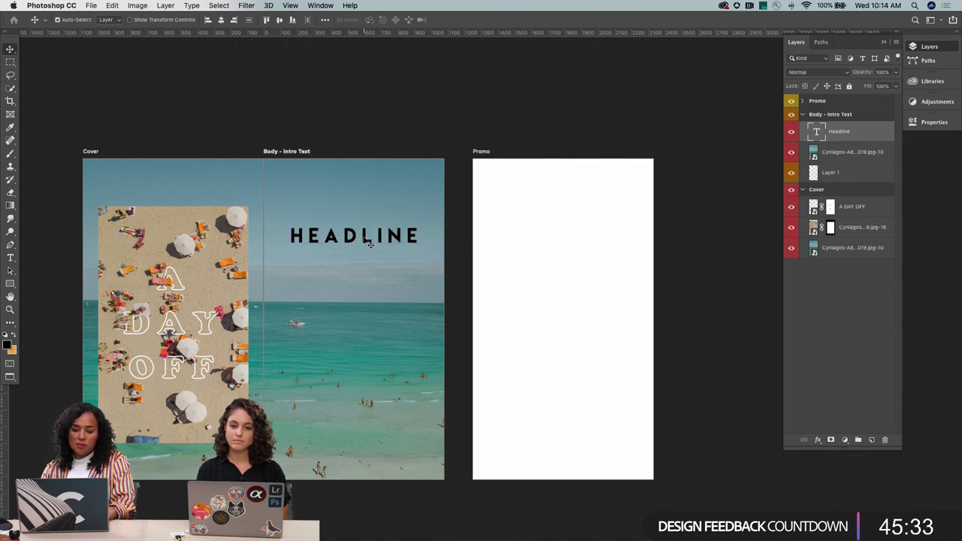
Recolour the whole headline to white (ffffff) and commit the text
double_click(369, 243)
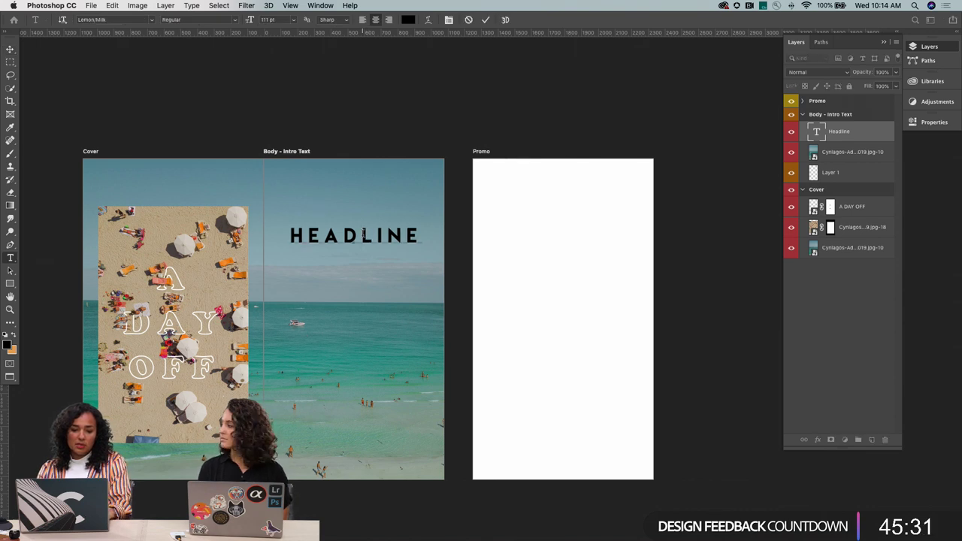
double_click(363, 235)
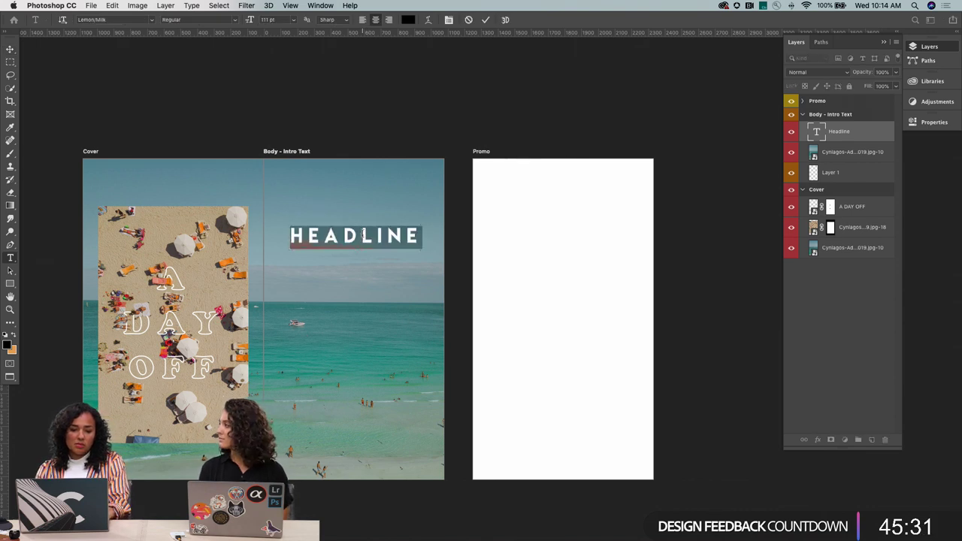
left_click(14, 335)
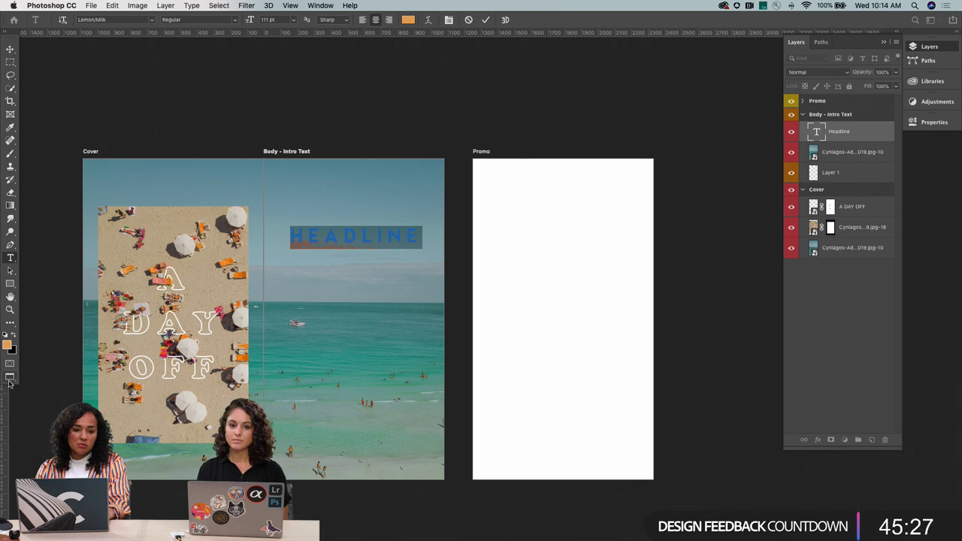
left_click(8, 345)
left_click(641, 367)
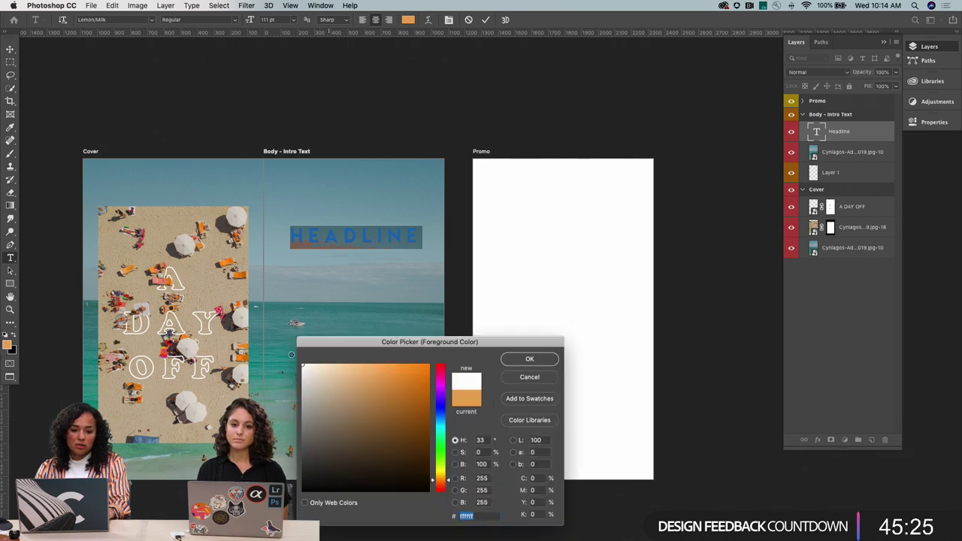
left_click(528, 360)
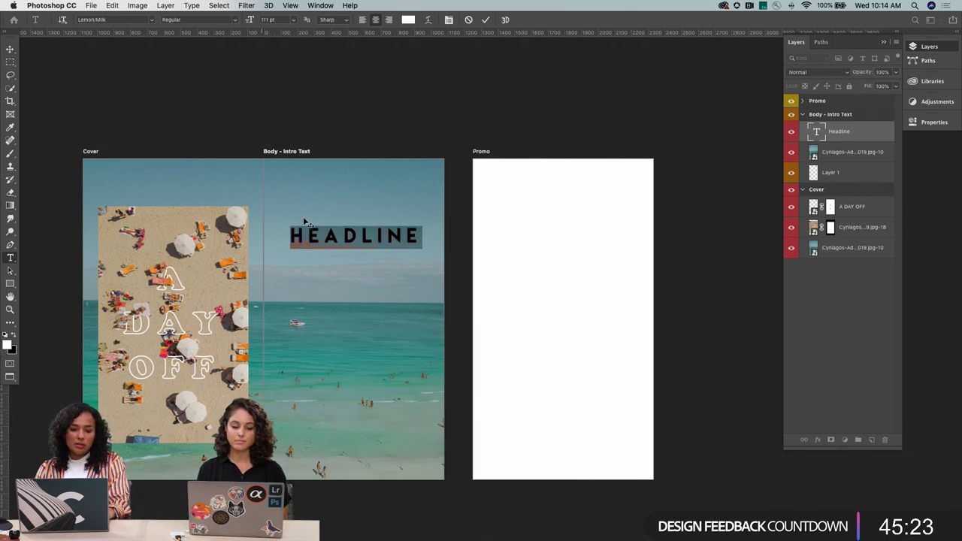
key("ctrl+Return")
left_click(13, 52)
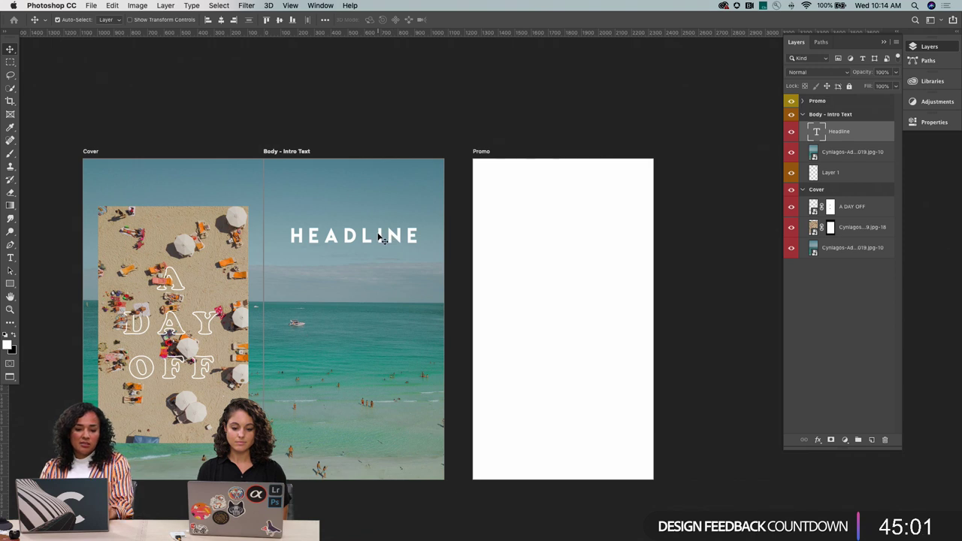
Reopen the headline for editing and select its whole word
key("t")
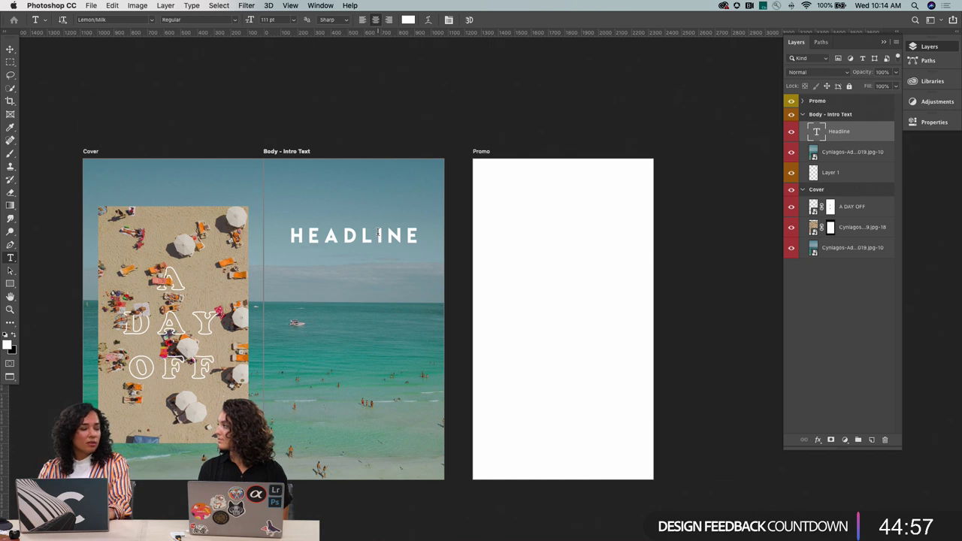
left_click(380, 236)
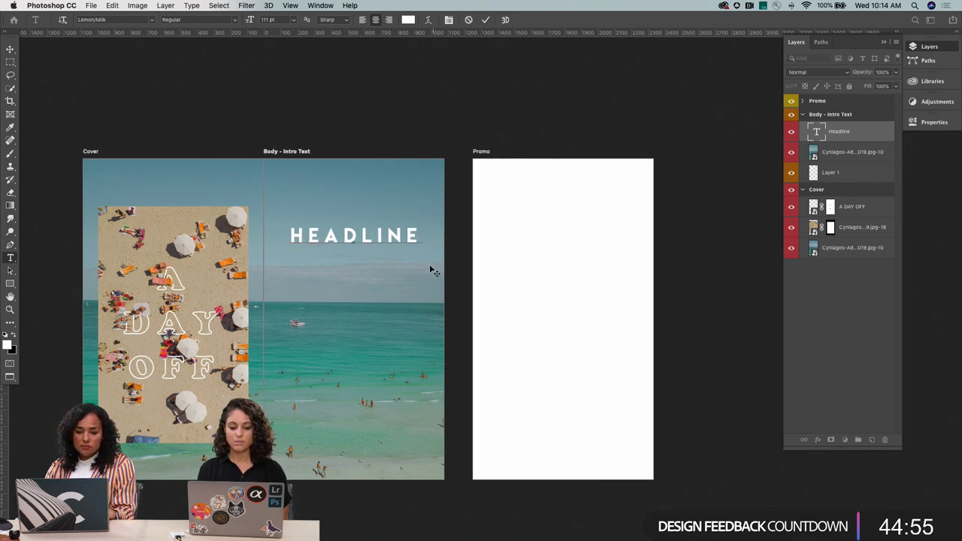
double_click(422, 237)
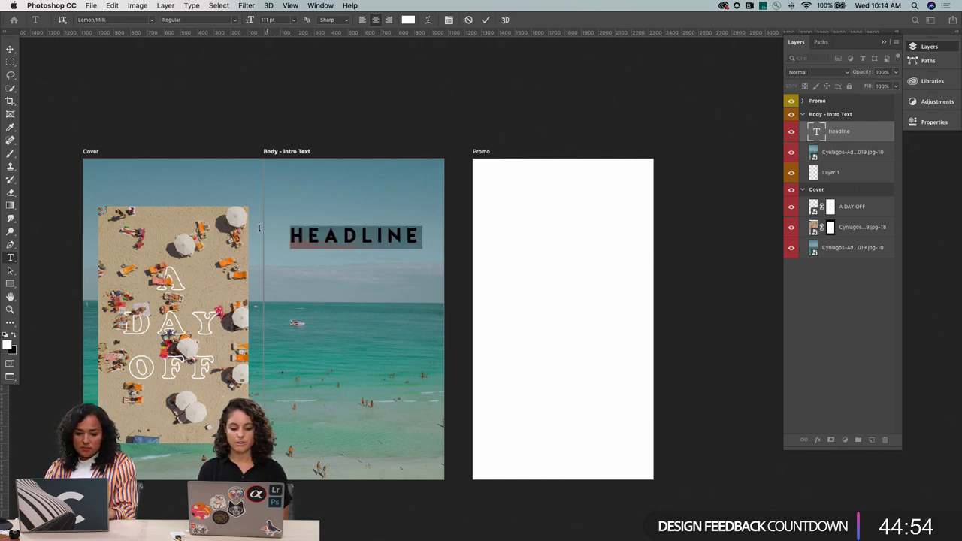
Duplicate the HEADLINE text just below itself on the Body - Intro Text artboard and change the copy to "INSPIRING INTRO"
left_click(11, 49)
left_click_drag(357, 243, 350, 268, "alt")
double_click(350, 268)
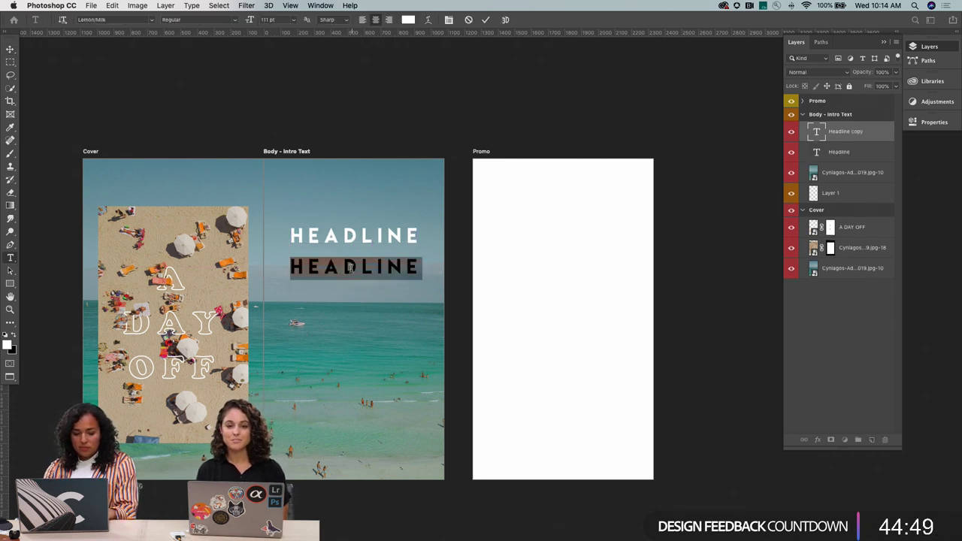
type("INSPI")
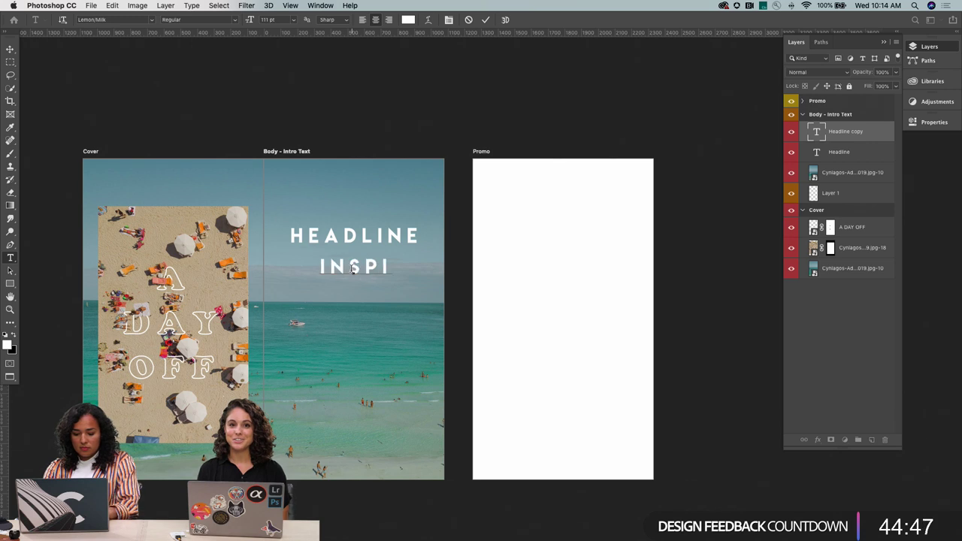
type("RING")
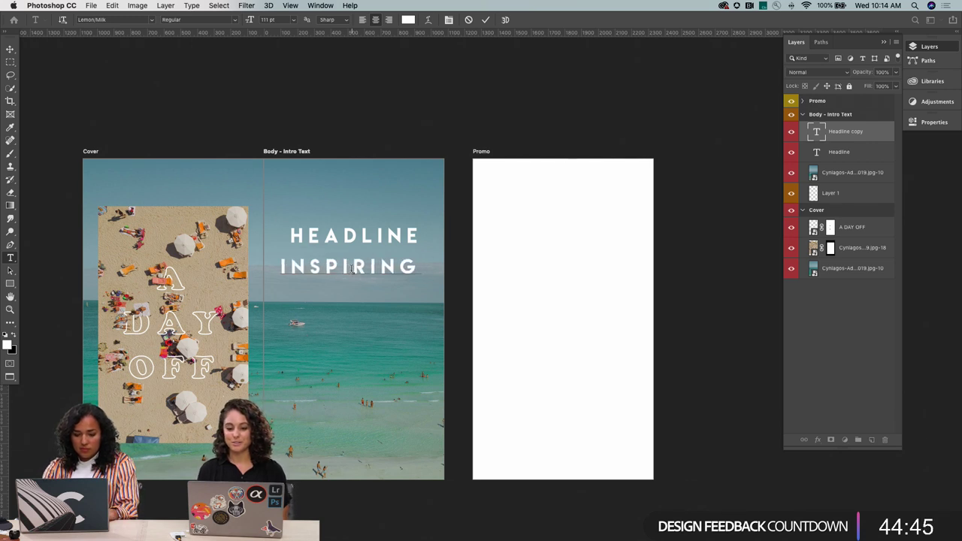
type(" INTRO")
Reduce the font size of the INSPIRING INTRO text until the line is as wide as HEADLINE above it
key("ctrl+a")
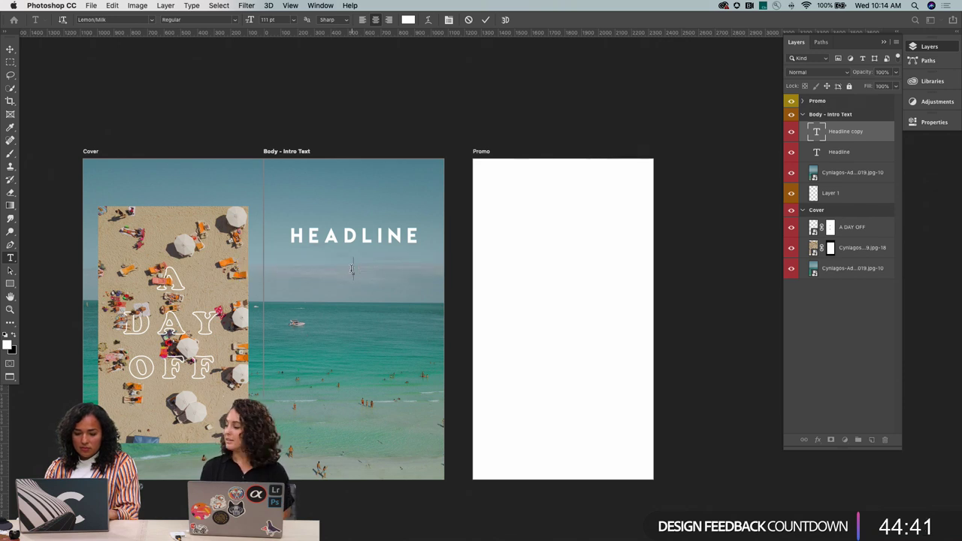
key("super+shift+comma")
key("super+shift+comma")
key("super+shift+comma")
key("super+shift+comma")
key("super+shift+comma")
key("super+shift+comma")
key("super+shift+comma")
key("super+shift+comma")
key("super+shift+comma")
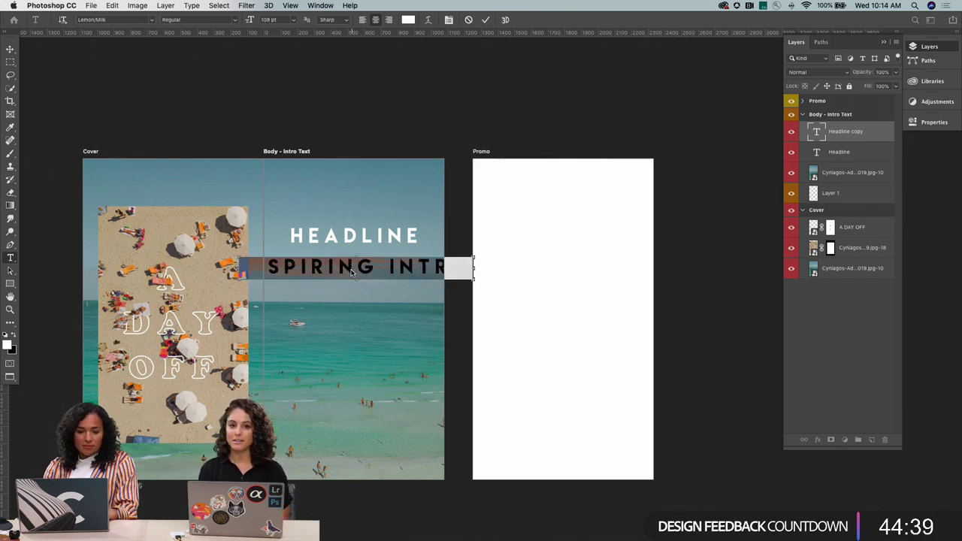
key("super+shift+comma")
key("super+shift+comma")
key("super+shift+comma")
key("super+shift+comma")
key("super+shift+comma")
key("super+shift+comma")
key("super+shift+comma")
key("super+shift+comma")
key("super+shift+comma")
key("super+shift+comma")
key("super+shift+comma")
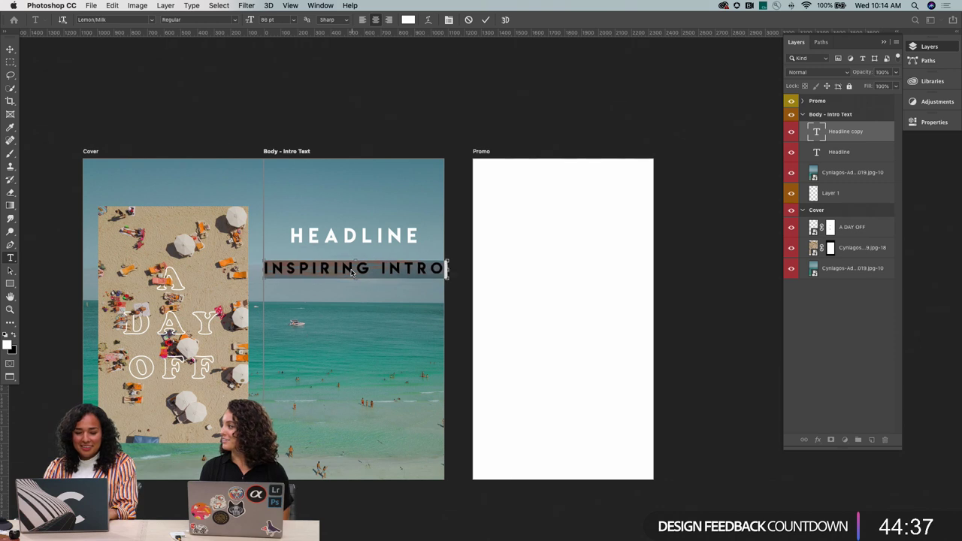
key("super+shift+comma")
key("super+shift+comma")
key("super+shift+comma")
key("super+shift+comma")
key("super+shift+comma")
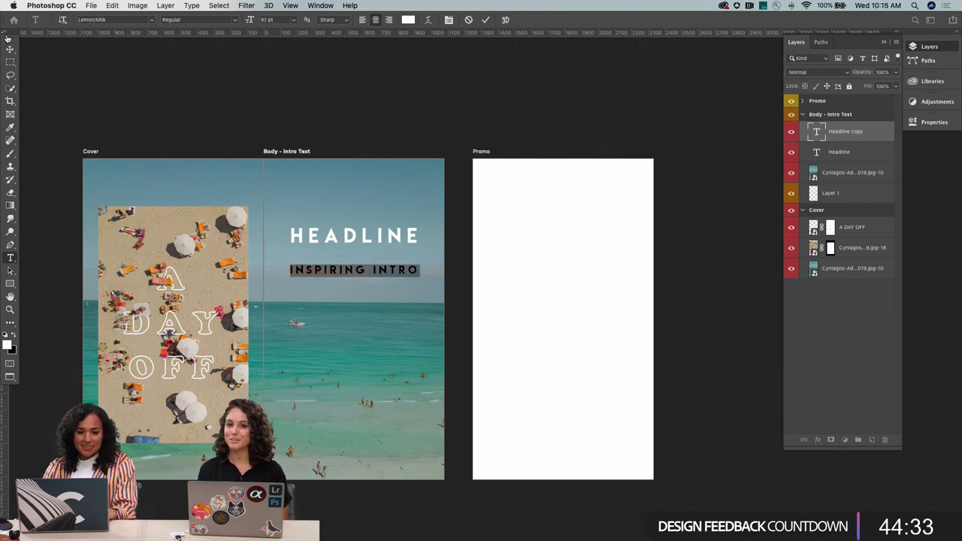
key("super+Return")
Move the HEADLINE text down so it sits close above INSPIRING INTRO
right_click(408, 244)
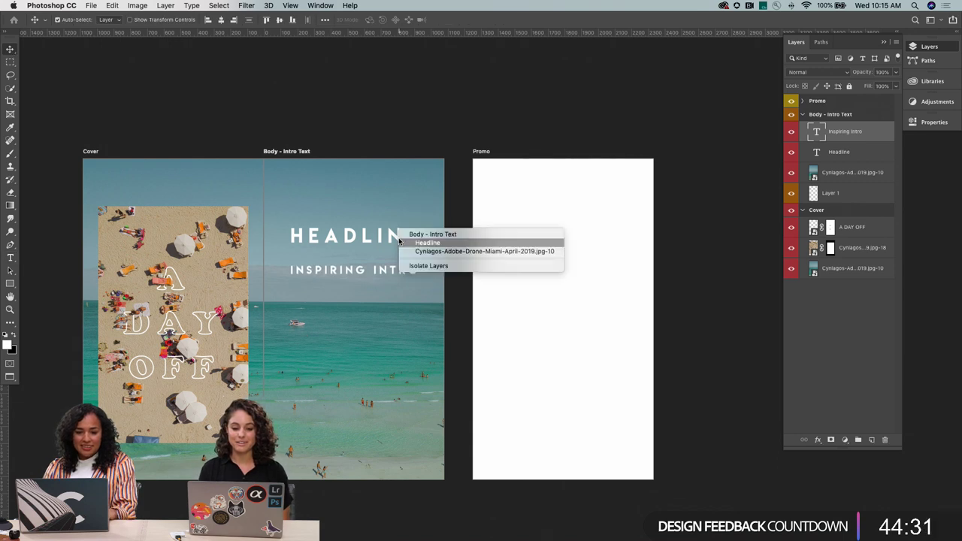
left_click(409, 243)
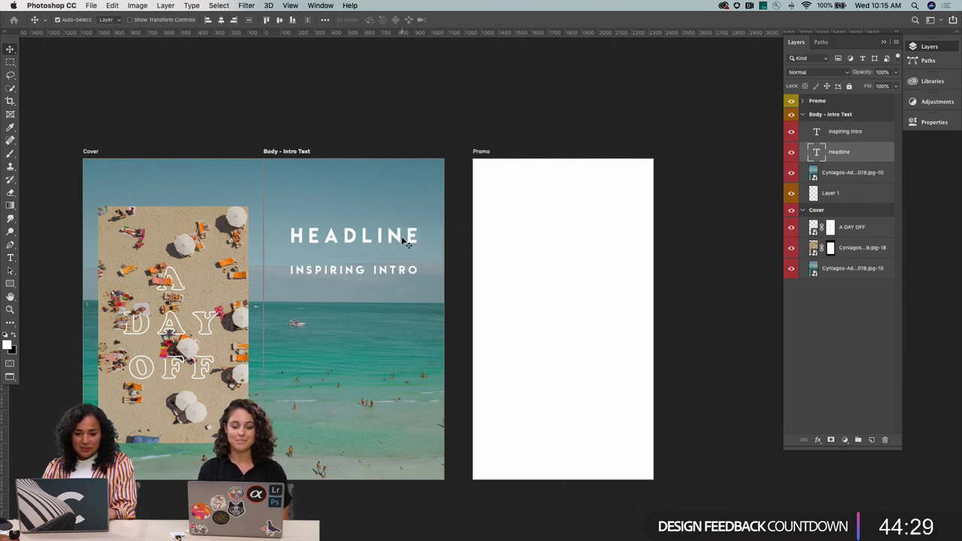
left_click_drag(406, 241, 404, 252)
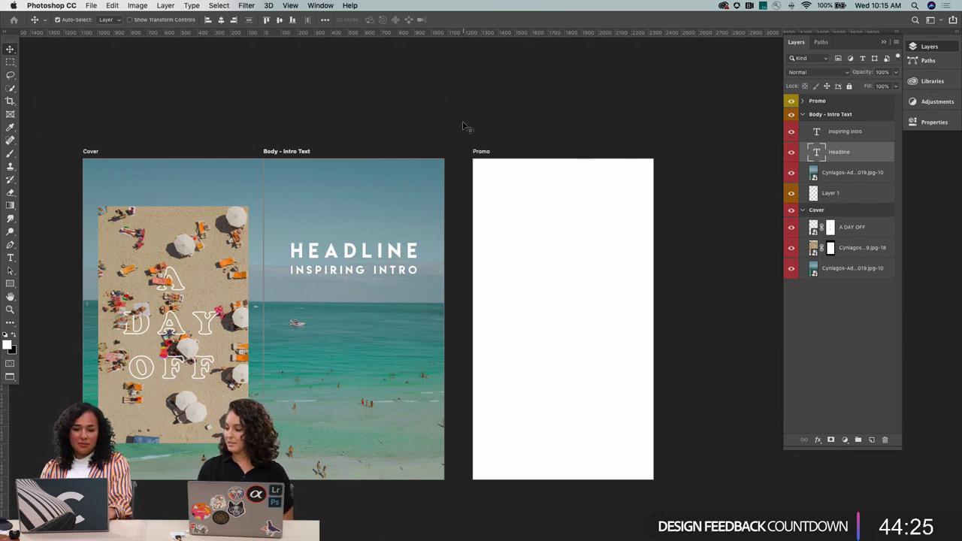
Select the blank Promo artboard
key("super")
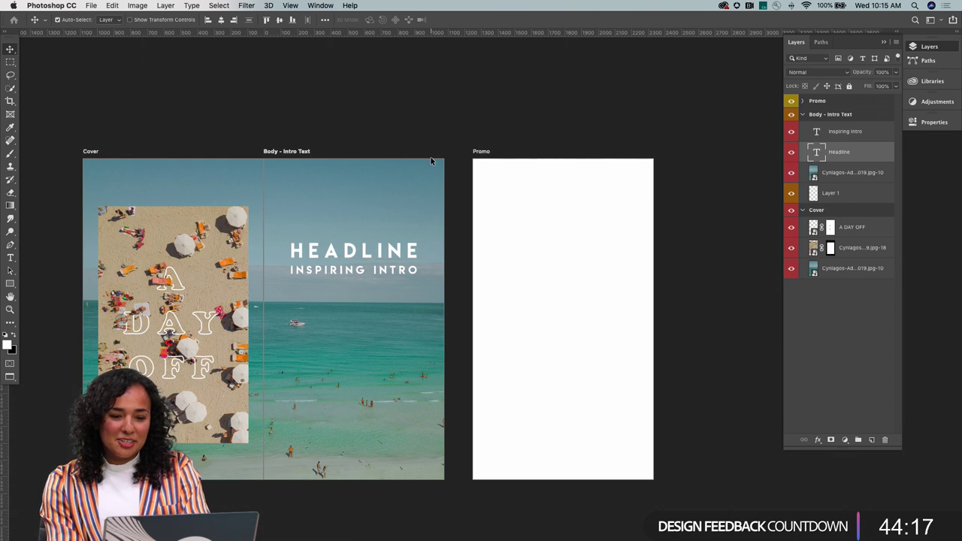
left_click(509, 164)
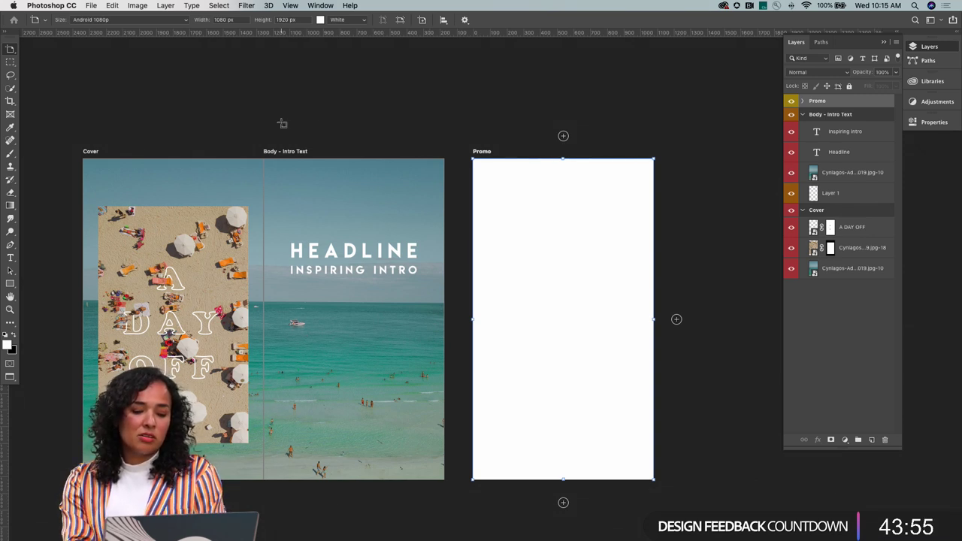
key("v")
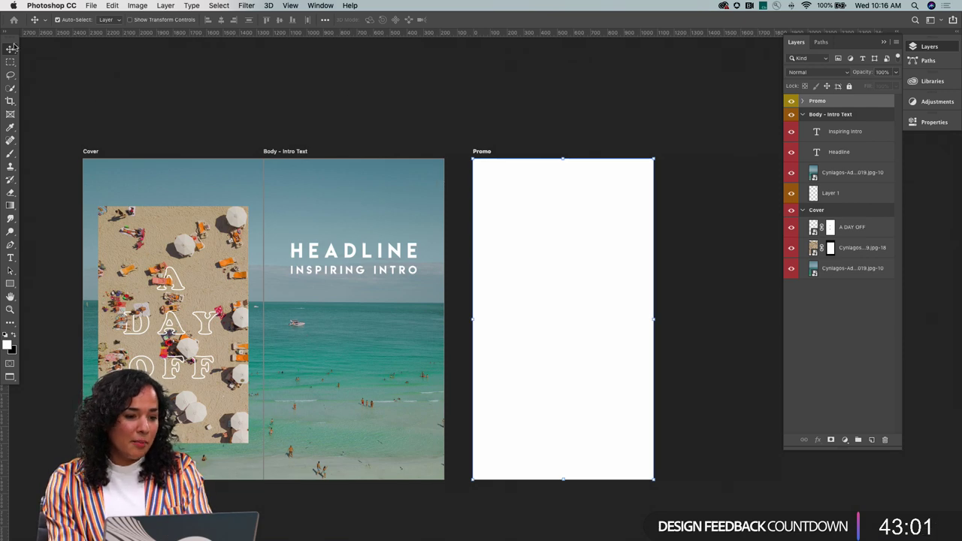
key("z")
left_click(390, 276)
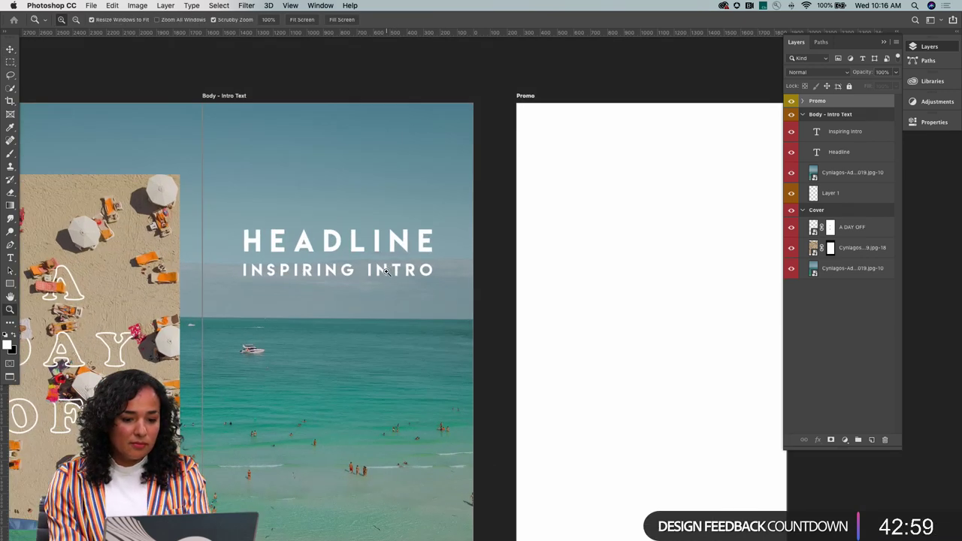
Examine the Part2 text layout and the website promo artboard in the other open document as a reference
key("ctrl+Tab")
scroll(707, 315, "right", 5)
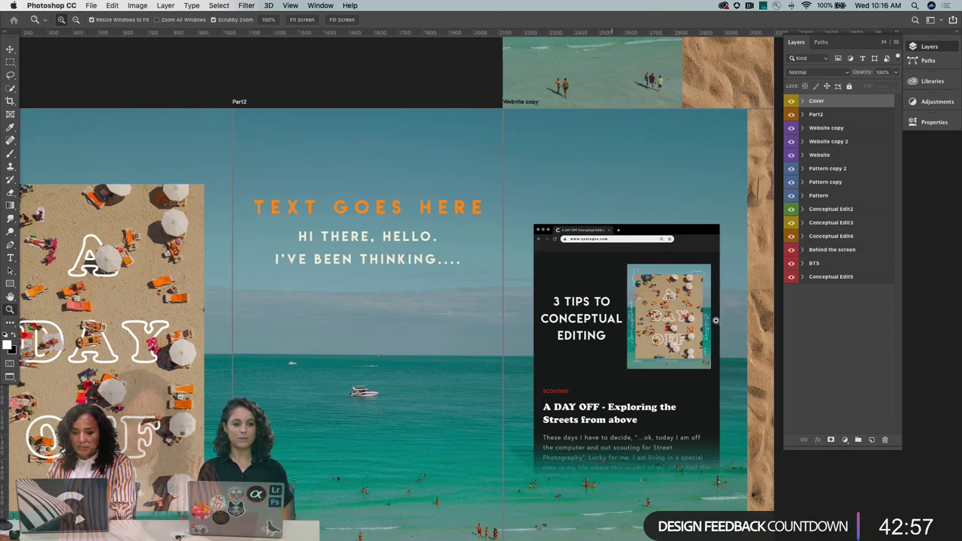
key("v")
scroll(718, 325, "up", 5)
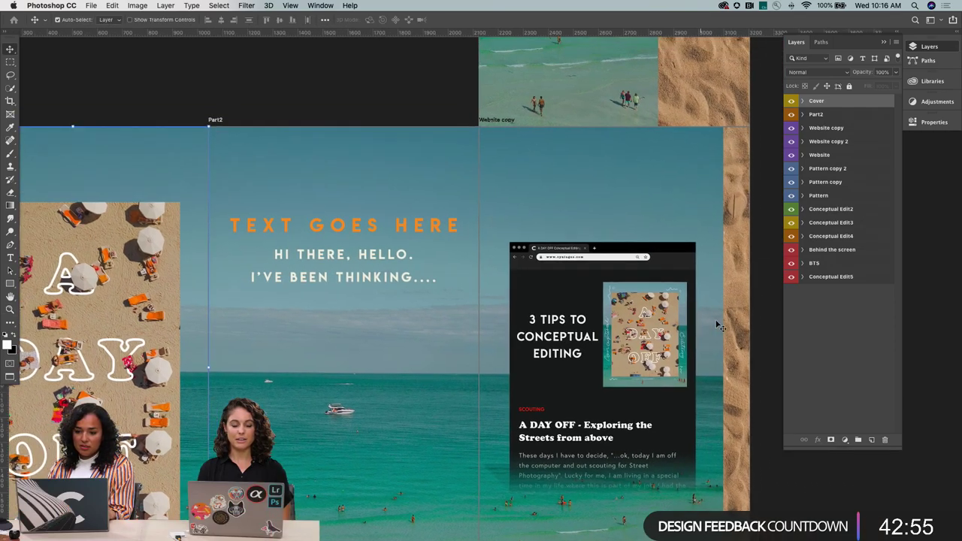
scroll(718, 324, "down", 3)
scroll(720, 326, "down", 2)
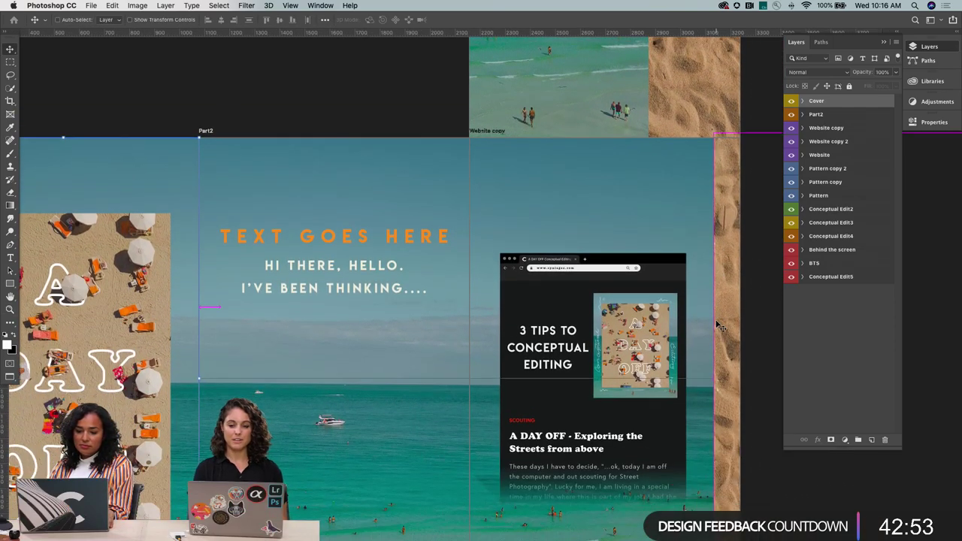
key("super+Tab")
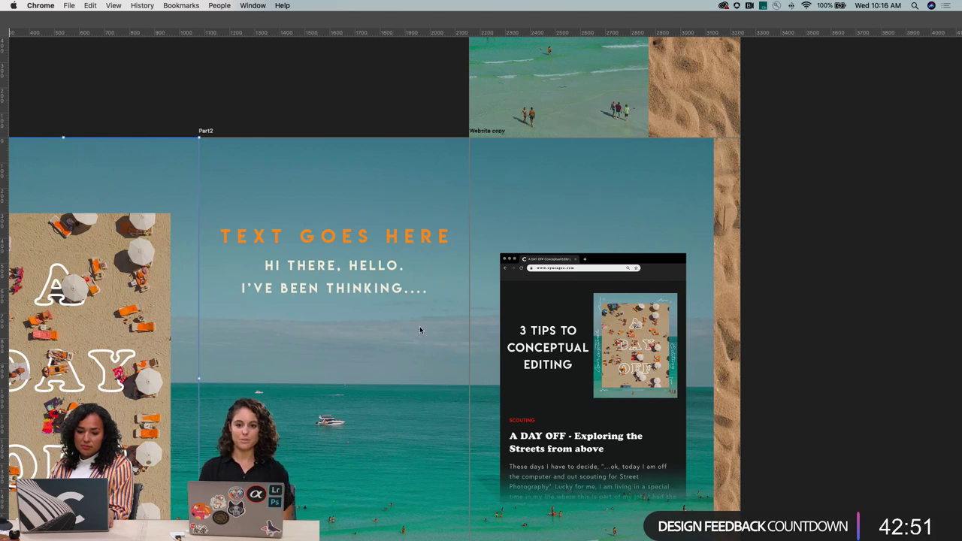
key("super+Tab")
key("ctrl+Tab")
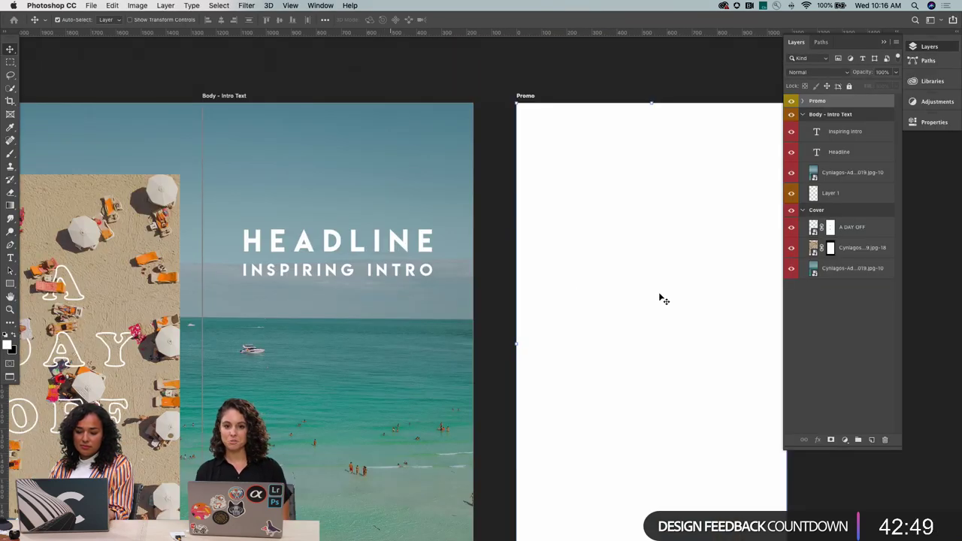
Duplicate the Cover artboard's ocean photo layer into the Promo artboard as its background
scroll(645, 292, "right", 3)
left_click_drag(863, 274, 835, 102)
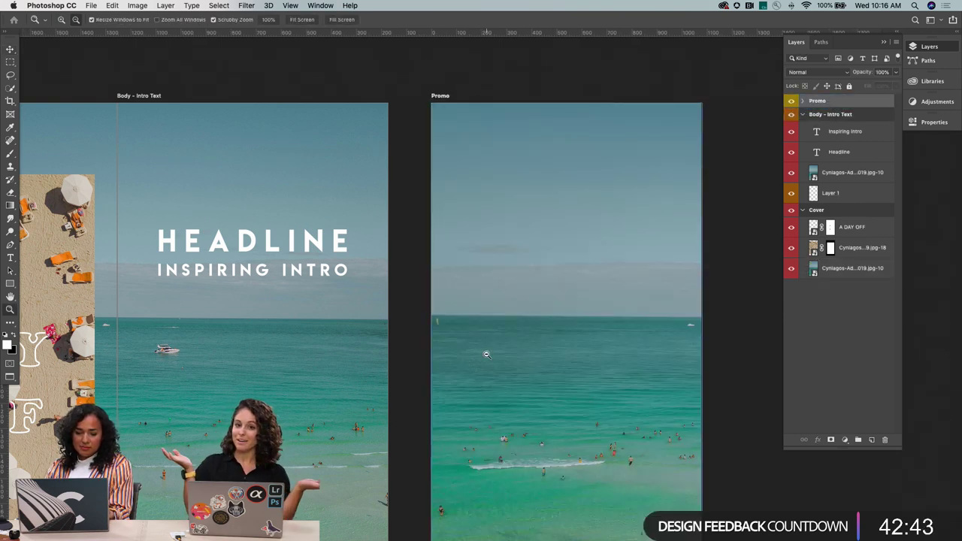
scroll(512, 322, "down", 2)
scroll(490, 327, "right", 1)
scroll(490, 327, "right", 2)
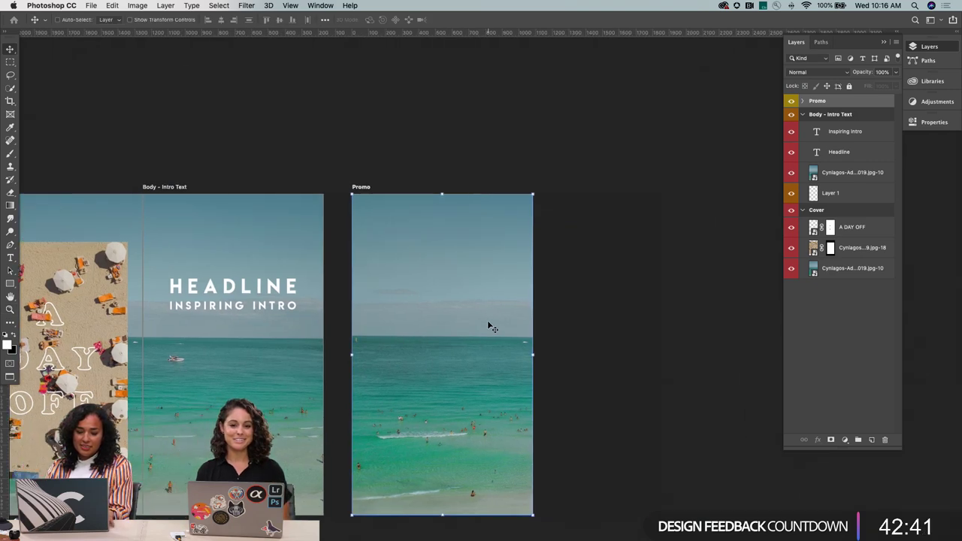
Switch to the Images folder in Finder and place Screen Shot 2019-07-02 at 4.02.07 PM.png centred on the Promo artboard at 100% scale
key("super+Tab")
key("super+Tab")
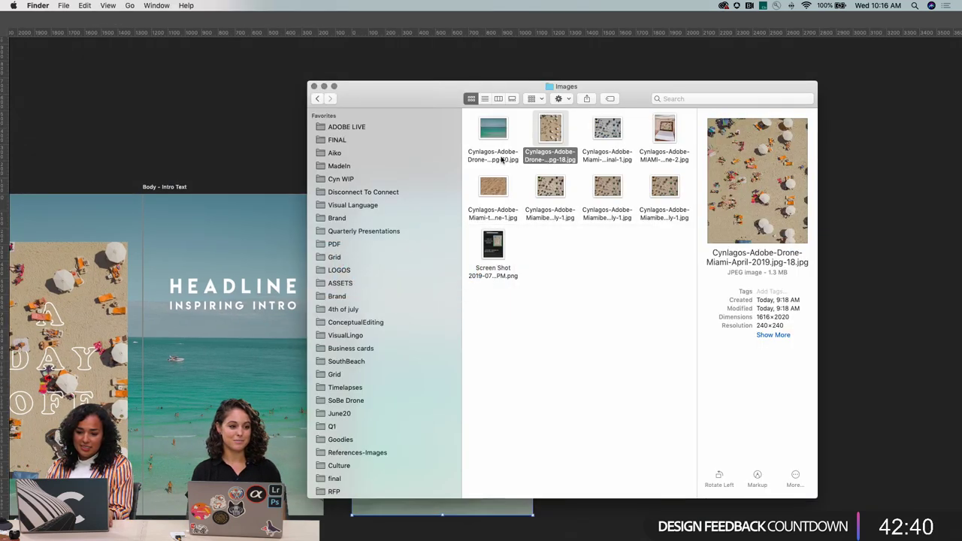
left_click(494, 240)
key("space")
key("space")
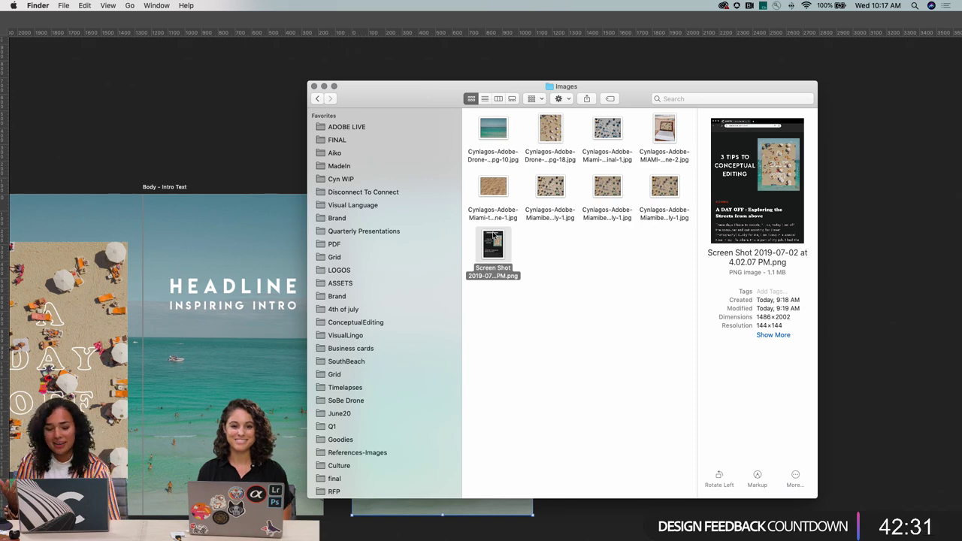
left_click_drag(406, 89, 573, 60)
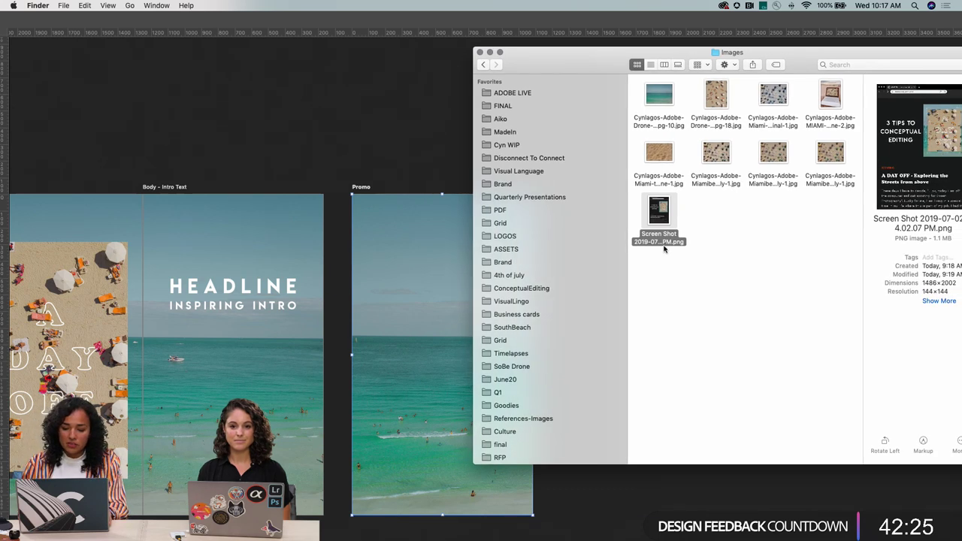
left_click_drag(661, 216, 402, 332)
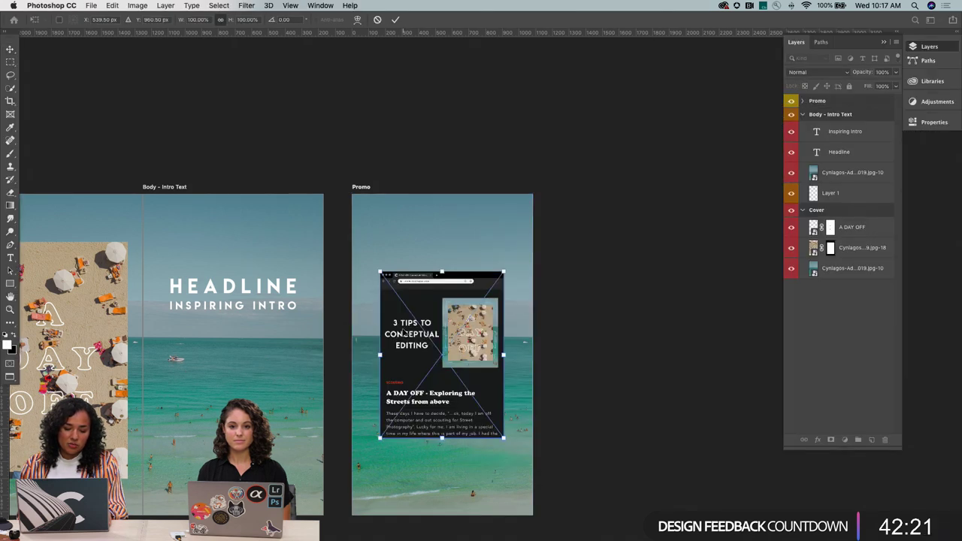
key("Return")
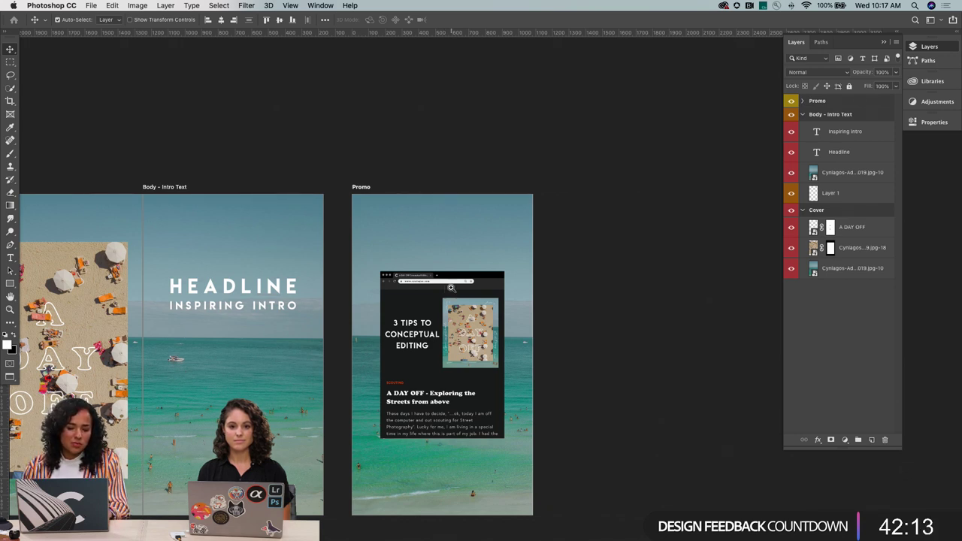
Select the website screenshot's layer on the Promo artboard, and hide and reshow it
key("z")
key("v")
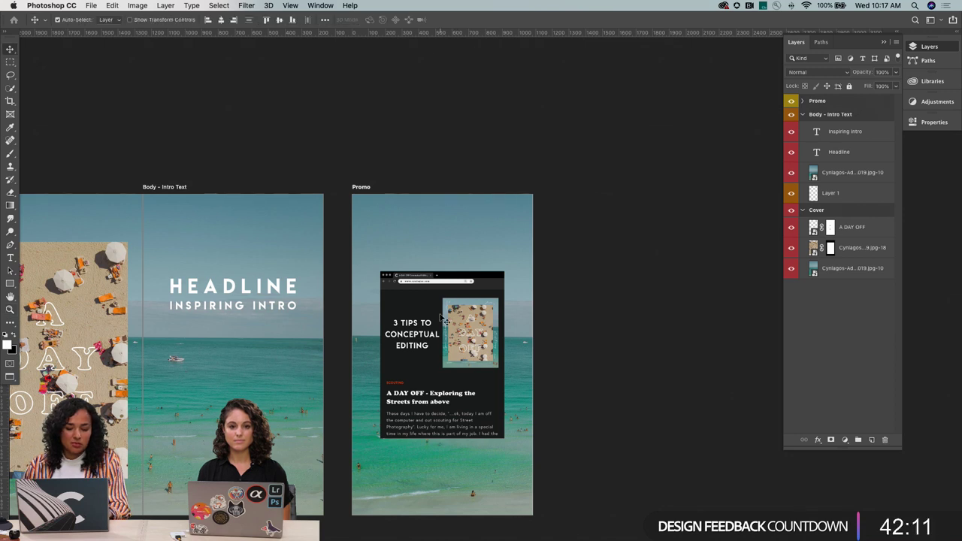
right_click(482, 280)
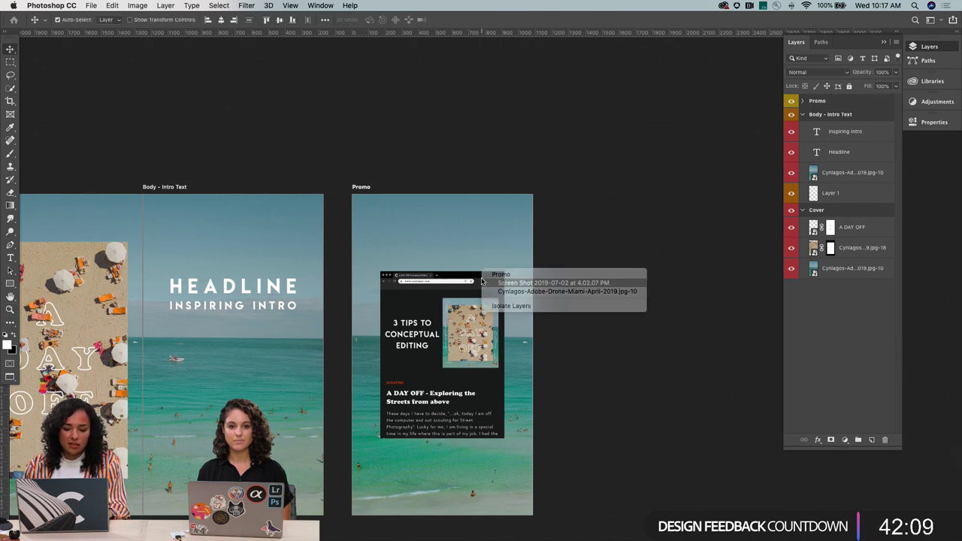
left_click(483, 283)
left_click(791, 118)
left_click(791, 119)
Examine the placed website screenshot up close and within the whole Promo artboard
key("z")
left_click(426, 355)
left_click(425, 355)
key("v")
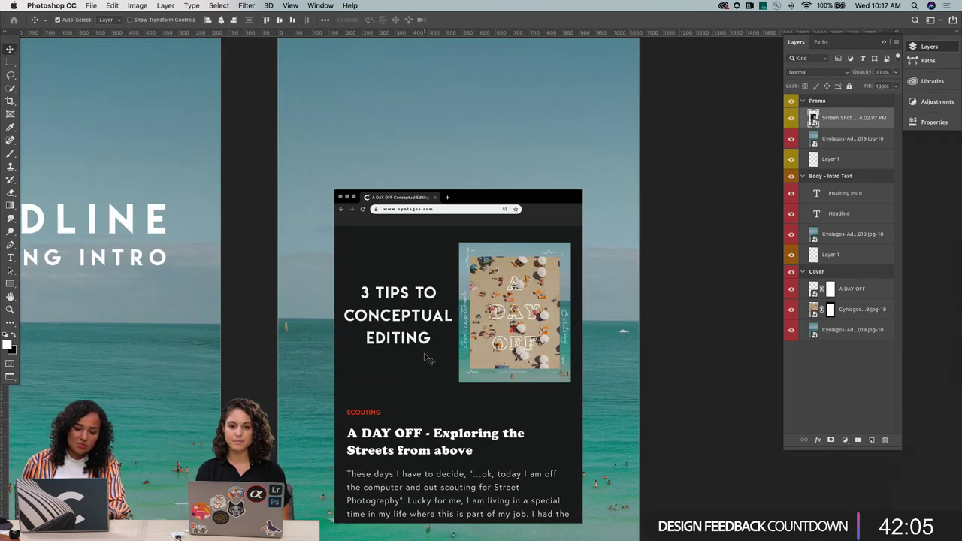
scroll(427, 358, "down", 5)
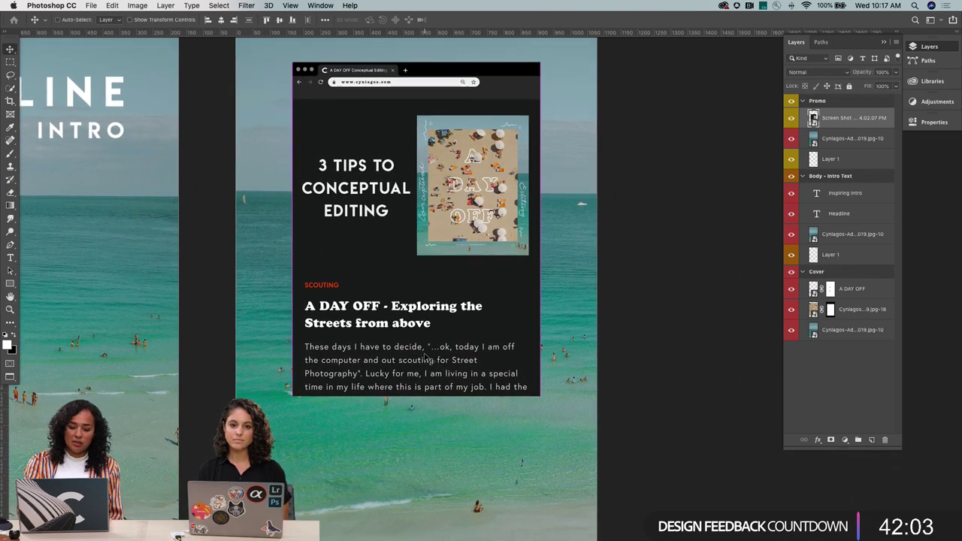
key("super+minus")
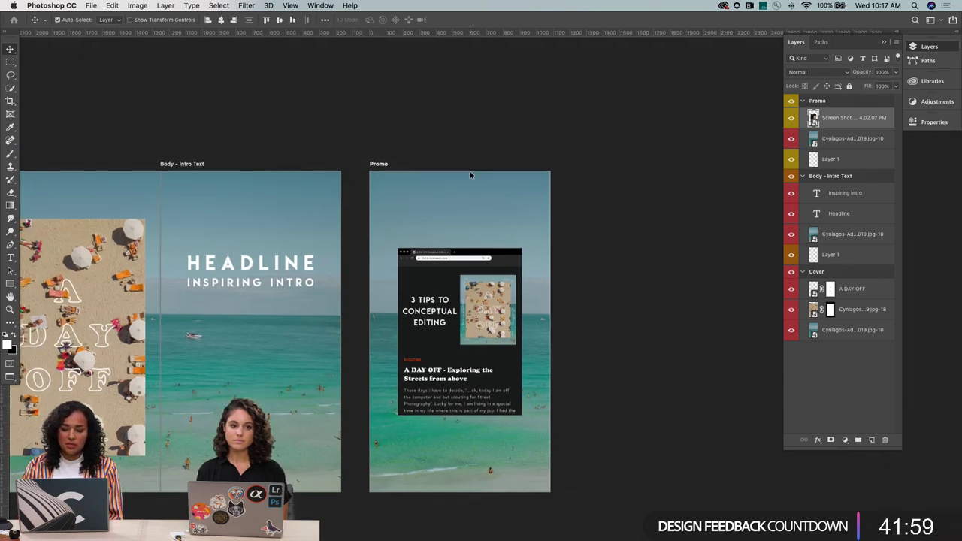
Reselect the website screenshot's layer inside the Promo artboard after selecting the artboard itself
key("shift+v")
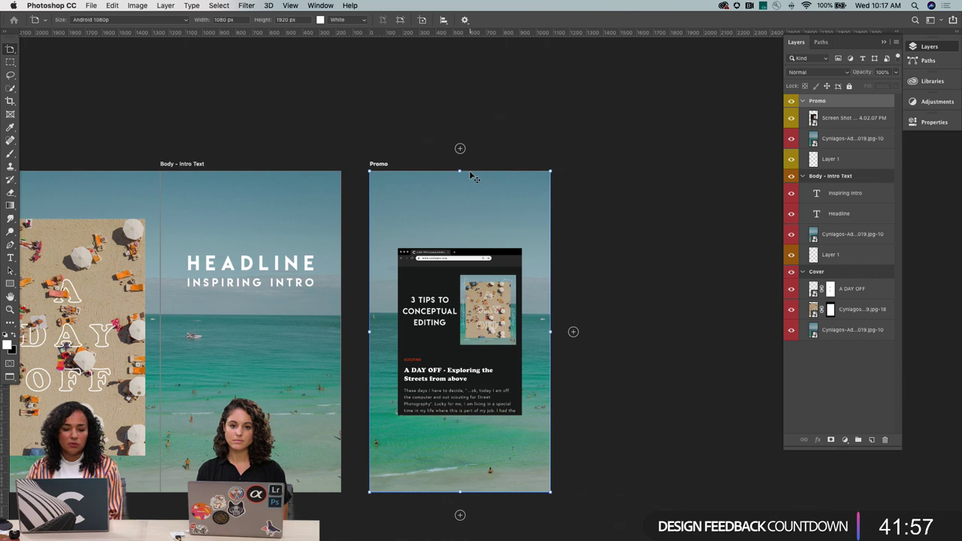
left_click(835, 120)
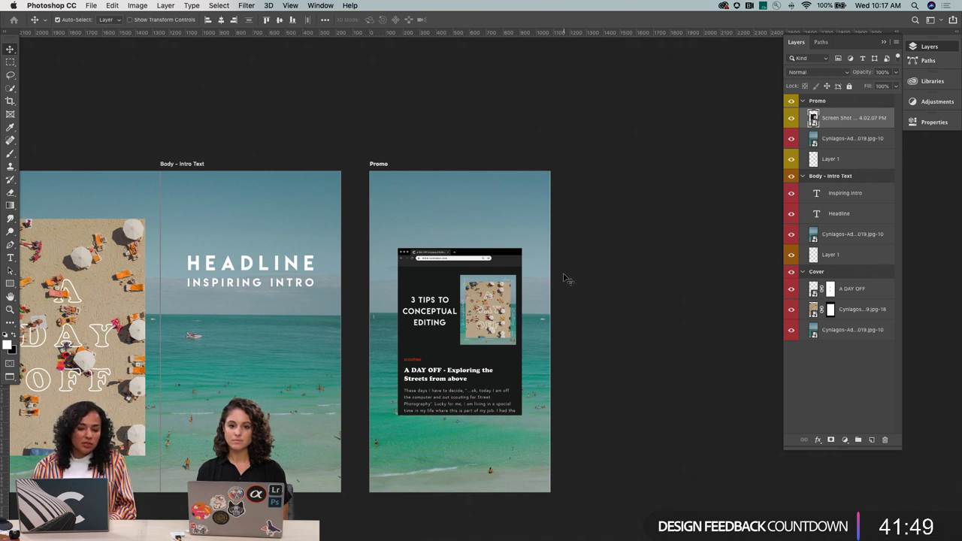
key("z")
left_click(465, 334)
key("v")
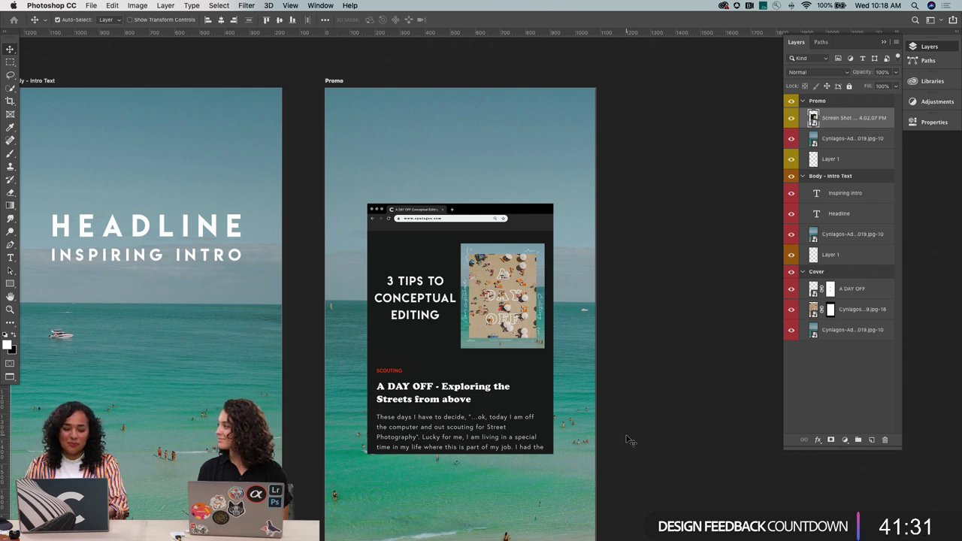
key("z")
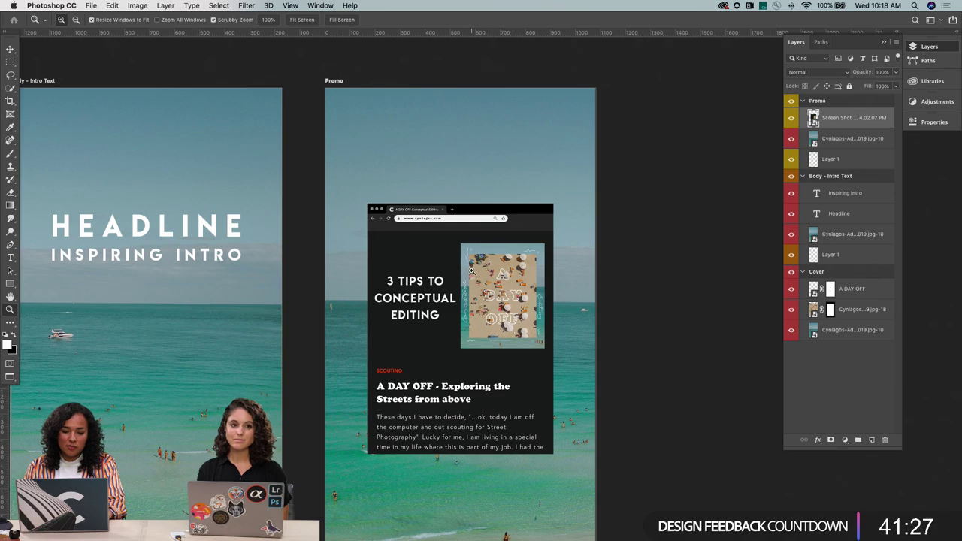
Add a layer mask to the website screenshot on the Promo artboard
left_click(447, 225)
left_click(447, 225)
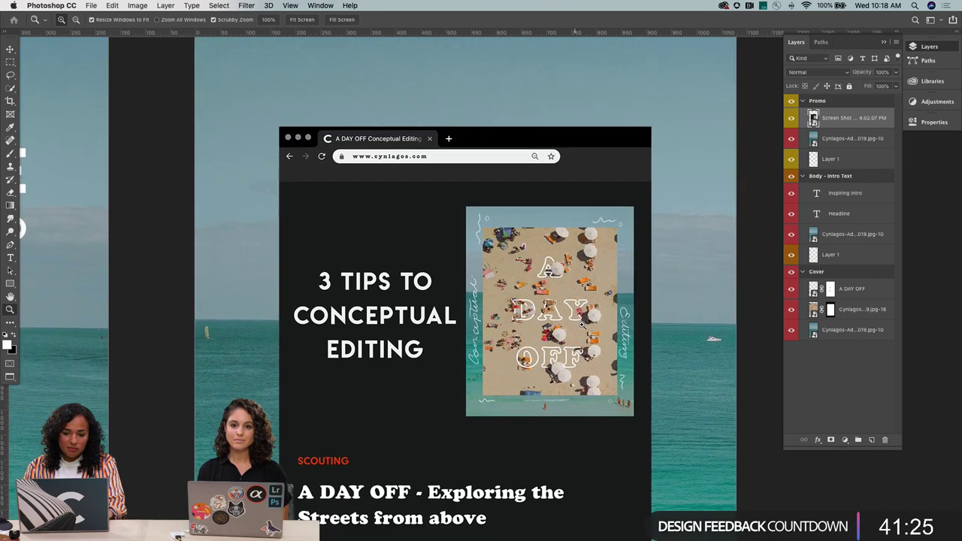
scroll(582, 325, "down", 5)
scroll(583, 325, "down", 3)
scroll(582, 325, "up", 3)
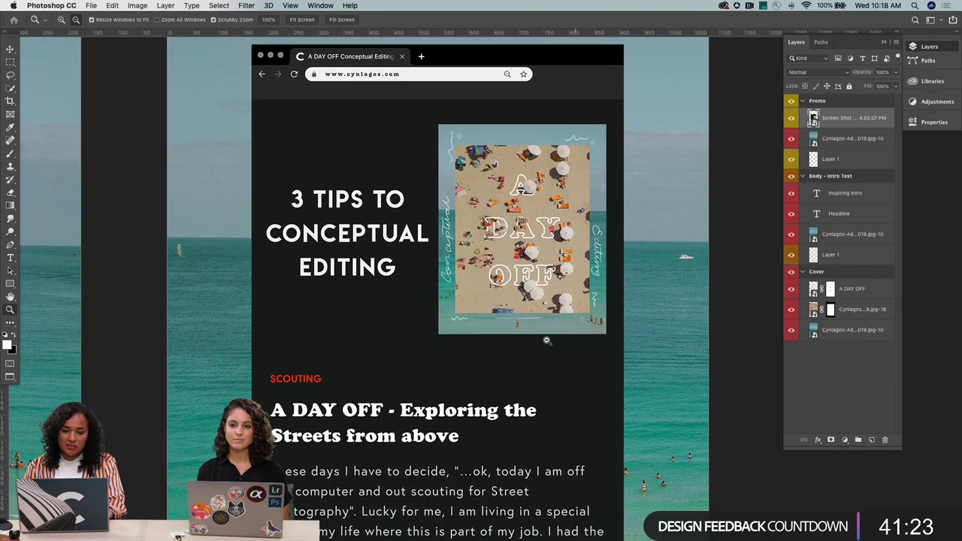
left_click(582, 325, "alt")
key("v")
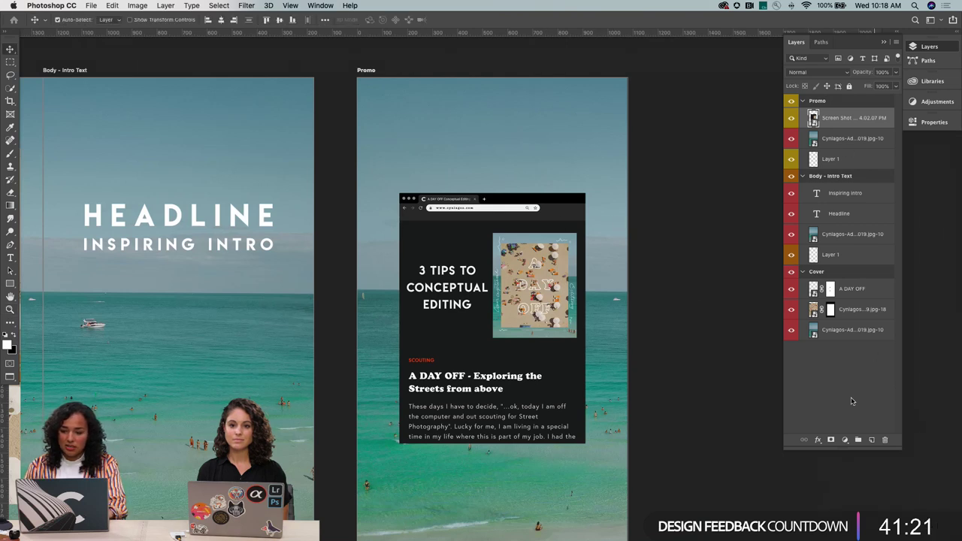
left_click(831, 440)
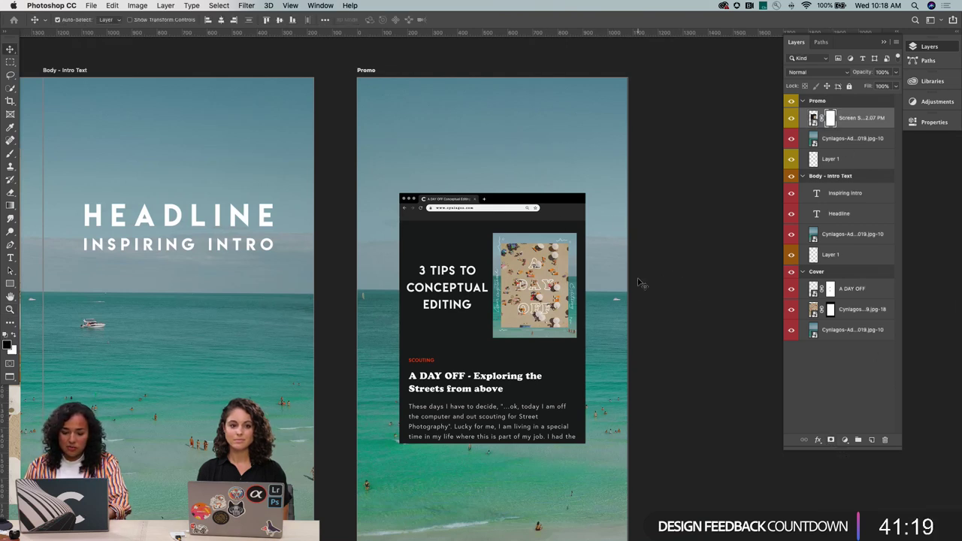
Draw a vertical gradient on the screenshot's mask from its bottom edge to below the beach photo, fading out the lower part
key("g")
scroll(640, 283, "right", 3)
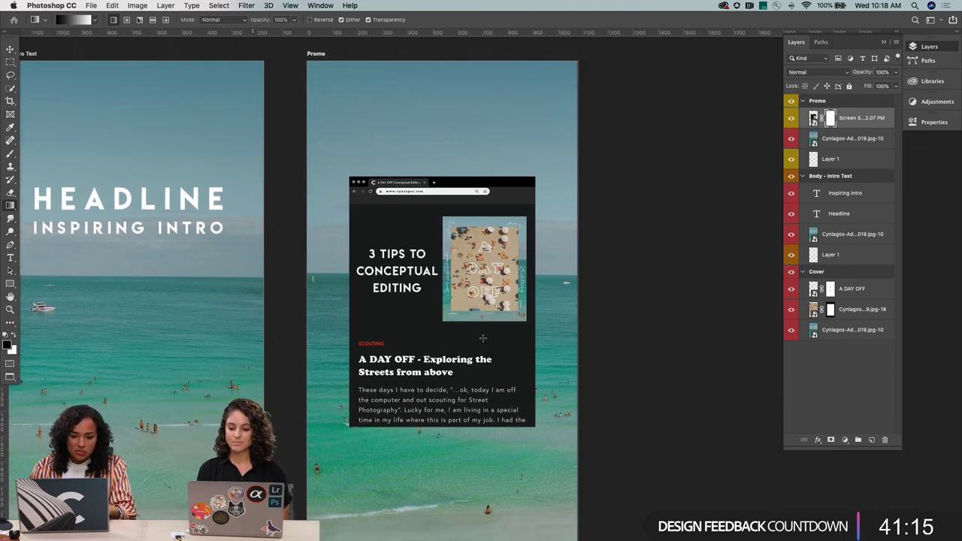
left_click_drag(442, 426, 449, 324)
Duplicate the Promo artboard twice, stacking both copies in a column directly above the original
key("z")
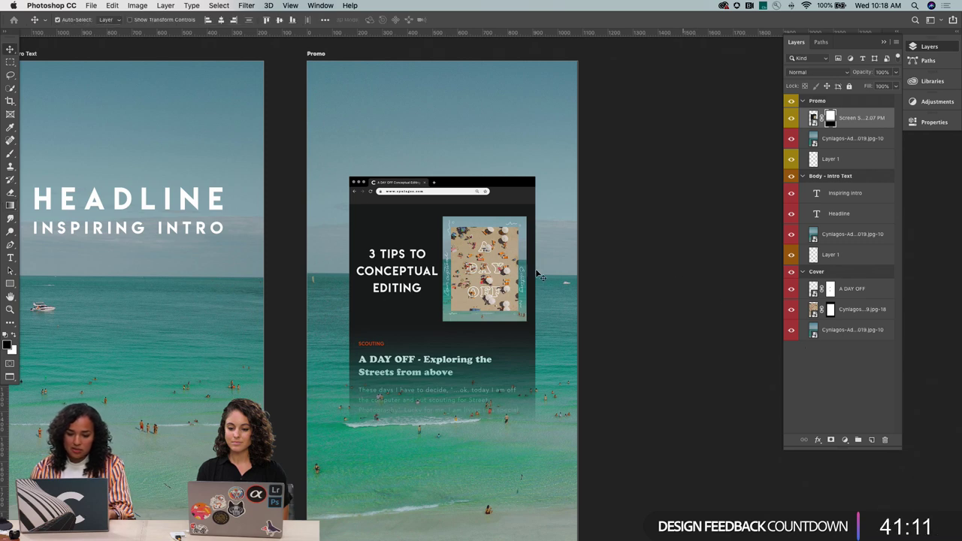
left_click(498, 361, "alt")
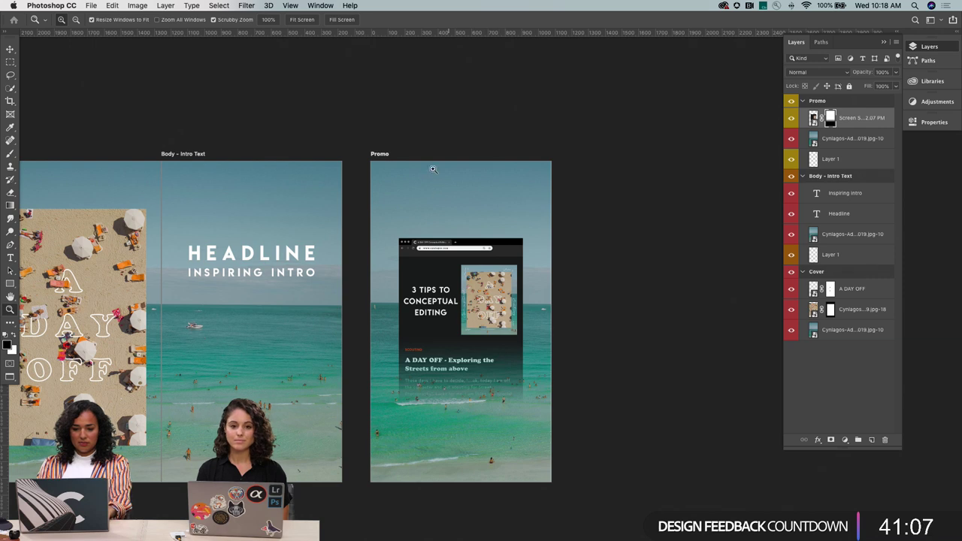
key("v")
left_click(461, 166)
key("shift+v")
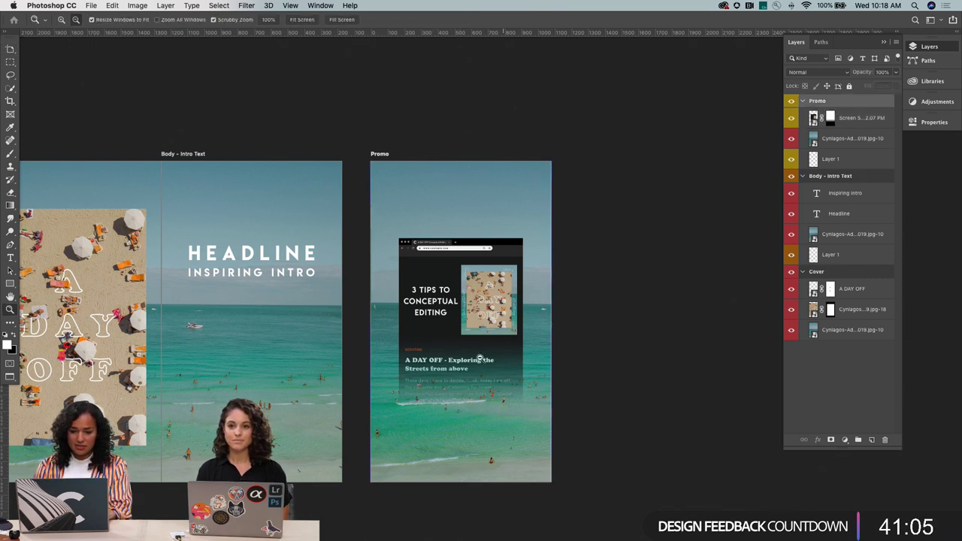
key("ctrl+minus")
scroll(475, 309, "up", 5)
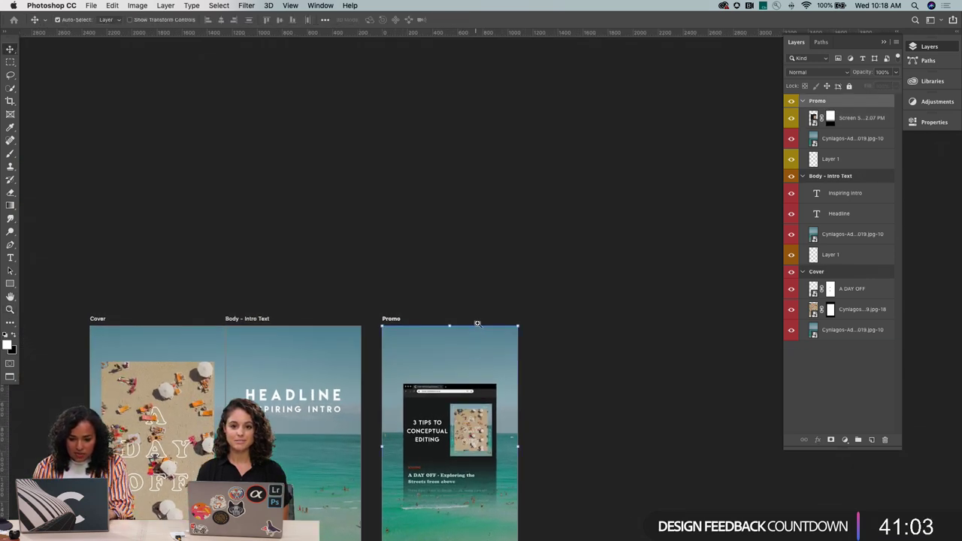
key("ctrl+minus")
left_click_drag(468, 343, 468, 161)
scroll(469, 169, "up", 6)
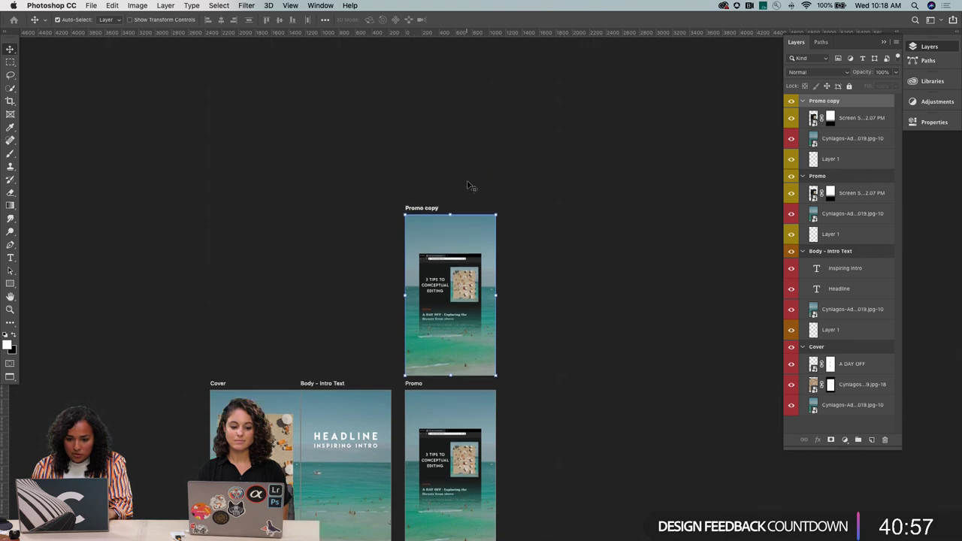
left_click_drag(476, 387, 480, 199)
Shift the website screenshot on the Promo copy artboard leftward so it runs partly off the artboard's left edge
scroll(476, 214, "down", 6)
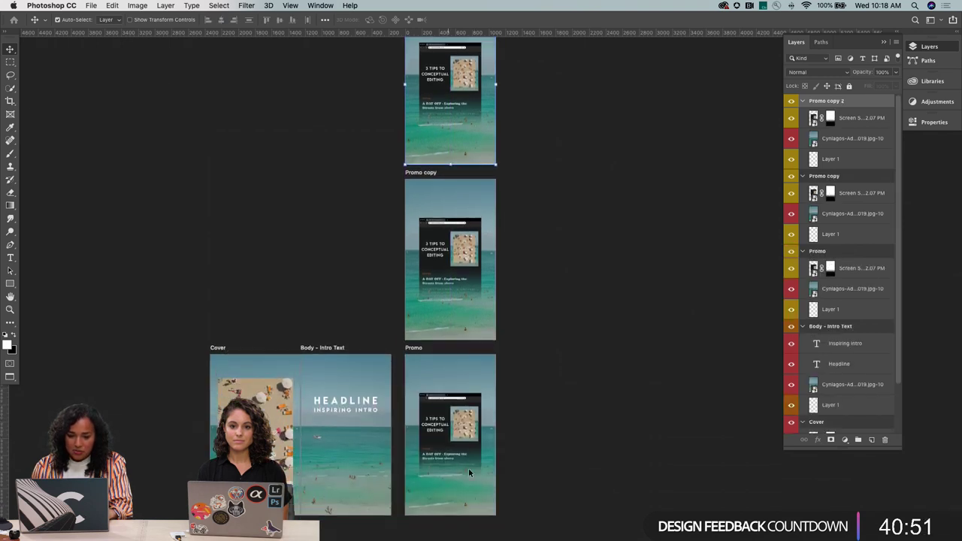
scroll(444, 378, "up", 2)
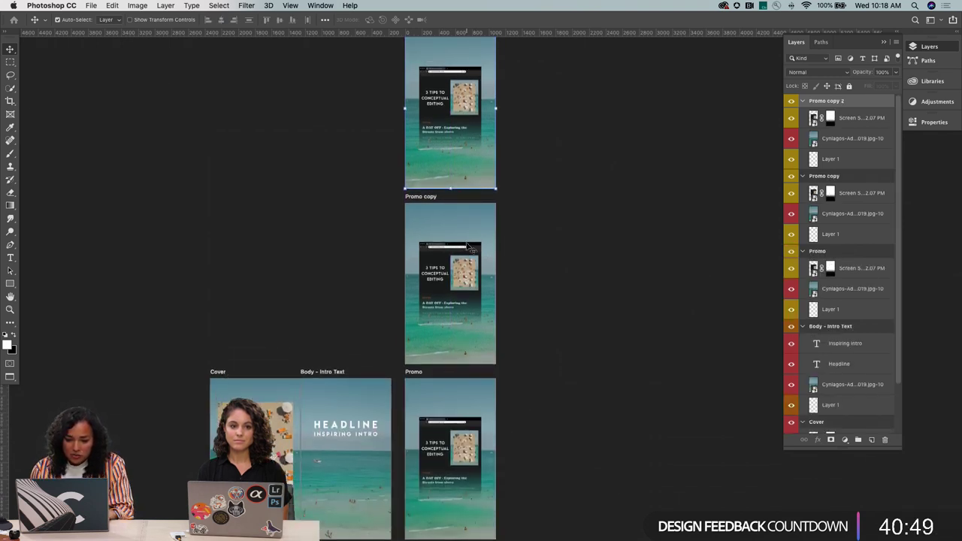
left_click(842, 120)
left_click_drag(456, 249, 442, 250)
Shift the website screenshot on the Promo copy 2 artboard leftward until only its right edge remains on the artboard
left_click(472, 69)
right_click(471, 69)
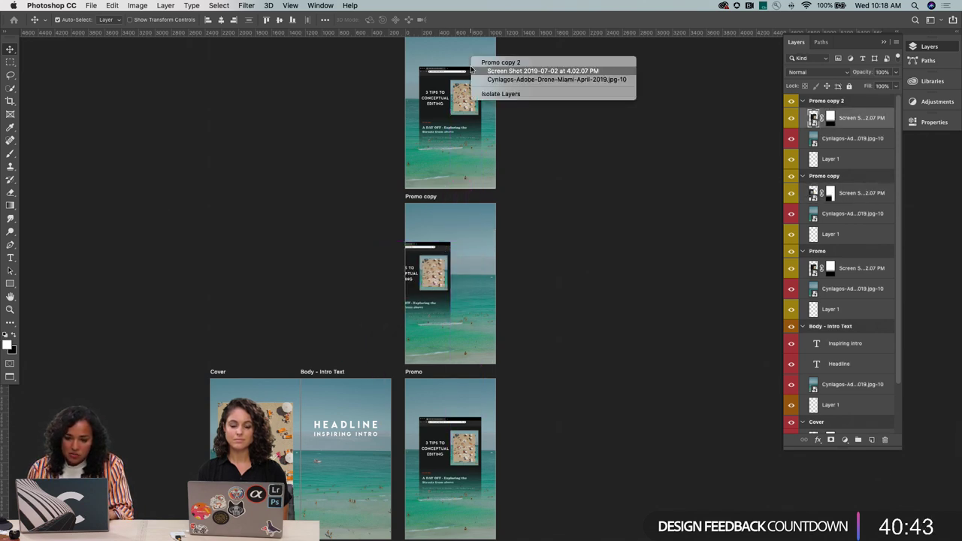
left_click(472, 69)
left_click_drag(471, 69, 412, 73)
scroll(531, 128, "up", 2)
scroll(531, 128, "right", 3)
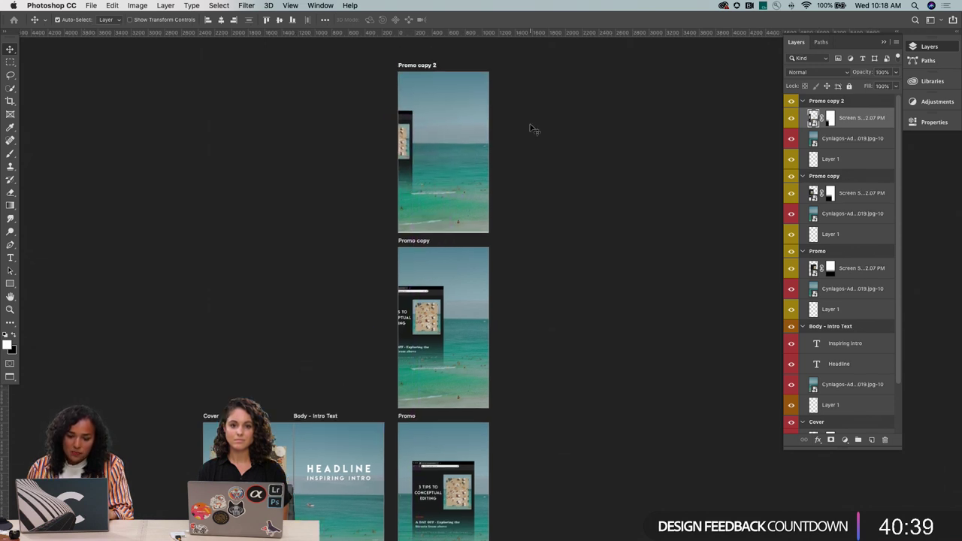
Examine the three stacked Promo artboards as a slide sequence, comparing the website screenshot's position on each
scroll(385, 81, "right", 2)
scroll(385, 81, "down", 1)
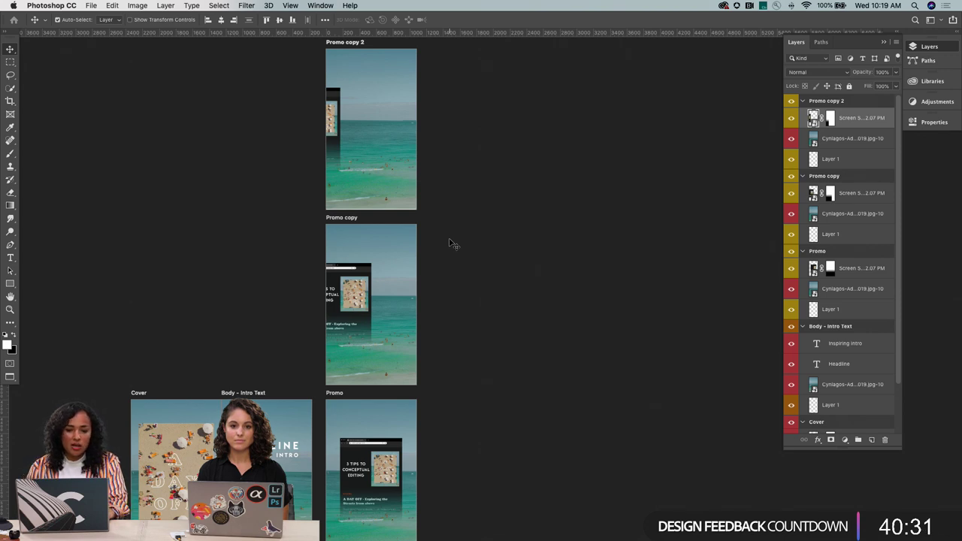
scroll(434, 217, "down", 3)
key("z")
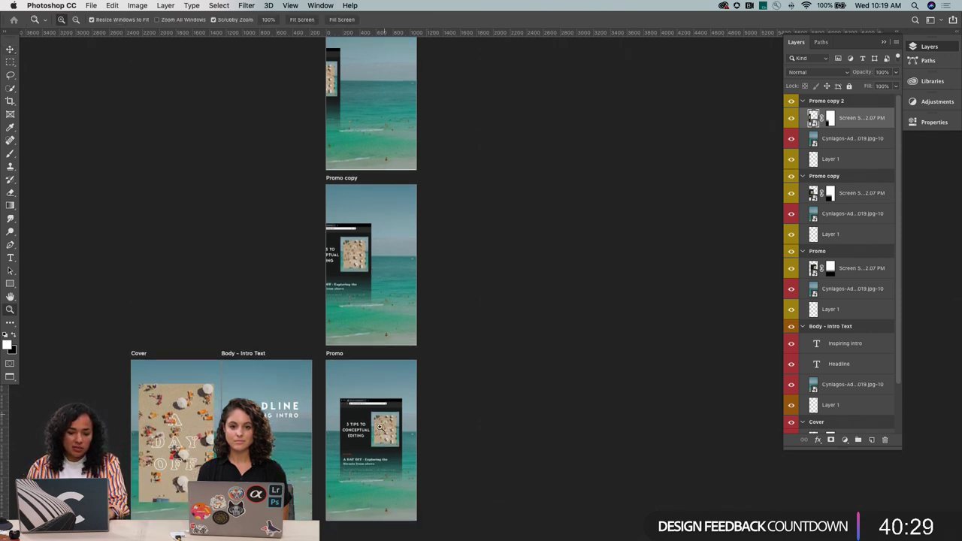
left_click(380, 427)
scroll(380, 427, "down", 3)
scroll(380, 427, "up", 10)
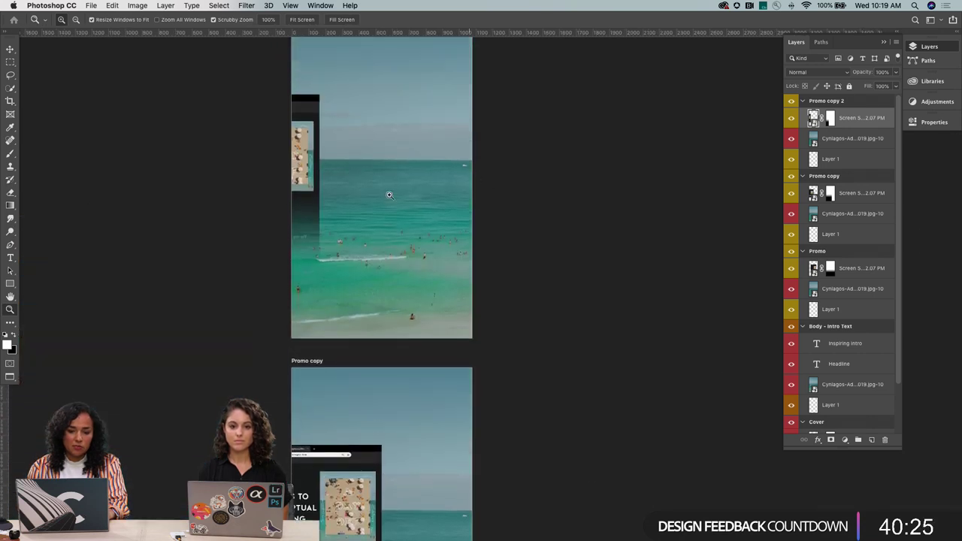
scroll(509, 215, "down", 5)
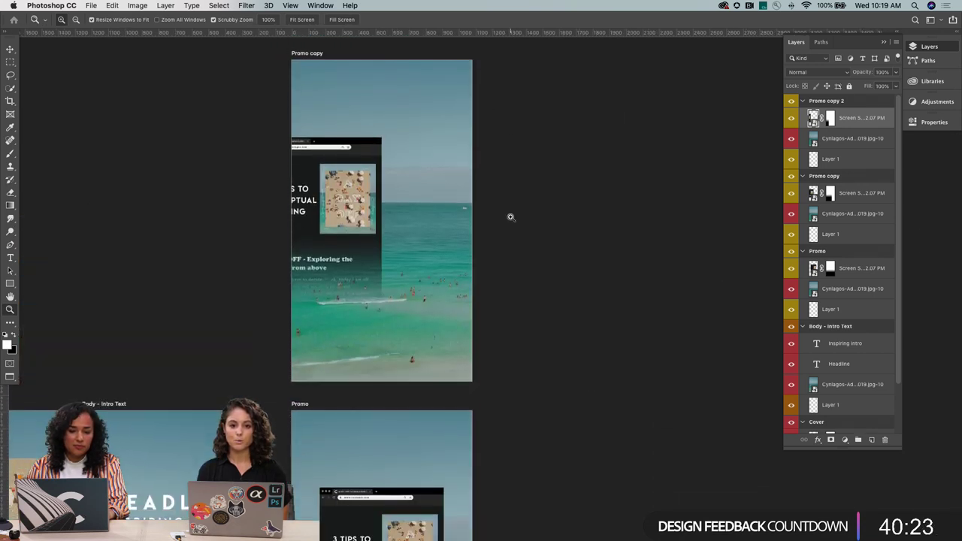
scroll(511, 217, "down", 3)
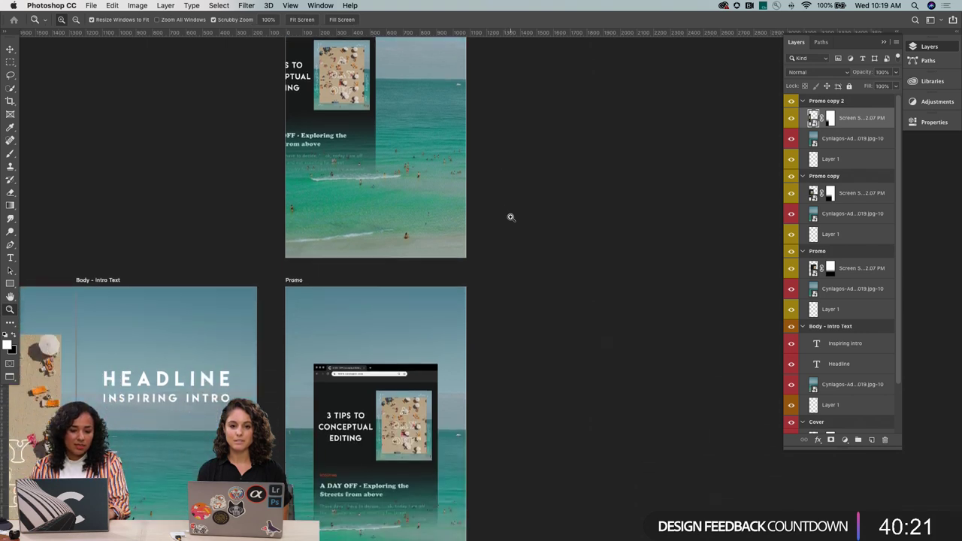
scroll(510, 217, "down", 1)
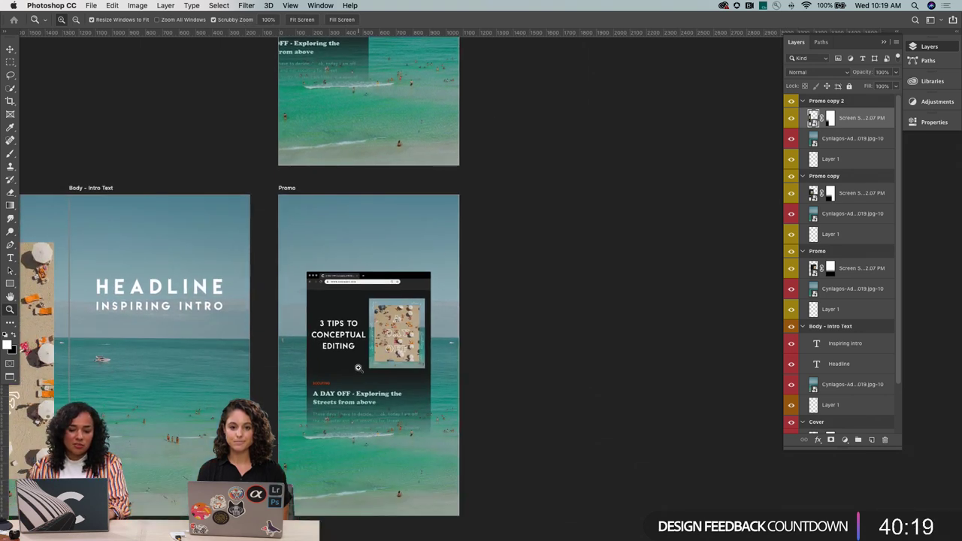
scroll(359, 367, "up", 8)
scroll(359, 367, "up", 1)
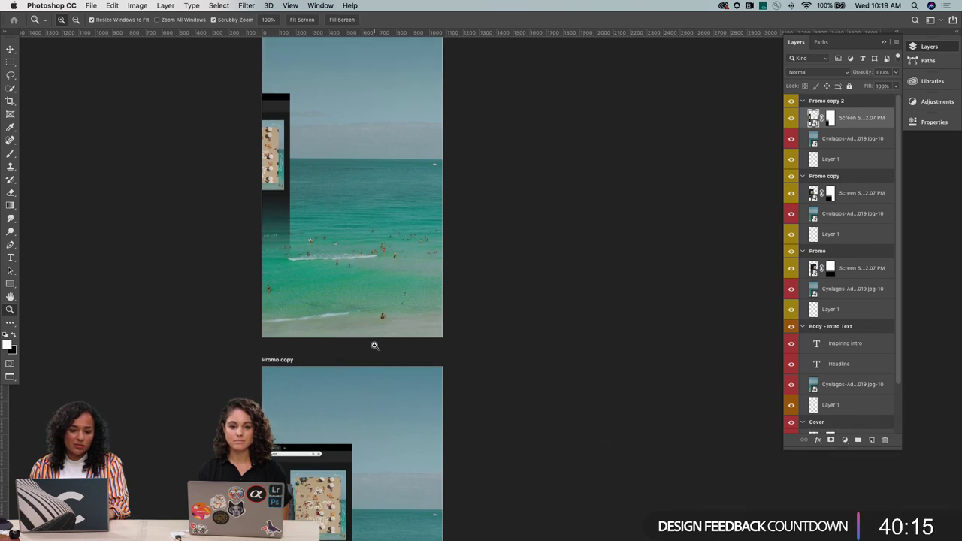
scroll(374, 344, "down", 3)
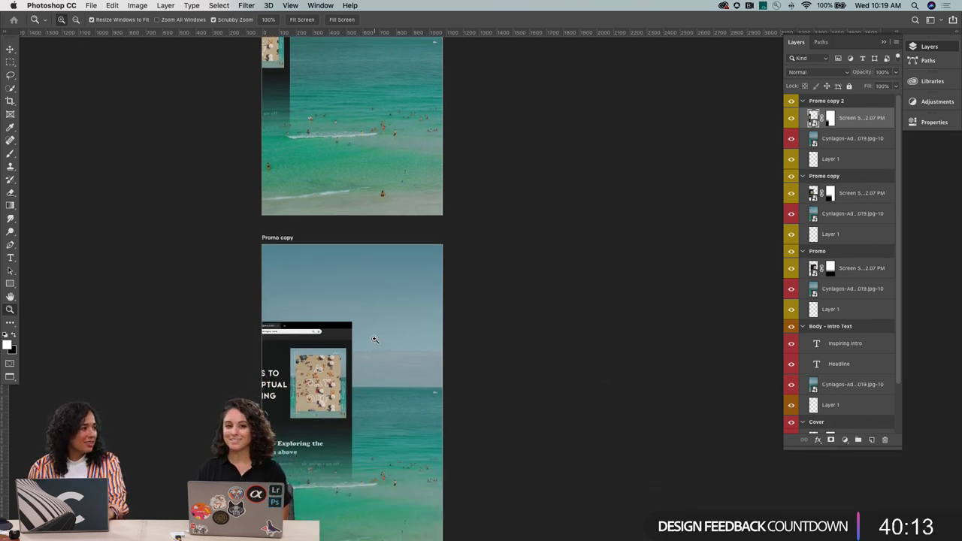
scroll(375, 346, "down", 10)
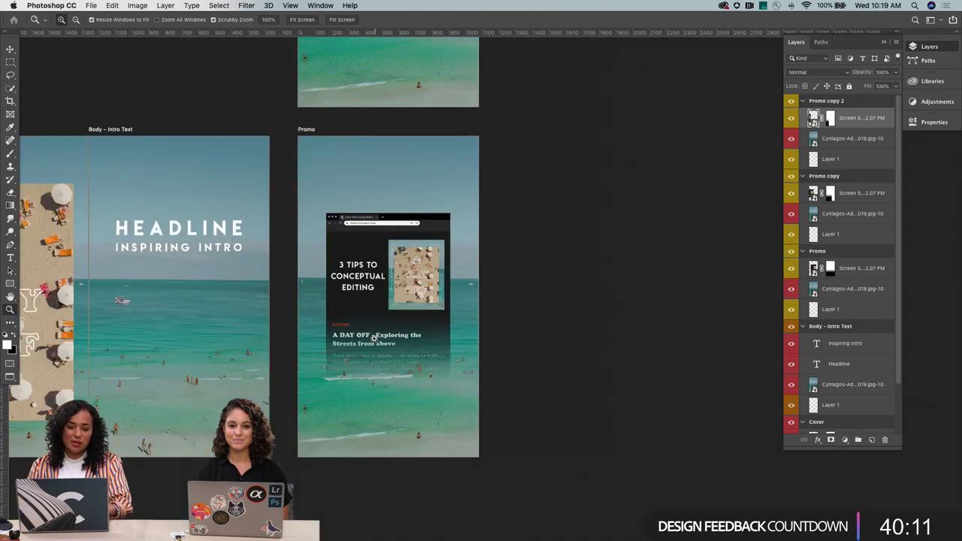
scroll(429, 251, "up", 3)
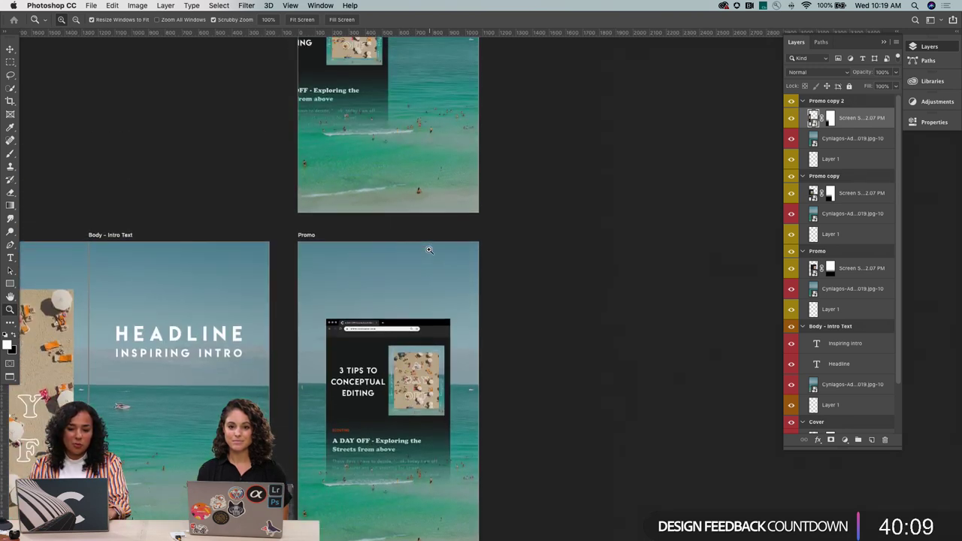
Select the website screenshot on the Promo artboard, and try to duplicate that artboard upward over Promo copy
key("v")
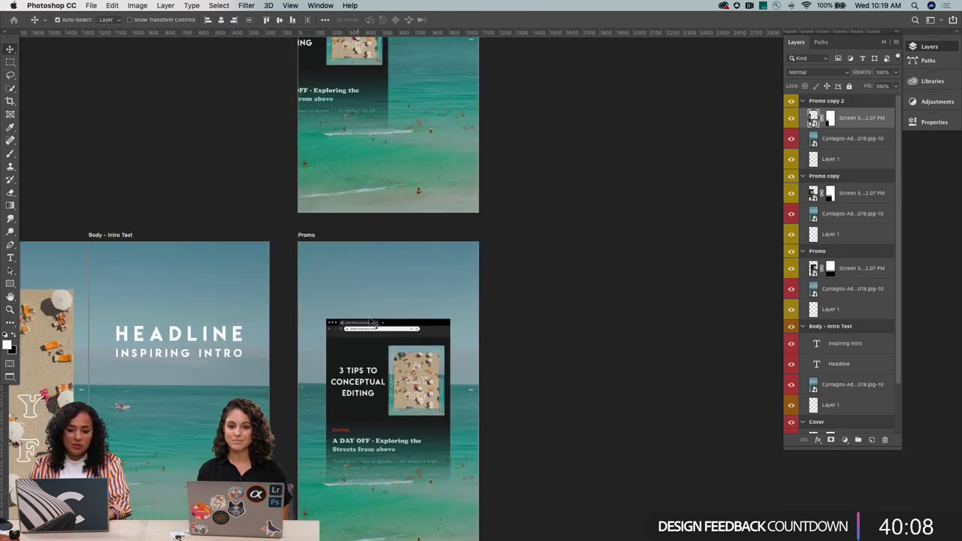
right_click(434, 327)
left_click(437, 327)
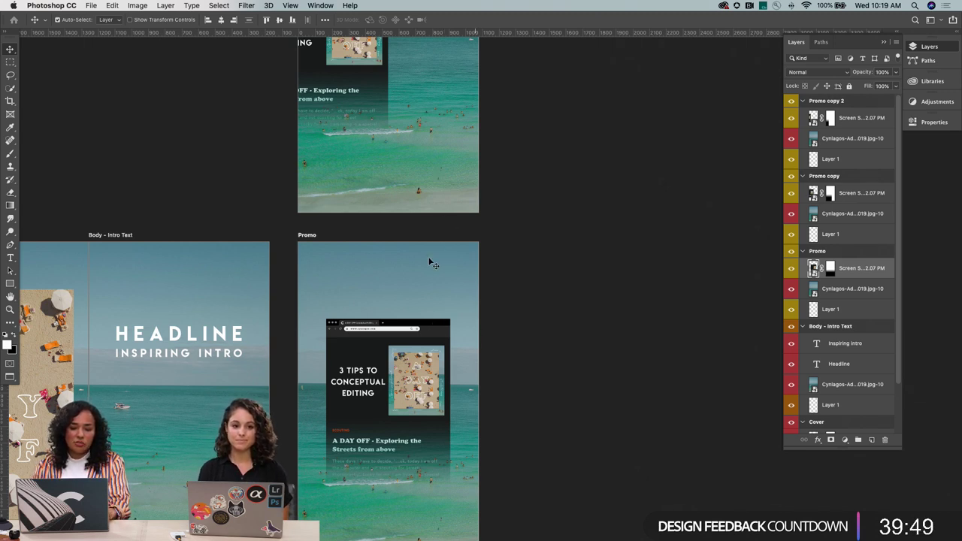
scroll(423, 215, "up", 3)
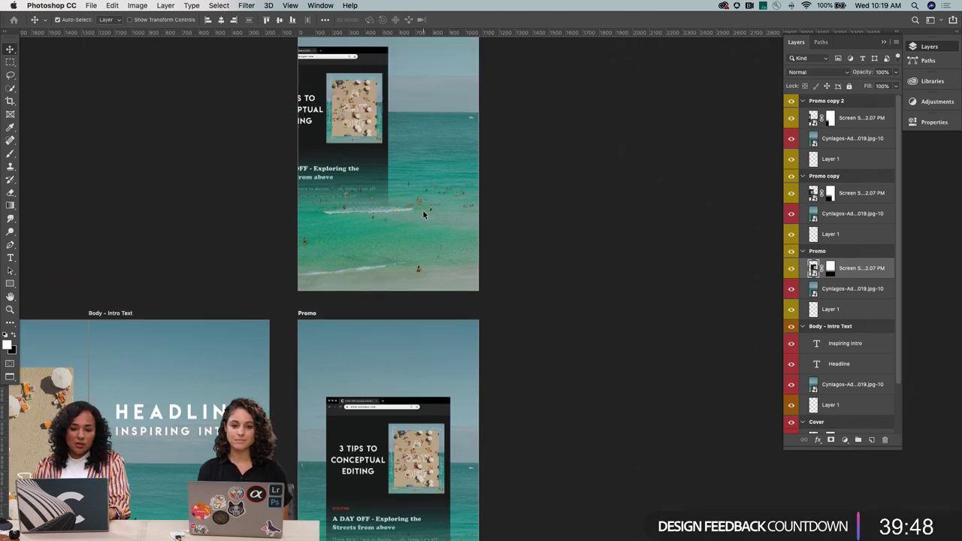
key("shift+v")
left_click(435, 325)
left_click_drag(434, 325, 433, 207)
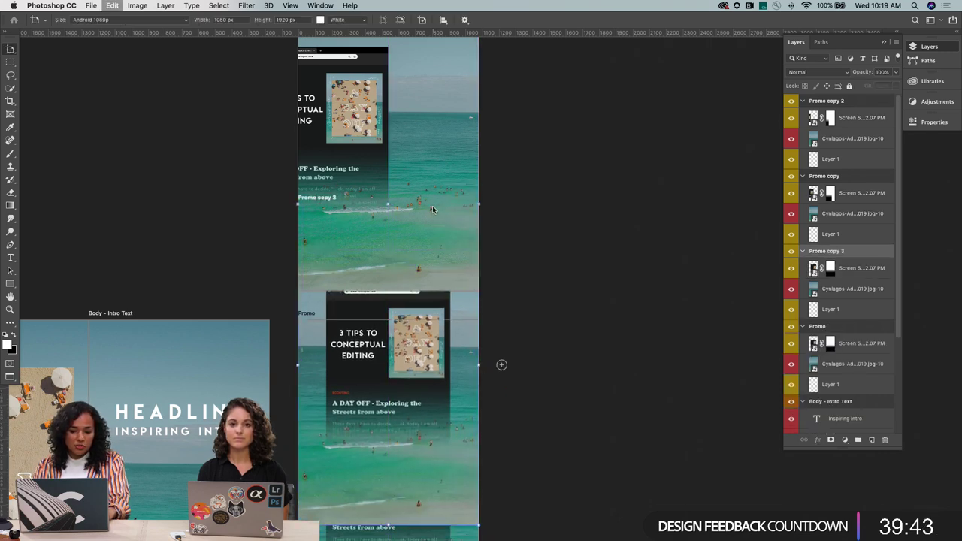
Undo the extra Promo artboard duplicate and the leftward shift of the screenshot on Promo copy 2
scroll(433, 210, "up", 5)
scroll(448, 163, "down", 1)
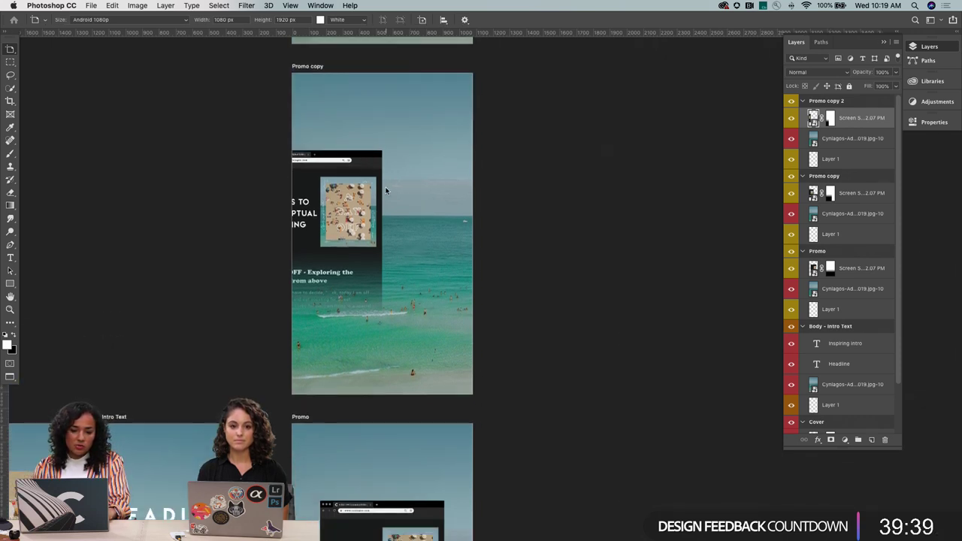
scroll(386, 191, "down", 5)
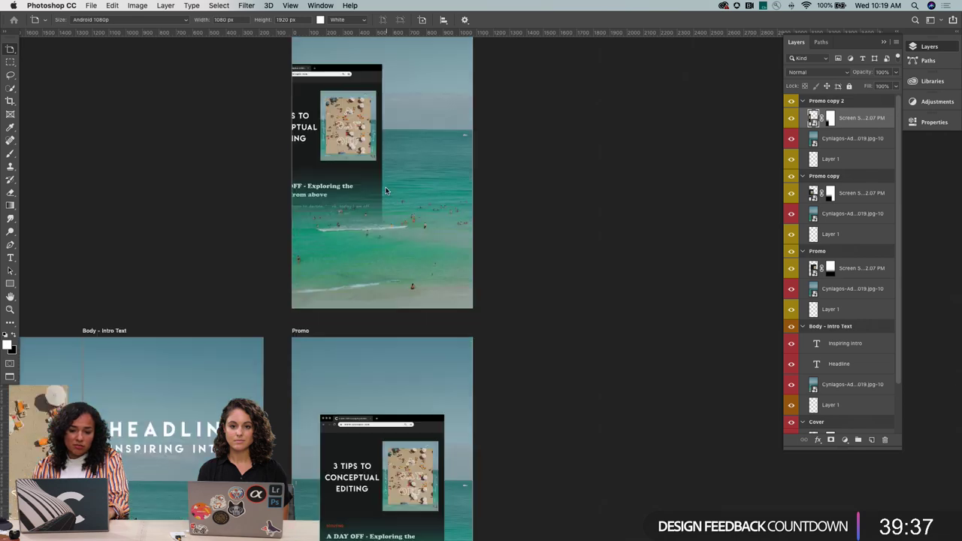
scroll(386, 191, "up", 2)
key("v")
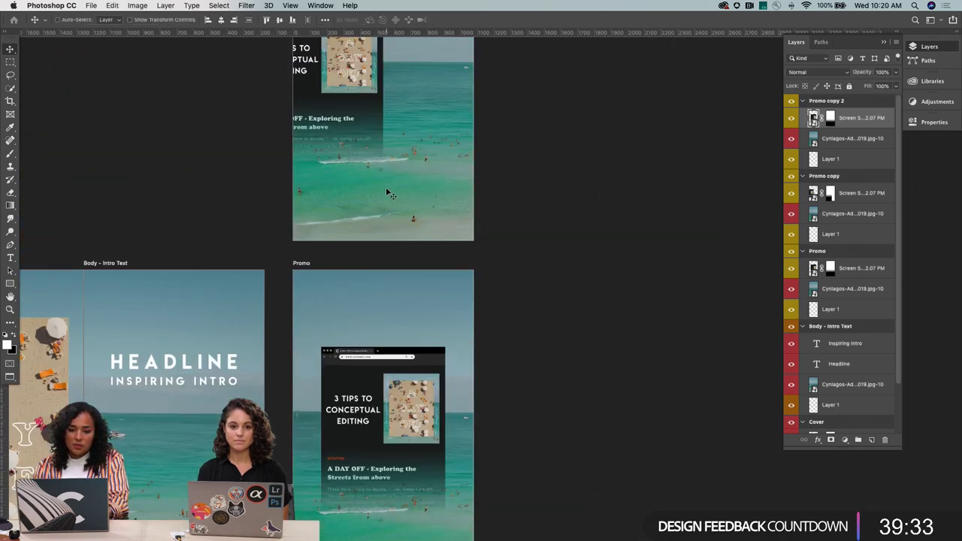
scroll(387, 190, "down", 3)
scroll(421, 224, "up", 1)
scroll(421, 224, "up", 4)
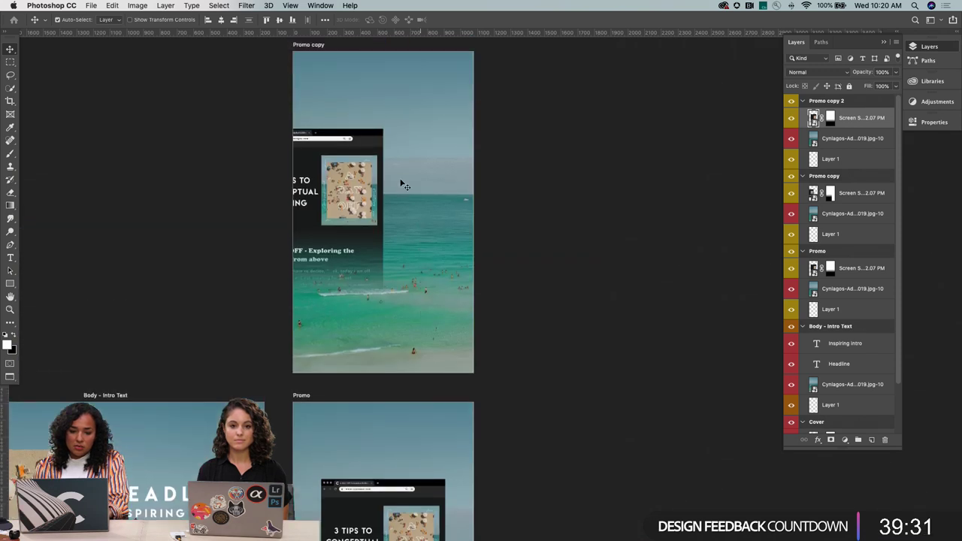
Try moving the website screenshot on the Promo copy artboard back to the right, and undo the move
right_click(370, 137)
left_click(368, 136)
left_click_drag(365, 136, 426, 125)
key("super+z")
key("super+shift+z")
scroll(398, 97, "up", 5)
scroll(371, 65, "up", 2)
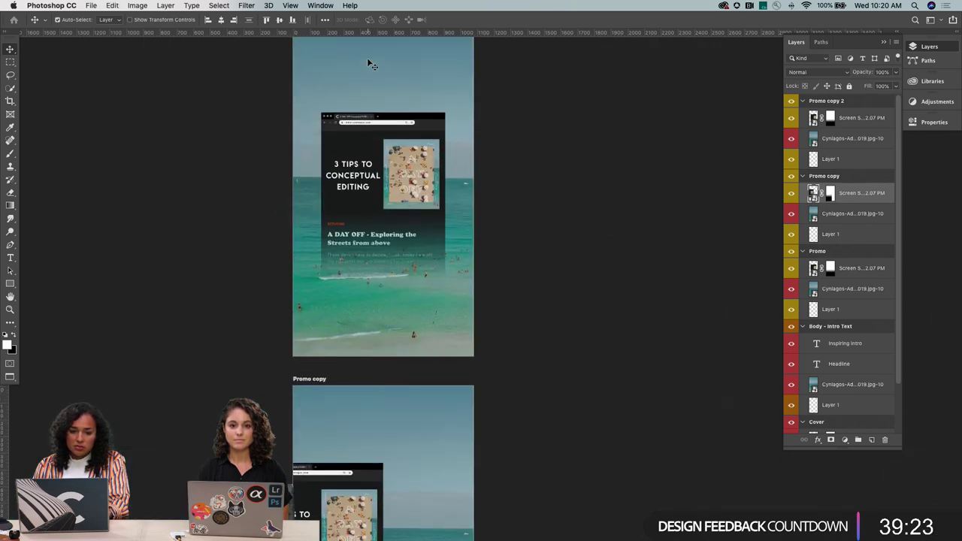
Undo the leftward shift of the website screenshot on the Promo copy artboard
left_click(112, 5)
left_click(115, 17)
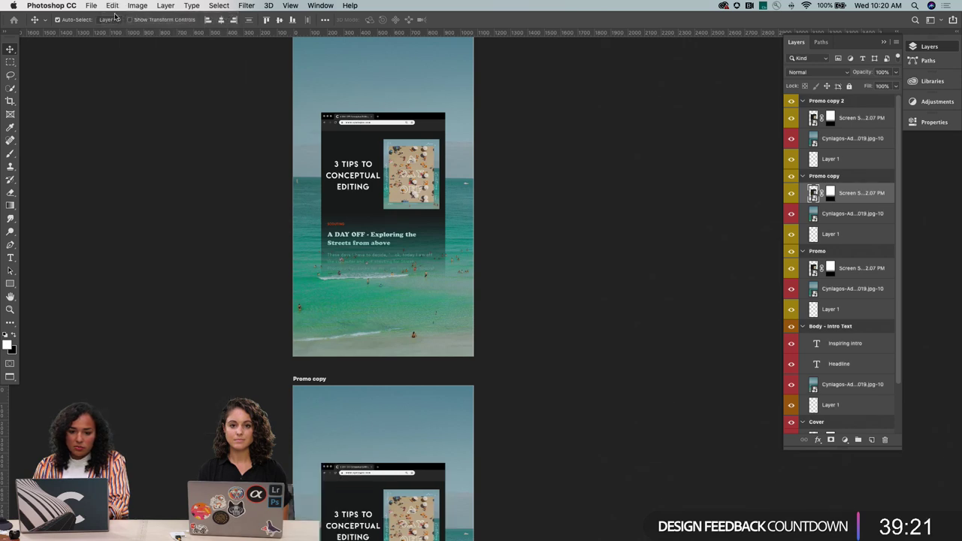
left_click(112, 5)
left_click(115, 16)
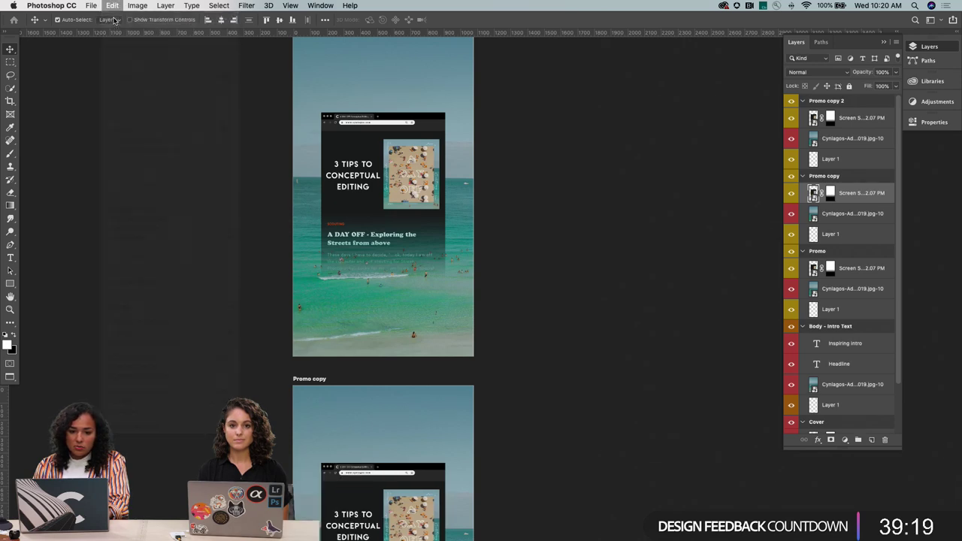
Remove the Promo copy 2 duplicate and select the website screenshot on the Promo copy artboard
scroll(316, 222, "down", 4)
scroll(316, 222, "down", 3)
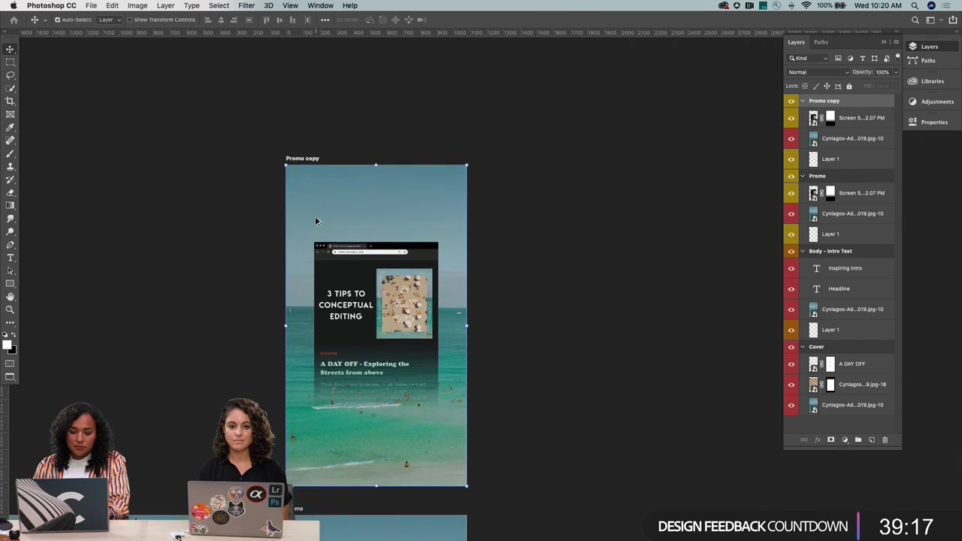
scroll(399, 252, "down", 3)
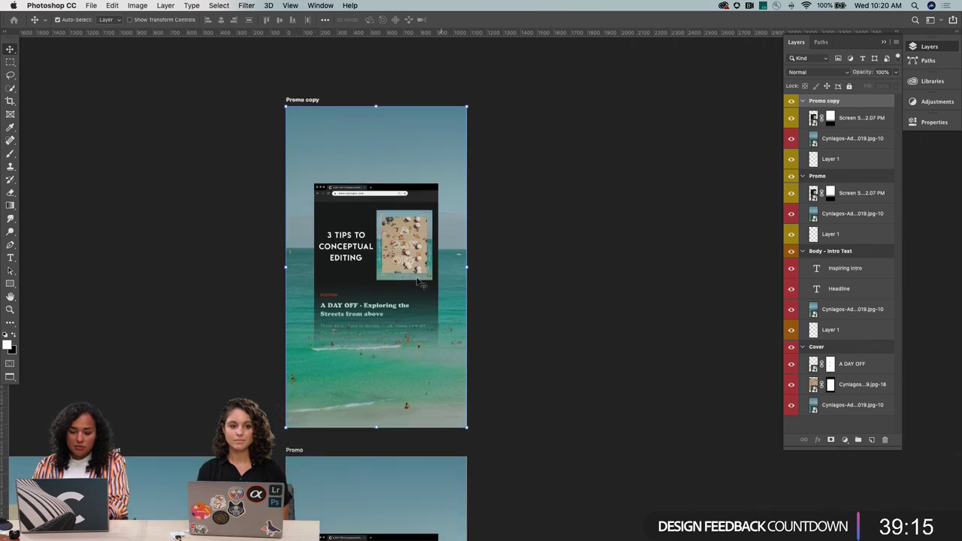
scroll(424, 284, "down", 6)
scroll(418, 283, "up", 3)
right_click(404, 276)
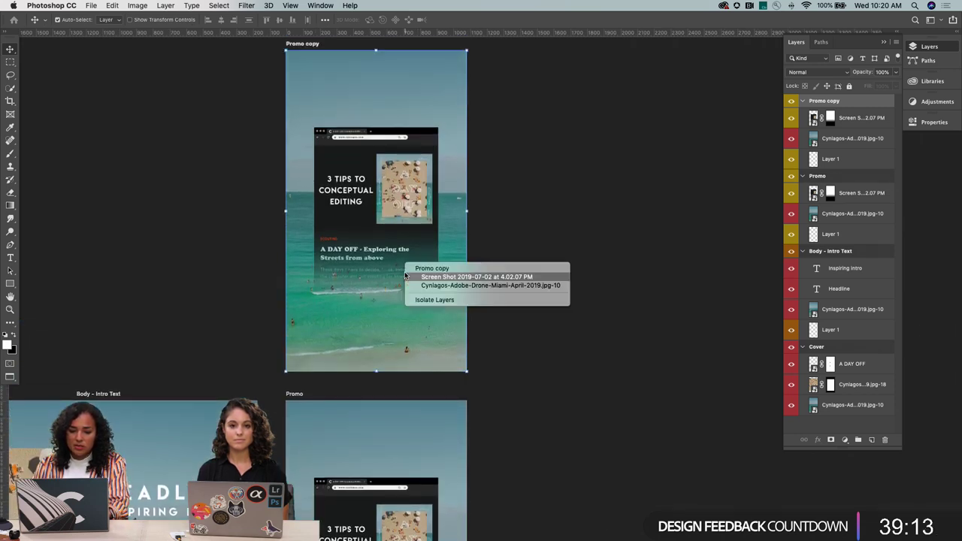
left_click(406, 277)
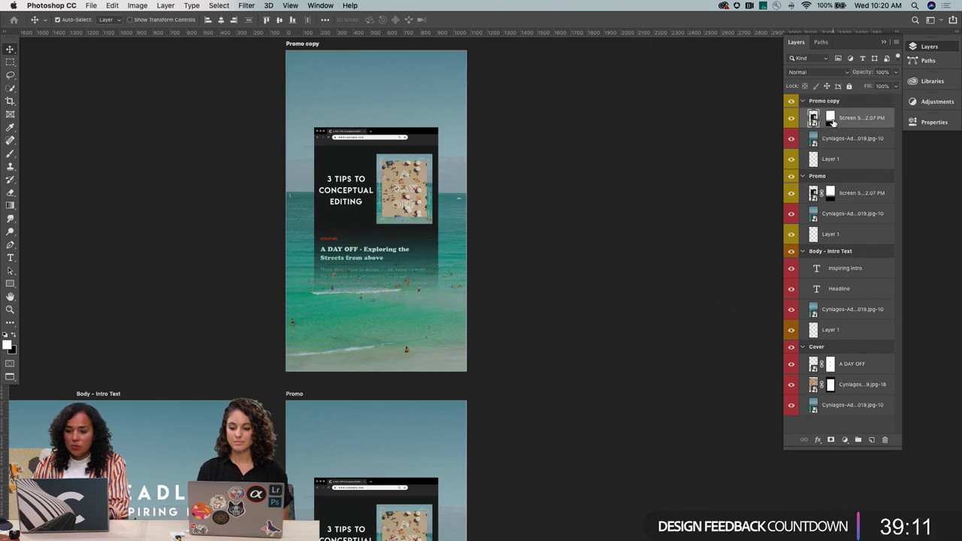
Unlink the website screenshot's layer mask on Promo copy, and move and resize it so the page fades out around its headline
left_click_drag(444, 164, 410, 205)
key("ctrl+t")
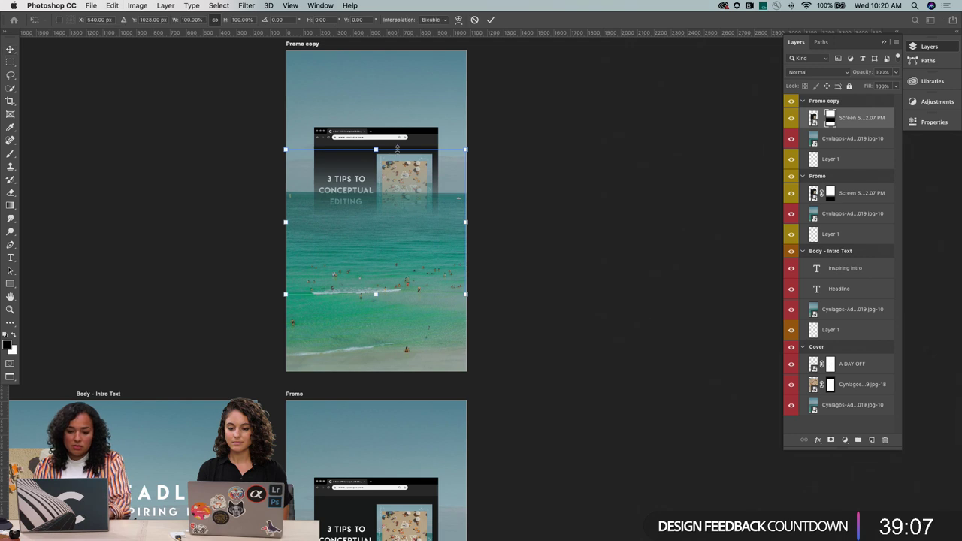
left_click_drag(377, 150, 369, 175)
key("Return")
Duplicate the Promo copy artboard directly above the original
scroll(369, 174, "up", 5)
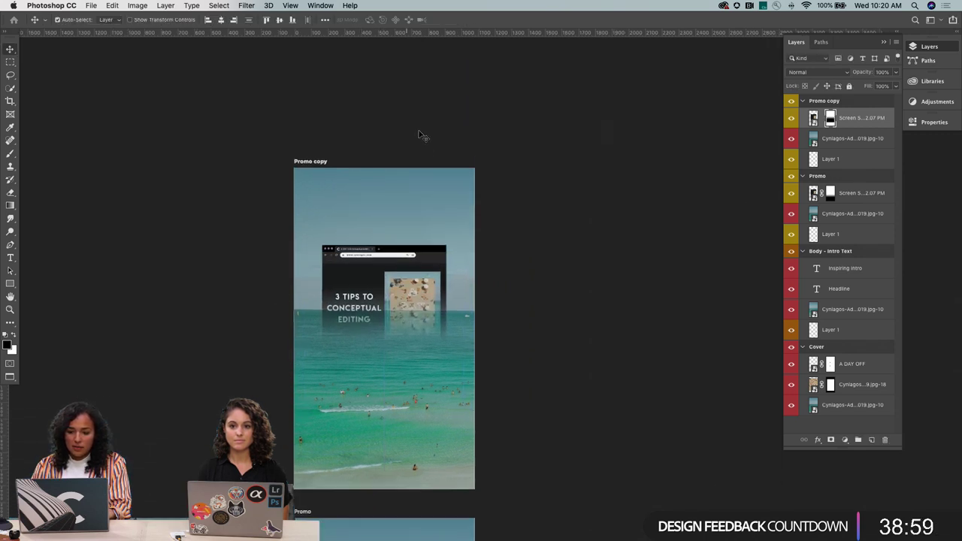
scroll(418, 166, "up", 3)
scroll(415, 241, "down", 1)
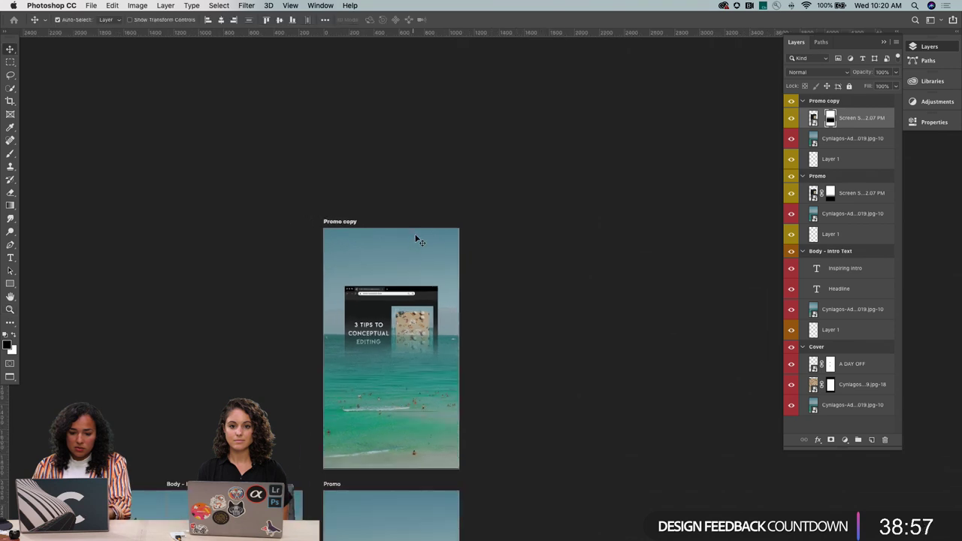
key("shift+v")
left_click_drag(413, 228, 415, 53)
key("v")
Try stretching the website screenshot's mask upward on Promo copy 2 to hide the page completely, and undo the change
key("super+plus")
left_click(829, 120)
key("super+t")
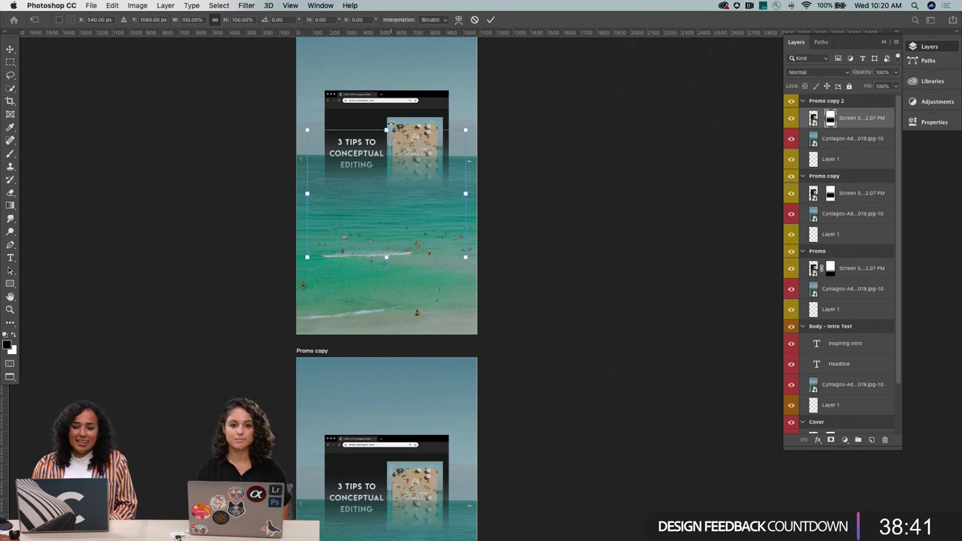
left_click_drag(386, 129, 422, 58)
key("Return")
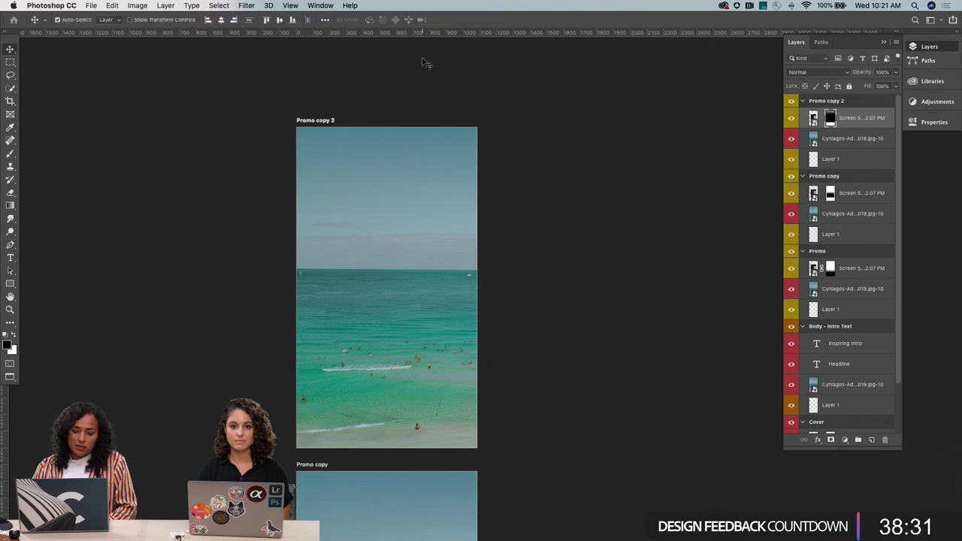
scroll(462, 321, "down", 5)
scroll(462, 322, "up", 4)
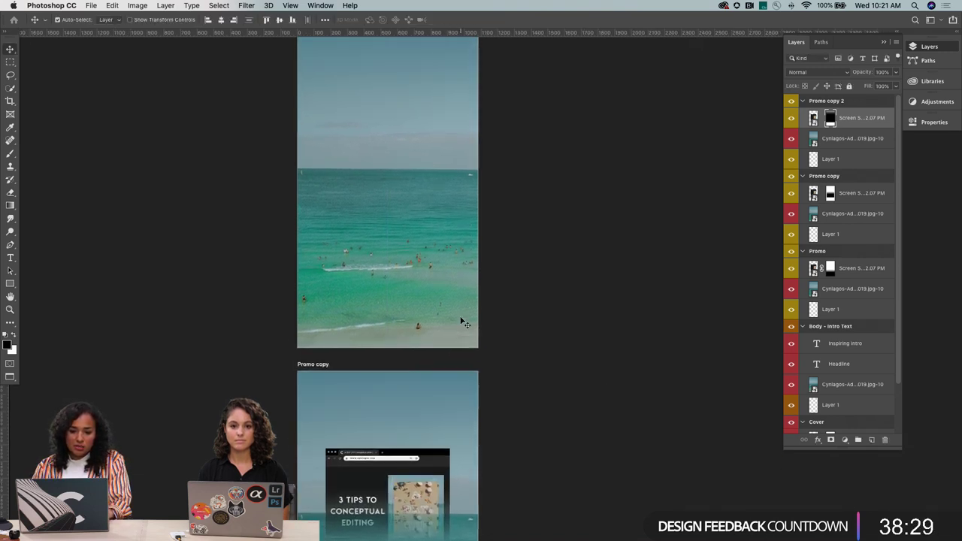
key("super+z")
Stretch the website screenshot's mask upward on Promo copy 2 so only a faint top part of the page shows
key("super+t")
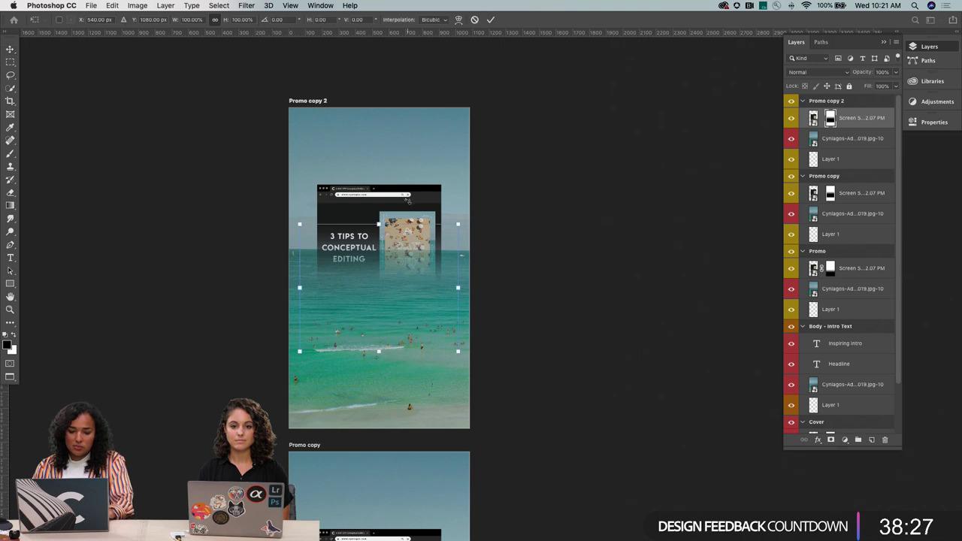
left_click_drag(380, 224, 380, 131)
key("Return")
Review the fade progression across the three stacked promo artboards alongside the Cover and Body - Intro Text artboards
scroll(452, 256, "down", 4)
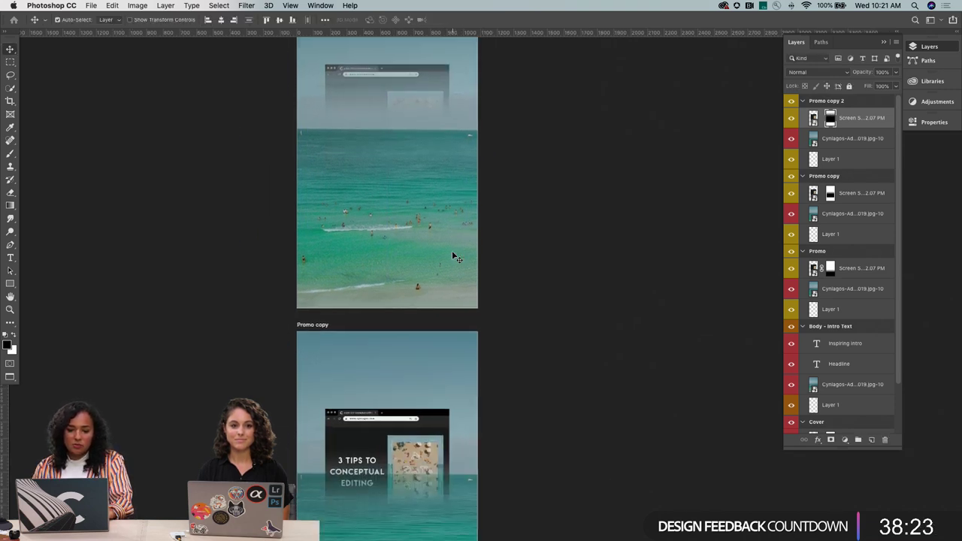
scroll(453, 255, "down", 12)
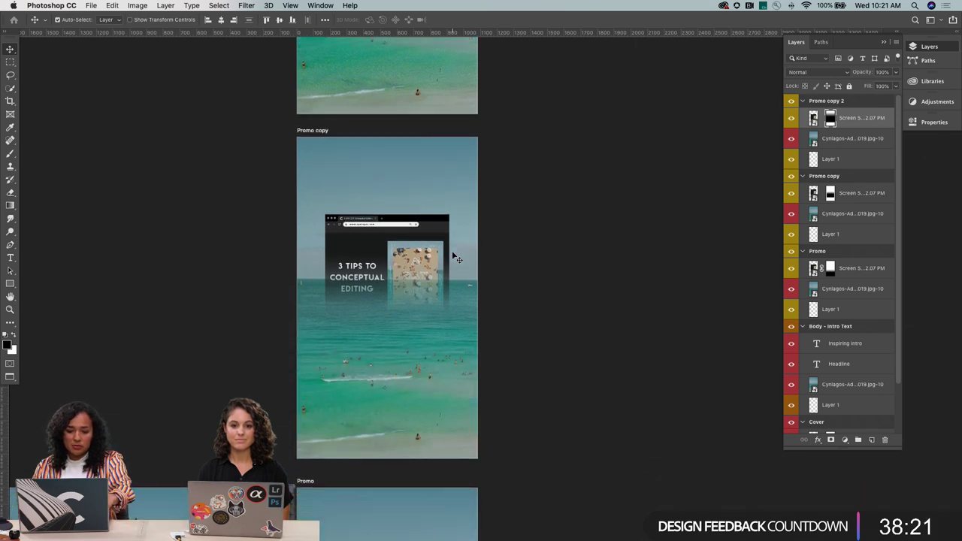
scroll(454, 258, "down", 4)
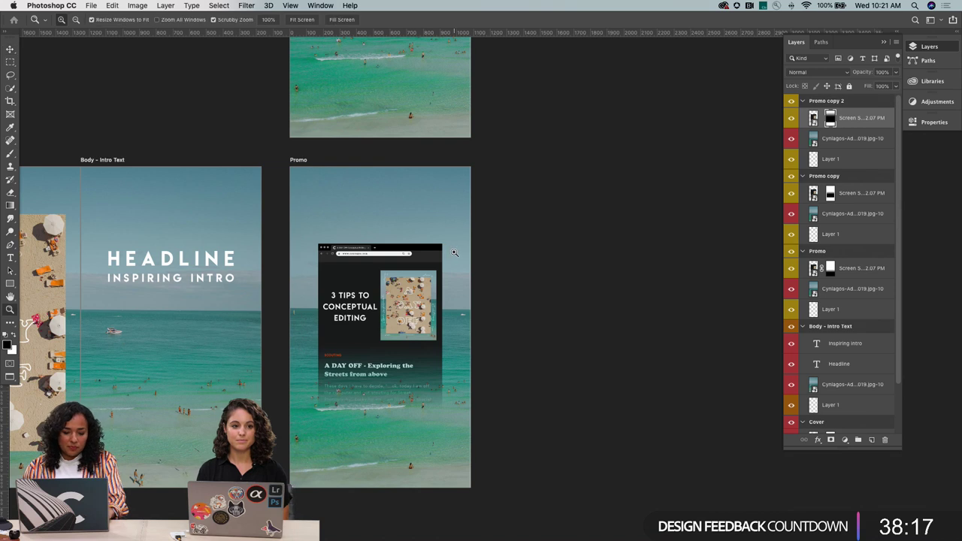
scroll(440, 301, "down", 2)
key("z")
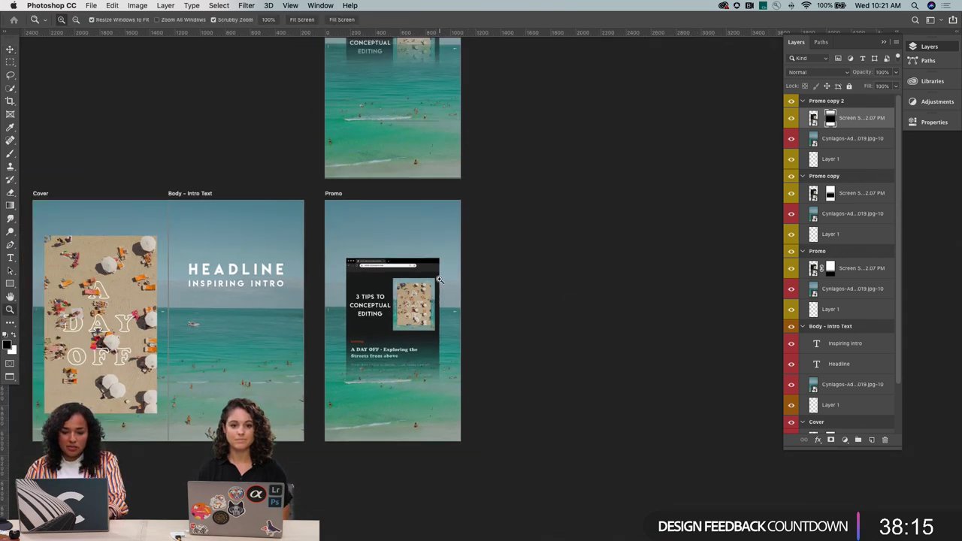
left_click(442, 271, "alt")
scroll(441, 271, "up", 2)
scroll(441, 271, "right", 3)
scroll(441, 270, "up", 3)
scroll(441, 271, "right", 3)
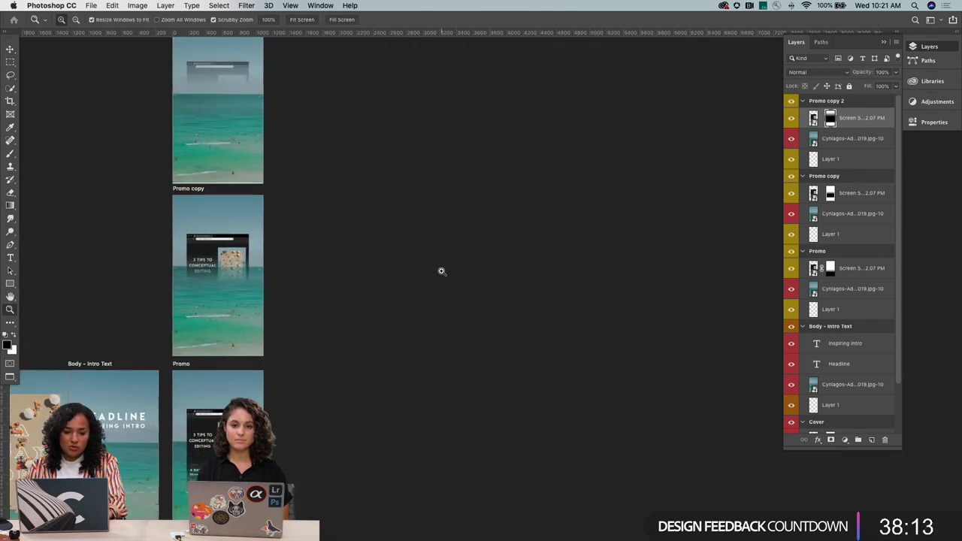
scroll(442, 271, "left", 5)
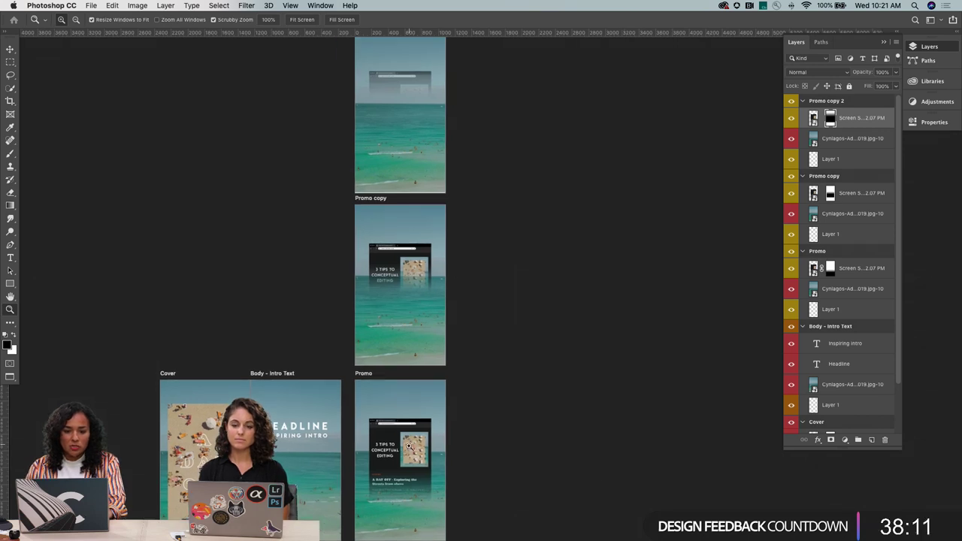
Examine the website, pattern and conceptual edit artboards in the finished reference document
key("v")
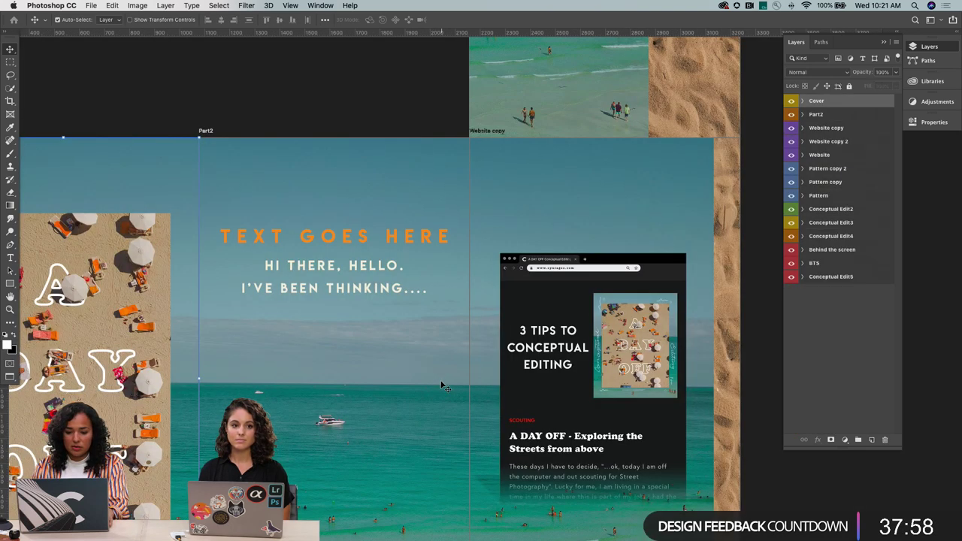
key("z")
scroll(451, 360, "right", 5)
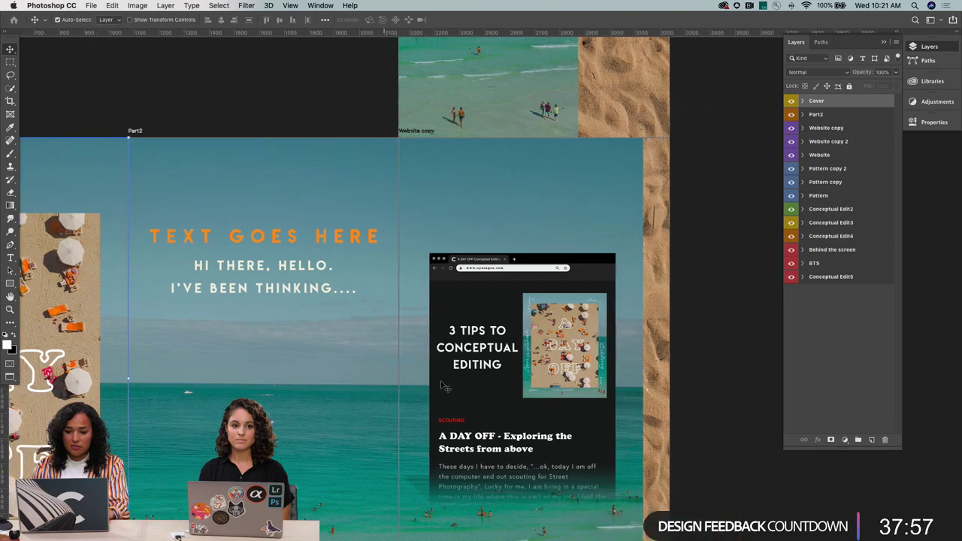
scroll(489, 354, "down", 3)
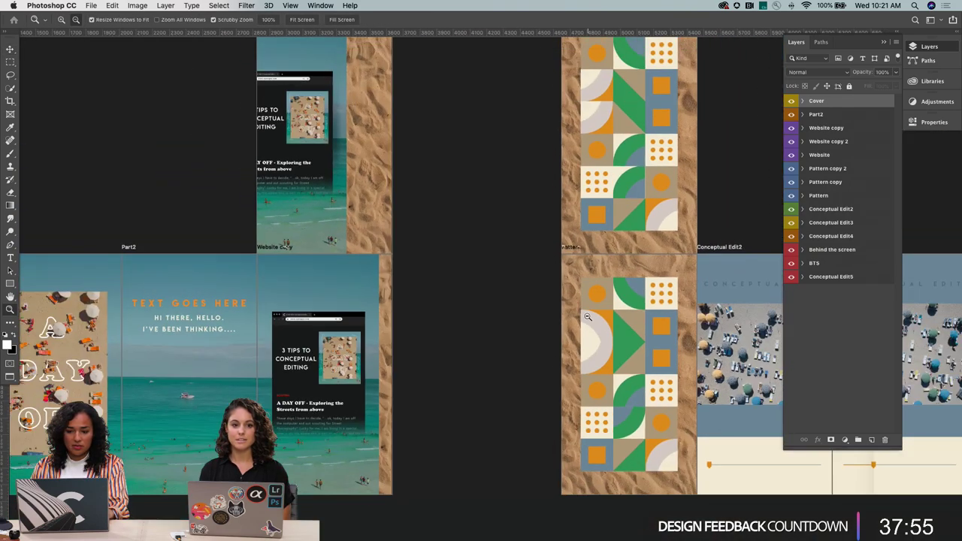
left_click(588, 318, "alt")
key("v")
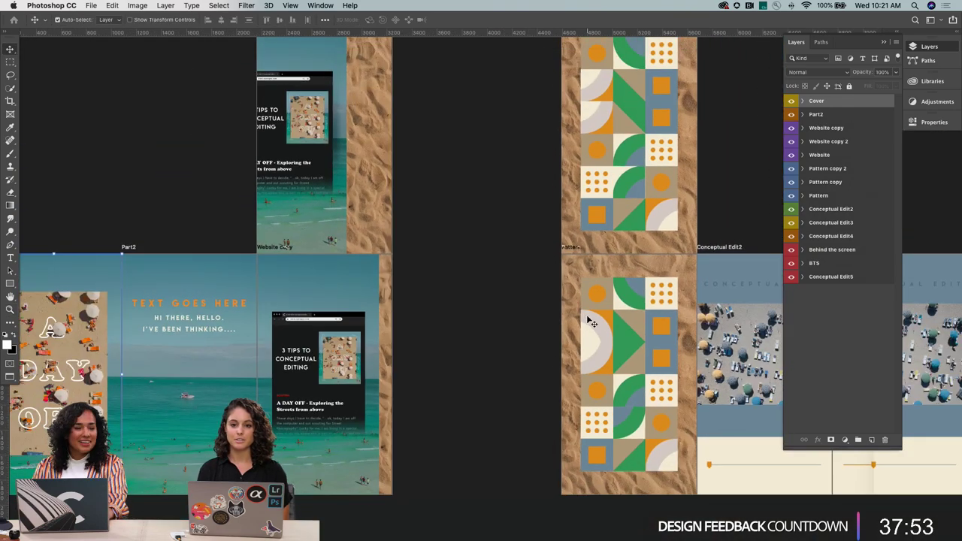
scroll(547, 320, "down", 5)
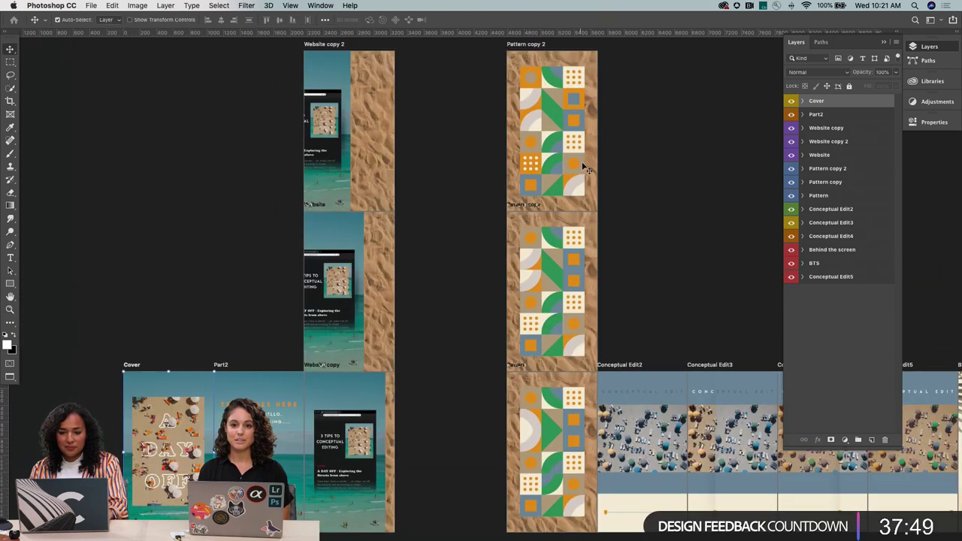
key("super")
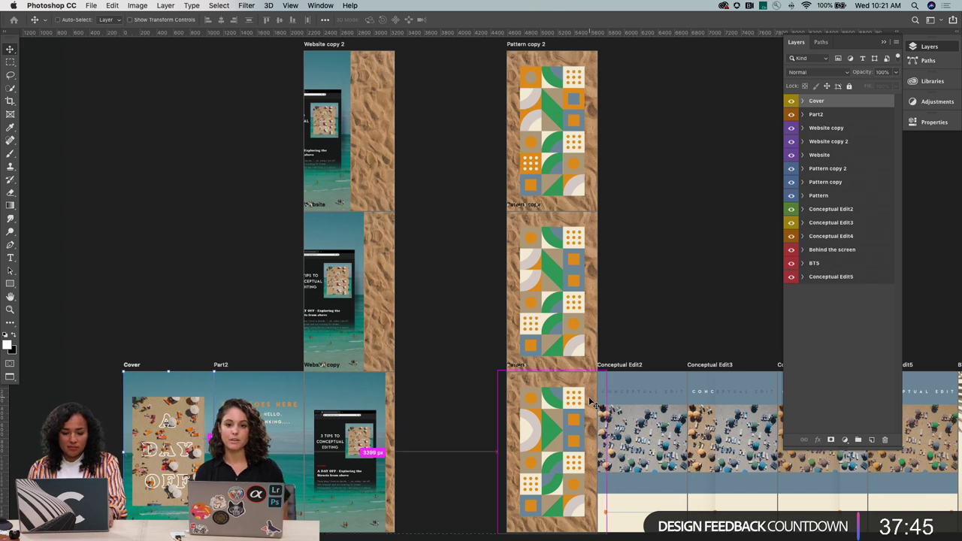
Return to the working story document and duplicate the Promo artboard to the right of the original
key("ctrl+Tab")
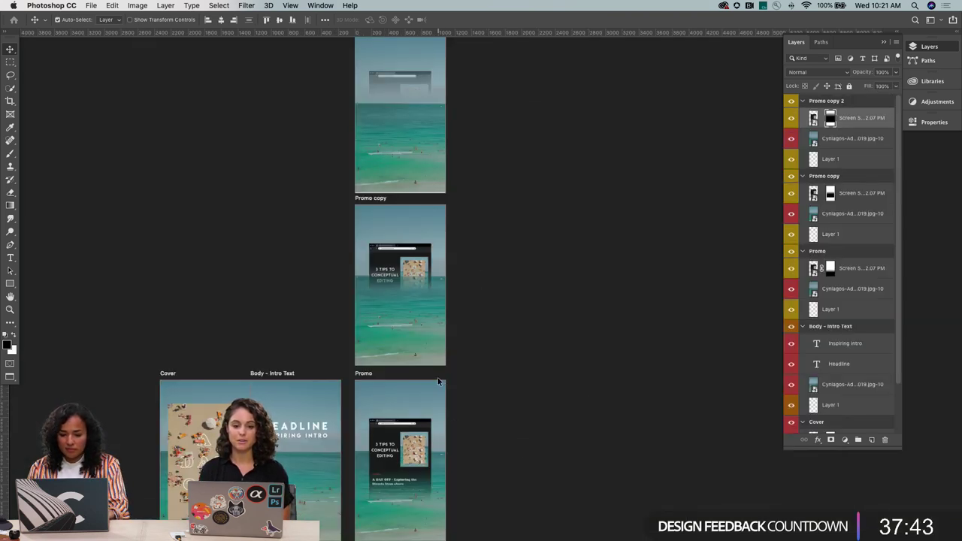
key("shift+v")
left_click_drag(421, 379, 535, 399)
key("shift+v")
Delete the website screenshot and sea background layers from the Promo copy 3 artboard
right_click(533, 404)
key("Escape")
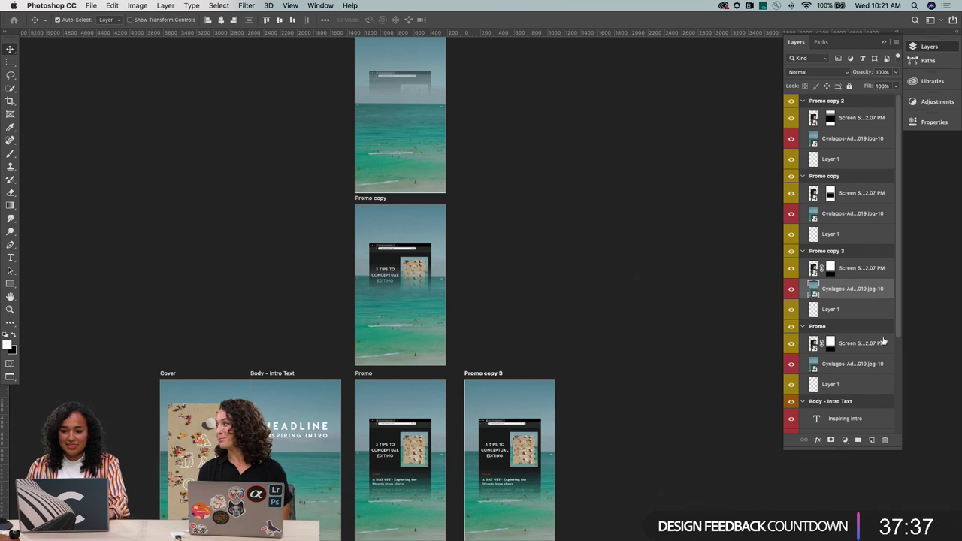
left_click(857, 274)
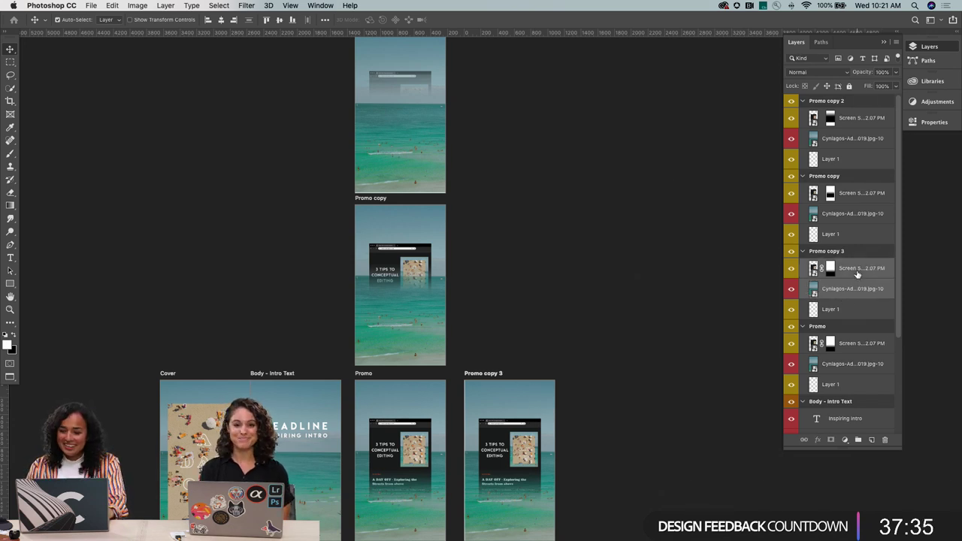
key("BackSpace")
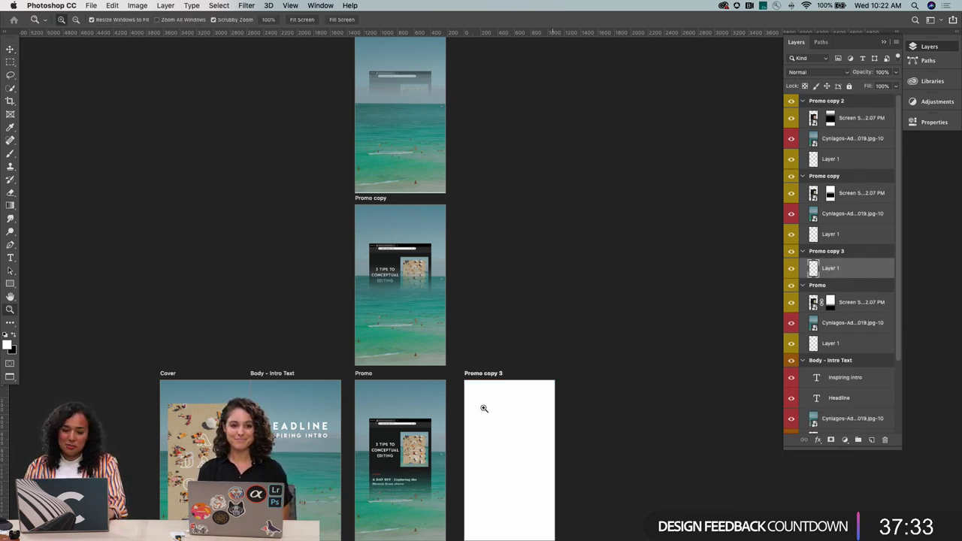
Switch to the Images folder in Finder and place the sand texture photo on the blank Promo copy 3 artboard
key("z")
left_click(509, 421)
scroll(509, 422, "down", 1)
key("v")
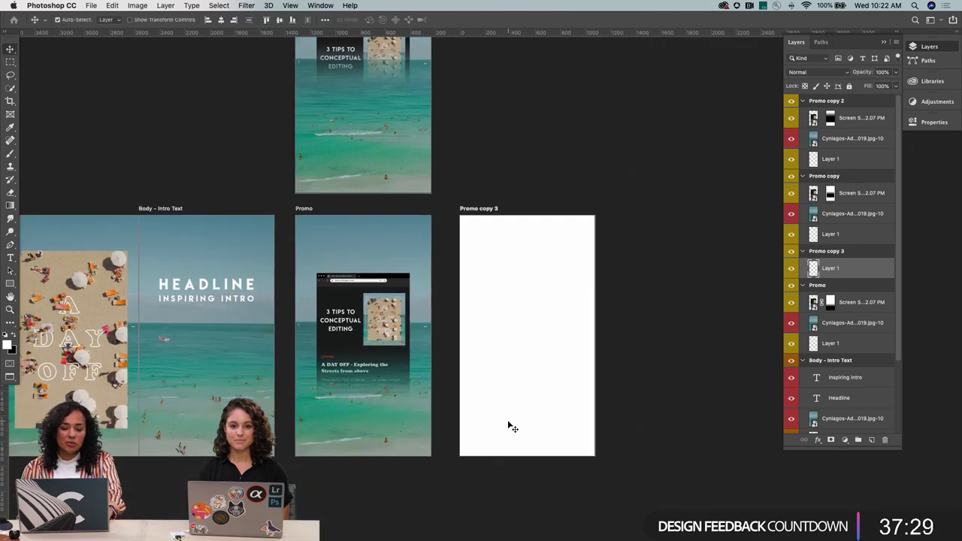
mouse_move(519, 534)
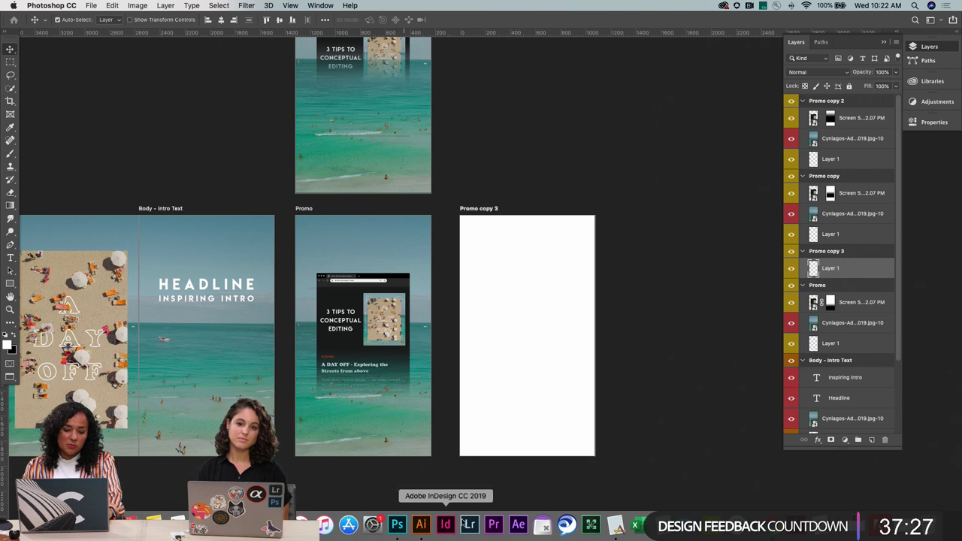
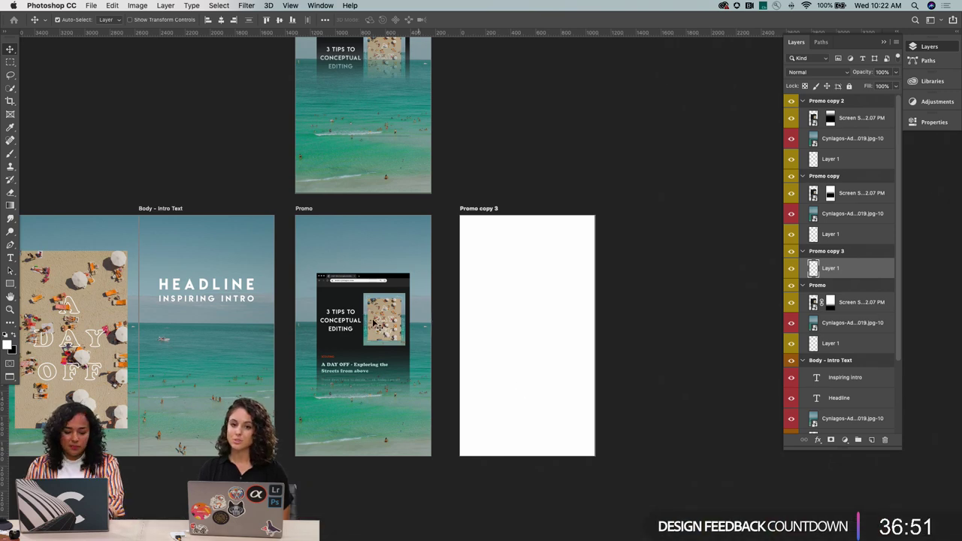
key("z")
left_click(500, 288, "alt")
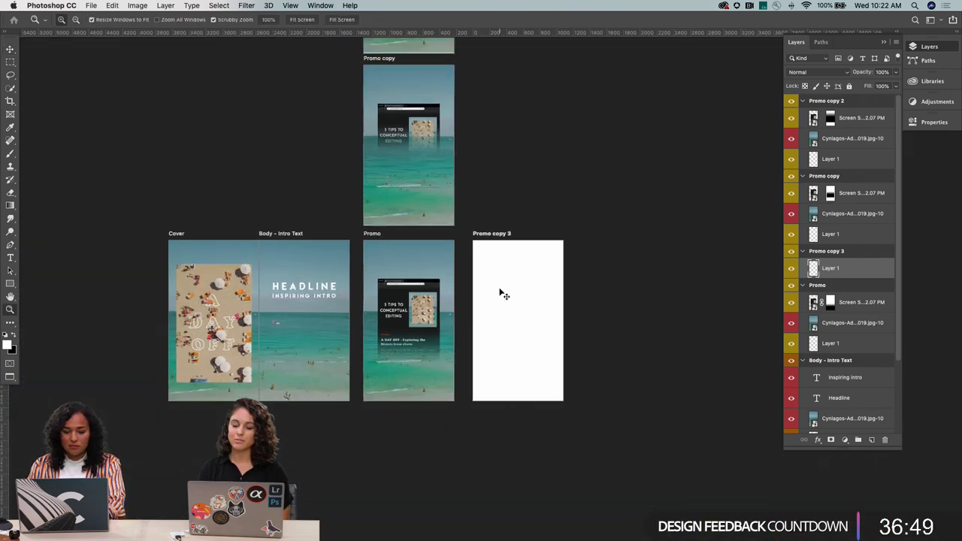
key("super+Tab")
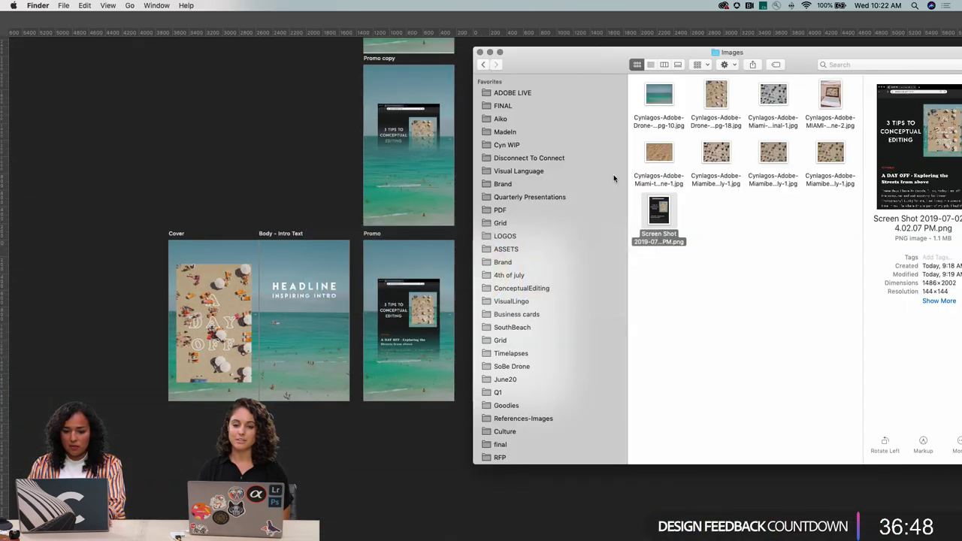
left_click(660, 155)
left_click_drag(614, 47, 212, 92)
left_click_drag(430, 95, 222, 99)
left_click_drag(54, 198, 507, 280)
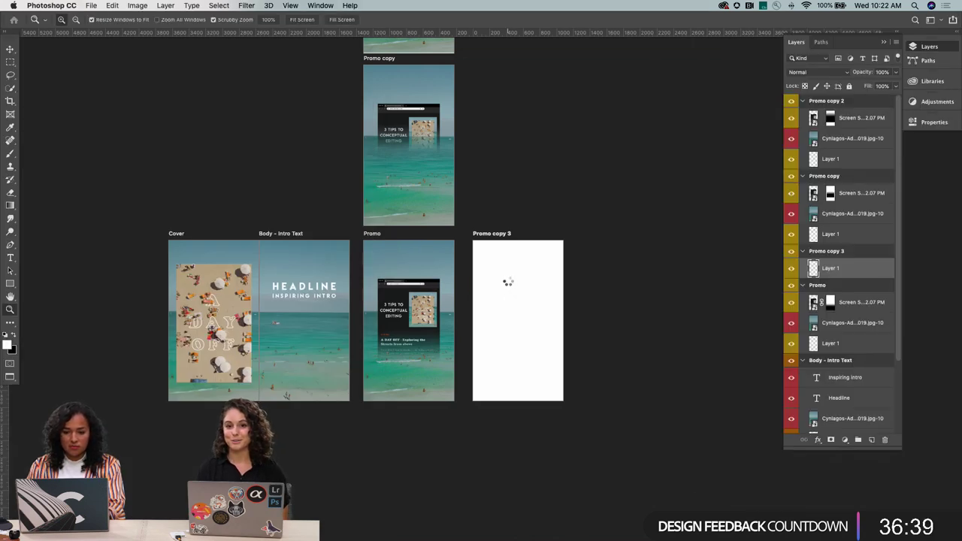
Rotate the placed sand photo to -90° and scale it to 87.27% so it fills the Promo copy 3 artboard, centred
left_click_drag(569, 281, 460, 251)
double_click(191, 19)
type("153")
key("Return")
key("Down")
key("Down")
key("Down")
key("Down")
key("Down")
key("Down")
key("Down")
key("Down")
key("Down")
key("Down")
key("Down")
key("Down")
key("Down")
key("Down")
key("Down")
key("Down")
key("Down")
key("Down")
key("Down")
key("Down")
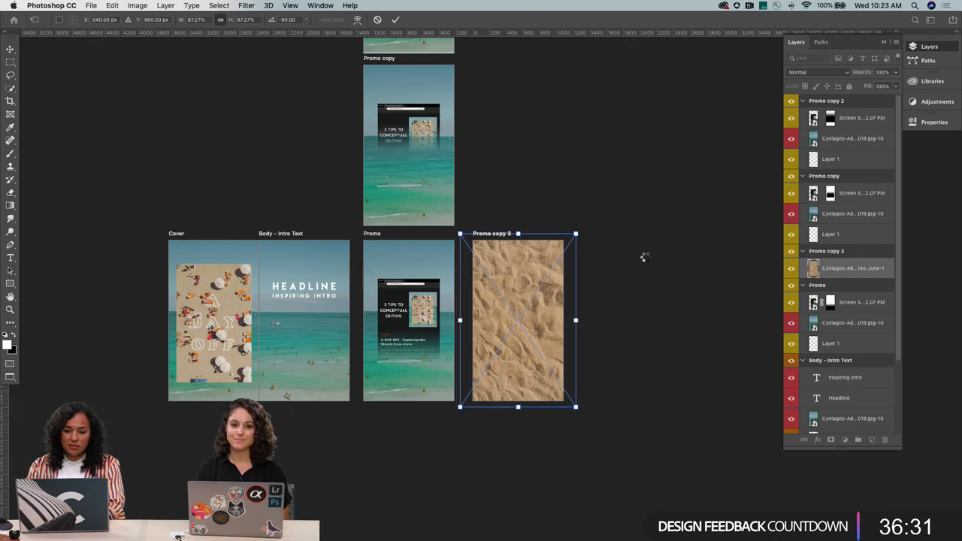
key("Return")
key("z")
left_click(517, 305)
left_click(516, 304)
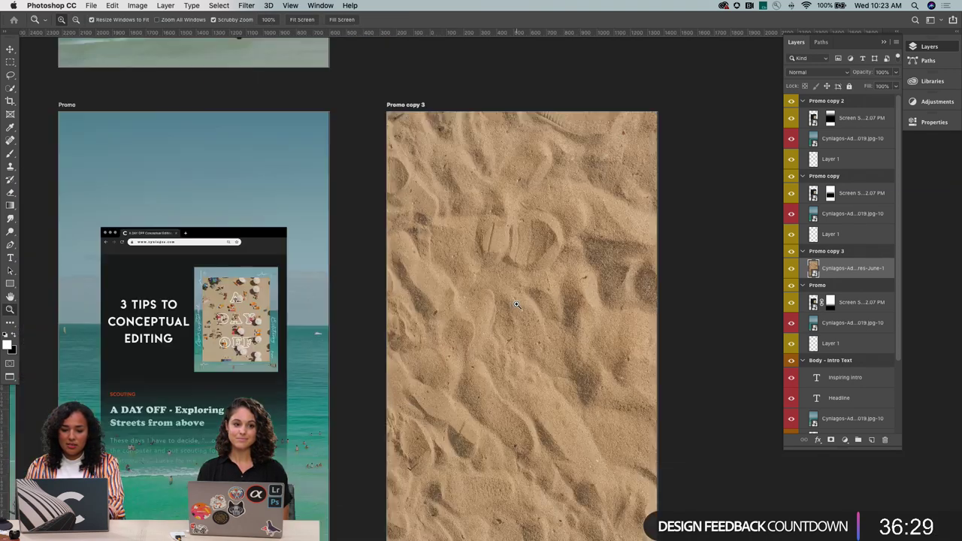
Review the story artboards from the Cover and intro text through the Promo slides to the sand-textured Promo copy 3
scroll(517, 304, "right", 3)
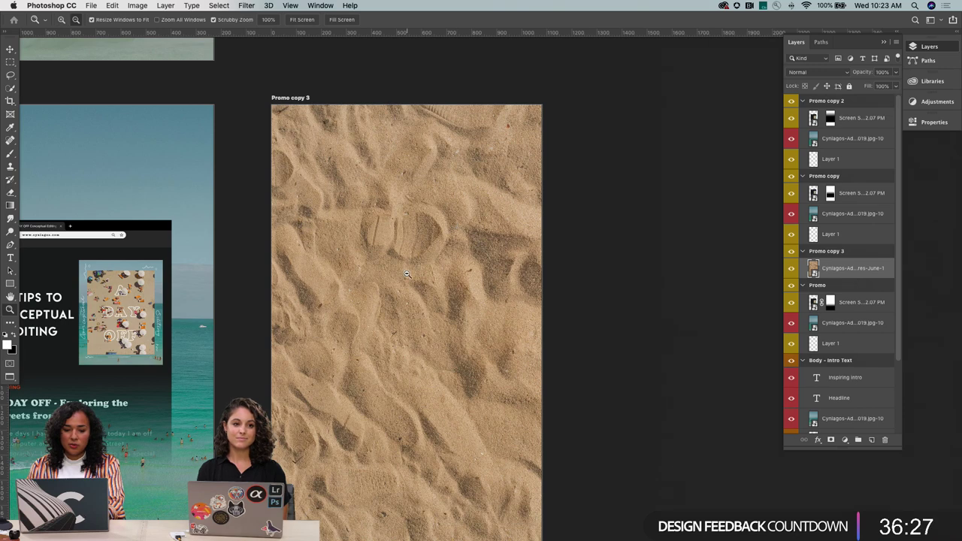
scroll(407, 273, "left", 5)
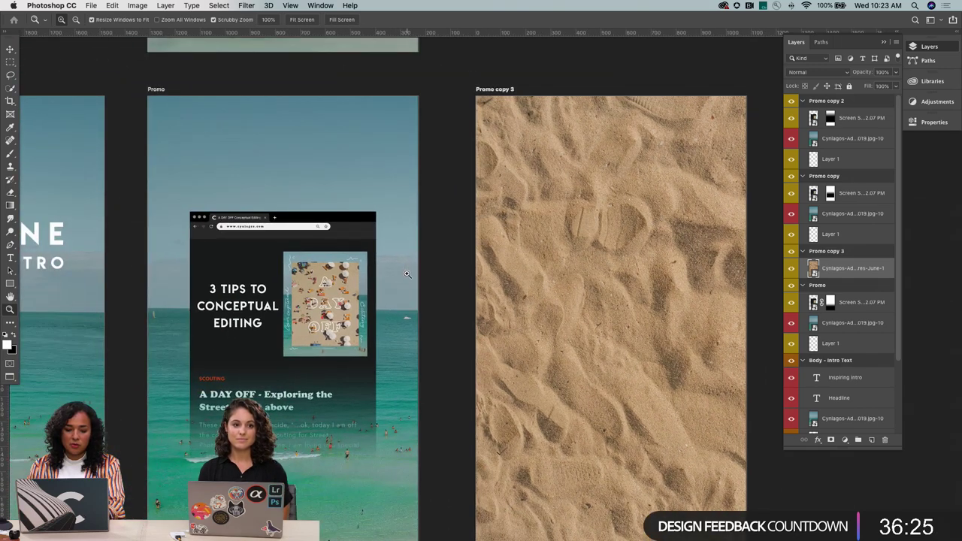
scroll(407, 274, "right", 2)
scroll(407, 274, "down", 1)
left_click(440, 270, "alt")
key("v")
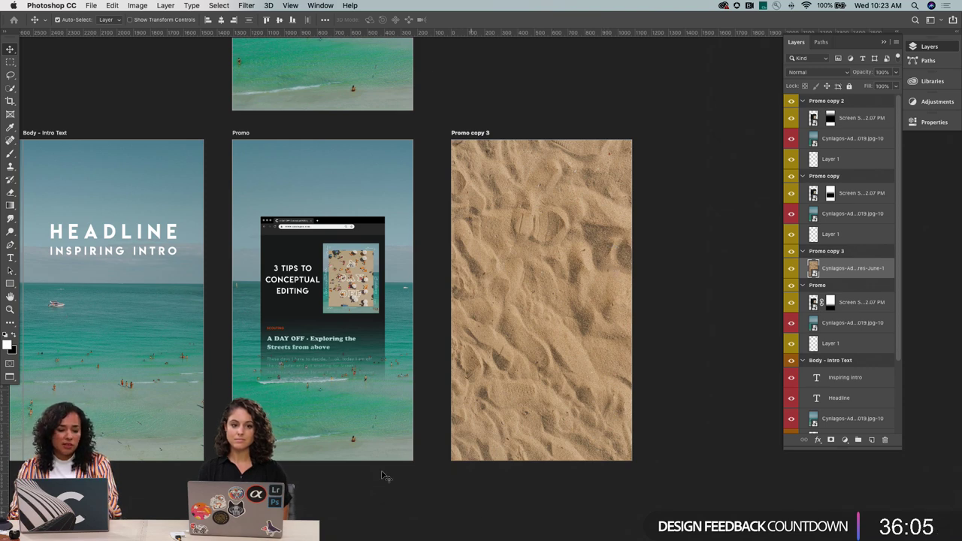
scroll(188, 303, "left", 10)
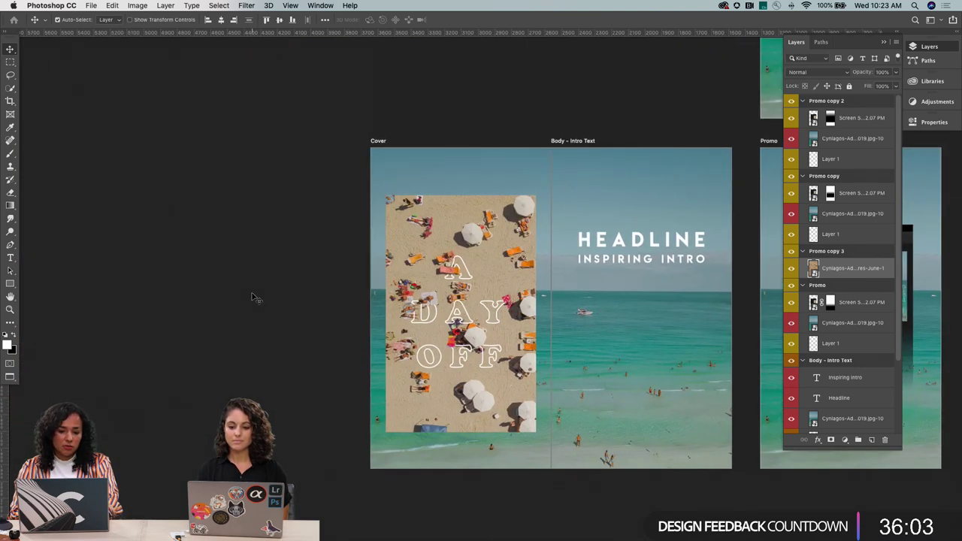
scroll(258, 299, "right", 11)
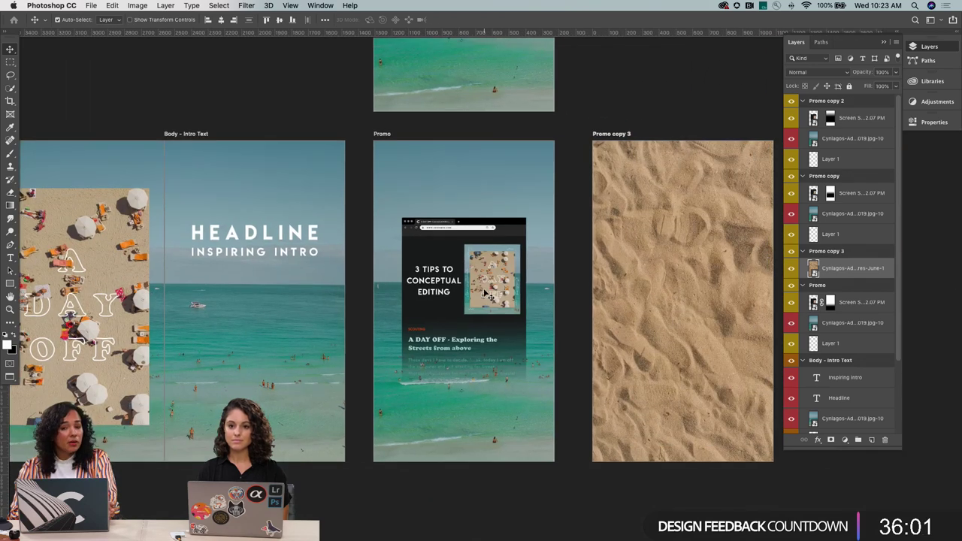
scroll(486, 294, "right", 1)
key("z")
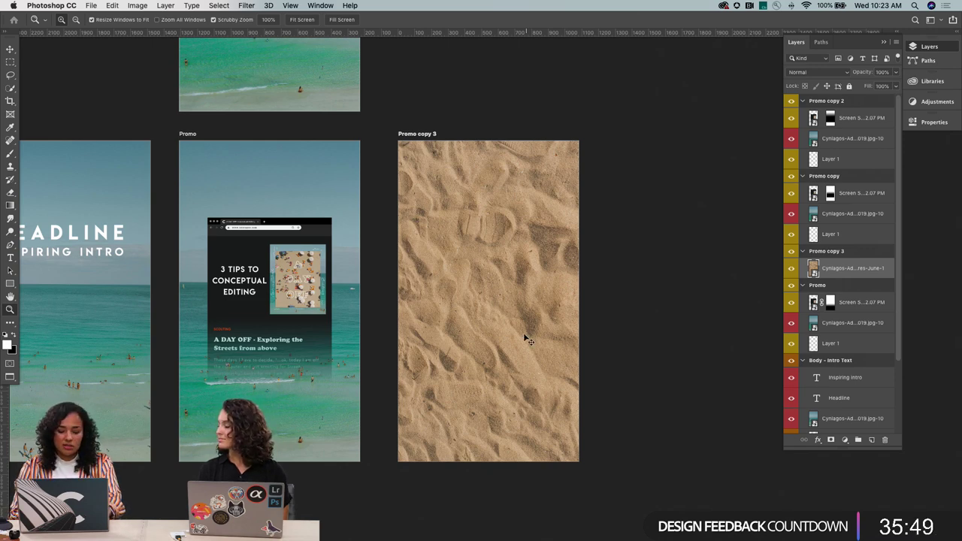
left_click(545, 229)
key("super+Tab")
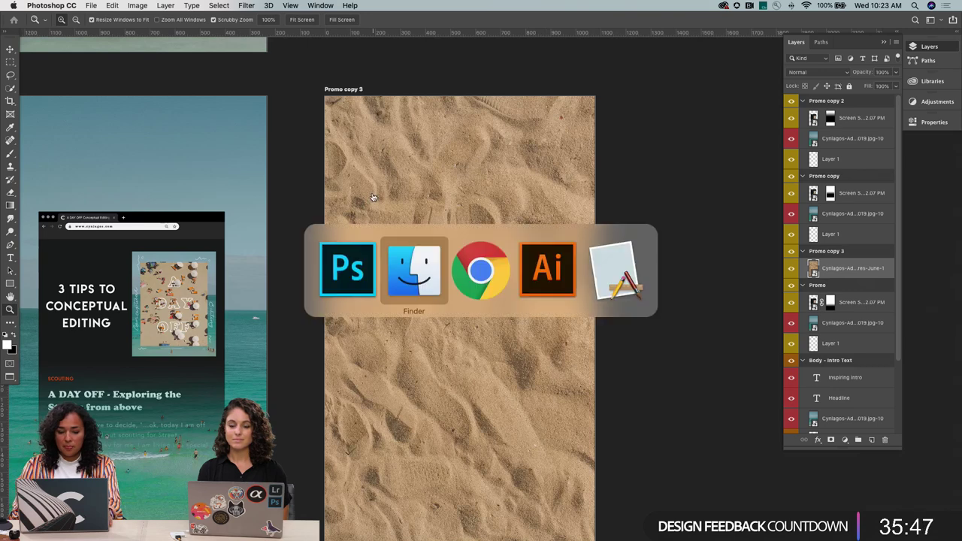
left_click(323, 269)
key("ctrl+Tab")
key("ctrl+Tab")
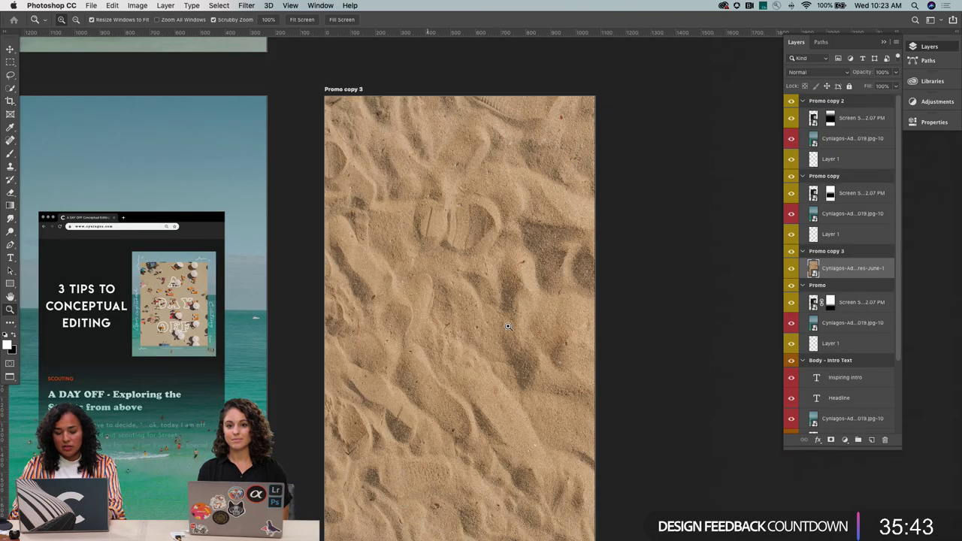
key("super+minus")
scroll(467, 366, "down", 1)
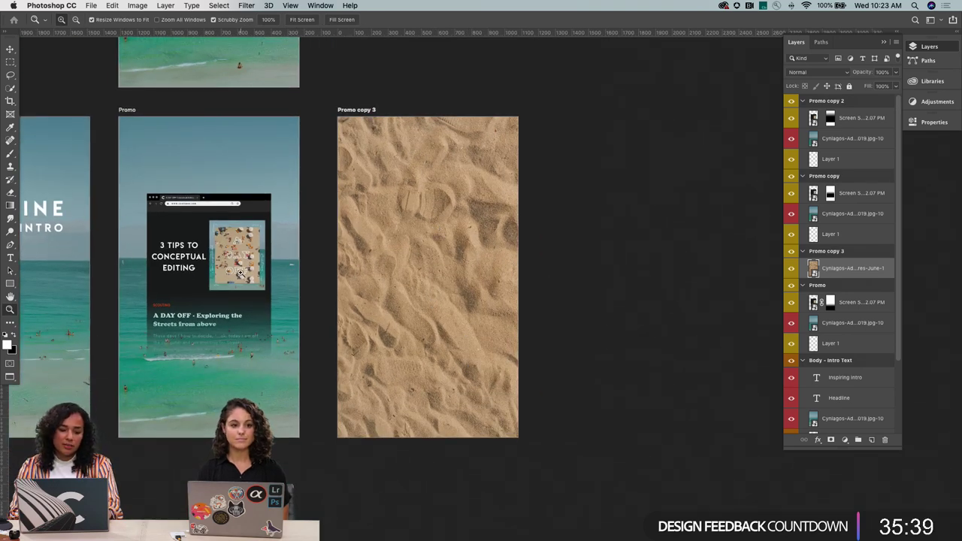
scroll(241, 272, "left", 10)
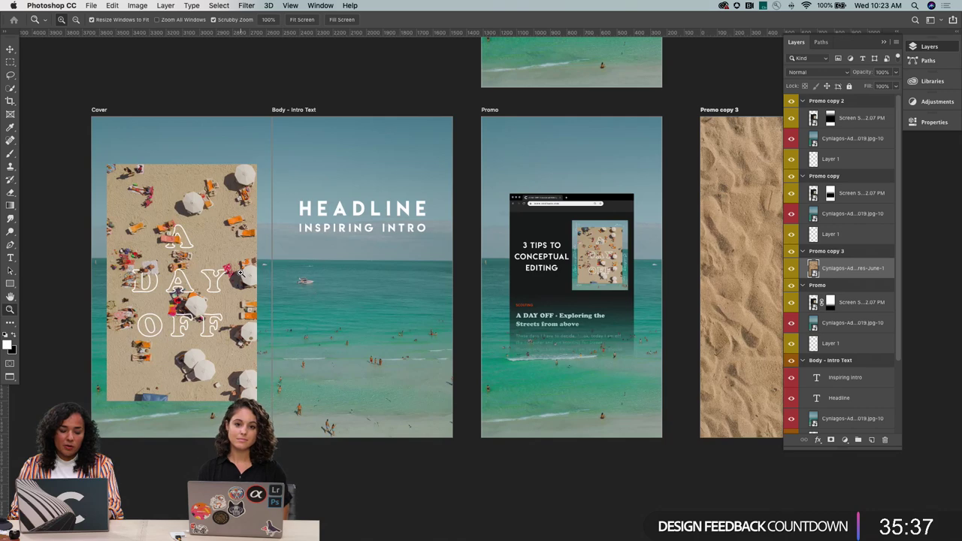
scroll(409, 284, "right", 2)
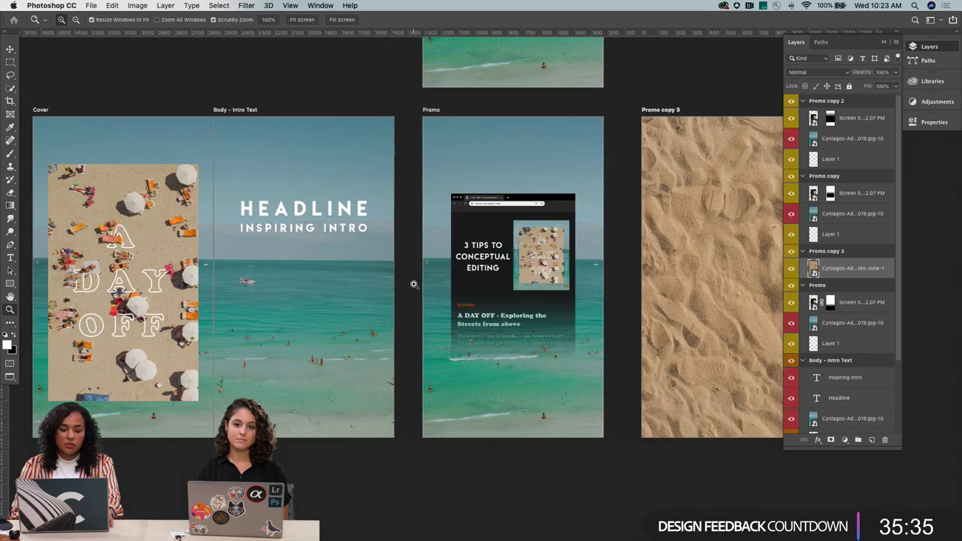
scroll(558, 286, "right", 6)
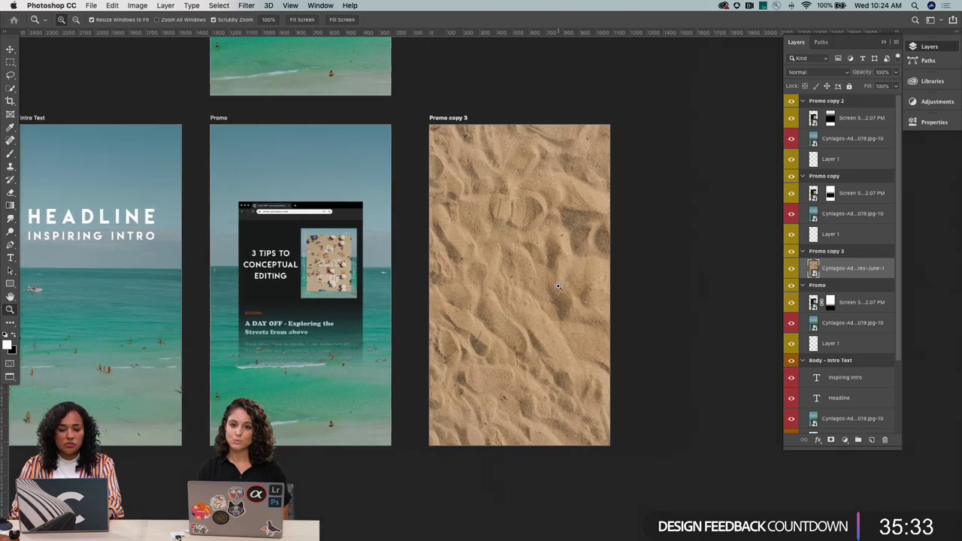
Switch to the finished example story document and select the geometric pattern layer on its Pattern copy artboard
key("super+Tab")
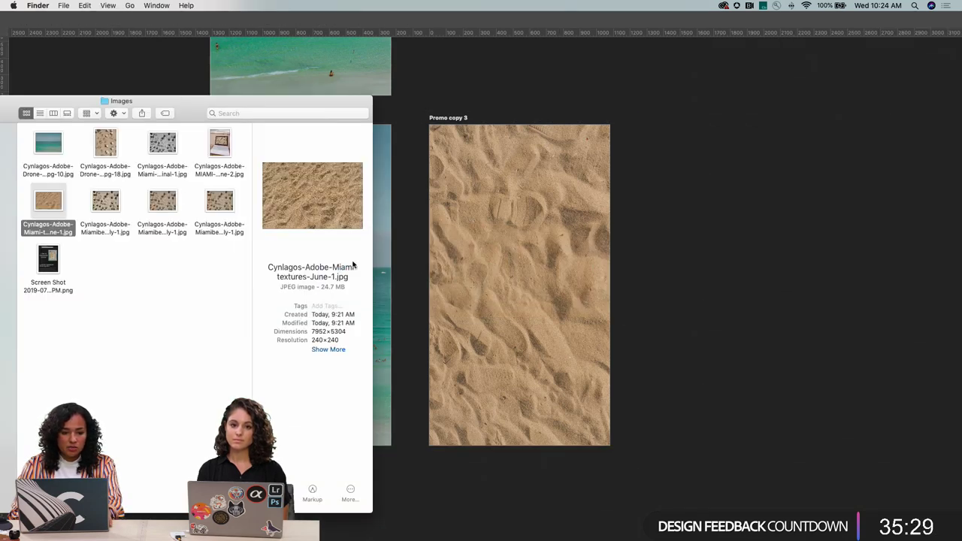
left_click(467, 276)
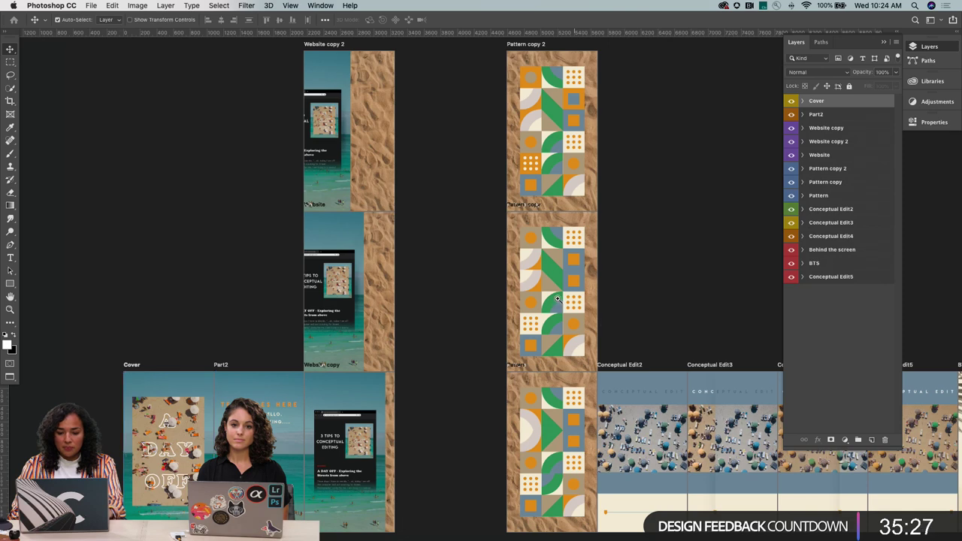
key("z")
left_click(558, 300)
left_click(558, 299)
scroll(561, 300, "right", 3)
key("v")
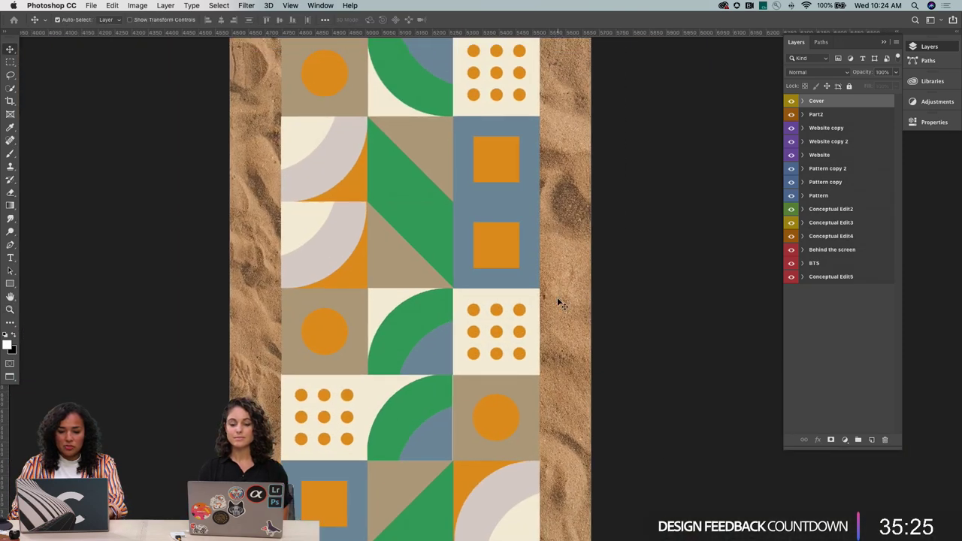
right_click(348, 171)
left_click(361, 172)
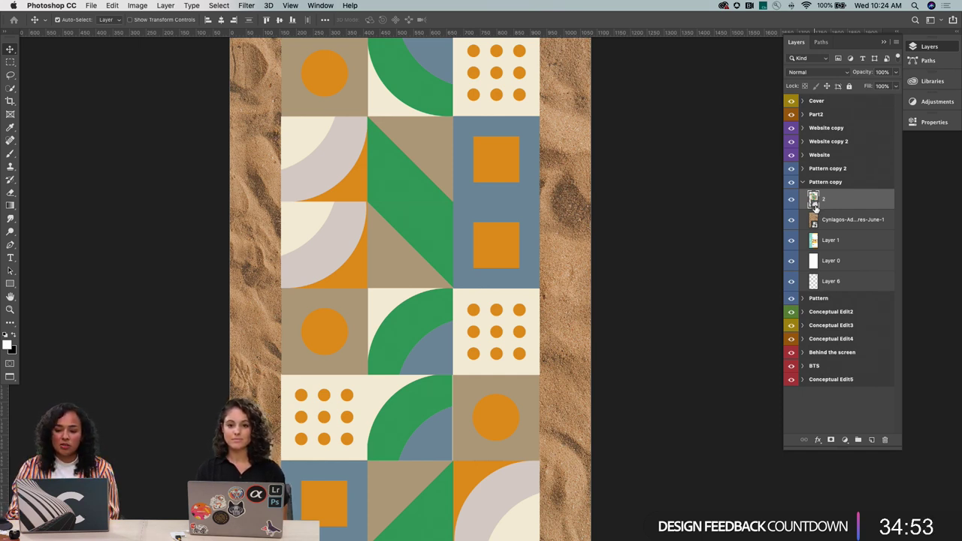
Open the pattern layer's vector smart object in Illustrator and locate the tile artwork outside the white artboard
double_click(814, 200)
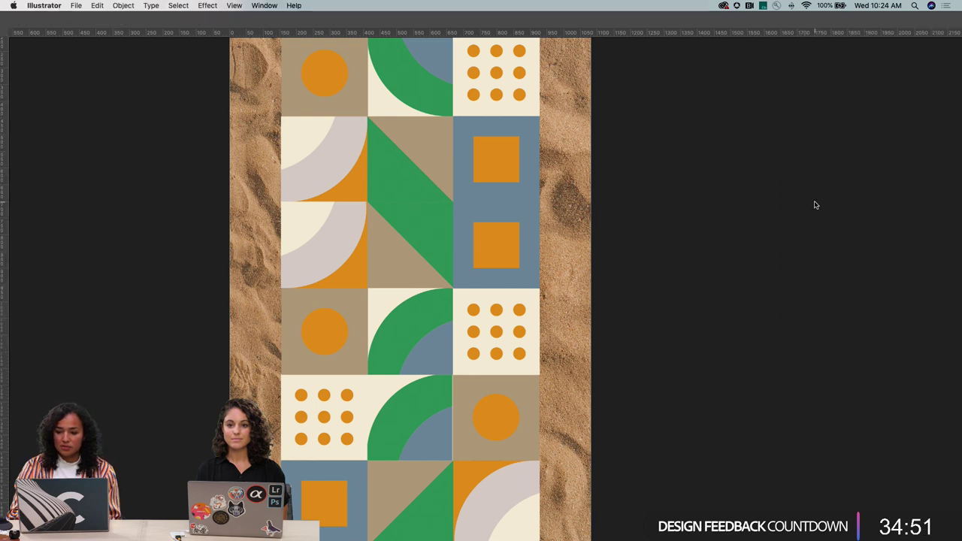
key("z")
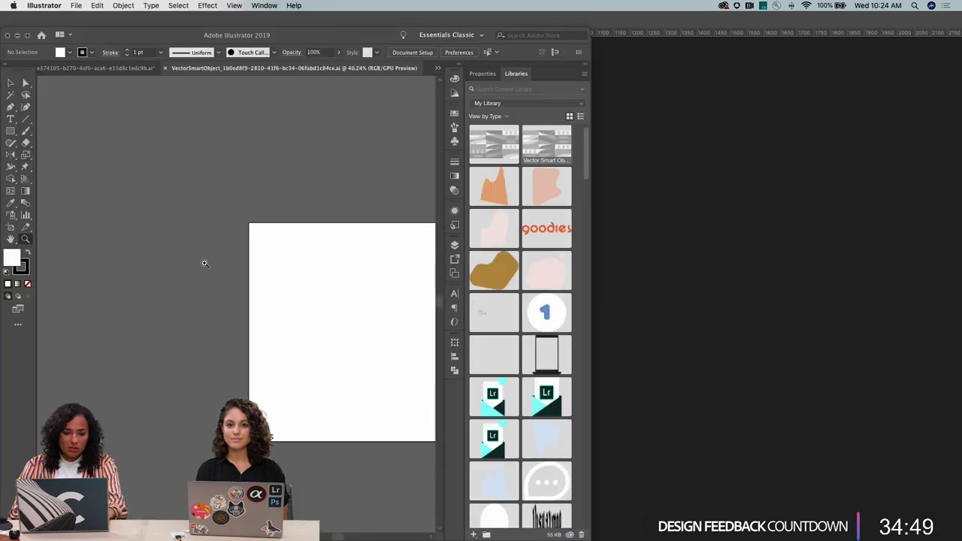
left_click_drag(219, 213, 194, 301)
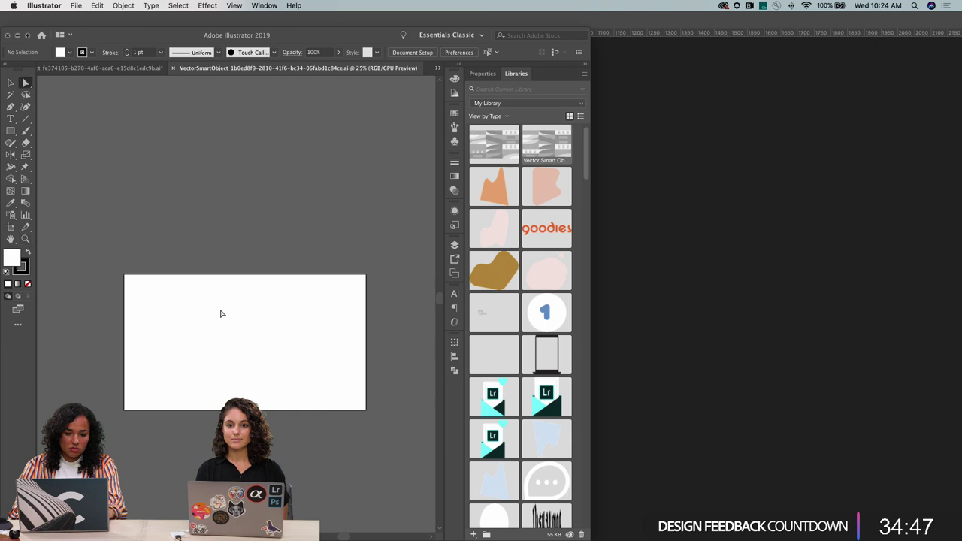
left_click(208, 303, "alt")
left_click(208, 304, "alt")
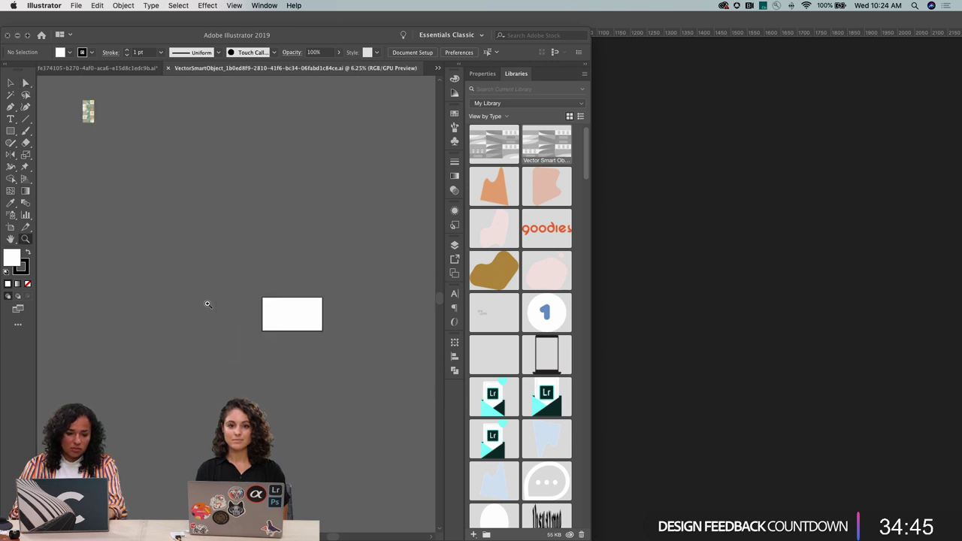
left_click_drag(70, 93, 377, 394)
Select the entire geometric tile pattern and cut it to the clipboard
key("v")
key("super+a")
key("Delete")
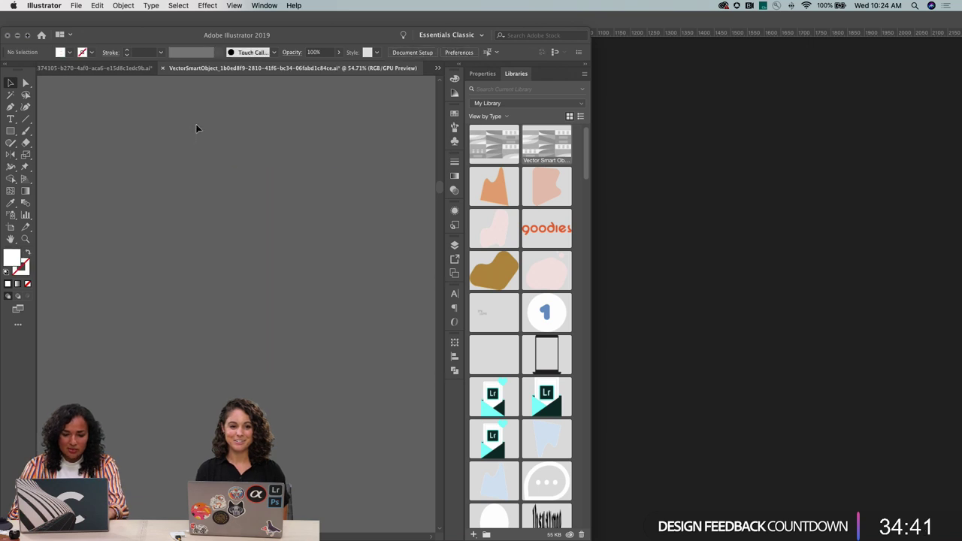
key("super+z")
key("super+z")
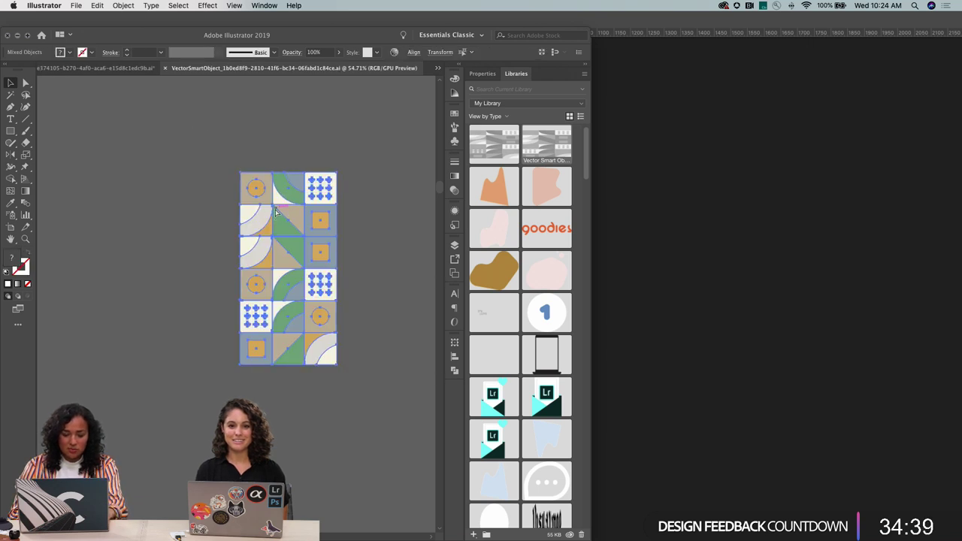
key("Delete")
Switch back to the working story document in Photoshop and paste the pattern onto Promo copy 3 as a Smart Object
key("super+Tab")
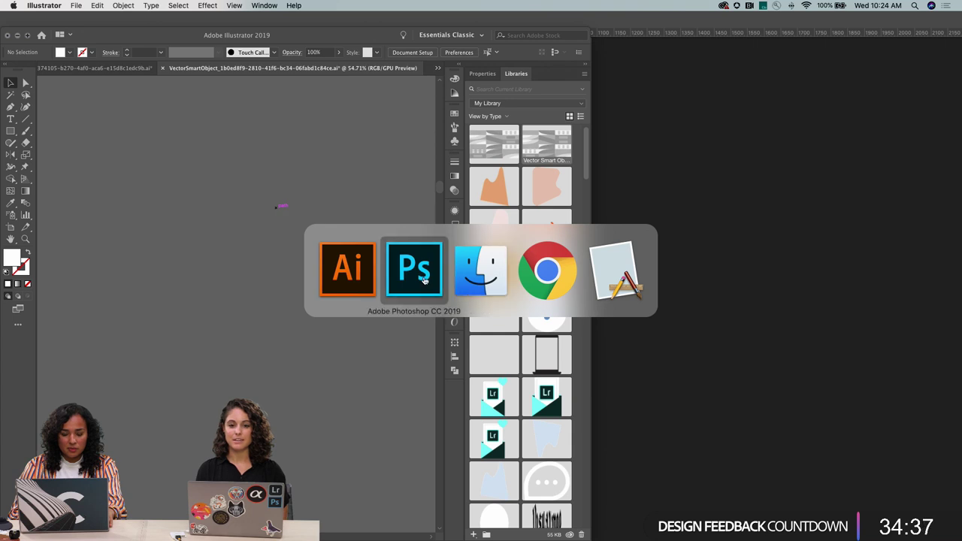
key("ctrl+Tab")
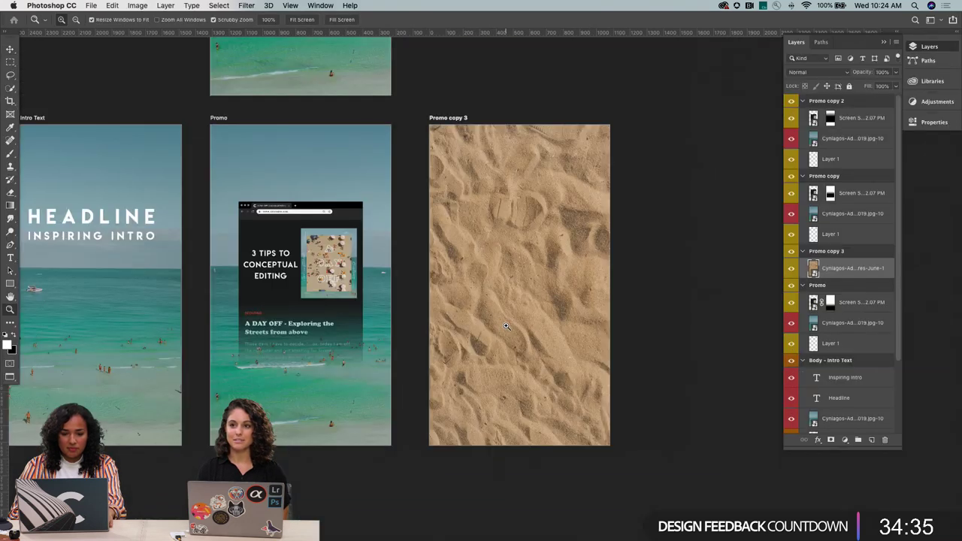
key("super+v")
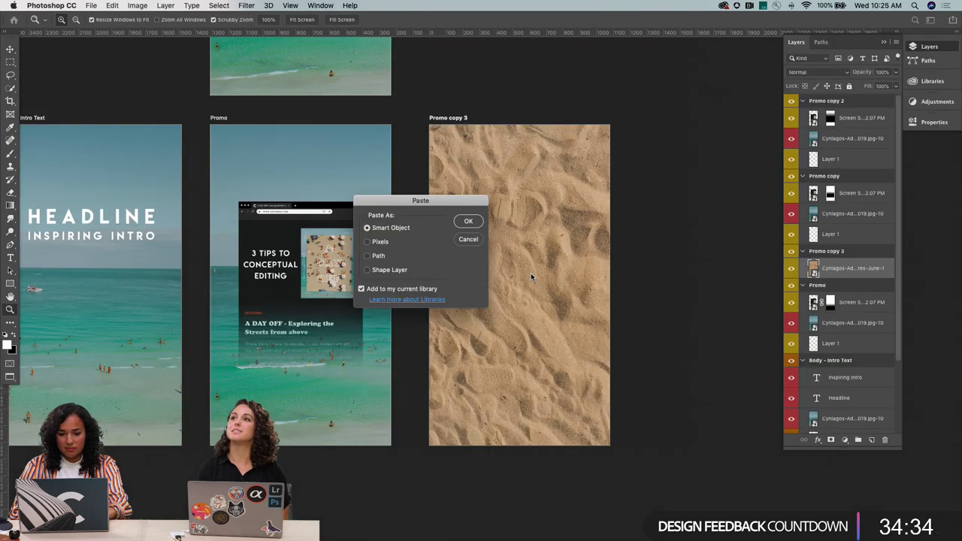
left_click(470, 222)
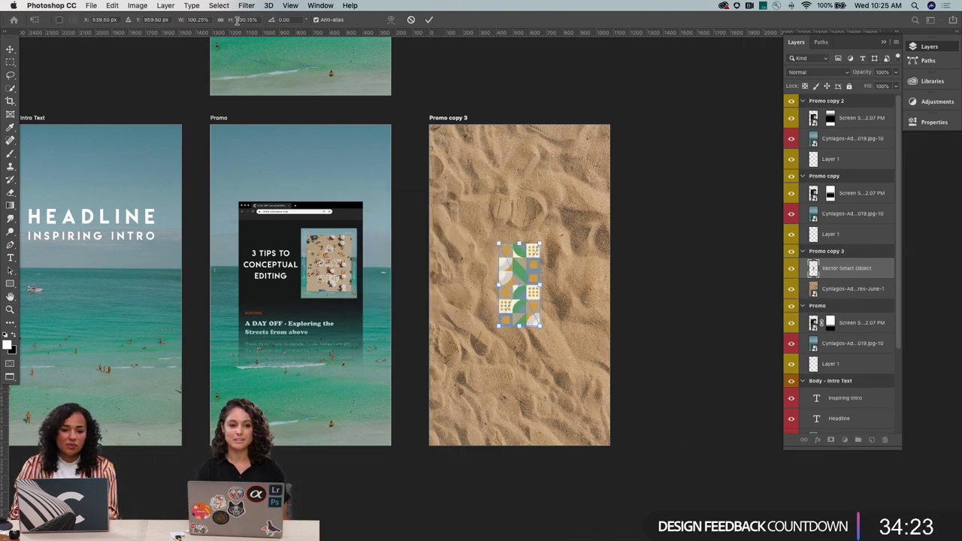
Scale the pasted pattern proportionally to 270.25% in the centre of the Promo copy 3 artboard
left_click_drag(180, 23, 264, 9)
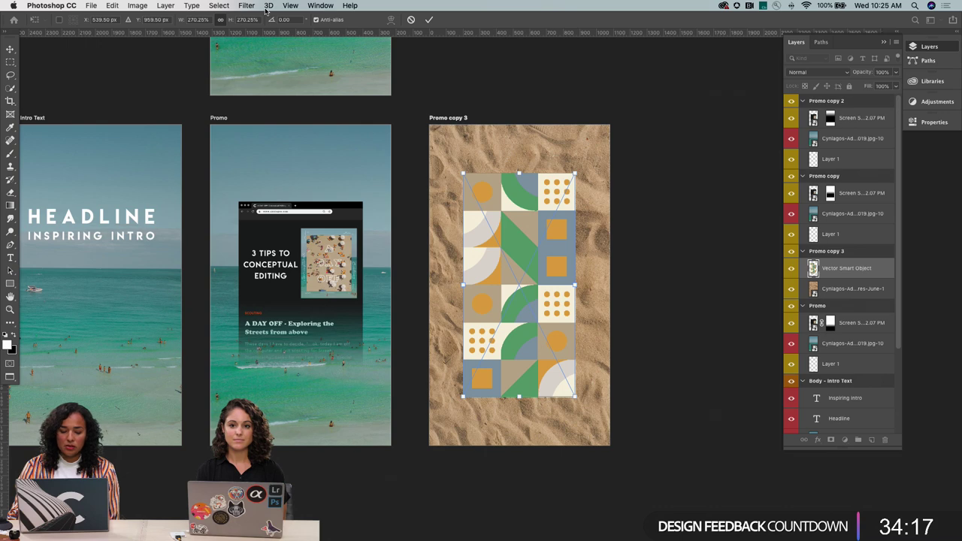
key("Return")
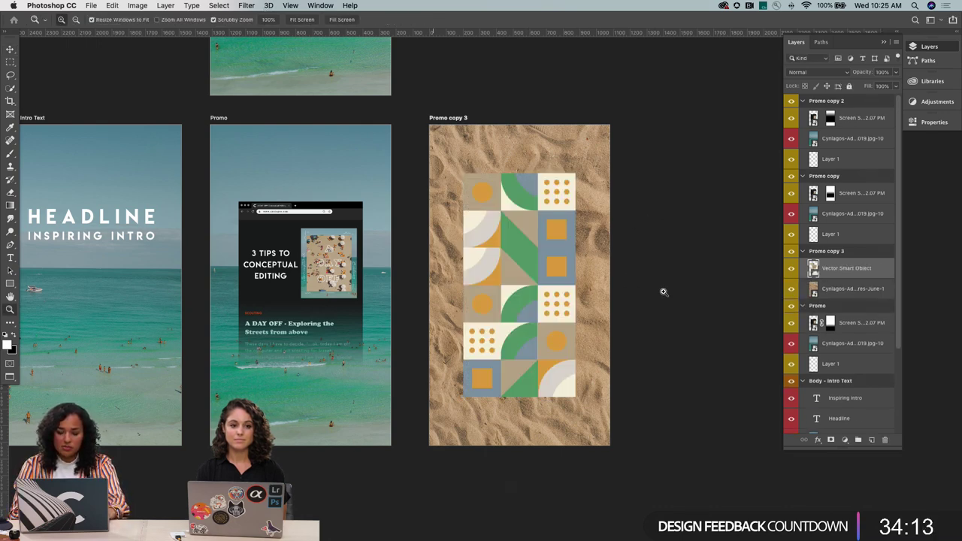
key("v")
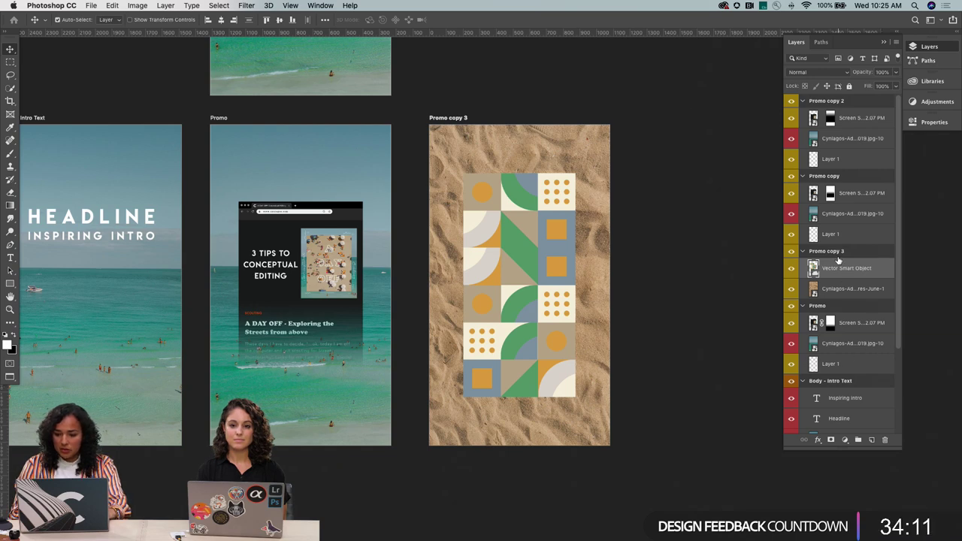
Duplicate the Promo copy 3 artboard directly above the original, beside the Promo copy artboard
left_click(838, 253)
key("z")
left_click(520, 251, "alt")
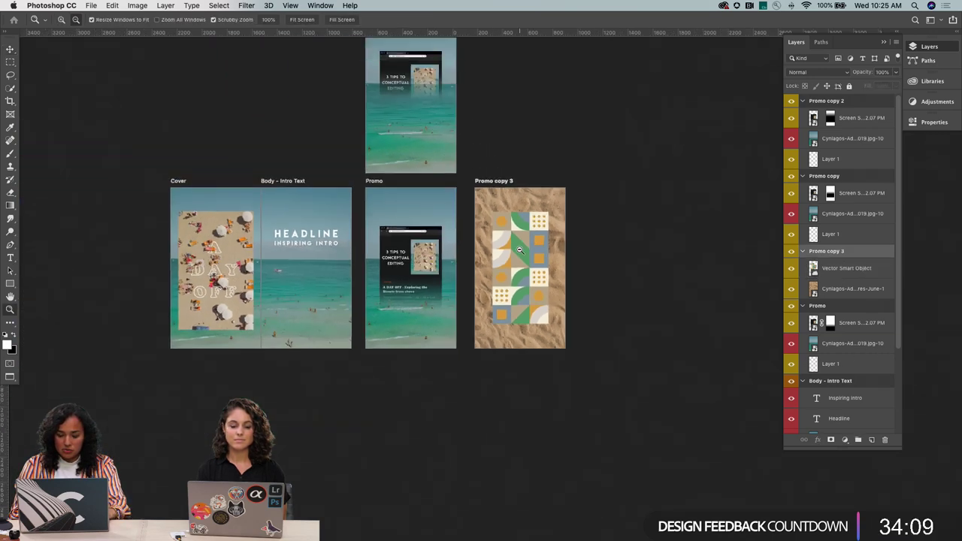
left_click(519, 250, "alt")
key("v")
left_click_drag(527, 299, 526, 131)
key("ctrl+r")
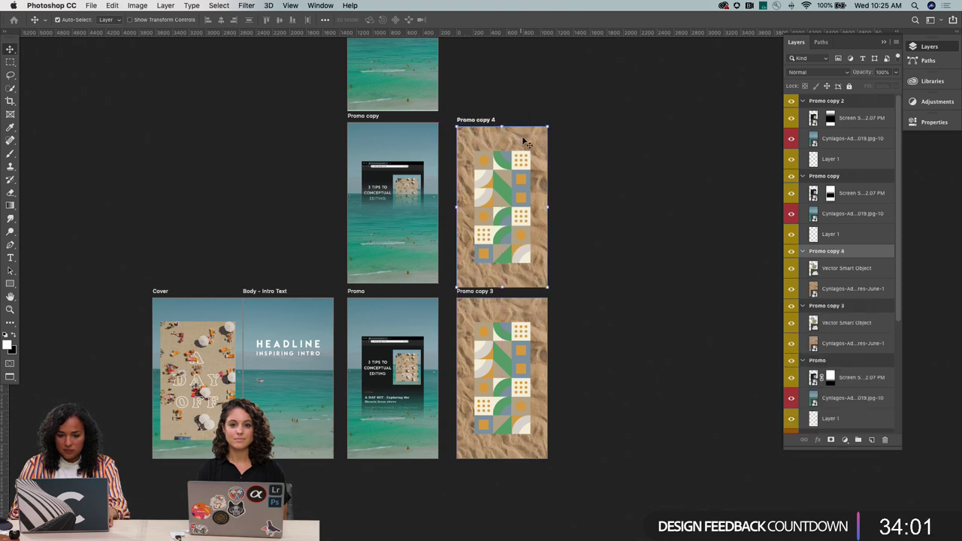
Flip the pattern on the Promo copy 4 artboard both horizontally and vertically about its centre, keeping its size
key("z")
left_click(507, 204)
key("v")
right_click(517, 176)
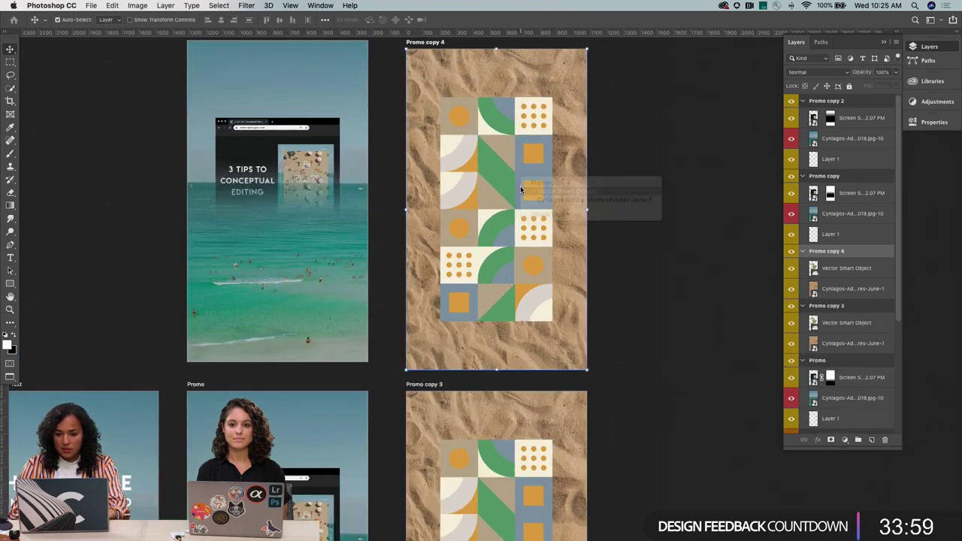
left_click(601, 194)
key("super+t")
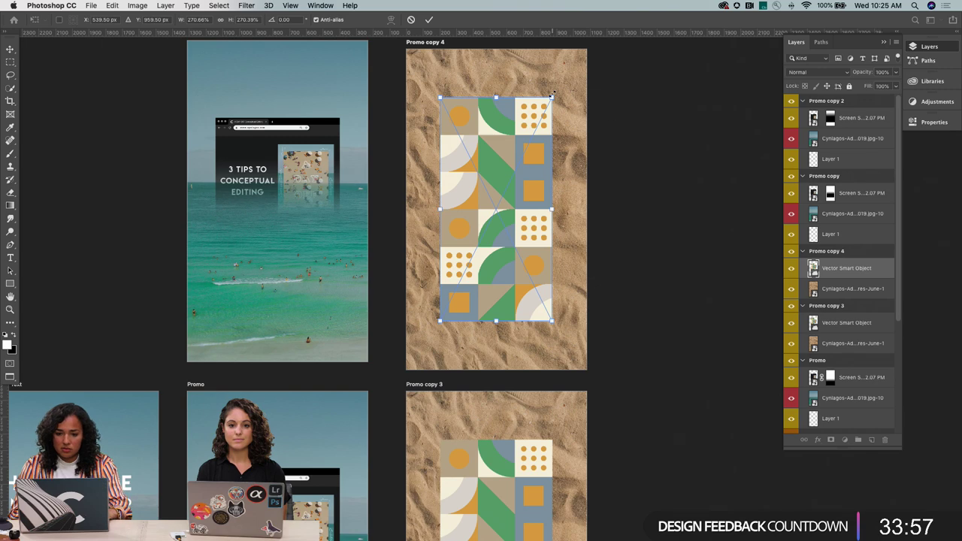
left_click_drag(557, 94, 388, 396)
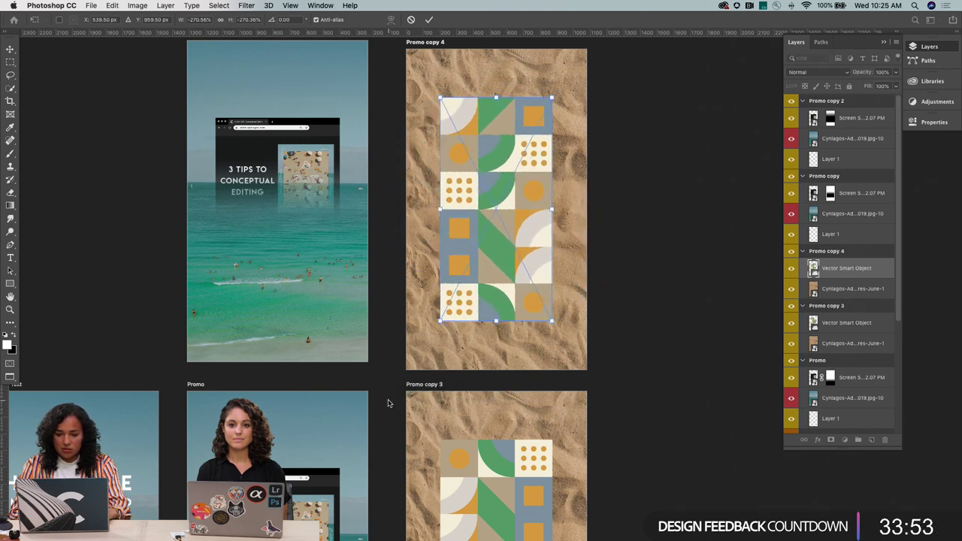
key("Return")
scroll(391, 406, "up", 3)
key("z")
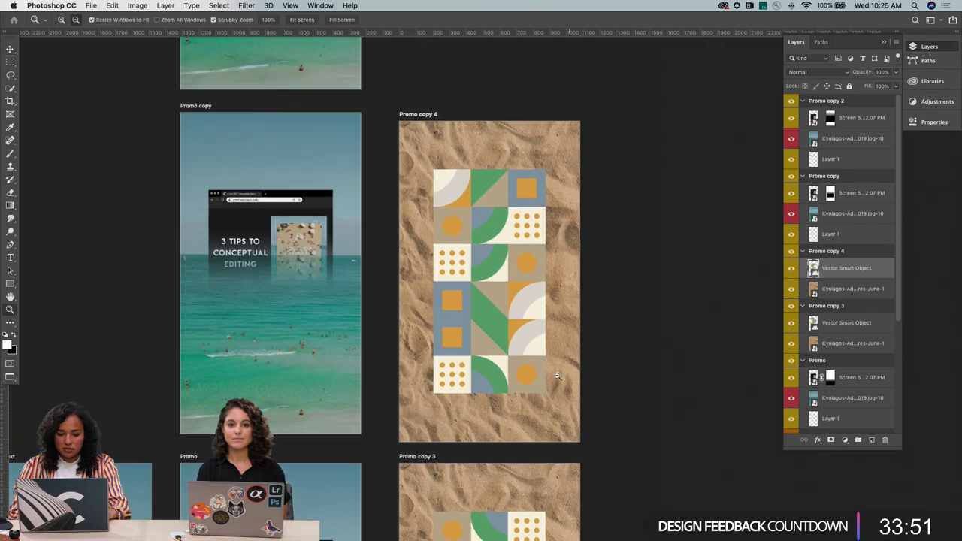
Duplicate the Promo copy 3 artboard directly to its right, keeping both artboards level
left_click(551, 371, "alt")
left_click(551, 371, "alt")
key("v")
scroll(548, 364, "right", 5)
scroll(519, 290, "up", 4)
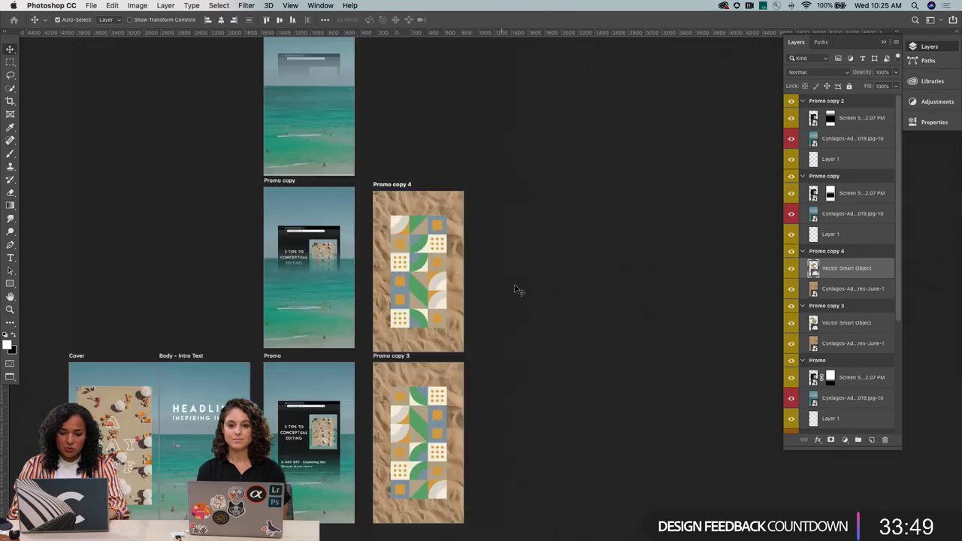
scroll(516, 289, "down", 5)
scroll(516, 289, "up", 2)
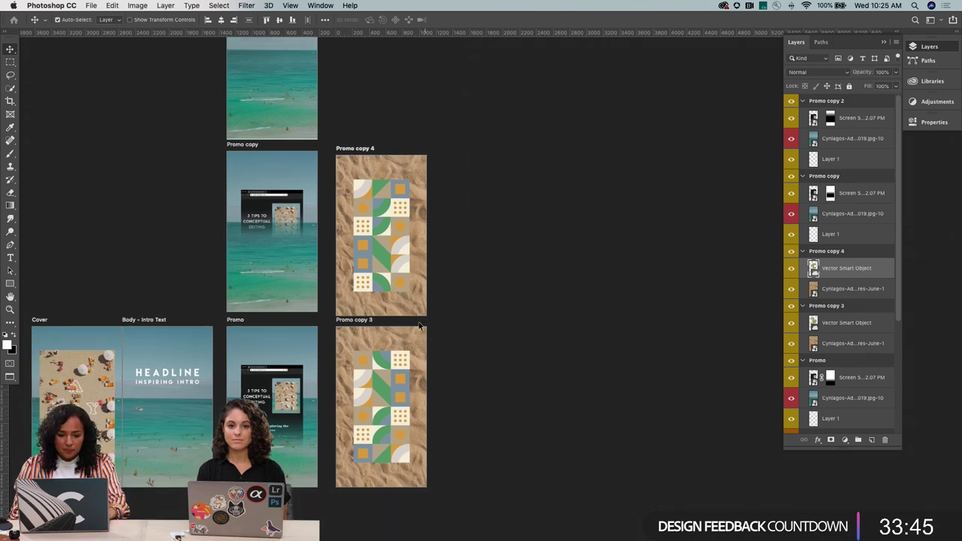
key("shift+v")
left_click_drag(419, 329, 519, 328)
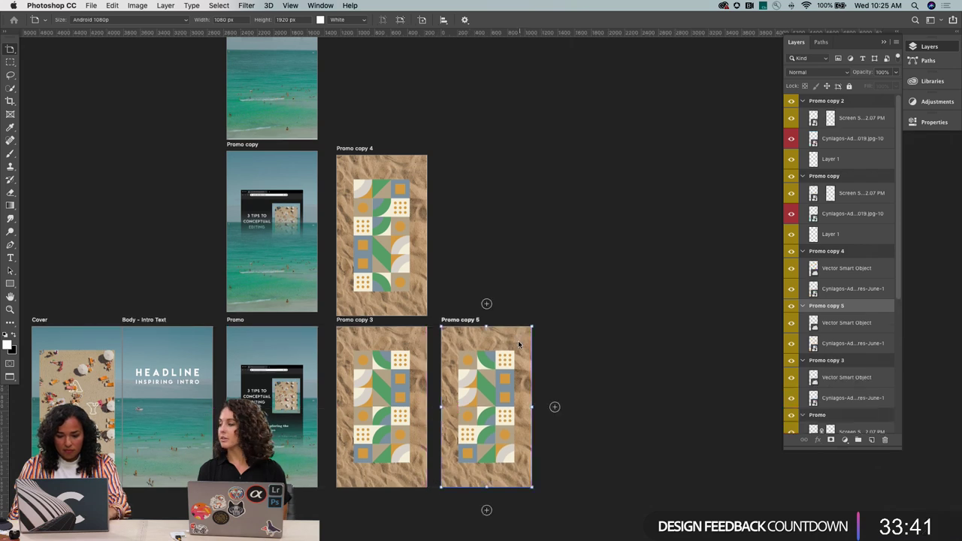
Delete the sand texture and the geometric pattern from the new Promo copy 5 artboard, leaving it blank
key("v")
right_click(524, 346)
left_click(526, 347)
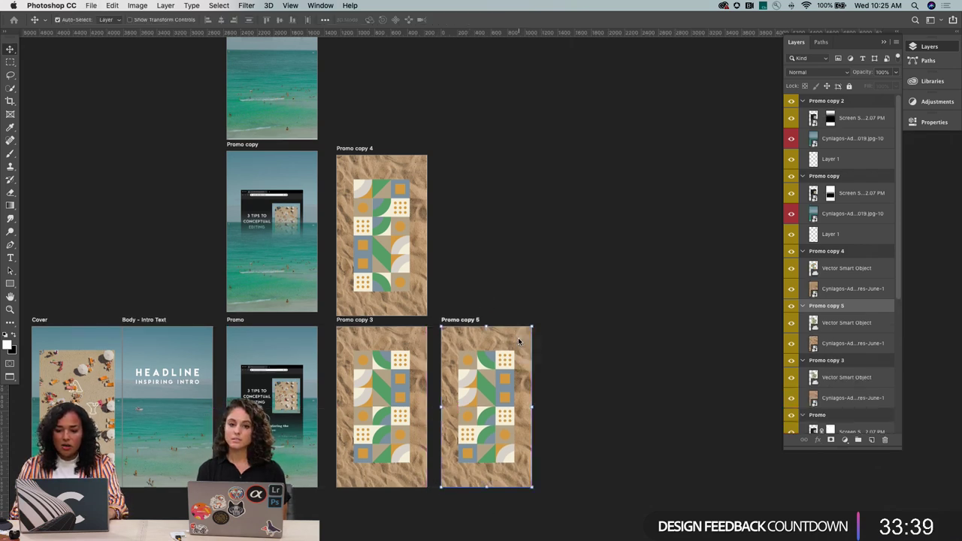
key("Delete")
right_click(506, 364)
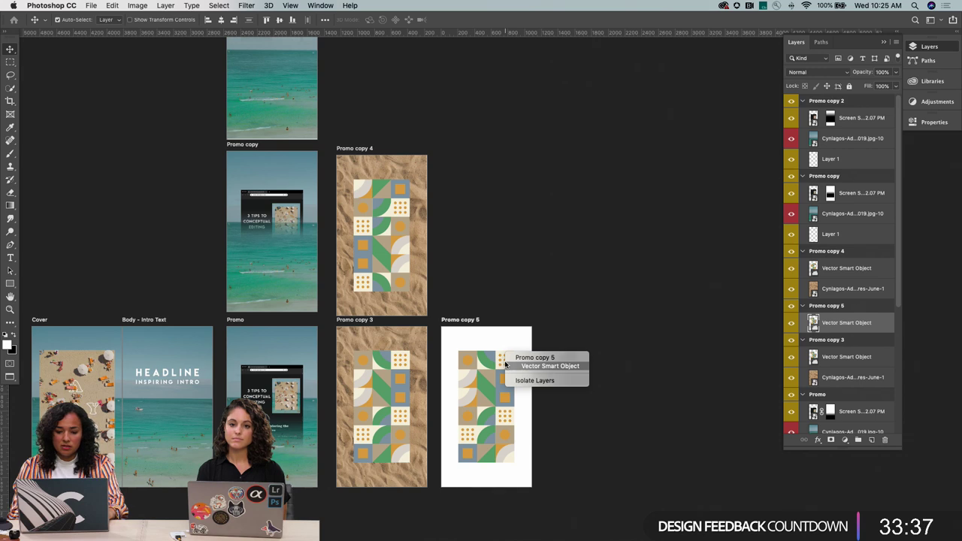
left_click(506, 366)
key("Delete")
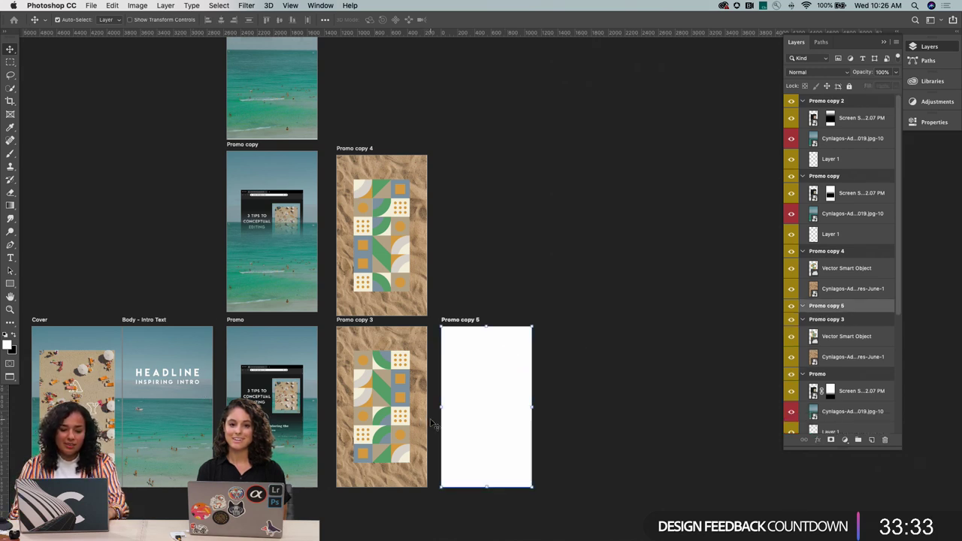
key("z")
left_click(394, 413, "alt")
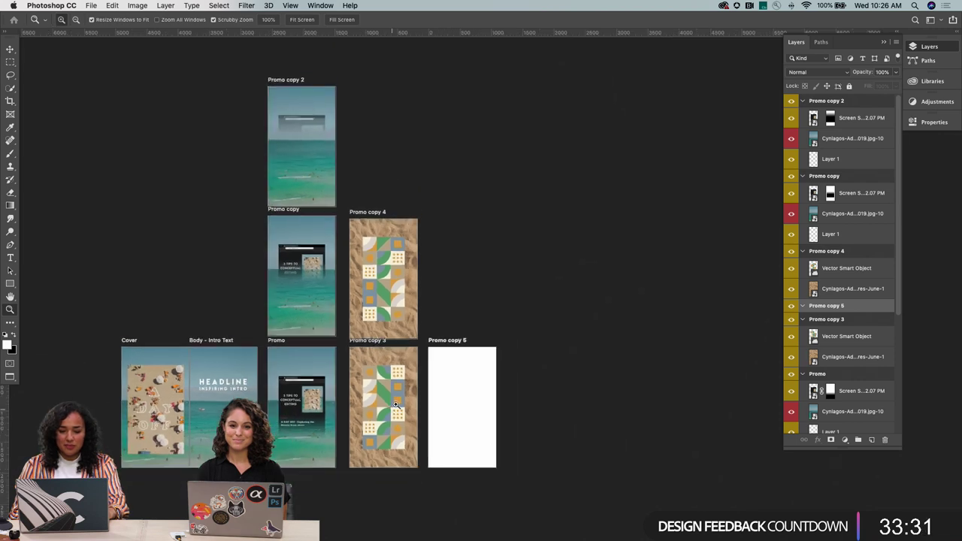
key("v")
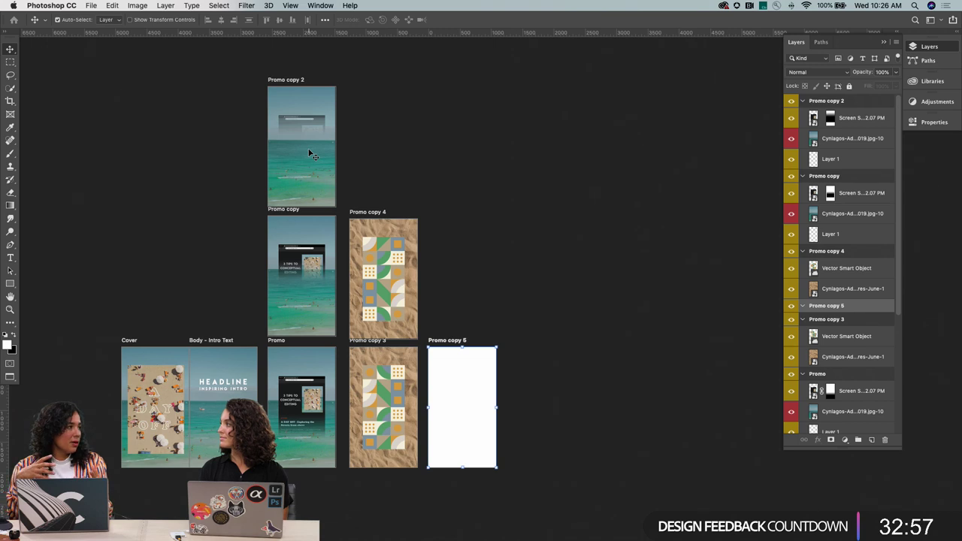
Switch to the finished reference story document and select the base copy layer of the Conceptual Edit2 artboard
key("super")
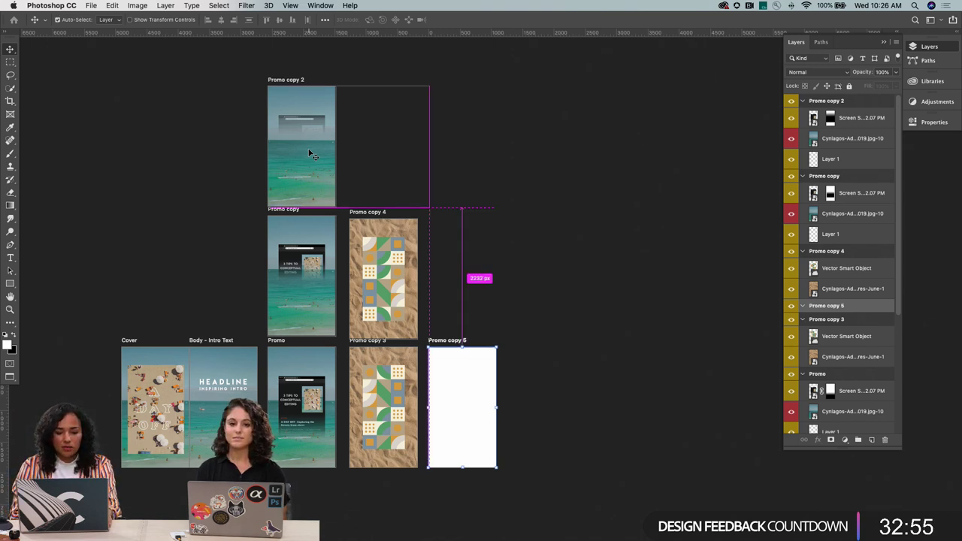
key("super+Tab")
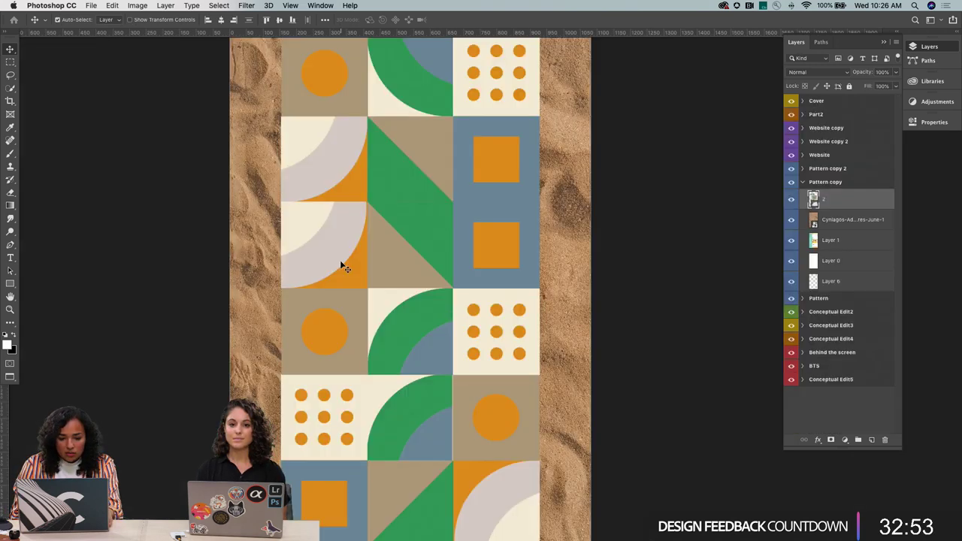
key("z")
left_click_drag(521, 310, 506, 312)
scroll(505, 312, "right", 5)
scroll(506, 312, "down", 3)
key("v")
scroll(443, 381, "up", 3)
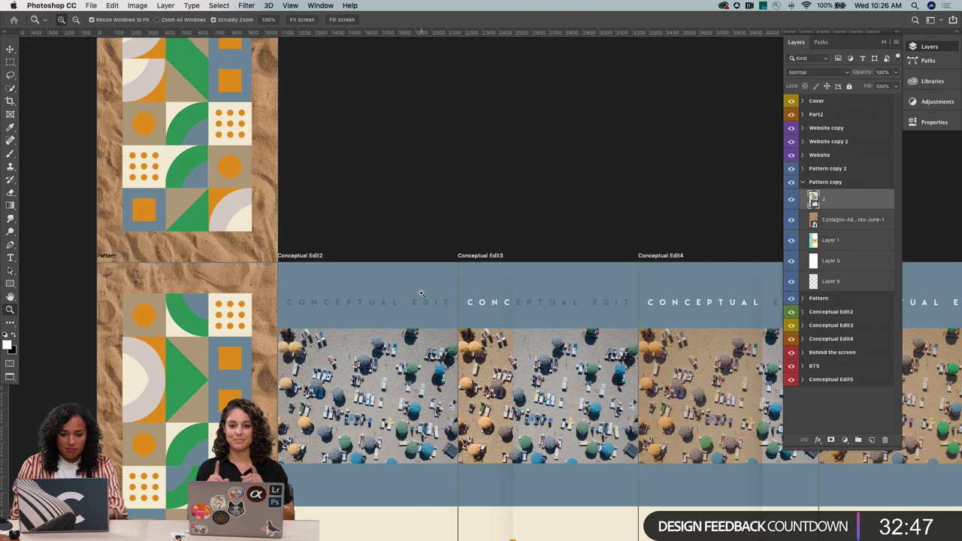
right_click(423, 291)
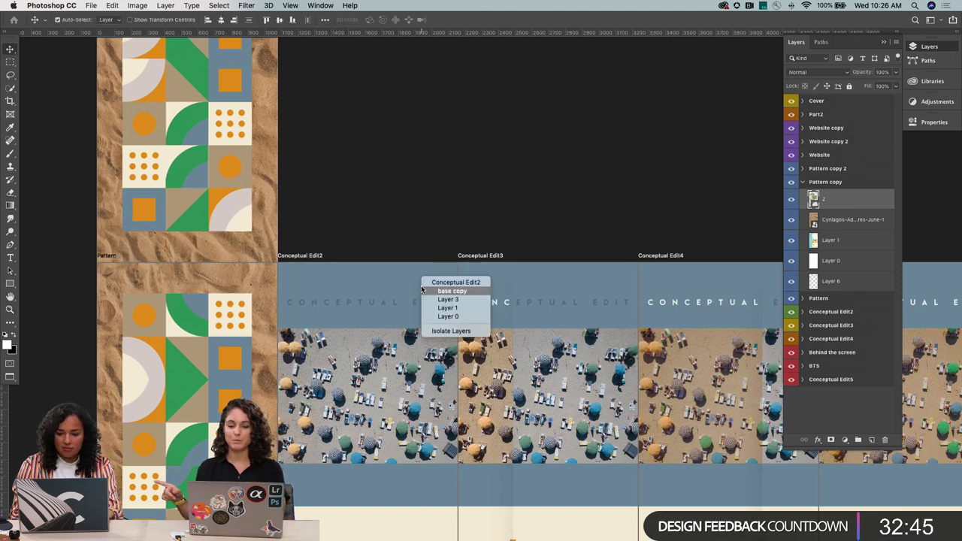
left_click(425, 291)
scroll(423, 291, "down", 5)
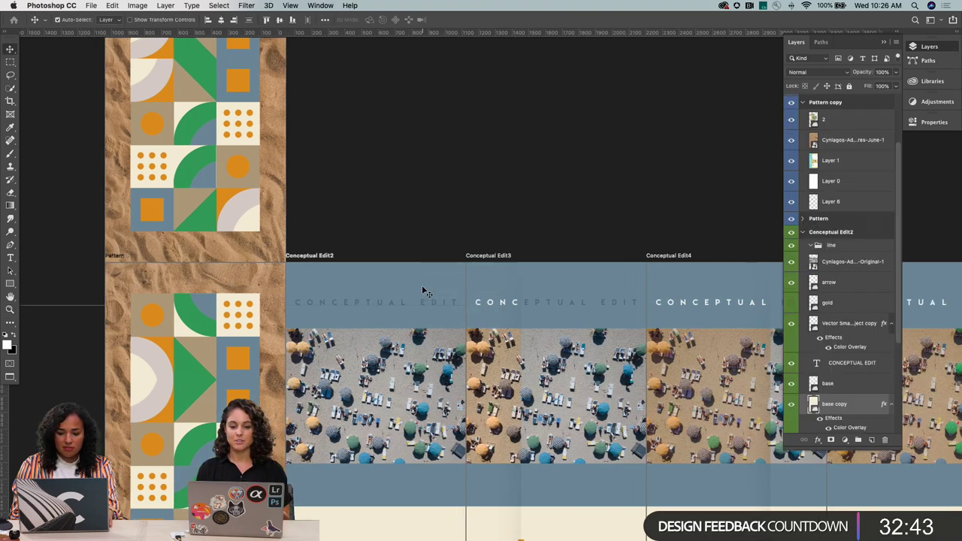
Sample the blue band beneath the beach photo on Conceptual Edit2 as the foreground colour, 899aa8
key("i")
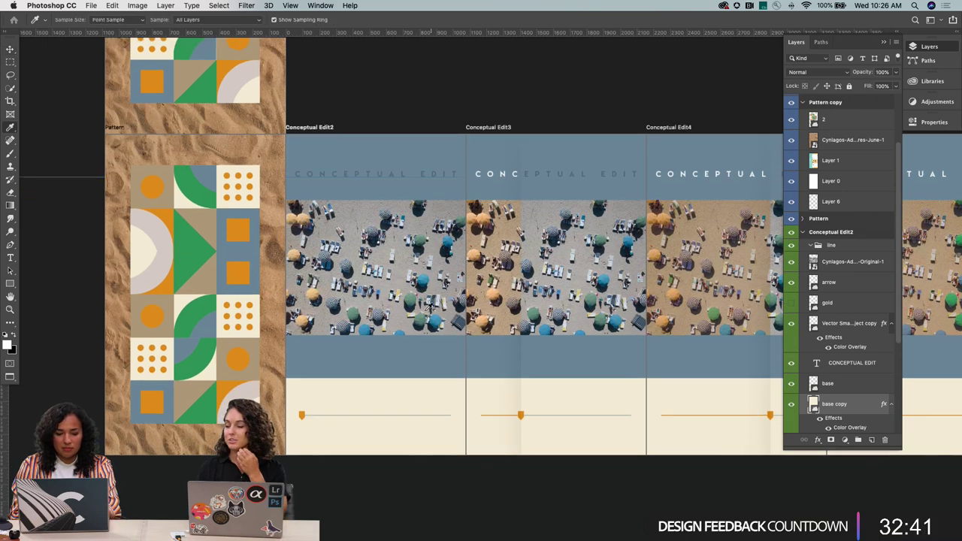
left_click(416, 354)
left_click(8, 345)
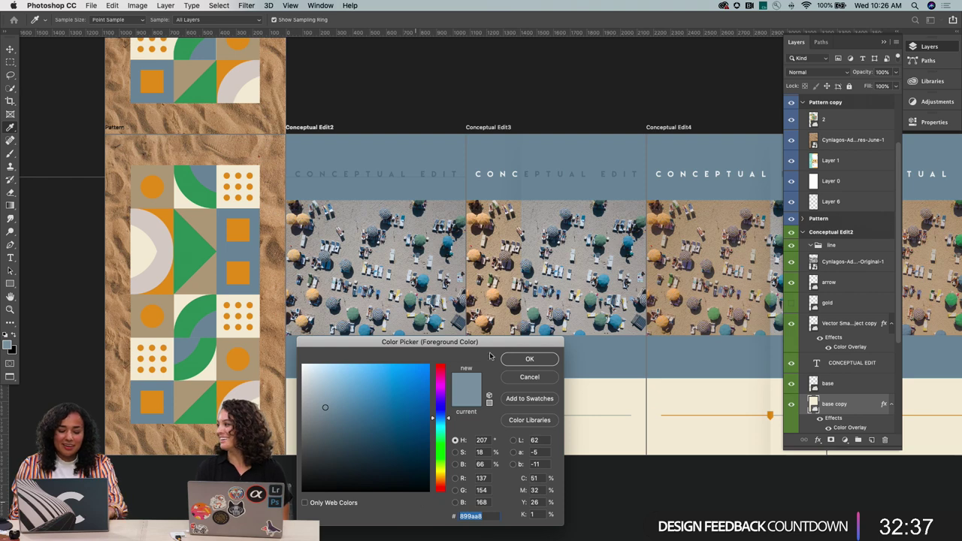
left_click(548, 360)
Set the background colour to the cream f6f0e1 sampled from a dotted tile on the Pattern artboard
key("v")
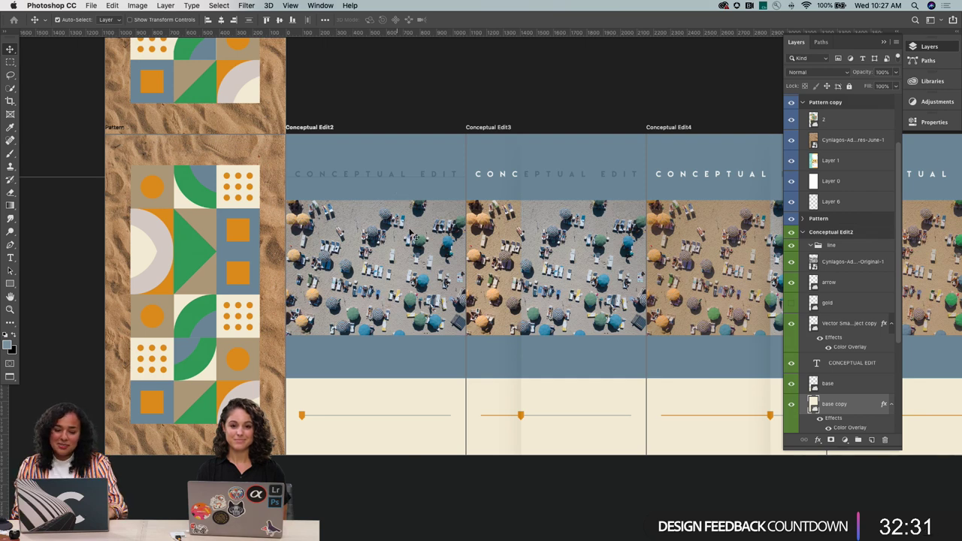
right_click(398, 390)
key("Escape")
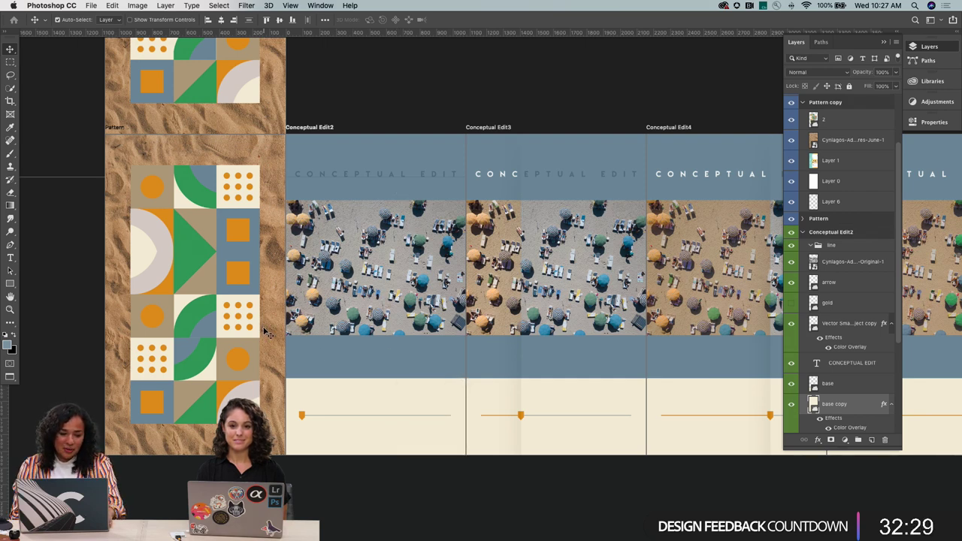
left_click(13, 351)
left_click_drag(325, 343, 407, 357)
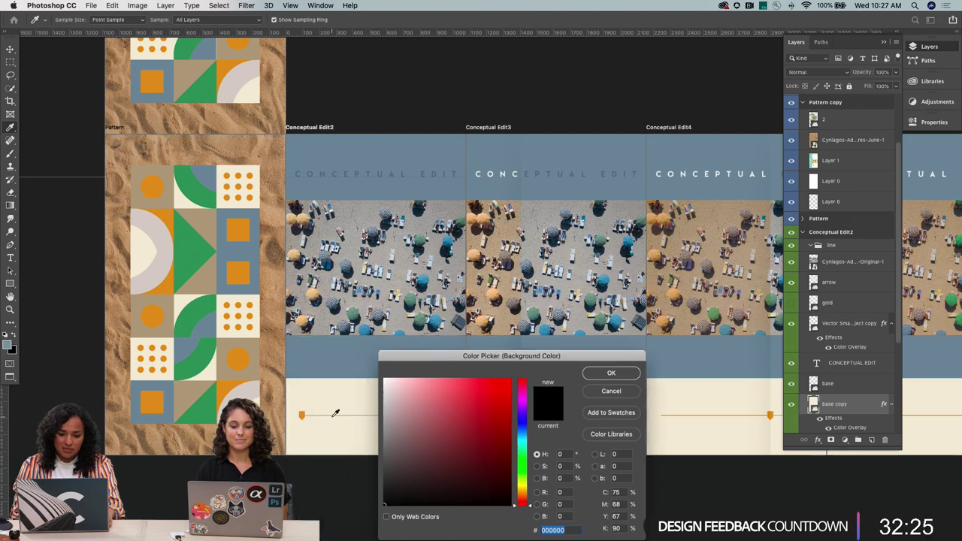
left_click(236, 320)
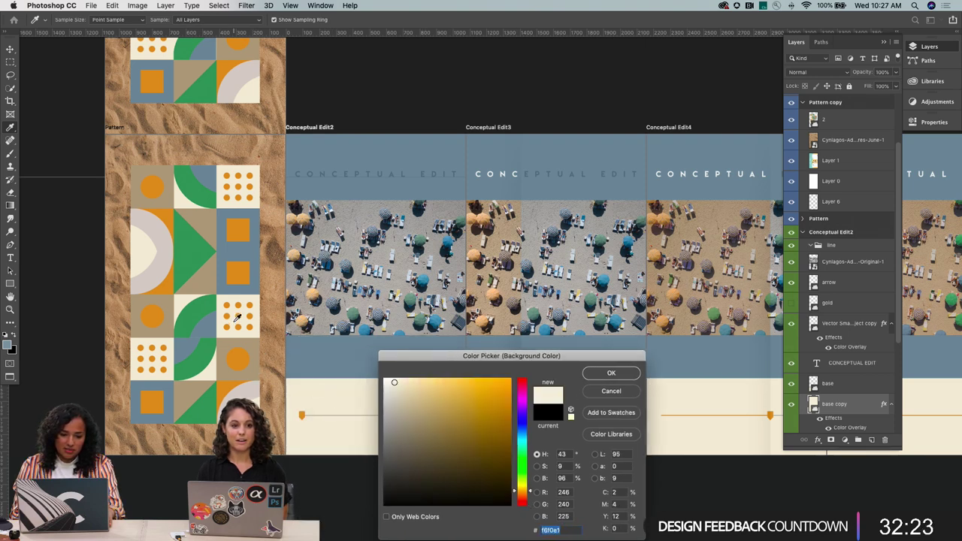
left_click(610, 374)
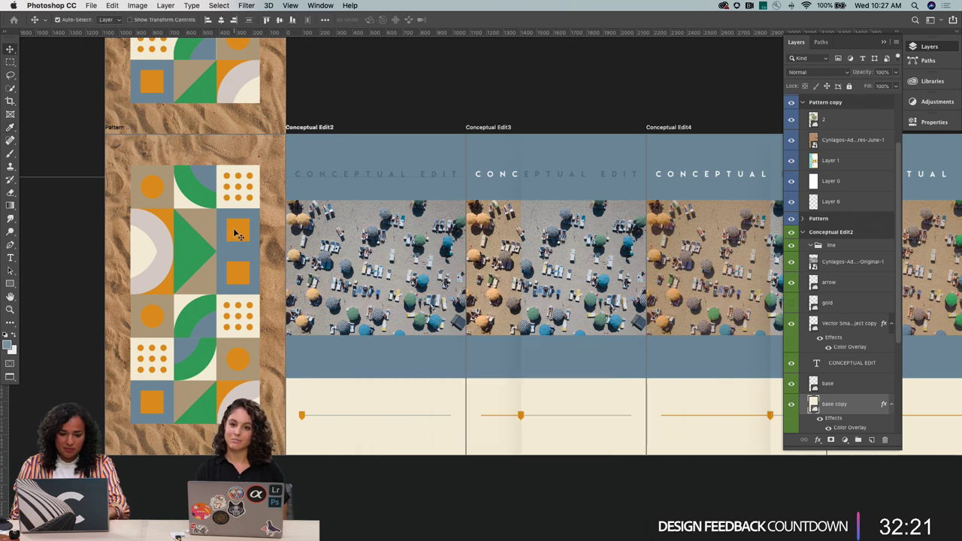
Return to the working story document and cover the Promo copy 5 artboard with a blue rectangle of about 1224 × 2018 px
key("super")
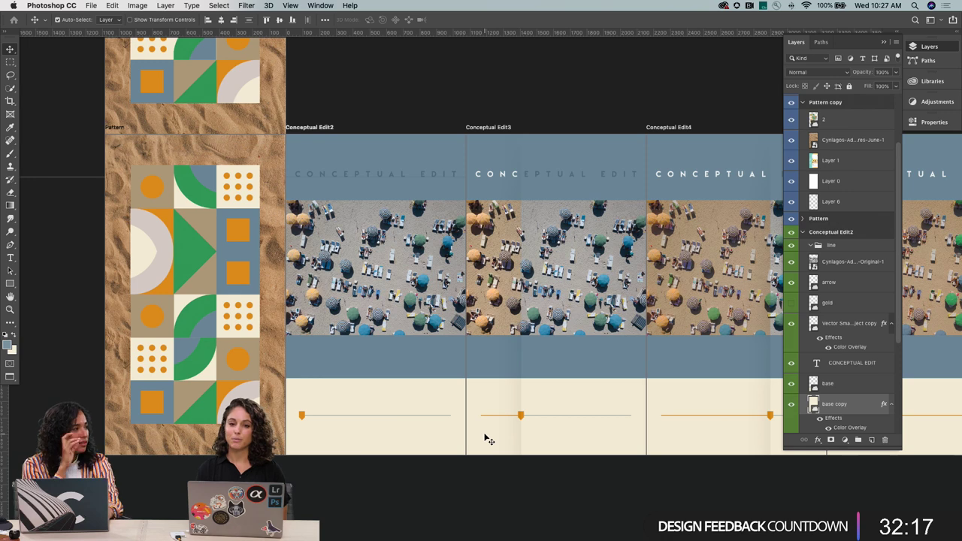
scroll(485, 440, "left", 2)
scroll(485, 440, "left", 5)
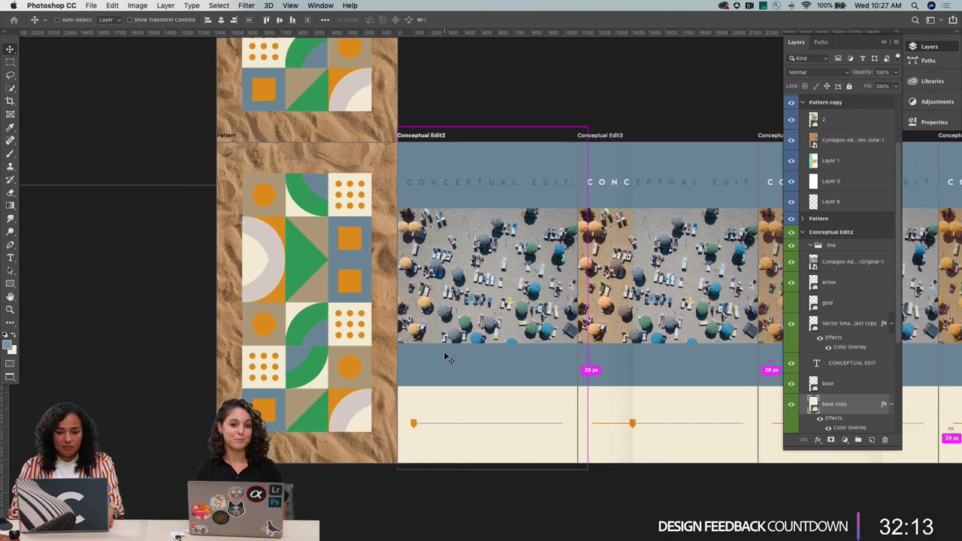
key("ctrl+Tab")
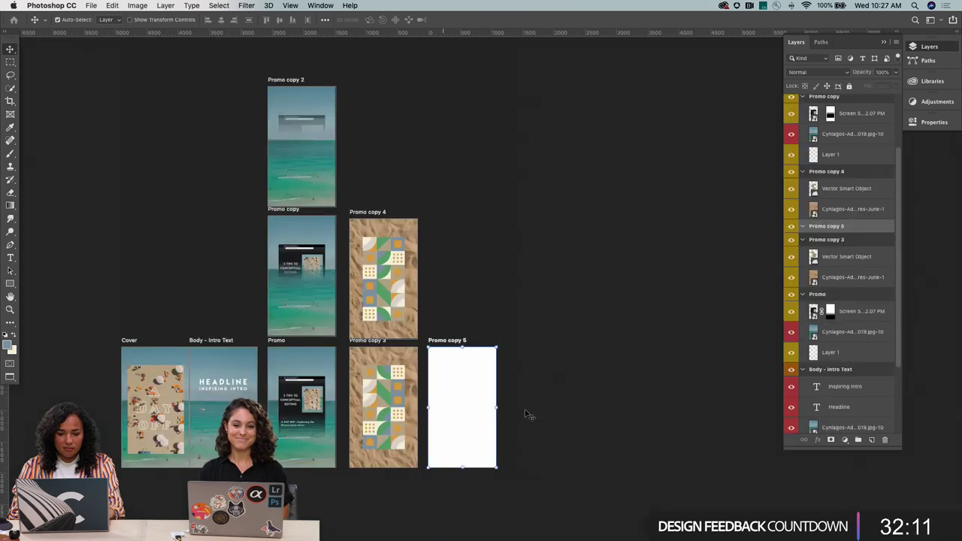
key("z")
left_click(477, 395)
key("u")
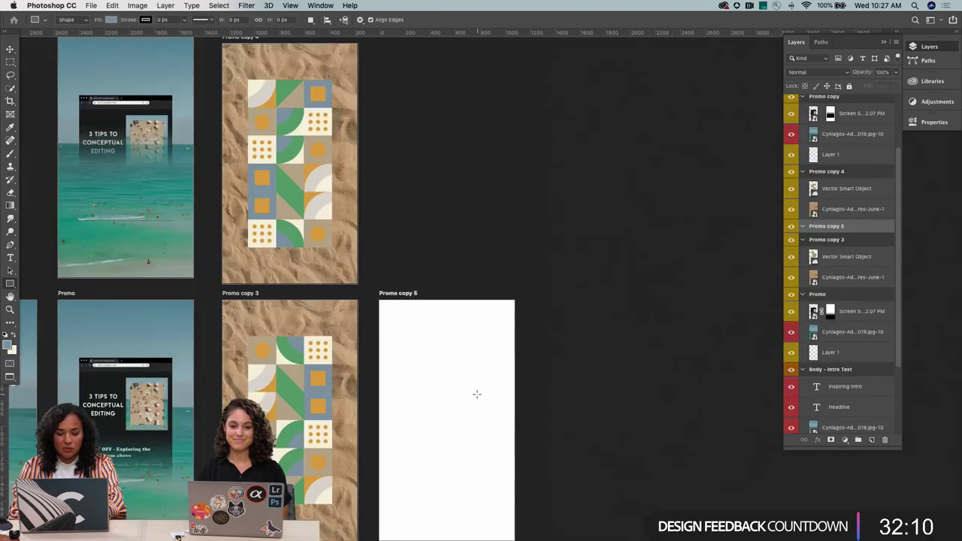
right_click(11, 284)
left_click(41, 282)
left_click_drag(374, 301, 527, 523)
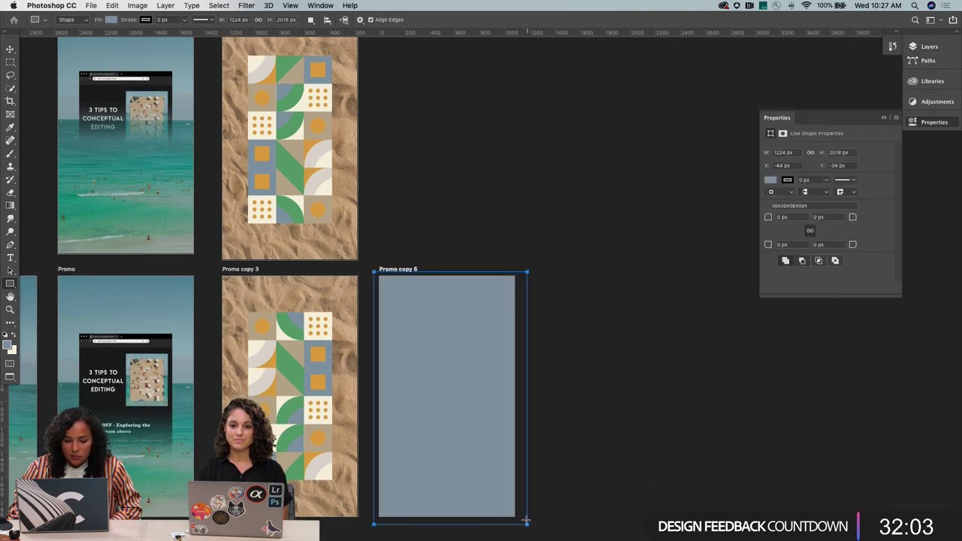
Try the cream colour as the fill of the rectangle on Promo copy 5, and return the fill to blue
left_click(9, 346)
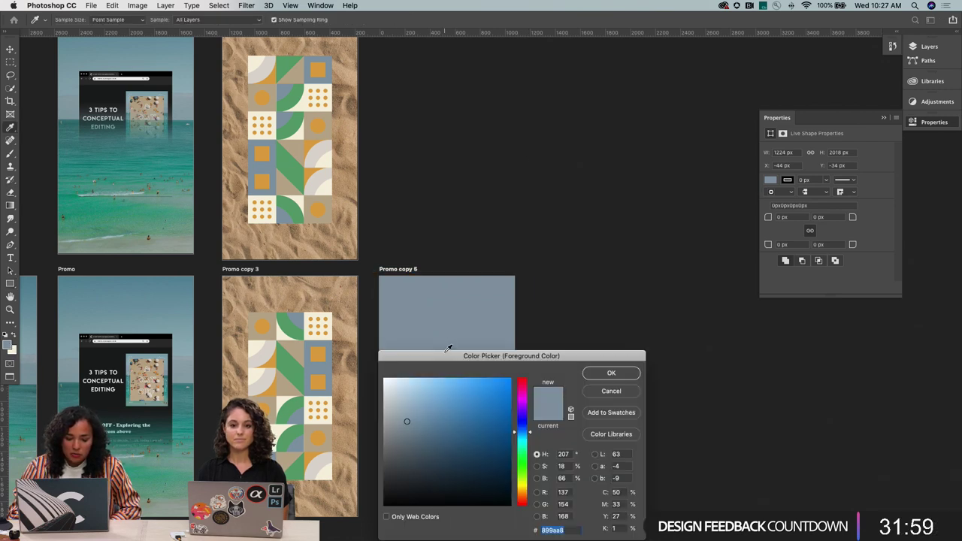
left_click_drag(463, 316, 662, 222)
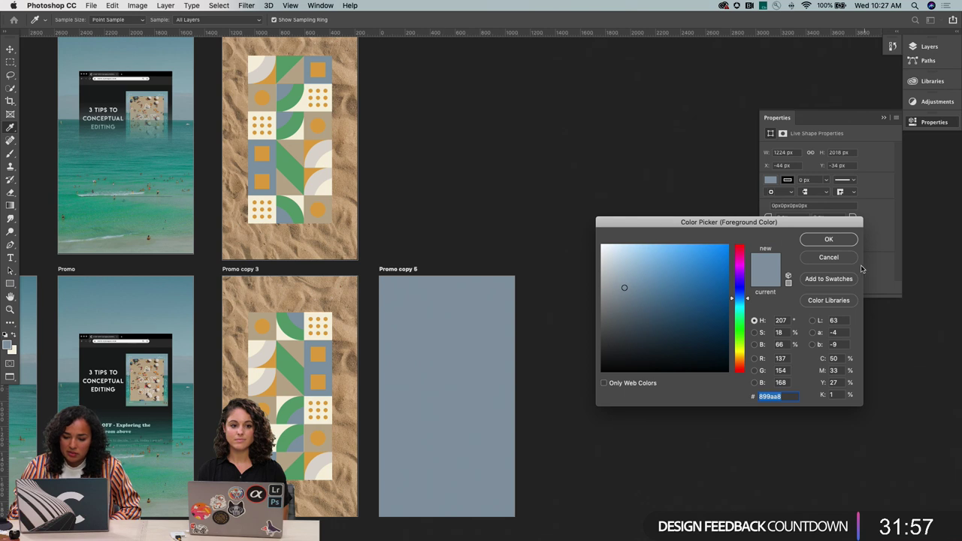
left_click(829, 240)
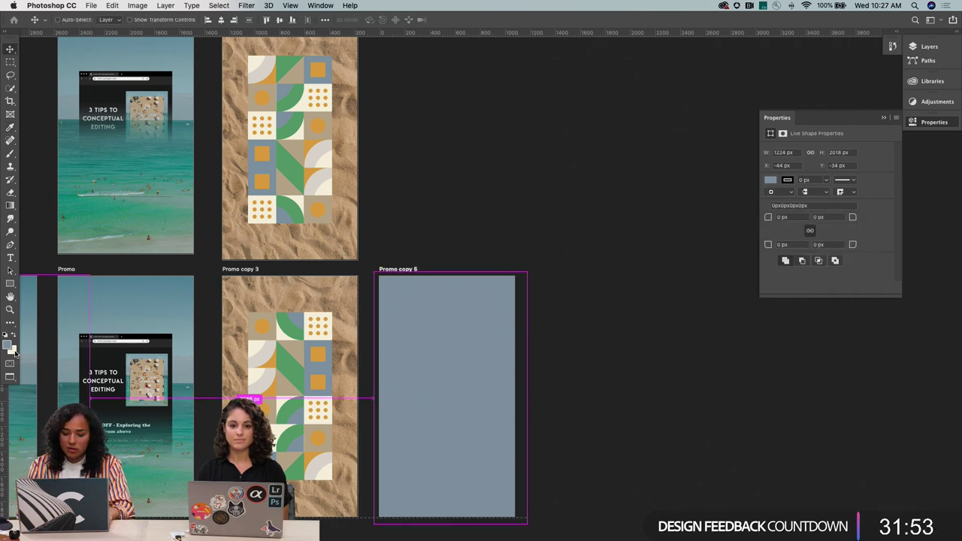
key("alt+BackSpace")
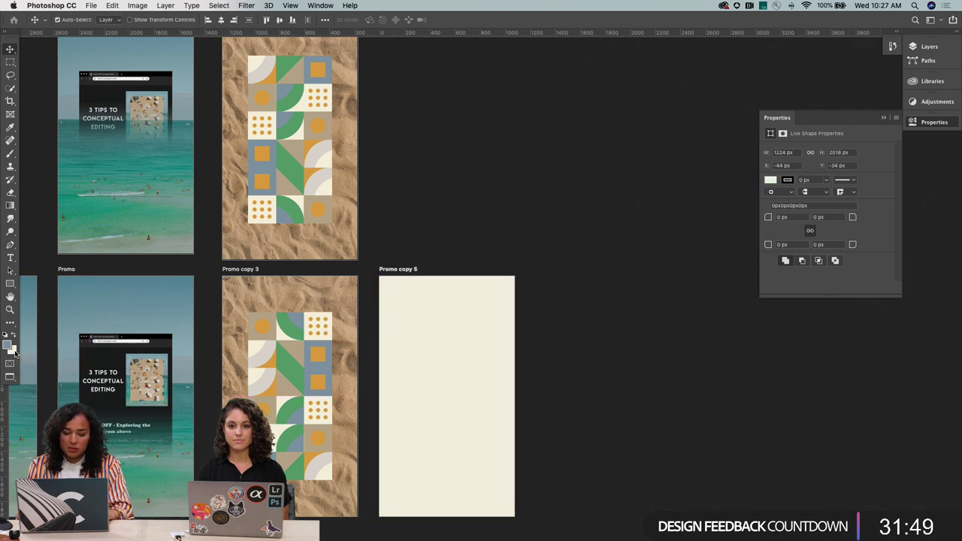
left_click(13, 337)
key("super+BackSpace")
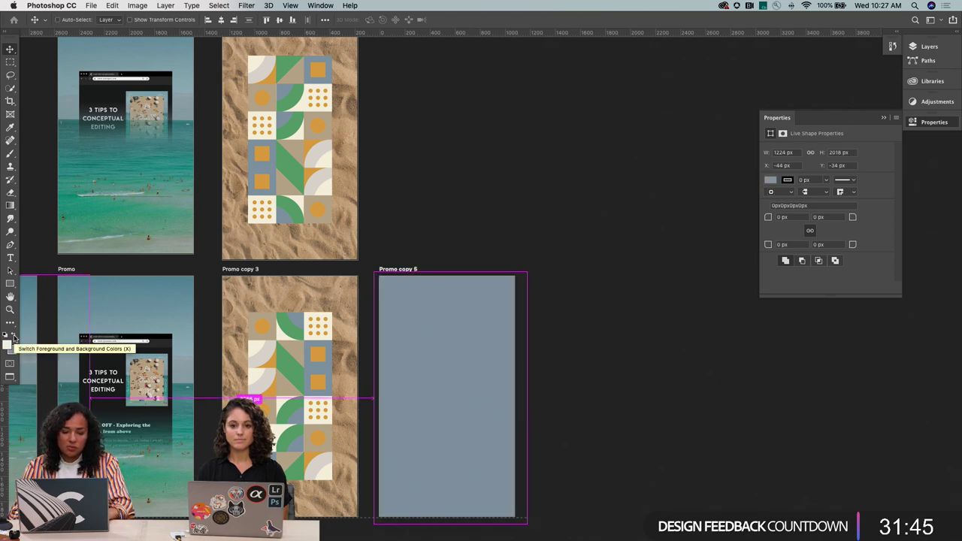
left_click(14, 337)
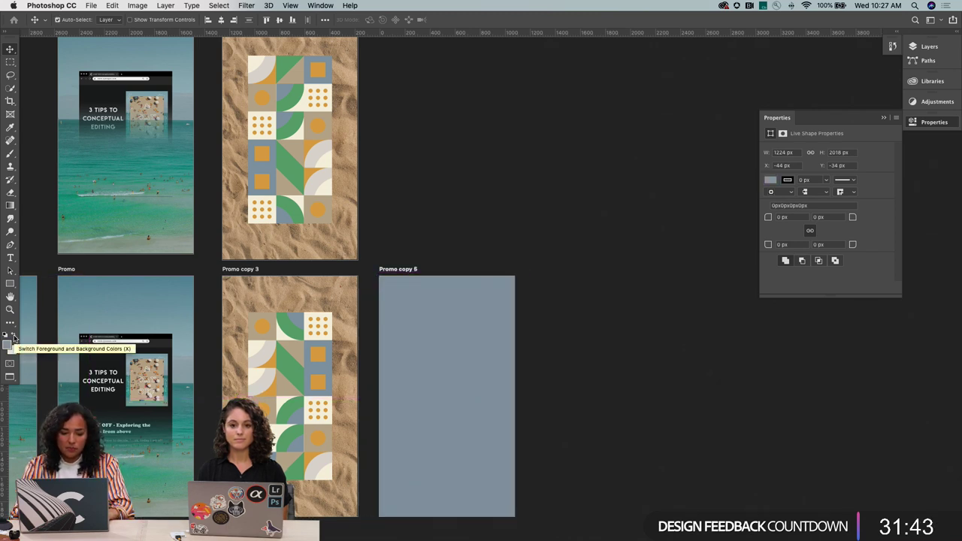
Draw a second rectangle of about 1444 × 504 px across the lower part of the Promo copy 5 artboard
left_click(925, 47)
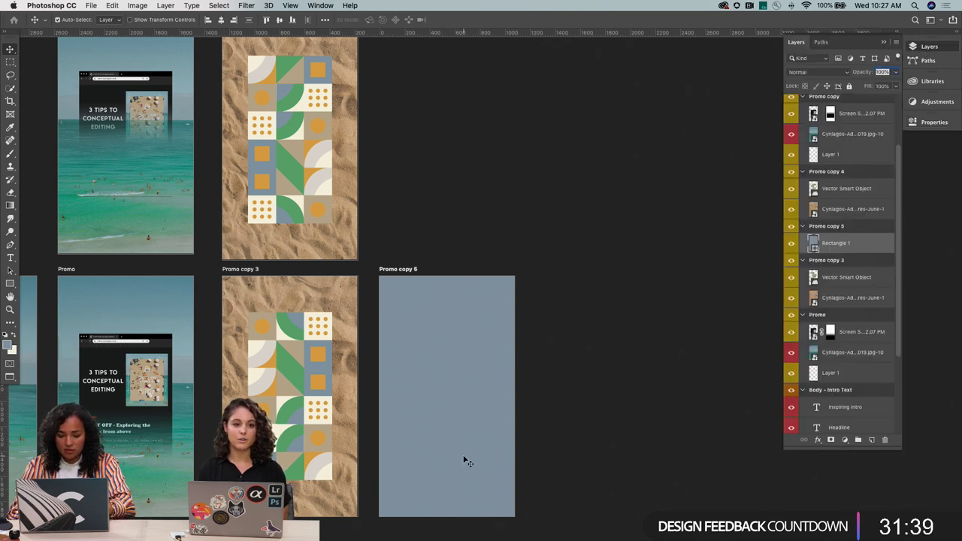
key("u")
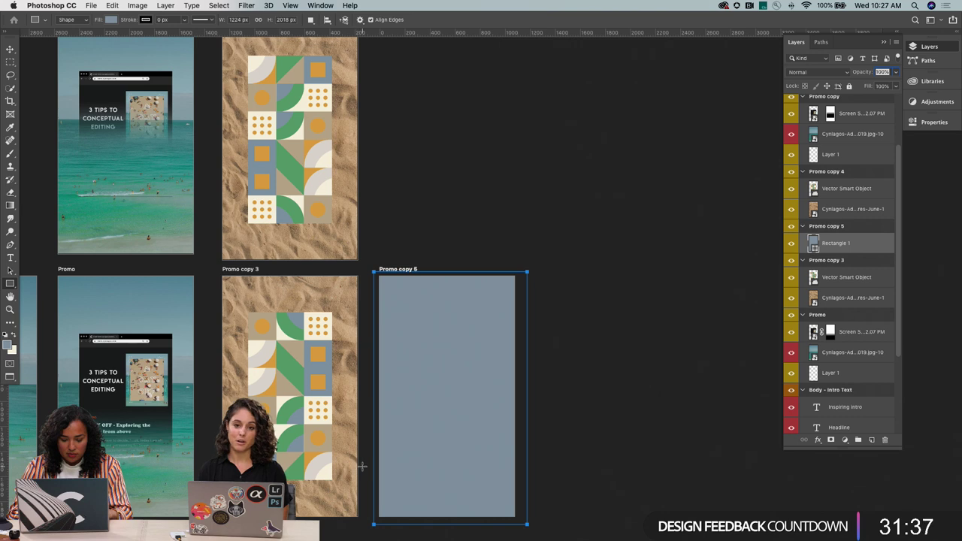
scroll(364, 462, "down", 1)
left_click_drag(364, 451, 544, 515)
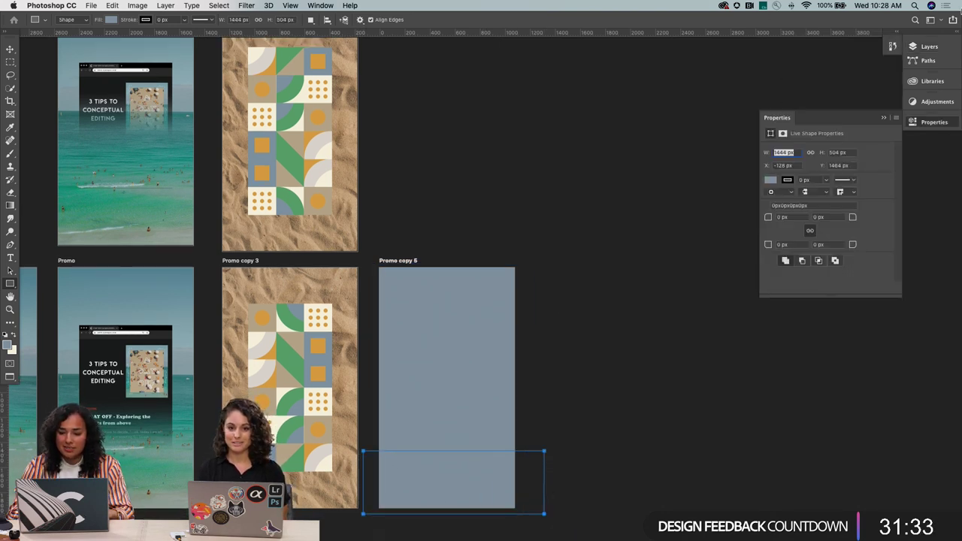
left_click(884, 118)
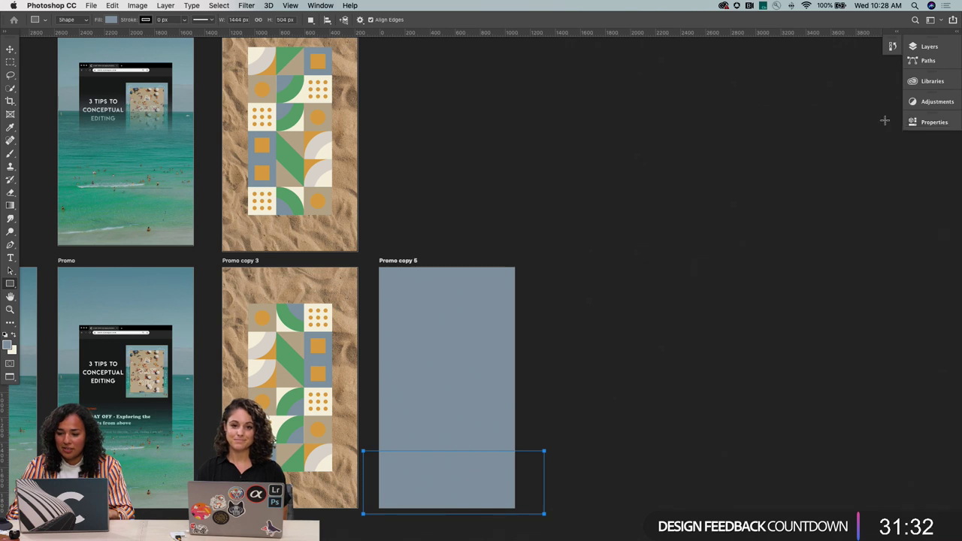
Fill the second rectangle across the lower part of the Promo copy 5 artboard with the cream background colour
left_click(922, 50)
scroll(842, 385, "down", 5)
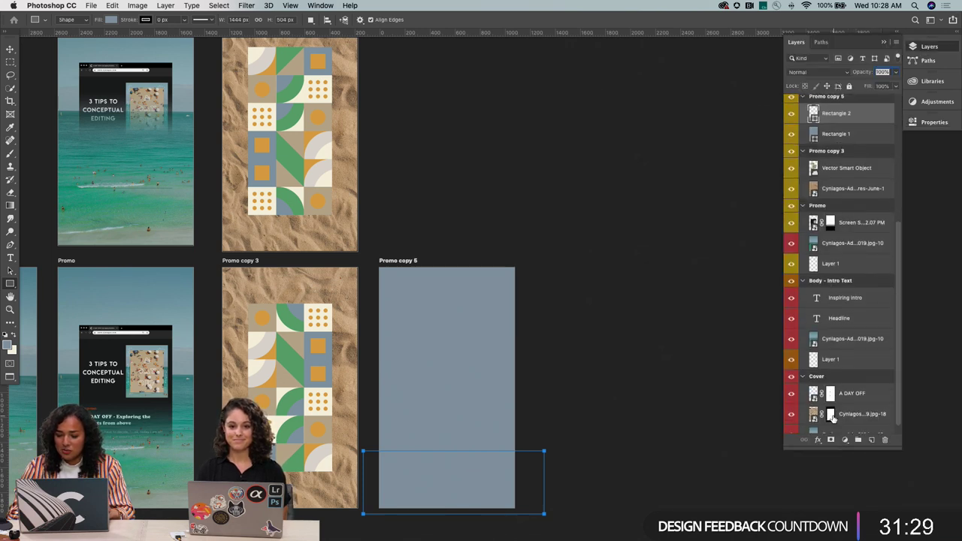
key("v")
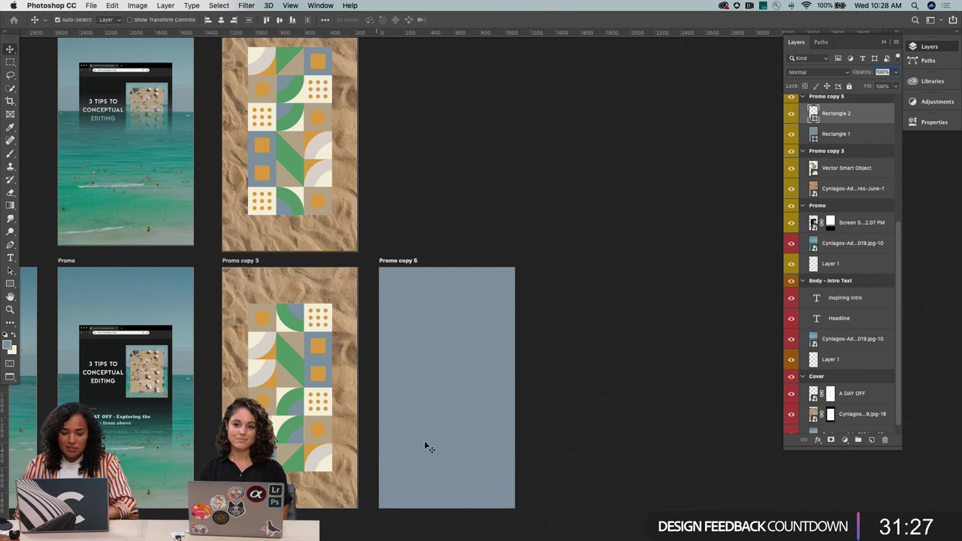
scroll(872, 382, "down", 1)
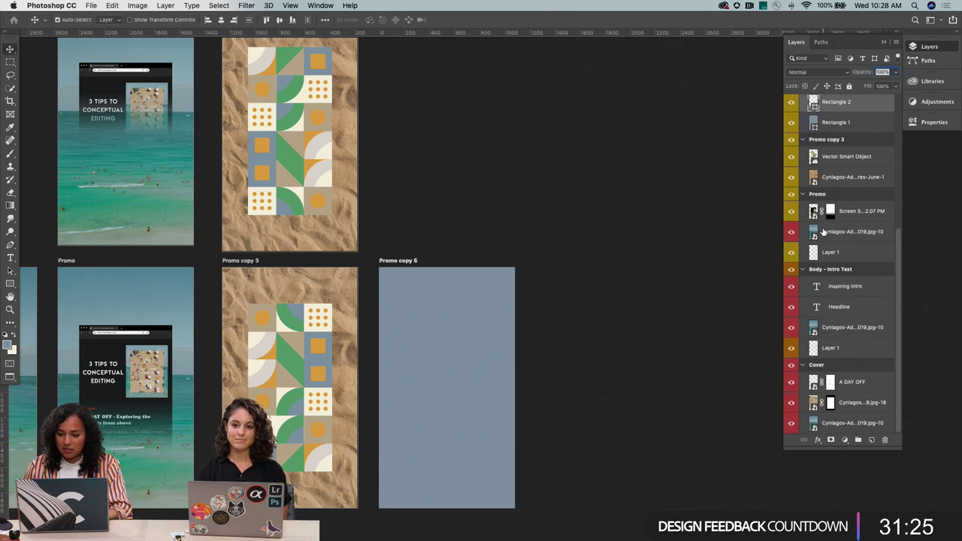
left_click_drag(464, 482, 472, 432)
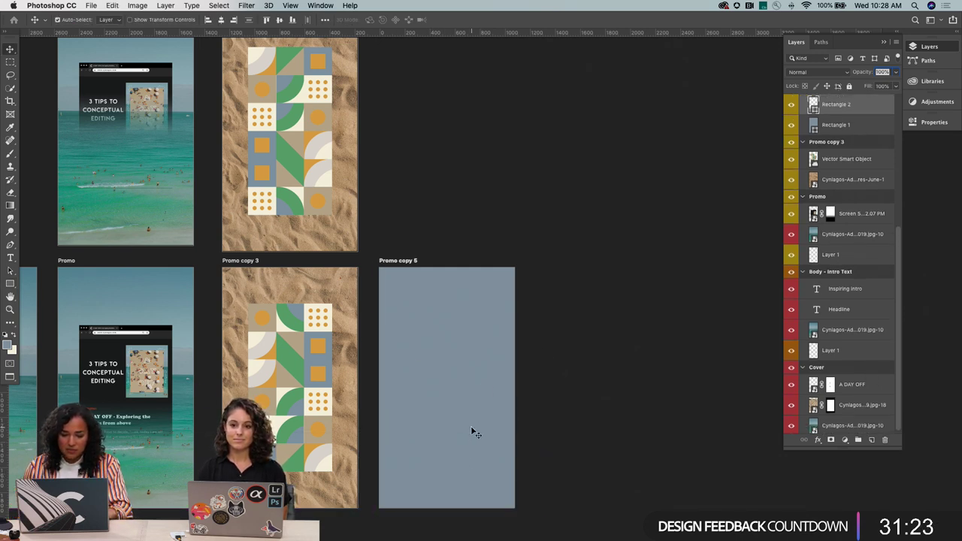
key("super+z")
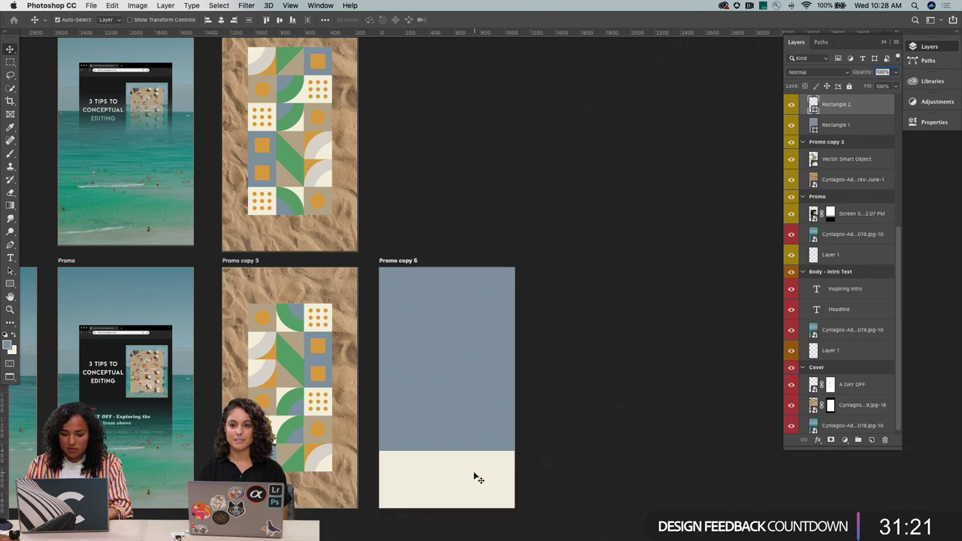
Collapse the Promo copy 3, Promo, Body - Intro Text and Cover artboards in the layer list
key("z")
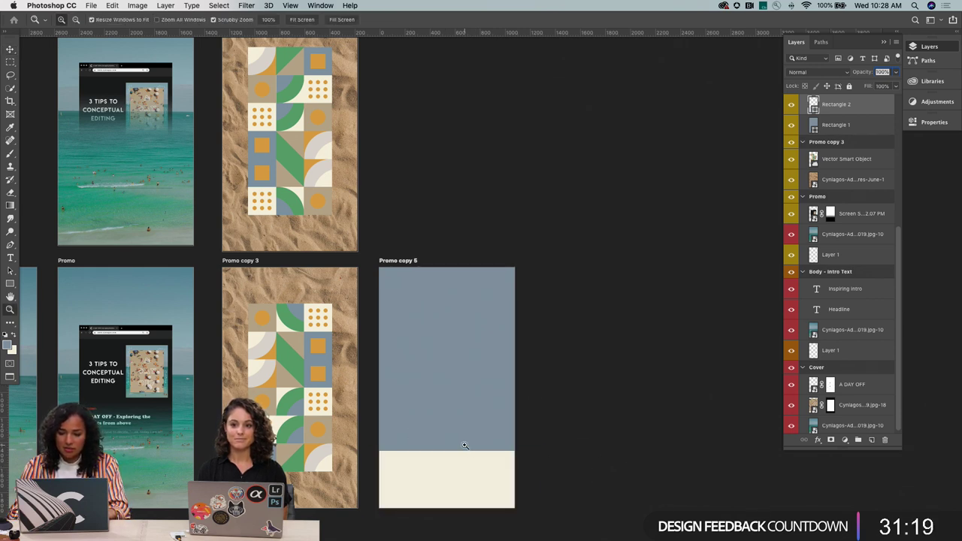
left_click(803, 143)
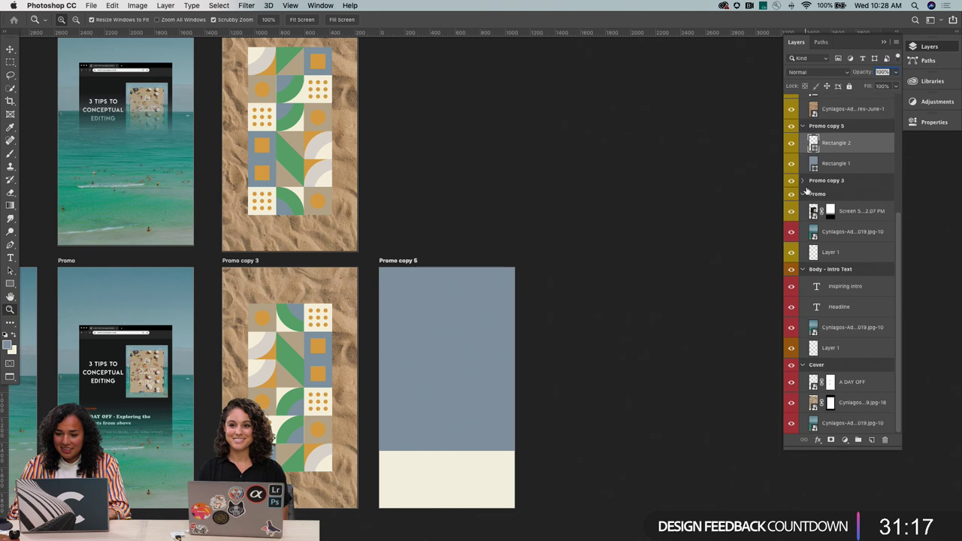
left_click(803, 195)
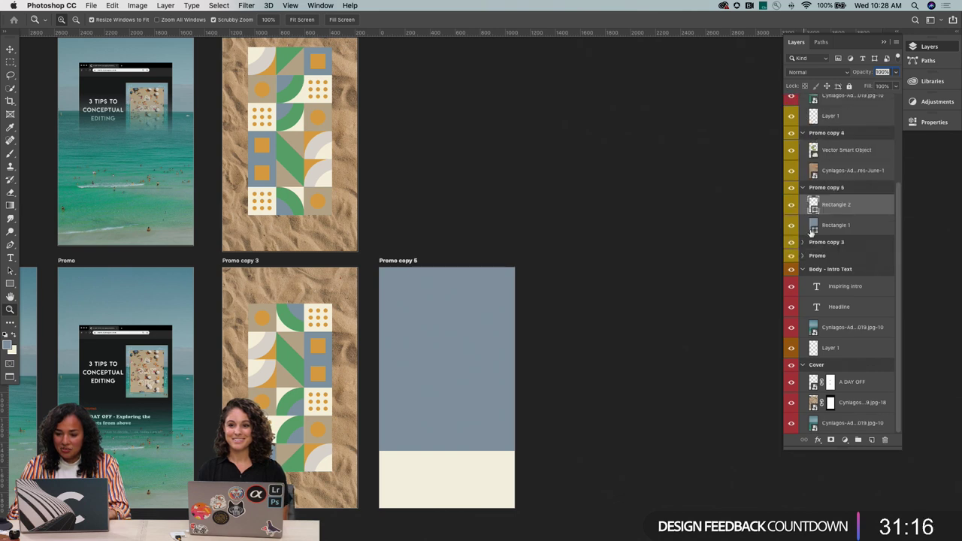
left_click(803, 272)
left_click(802, 365)
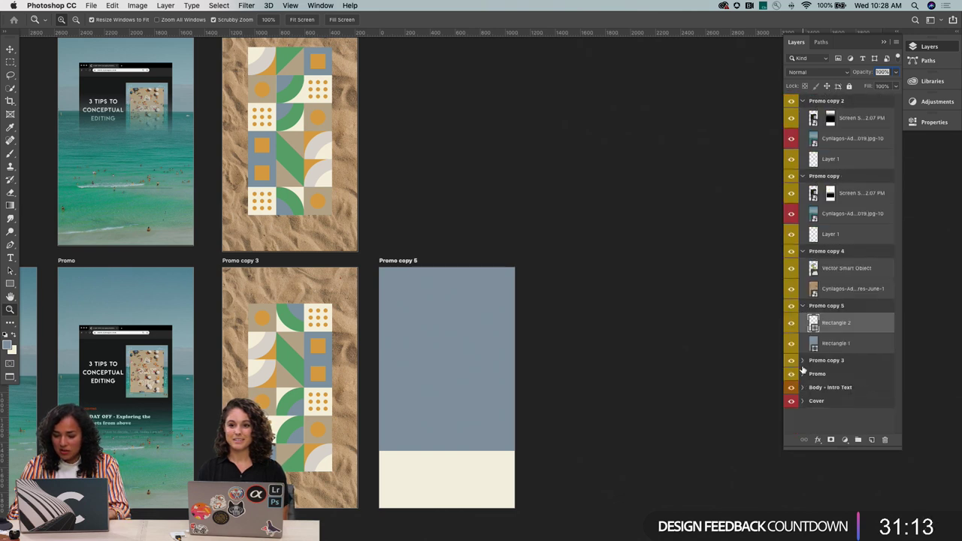
Draw a horizontal line about 865 px long and 1 px thick across the cream area of Promo copy 5
left_click(419, 491)
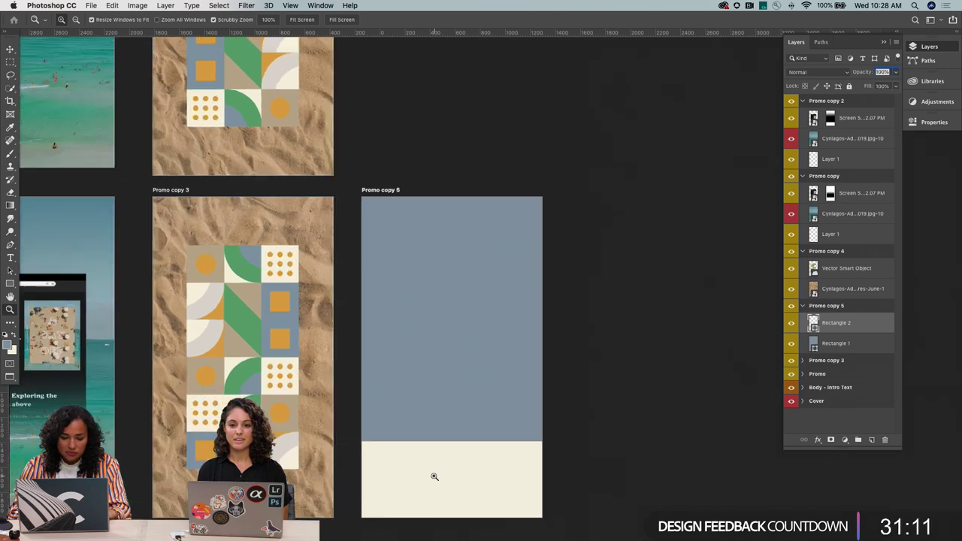
left_click(14, 288)
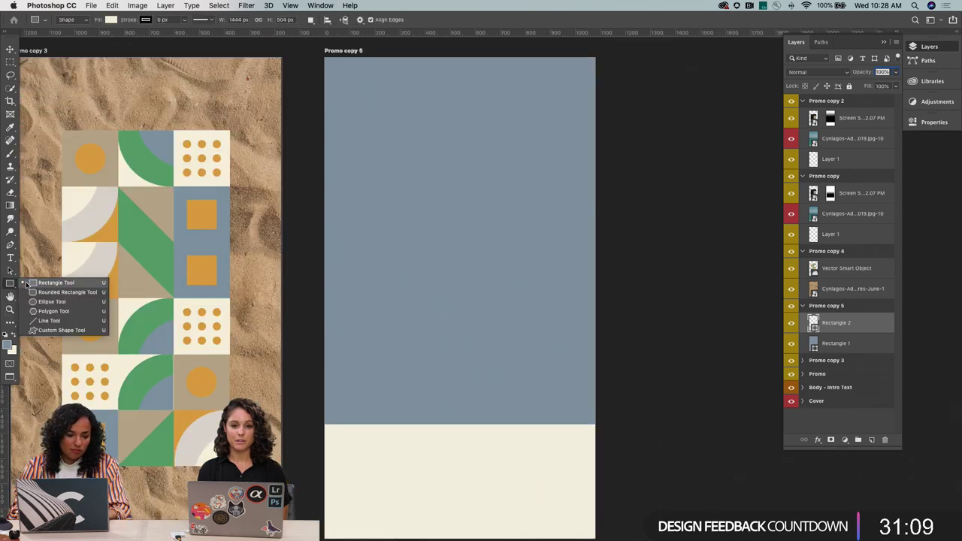
left_click(43, 315)
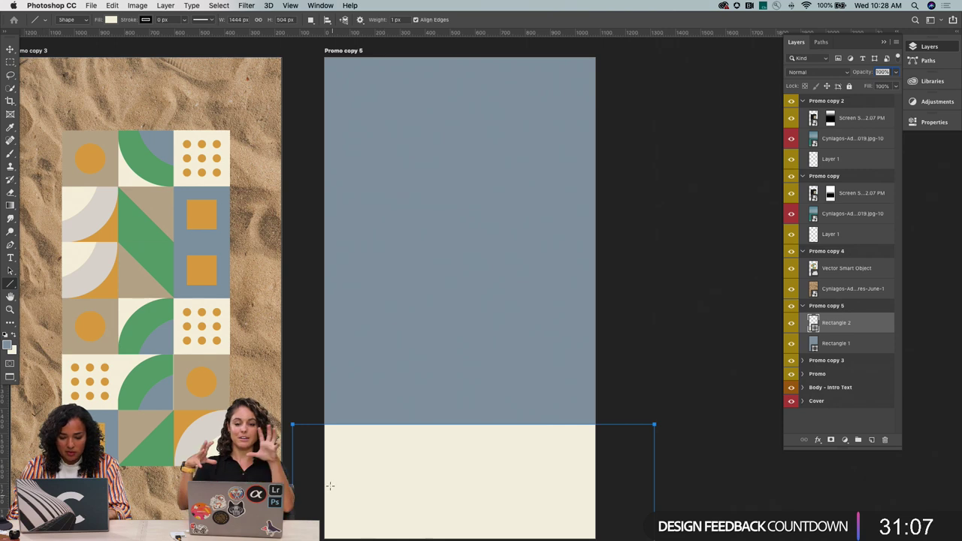
left_click_drag(354, 489, 569, 492)
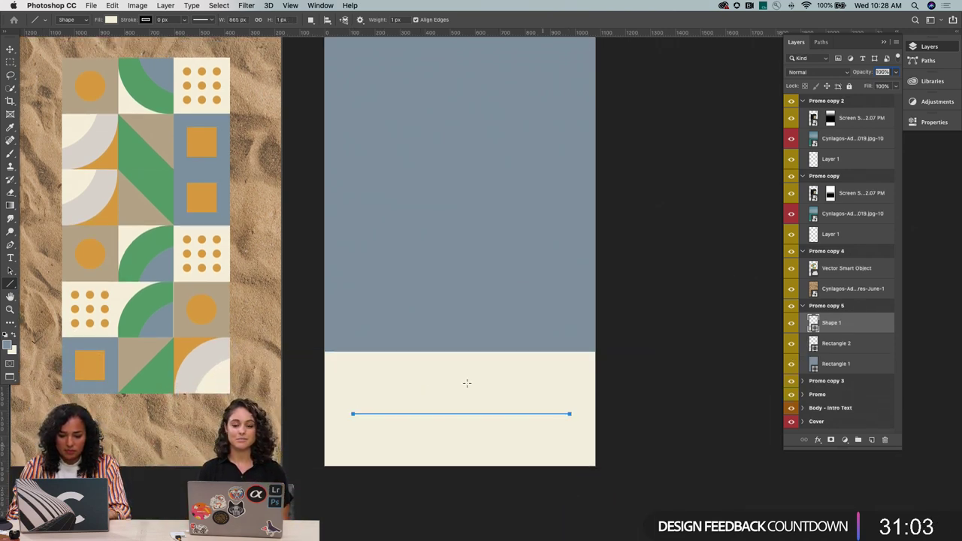
Add a 6 px inside Stroke effect to the line in blue 899aa8, sampled from the large rectangle on Promo copy 5
key("v")
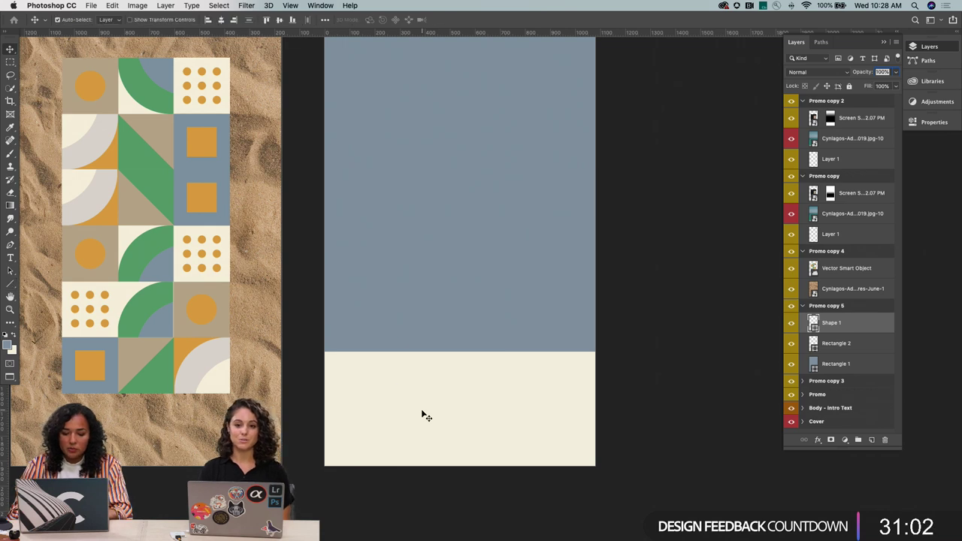
double_click(865, 325)
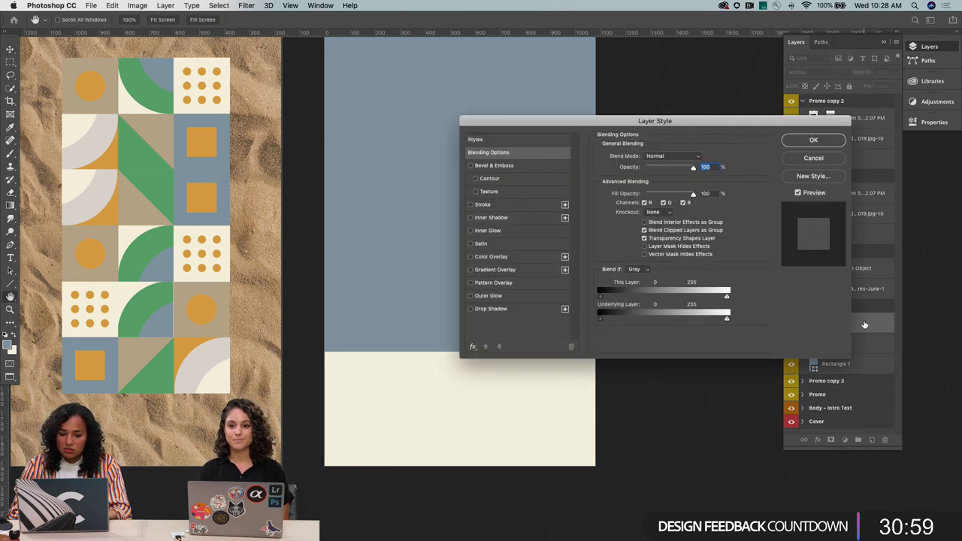
left_click_drag(658, 121, 546, 239)
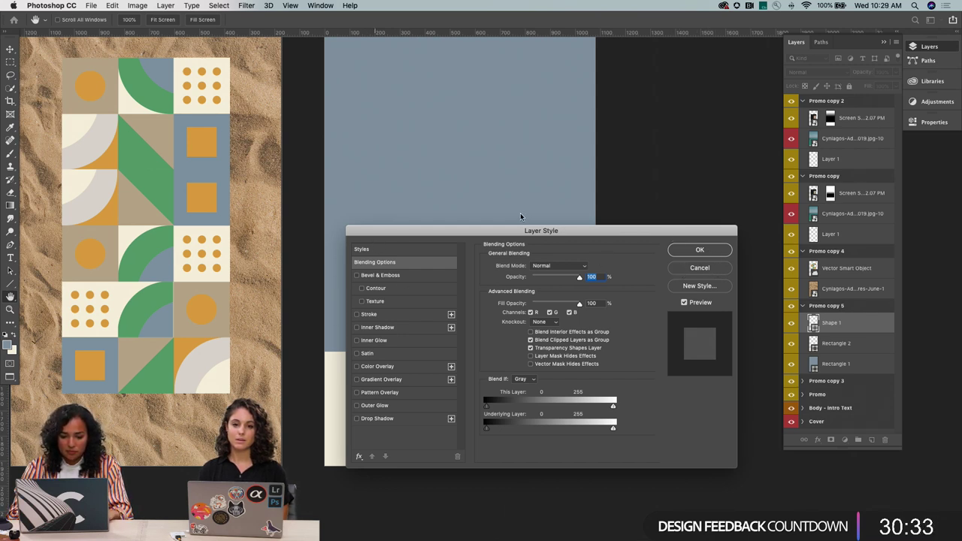
left_click_drag(437, 233, 739, 182)
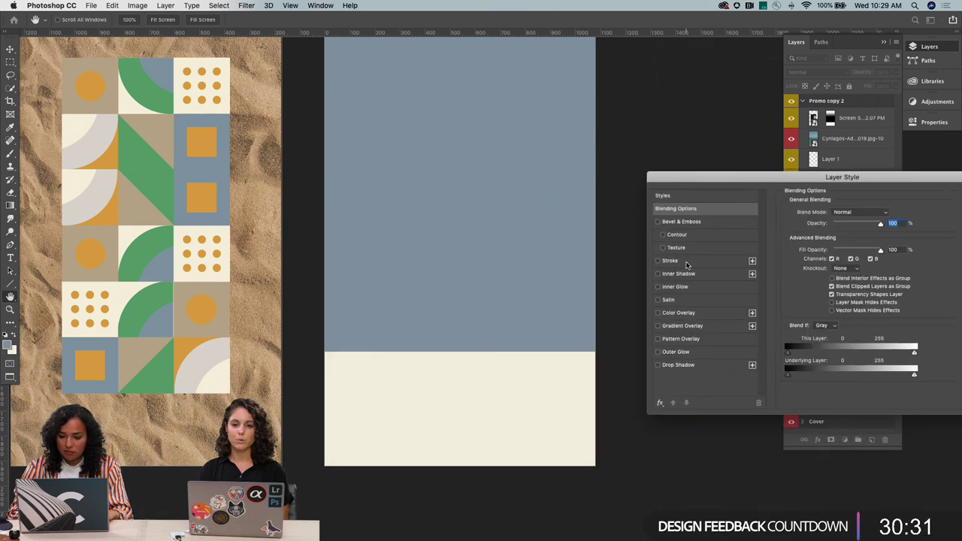
left_click(658, 261)
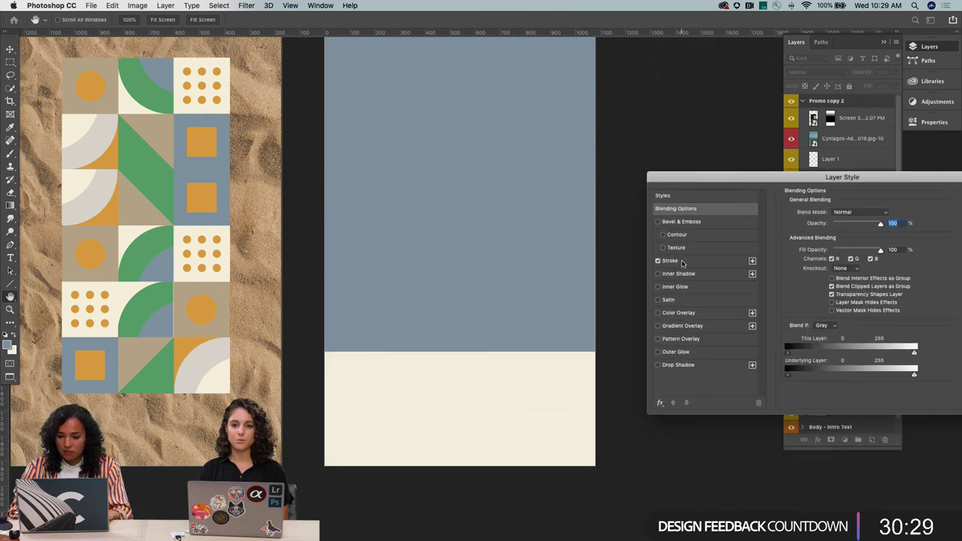
left_click(680, 263)
left_click(810, 287)
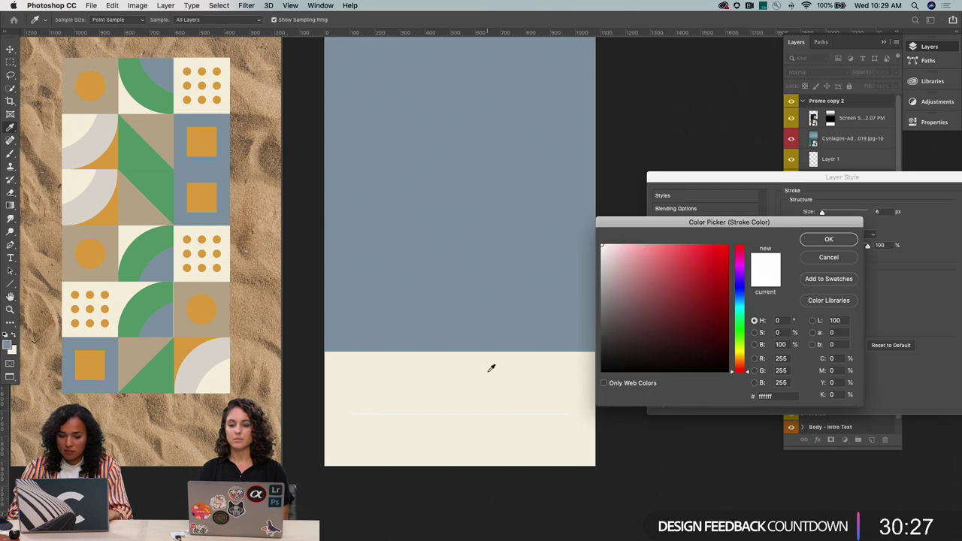
left_click(496, 307)
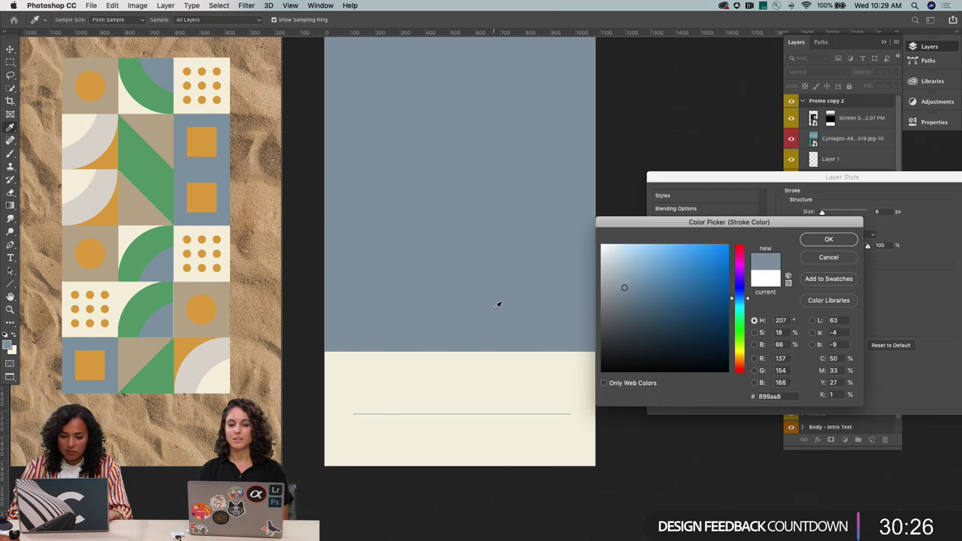
left_click(827, 240)
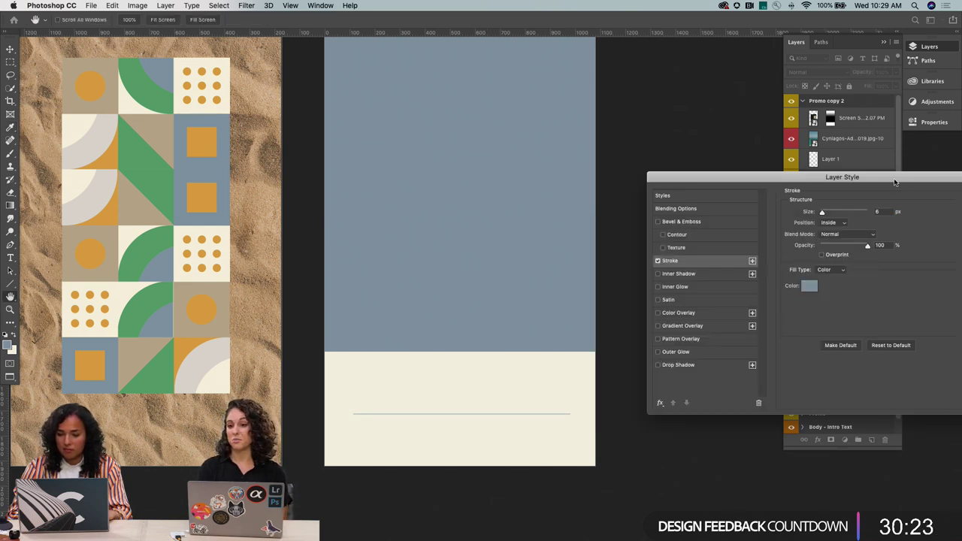
left_click_drag(898, 182, 654, 182)
key("Return")
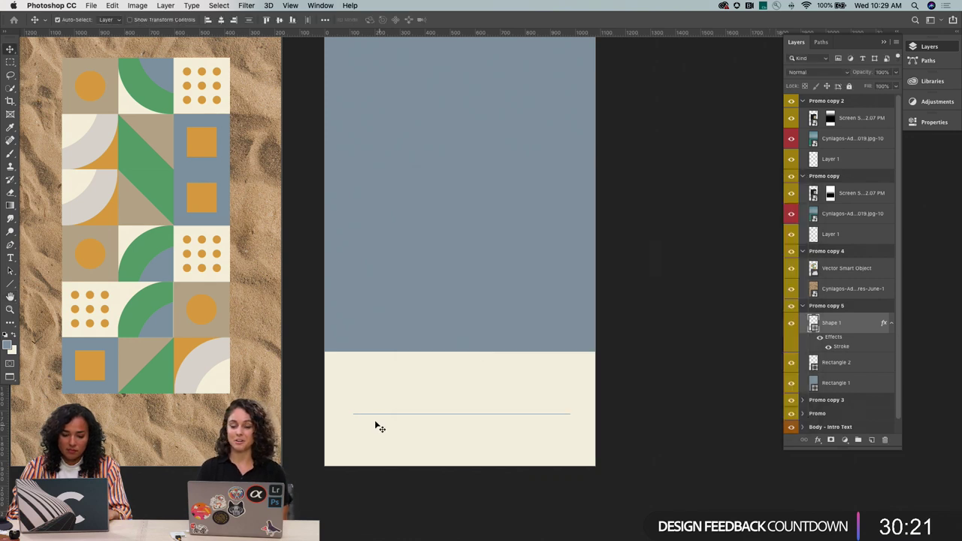
Move the line slightly upward within the cream area, accepting its conversion from a live shape to a regular path
key("super")
key("shift+Up")
key("super+t")
key("Down")
key("Down")
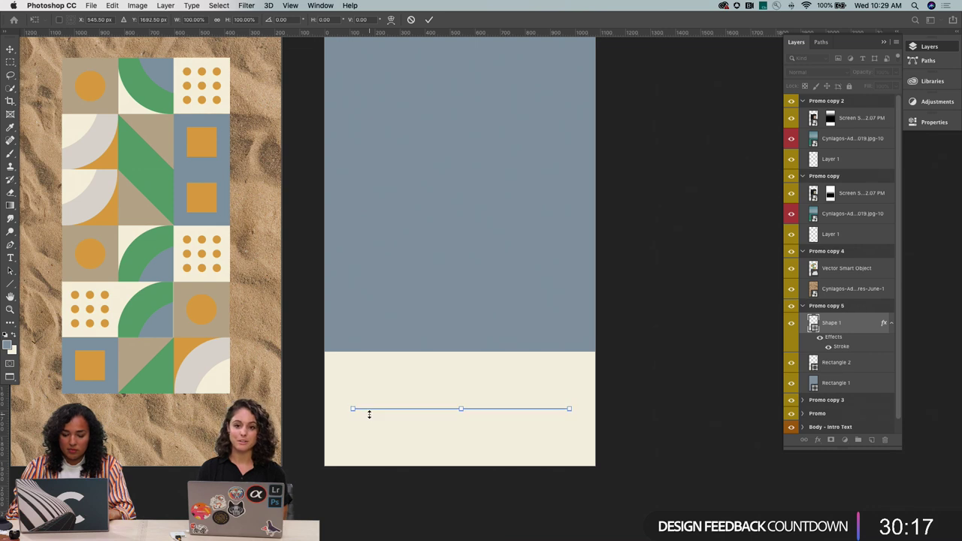
key("Return")
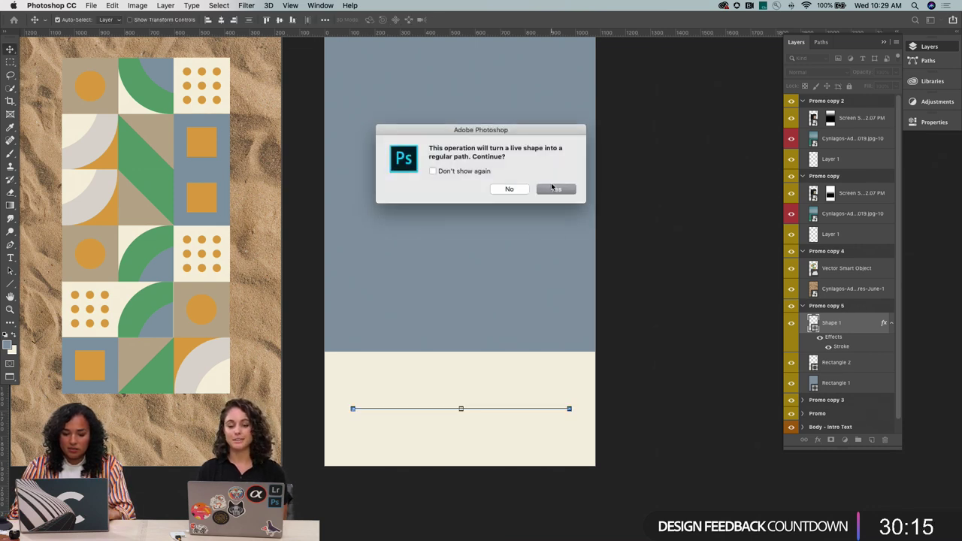
left_click(555, 189)
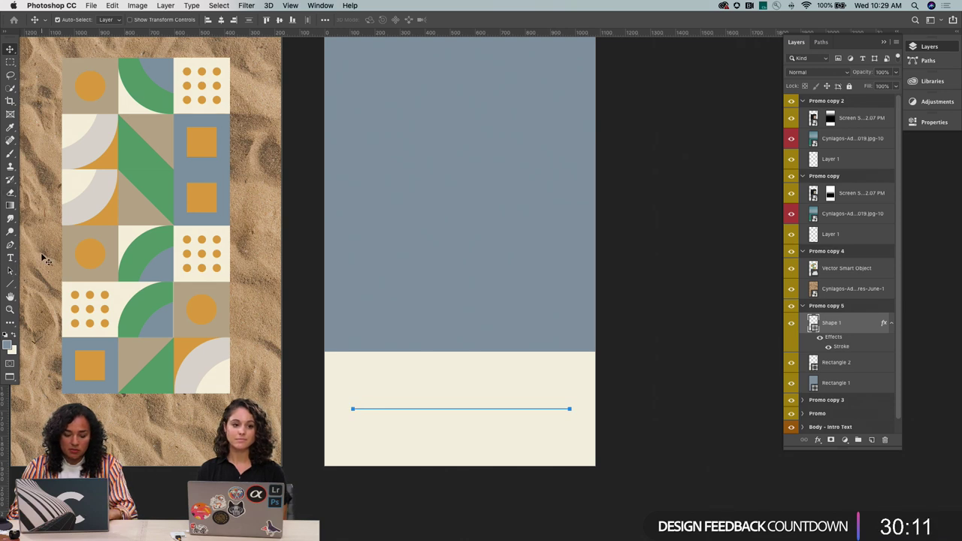
key("m")
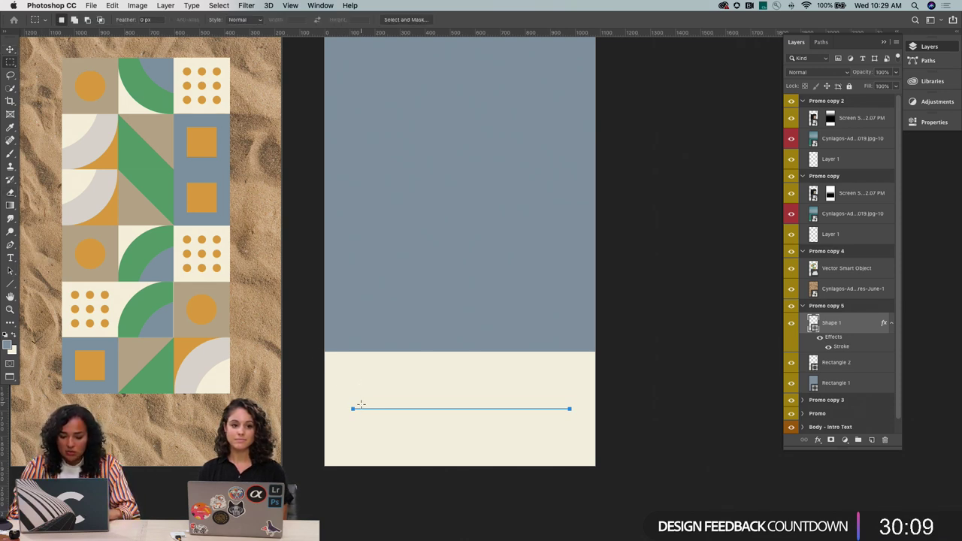
left_click_drag(365, 416, 365, 415)
left_click(377, 377)
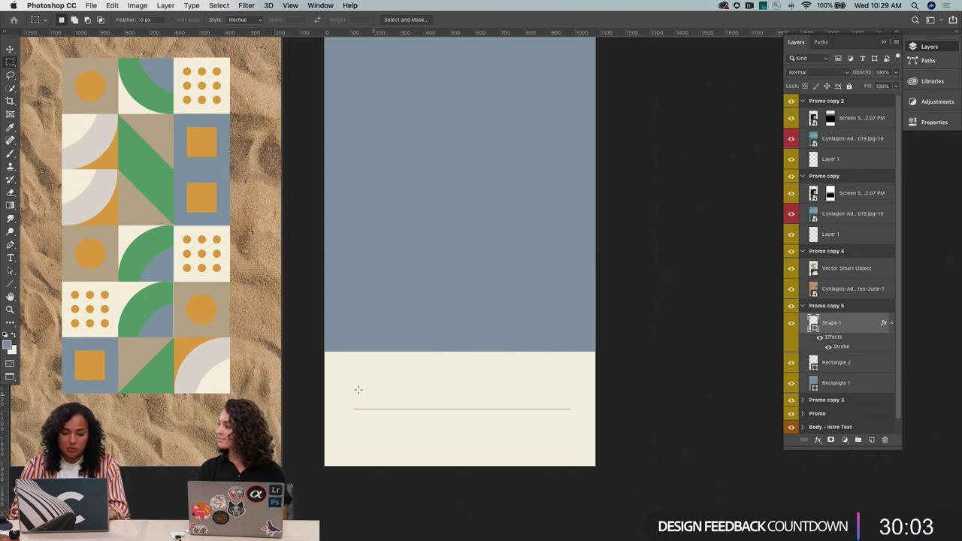
left_click_drag(360, 404, 369, 416)
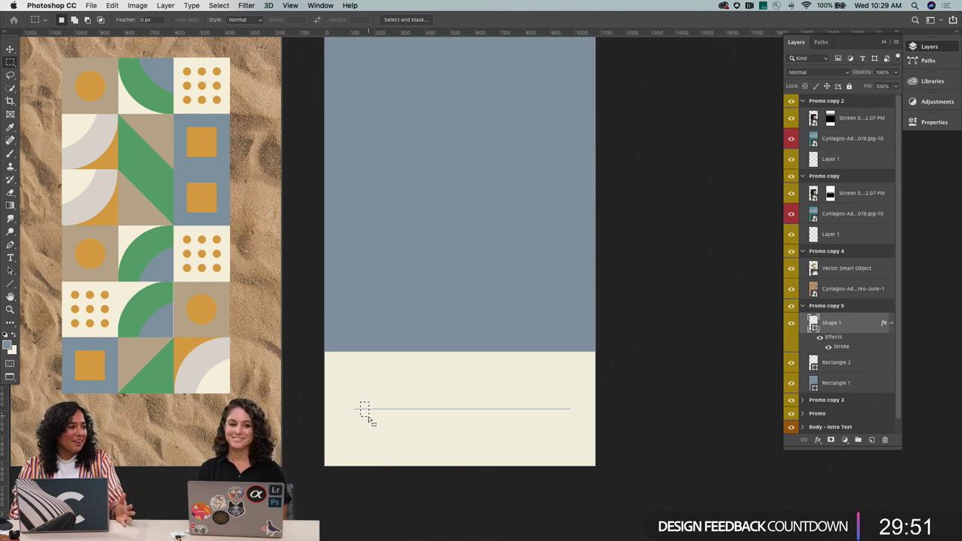
key("super+d")
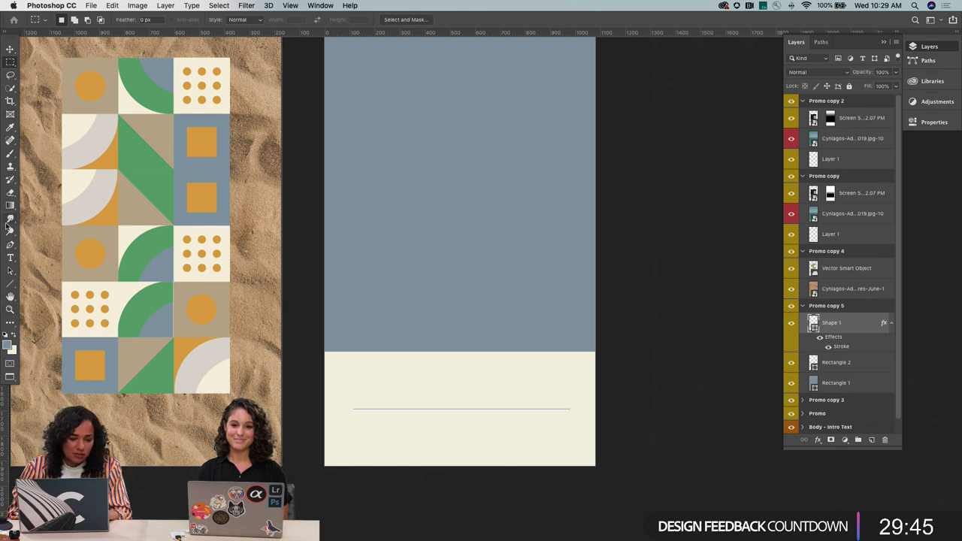
Draw a small upright rectangle of about 27 × 59 px over the line near its left end
key("u")
left_click(15, 286)
left_click(45, 283)
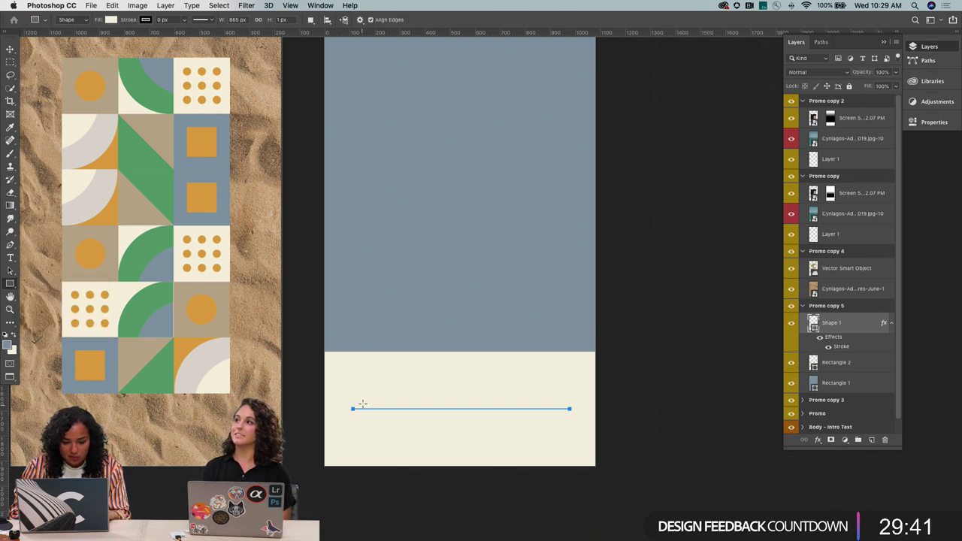
left_click_drag(361, 402, 370, 416)
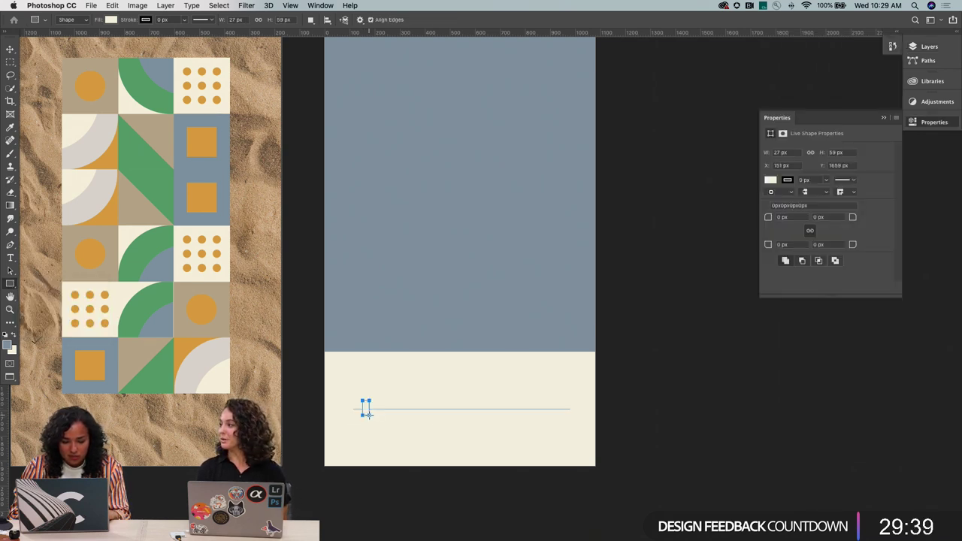
Sample the orange dfa544 from the pattern on Promo copy 3 and fill the small rectangle with it
left_click(8, 346)
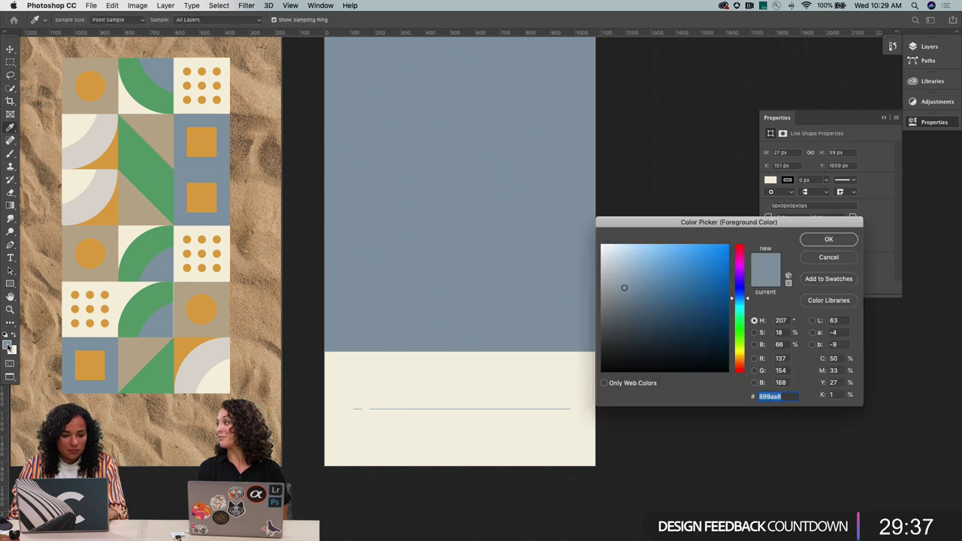
left_click(184, 355)
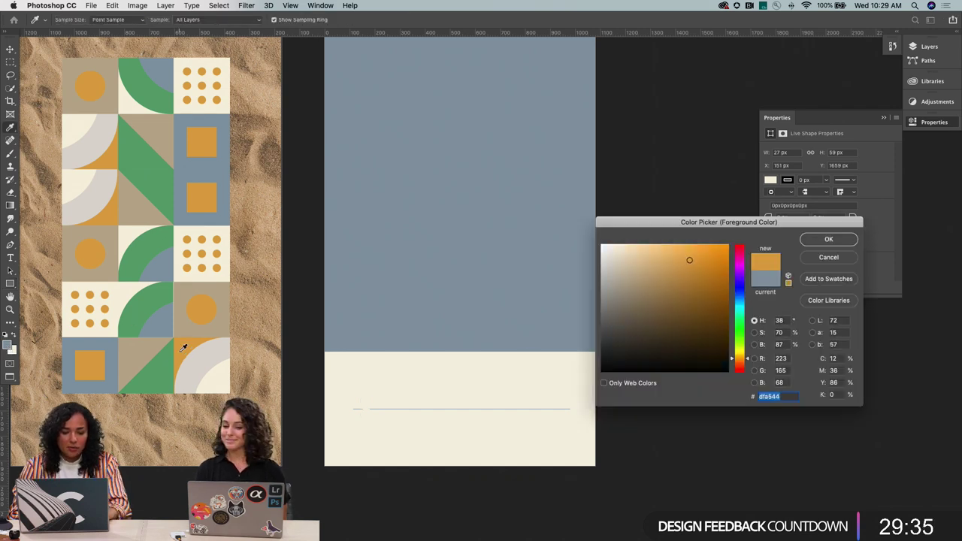
left_click(829, 239)
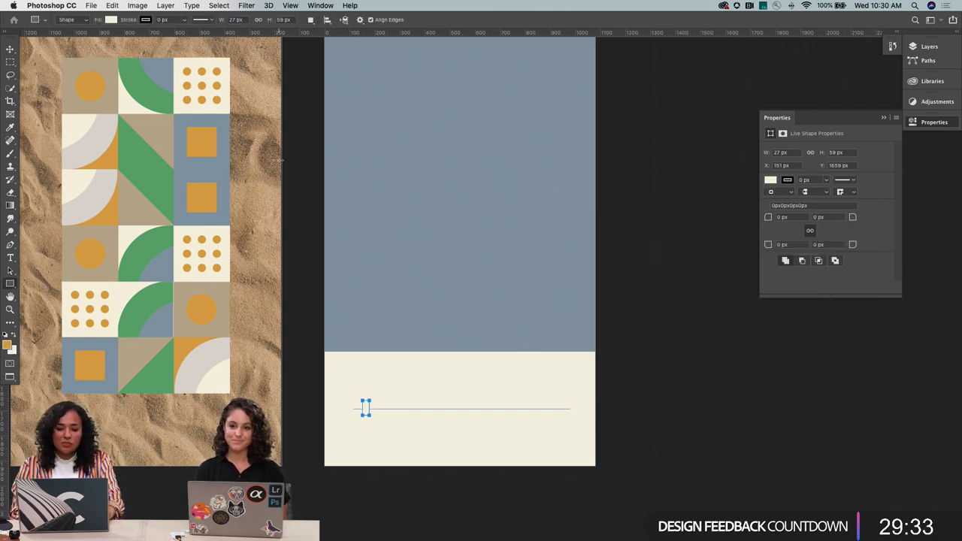
key("x")
key("super+BackSpace")
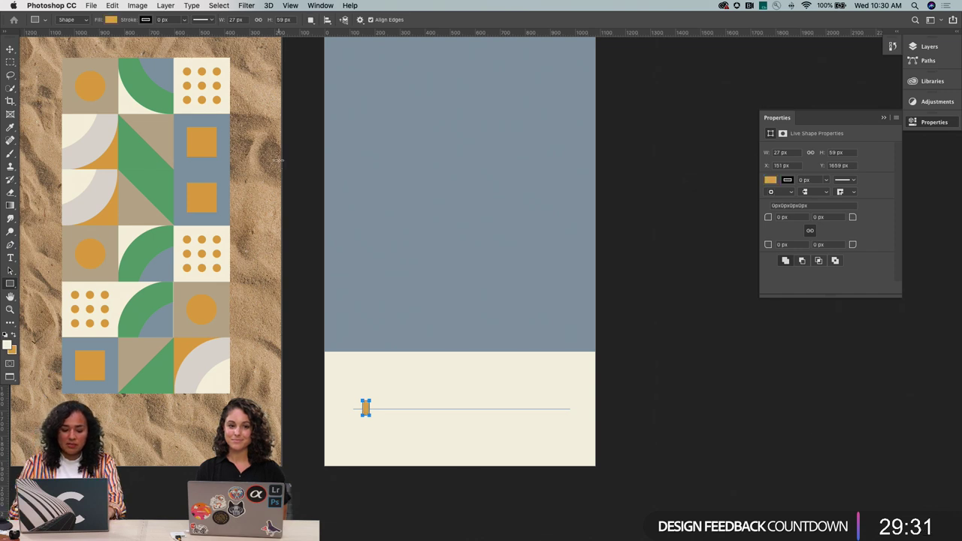
Nudge the small orange rectangle 4 px down on the slider line, to Y 1663 px
key("z")
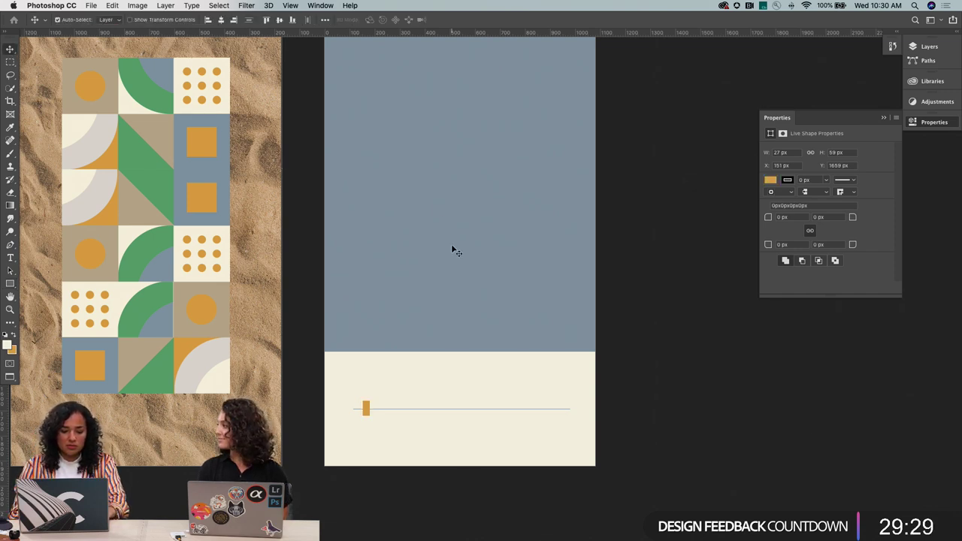
key("v")
right_click(367, 407)
left_click(368, 409)
key("Down")
key("Down")
key("Down")
key("Down")
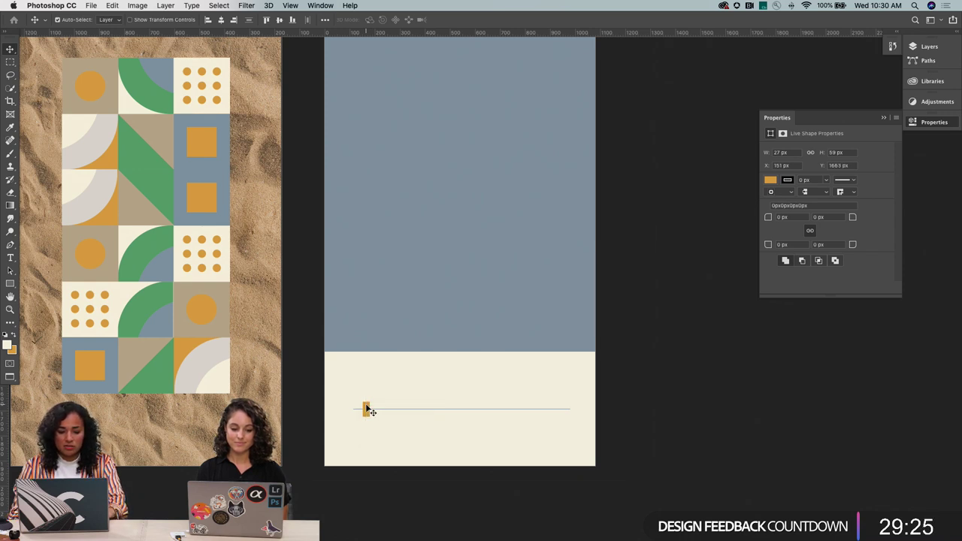
key("z")
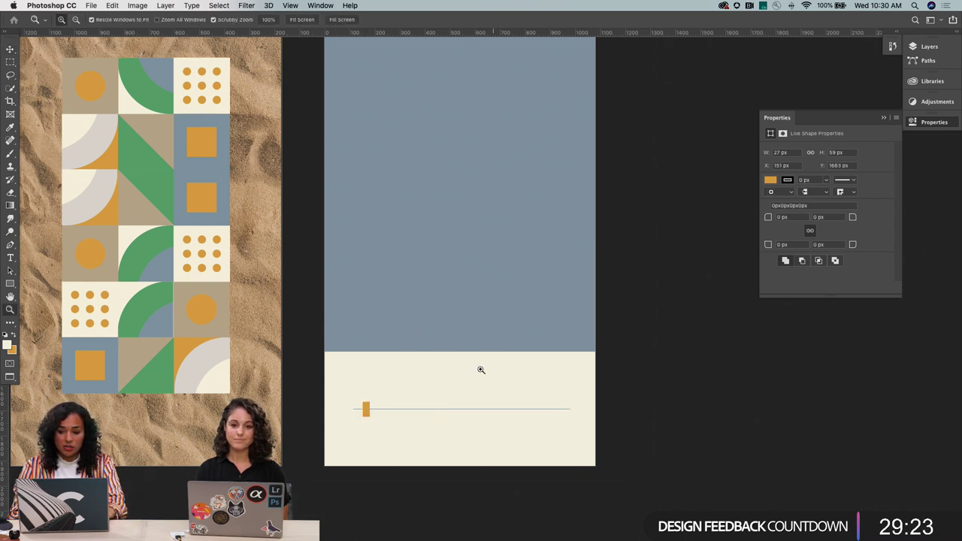
left_click(936, 47)
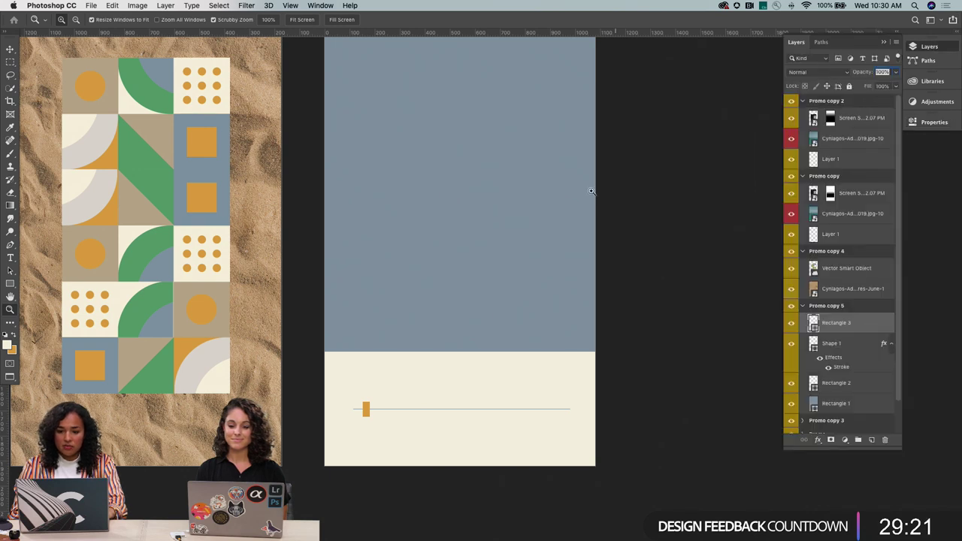
left_click(400, 391, "alt")
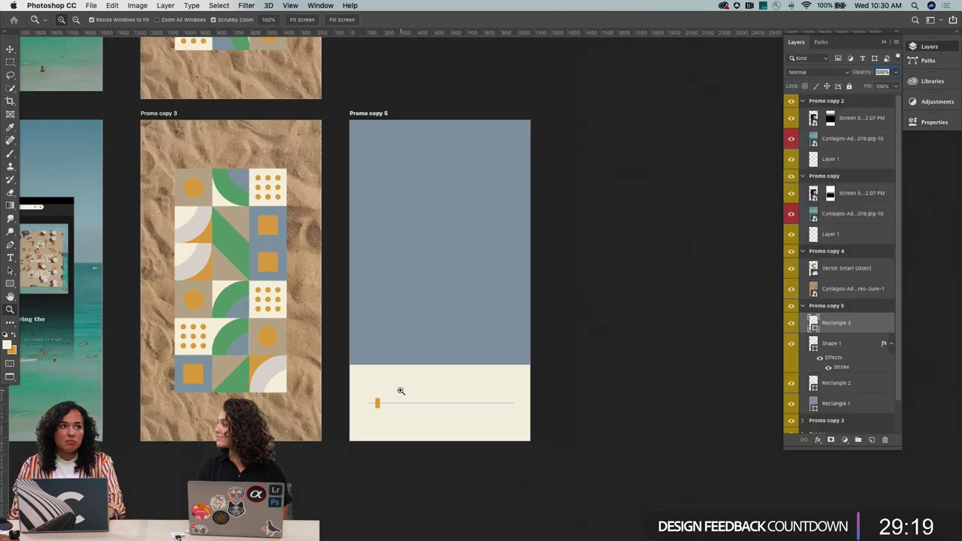
key("v")
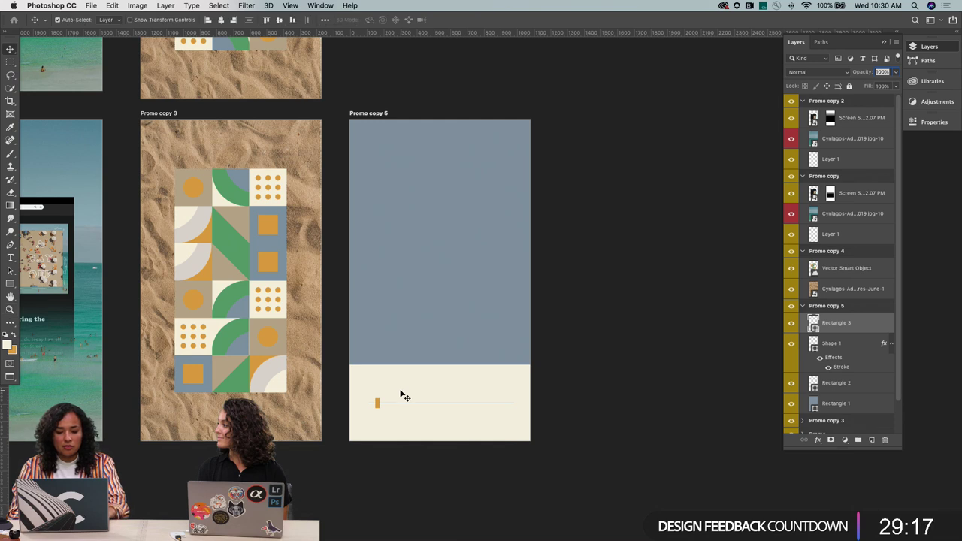
scroll(402, 396, "up", 1)
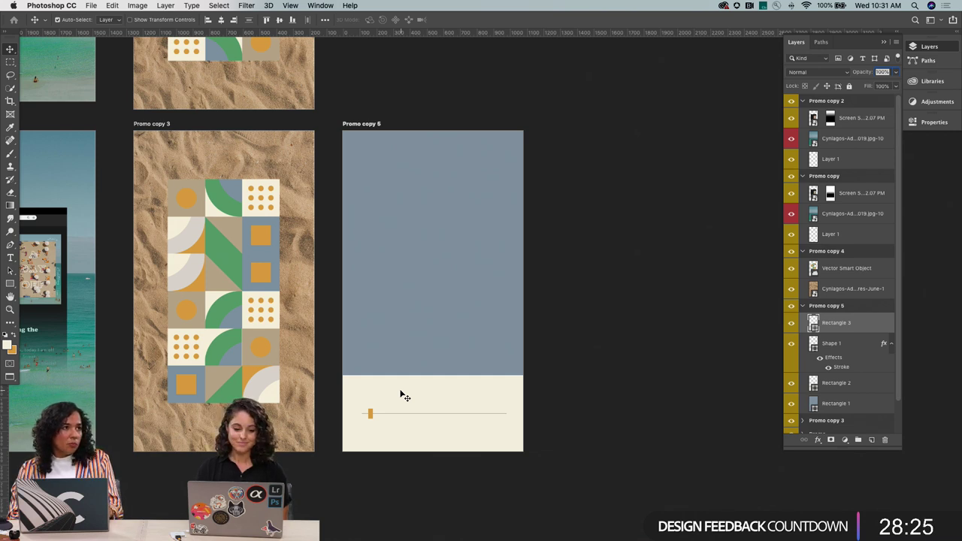
key("z")
left_click(419, 402)
key("v")
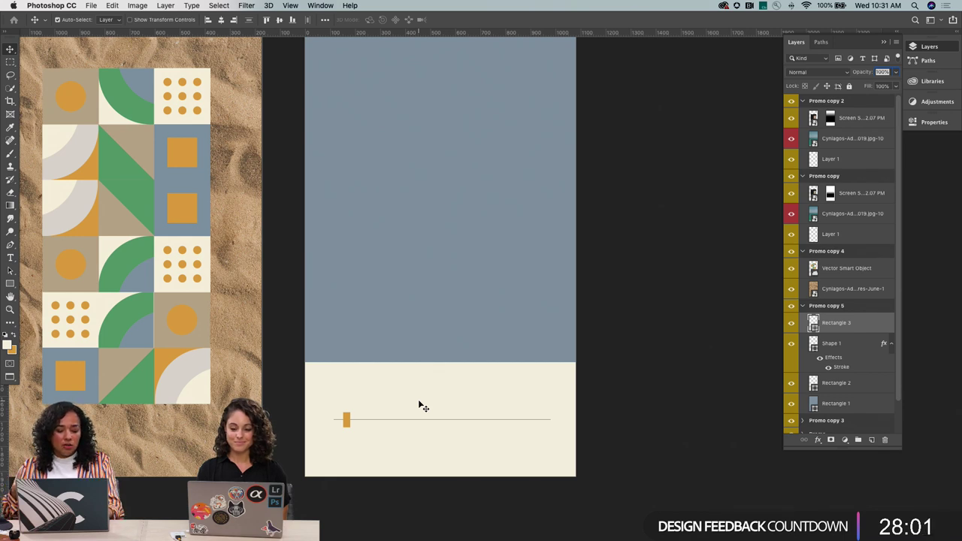
Preview the Miami-Drone-June-Original-1 beach photo in Finder's Images folder and place it across the blue area of Promo copy 5
key("z")
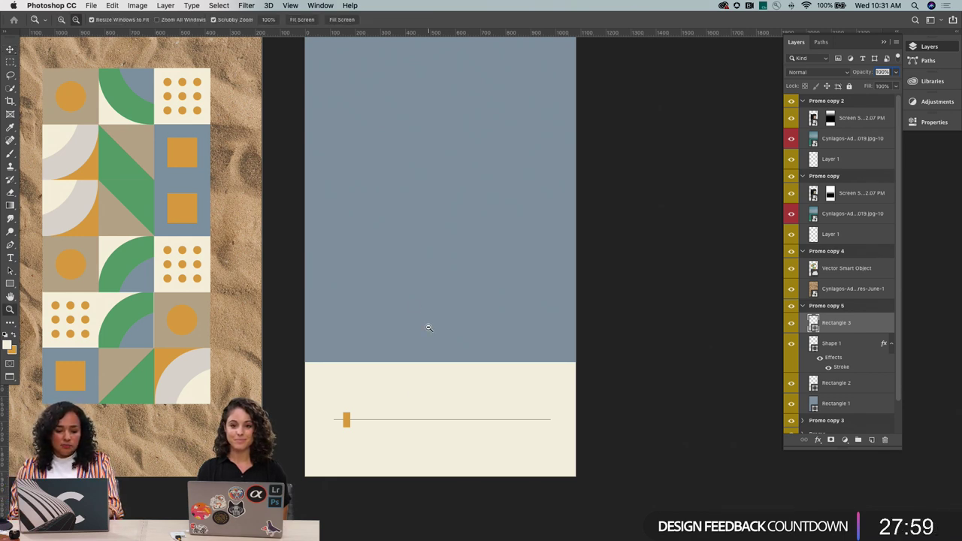
left_click(428, 326, "alt")
scroll(429, 328, "up", 2)
key("v")
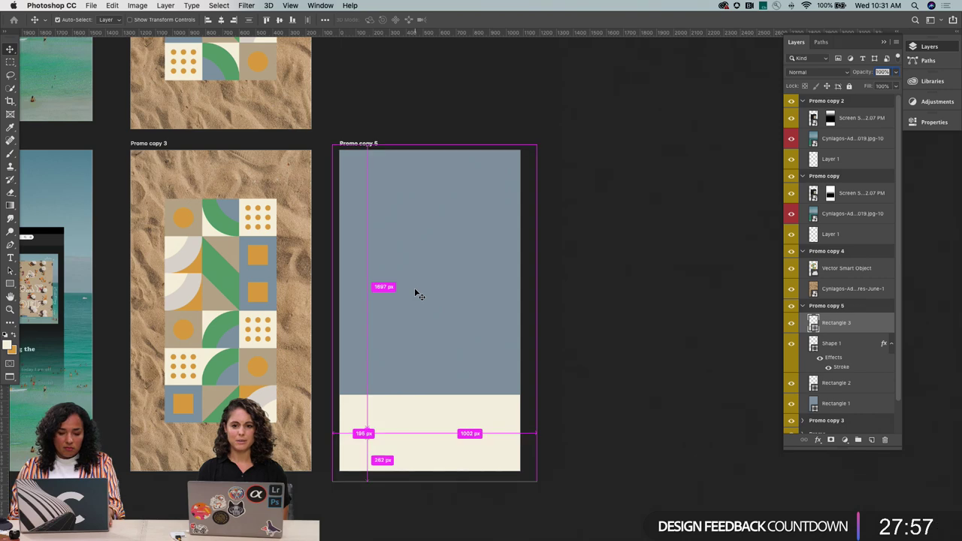
key("super+Tab")
key("super+Tab")
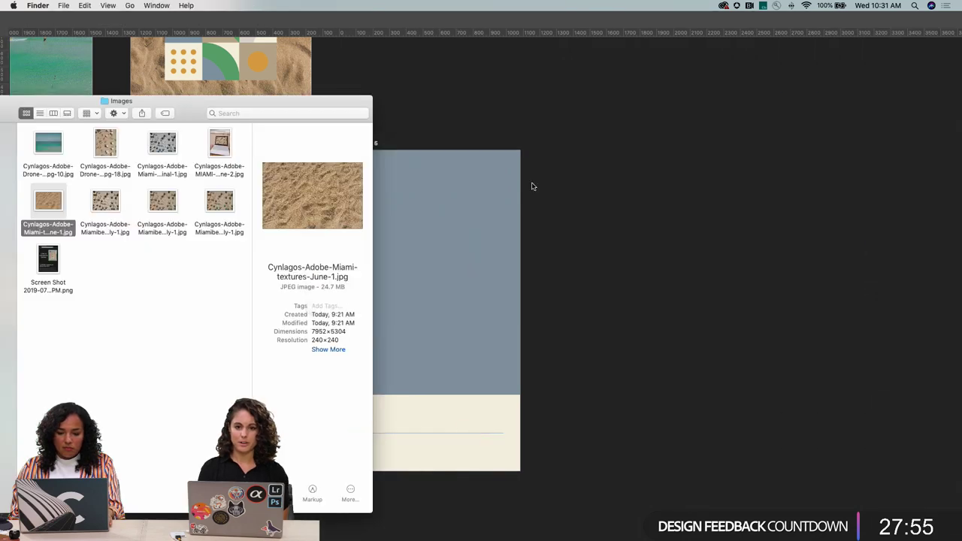
left_click(161, 147)
key("space")
key("space")
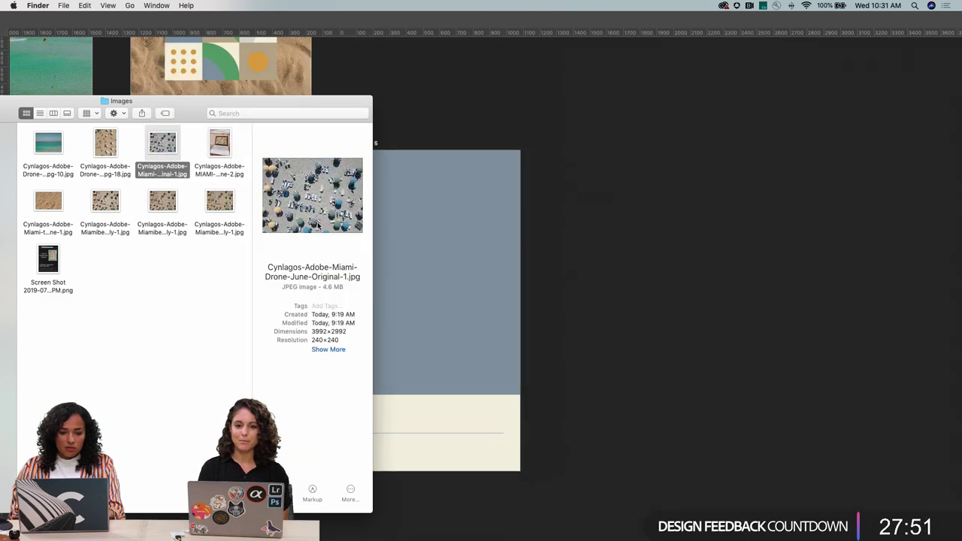
left_click_drag(168, 149, 444, 269)
key("Return")
Add the title CONCEPTUAL above the beach photo on Promo copy 5 and move it inside the artboard
key("t")
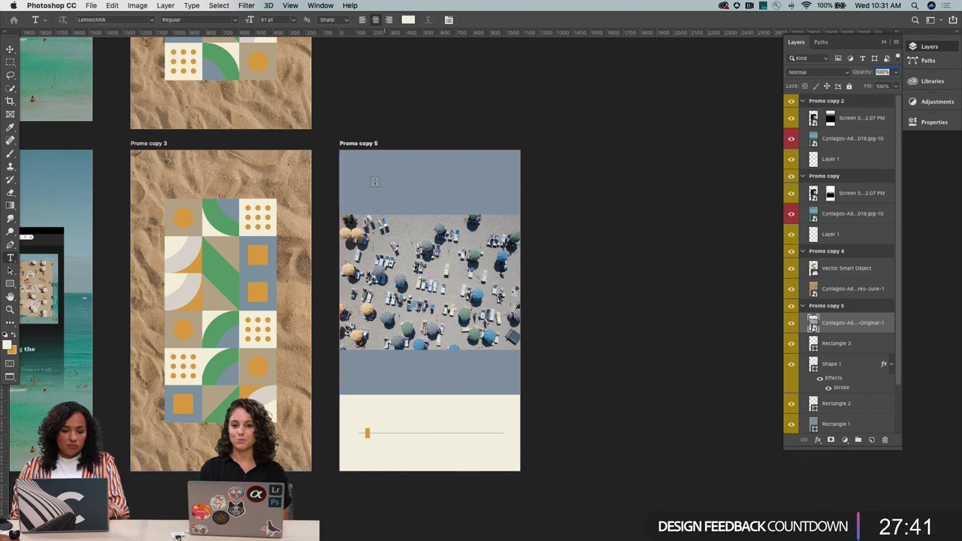
left_click(356, 180)
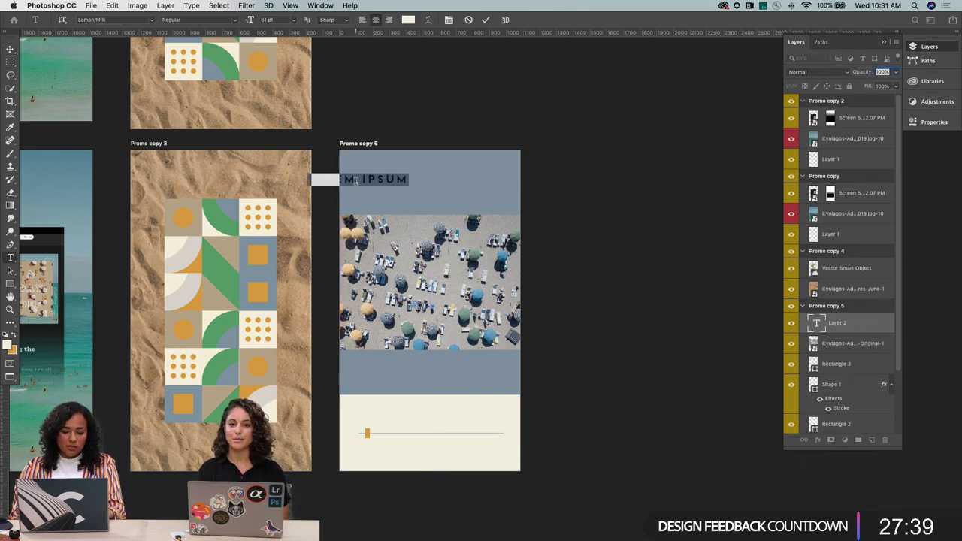
type("ONCE")
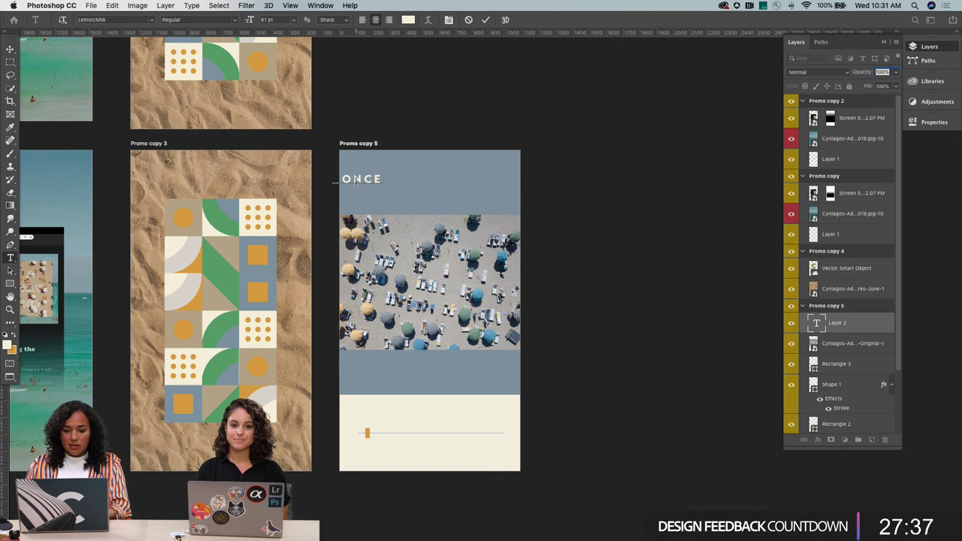
type("PTUAL")
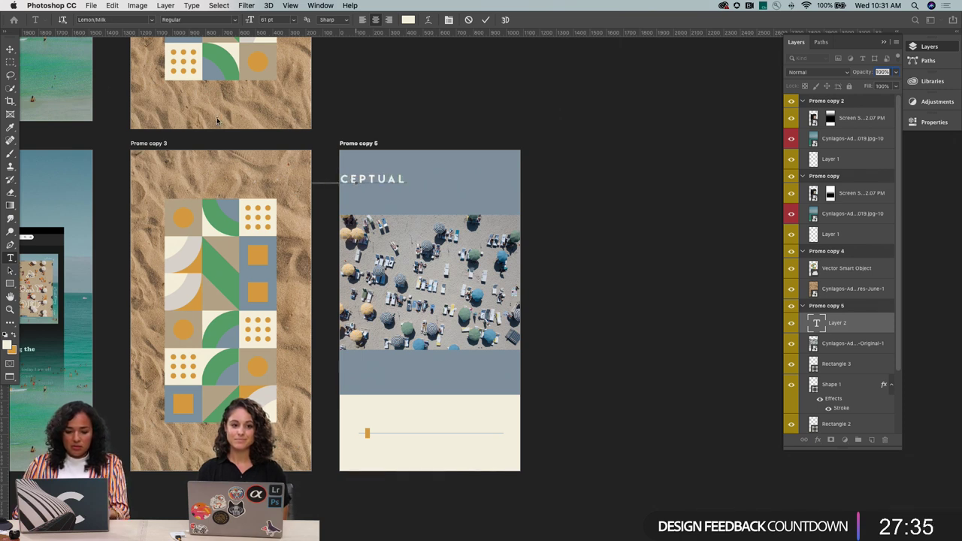
left_click(9, 49)
left_click_drag(385, 181, 451, 182)
Compare the original drone beach photo with the edited Miamibeach-3-July-1 version in Finder, and return to Photoshop
key("super+Tab")
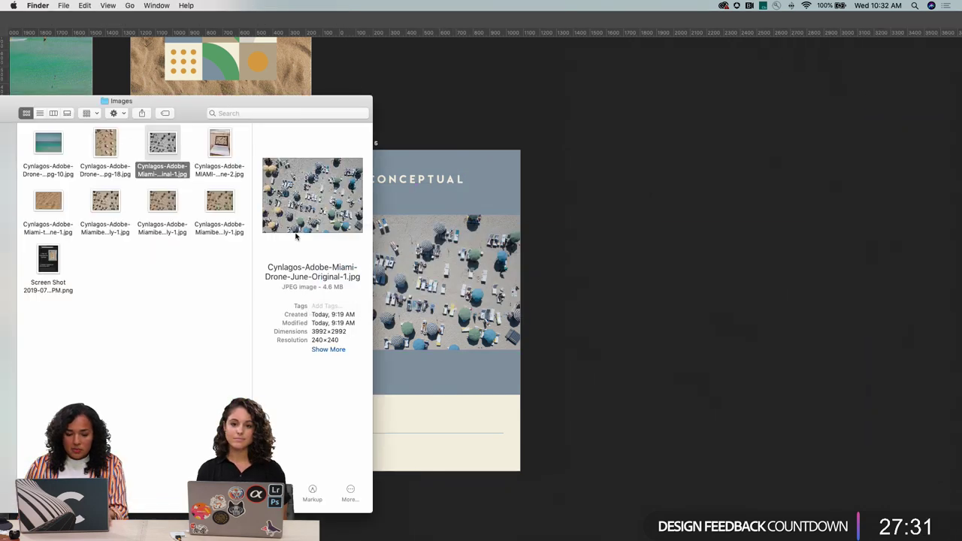
key("space")
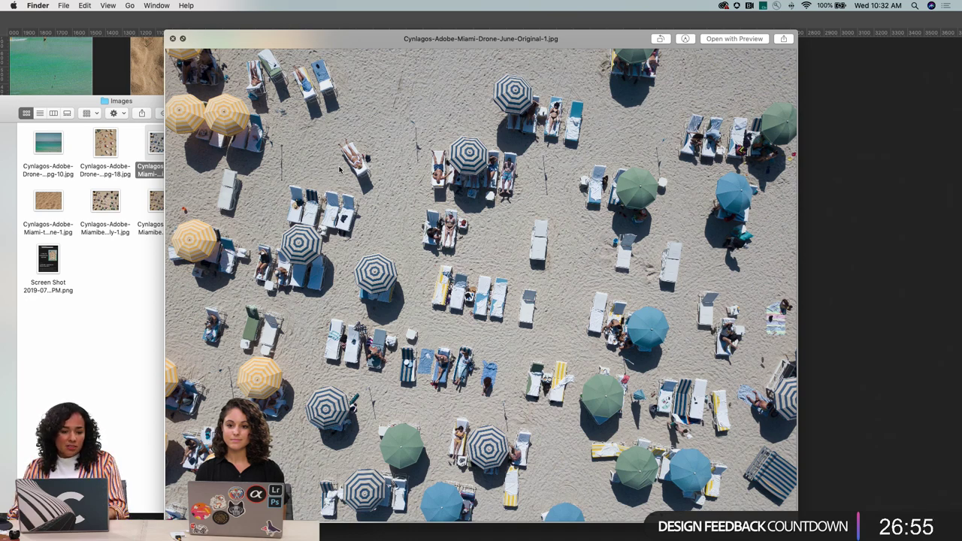
key("Down")
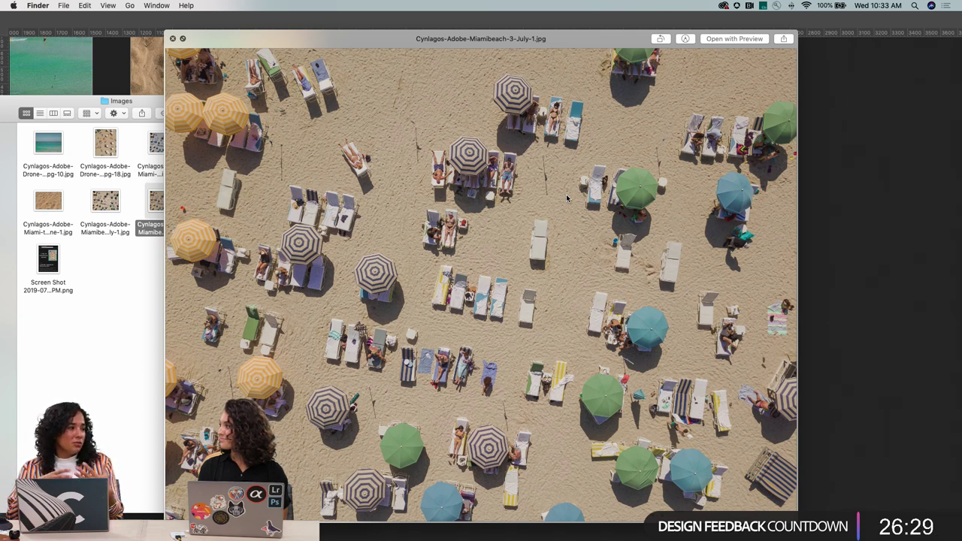
key("space")
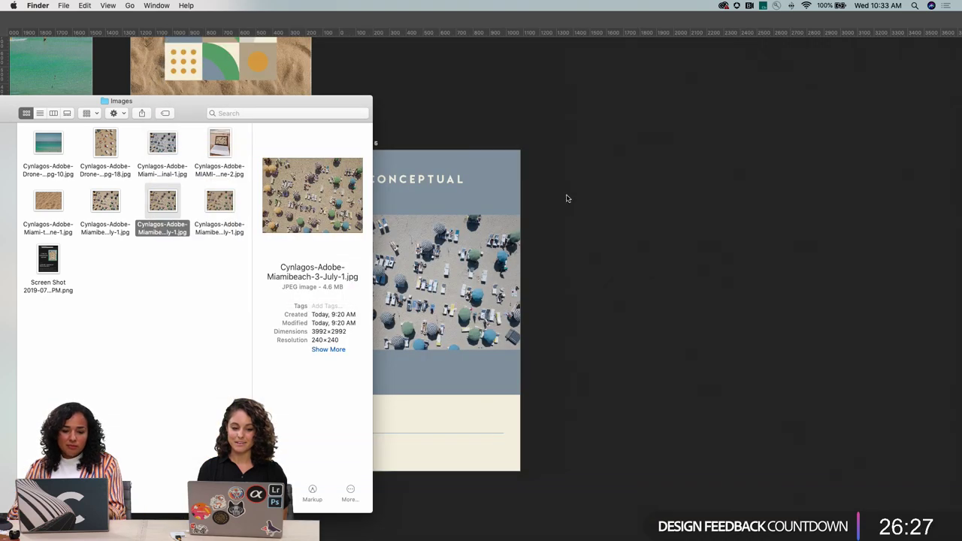
left_click(474, 275)
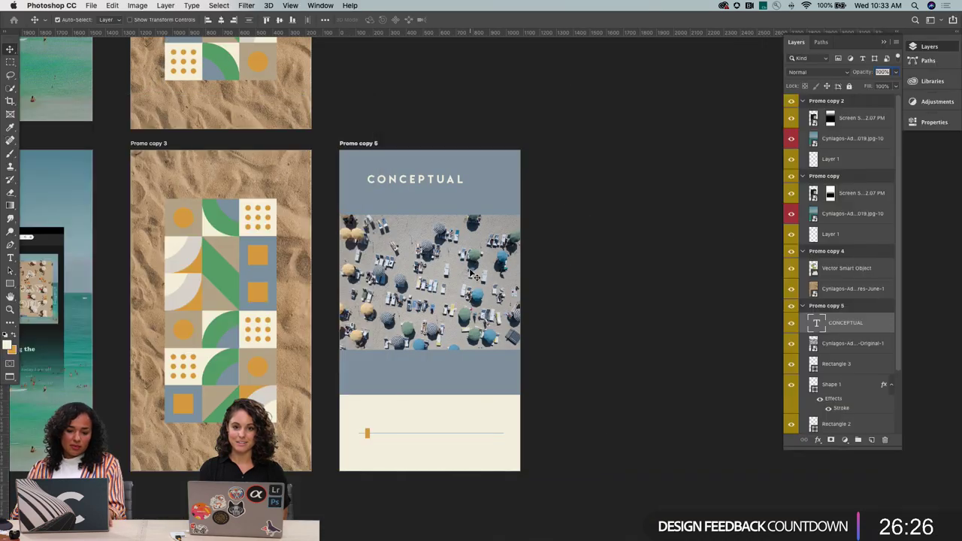
Extend the title above the beach photo to read CONCEPTUAL EDIT
double_click(472, 179)
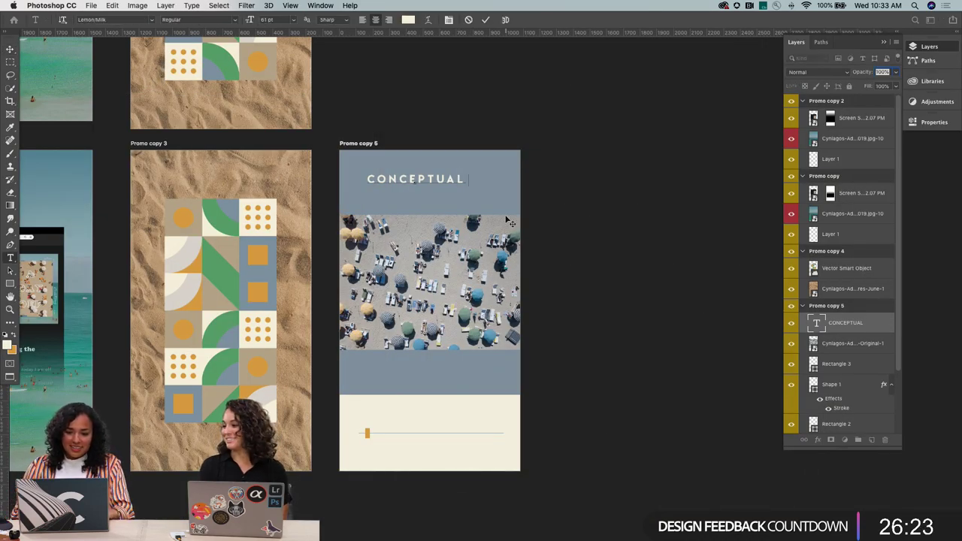
type("E")
type("DIT")
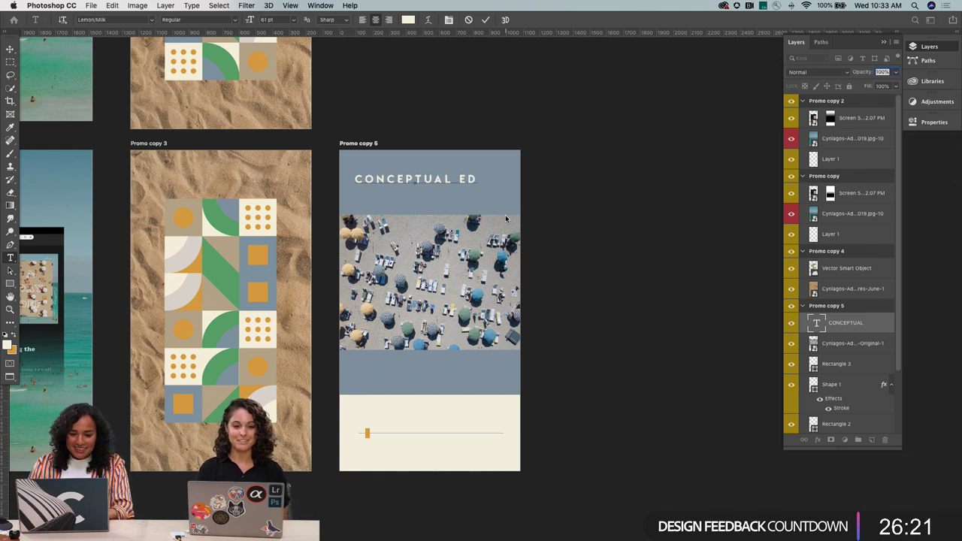
left_click(10, 49)
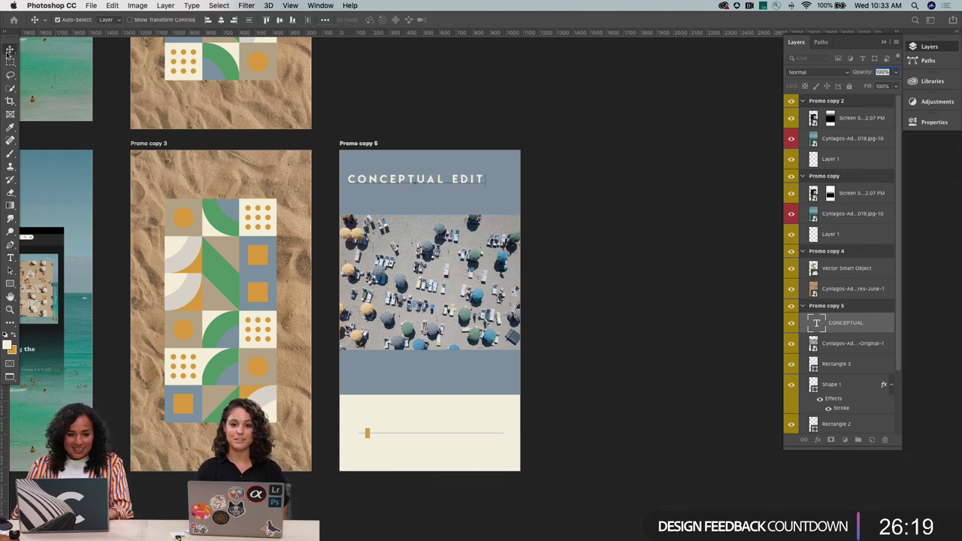
Reposition the CONCEPTUAL EDIT title slightly lower and further right in the blue band above the photo
left_click_drag(429, 179, 445, 187)
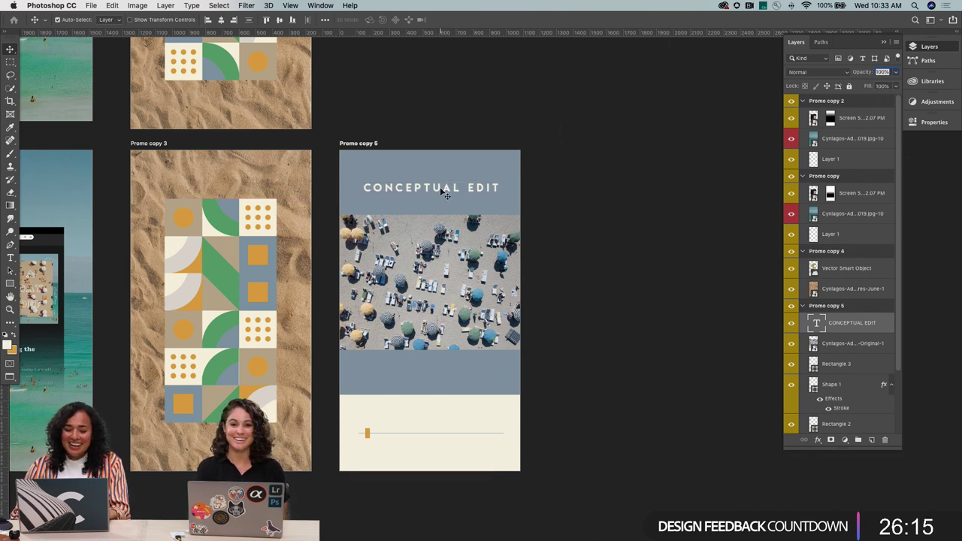
key("Right")
key("Right")
key("Left")
key("Left")
key("Left")
key("Left")
key("Left")
key("Up")
key("Up")
key("Right")
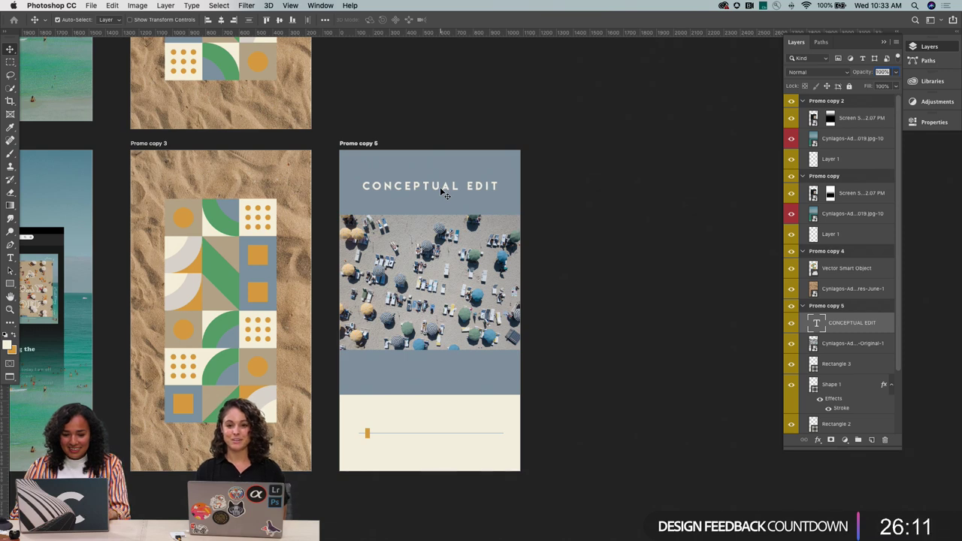
Center the CONCEPTUAL EDIT title horizontally on Promo copy 5 using a selection of the whole artboard, and deselect
key("m")
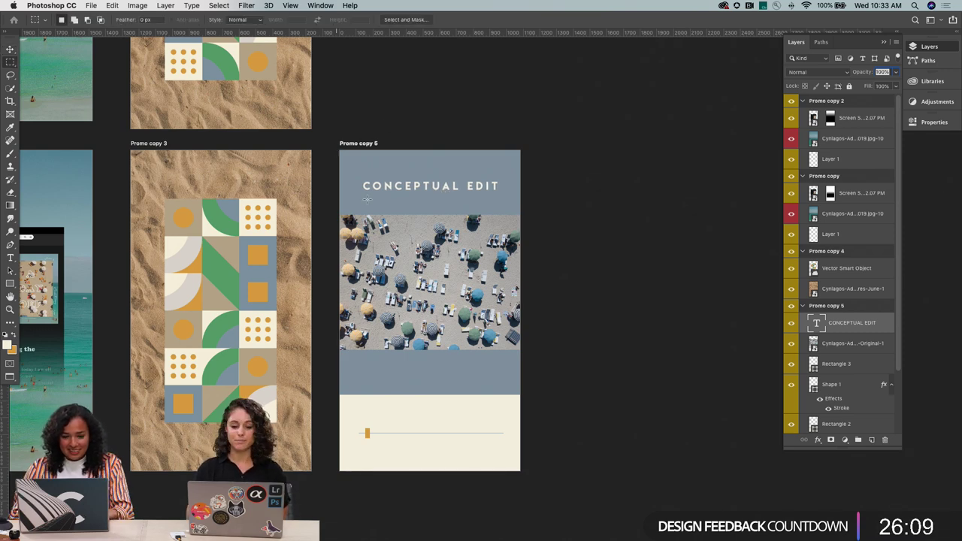
left_click_drag(340, 150, 564, 532)
key("v")
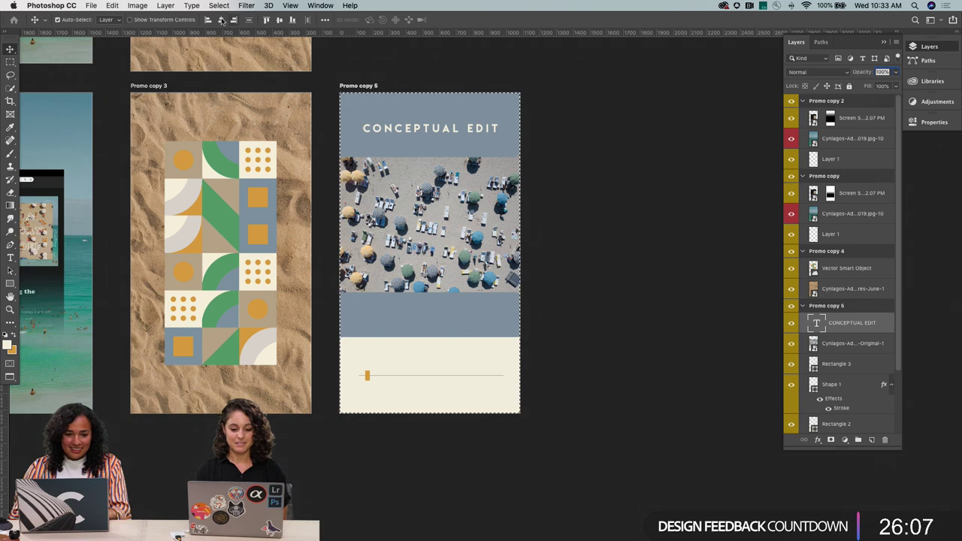
key("super+d")
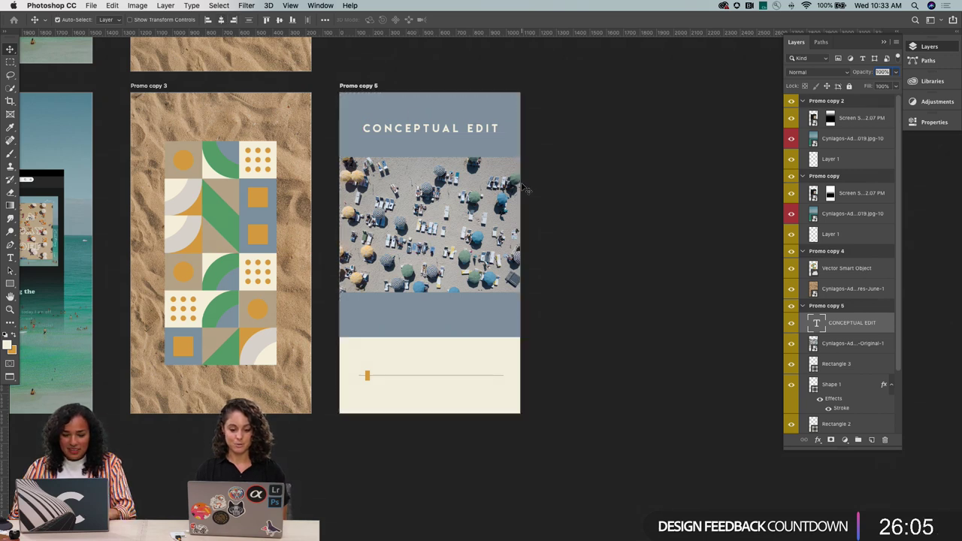
key("z")
left_click(464, 212)
left_click(425, 267, "alt")
key("v")
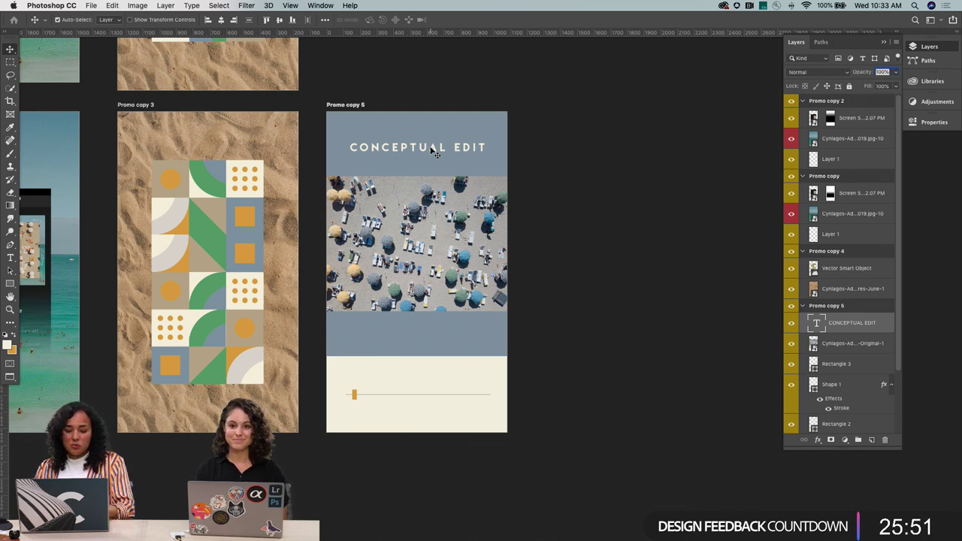
key("t")
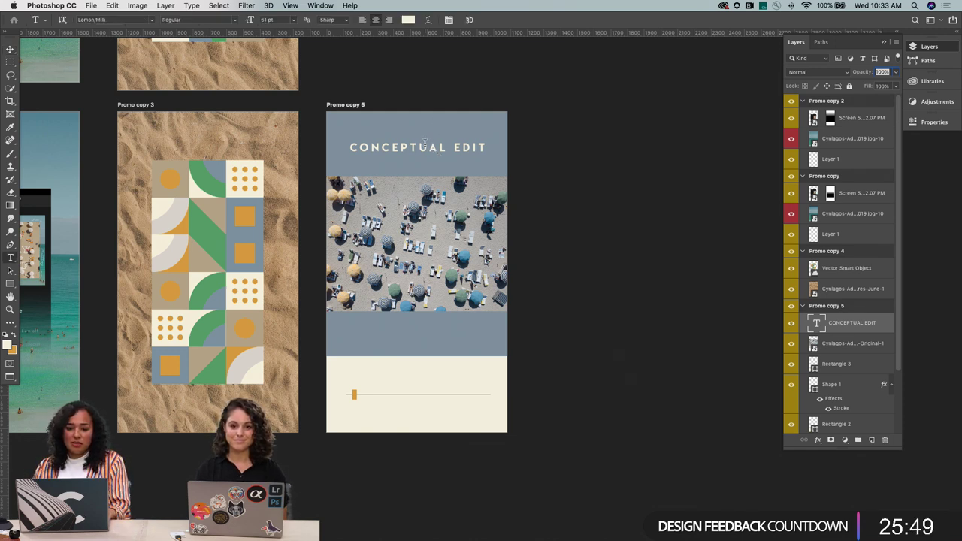
left_click(419, 148)
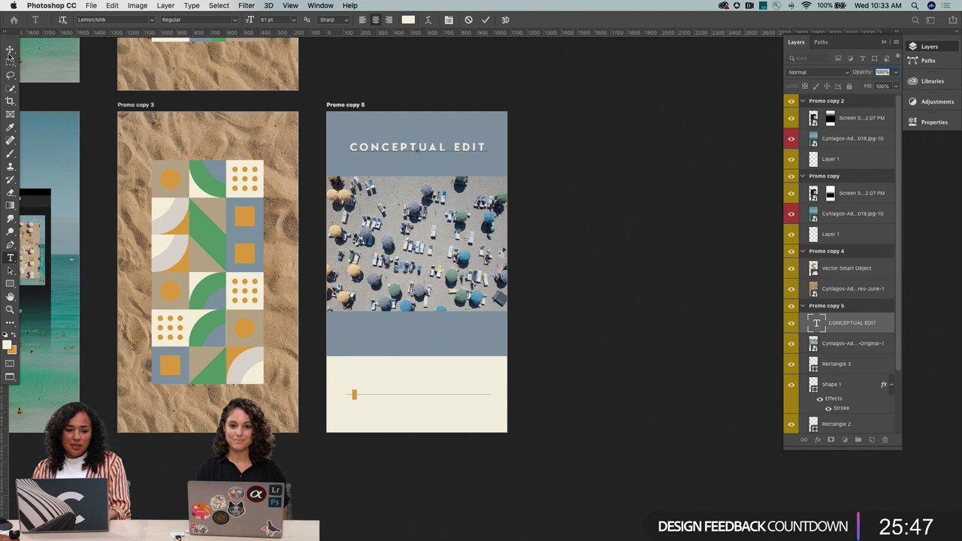
left_click(10, 49)
Move the beach photo on Promo copy 5 slightly down, away from the title
key("z")
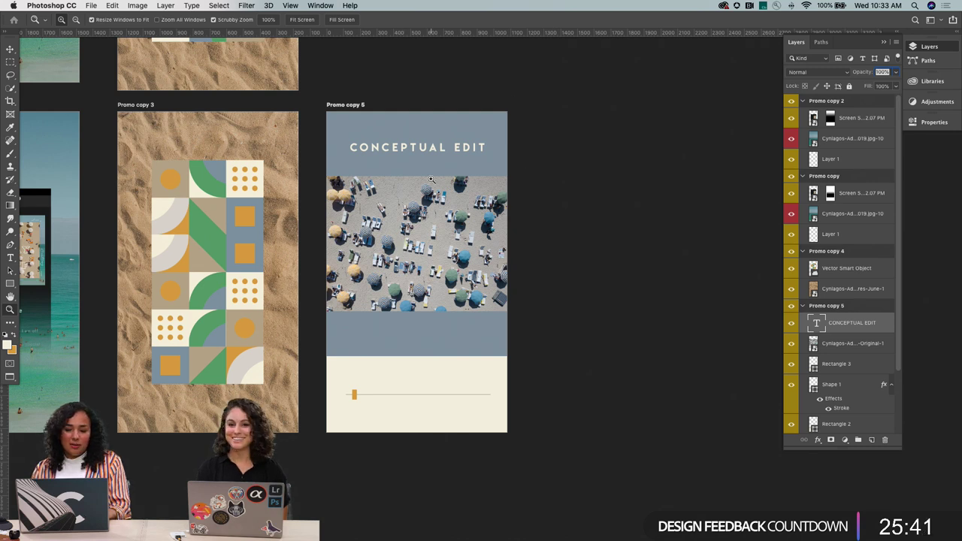
key("v")
right_click(450, 211)
left_click(451, 212)
left_click_drag(450, 212, 451, 222)
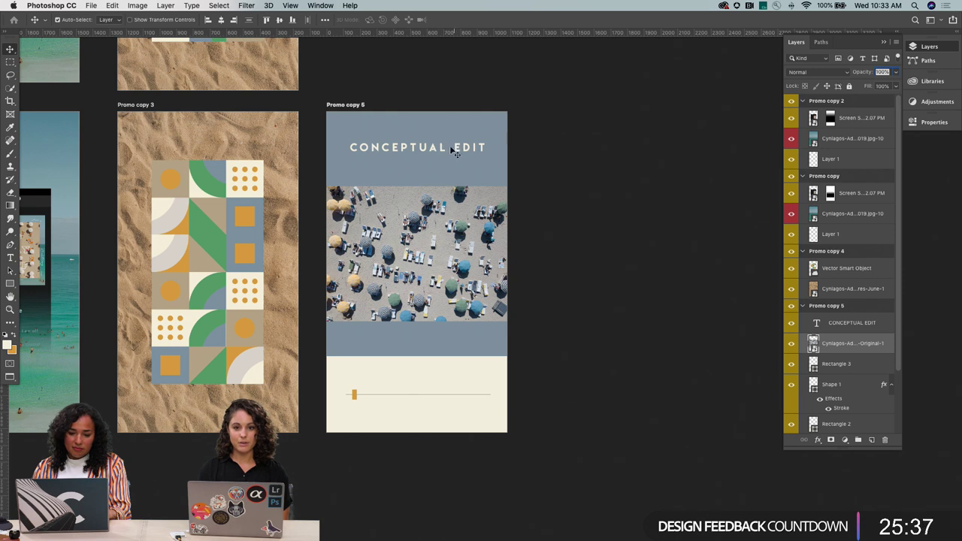
Move the CONCEPTUAL EDIT title on Promo copy 5 slightly down, closer to the beach photo
right_click(443, 151)
left_click(451, 154)
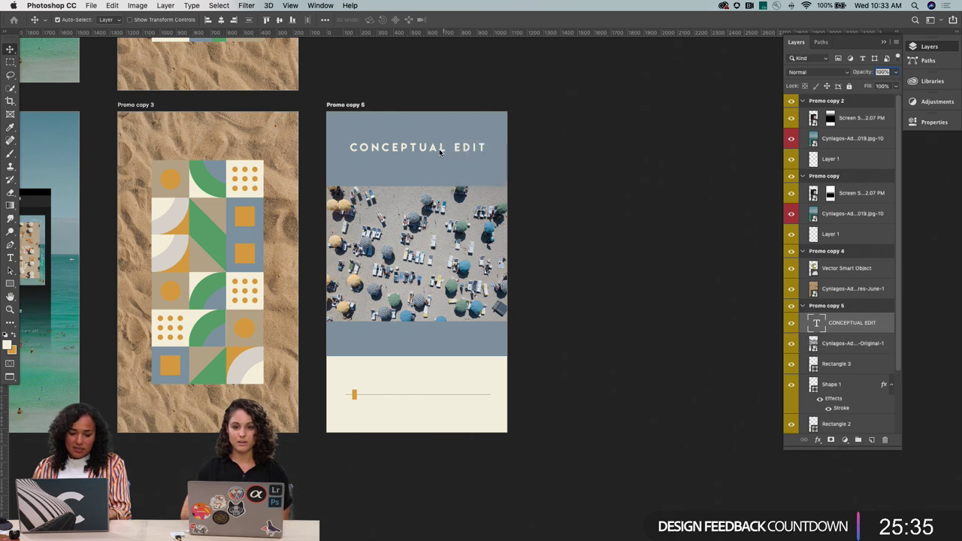
left_click_drag(443, 153, 443, 160)
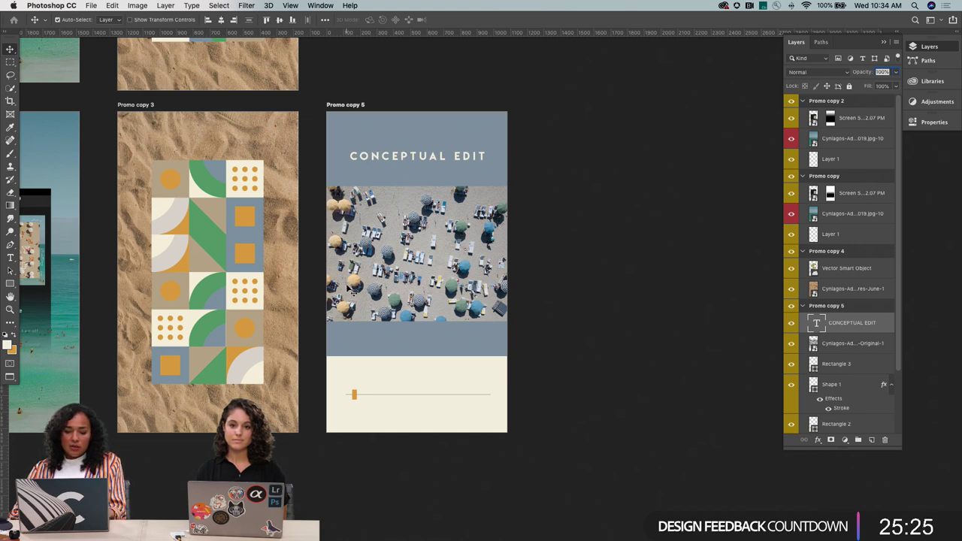
Try sliding the orange slider handle on Promo copy 5 further right along its line, and undo the move
key("z")
left_click(425, 309)
scroll(423, 308, "right", 3)
scroll(423, 308, "up", 2)
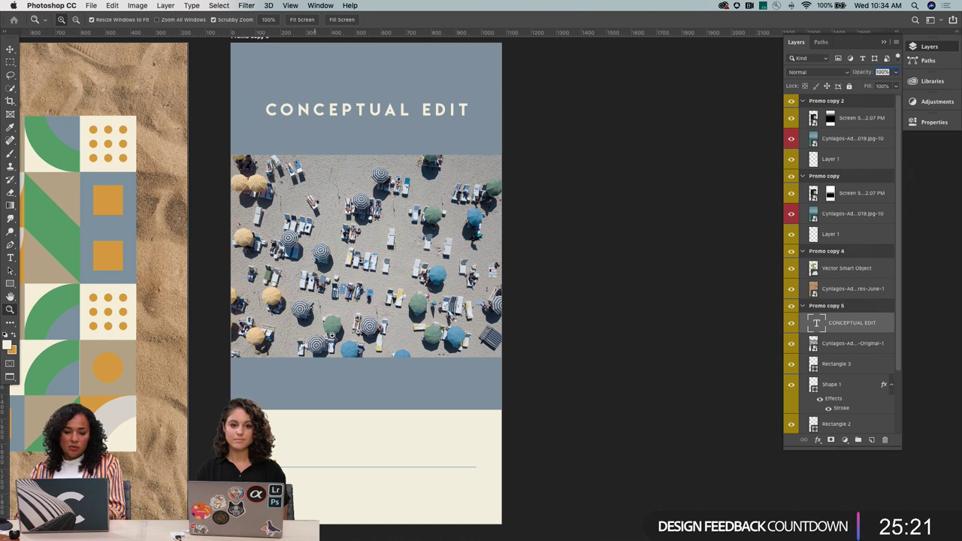
key("v")
right_click(280, 456)
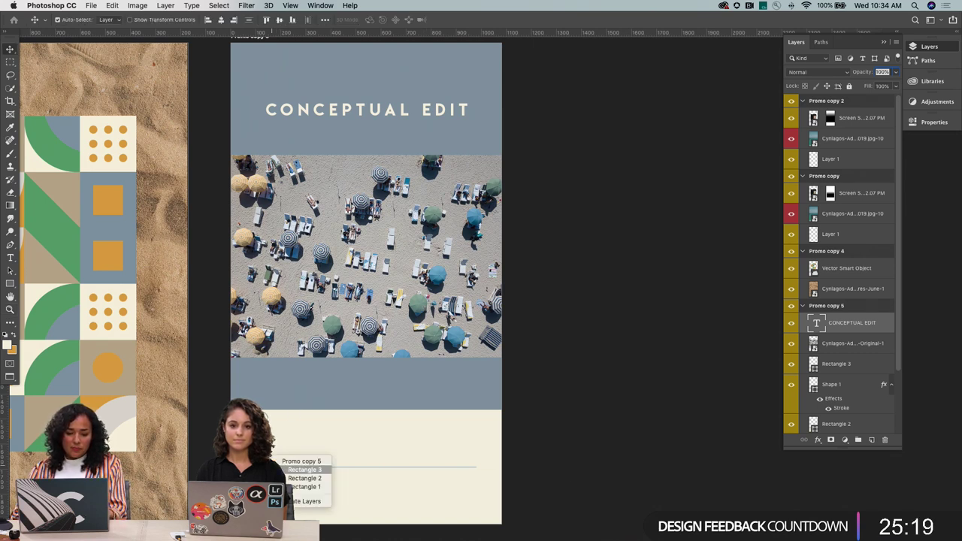
left_click(304, 470)
left_click_drag(305, 470, 394, 478)
key("super+z")
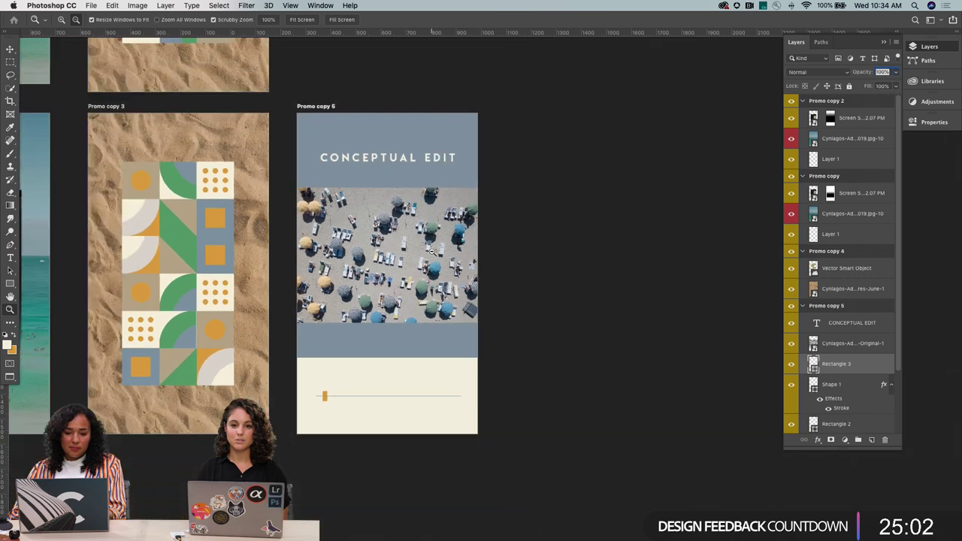
Duplicate the Promo copy 5 artboard 1132 px to the right, level with the original
key("super+minus")
key("shift+v")
left_click_drag(440, 112, 633, 118)
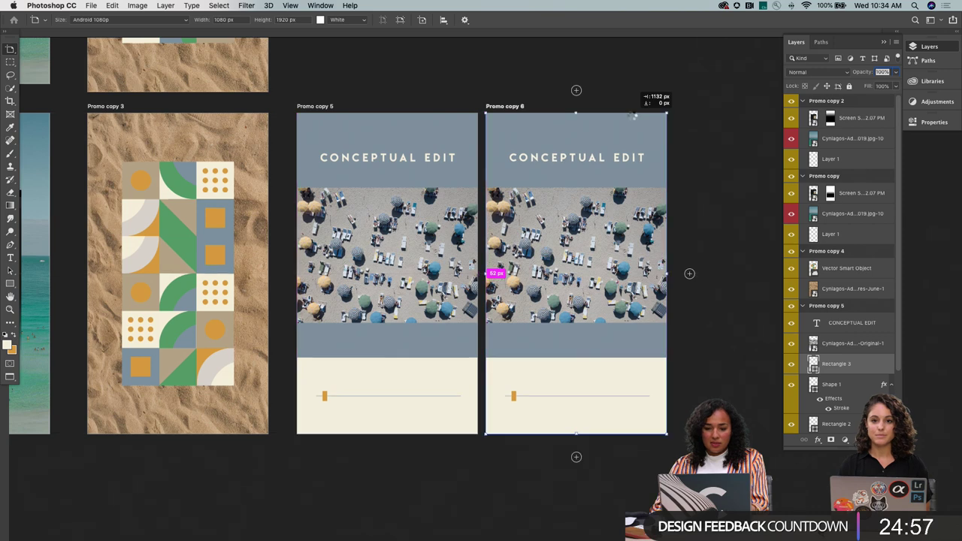
key("super+r")
scroll(508, 278, "right", 5)
key("v")
Switch to Finder and preview the Miamibeach-2, Miamibeach-3 and Miamibeach-4 photo versions in the Images folder to compare their edits
key("super+Tab")
left_click(107, 202)
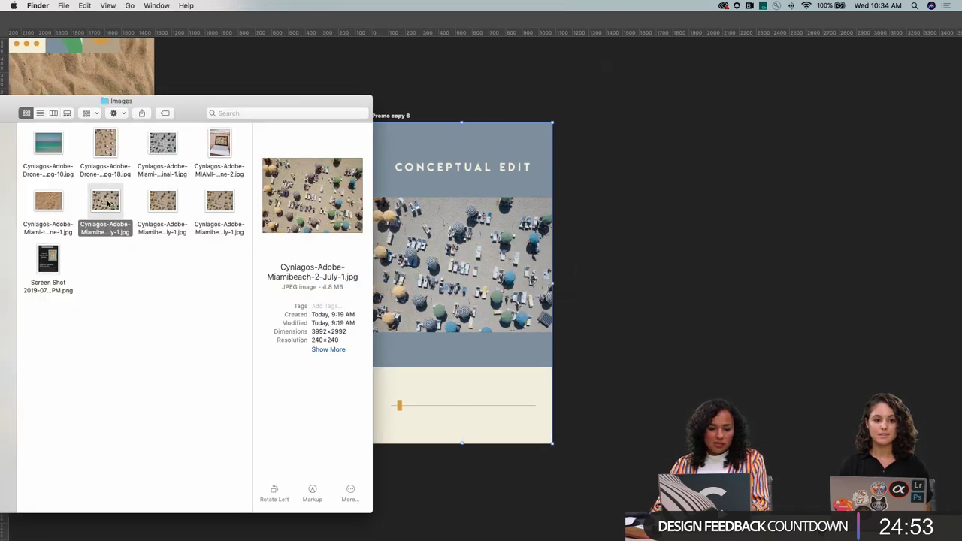
key("space")
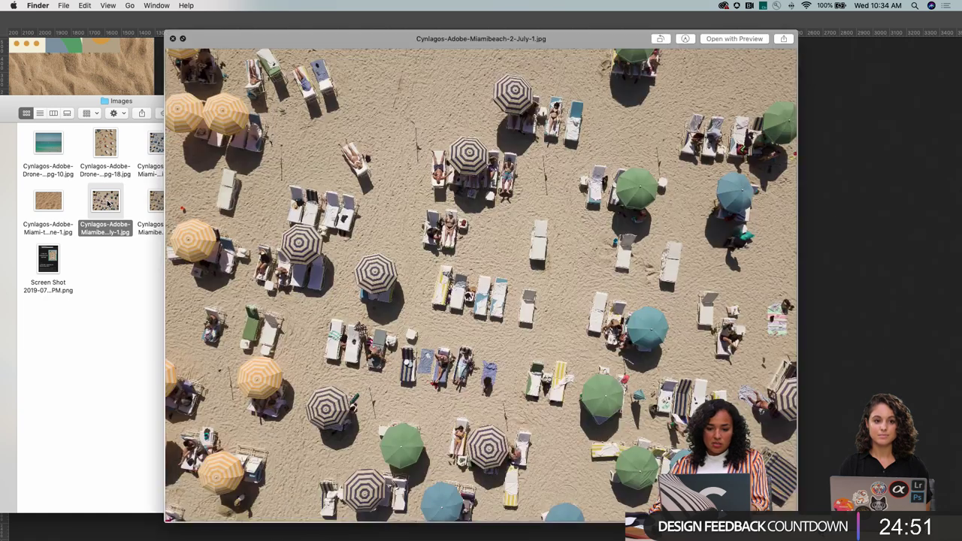
key("space")
key("Right")
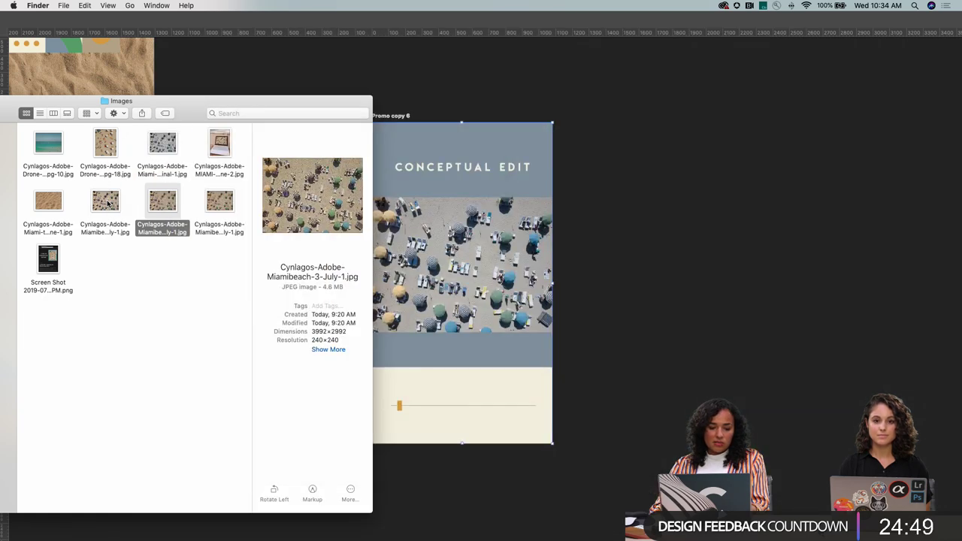
key("Left")
key("space")
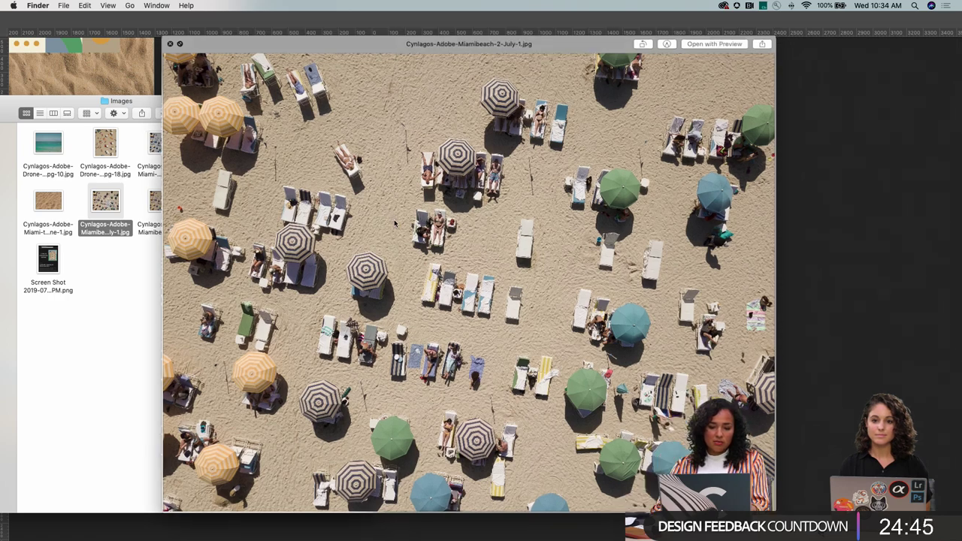
key("space")
left_click(225, 199)
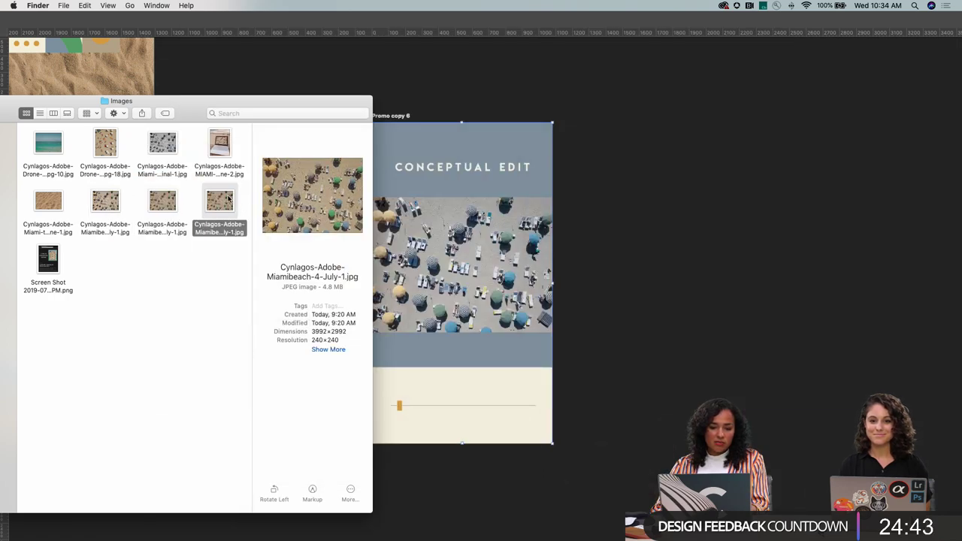
key("space")
key("space")
key("Left")
key("Left")
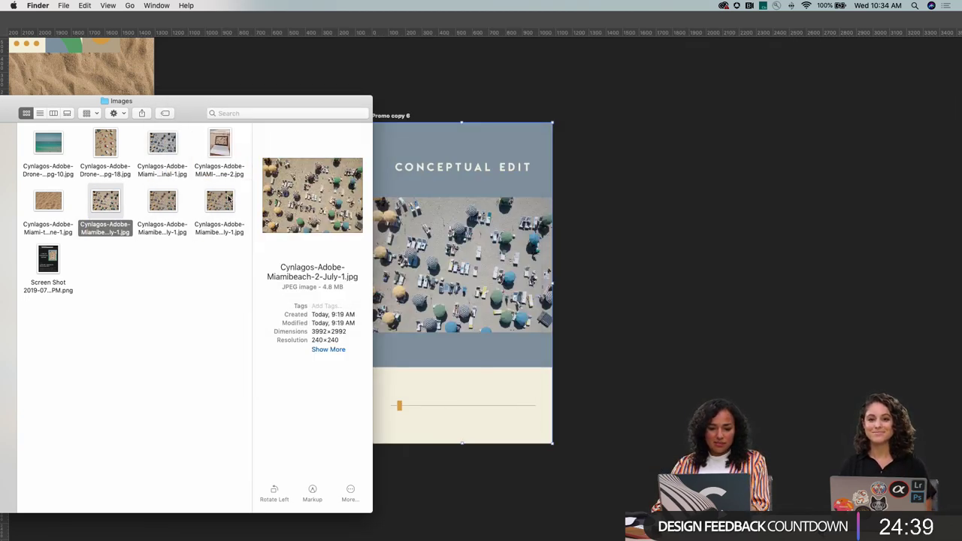
key("Right")
key("space")
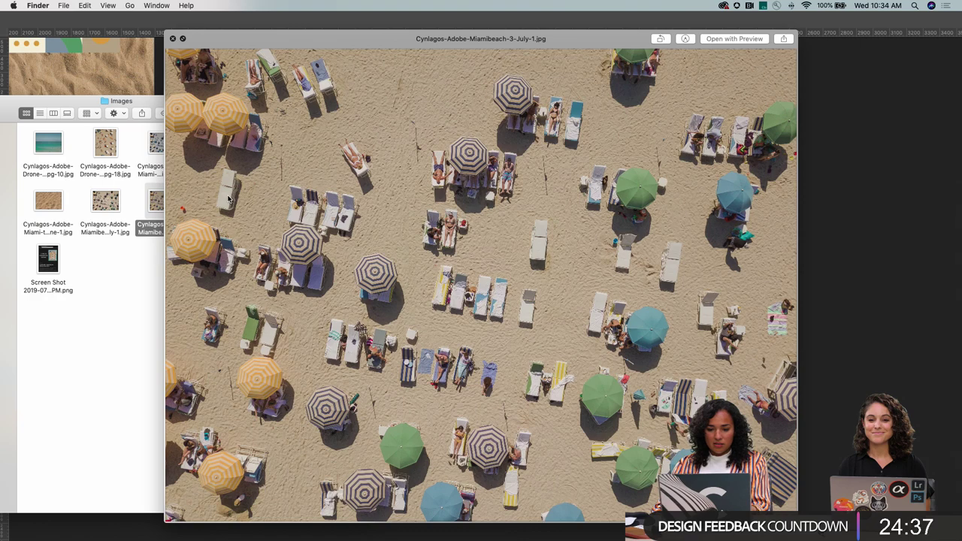
key("space")
Place the Miamibeach-2-July-1 photo on Promo copy 6, aligned exactly over the original beach photo
key("Left")
left_click_drag(109, 207, 421, 245)
left_click_drag(490, 239, 493, 226)
key("Return")
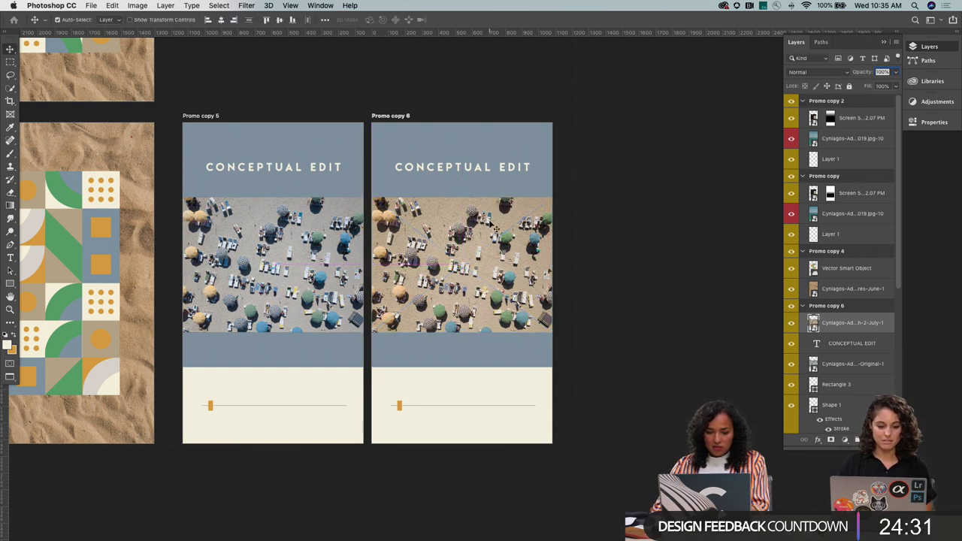
Move the orange slider handle on Promo copy 6 right along its line, to about a quarter of the line's length
right_click(401, 407)
left_click(406, 407)
left_click_drag(401, 406, 433, 408)
key("z")
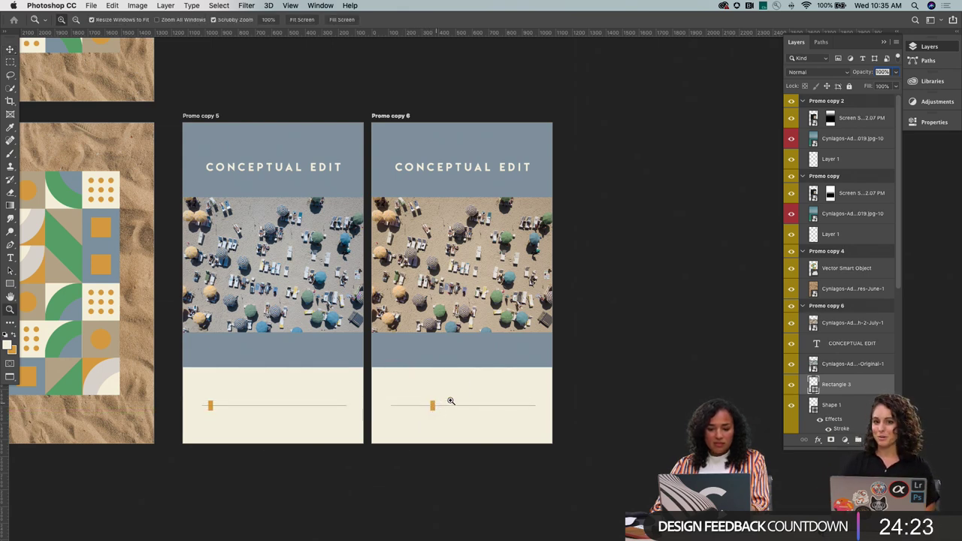
left_click(441, 387)
left_click(474, 307, "alt")
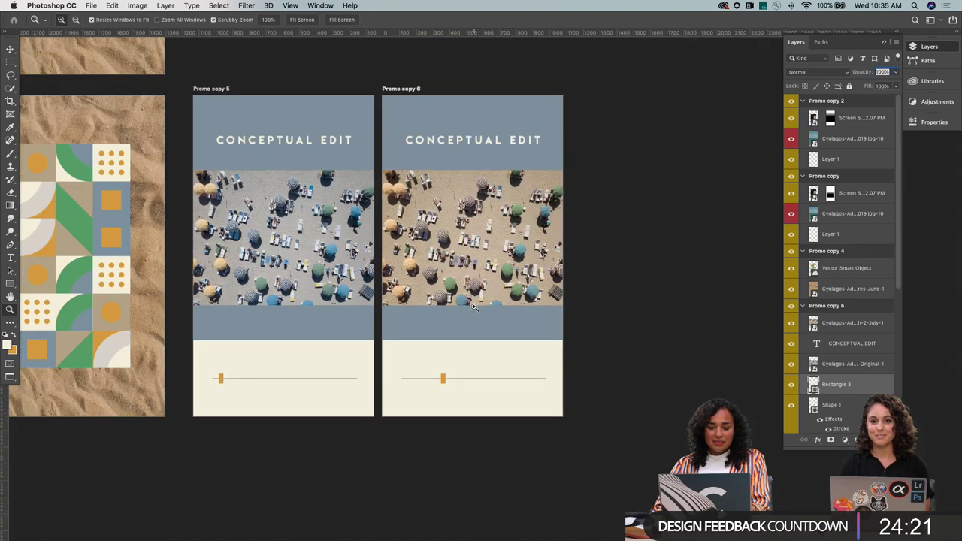
Marquee-select the part of Promo copy 6 left of the slider handle's center, over the artboard's full height
key("m")
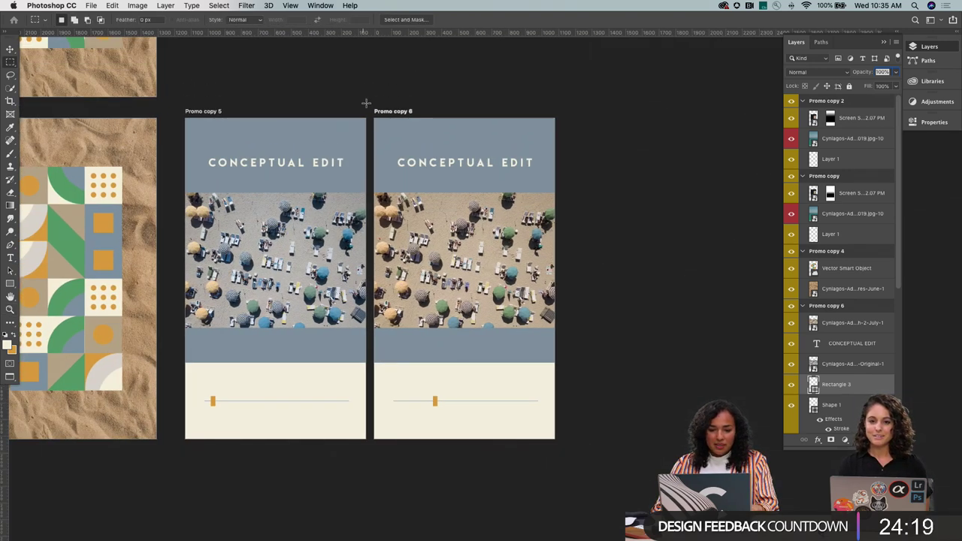
left_click_drag(366, 103, 436, 470)
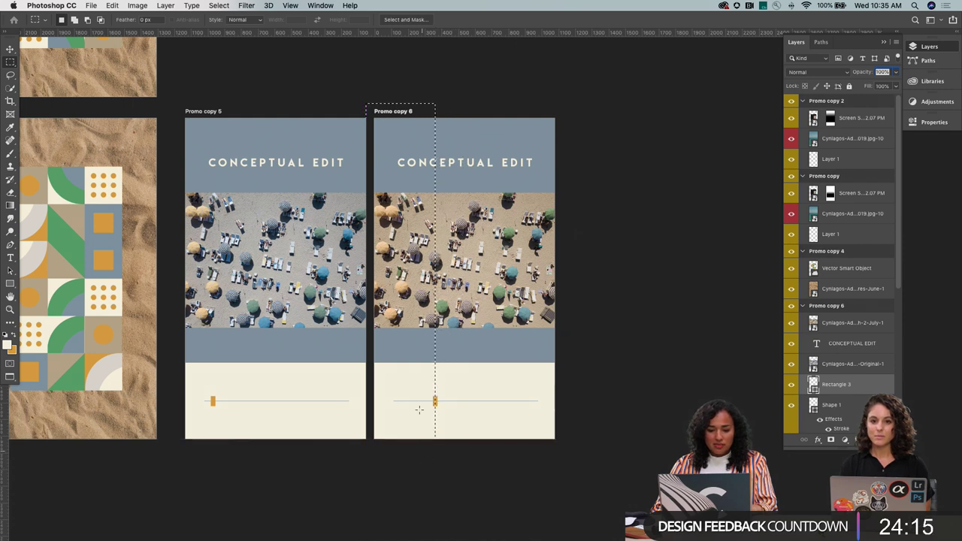
key("z")
key("v")
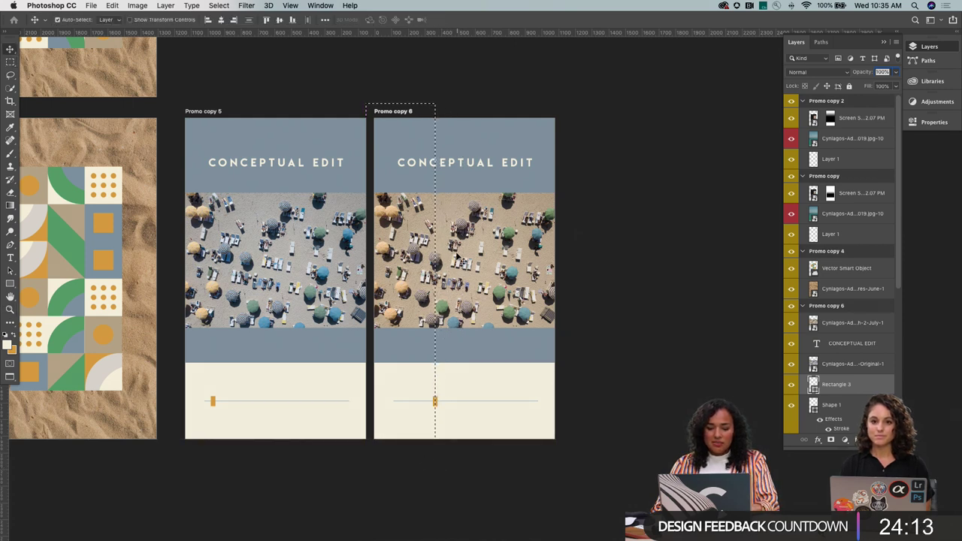
key("z")
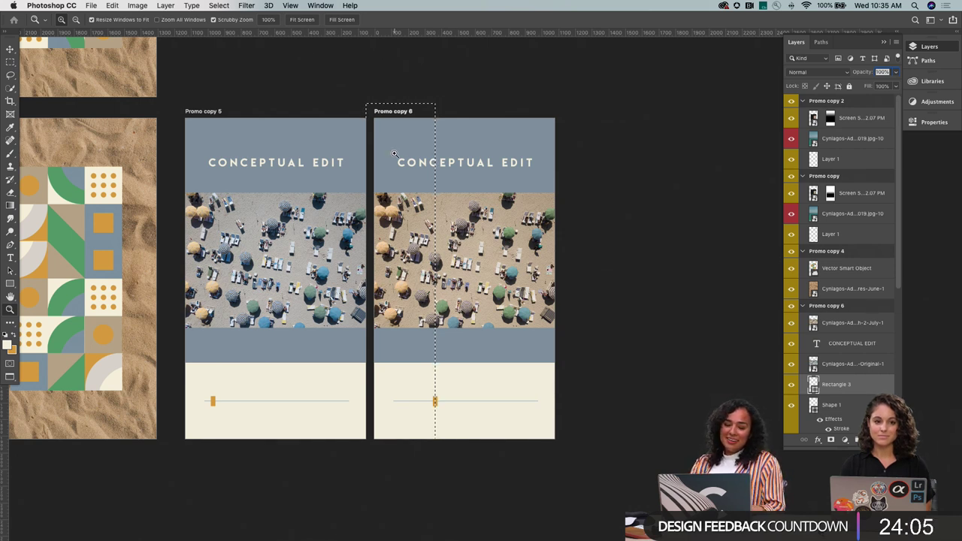
key("v")
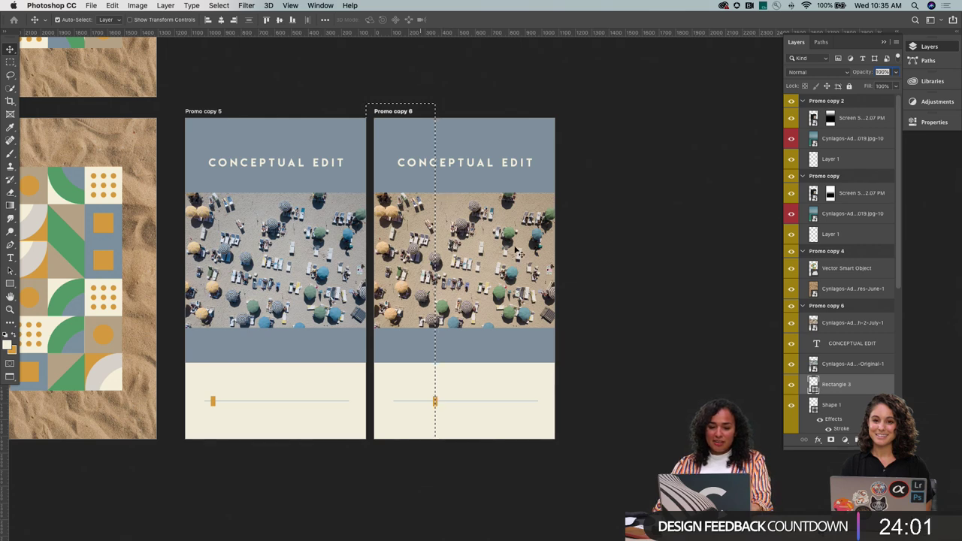
key("z")
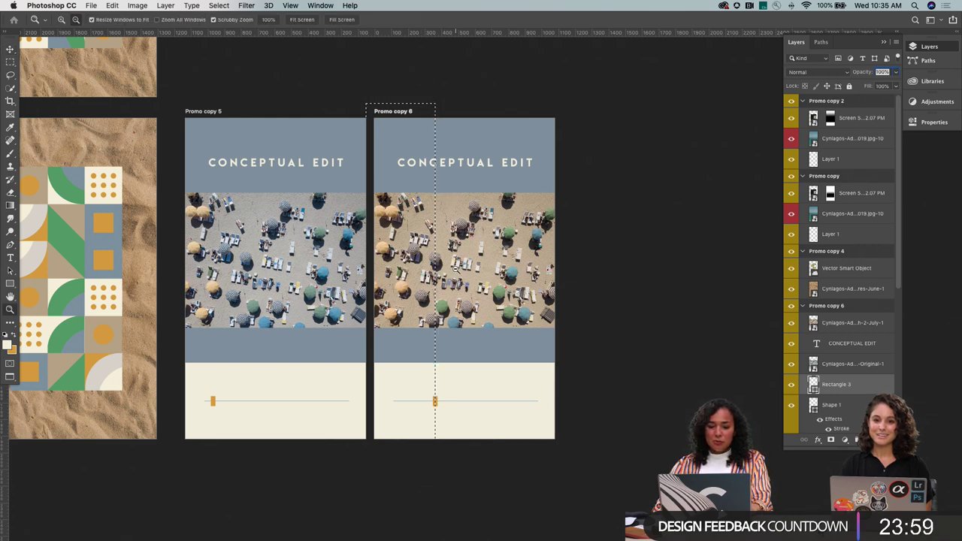
left_click(456, 268, "alt")
left_click(474, 269)
key("v")
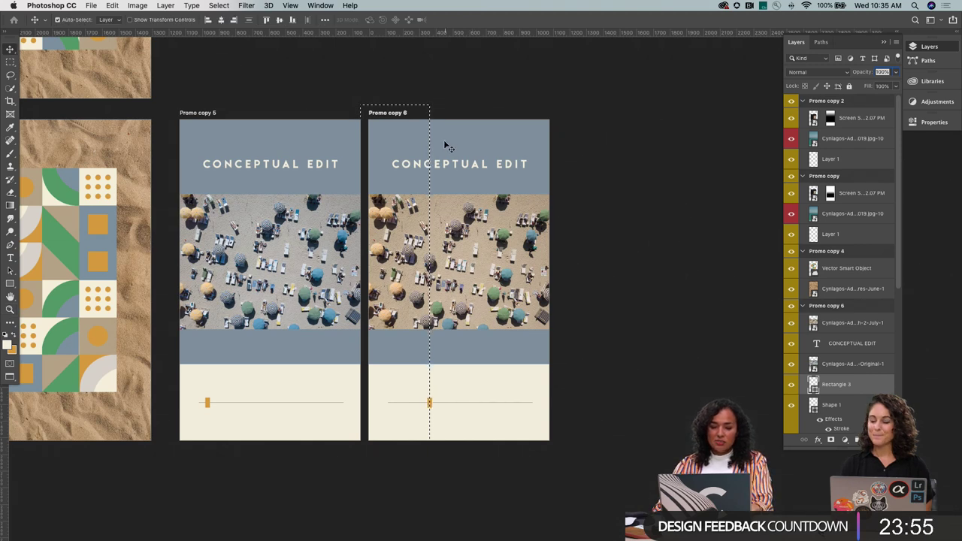
Try adding a layer mask from the selection to the slider handle layer Rectangle 3, and undo it
key("z")
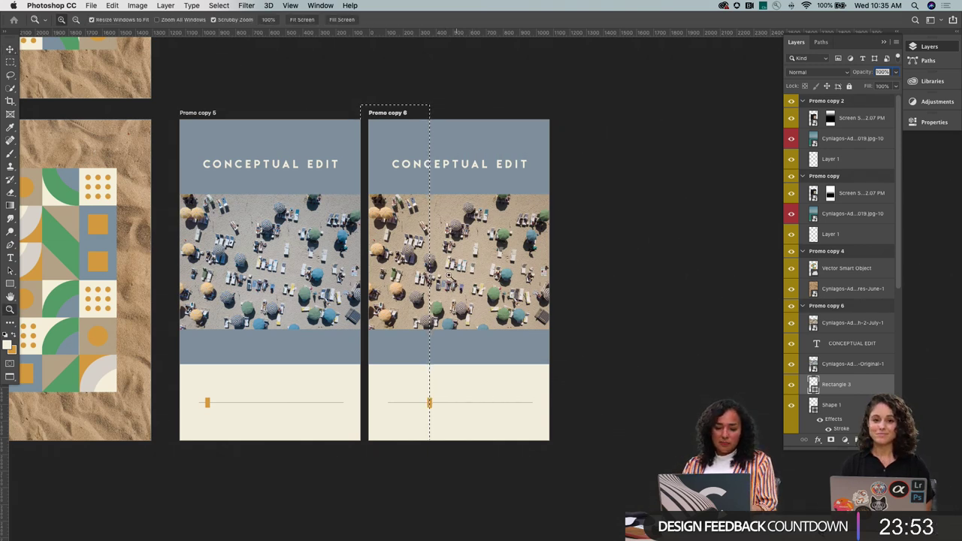
left_click(452, 324)
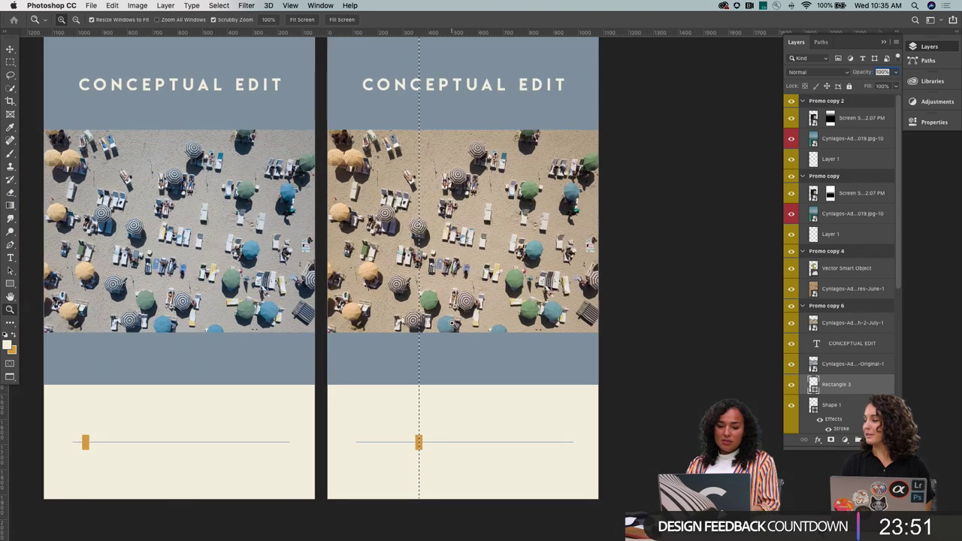
left_click(832, 441)
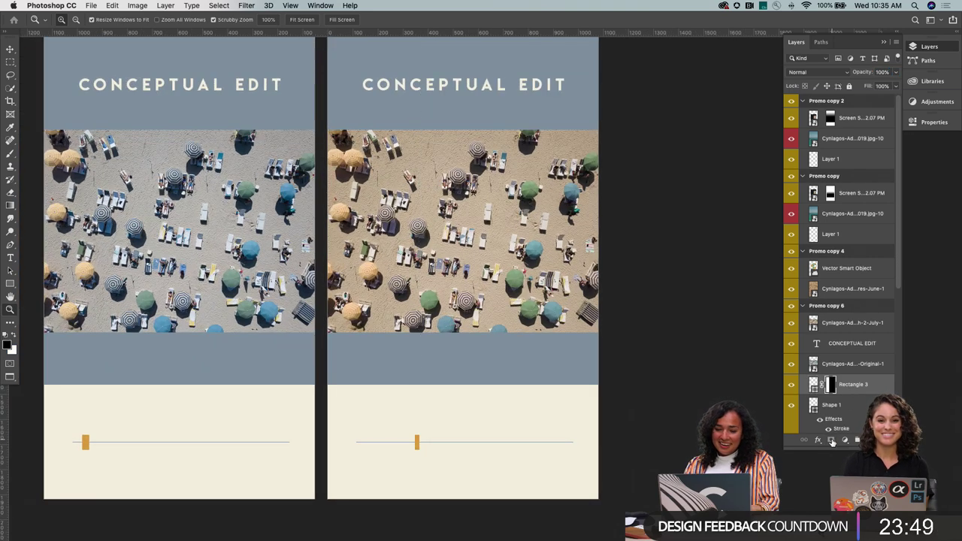
key("ctrl+z")
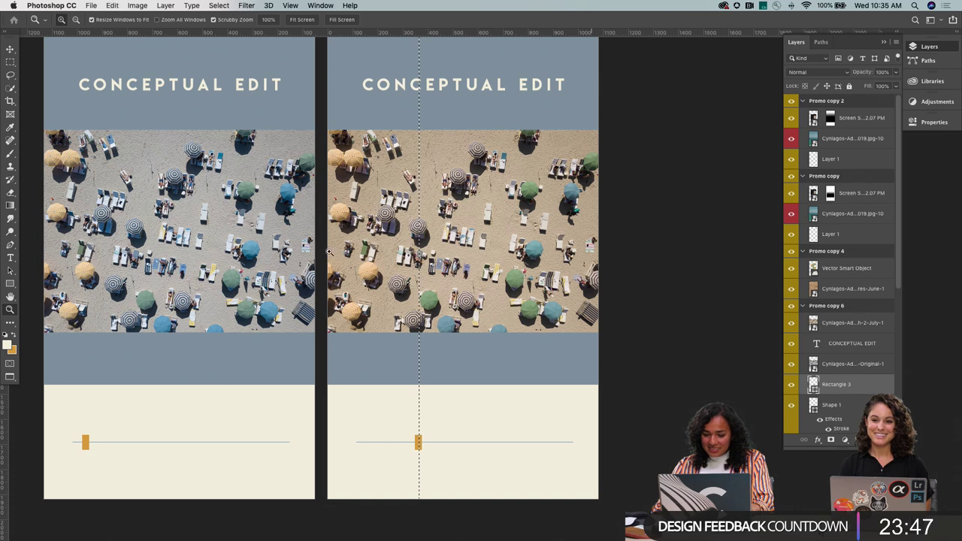
Mask the Miamibeach-2-July-1 photo on Promo copy 6 with the selection, keeping only the part left of the slider handle
key("v")
right_click(482, 268)
left_click(485, 272)
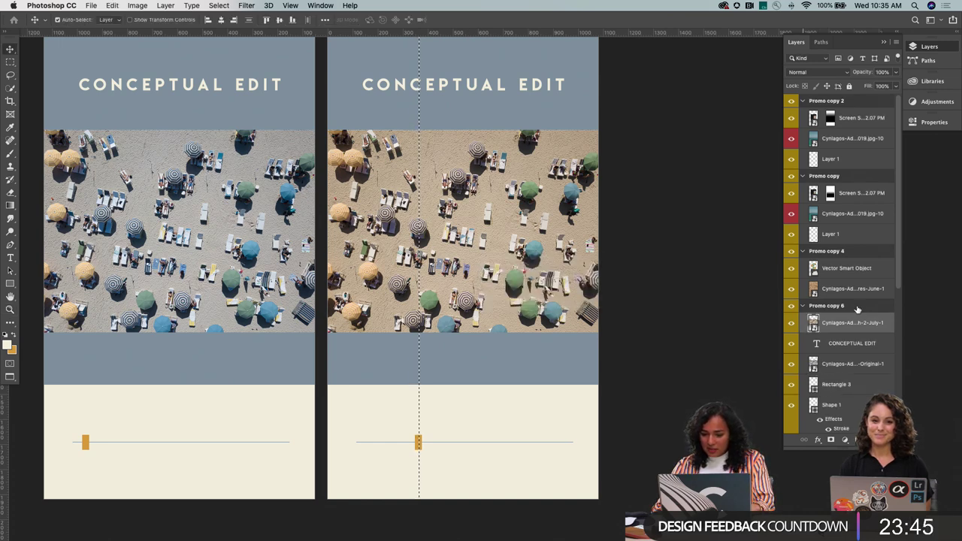
left_click(831, 441)
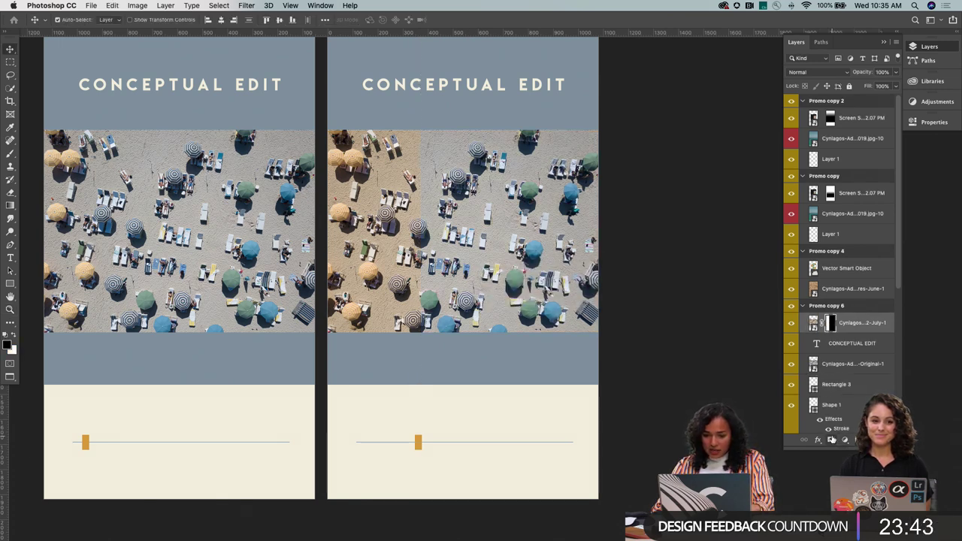
Examine the split between the edited and original beach photos on Promo copy 6 and its alignment with the slider handle
key("z")
left_click(419, 273, "alt")
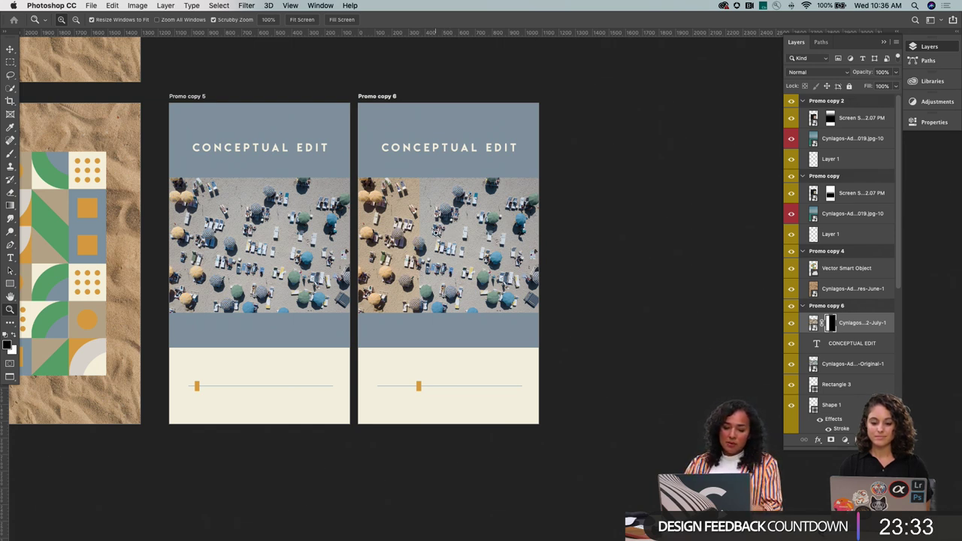
left_click(406, 250)
key("v")
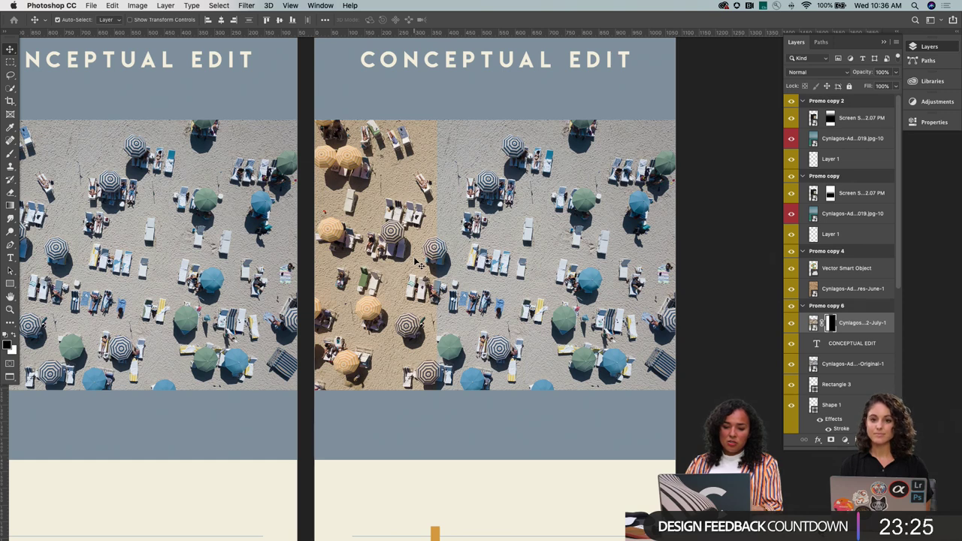
key("z")
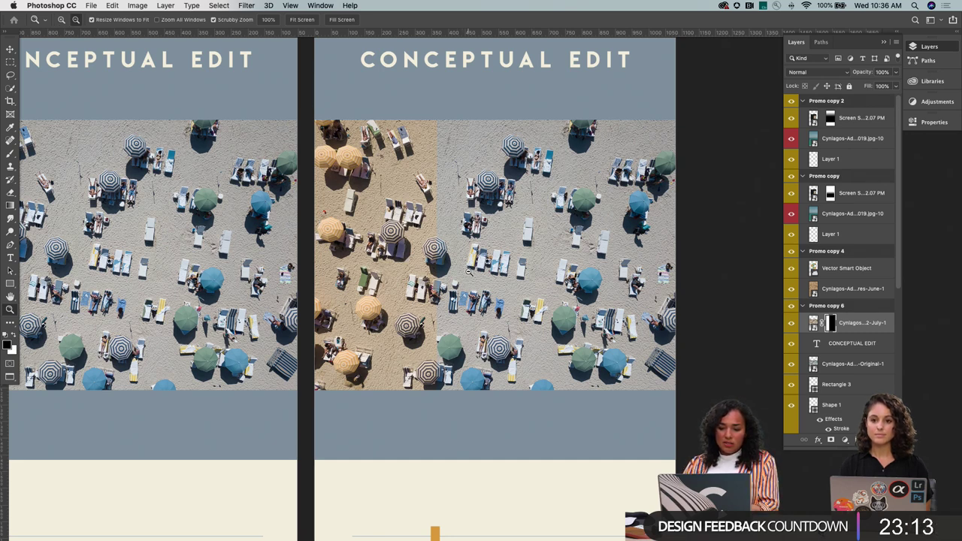
left_click(434, 252, "alt")
scroll(421, 338, "right", 2)
key("v")
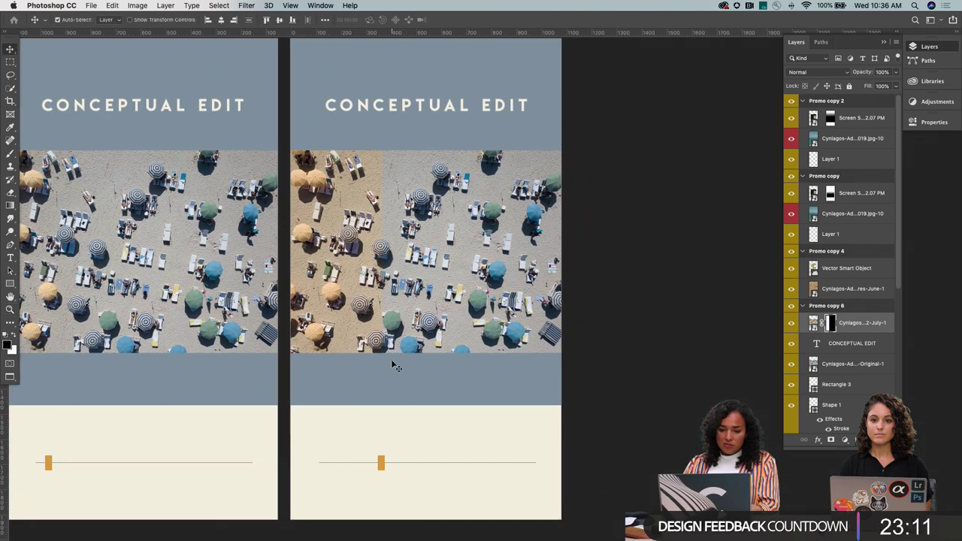
key("z")
left_click(401, 270, "alt")
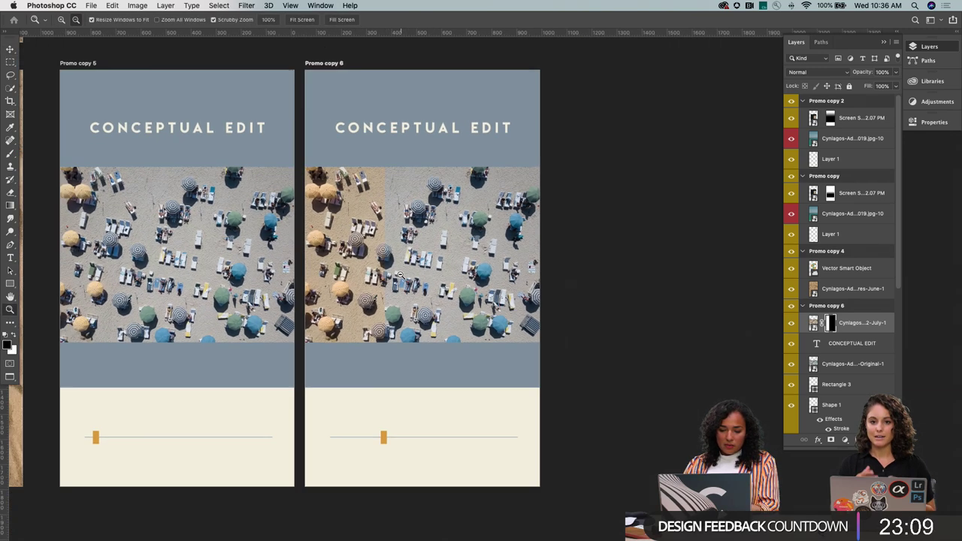
key("v")
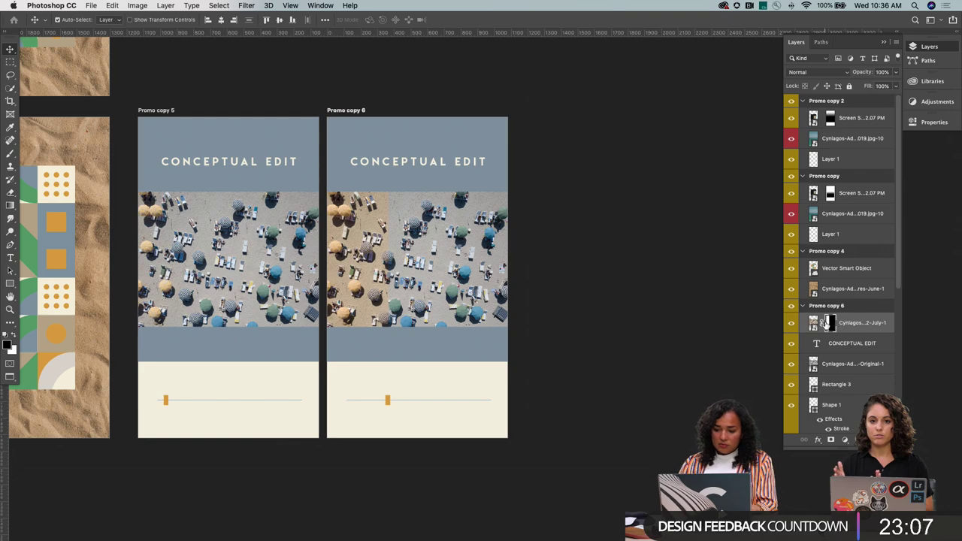
Inspect the Miamibeach-2-July-1 mask and its alignment with the slider handle on Promo copy 6, and compare the slide with the finished reference document
key("z")
left_click_drag(342, 270, 391, 263)
left_click(831, 323, "alt")
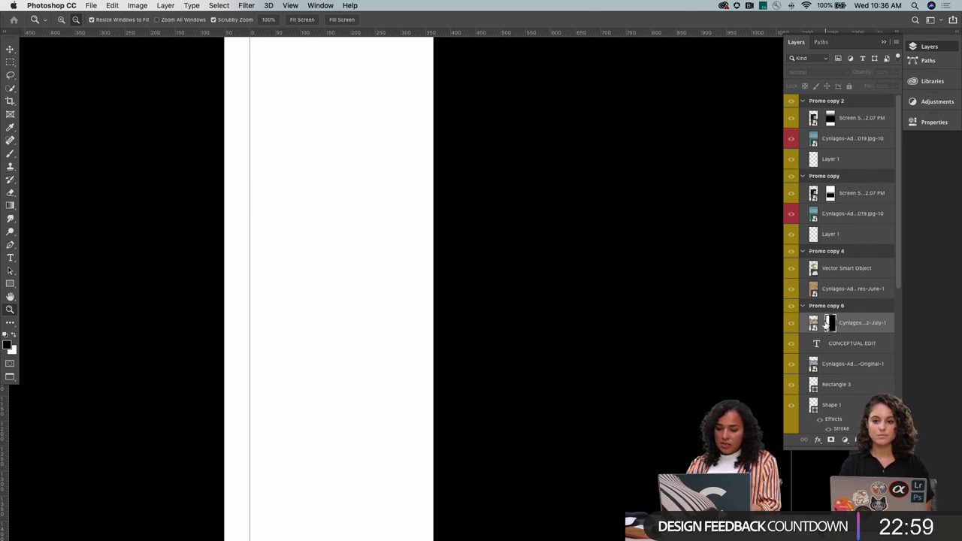
left_click(831, 323, "alt")
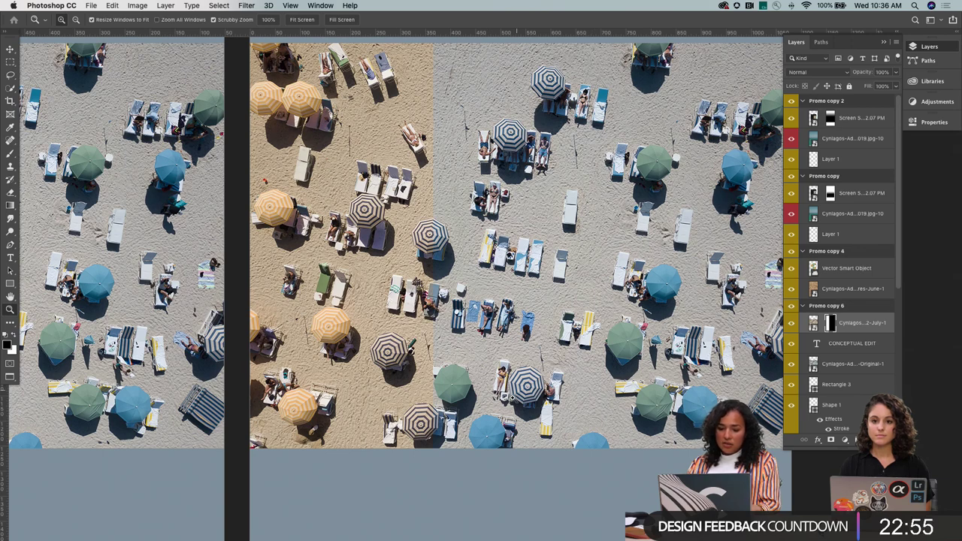
scroll(456, 471, "down", 5)
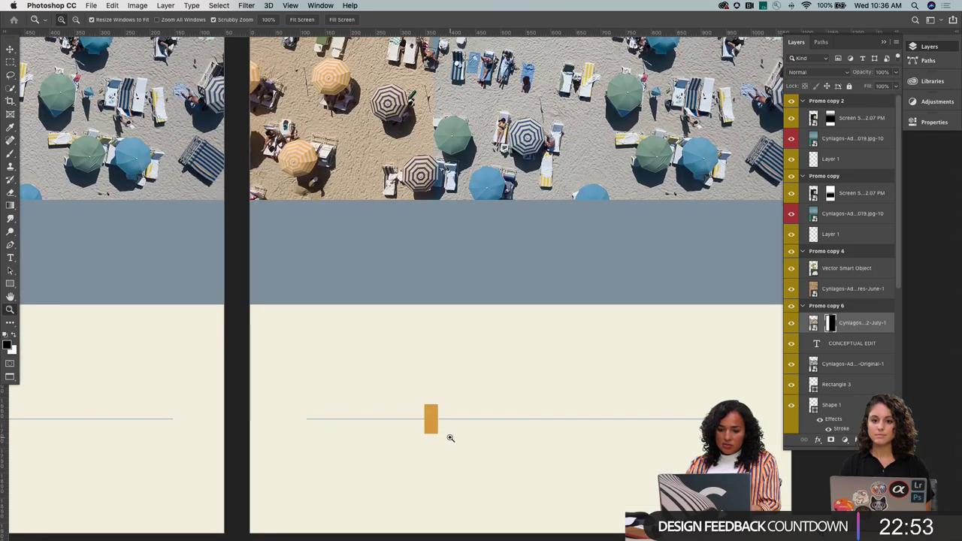
scroll(473, 354, "down", 5)
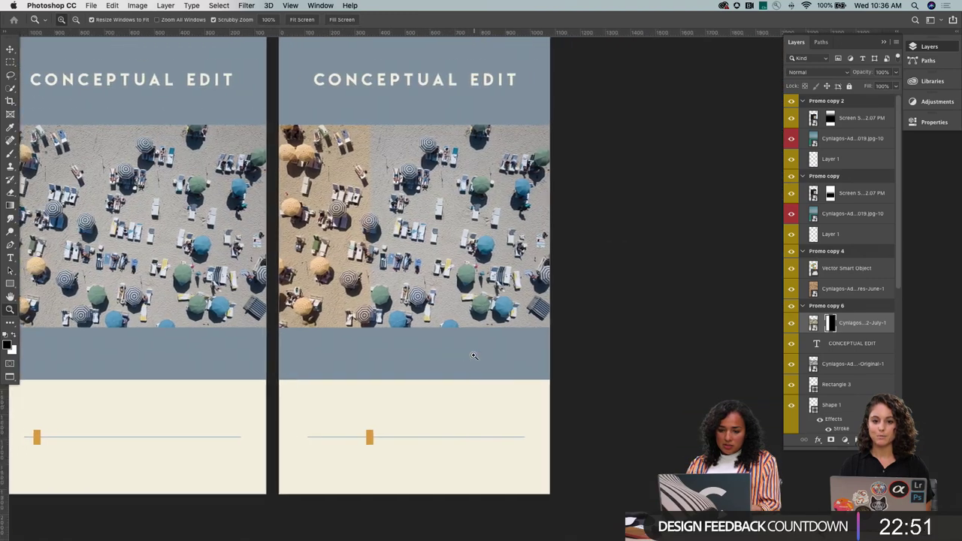
key("v")
right_click(365, 438)
left_click(379, 440)
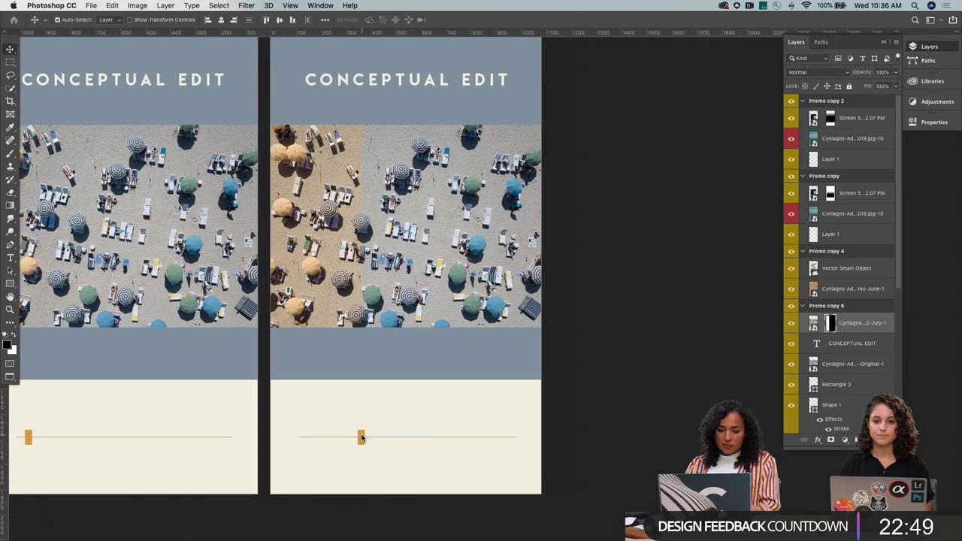
key("z")
scroll(512, 357, "down", 5)
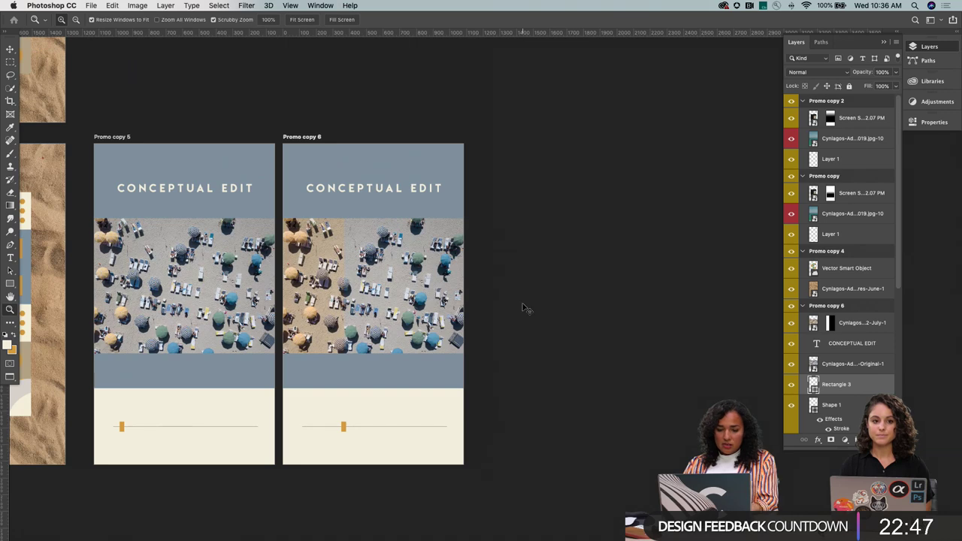
key("ctrl+Tab")
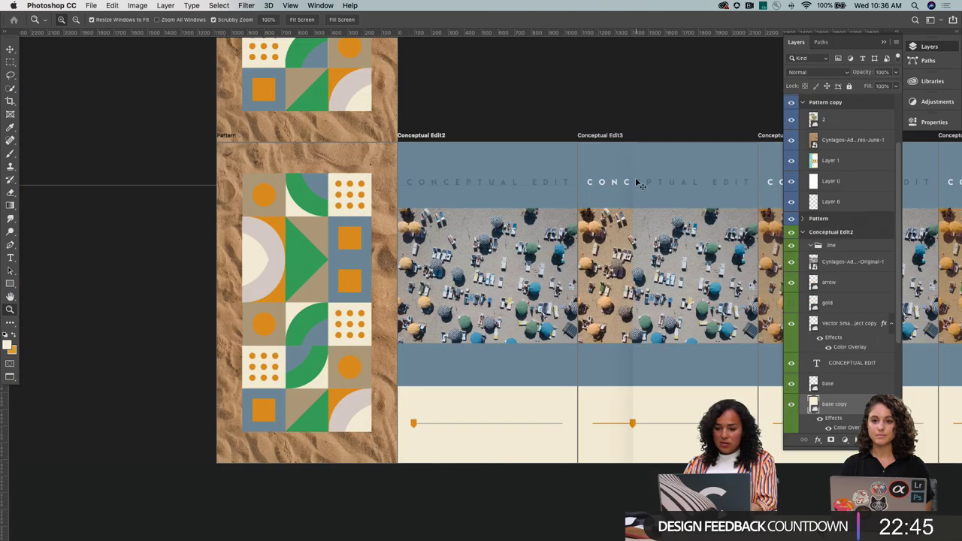
key("ctrl+Tab")
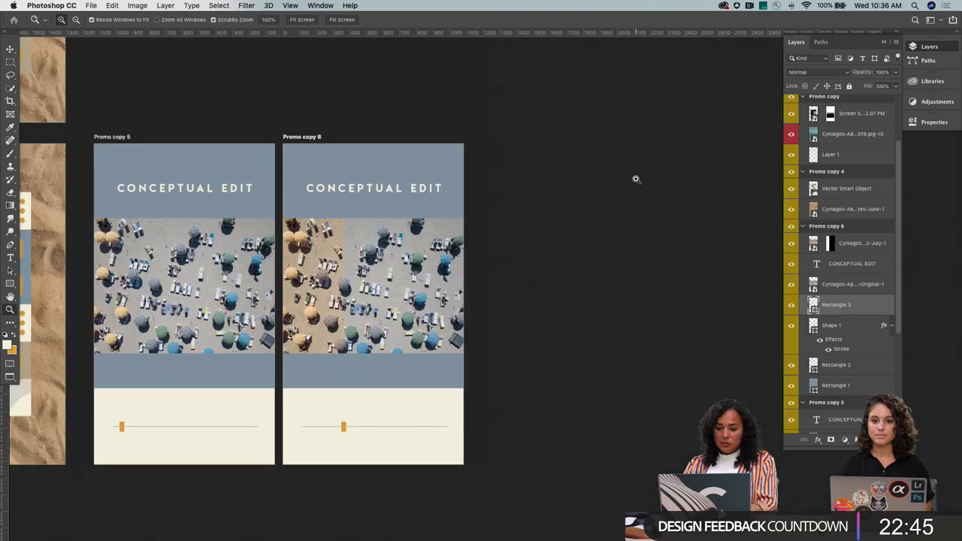
Load the Miamibeach-2-July-1 mask as a selection and add a new layer above that photo in Promo copy 6
left_click(830, 243)
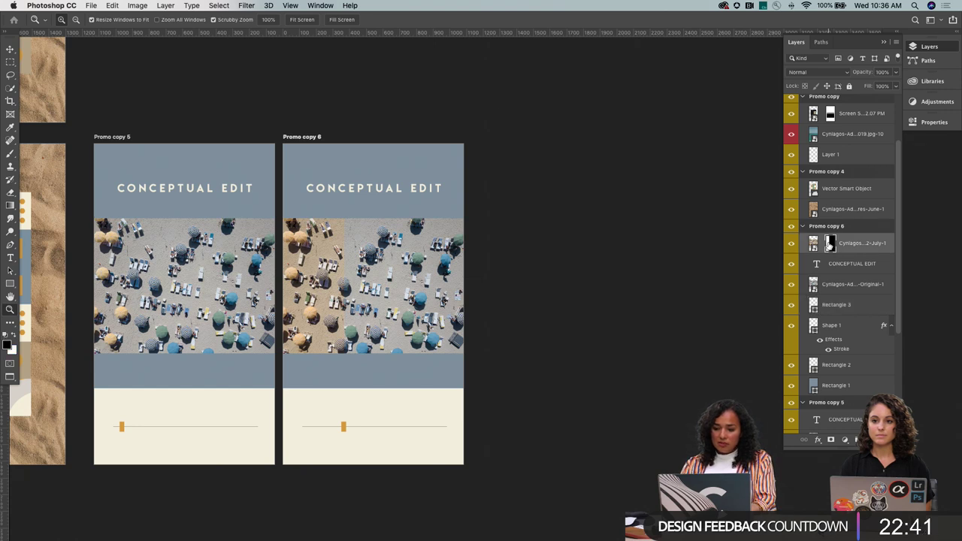
left_click(830, 243, "super")
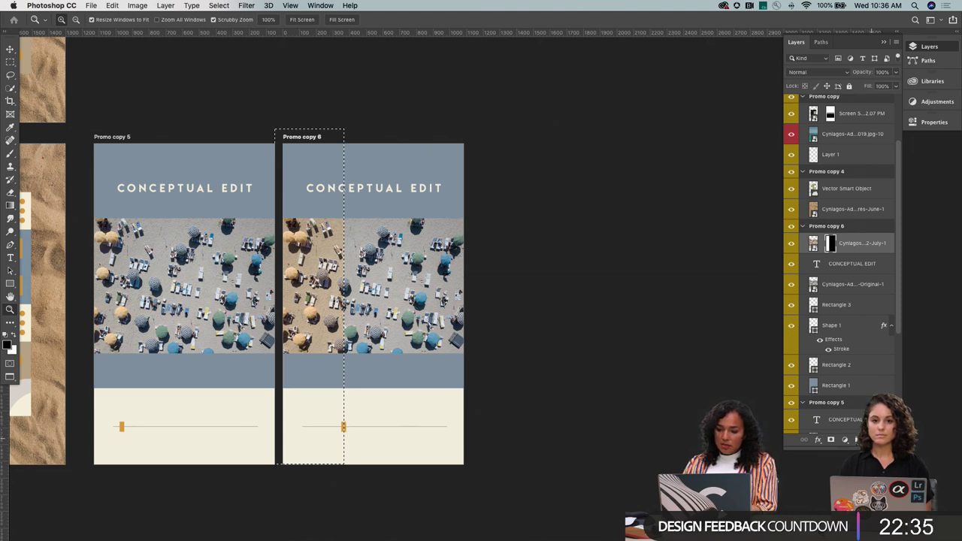
left_click(870, 440)
Paint a soft black shadow inside the selection along its split edge with a 900 px brush over the artboard's full height, and deselect
key("b")
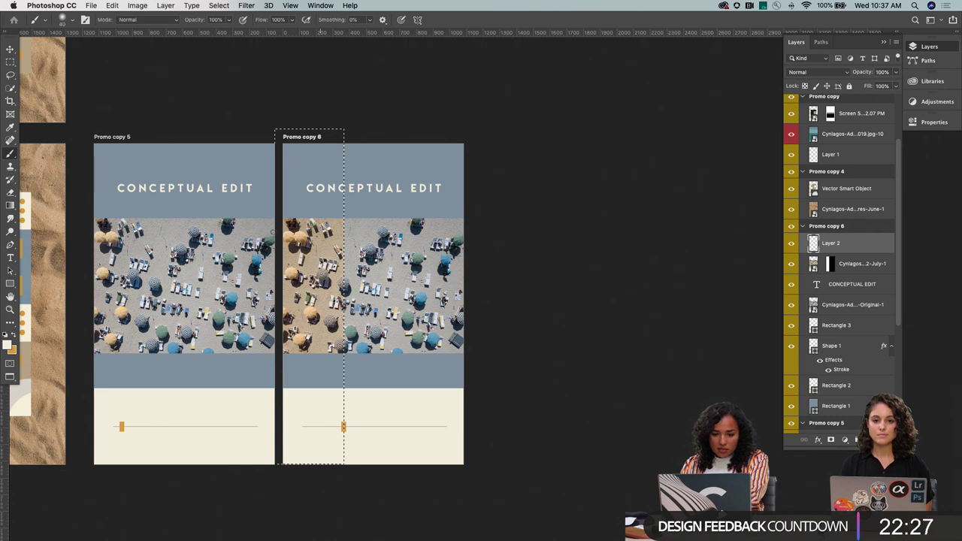
key("bracketright")
key("bracketright")
key("bracketright")
key("bracketright")
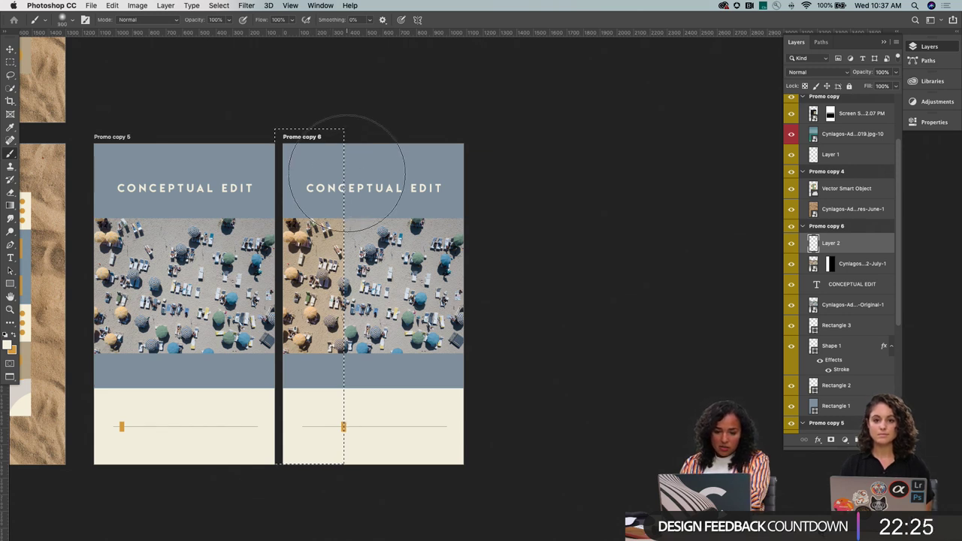
key("x")
key("d")
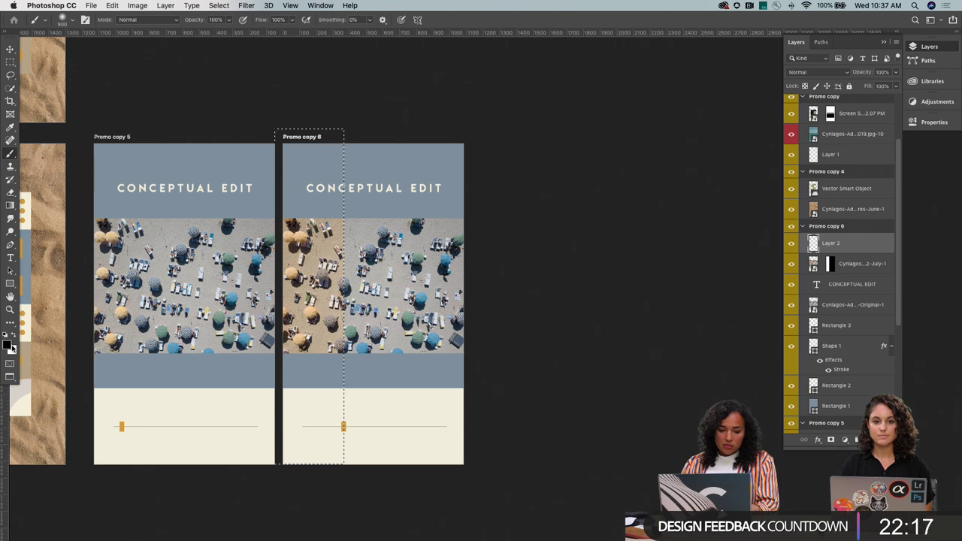
mouse_move(360, 204)
left_mouse_down()
mouse_move(387, 367)
mouse_move(407, 426)
left_mouse_up()
key("super+d")
Set the painted shadow layer's blend mode to Multiply and its opacity to 20%
left_click(841, 73)
left_click(841, 72)
left_click(841, 72)
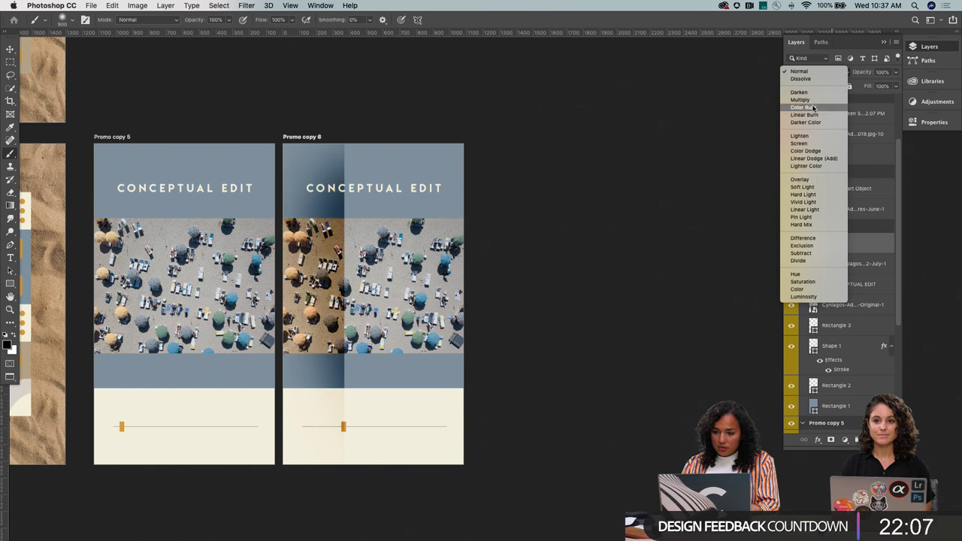
key("Escape")
key("alt+shift+m")
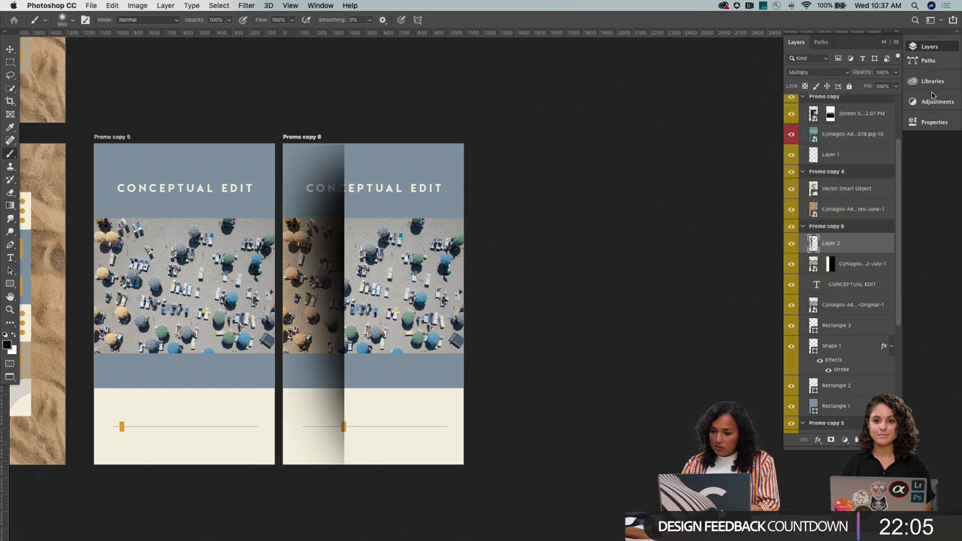
left_click_drag(896, 76, 859, 87)
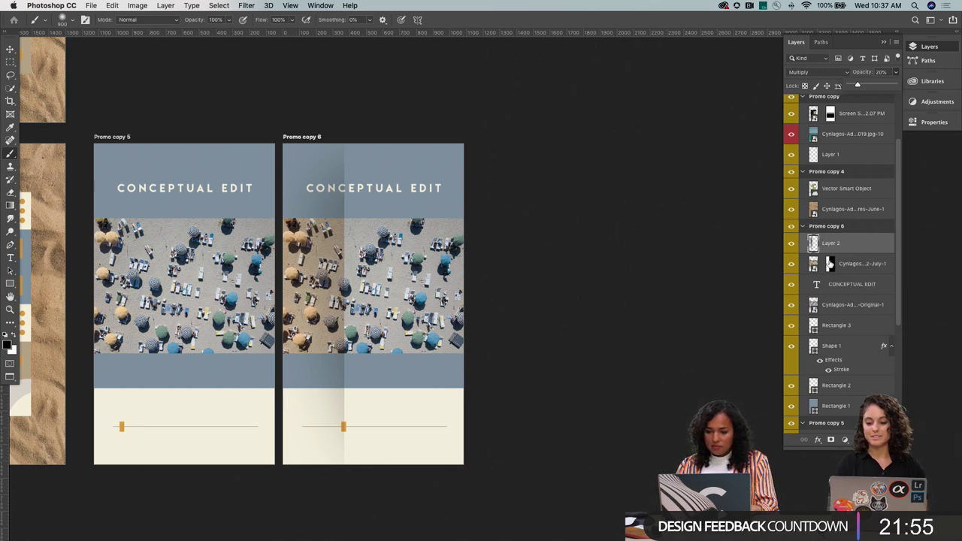
Duplicate the Promo copy 6 artboard and place the copy to its right
left_click(828, 227)
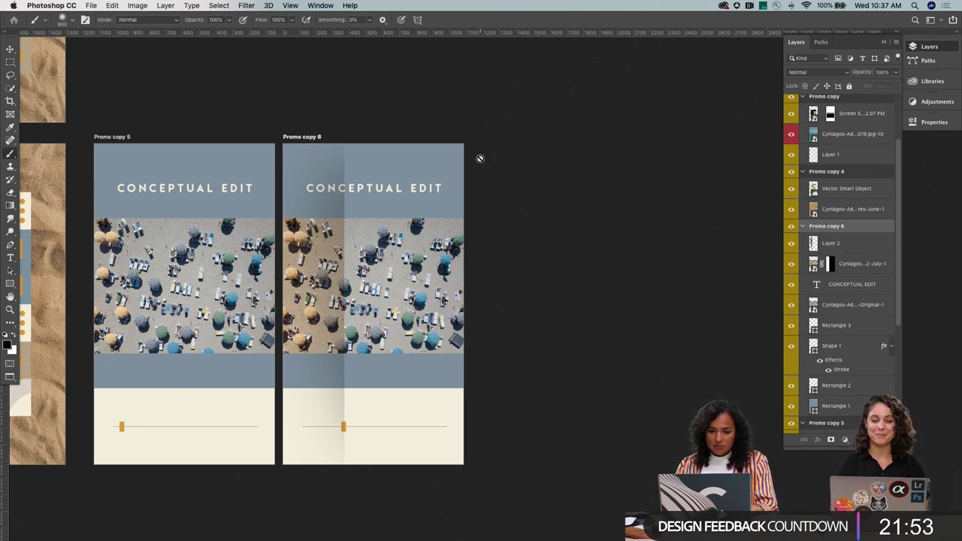
key("v")
scroll(402, 315, "down", 1)
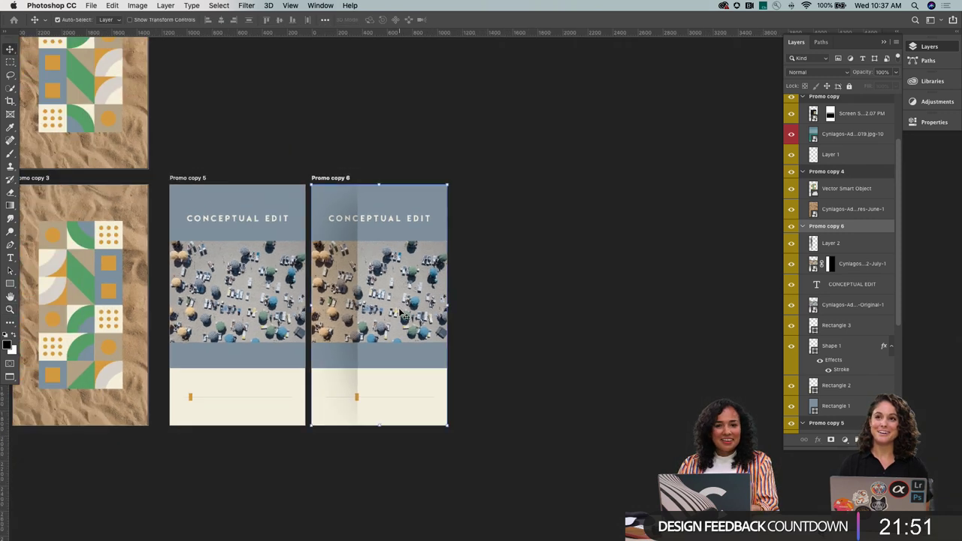
scroll(402, 314, "right", 2)
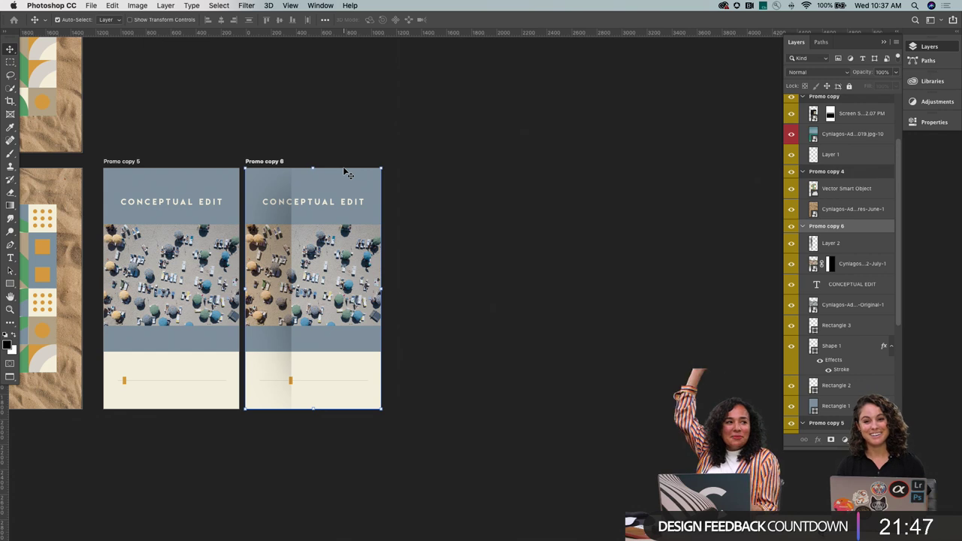
left_click_drag(344, 171, 498, 166)
Shift the shadow, Layer 2, on Promo copy 7 rightward to about two thirds of the artboard's width
key("super+equal")
right_click(423, 303)
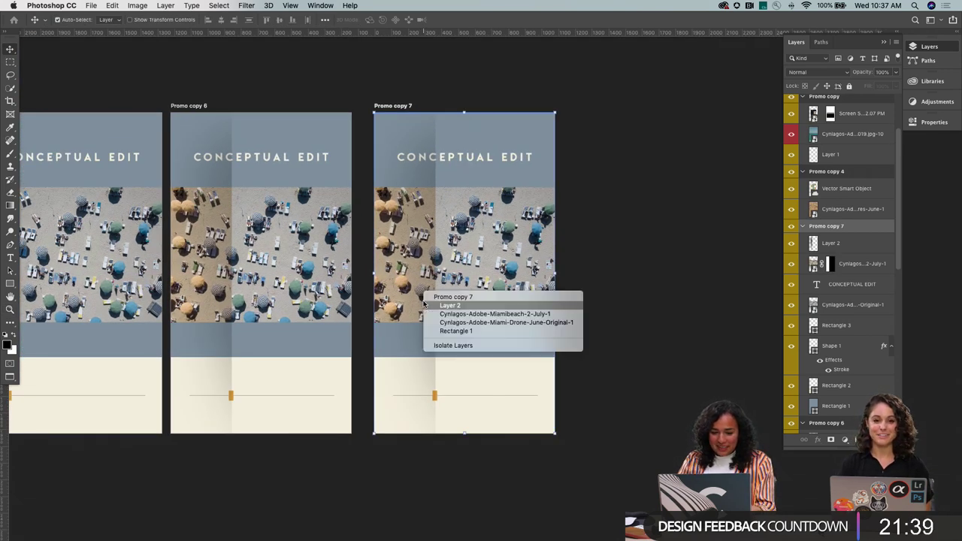
left_click(431, 312)
left_click_drag(463, 310, 485, 316)
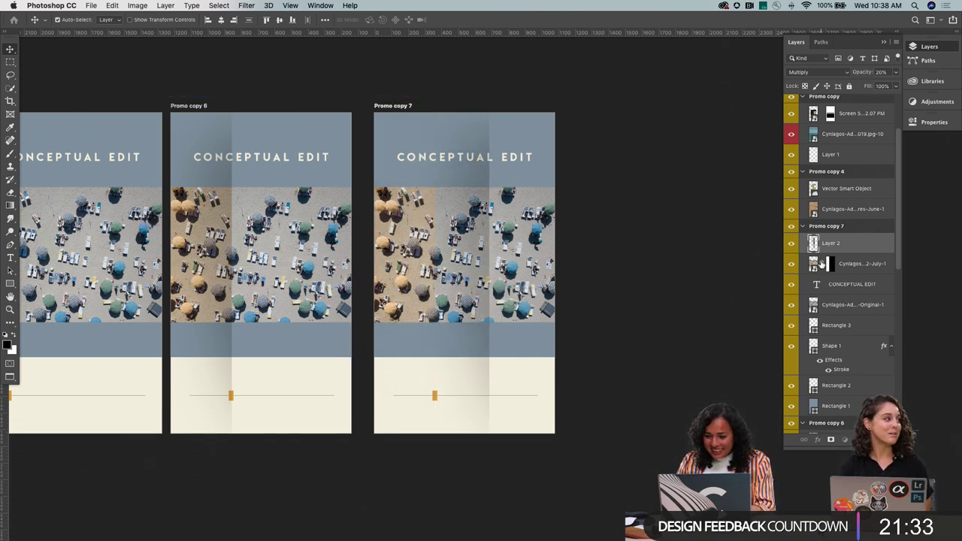
Stretch the Miamibeach-2-July-1 mask on Promo copy 7 rightward to about 740 px wide, meeting the shadow's edge
left_click(828, 264)
key("super+t")
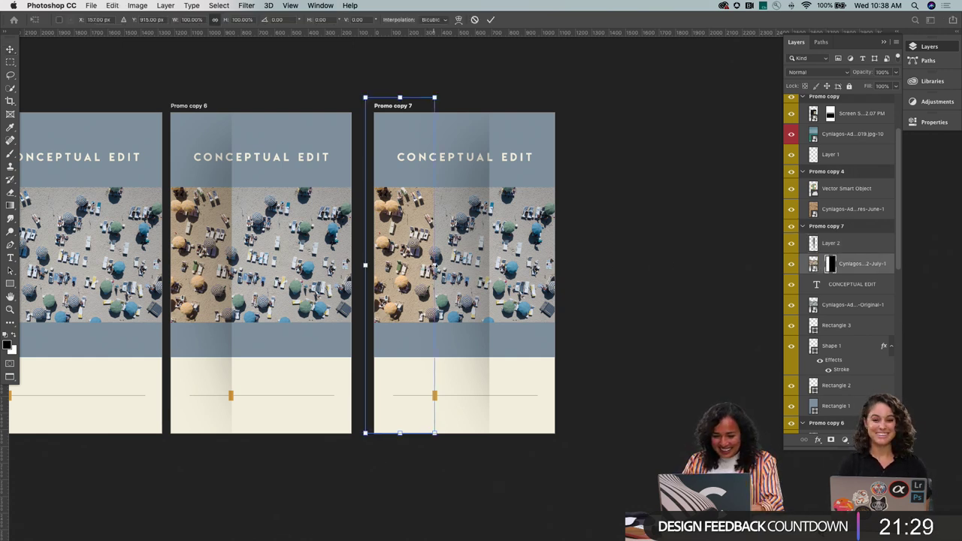
left_click_drag(436, 265, 489, 264)
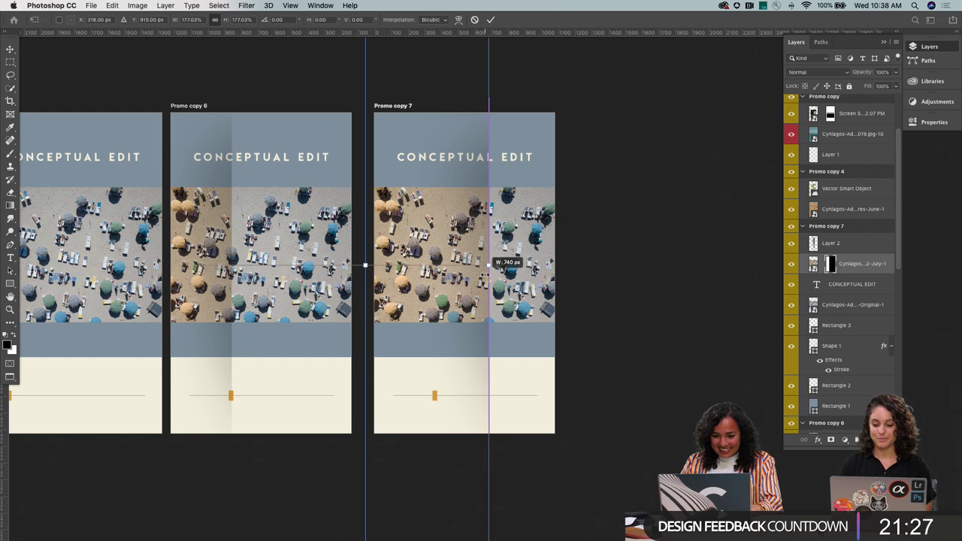
key("Return")
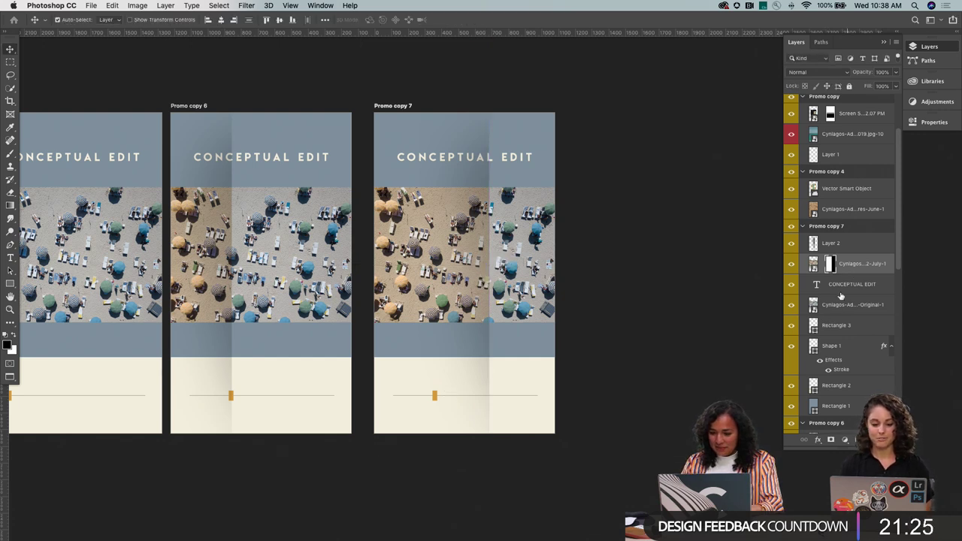
Move the slider handle, Rectangle 3, on Promo copy 7 rightward along its line until it is centered on the shadow's edge
left_click(838, 330)
key("super+t")
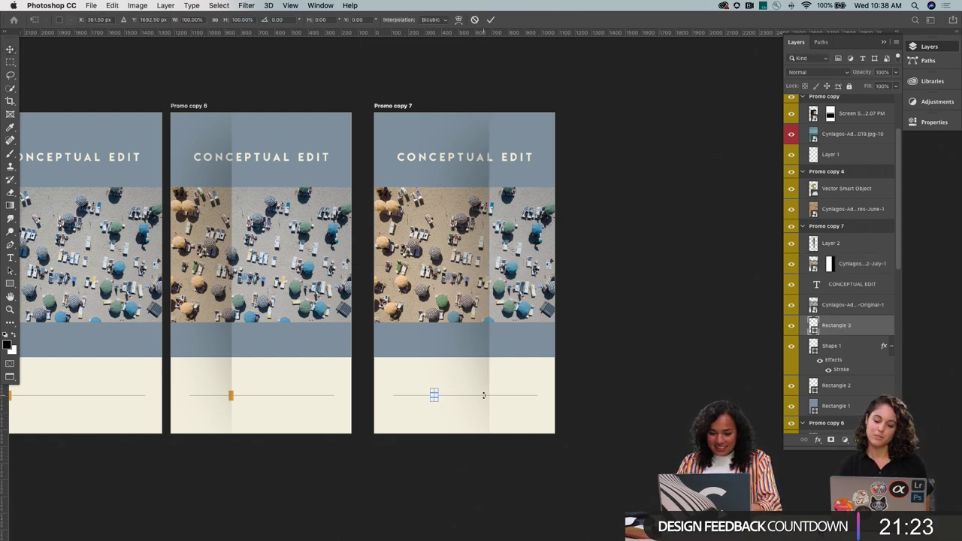
key("shift+Right")
key("shift+Right")
key("shift+Right")
key("shift+Right")
key("shift+Right")
key("shift+Right")
key("shift+Right")
key("shift+Right")
key("shift+Right")
key("shift+Right")
key("shift+Right")
key("shift+Right")
key("shift+Right")
key("shift+Right")
key("shift+Right")
key("shift+Right")
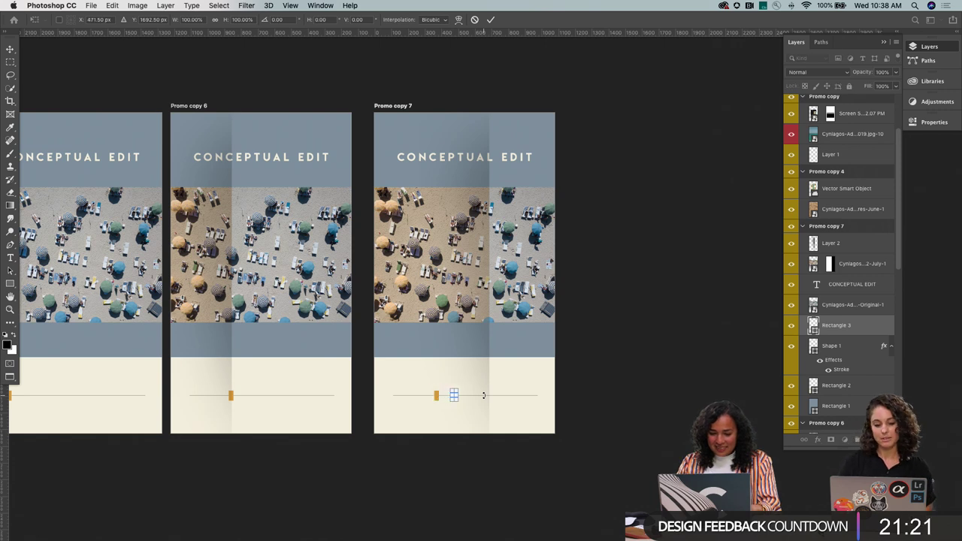
key("shift+Right")
key("shift+Right")
key("shift+Right")
key("shift+Right")
key("shift+Right")
key("shift+Right")
key("shift+Right")
key("shift+Right")
key("shift+Right")
key("shift+Right")
key("shift+Right")
key("shift+Right")
key("shift+Right")
key("shift+Right")
key("shift+Right")
key("shift+Right")
key("shift+Right")
key("shift+Right")
key("shift+Right")
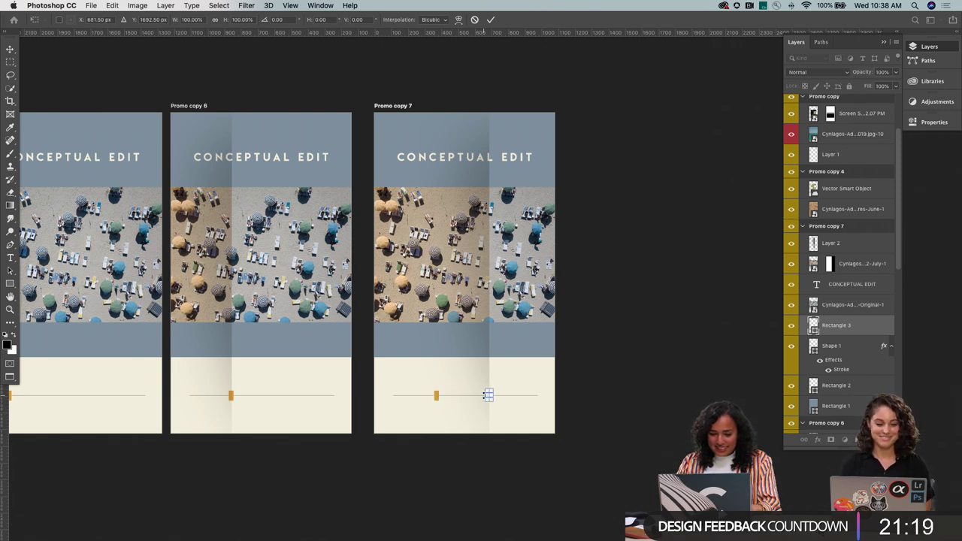
key("shift+Left")
key("shift+Left")
key("Return")
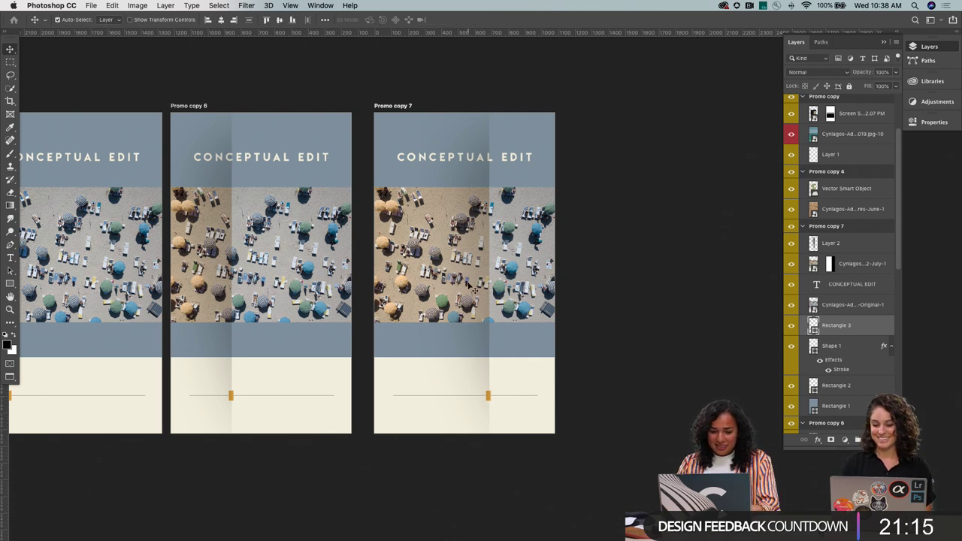
Switch to Finder, preview Cynlagos-Adobe-Miamibeach-3-July-1.jpg, and place it over the existing beach photo on Promo copy 7
key("z")
key("super+Tab")
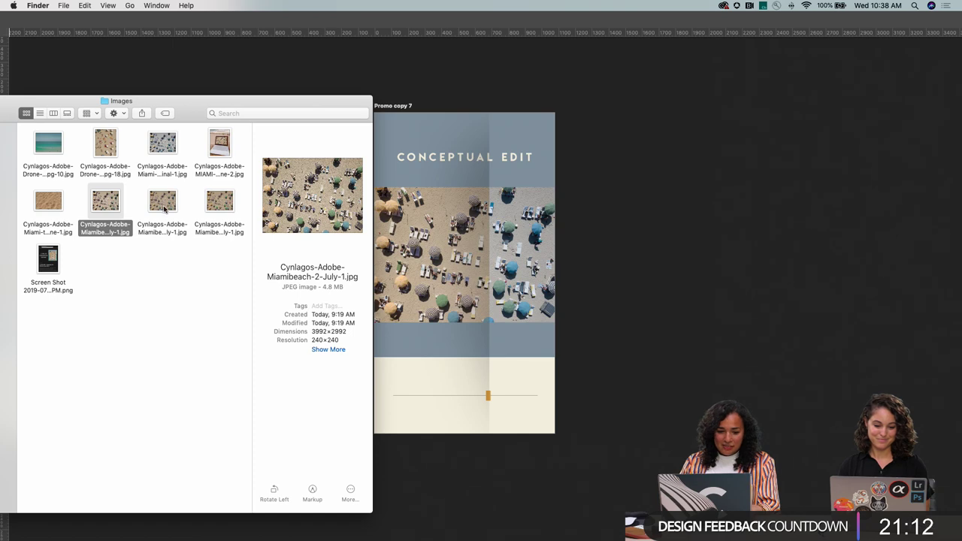
left_click(161, 208)
key("space")
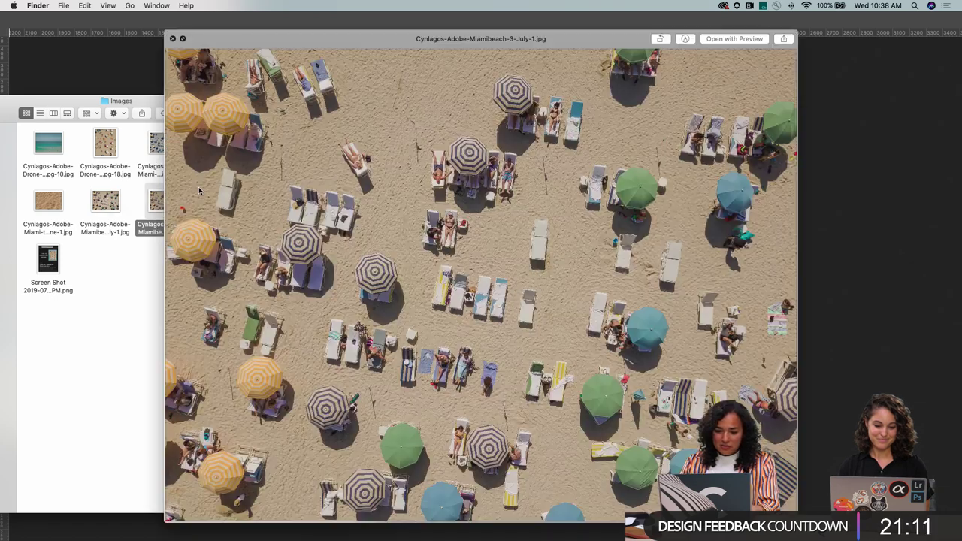
key("space")
left_click_drag(160, 203, 540, 245)
left_click_drag(512, 276, 511, 259)
key("Return")
Transfer the layer mask from Miamibeach-2-July-1 to the Miamibeach-3-July-1 photo on Promo copy 7, and delete the Miamibeach-2-July-1 layer
left_click_drag(858, 328, 833, 260)
left_click(832, 285)
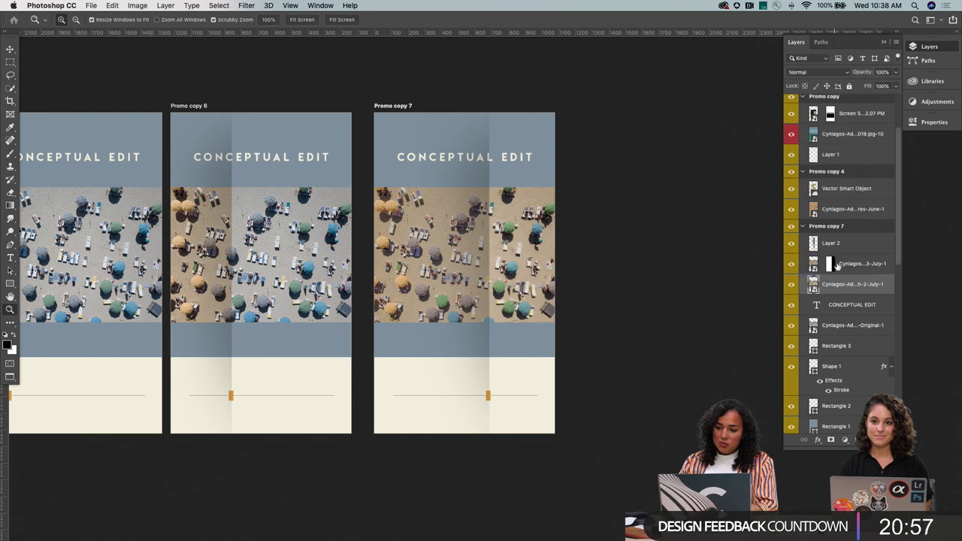
key("Delete")
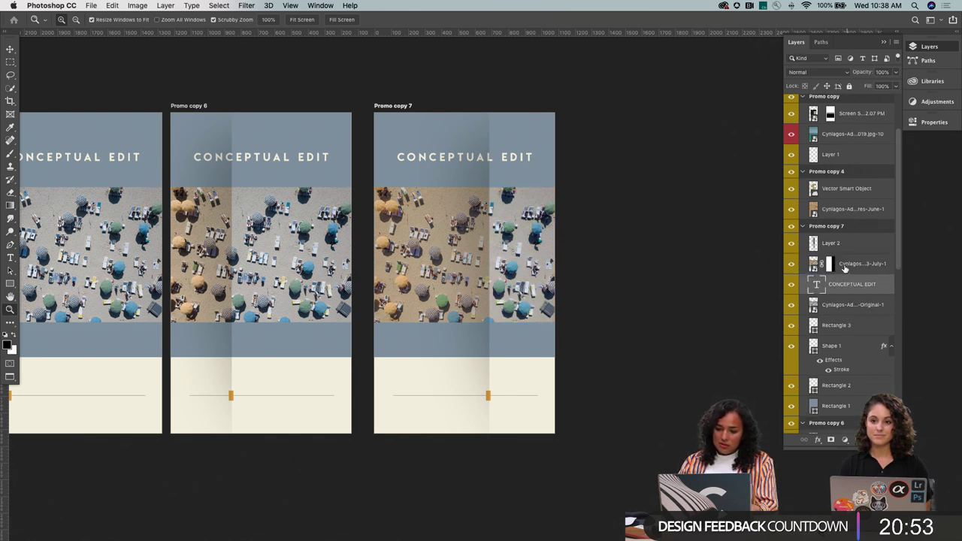
left_click(846, 267)
left_click_drag(542, 248, 502, 243)
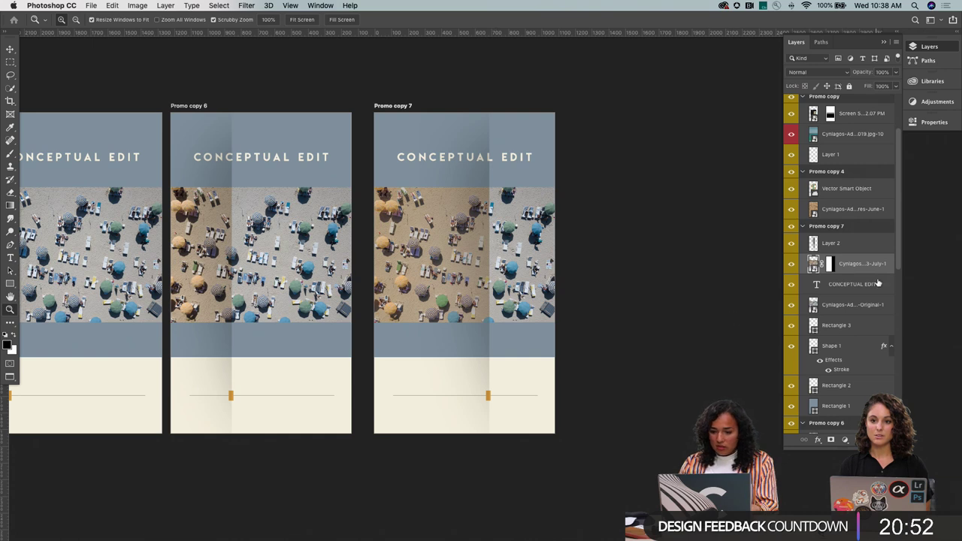
Rename Layer 2 on Promo copy 7 to "shadow" and collapse that artboard's layer list
double_click(831, 243)
type("shadow")
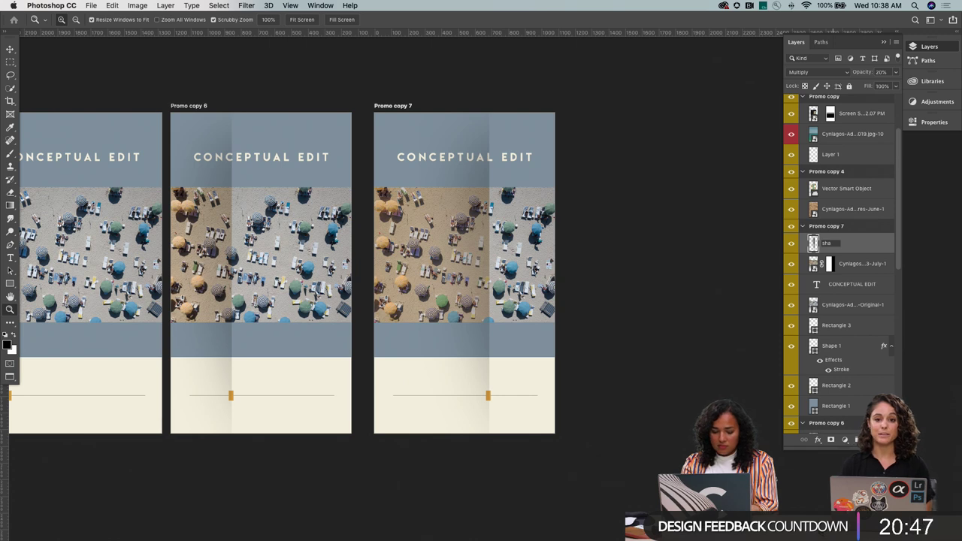
left_click(803, 228)
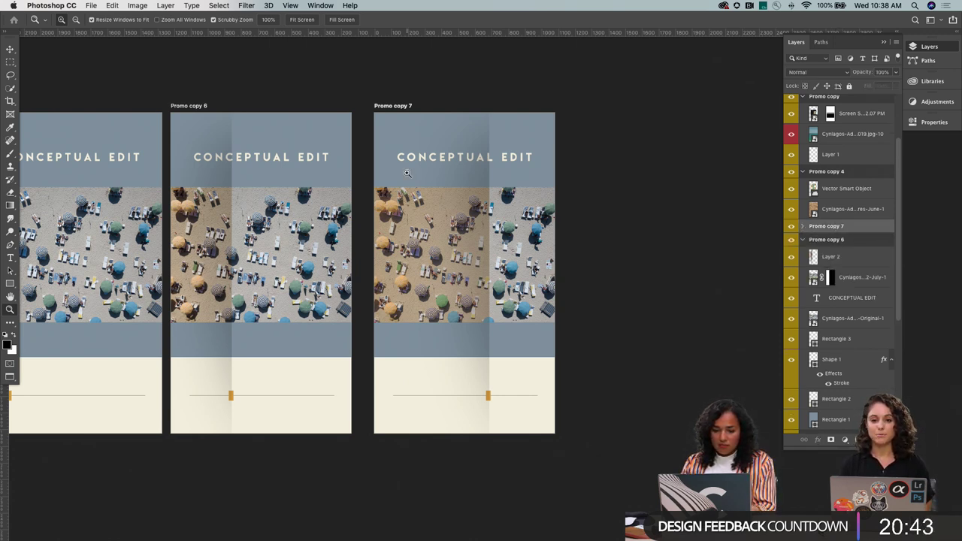
Try nudging Layer 2, the shadow on Promo copy 6, rightward and back leftward
key("v")
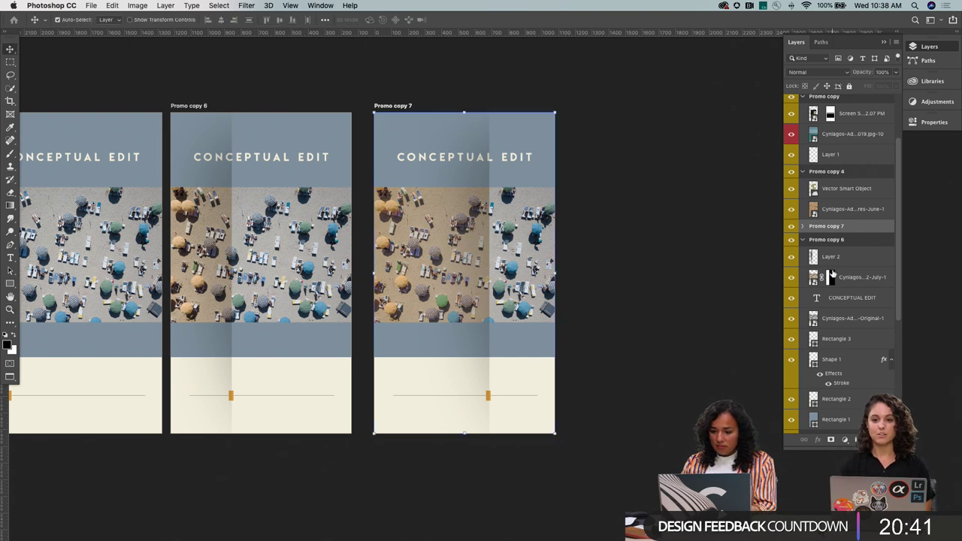
left_click(824, 265)
key("shift+Right")
key("shift+Right")
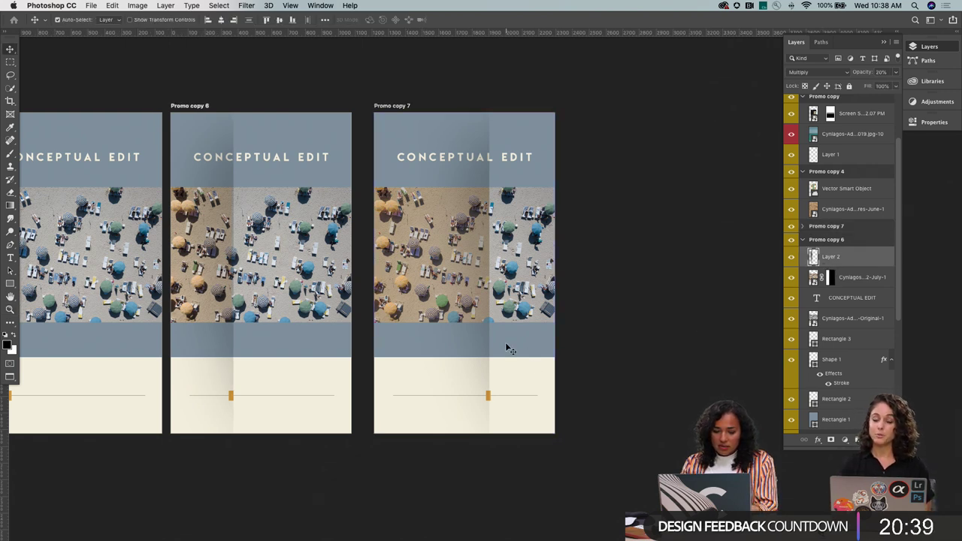
key("shift+Right")
key("shift+Right")
key("shift+Left")
key("shift+Left")
key("shift+Left")
key("shift+Left")
key("shift+Left")
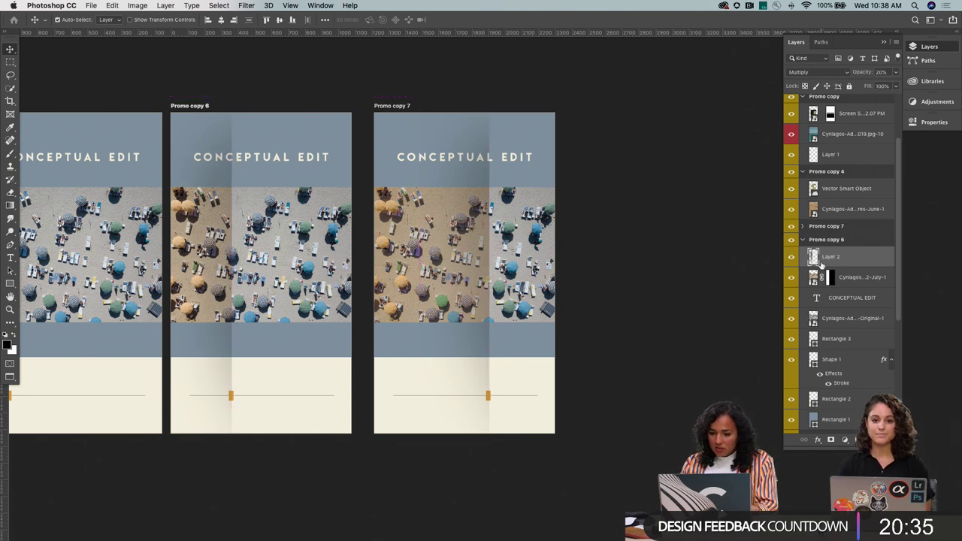
Collapse Promo copy 6's layer list and move the shadow layer on Promo copy 7 so its dark edge meets the artboard's right edge
left_click(803, 240)
left_click(791, 226)
left_click(792, 227)
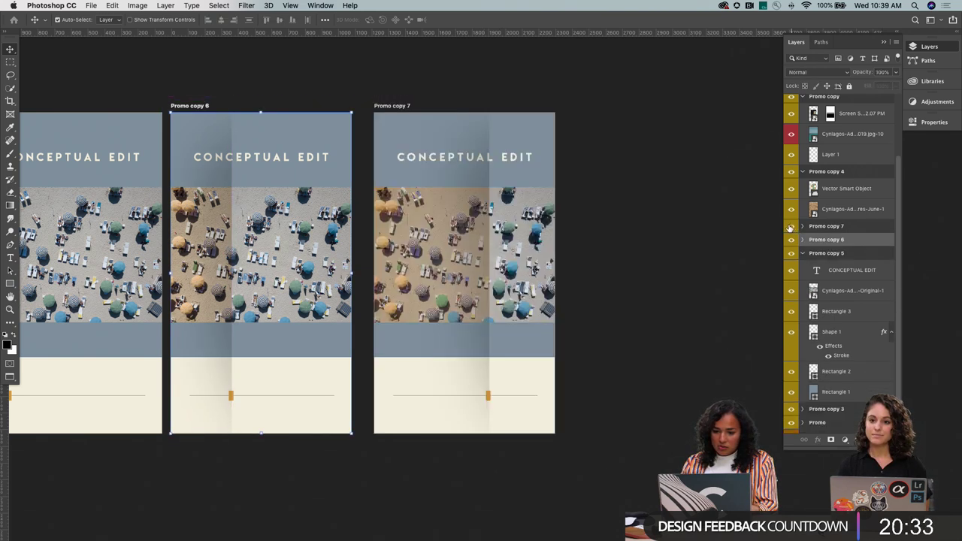
right_click(472, 249)
left_click(489, 237)
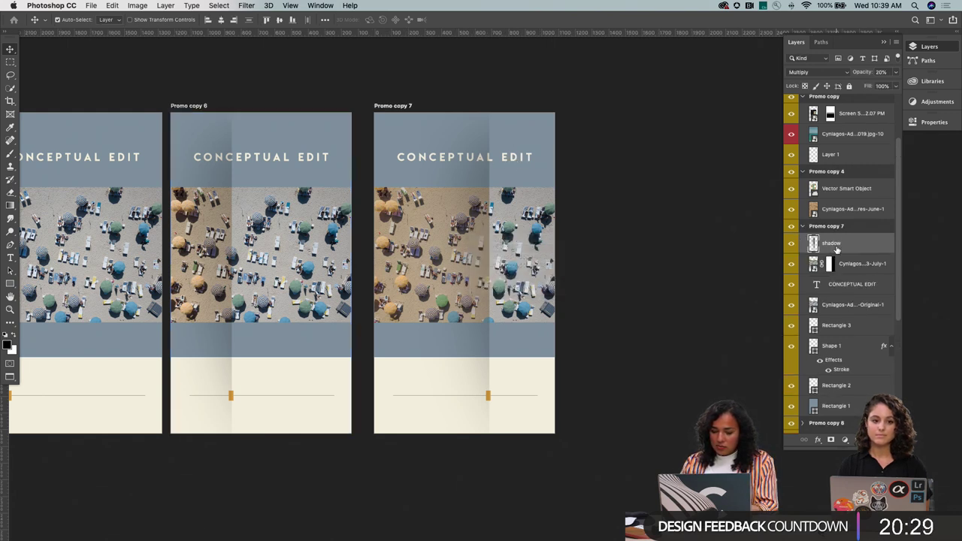
left_click_drag(485, 286, 551, 289)
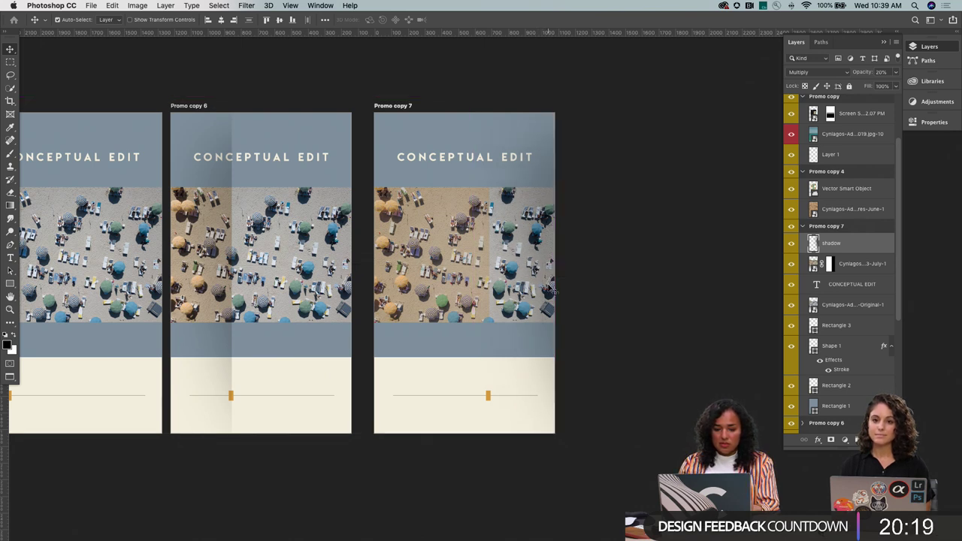
Stretch the layer mask of Miamibeach-3-July-1 on Promo copy 7 to the artboard's right edge, revealing the whole edited photo
right_click(456, 284)
left_click(579, 285)
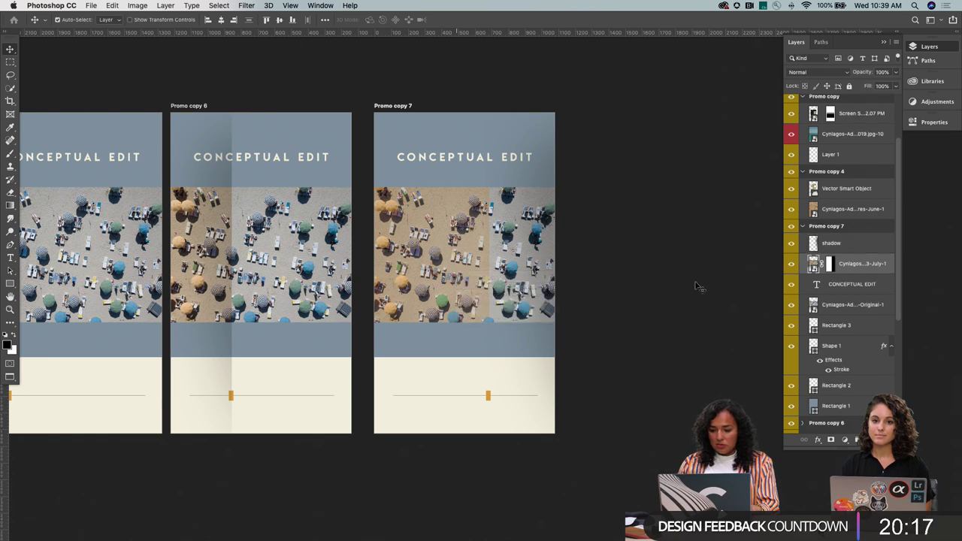
key("super+t")
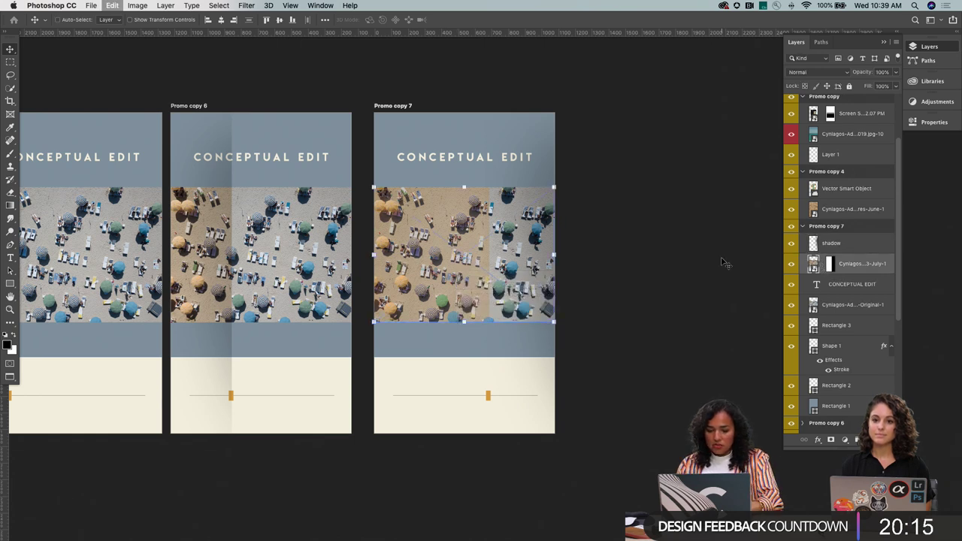
key("Escape")
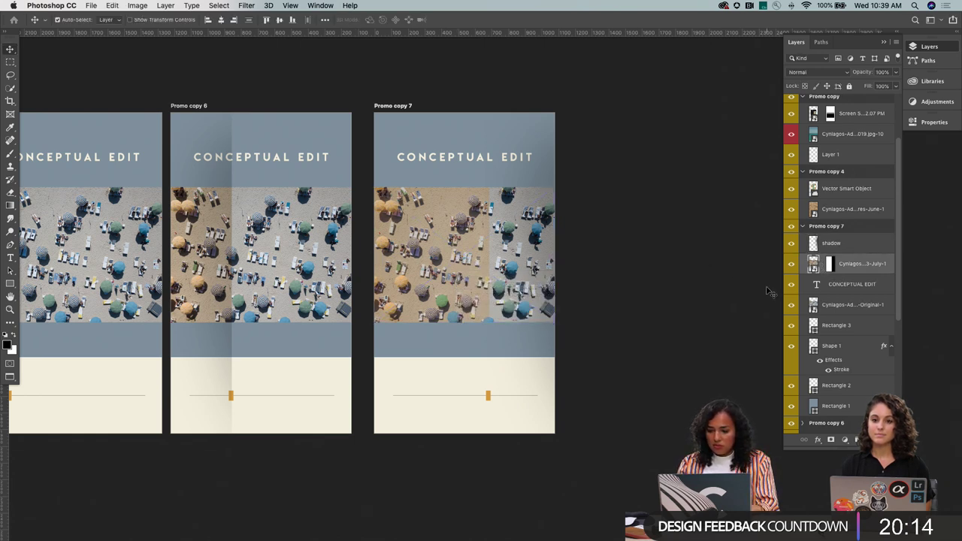
left_click(831, 264)
key("super+t")
left_click_drag(489, 197, 555, 212)
key("Return")
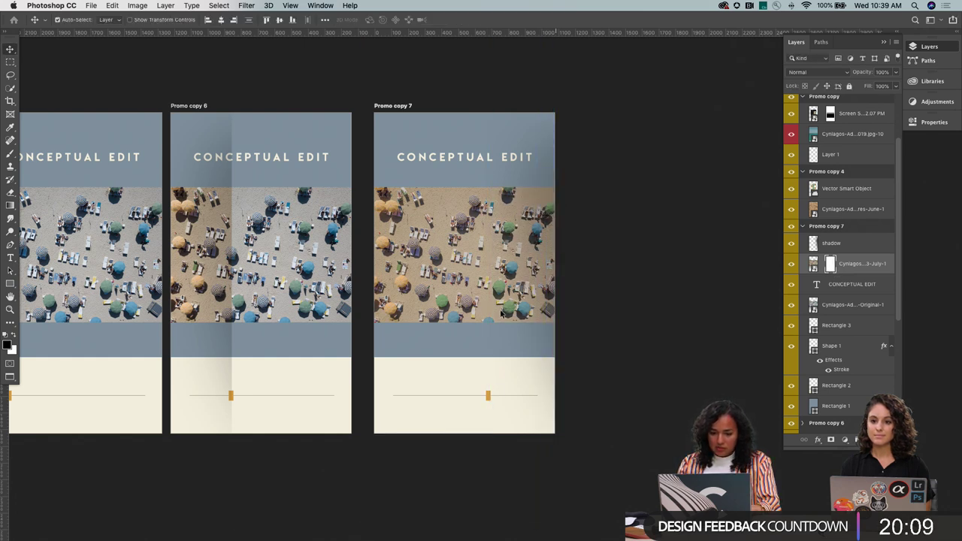
Move the slider handle, Rectangle 3, on Promo copy 7 to the right end of its line
right_click(492, 401)
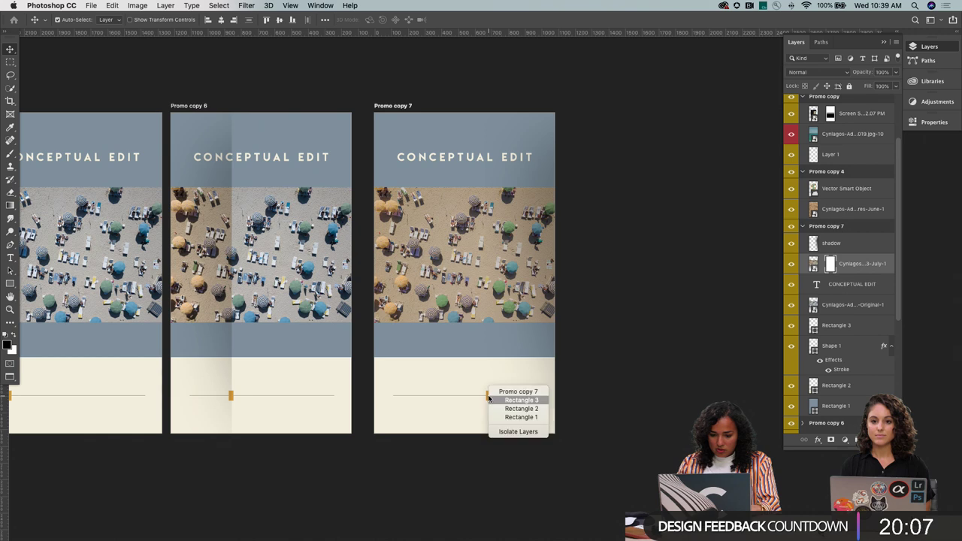
left_click(496, 400)
left_click_drag(490, 397, 537, 401)
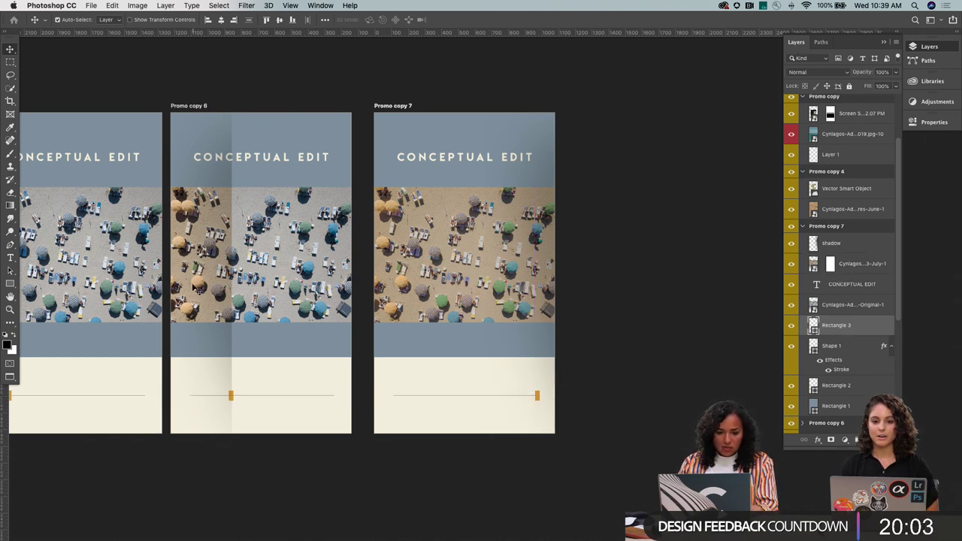
Move Layer 2, the shadow on Promo copy 6, rightward until its edge sits about two thirds across the artboard
right_click(216, 287)
left_click(226, 274)
left_click_drag(228, 281, 290, 282)
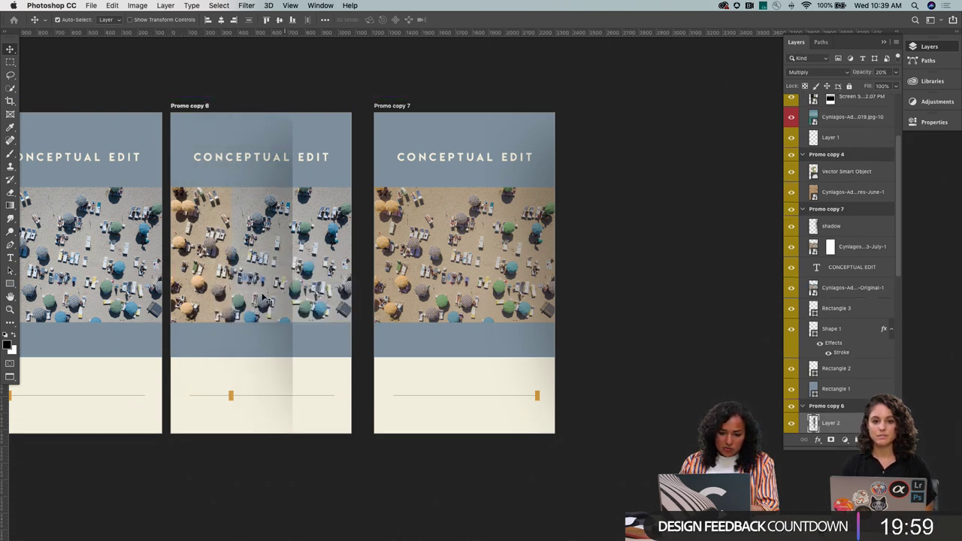
scroll(832, 415, "down", 4)
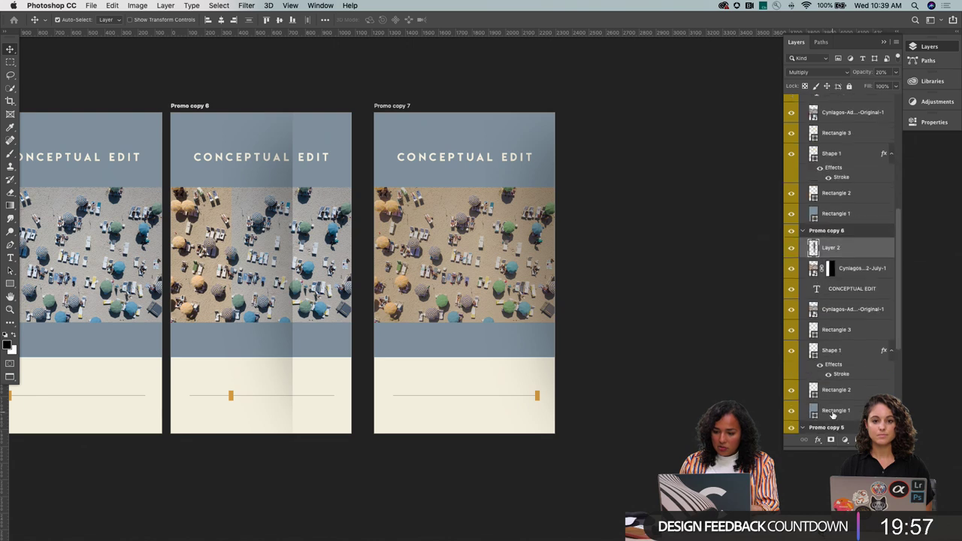
double_click(830, 268)
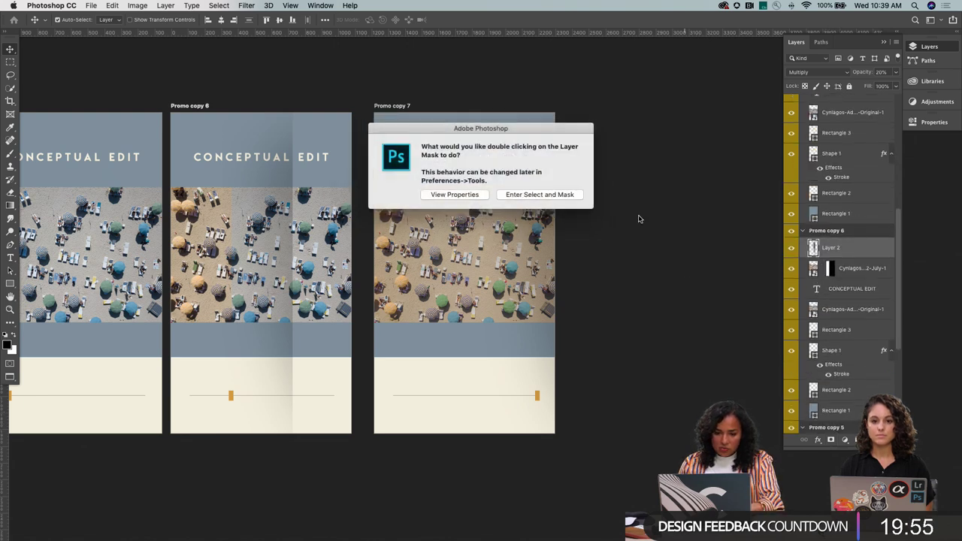
left_click(482, 195)
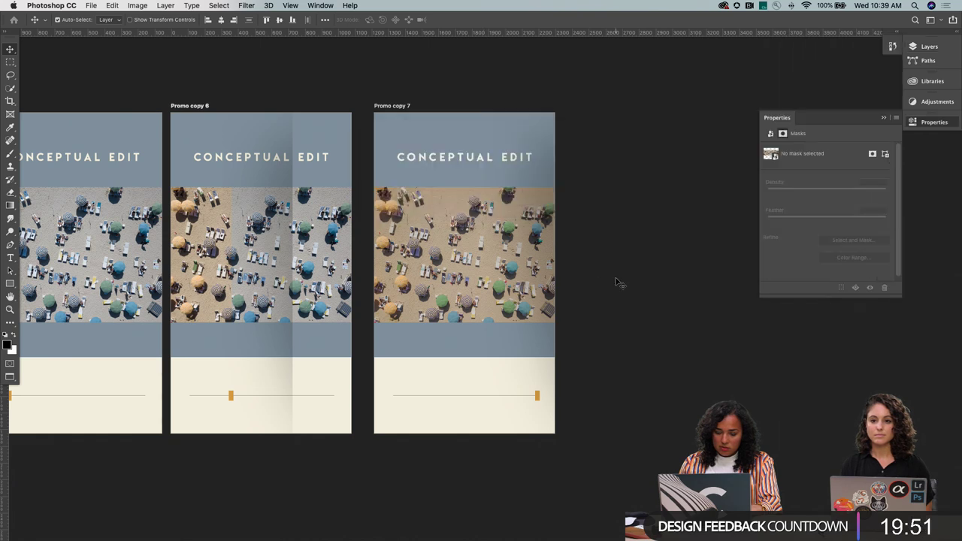
left_click(930, 46)
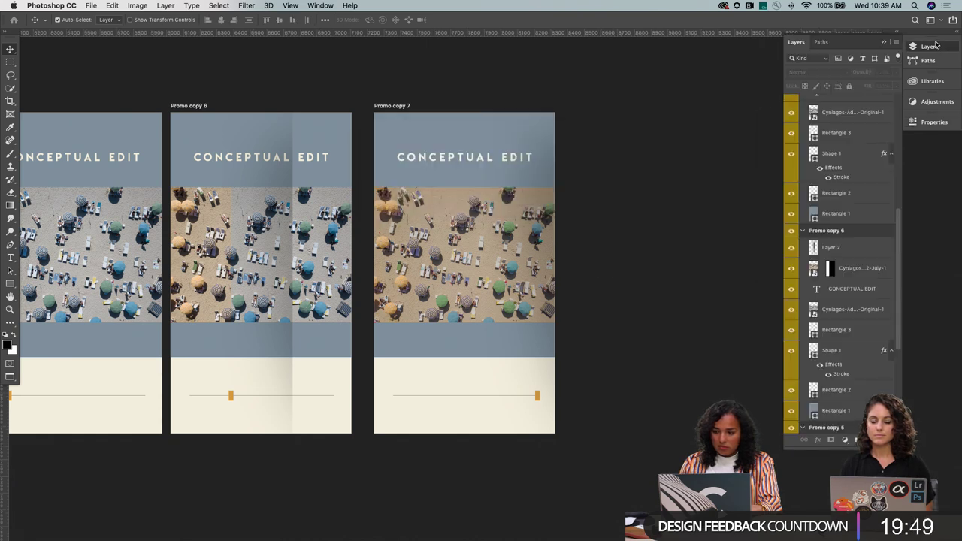
Try to stretch the layer mask of Miamibeach-2-July-1 on Promo copy 6 rightward to the shadow's edge
right_click(218, 282)
left_click(225, 286)
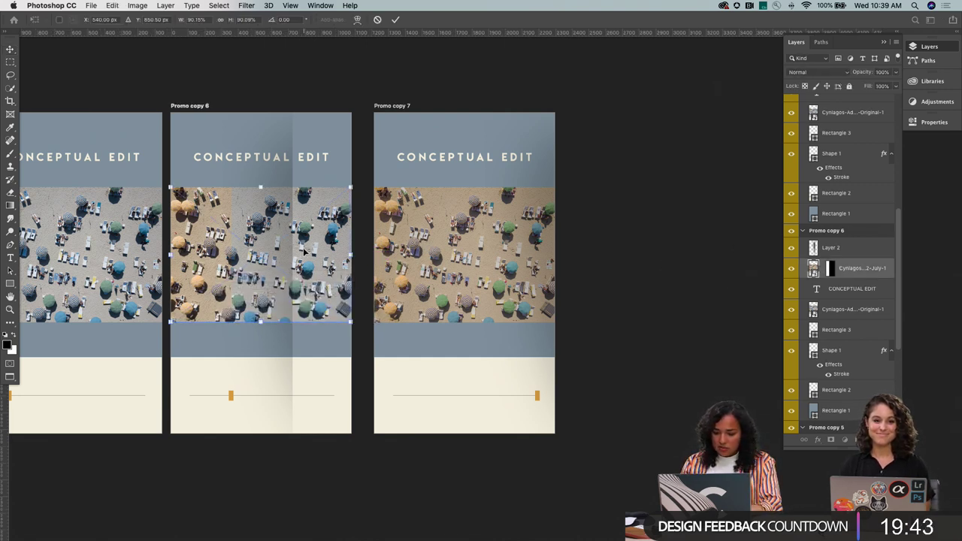
left_click(831, 268)
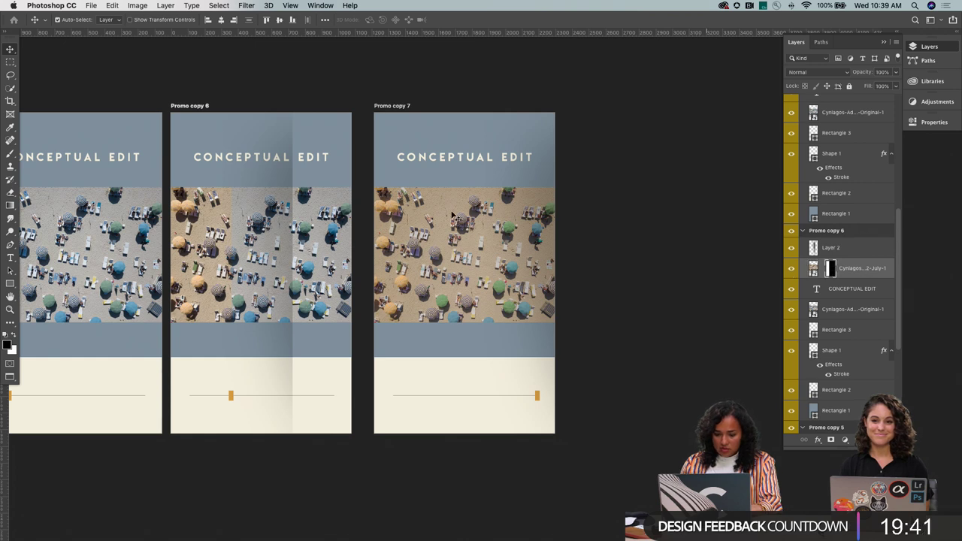
key("super+t")
left_click_drag(232, 266, 292, 267)
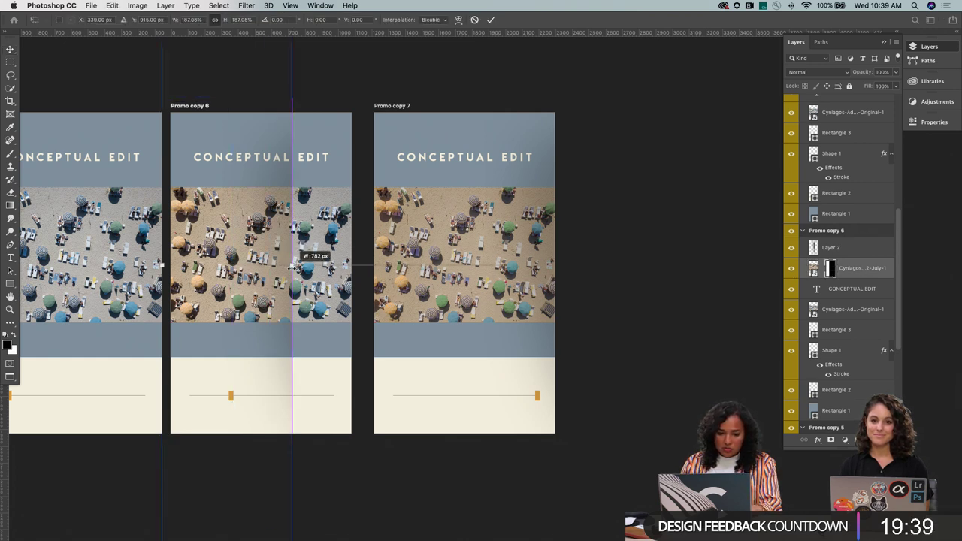
key("Return")
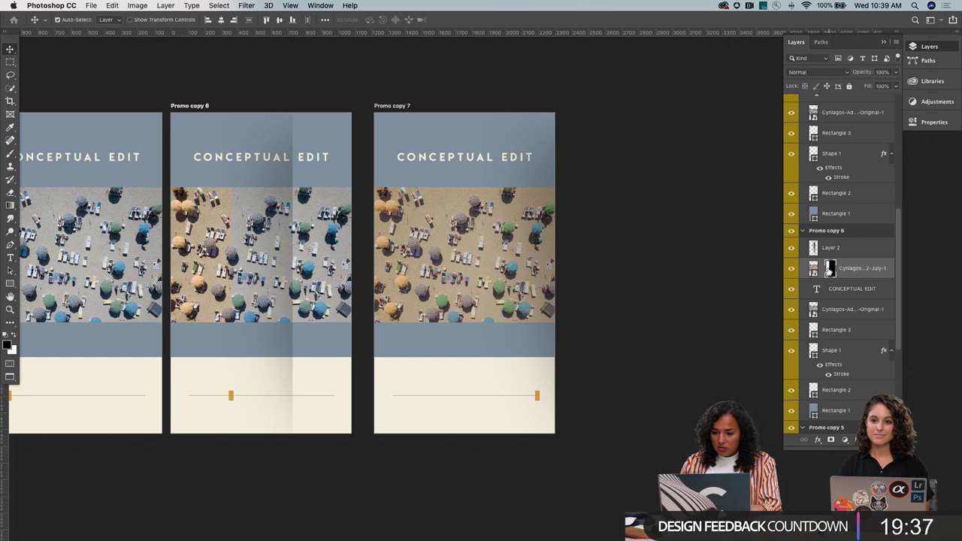
Widen the layer mask of the warm-toned beach photo in Promo copy 6 until its edge meets the vertical shadow edge
left_click(830, 269, "alt")
key("ctrl+t")
left_click_drag(231, 266, 302, 266)
key("Return")
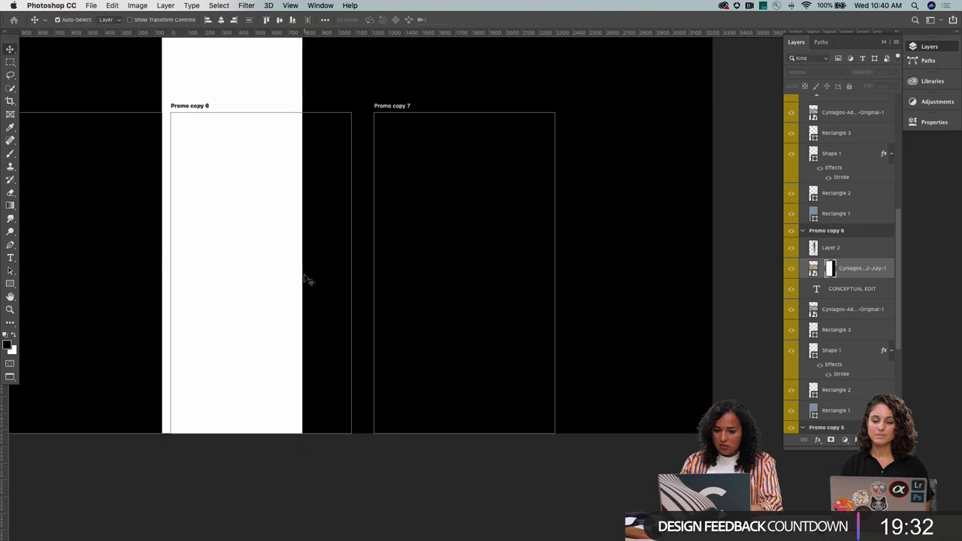
left_click(829, 269, "alt")
key("ctrl+t")
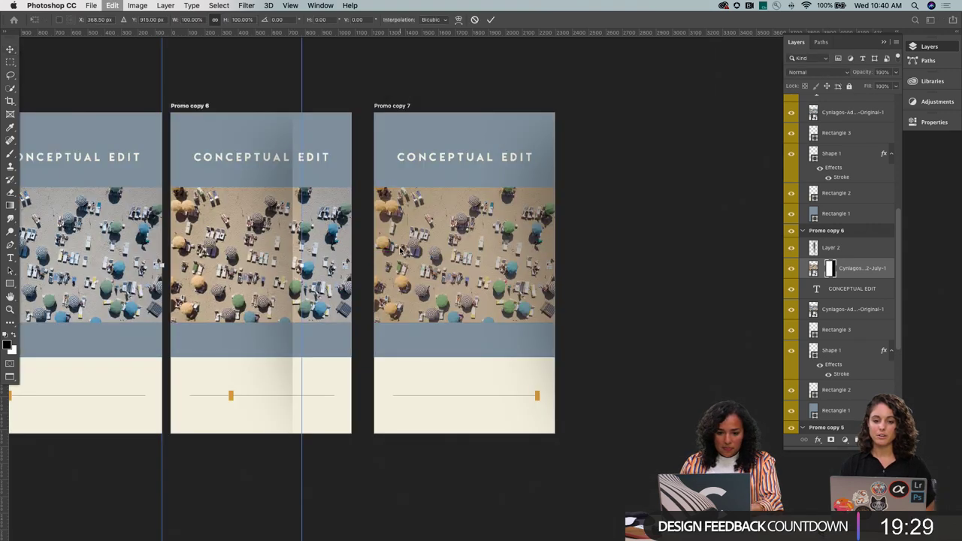
left_click_drag(300, 265, 293, 266)
key("Return")
key("z")
left_click(249, 269)
left_click(249, 268, "alt")
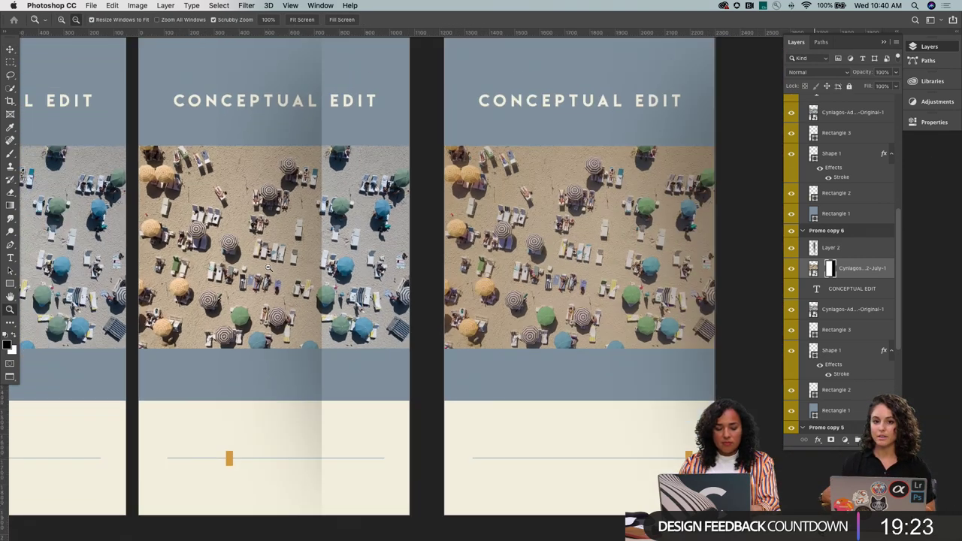
left_click_drag(268, 267, 248, 257)
key("v")
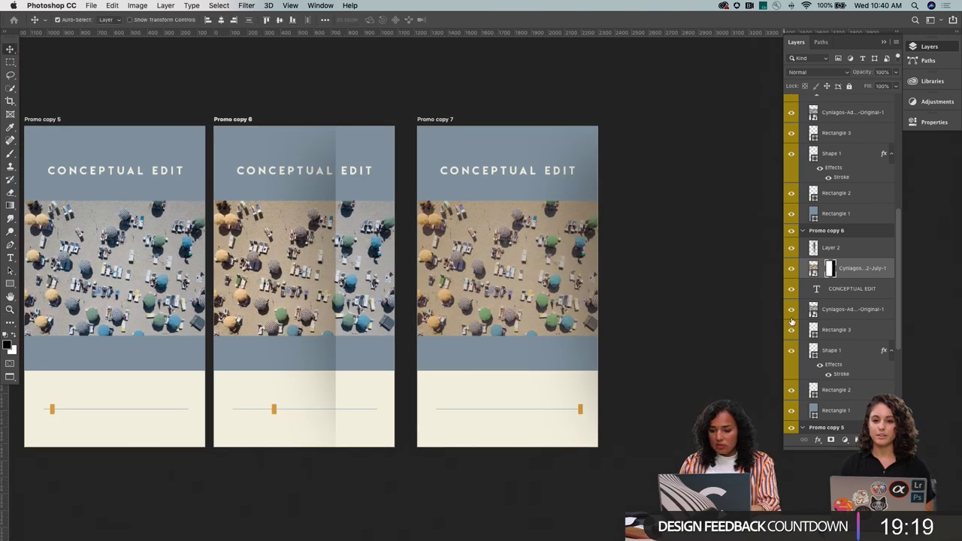
Shift the orange slider handle (Rectangle 3) in Promo copy 6 horizontally along its line to the shadow edge
left_click(833, 332)
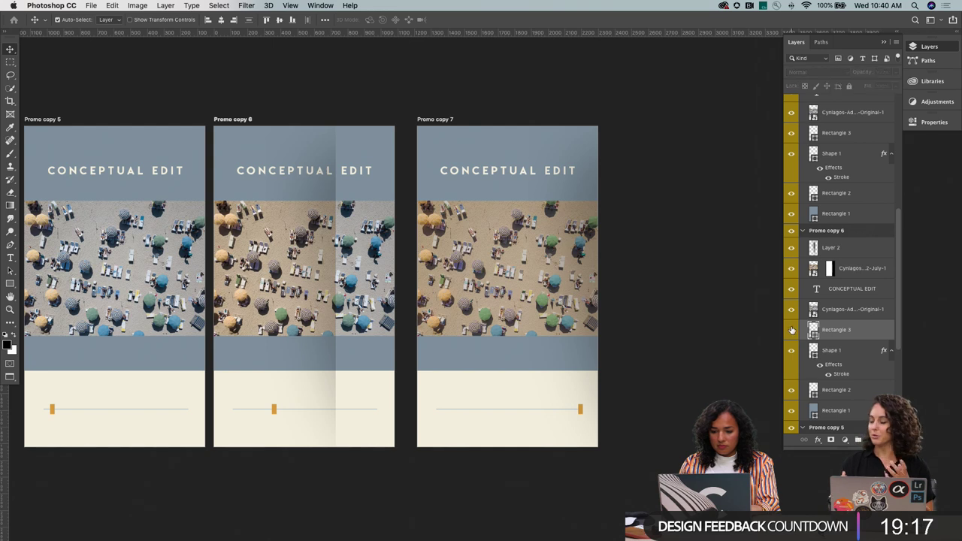
key("super+t")
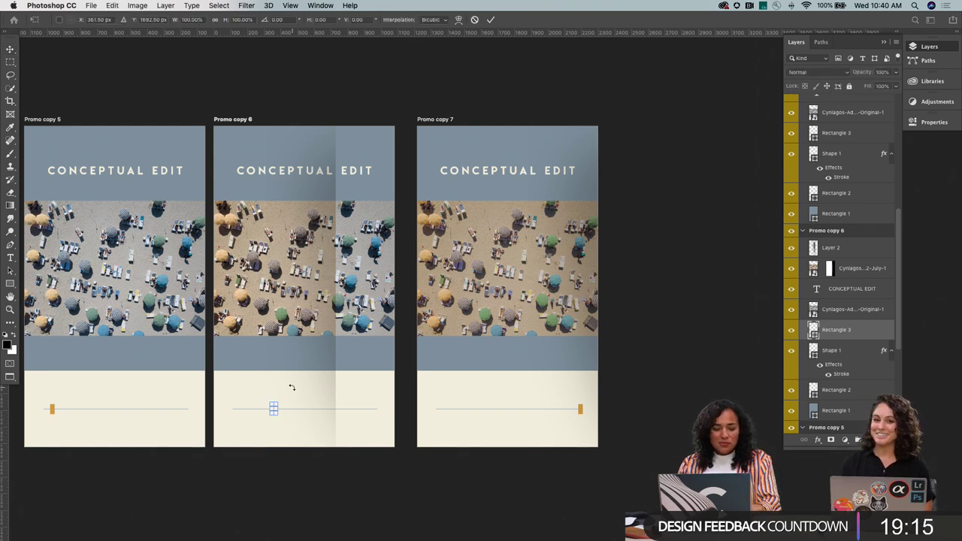
key("shift+Right")
key("shift+Right")
key("shift+Right")
key("shift+Right")
key("shift+Right")
key("shift+Right")
key("shift+Right")
key("shift+Right")
key("shift+Right")
key("shift+Right")
key("shift+Right")
key("shift+Right")
key("shift+Right")
key("shift+Right")
key("shift+Right")
key("shift+Right")
key("shift+Right")
key("shift+Right")
key("shift+Right")
key("shift+Right")
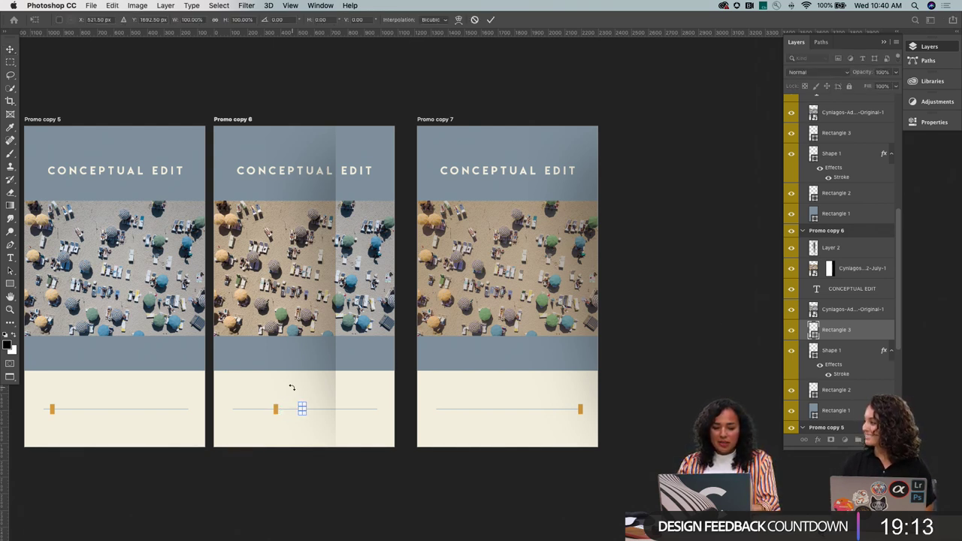
key("shift+Right")
key("shift+Right")
key("shift+Right")
key("shift+Right")
key("shift+Right")
key("shift+Right")
key("shift+Right")
key("shift+Right")
key("shift+Right")
key("shift+Right")
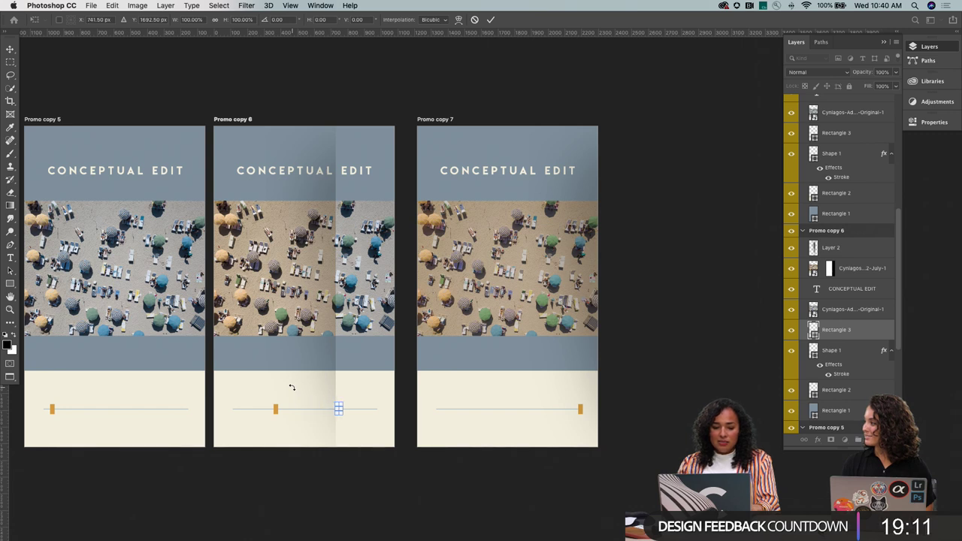
key("Return")
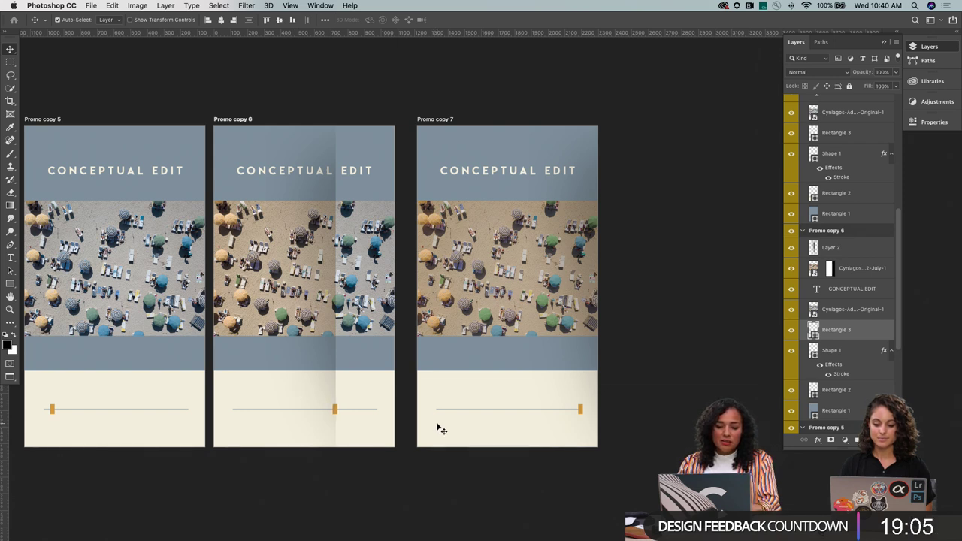
Recolor the CONCEPTUAL EDIT title in Promo copy 5 to dark slate blue #38454f
key("z")
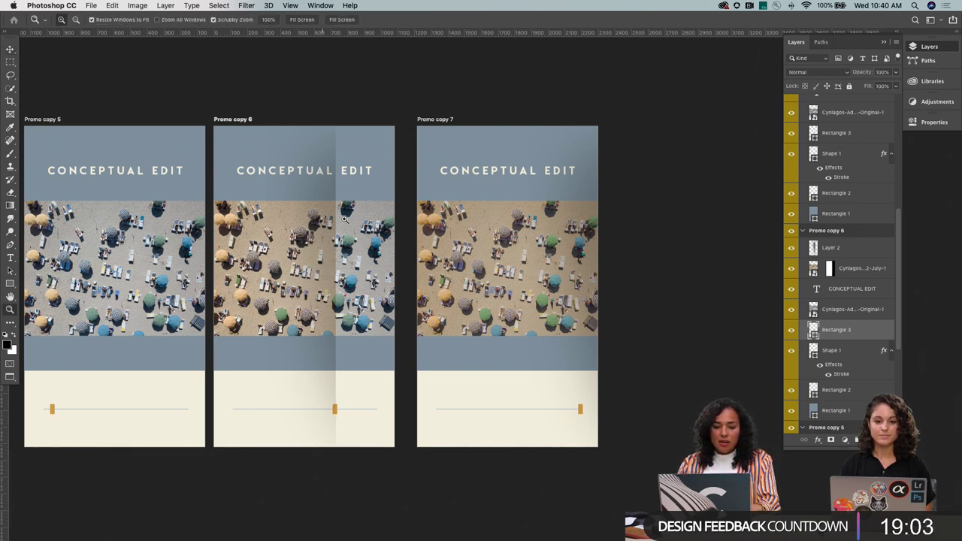
key("v")
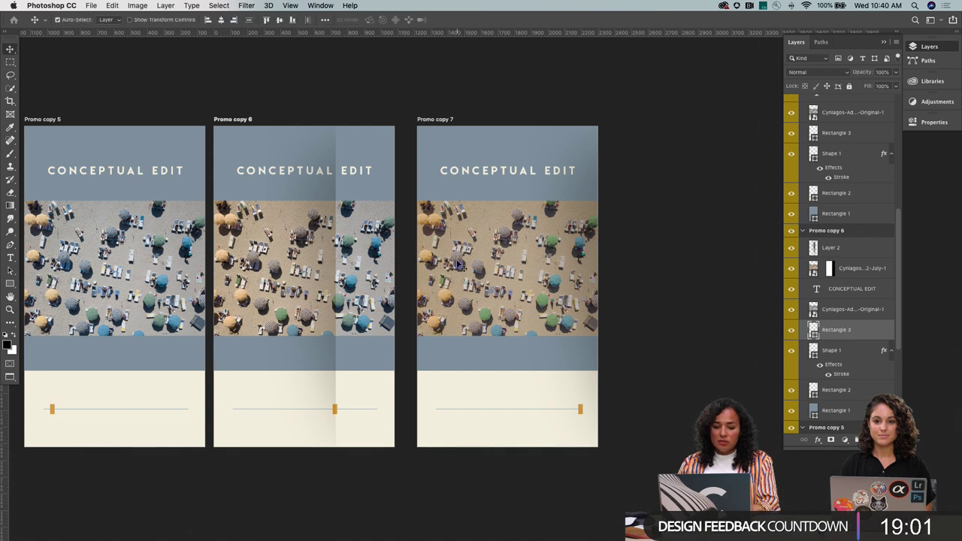
scroll(390, 268, "up", 3)
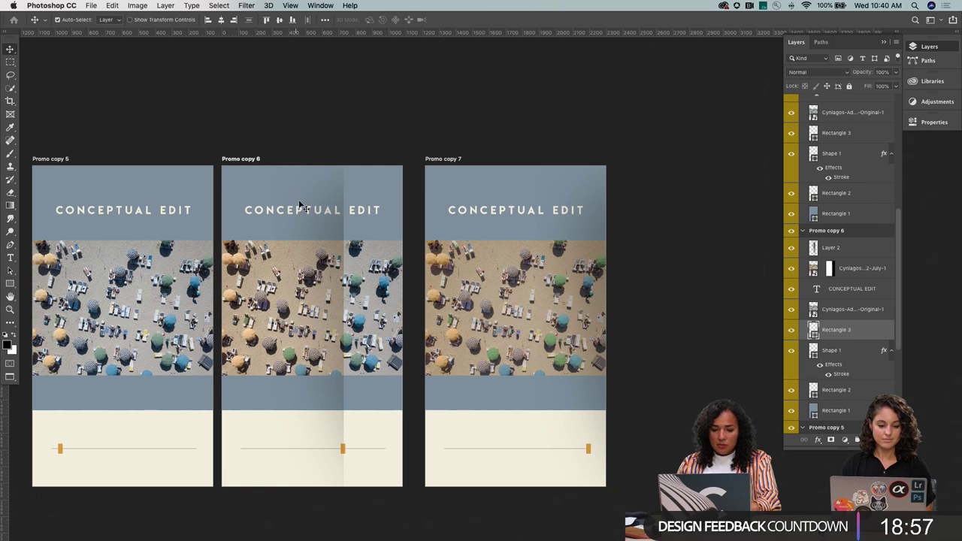
key("t")
triple_click(155, 209)
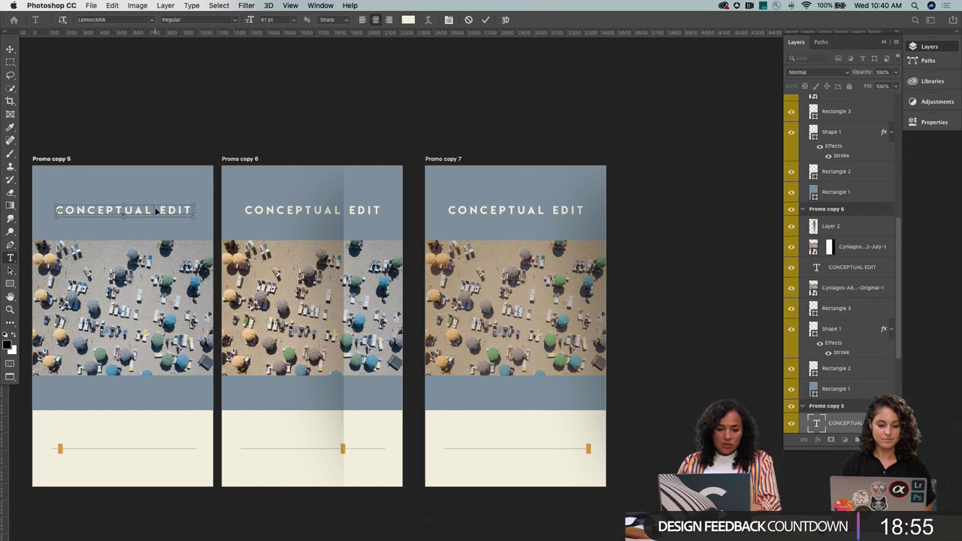
left_click(7, 344)
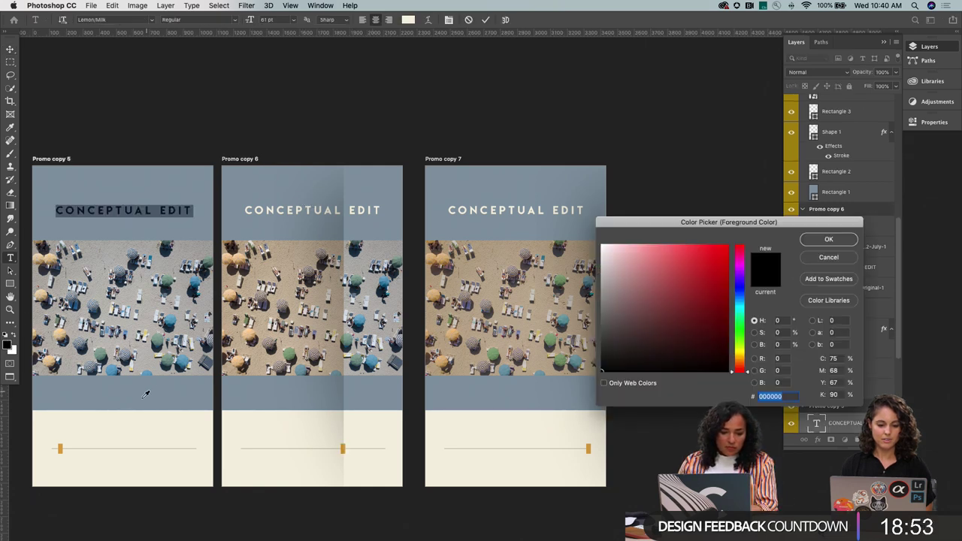
left_click(740, 299)
left_click_drag(668, 287, 640, 331)
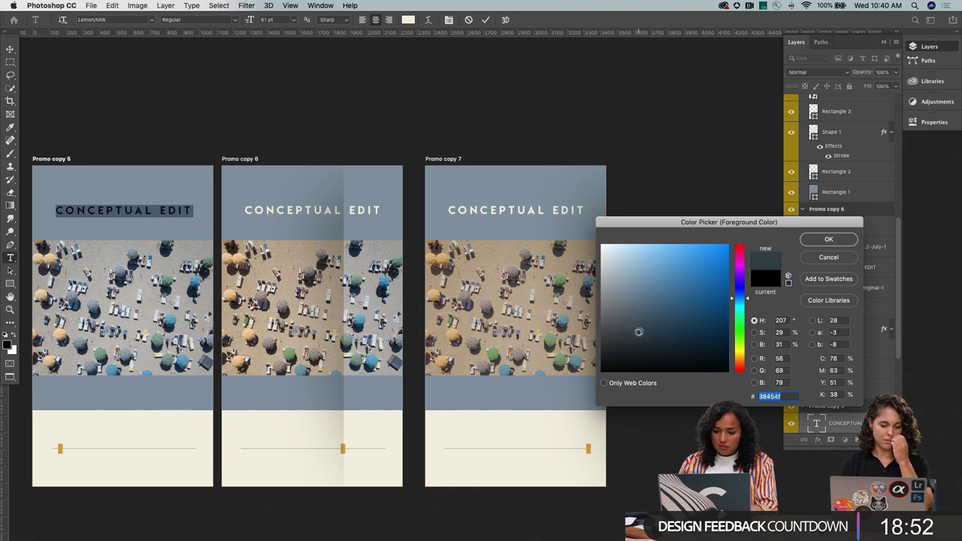
left_click(829, 240)
left_click(7, 344)
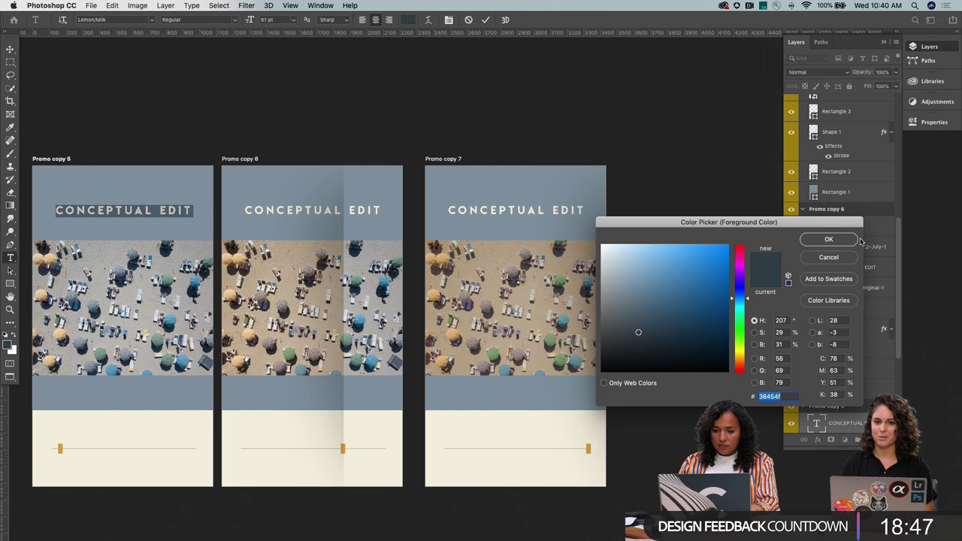
left_click(817, 241)
left_click(9, 50)
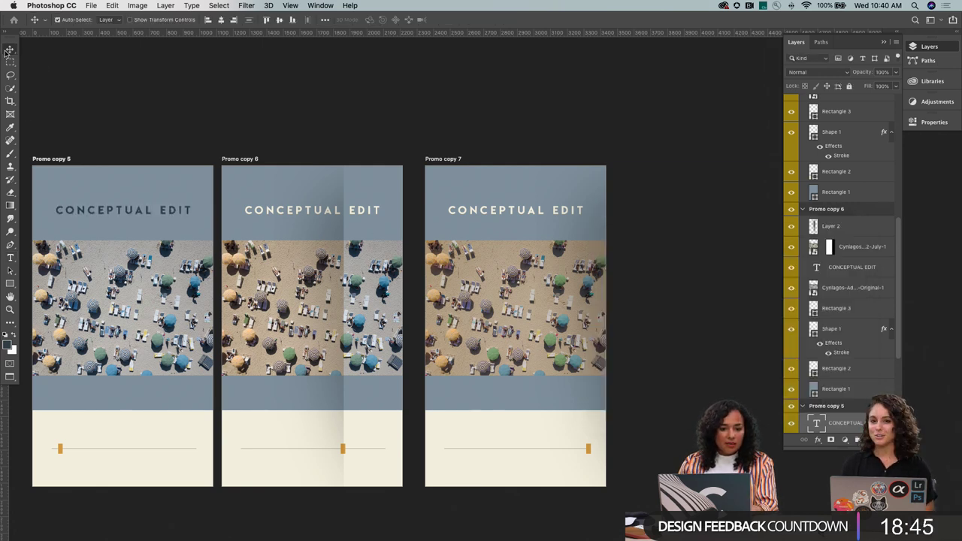
Apply the color #38454f to only the word EDIT in Promo copy 6's title
scroll(365, 290, "right", 2)
scroll(364, 290, "up", 1)
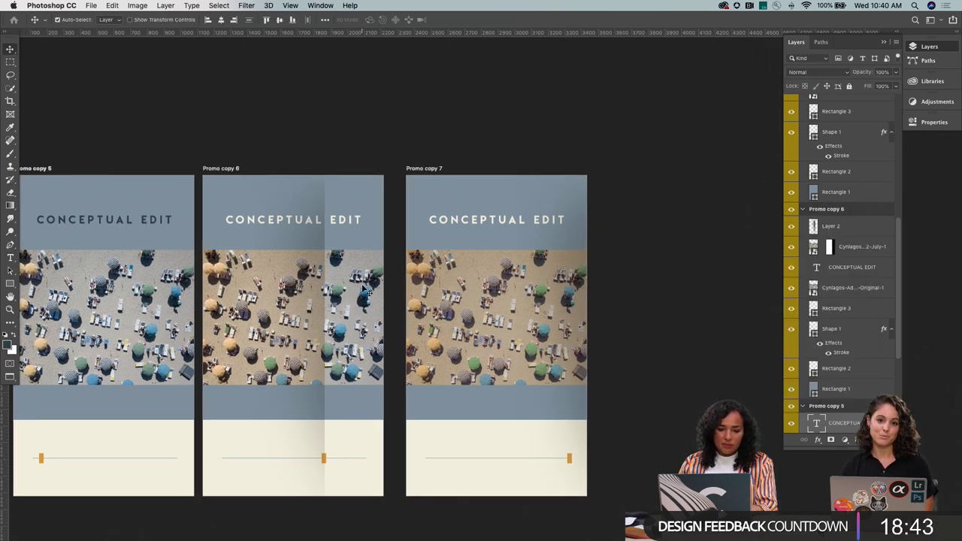
key("t")
double_click(333, 219)
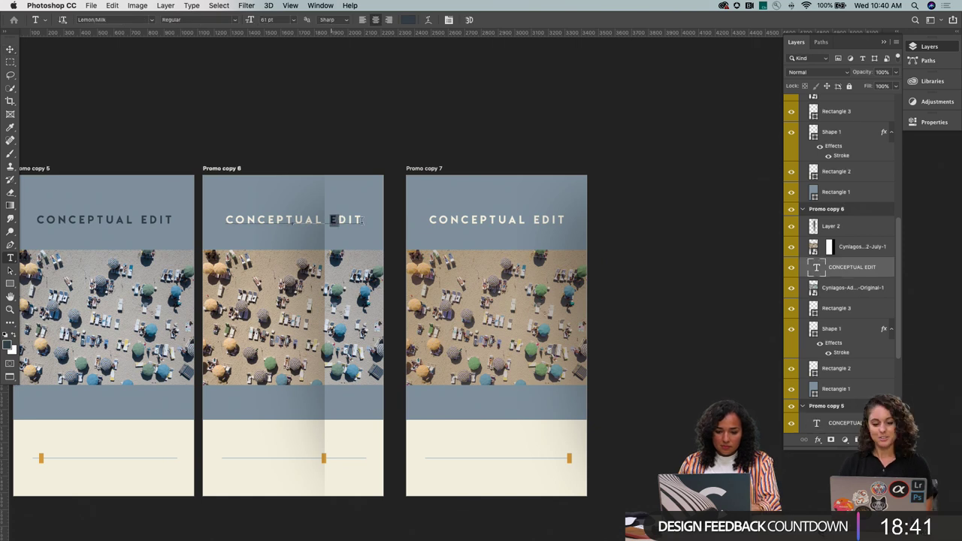
left_click(7, 347)
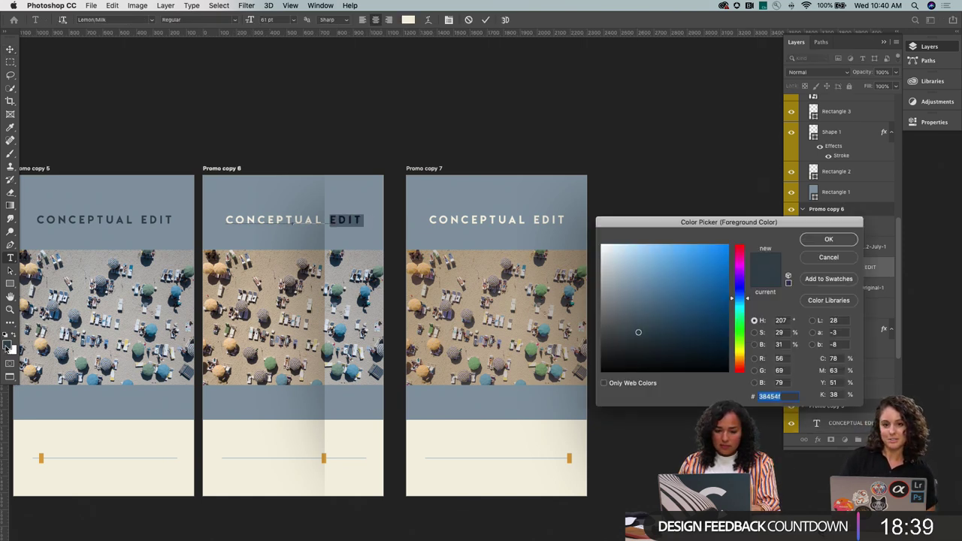
left_click(829, 239)
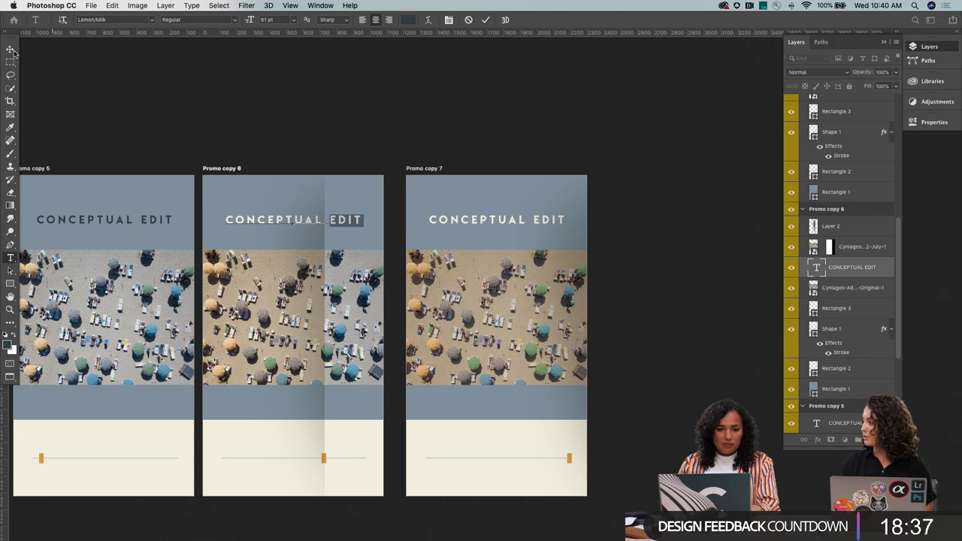
left_click(10, 49)
Compare the three Promo artboards with the Conceptual Edit, BTS and Behind the screen artboards in the other open document
scroll(530, 234, "right", 4)
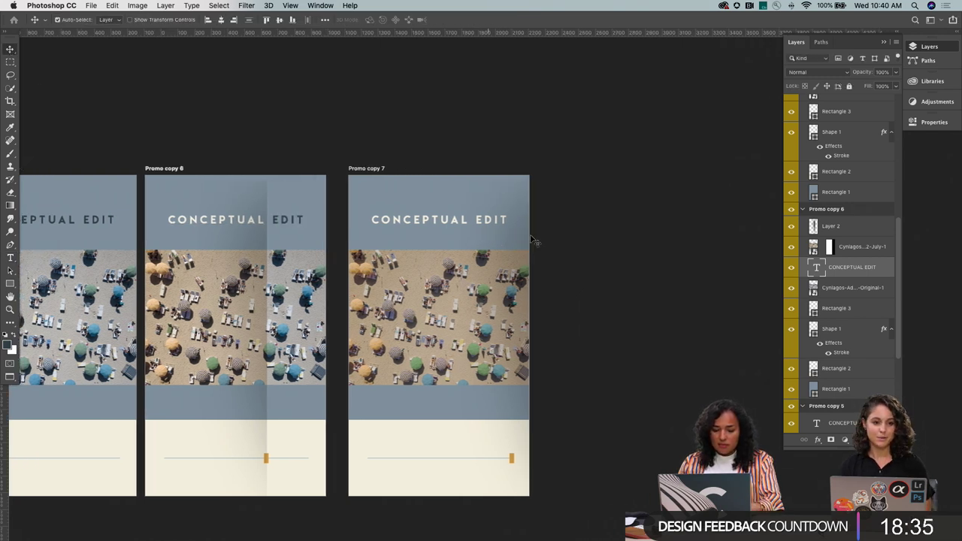
scroll(531, 239, "left", 5)
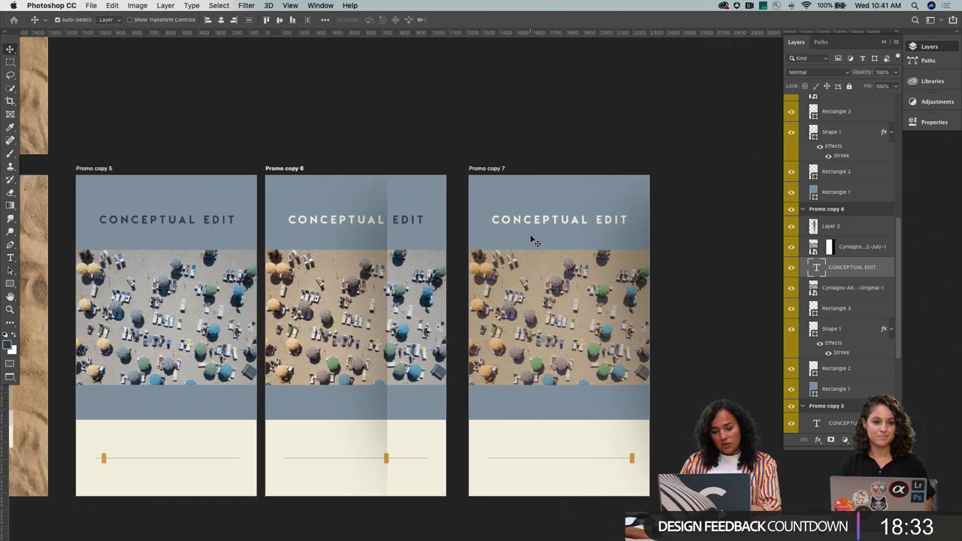
scroll(221, 258, "down", 2)
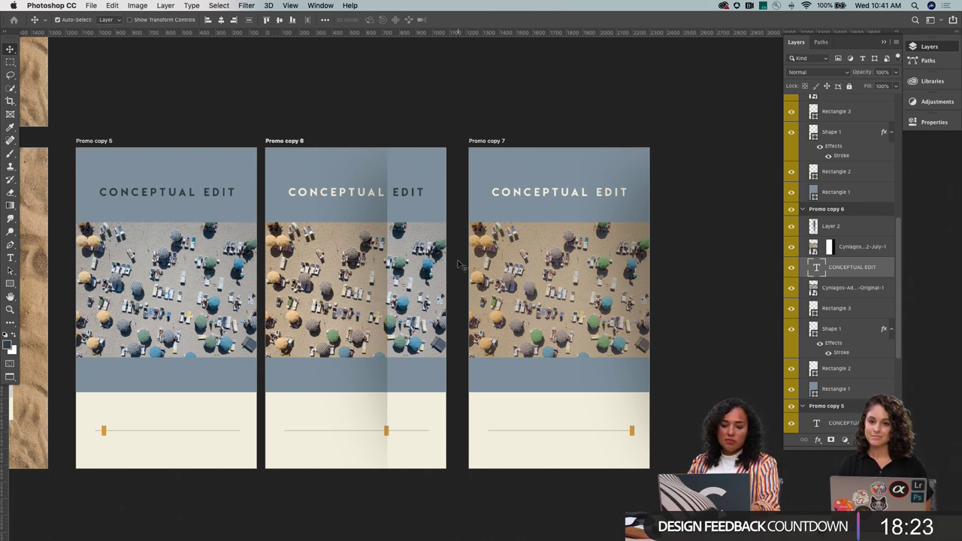
scroll(444, 241, "right", 5)
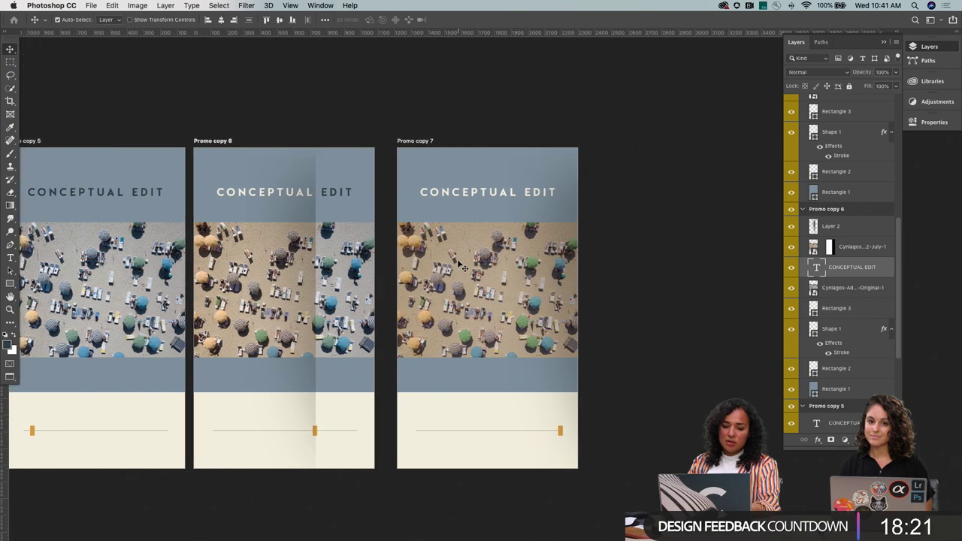
scroll(462, 267, "right", 2)
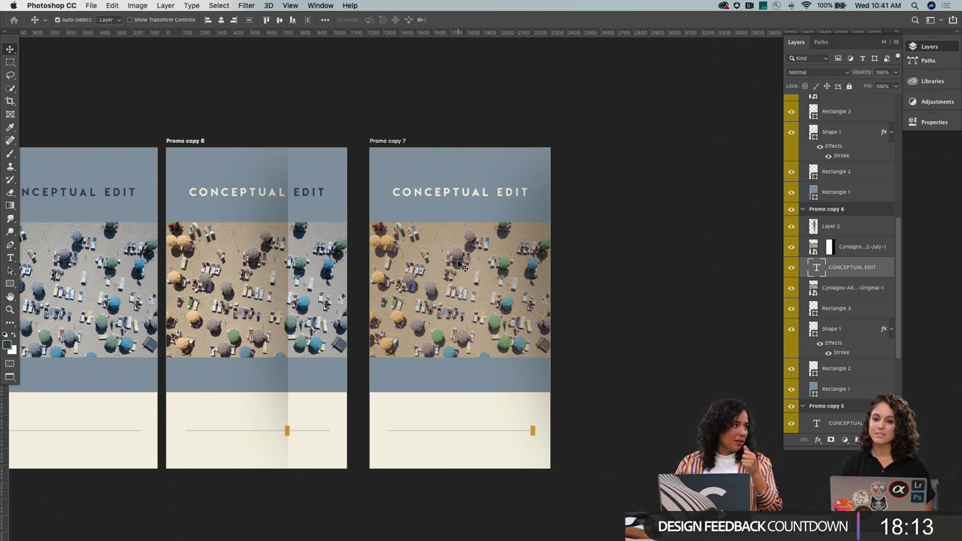
key("z")
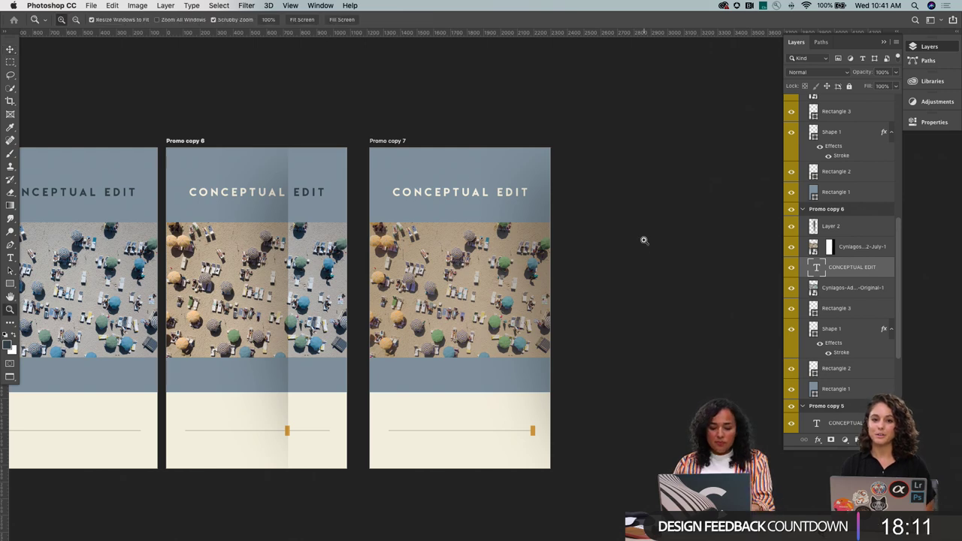
left_click(507, 259, "alt")
key("ctrl+Tab")
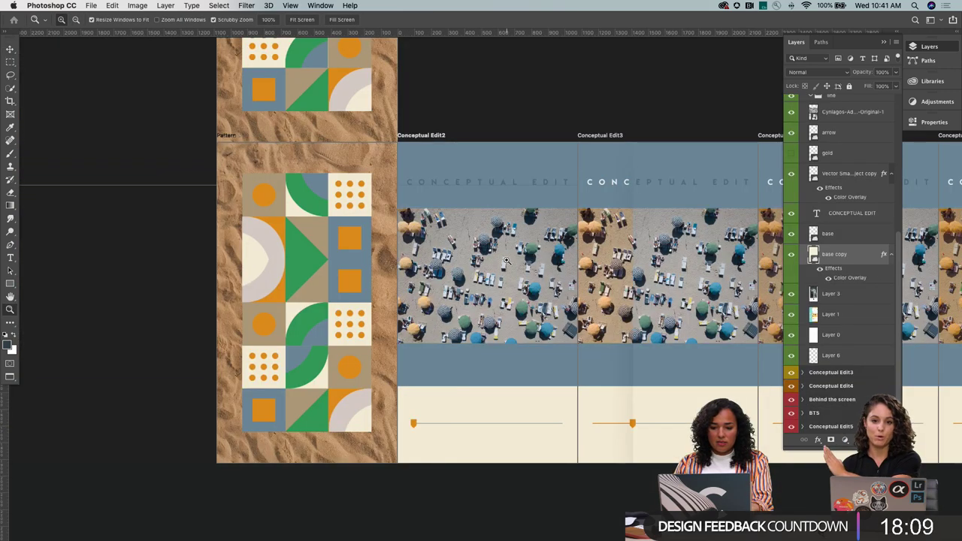
scroll(741, 330, "down", 3)
scroll(740, 330, "right", 10)
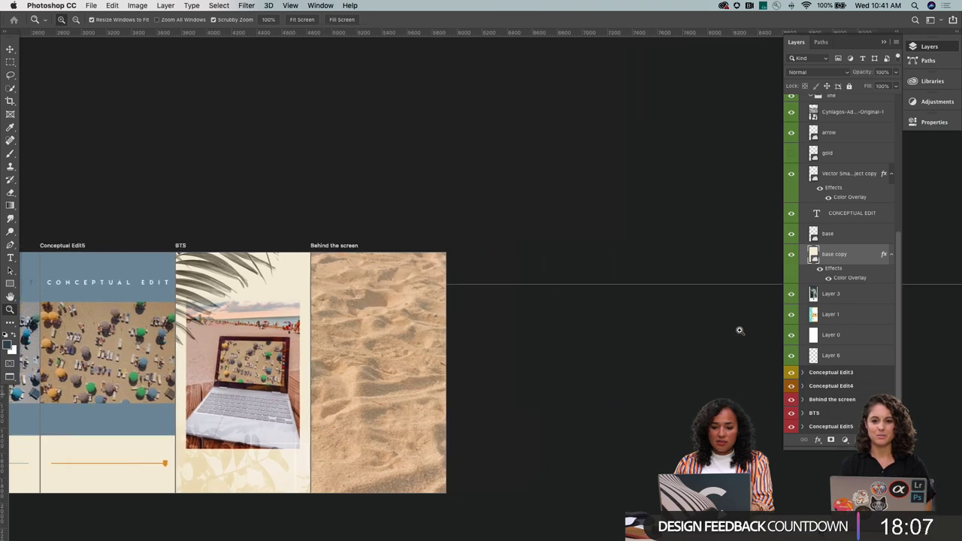
key("ctrl+Tab")
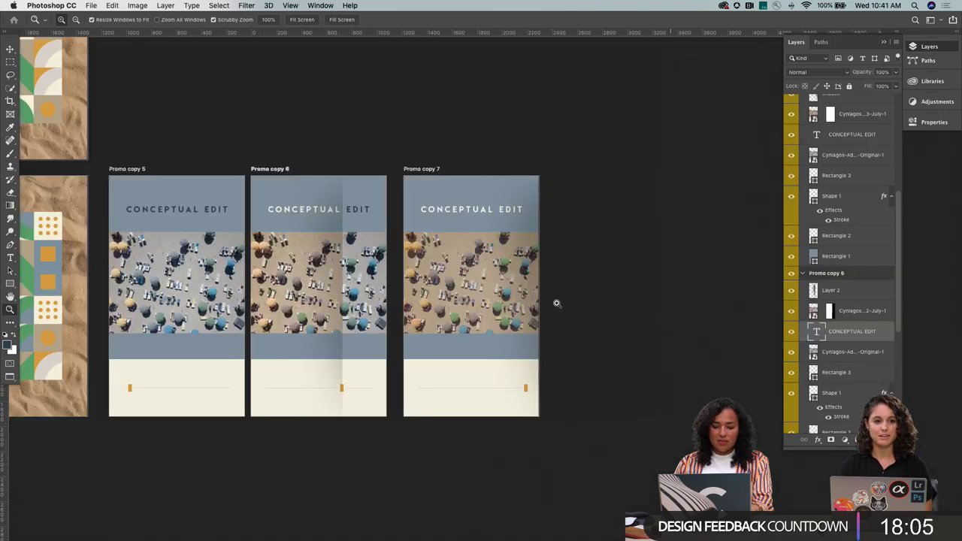
Duplicate the Promo copy 7 artboard and place the copy, Promo copy 8, to its right
scroll(527, 288, "right", 3)
scroll(526, 288, "right", 1)
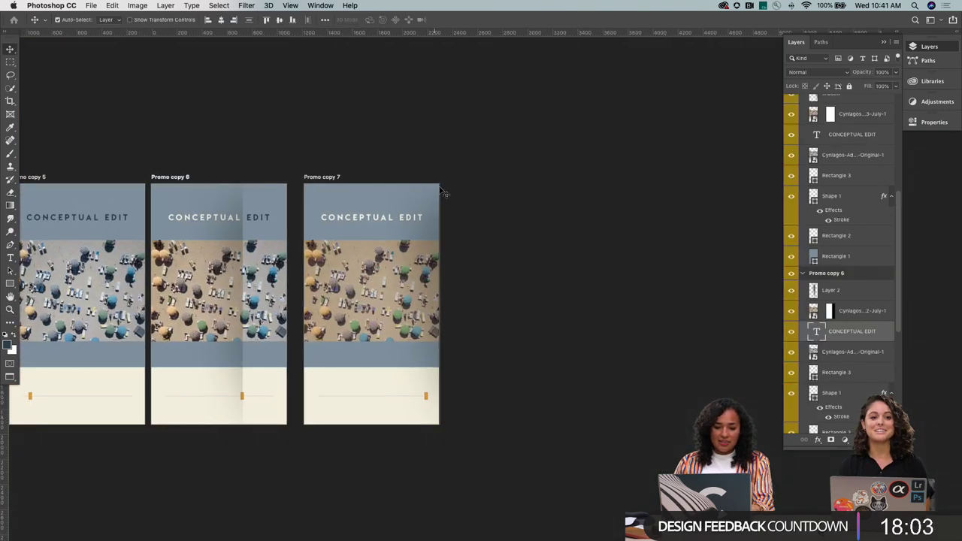
key("v")
left_click(414, 187)
key("ctrl+r")
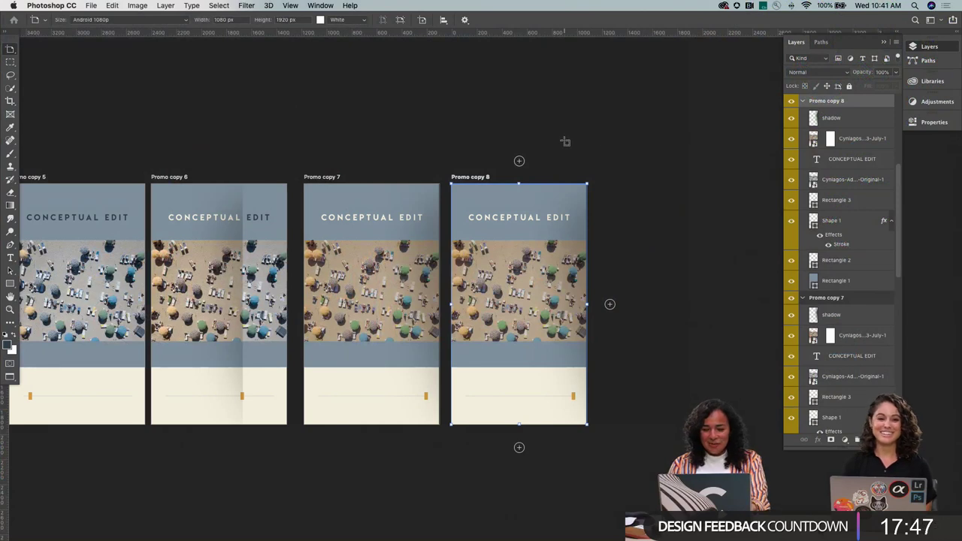
key("v")
key("z")
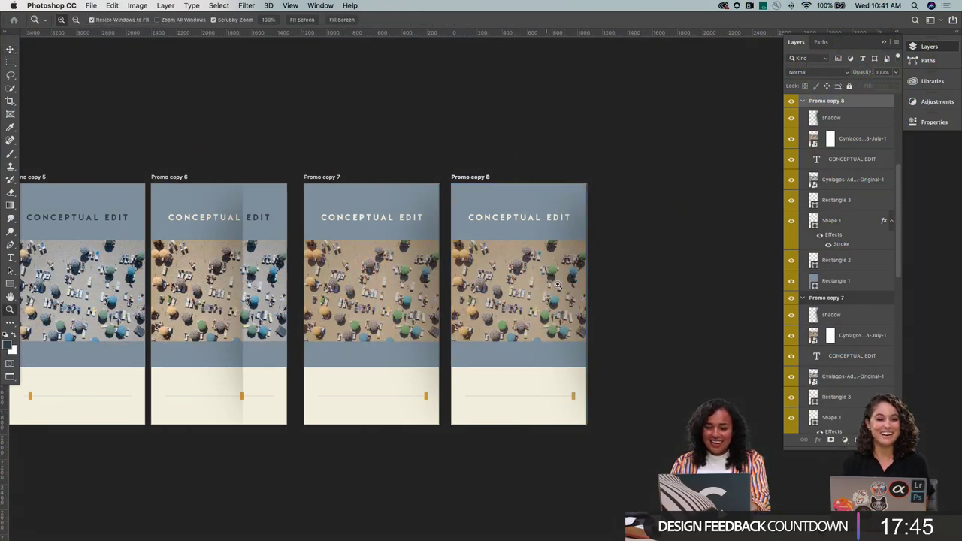
Delete the shadow layer and the masked warm-toned beach photo from Promo copy 8
key("v")
right_click(566, 286)
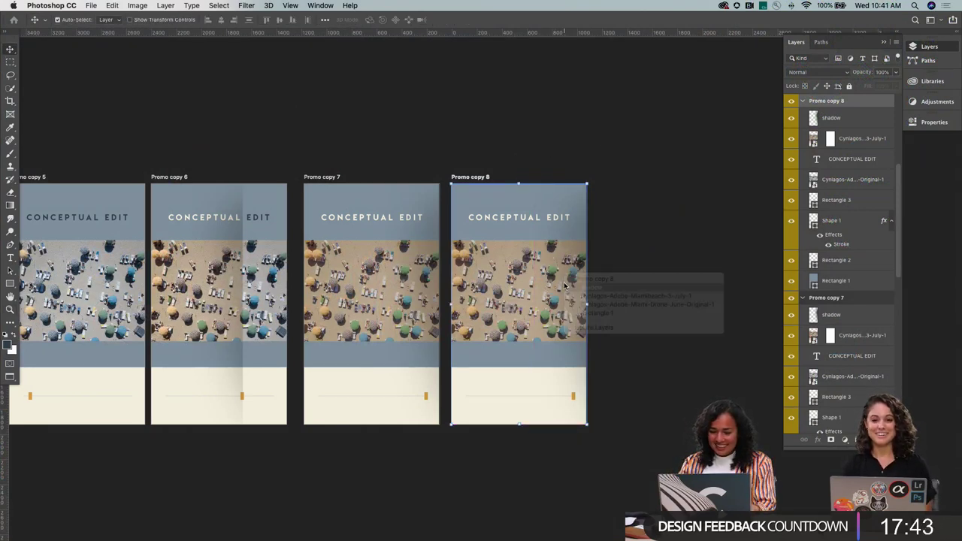
left_click(565, 287)
key("Delete")
right_click(566, 286)
left_click(566, 287)
key("Delete")
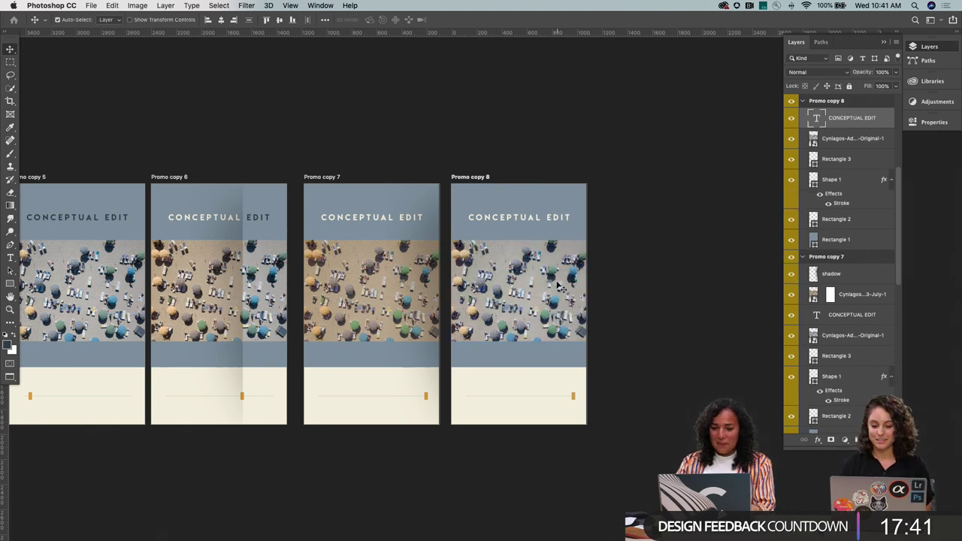
Delete the cool-toned beach photo and the blue background rectangle from Promo copy 8
right_click(556, 258)
left_click(557, 259)
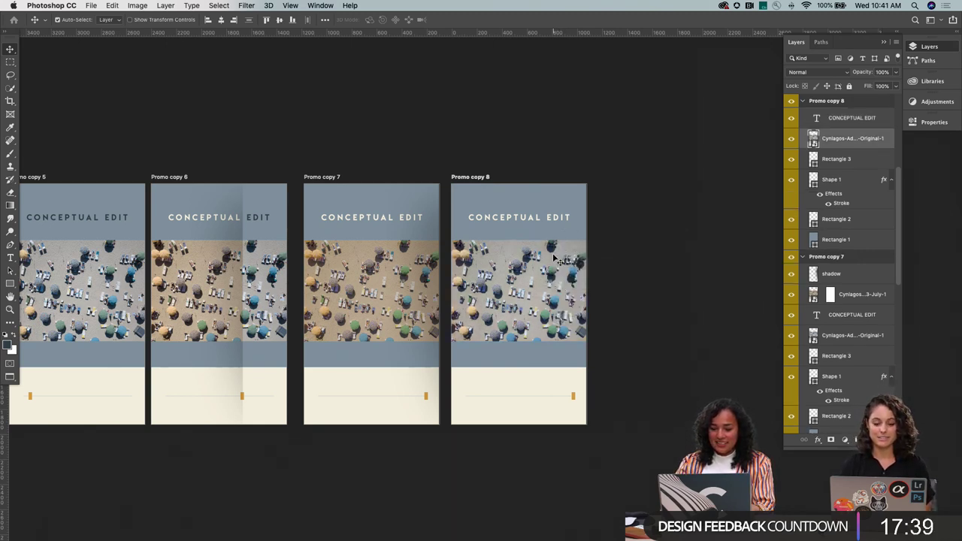
key("Delete")
right_click(555, 259)
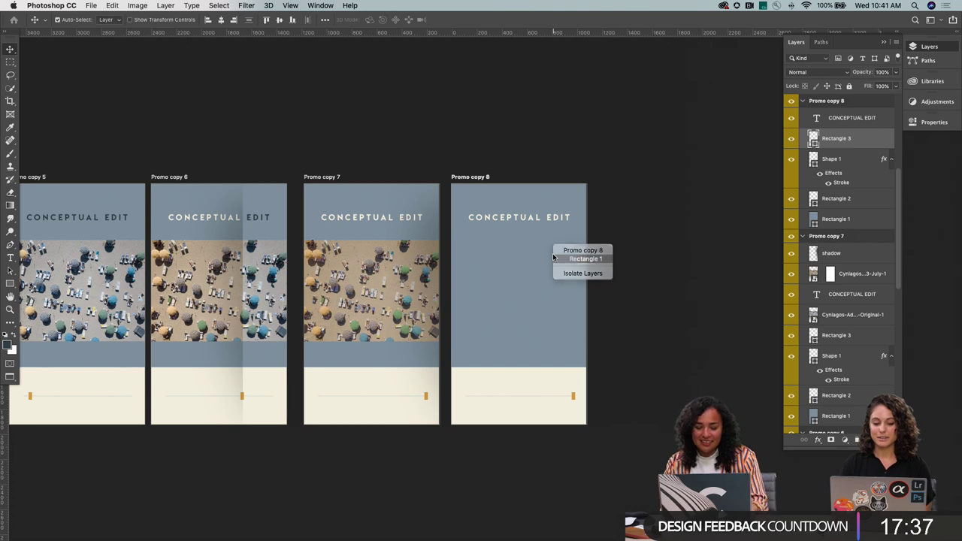
left_click(556, 260)
right_click(554, 255)
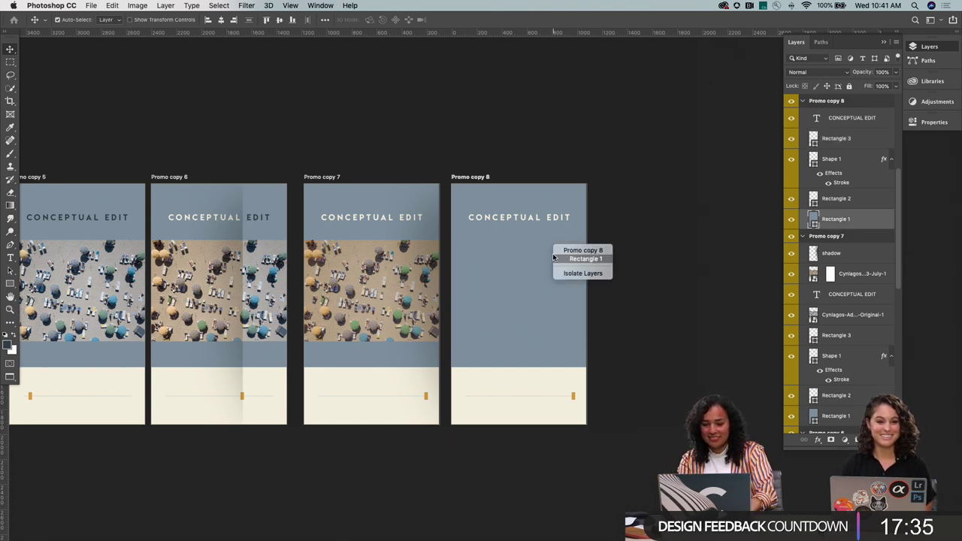
left_click(553, 255)
key("Delete")
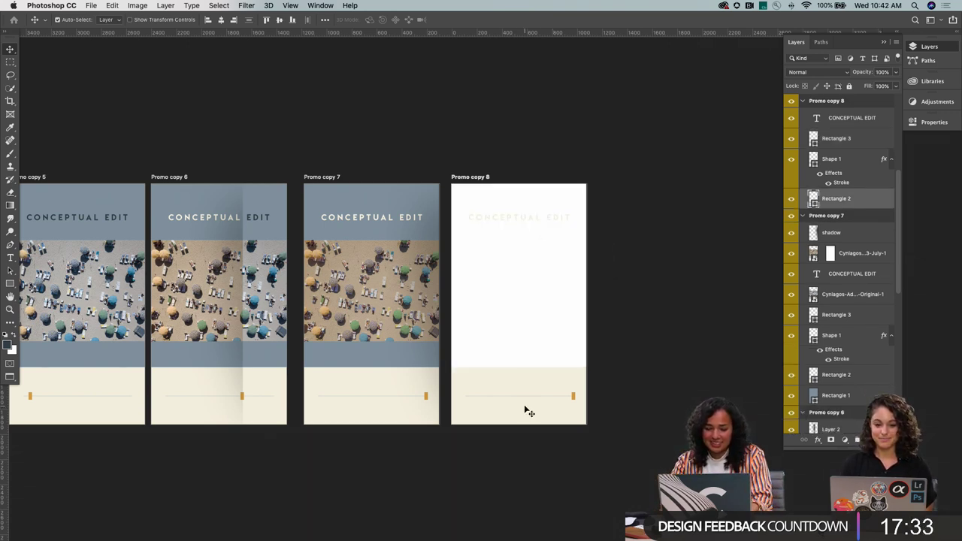
Clear the rest of Promo copy 8 by deleting the cream rectangle, slider handle, slider line and CONCEPTUAL EDIT title
right_click(540, 382)
left_click(564, 384)
key("Delete")
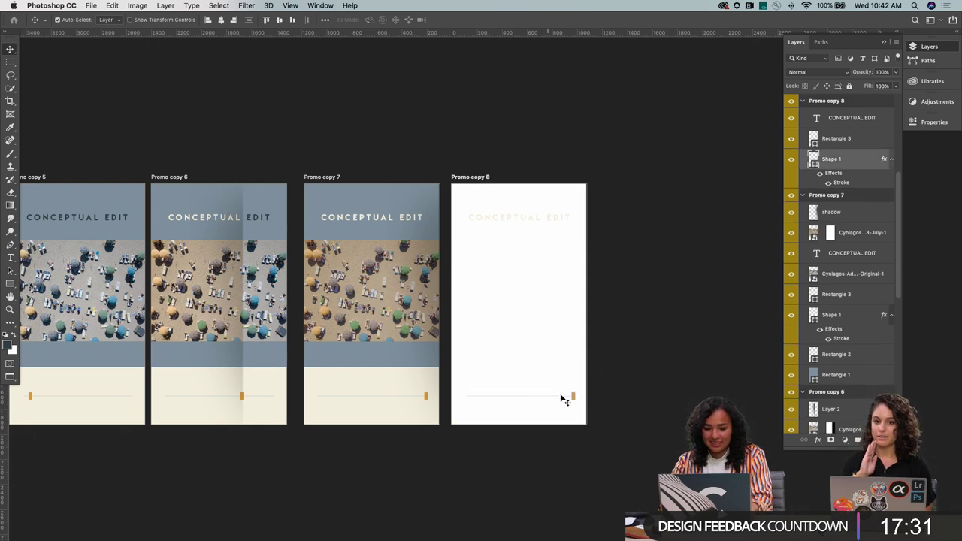
right_click(576, 400)
left_click(577, 401)
key("Delete")
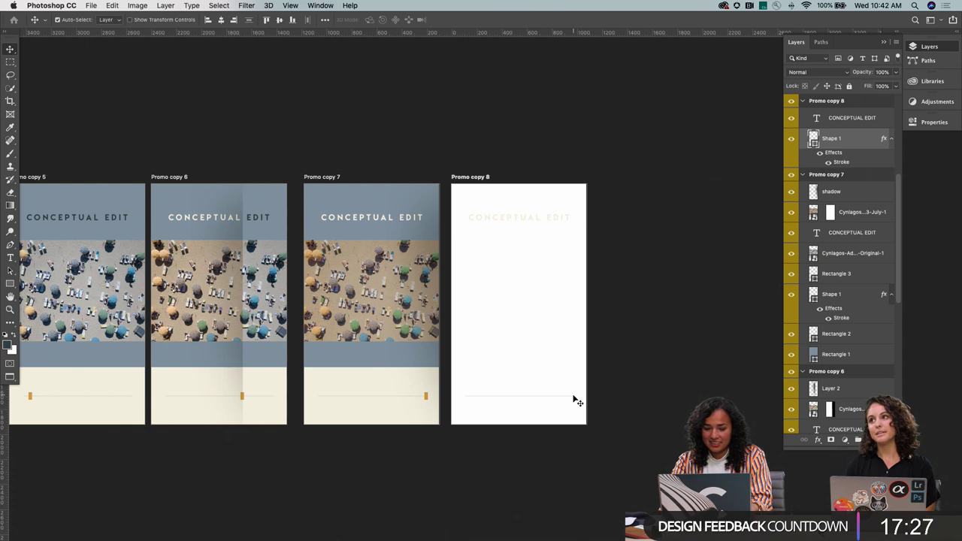
key("Delete")
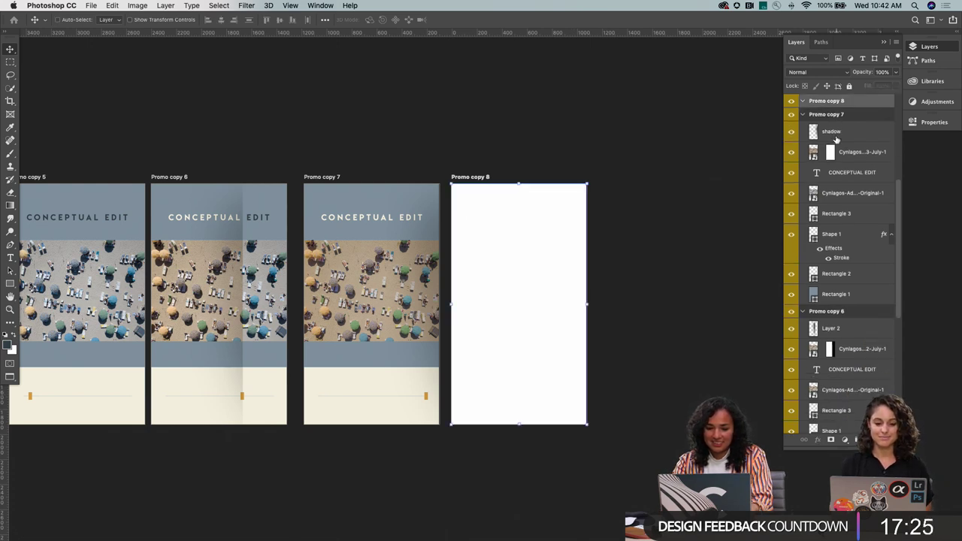
Switch to Finder and preview the laptop-on-the-beach photo in the Images folder
key("super+Tab")
scroll(412, 286, "down", 5)
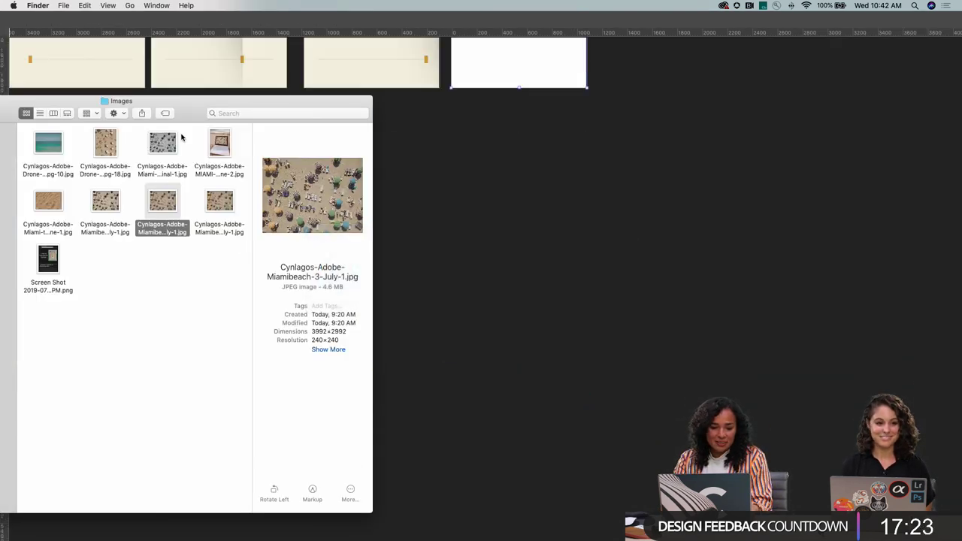
left_click(220, 142)
scroll(522, 208, "up", 5)
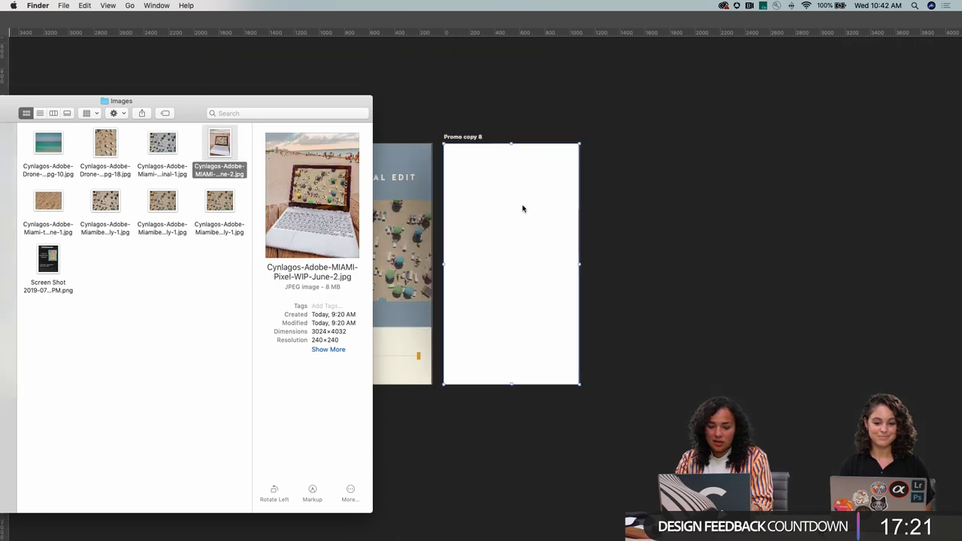
left_click(536, 216)
key("super+Tab")
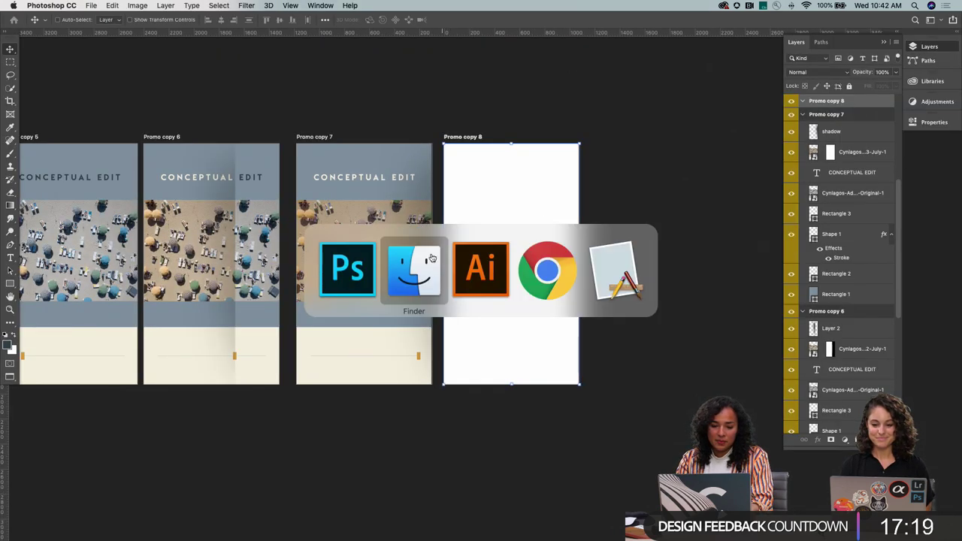
key("space")
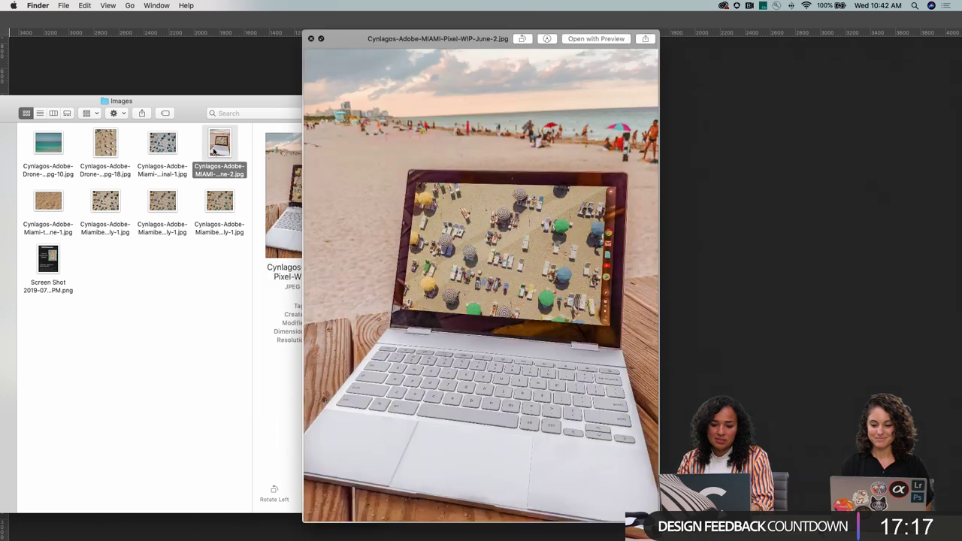
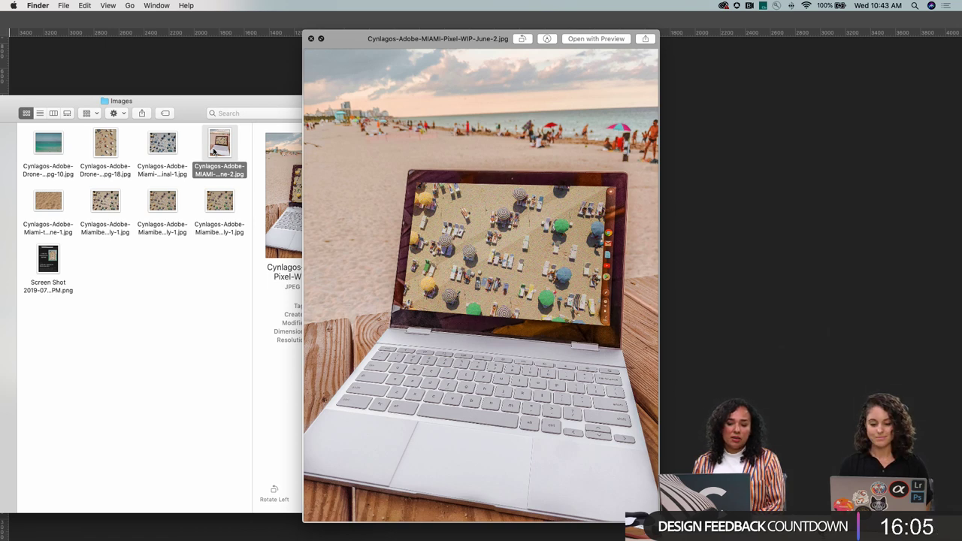
Place the laptop-on-the-beach photo in the empty Promo copy 8 artboard and keep it selected
key("space")
left_click_drag(218, 143, 501, 198)
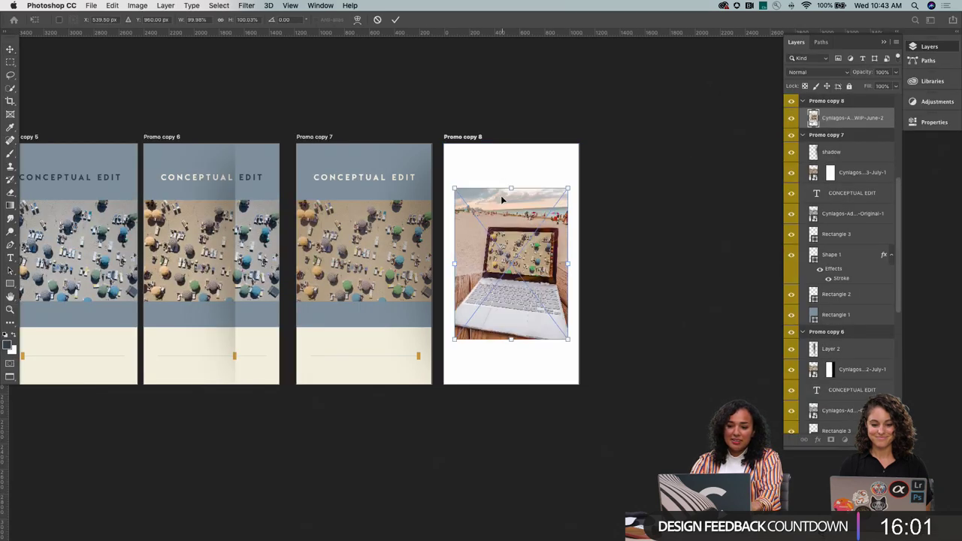
key("Return")
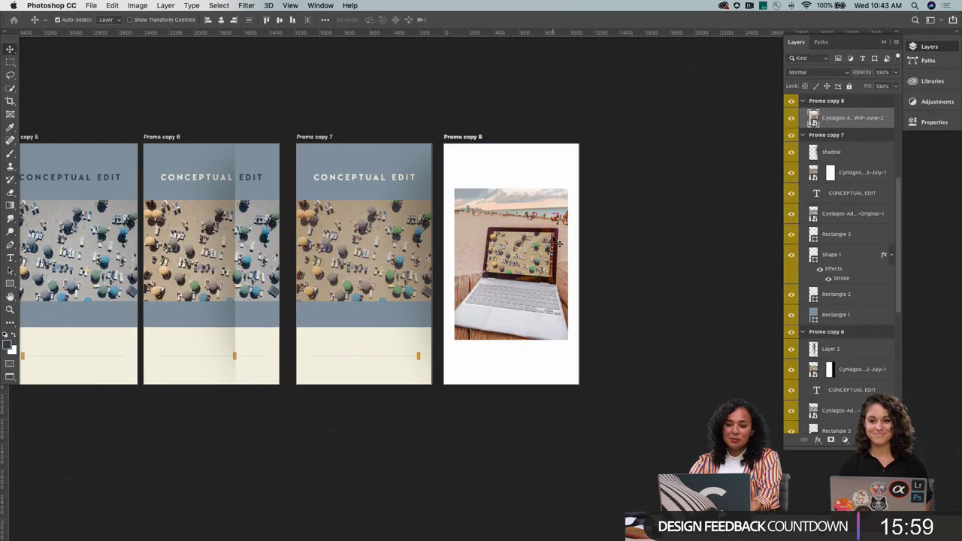
scroll(531, 280, "up", 1)
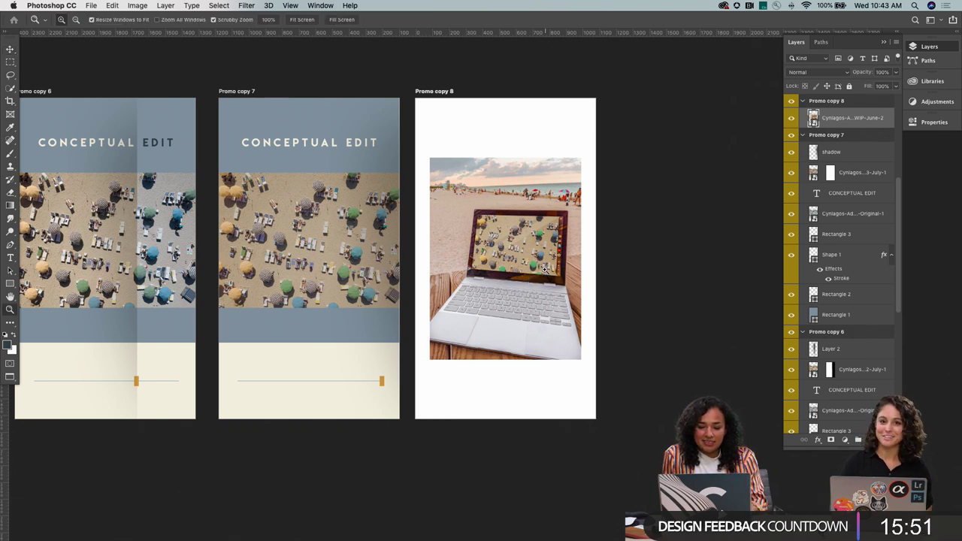
right_click(537, 208)
left_click(537, 207)
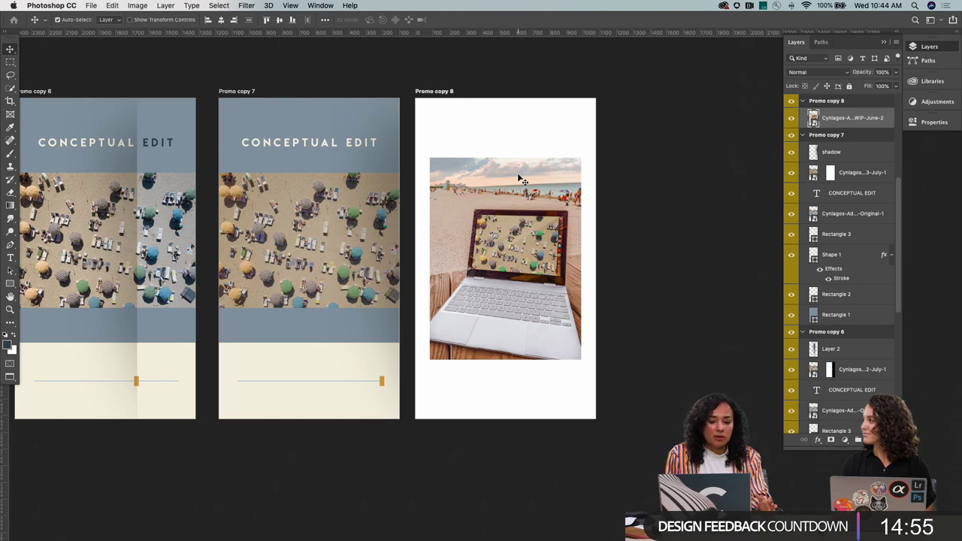
Review the artboard row from Cover to Promo copy 8, ending on the placed laptop photo
scroll(424, 163, "left", 7)
scroll(423, 163, "up", 1)
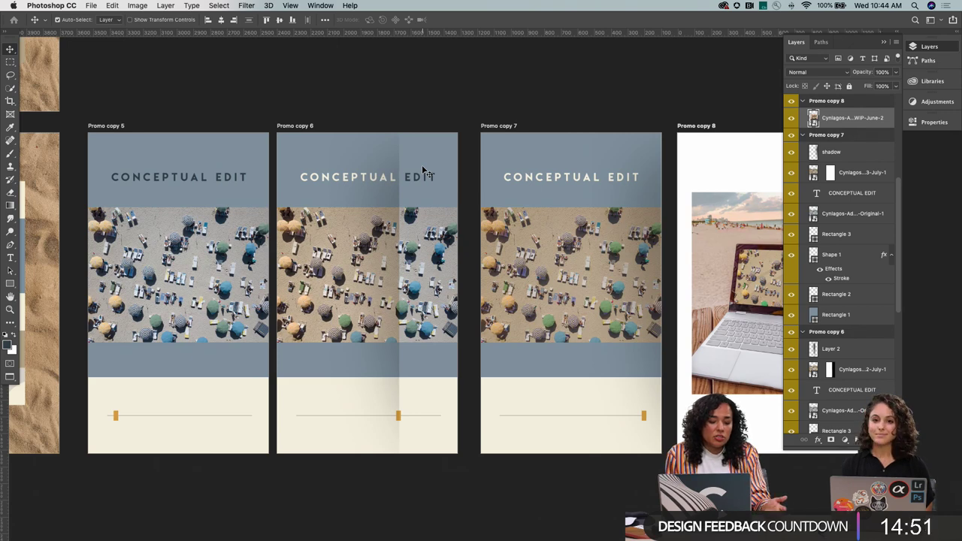
key("z")
left_click(443, 312, "alt")
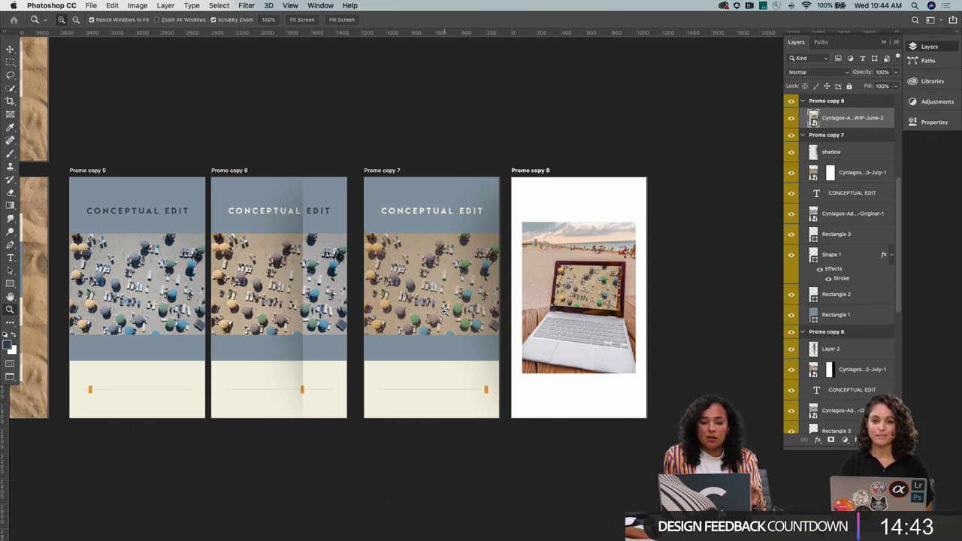
left_click(444, 311, "alt")
left_click(460, 290, "alt")
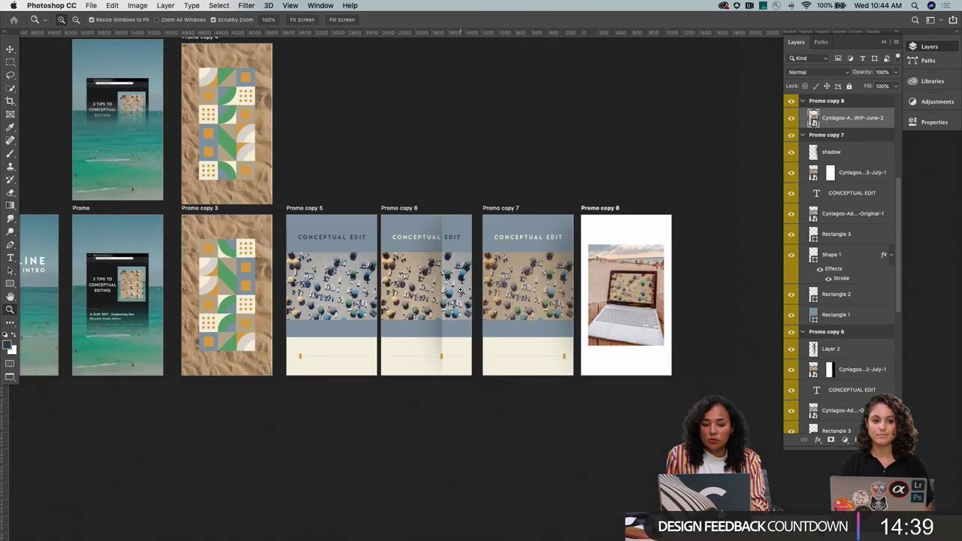
scroll(460, 290, "left", 3)
scroll(460, 290, "left", 4)
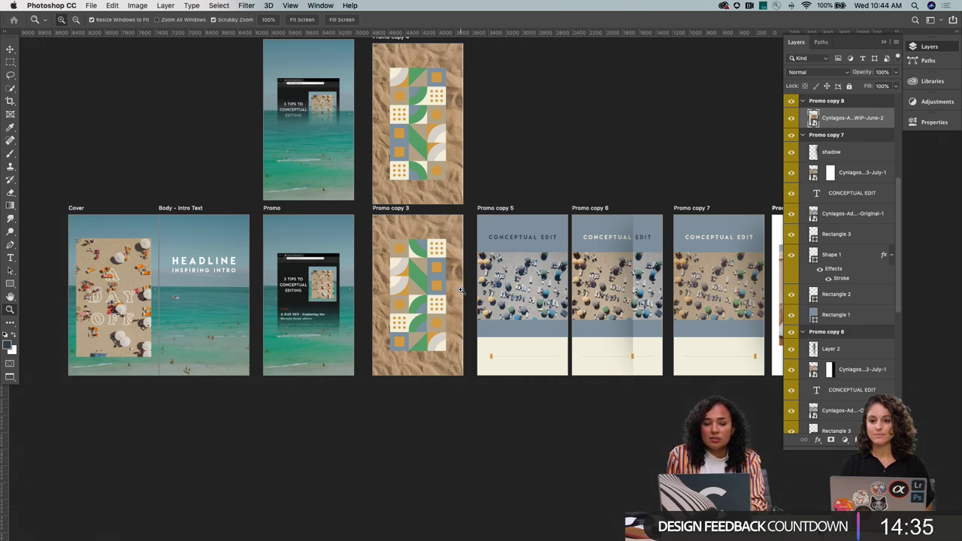
scroll(460, 290, "right", 5)
key("v")
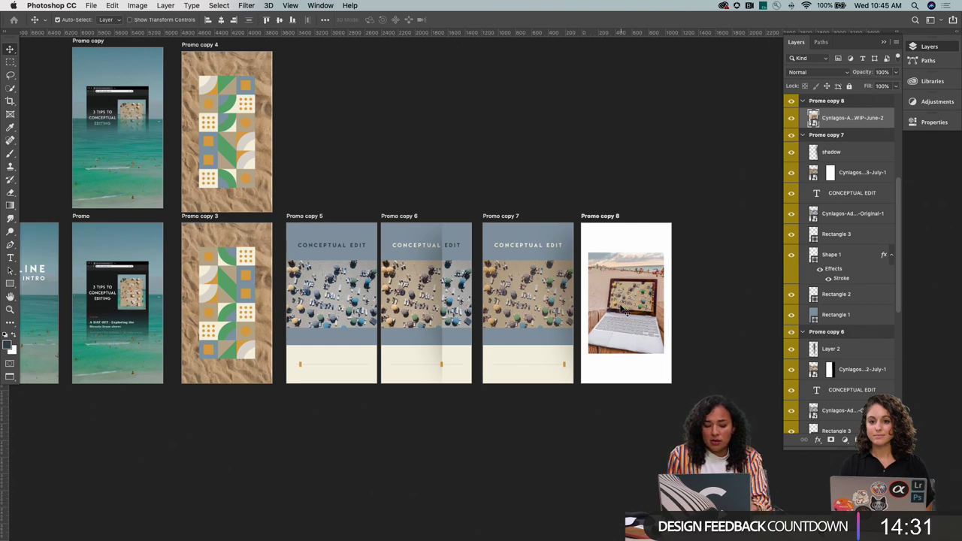
key("z")
left_click(640, 275)
left_click(640, 275)
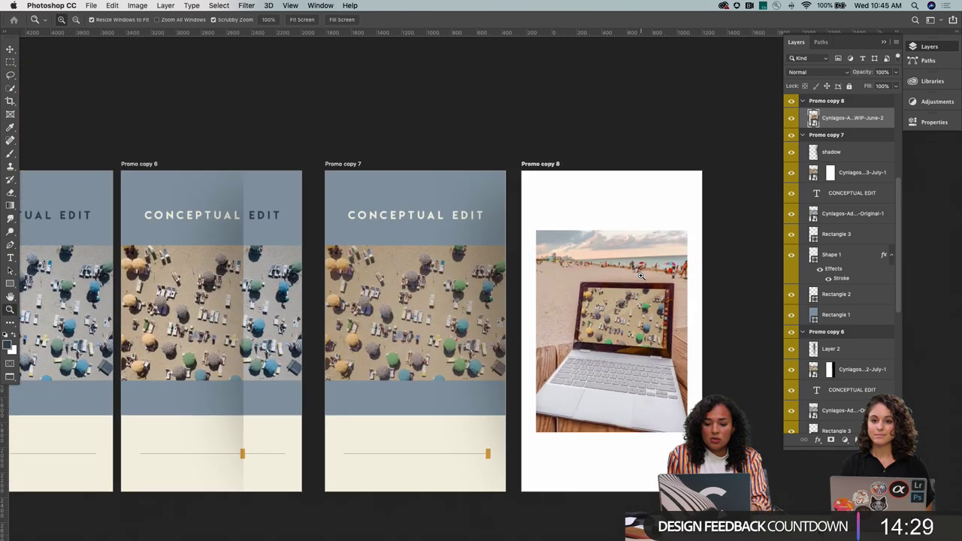
scroll(640, 275, "down", 2)
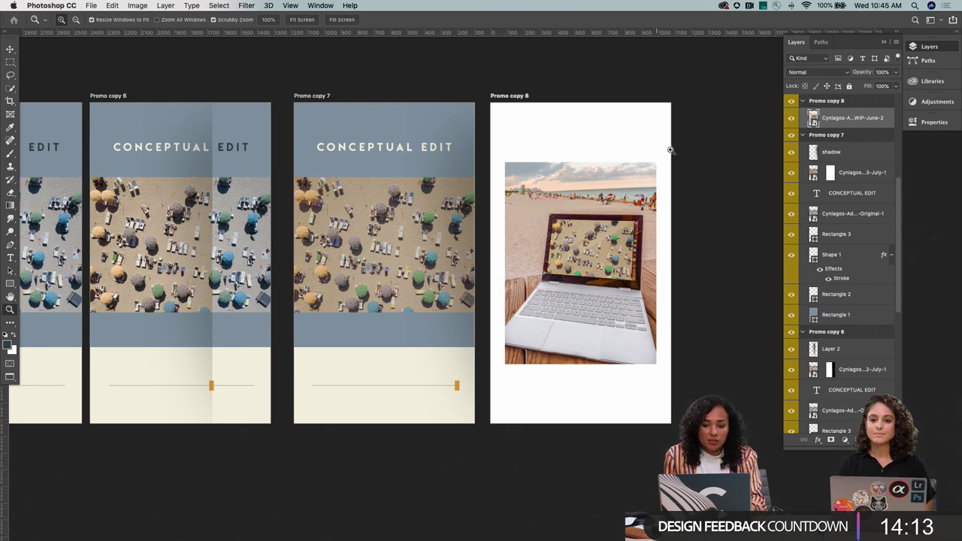
key("v")
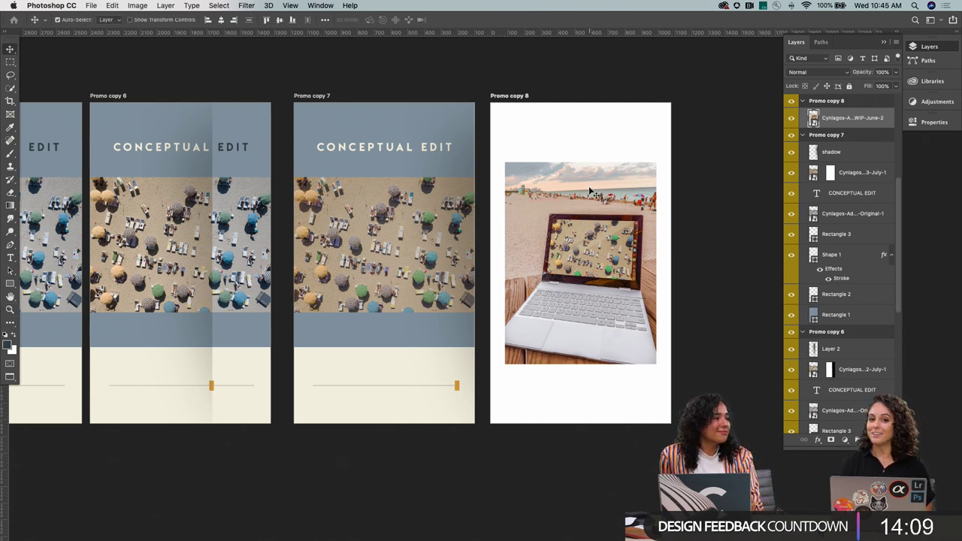
key("z")
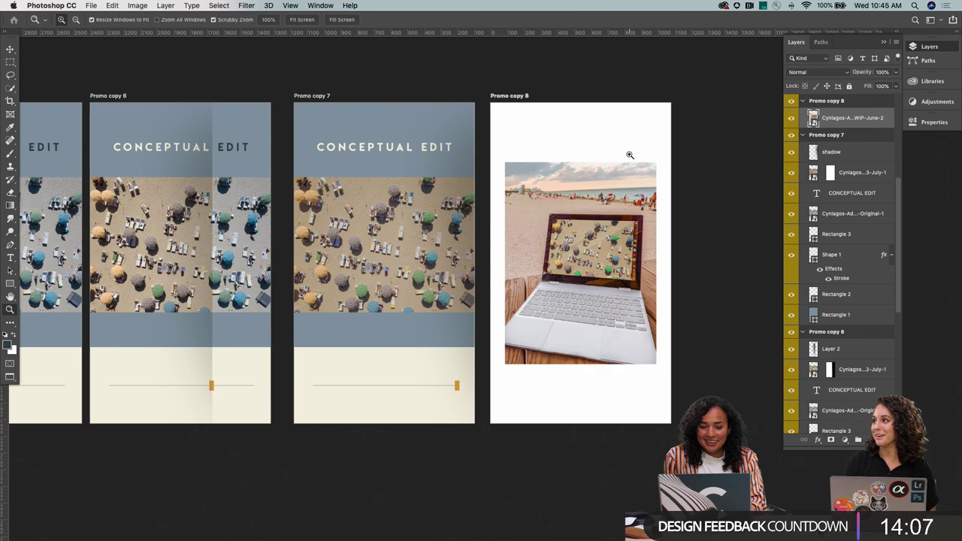
Find the palm leaf layer on the BTS artboard of the reference document and convert it to a Smart Object
key("ctrl+Tab")
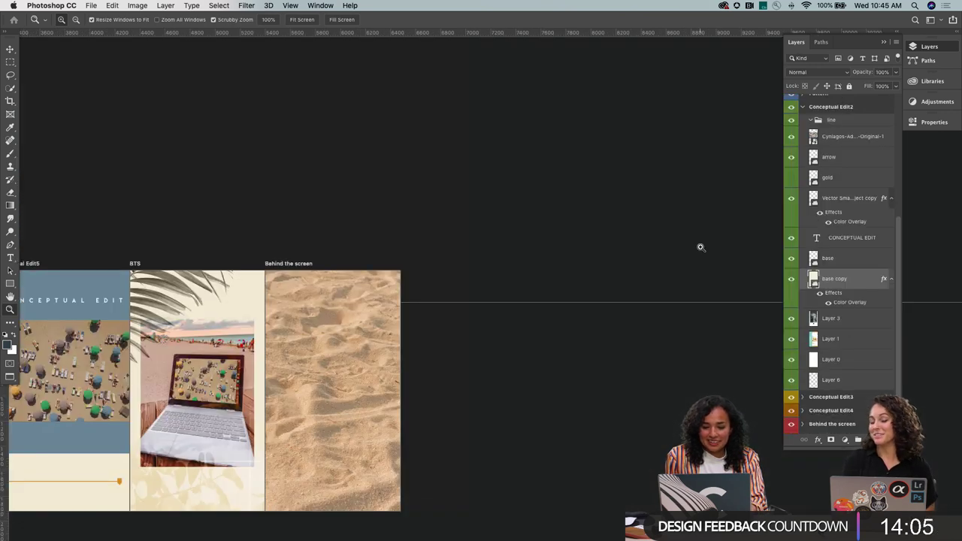
key("v")
right_click(183, 276)
left_click(180, 286)
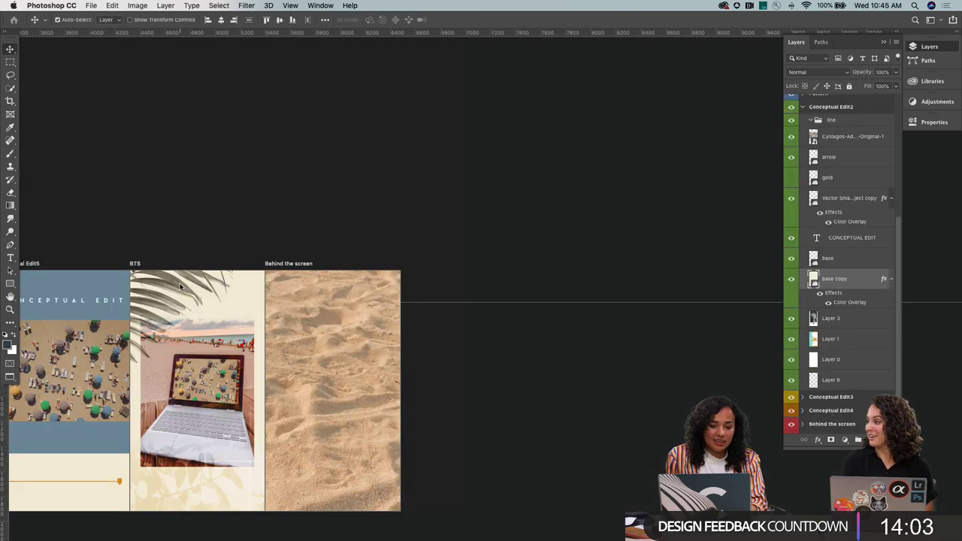
scroll(834, 368, "down", 3)
left_click(791, 328)
left_click(792, 328)
right_click(844, 329)
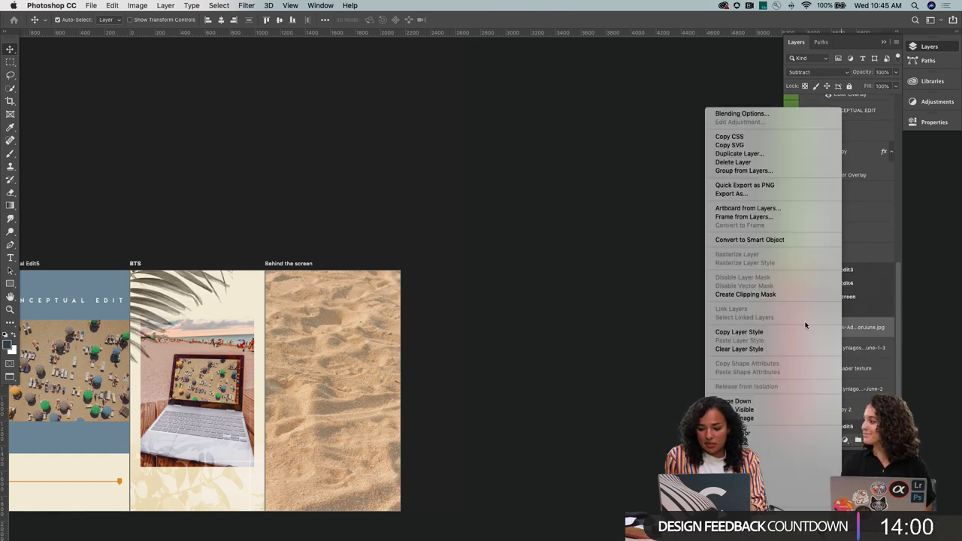
left_click(763, 241)
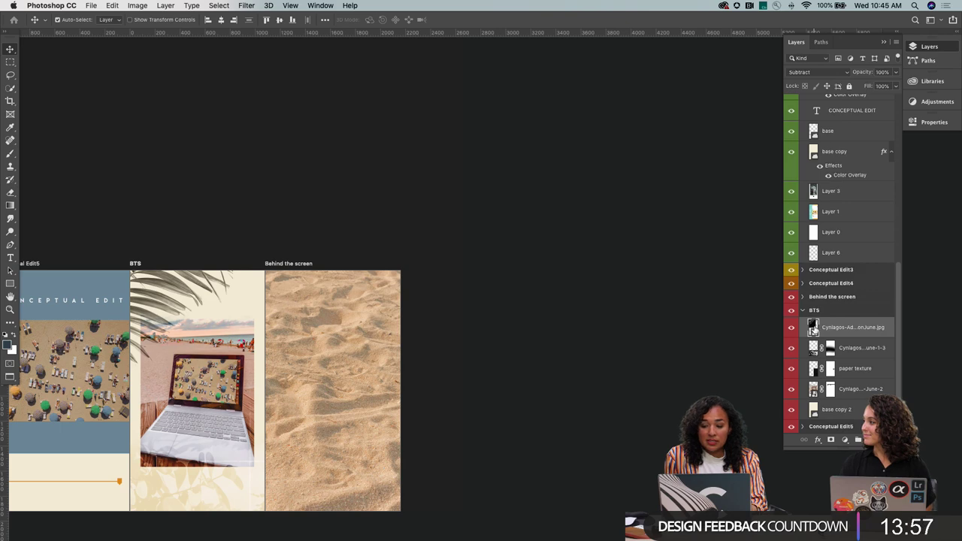
Open the palm leaf Smart Object, save its contents to the Images folder in Large Document Format, and close it
double_click(813, 328)
key("super+shift+s")
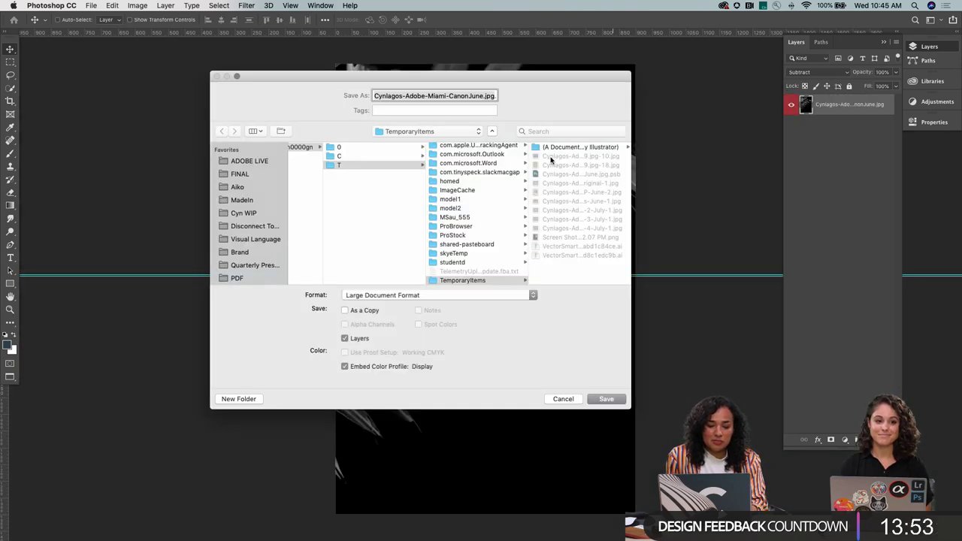
left_click(425, 132)
left_click(449, 237)
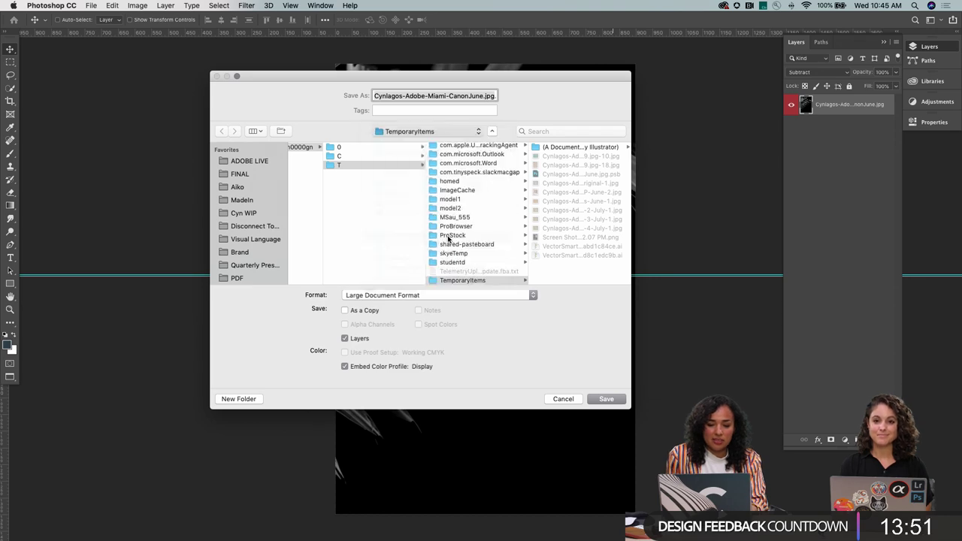
key("Escape")
key("super+w")
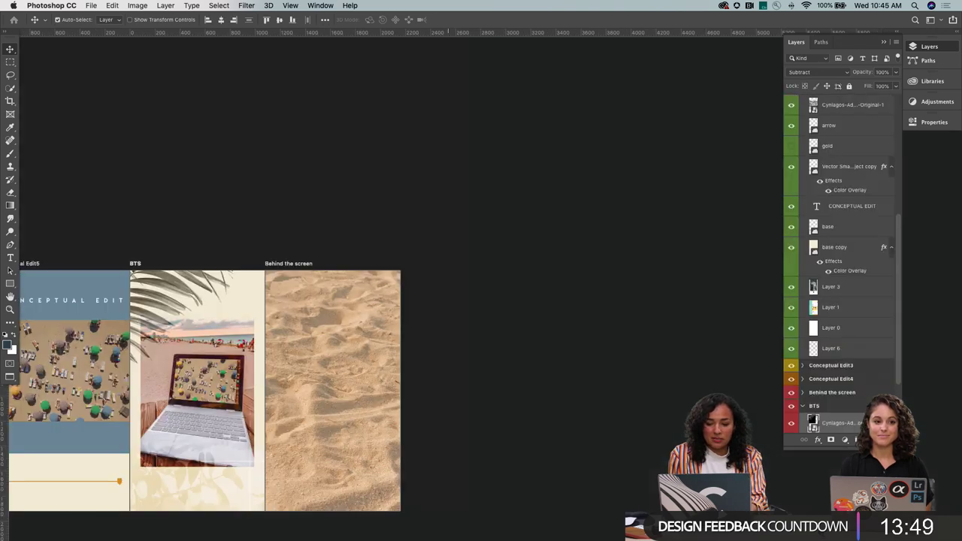
Return to the ADayOff document, look through the ADOBE LIVE Images folder in Finder for the saved palm leaf file, and switch back to Photoshop
key("ctrl+Tab")
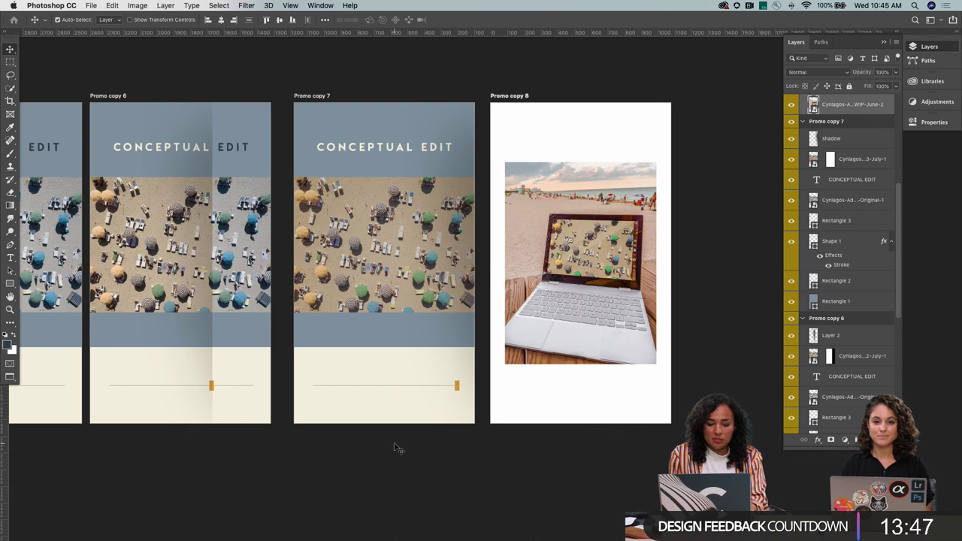
scroll(624, 223, "right", 5)
scroll(624, 223, "up", 1)
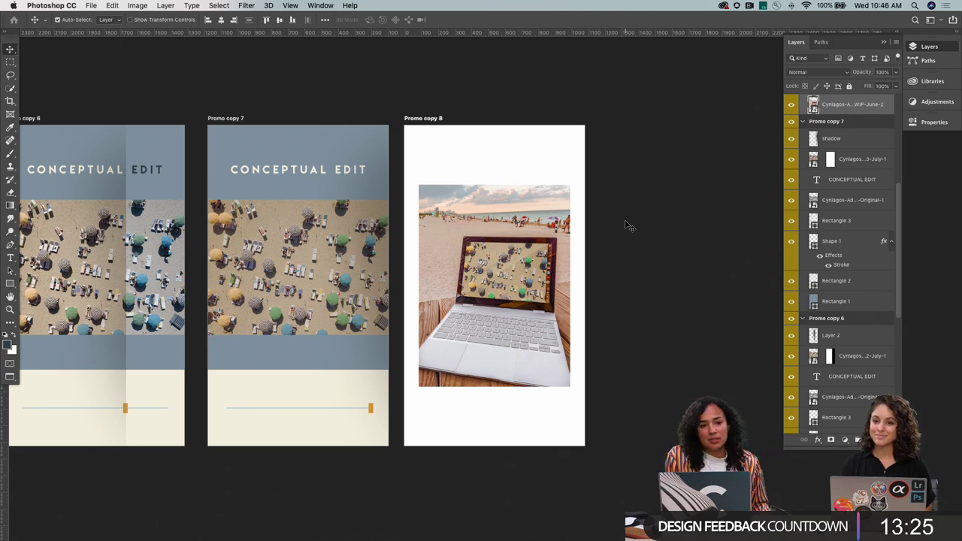
key("super+Tab")
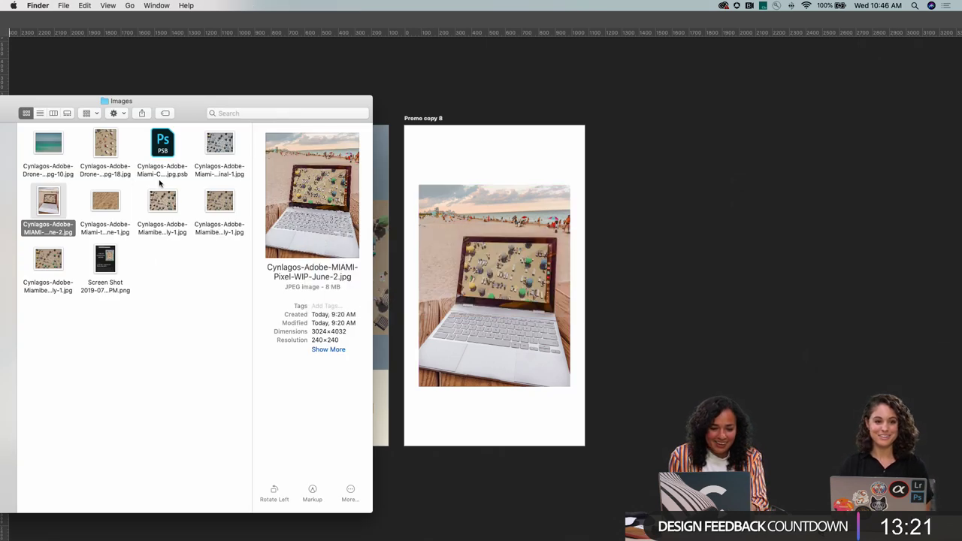
left_click_drag(140, 108, 222, 115)
left_click(299, 307)
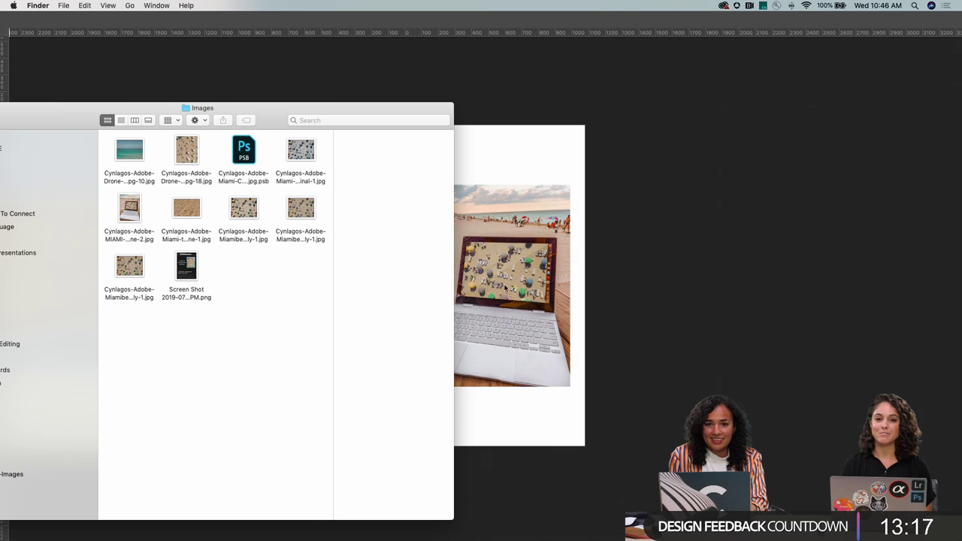
left_click(521, 260)
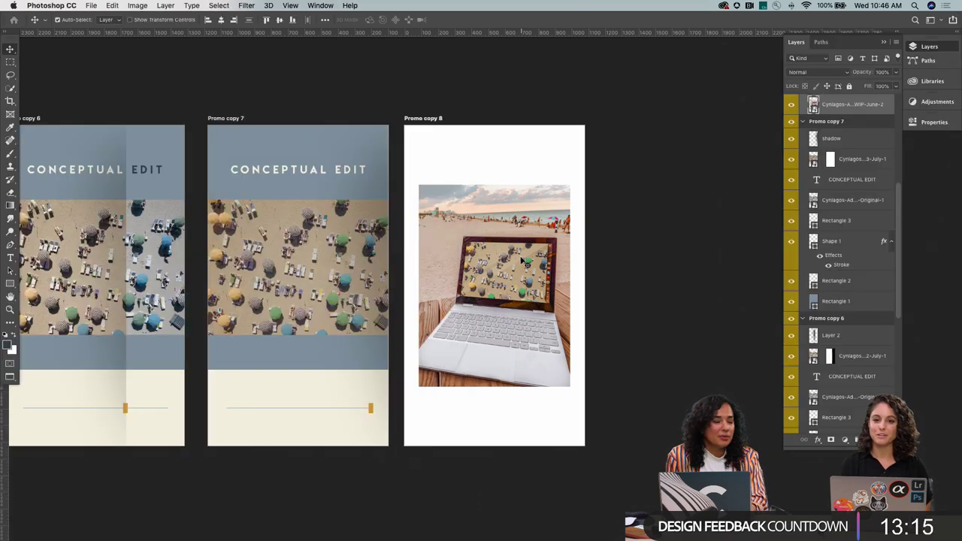
key("super+Tab")
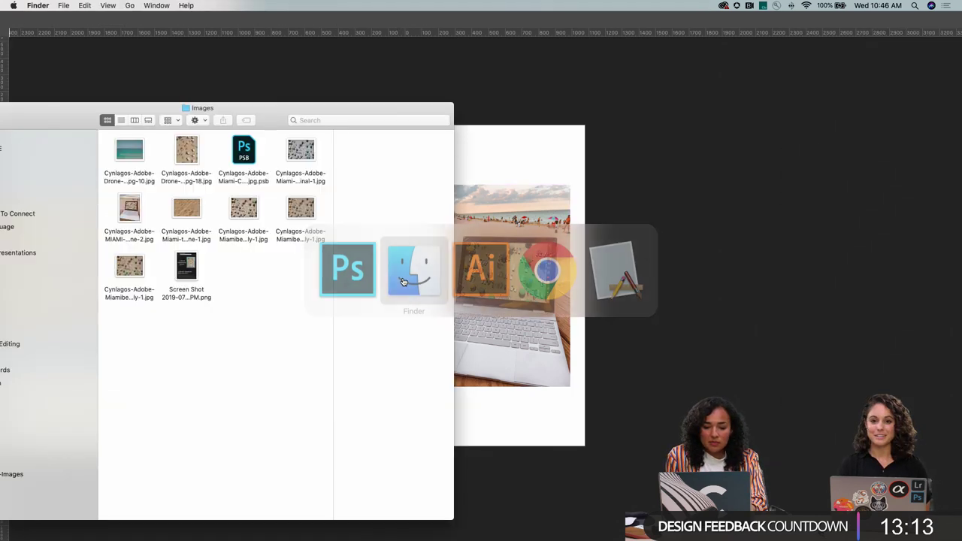
left_click_drag(305, 111, 441, 118)
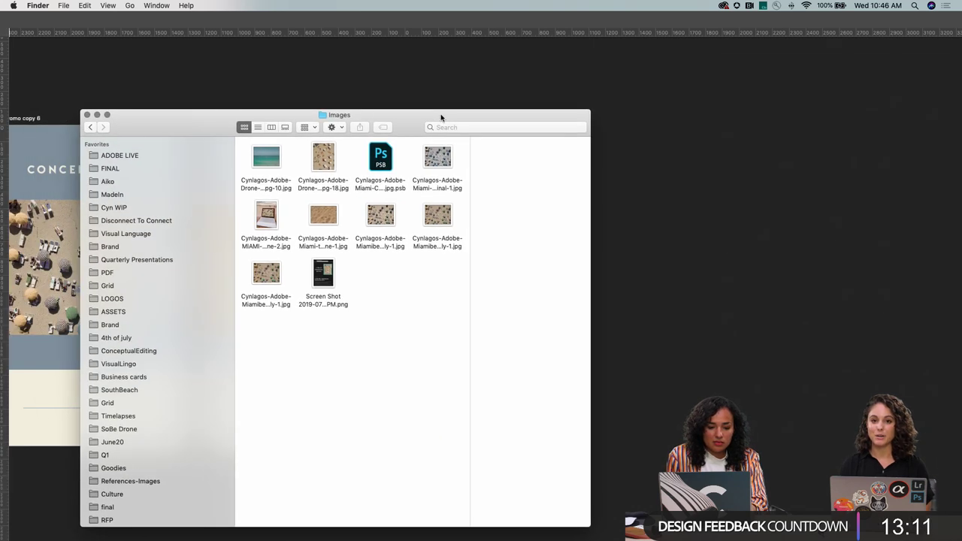
left_click(129, 156)
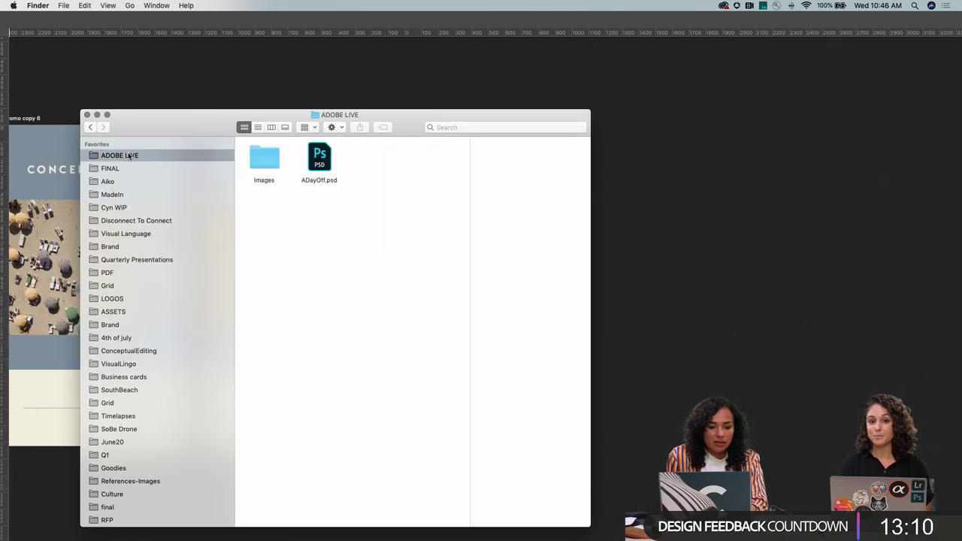
double_click(270, 164)
left_click(671, 299)
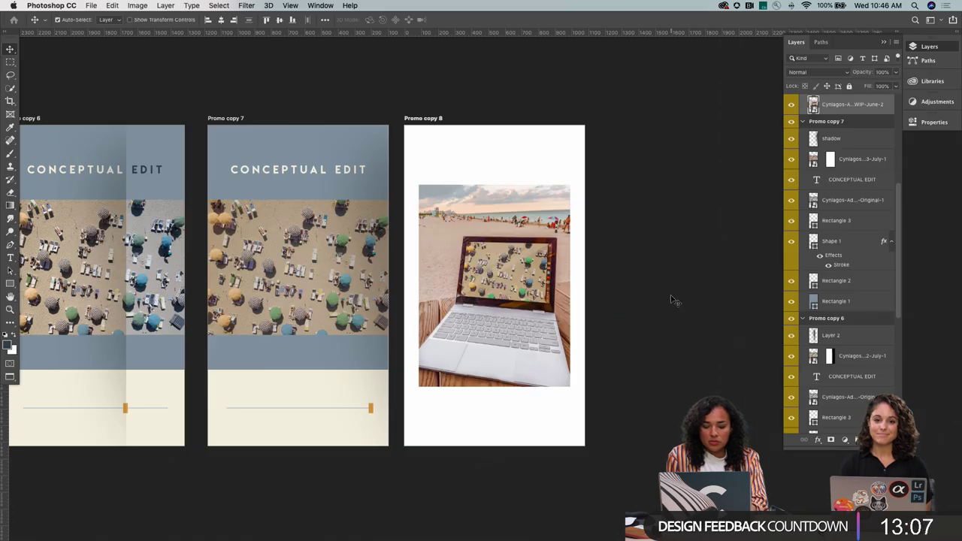
Undock the palm leaf document into a floating window and place it beside the Promo copy 8 artboard, keeping both in view
key("ctrl+Tab")
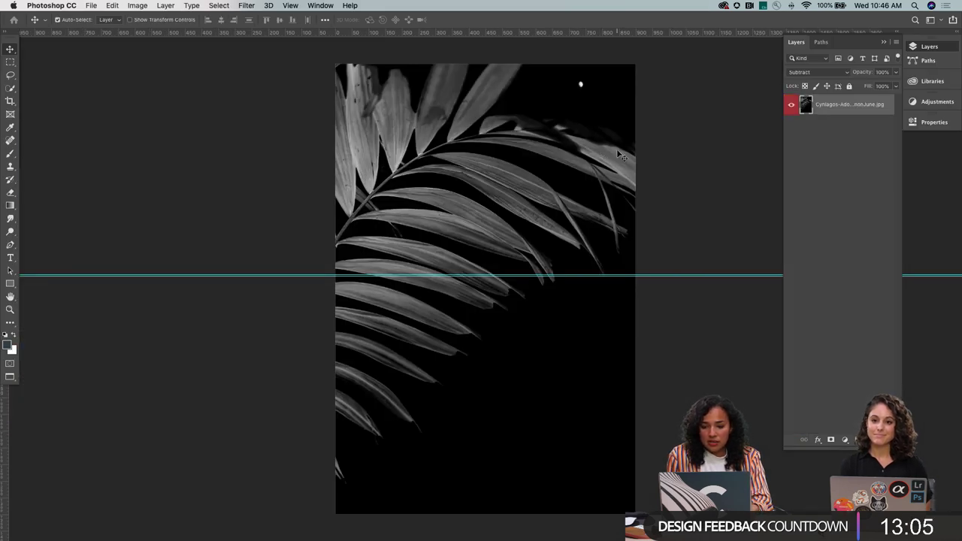
key("f")
key("f")
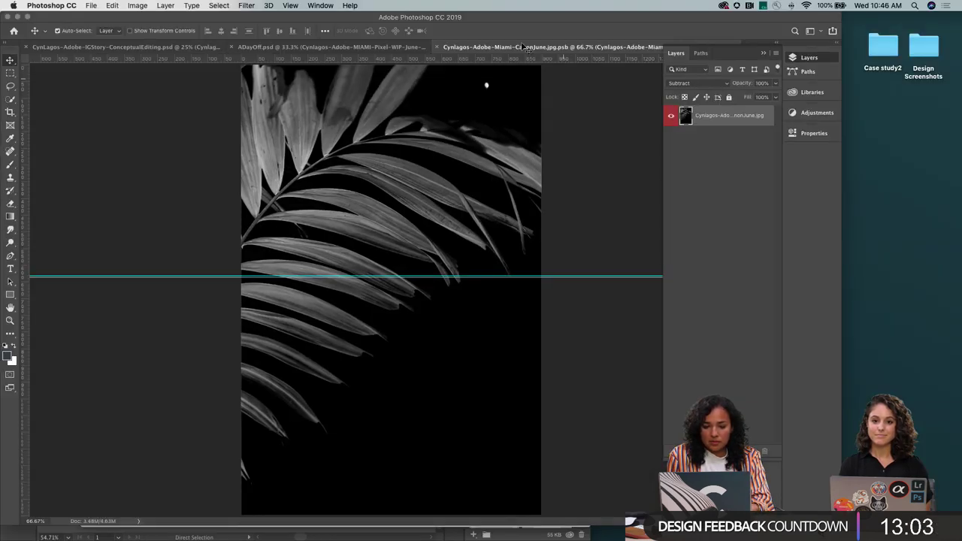
left_click_drag(493, 47, 613, 129)
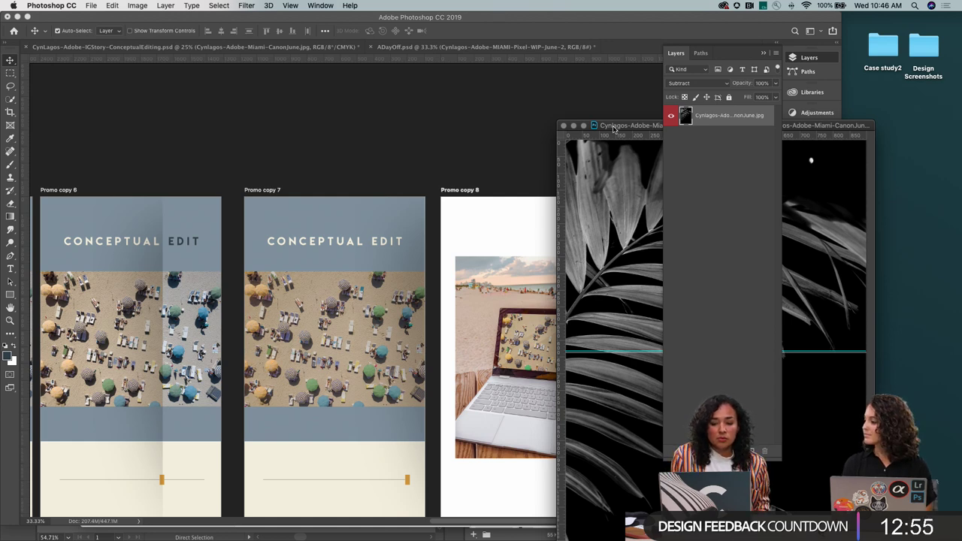
left_click_drag(614, 128, 611, 90)
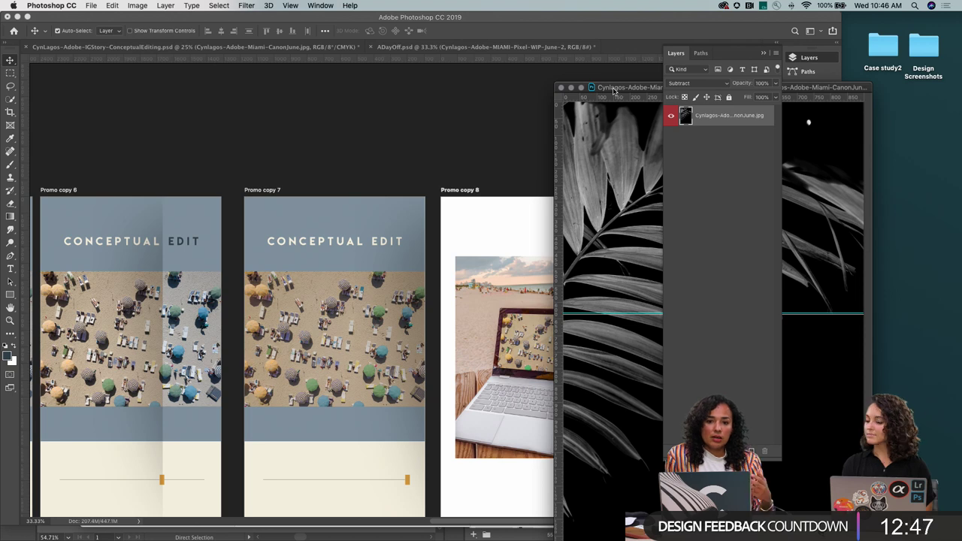
mouse_move(612, 88)
left_mouse_down()
mouse_move(640, 72)
mouse_move(605, 78)
left_mouse_up()
scroll(356, 252, "right", 5)
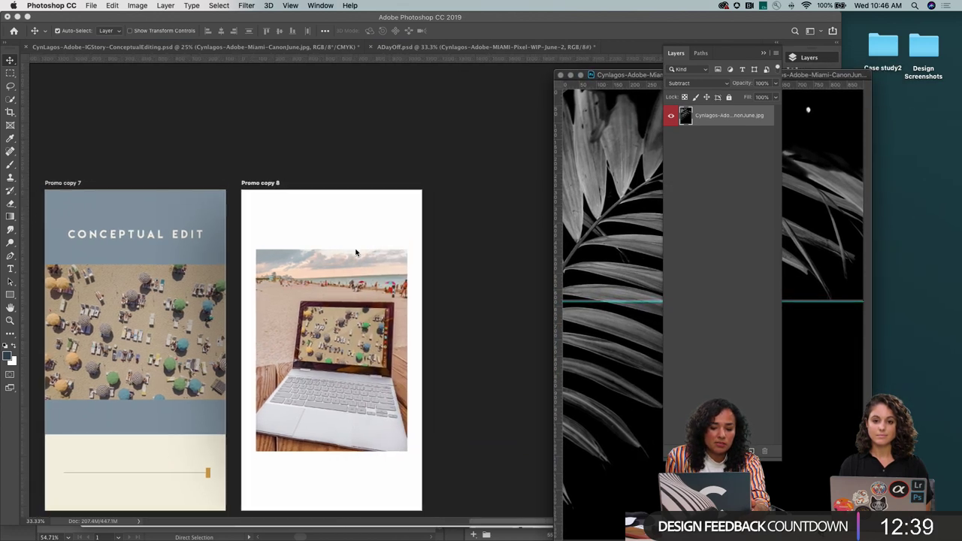
scroll(356, 252, "down", 2)
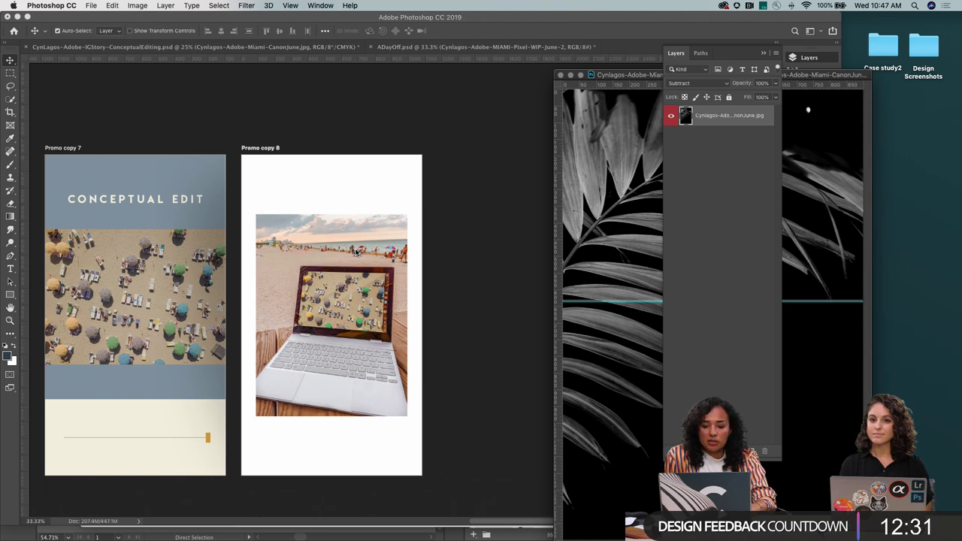
left_click_drag(630, 76, 592, 70)
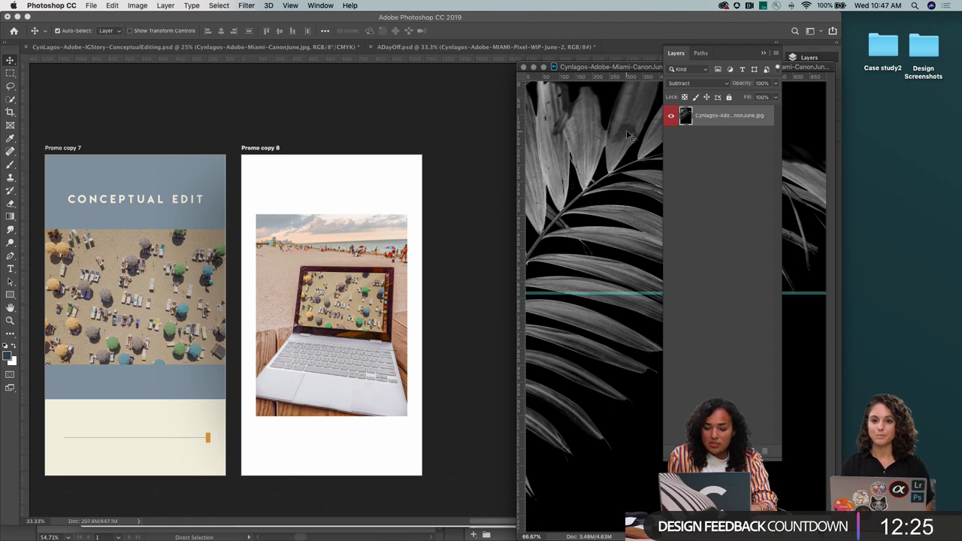
left_click_drag(607, 69, 540, 76)
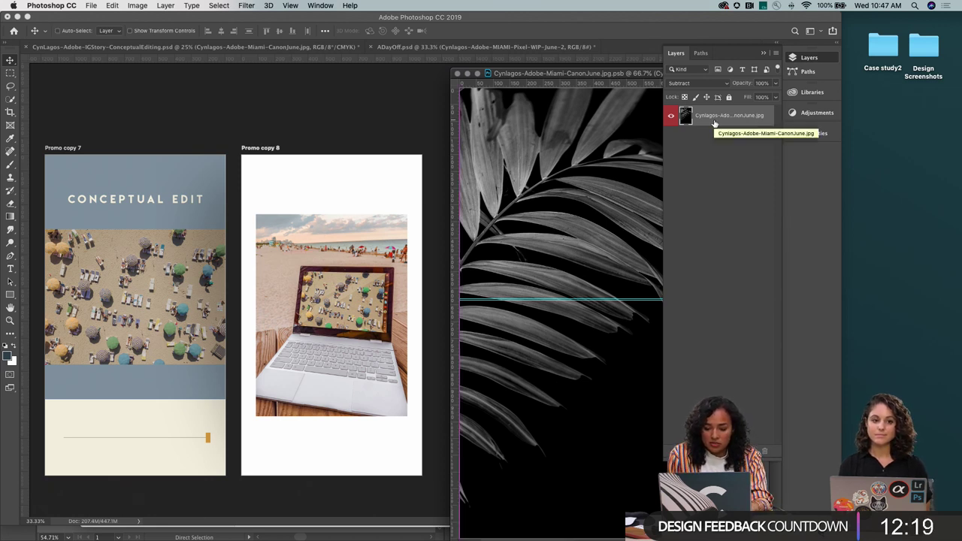
Copy the palm leaf layer into Promo copy 8 and position it over the artboard's upper-left corner, overlapping the laptop photo
key("super+i")
key("super+z")
key("super")
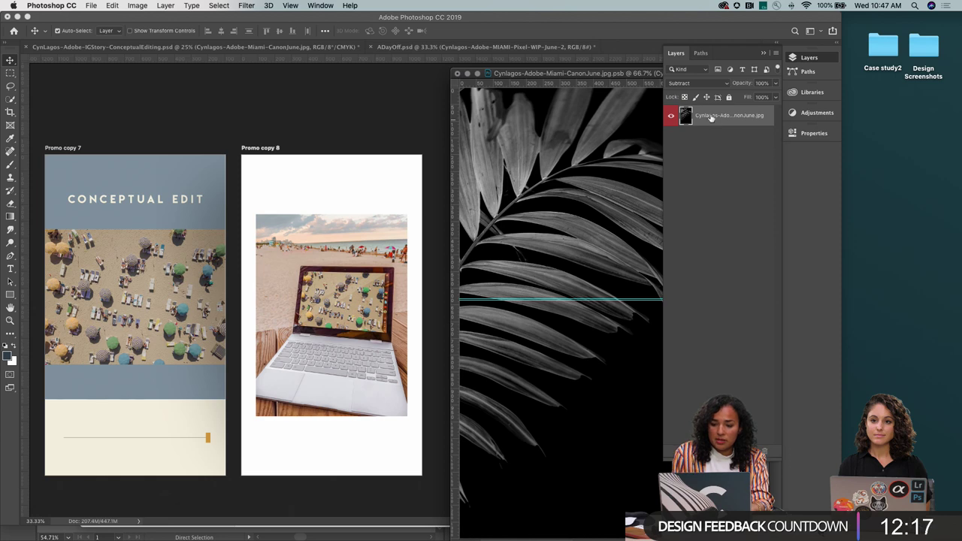
left_click_drag(571, 167, 379, 212)
left_click_drag(320, 215, 317, 185)
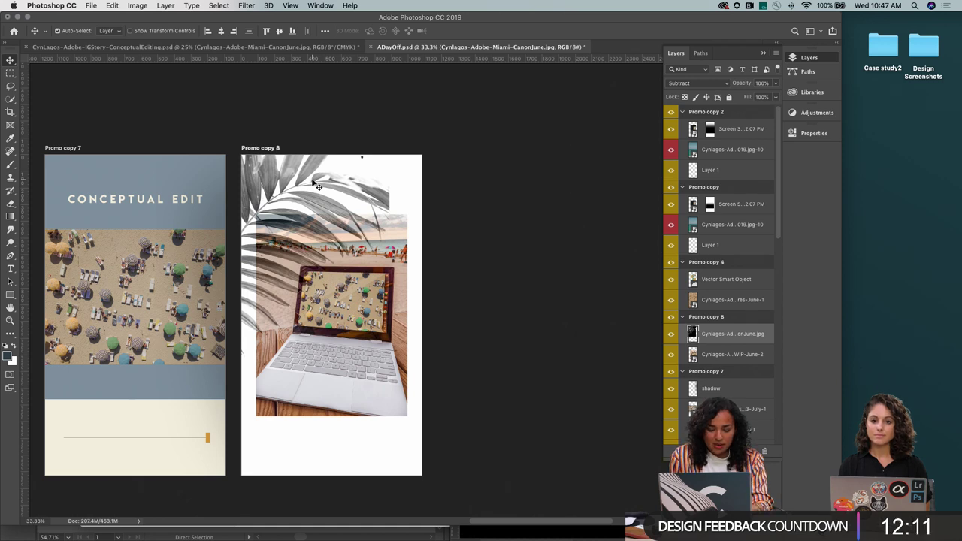
mouse_move(330, 186)
left_mouse_down()
mouse_move(331, 167)
mouse_move(331, 177)
left_mouse_up()
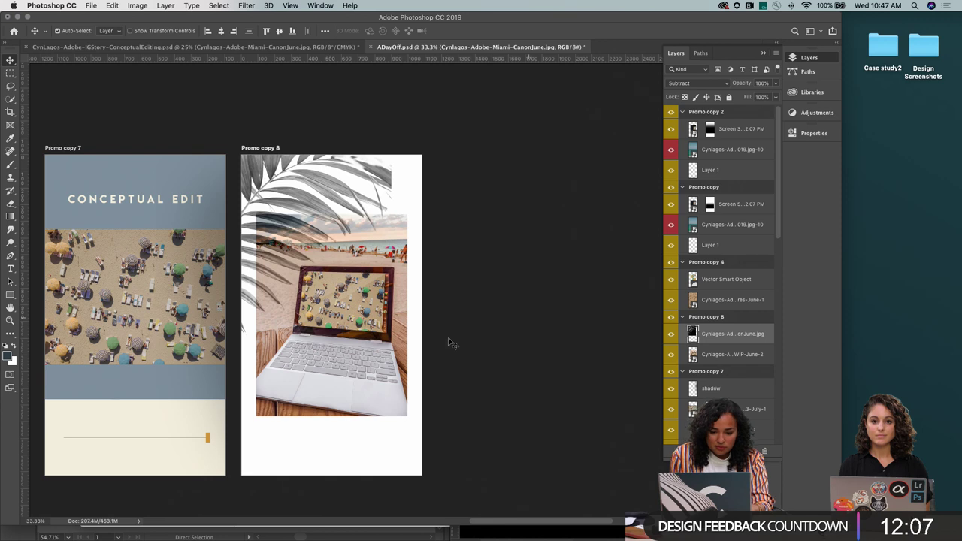
Preview alternative blend modes on the palm leaf layer, keeping Subtract
key("z")
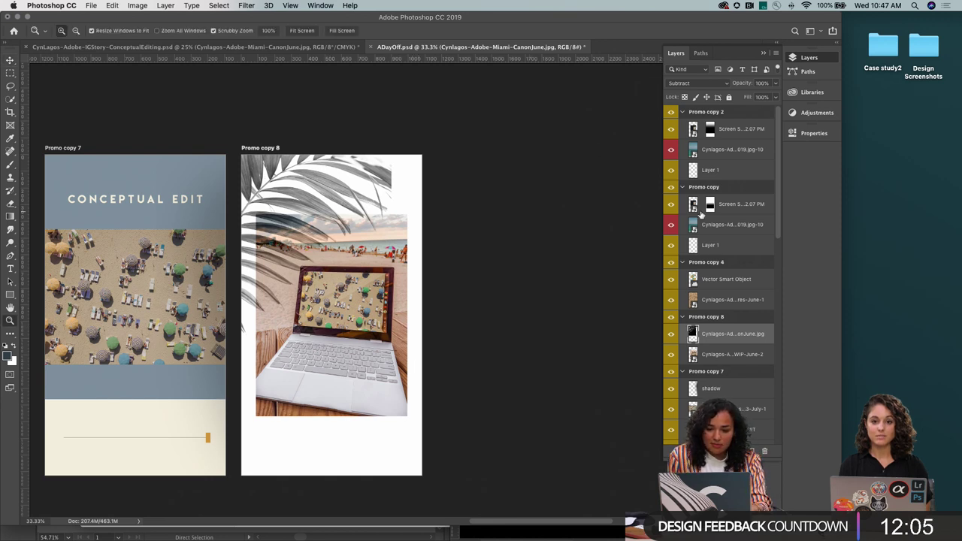
left_click(703, 83)
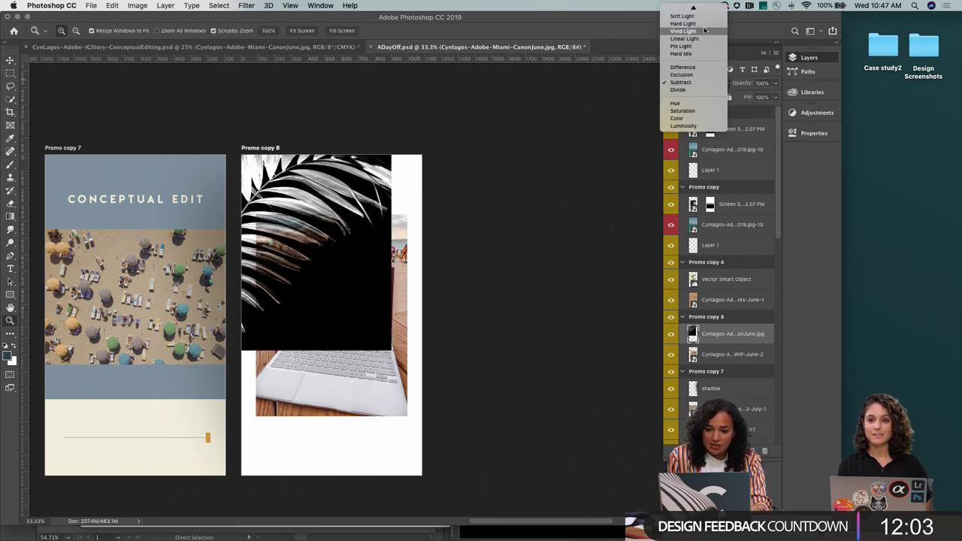
left_click(699, 84)
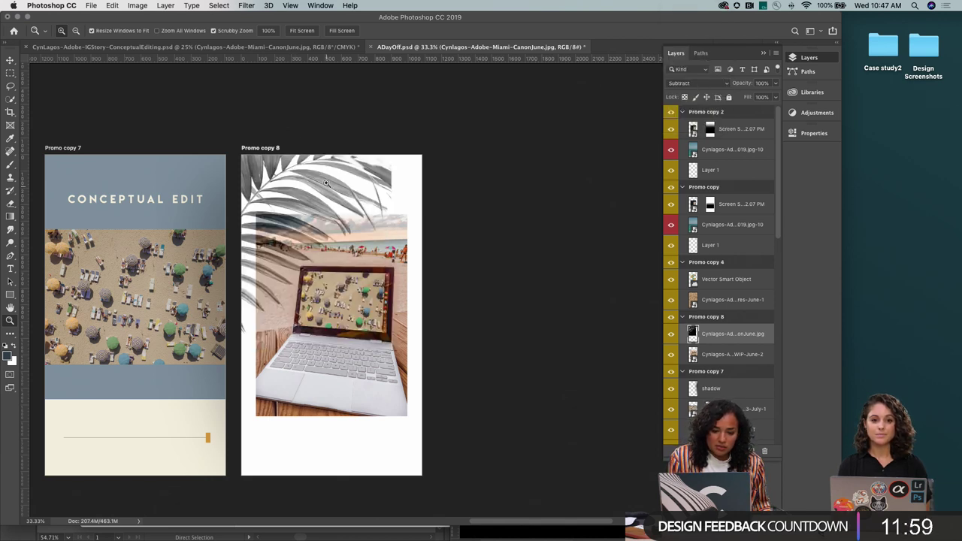
Add a layer mask to the palm leaf layer and fade its hard right edge with a large soft black brush
scroll(325, 175, "up", 1)
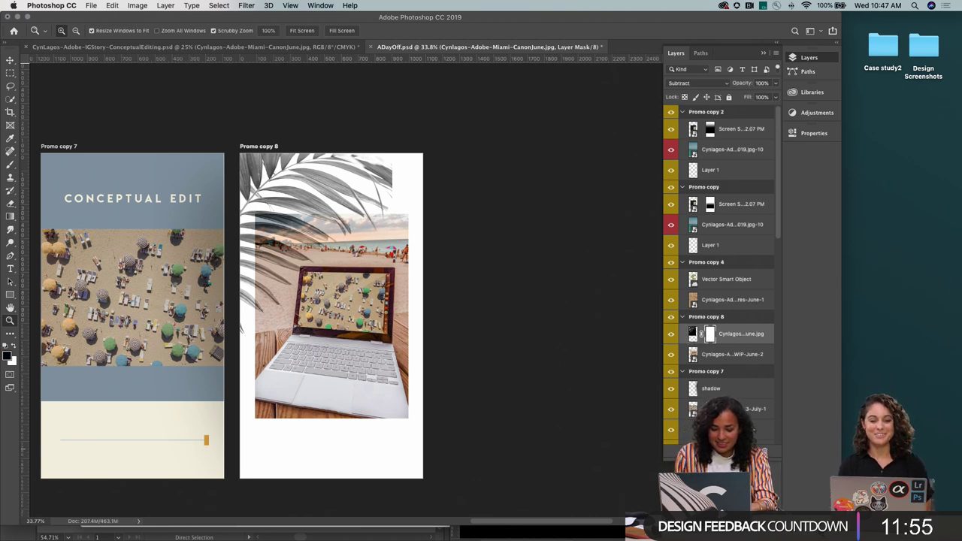
key("b")
left_click_drag(338, 241, 366, 172)
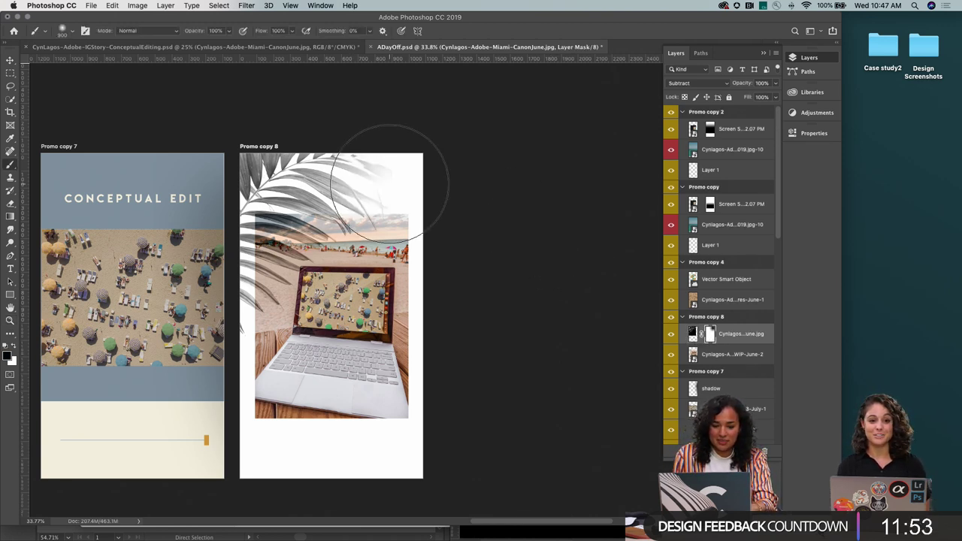
key("super+z")
left_click_drag(410, 151, 421, 162)
key("v")
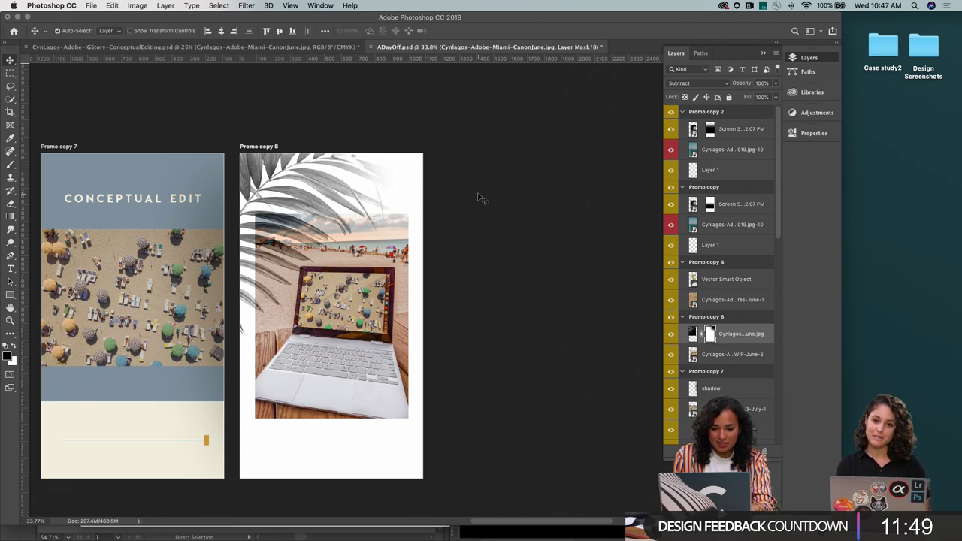
Move the masked palm leaf slightly higher on the Promo copy 8 artboard
right_click(374, 321)
left_click(365, 308)
left_click_drag(364, 308, 370, 297)
key("super+z")
mouse_move(364, 212)
left_mouse_down()
mouse_move(376, 172)
mouse_move(365, 193)
left_mouse_up()
Select the laptop photo layer on Promo copy 8 and shift the photo slightly down
right_click(385, 338)
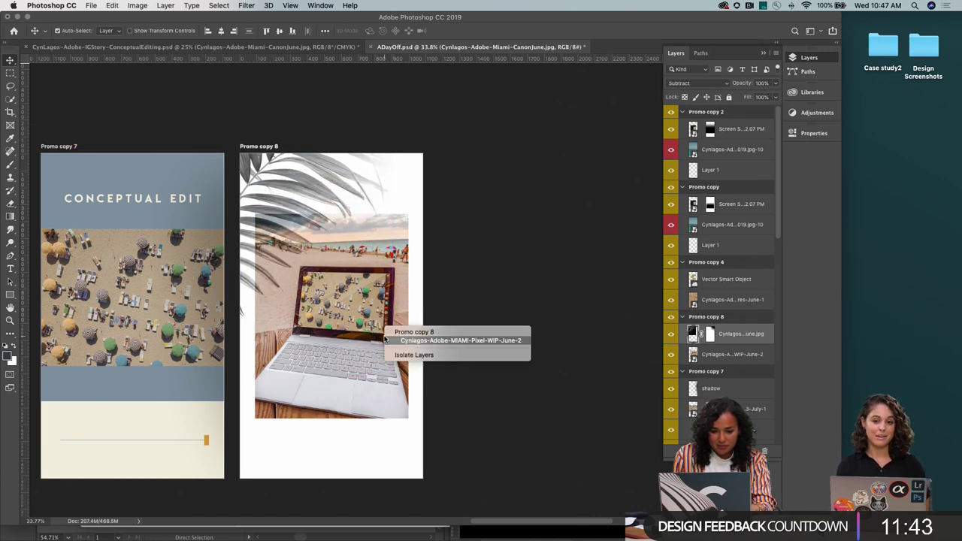
left_click(372, 332)
right_click(381, 336)
left_click(403, 340)
mouse_move(368, 338)
left_mouse_down()
mouse_move(368, 363)
mouse_move(369, 354)
left_mouse_up()
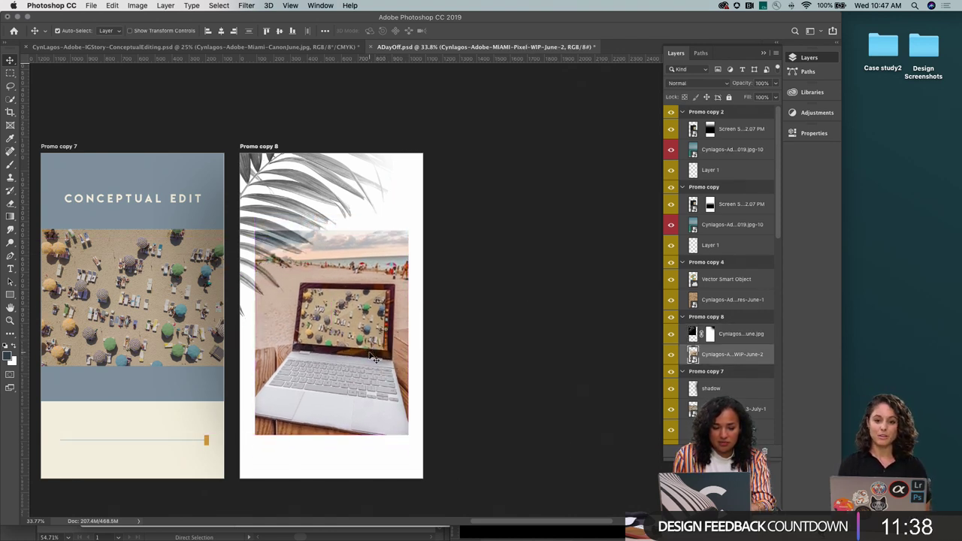
Zoom out to 25% and review the artboard row from Promo to Promo copy 8 for visual consistency
key("z")
left_click(342, 305, "alt")
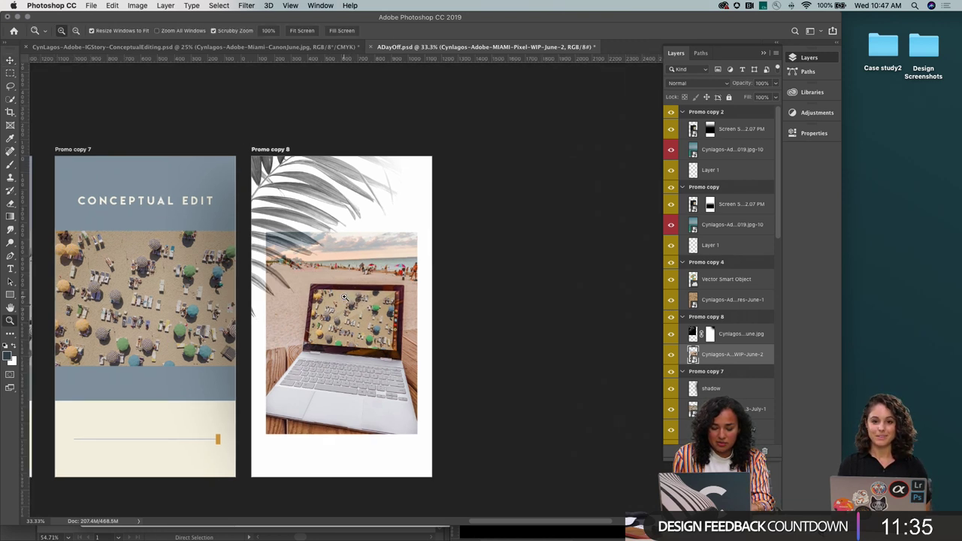
scroll(343, 300, "left", 5)
scroll(343, 297, "right", 1)
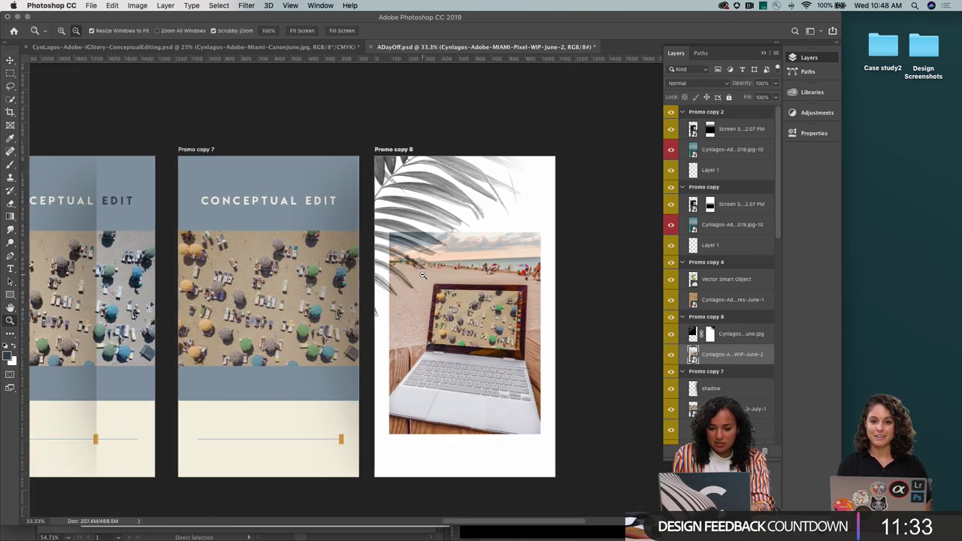
left_click(423, 276, "alt")
key("v")
scroll(478, 230, "left", 2)
scroll(475, 227, "down", 3)
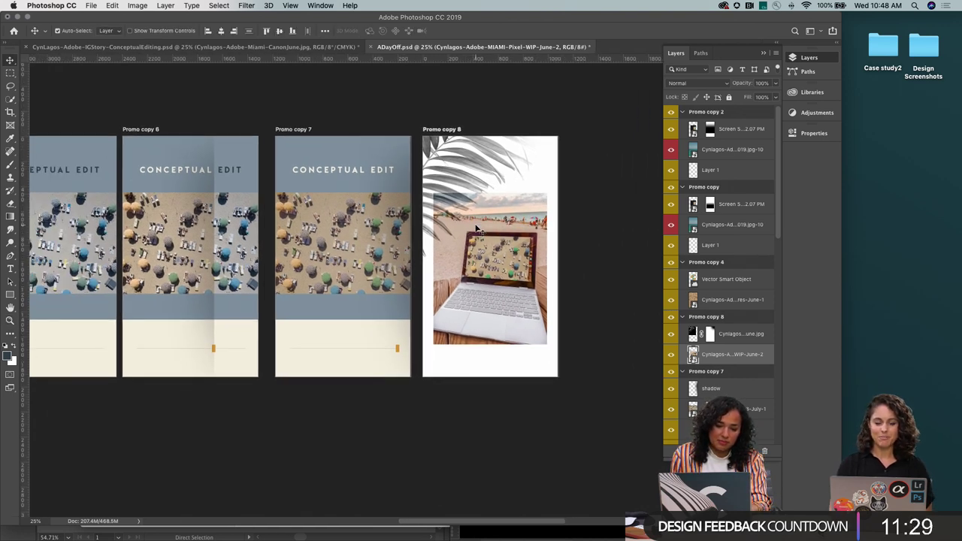
scroll(475, 228, "left", 13)
scroll(475, 228, "up", 2)
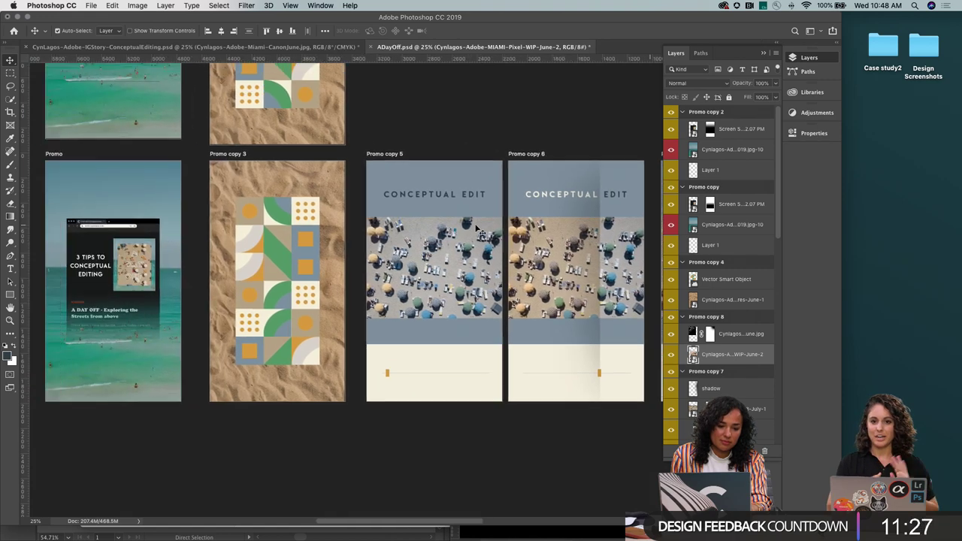
scroll(476, 227, "right", 10)
scroll(475, 229, "right", 4)
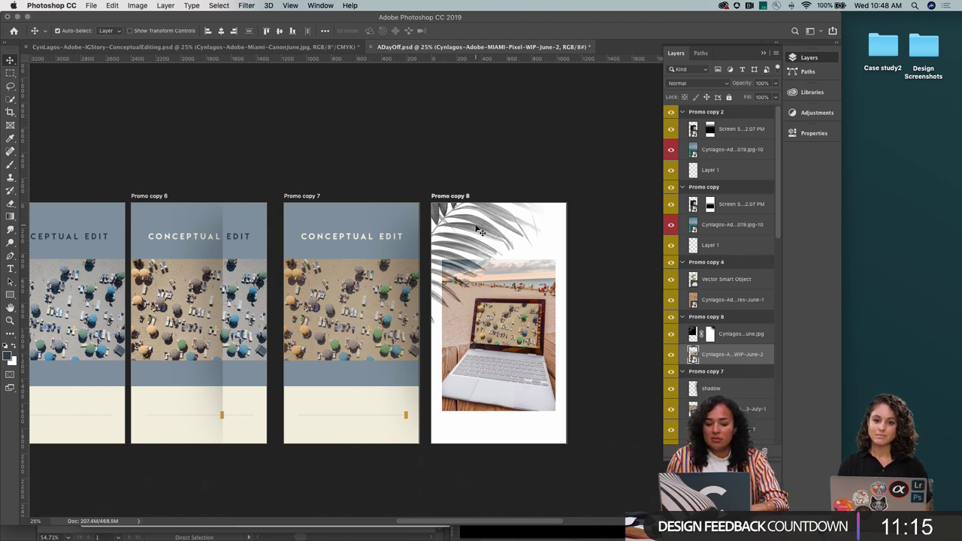
key("z")
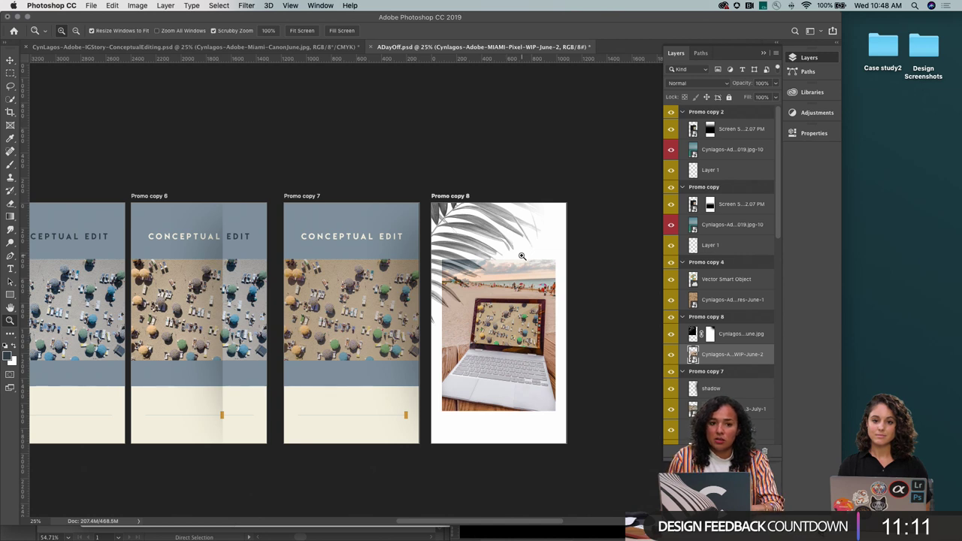
scroll(475, 279, "left", 5)
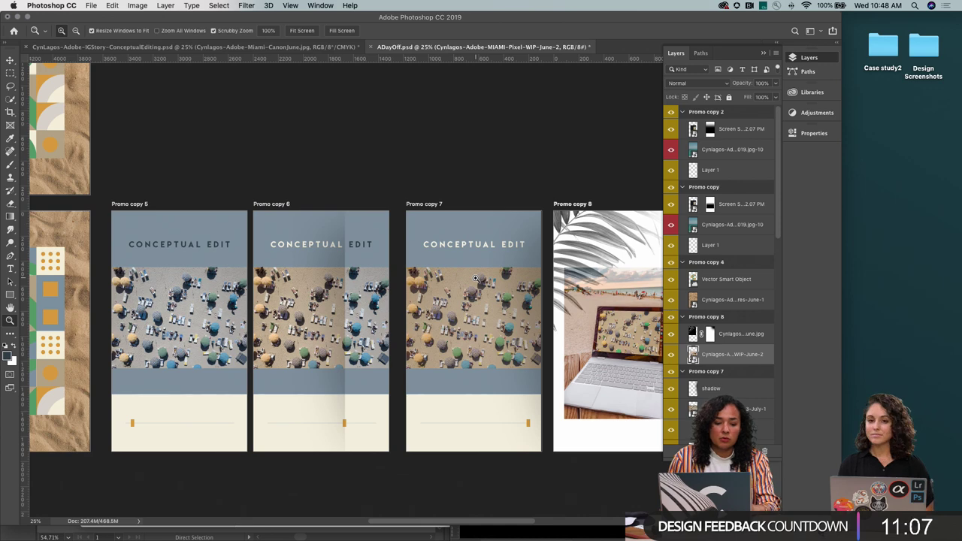
Select the Promo copy 8 artboard and save ADayOff.psd
scroll(475, 279, "left", 8)
scroll(524, 207, "right", 12)
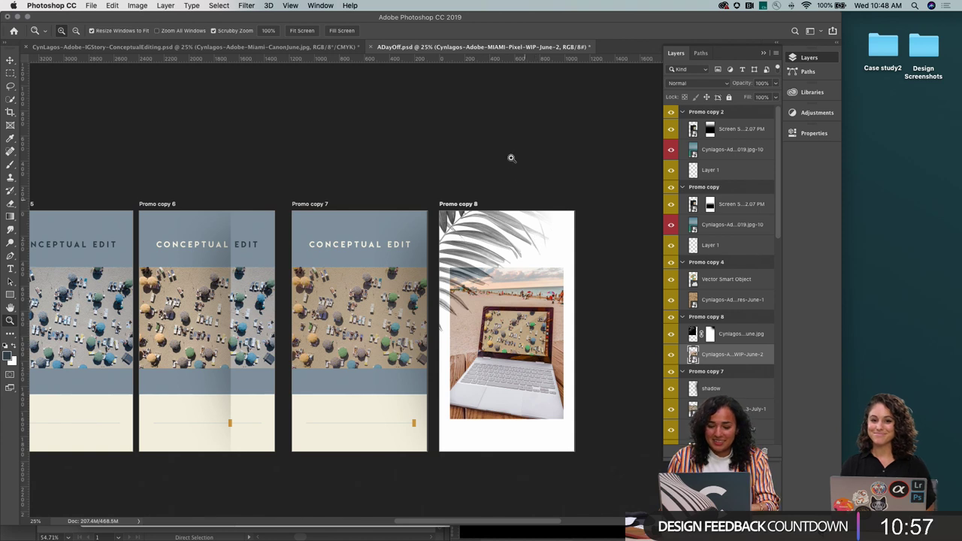
key("v")
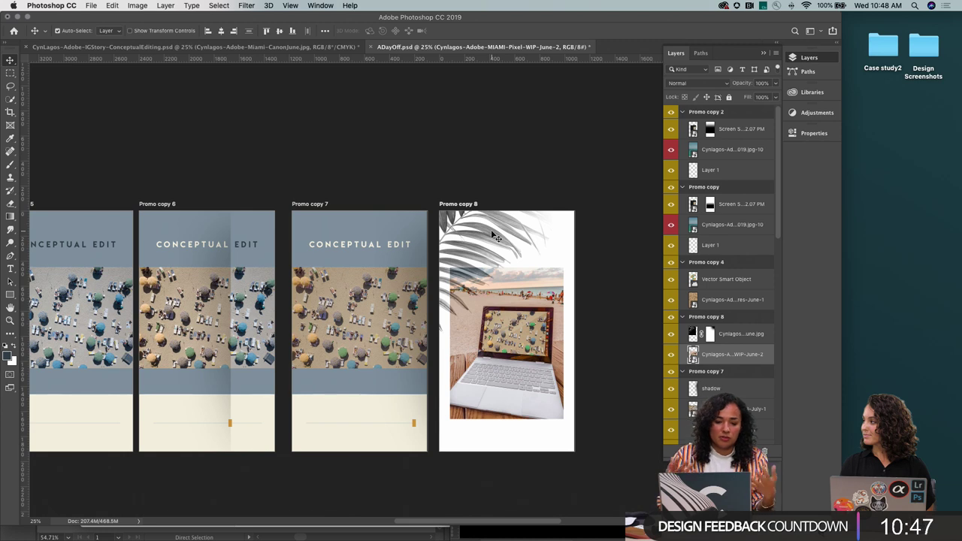
key("z")
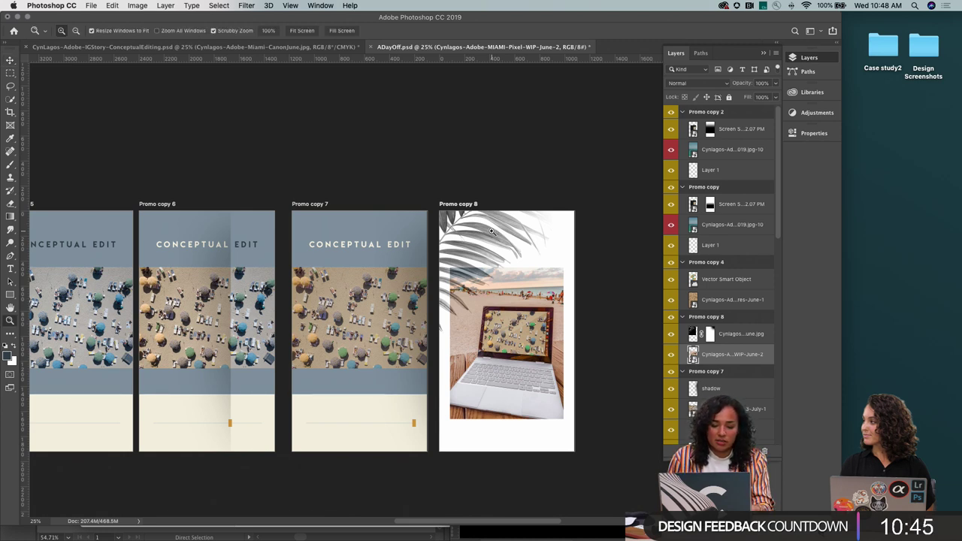
key("v")
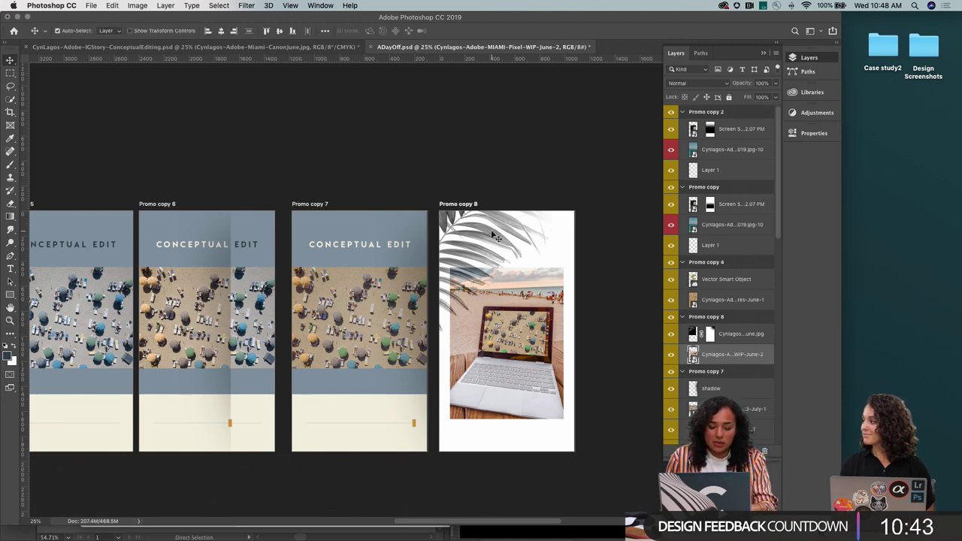
scroll(523, 248, "down", 3)
scroll(522, 248, "right", 5)
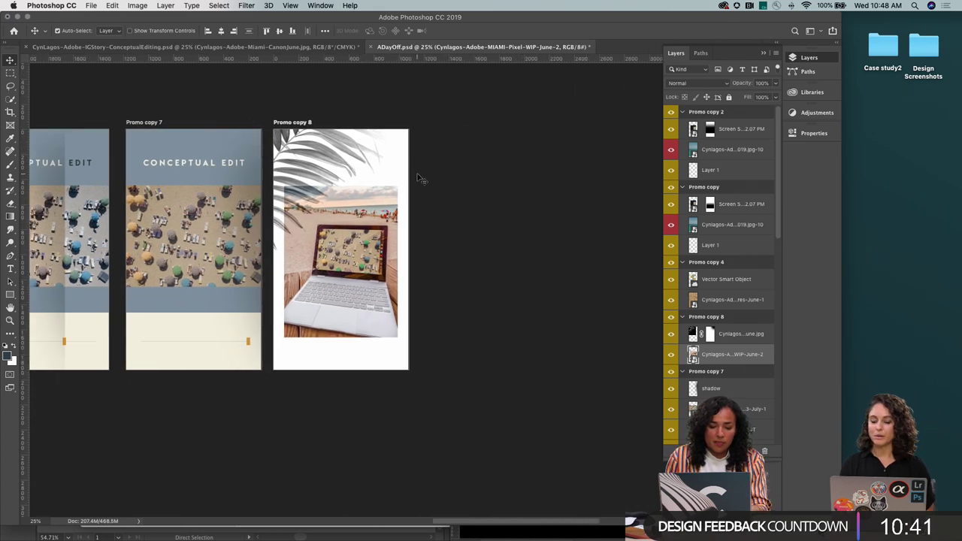
left_click(408, 137)
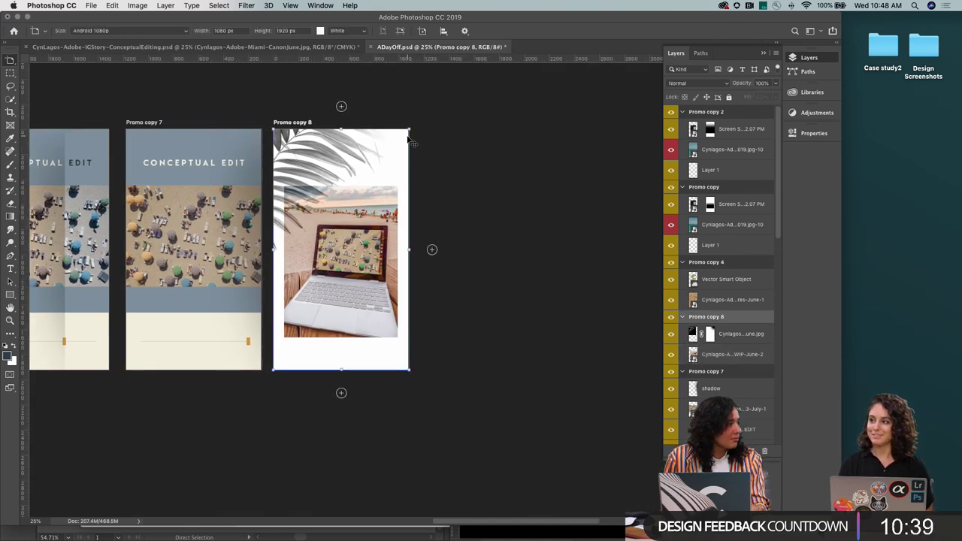
key("super+s")
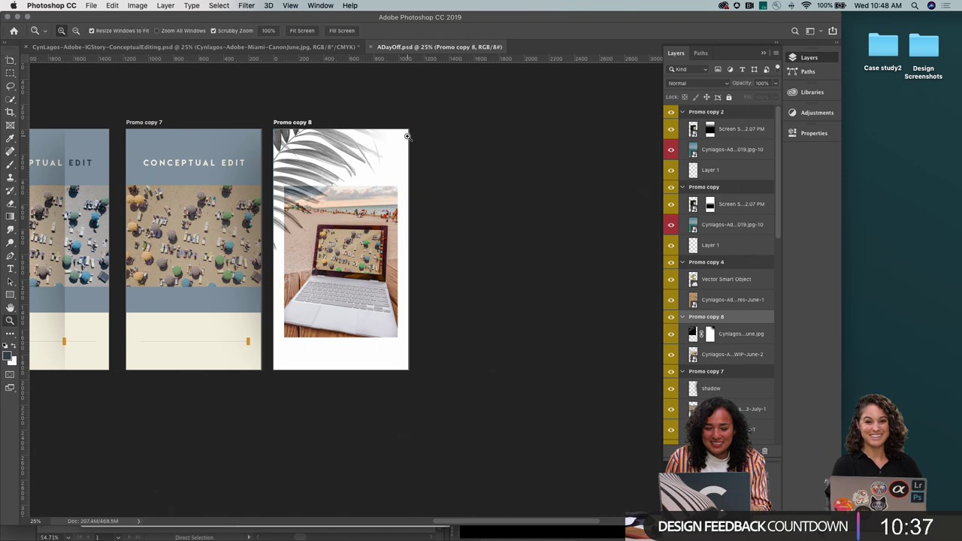
Select the palm leaf layer on Promo copy 8 and switch to the CynLagos-Adobe-IGStory-ConceptualEditing.psd reference document
scroll(451, 218, "left", 5)
right_click(449, 218)
left_click(455, 224)
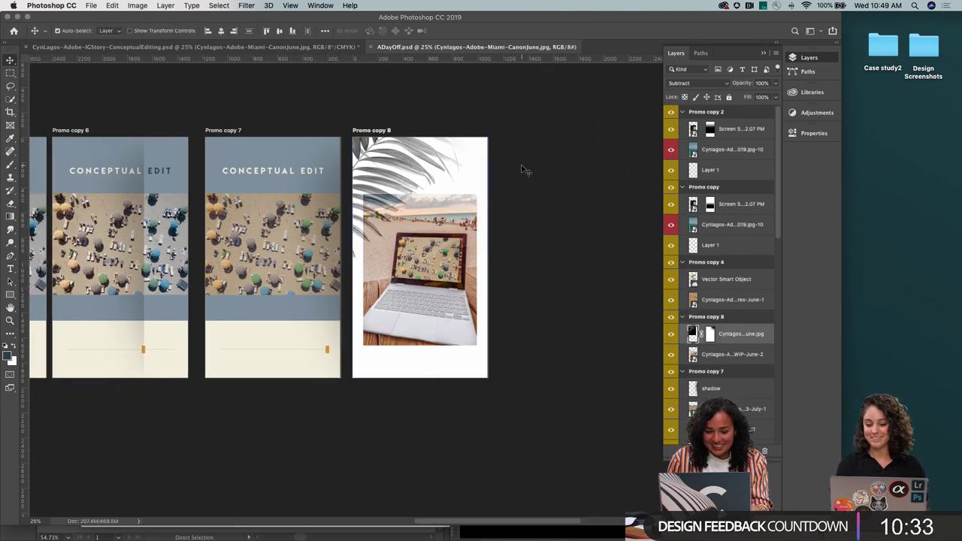
key("ctrl+Tab")
key("ctrl+Tab")
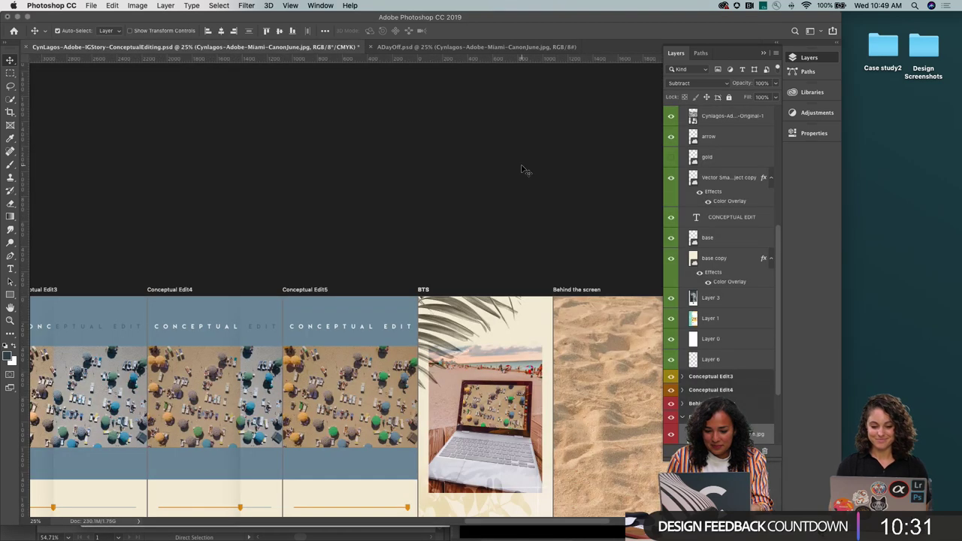
Open the contents of the palm leaf smart object on the BTS artboard and return to the reference document
scroll(511, 354, "down", 5)
right_click(481, 384)
left_click(483, 385)
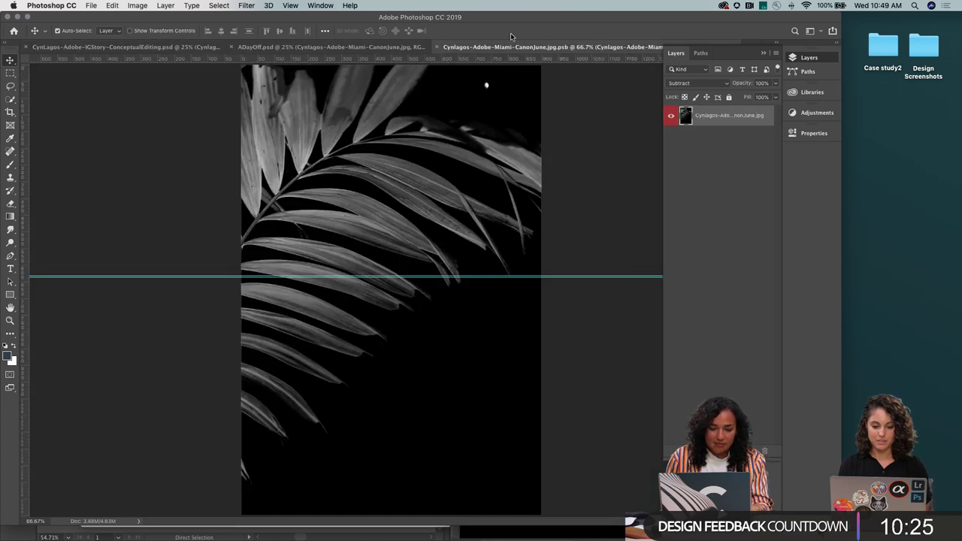
left_click(435, 48)
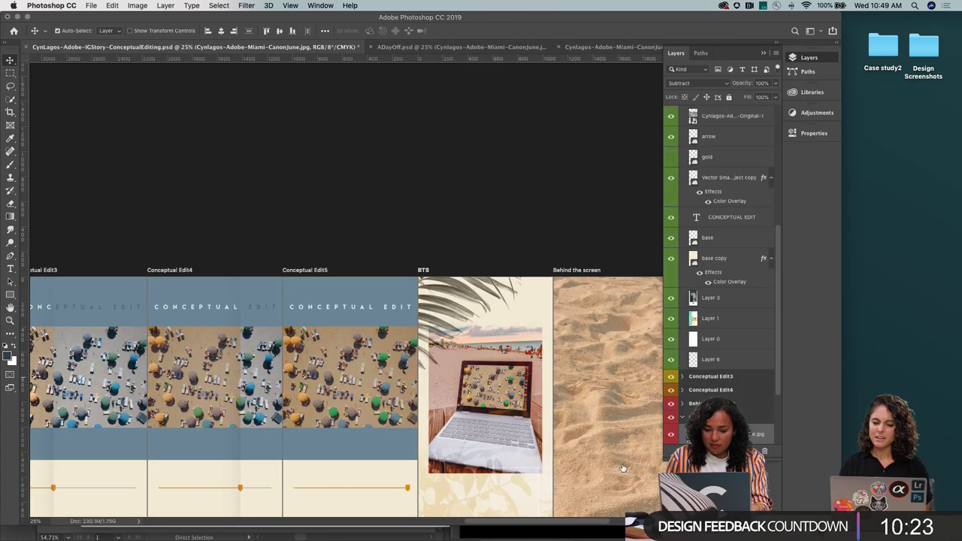
Convert the masked plant texture layer on the BTS artboard to a smart object and open its contents
right_click(529, 487)
left_click(541, 489)
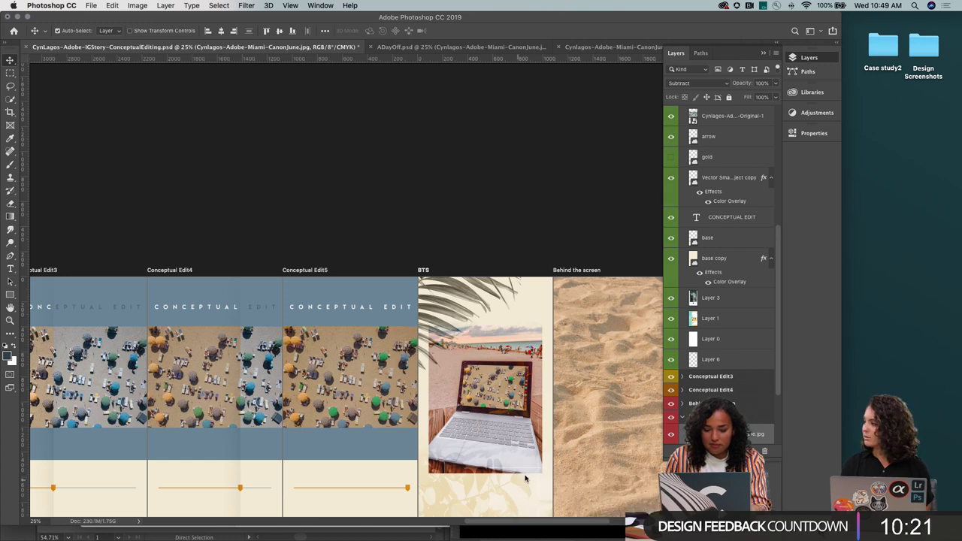
right_click(695, 393)
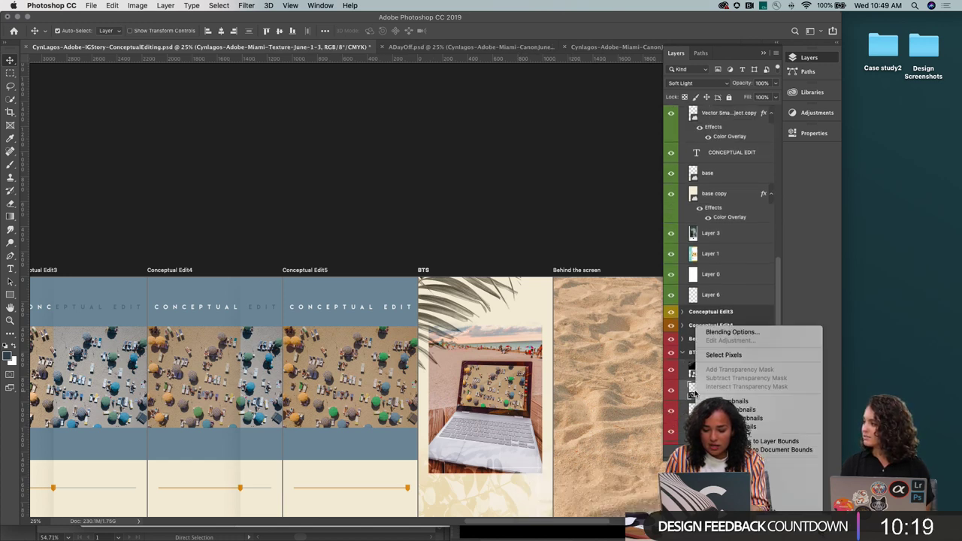
left_click(681, 384)
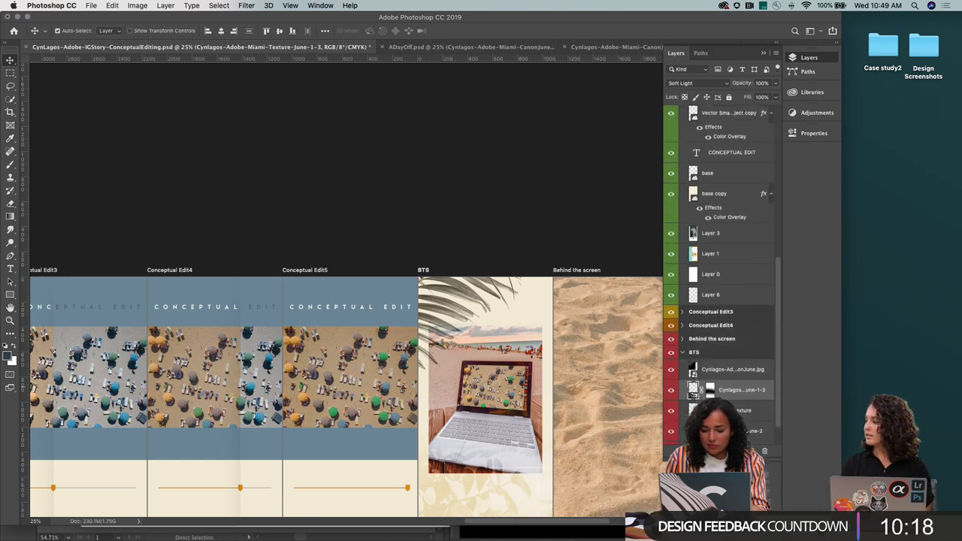
right_click(734, 391)
left_click(756, 242)
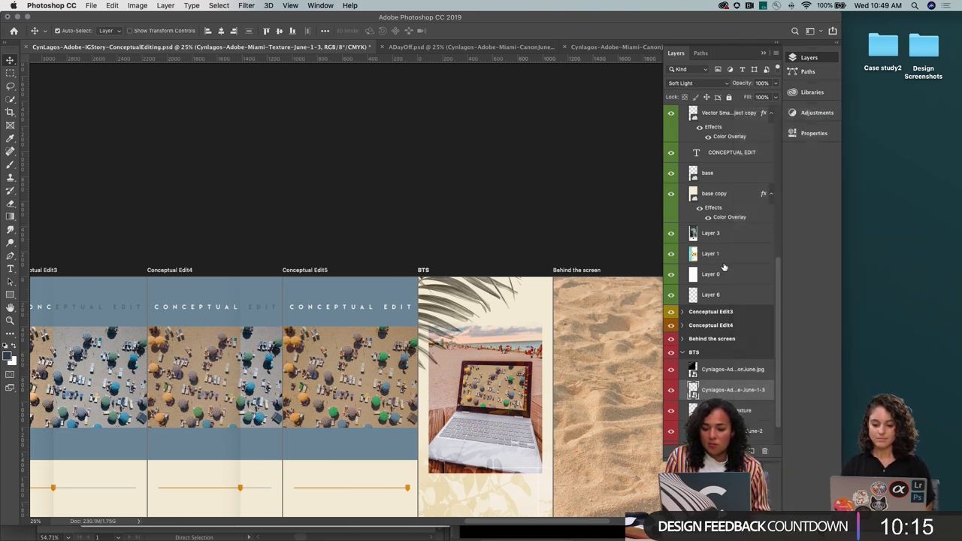
double_click(693, 391)
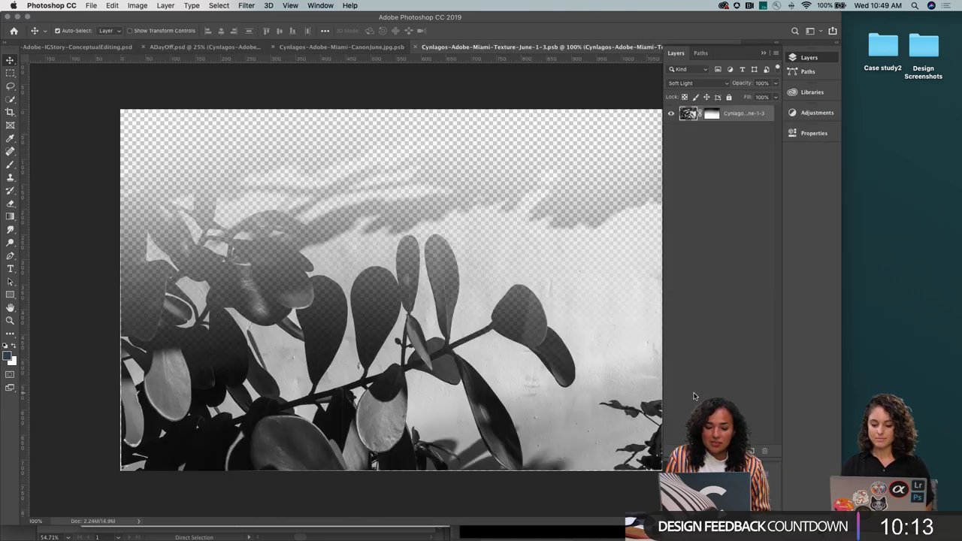
Float the plant texture document in its own window and bring up Promo copy 8 in ADayOff.psd at 50%
left_click_drag(456, 46, 482, 108)
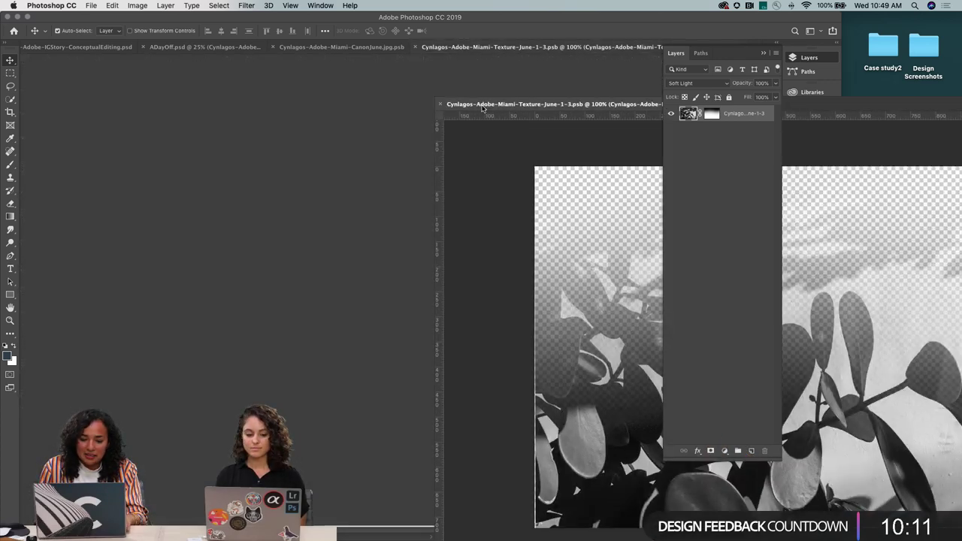
left_click(318, 166)
scroll(320, 167, "right", 5)
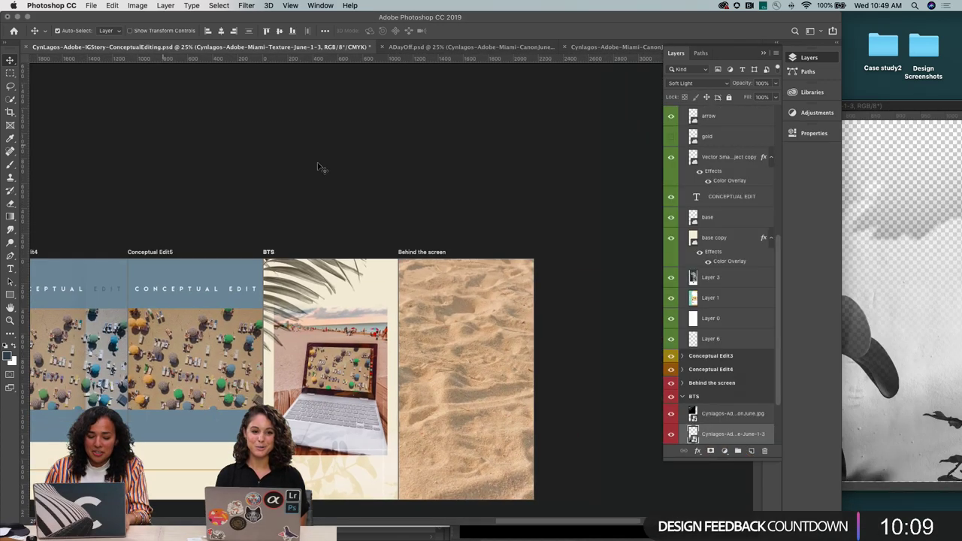
key("ctrl+Tab")
scroll(318, 164, "right", 5)
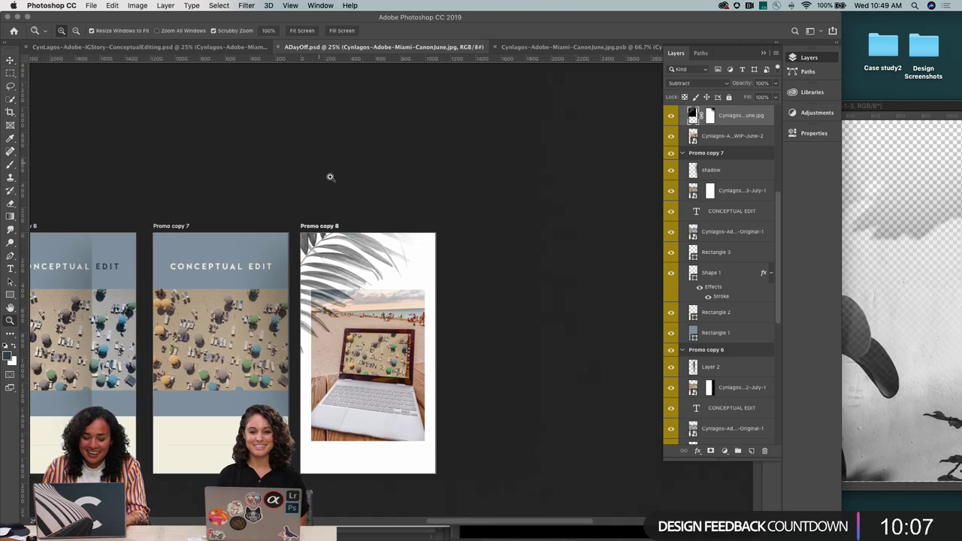
key("z")
left_click(390, 338)
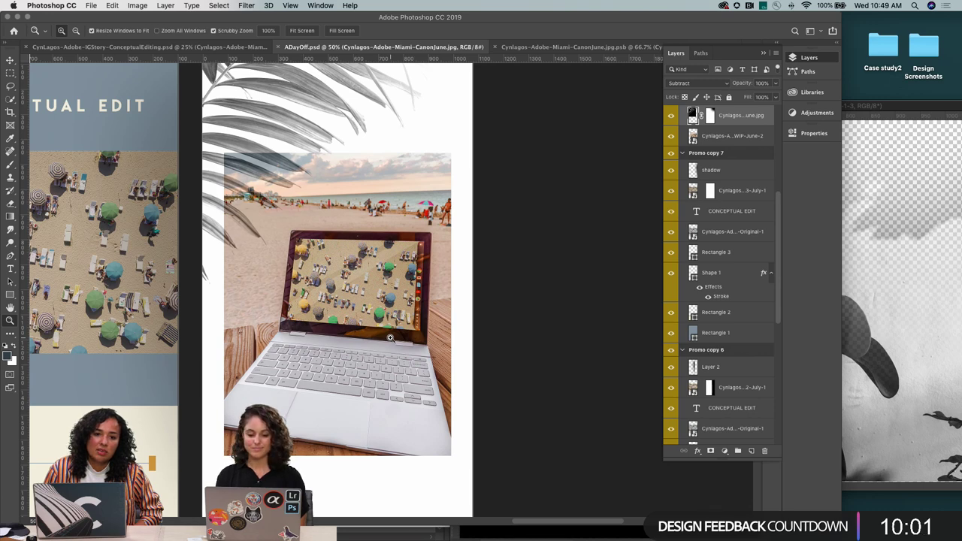
scroll(390, 337, "down", 2)
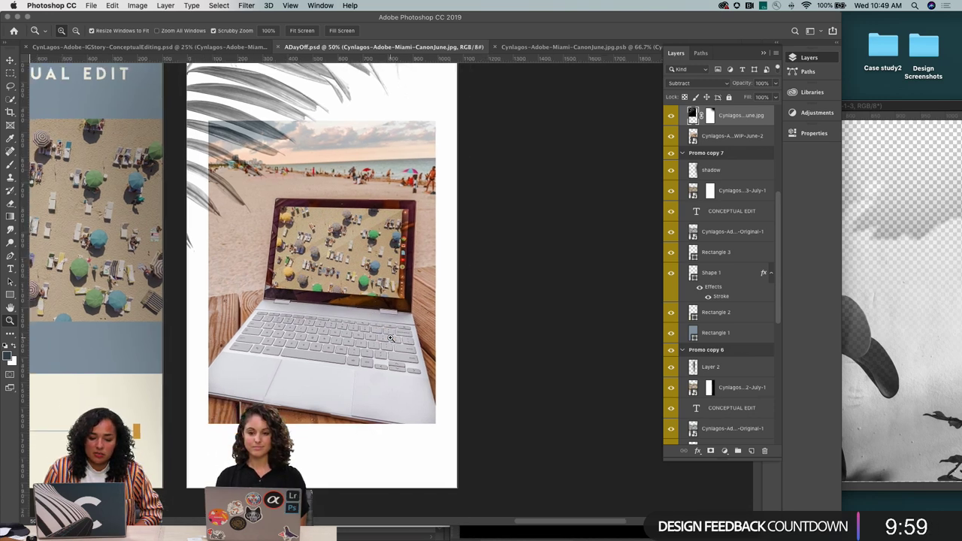
Copy the masked plant texture onto Promo copy 8 and position it over the lower part of the laptop photo
left_click(943, 343)
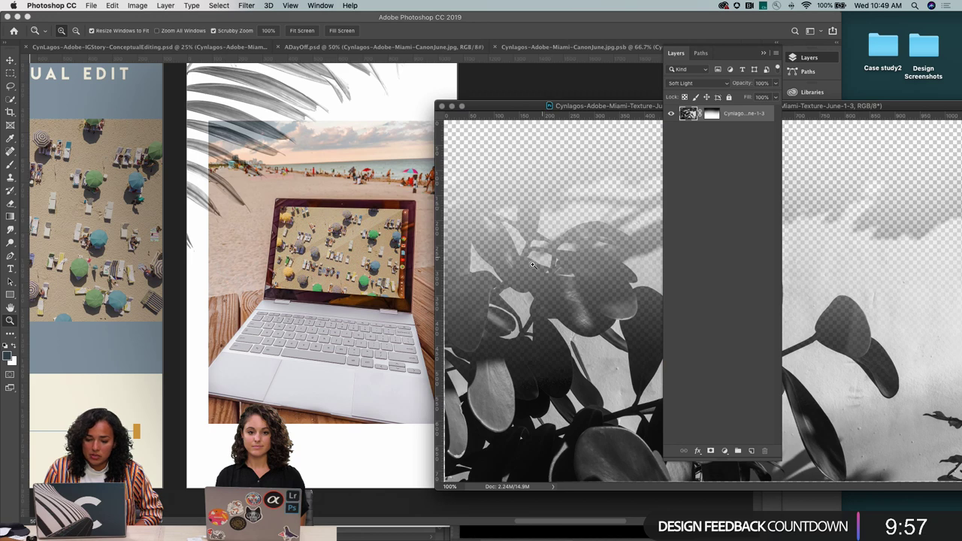
key("v")
left_click_drag(562, 316, 380, 328)
left_click_drag(288, 319, 297, 342)
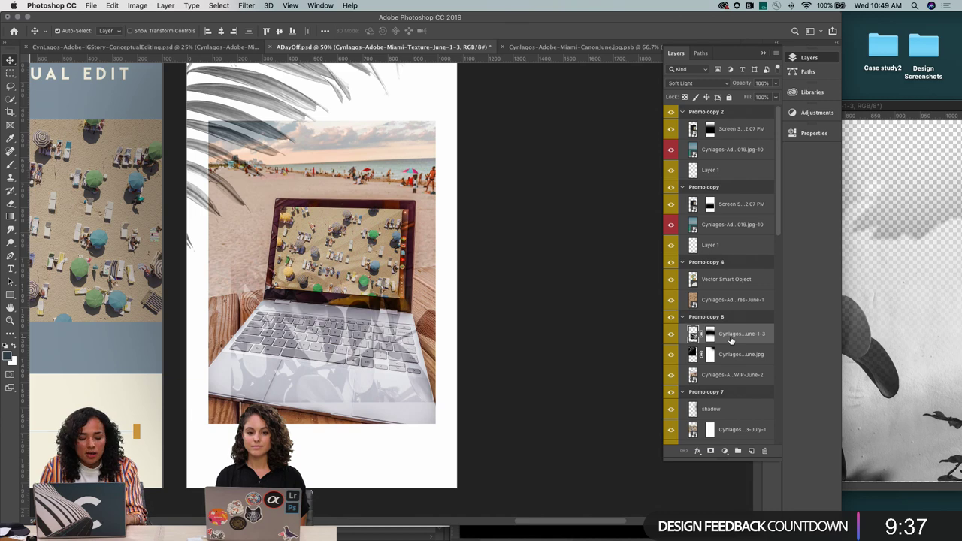
Zoom out to 16.7% and review the full artboard layout from Cover to Promo copy 8
key("z")
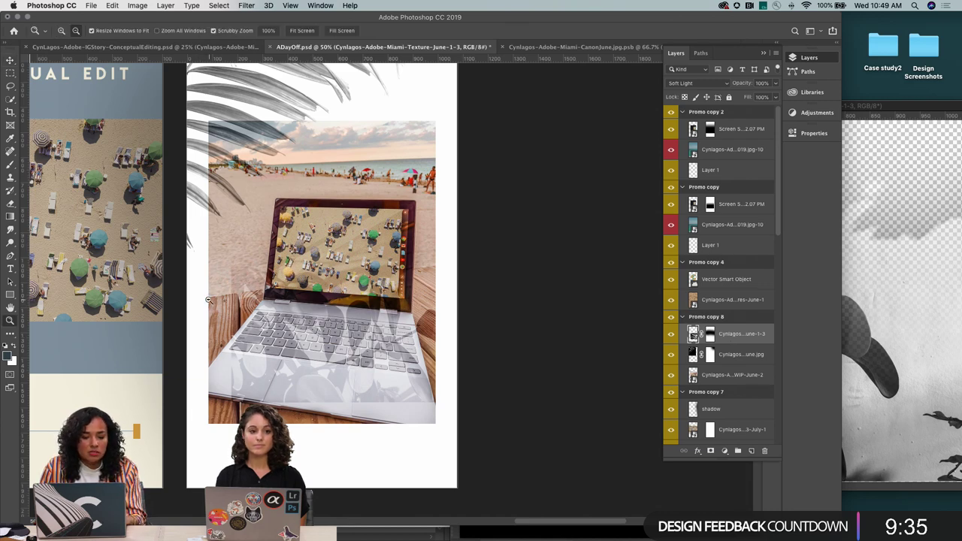
left_click_drag(208, 300, 201, 290)
scroll(202, 291, "left", 10)
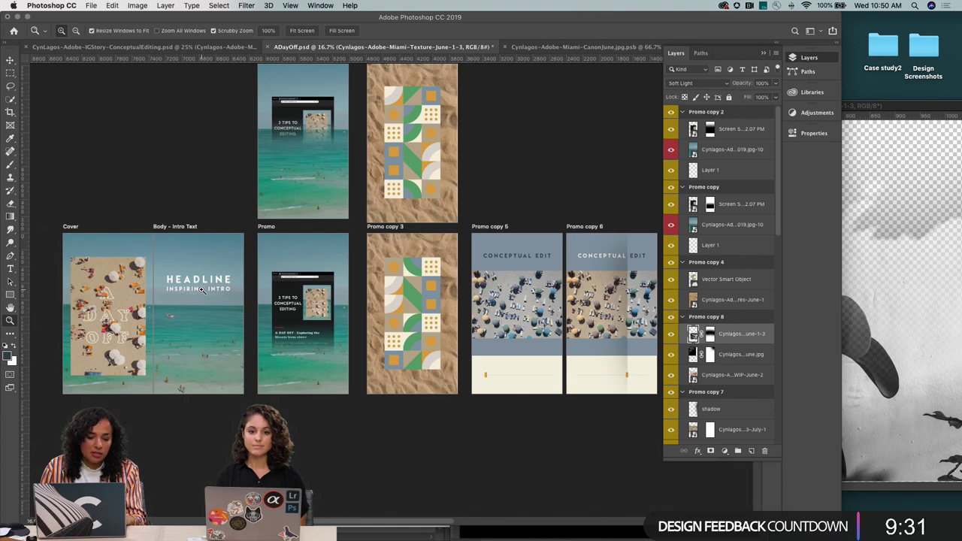
scroll(201, 290, "right", 10)
scroll(202, 290, "up", 3)
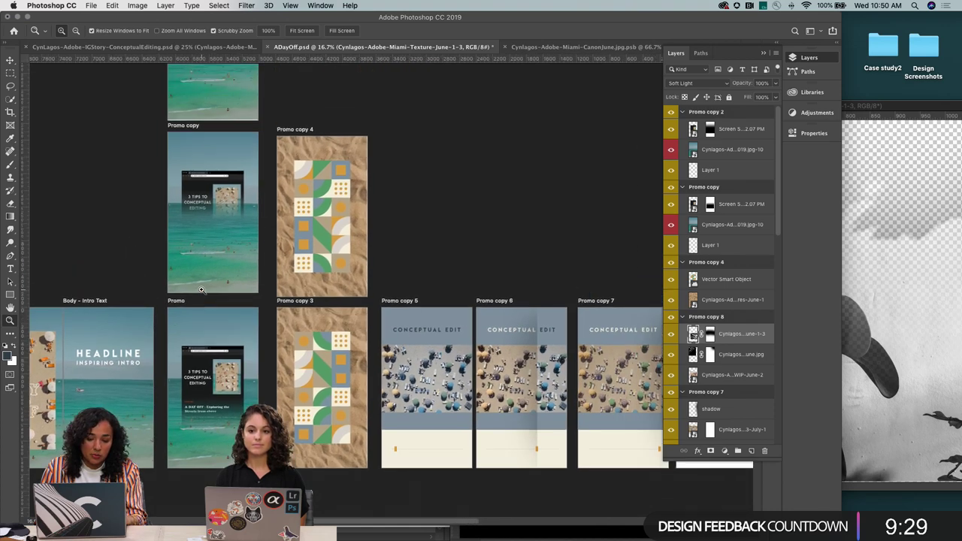
key("v")
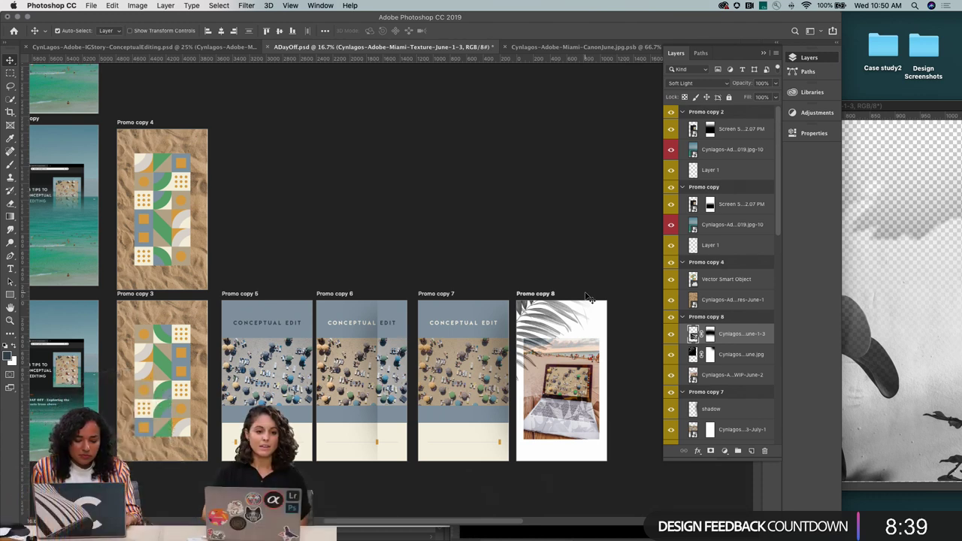
key("z")
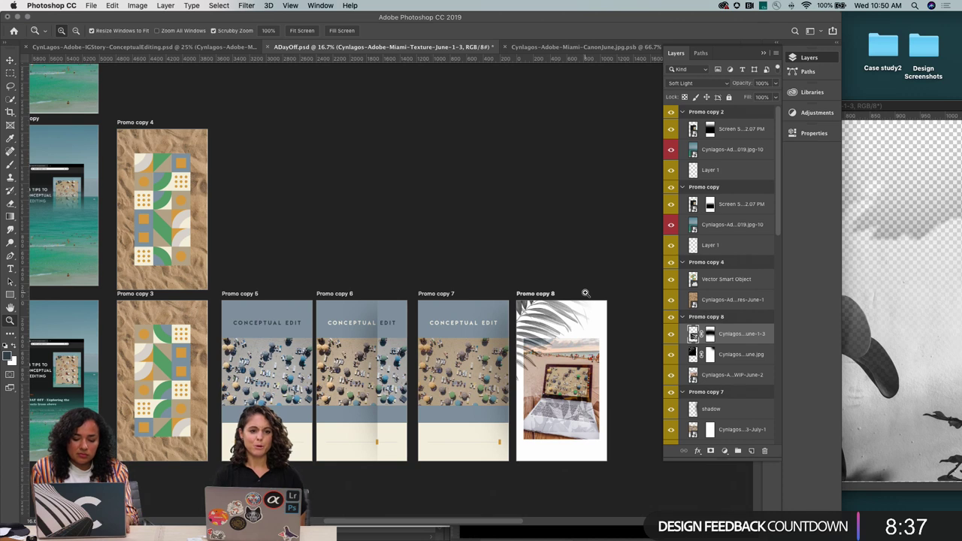
key("v")
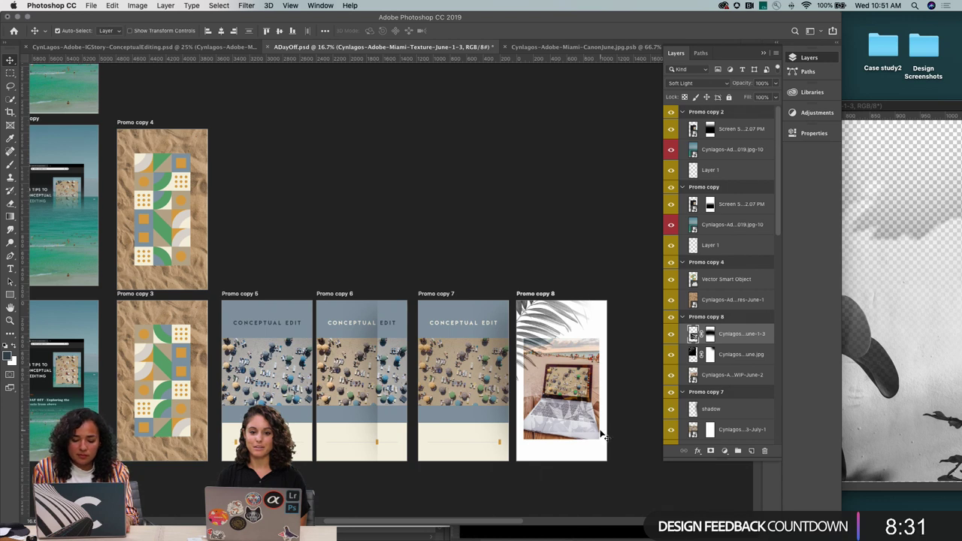
Apply the layer mask of the plant texture on Promo copy 8 and convert the layer to a smart object
right_click(576, 416)
left_click(602, 411)
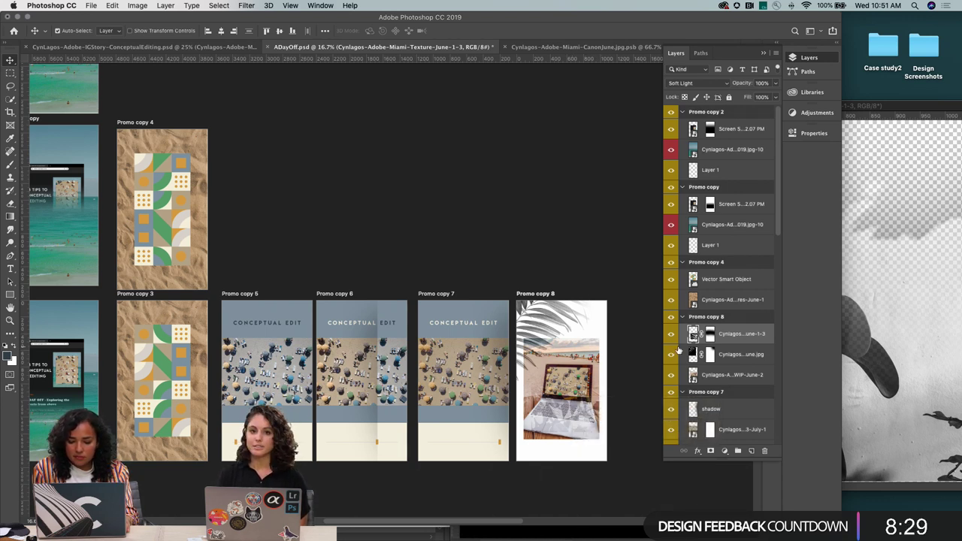
right_click(709, 337)
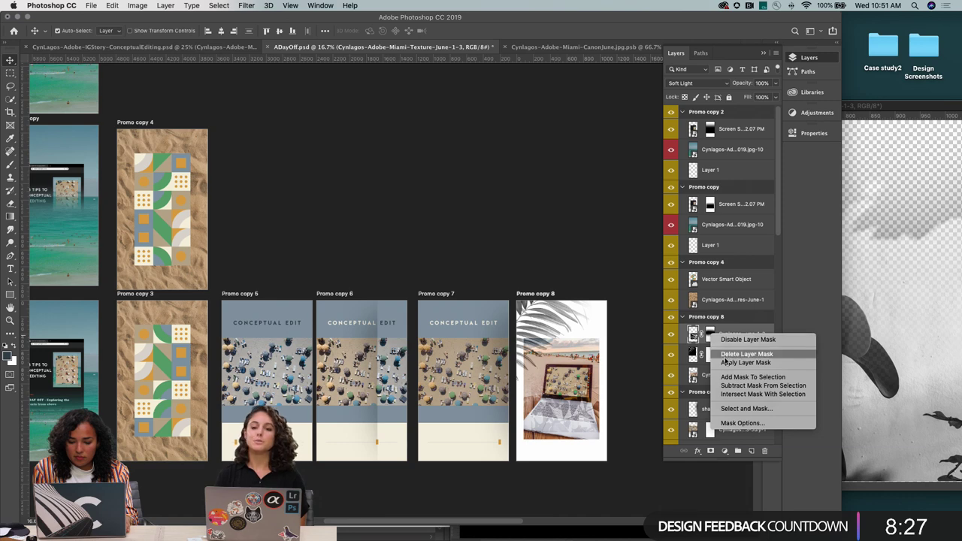
left_click(718, 366)
right_click(720, 338)
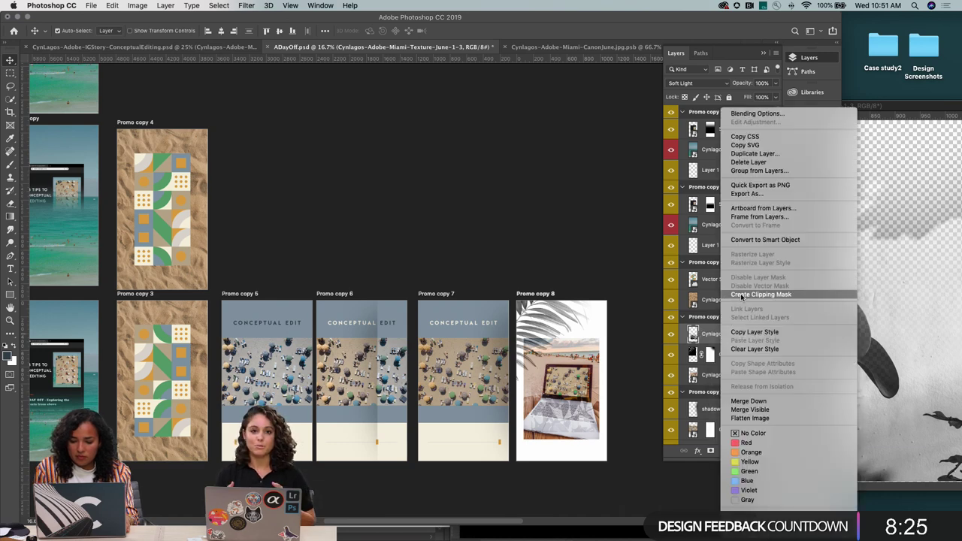
left_click(706, 291)
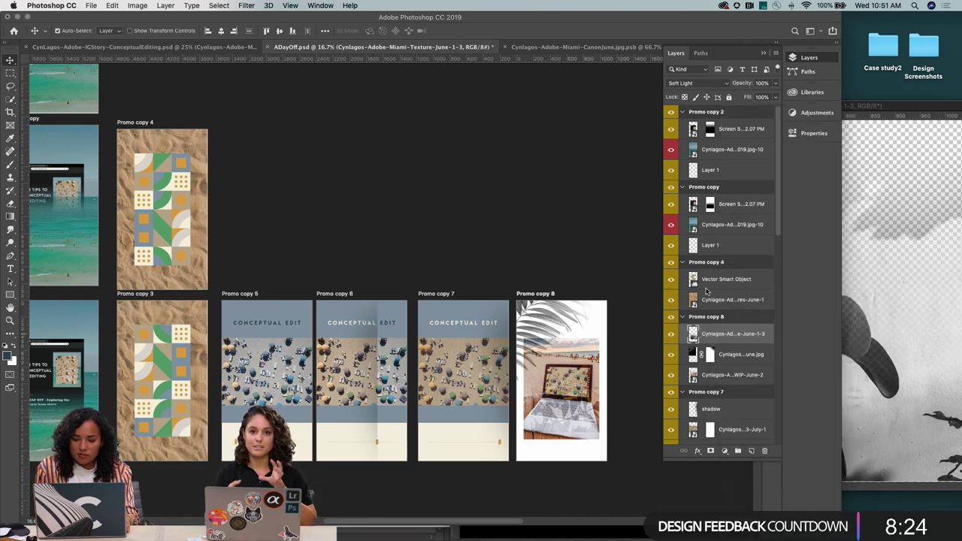
Open the Promo copy 8 plant texture's smart object contents in a floating window and return to Promo copy 8 in ADayOff.psd
double_click(693, 336)
left_click_drag(488, 47, 496, 75)
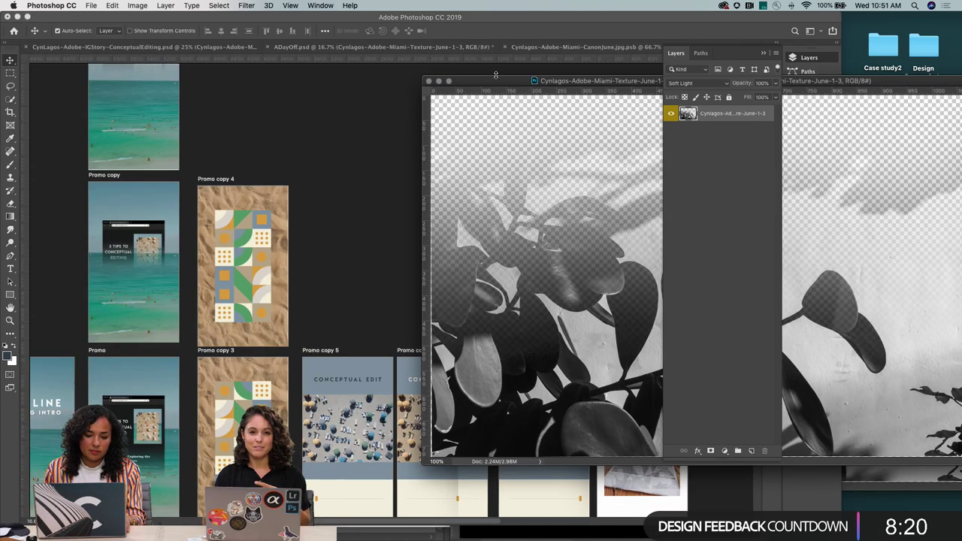
left_click(352, 363)
scroll(572, 462, "right", 3)
scroll(572, 463, "down", 1)
scroll(572, 463, "right", 3)
scroll(573, 463, "down", 2)
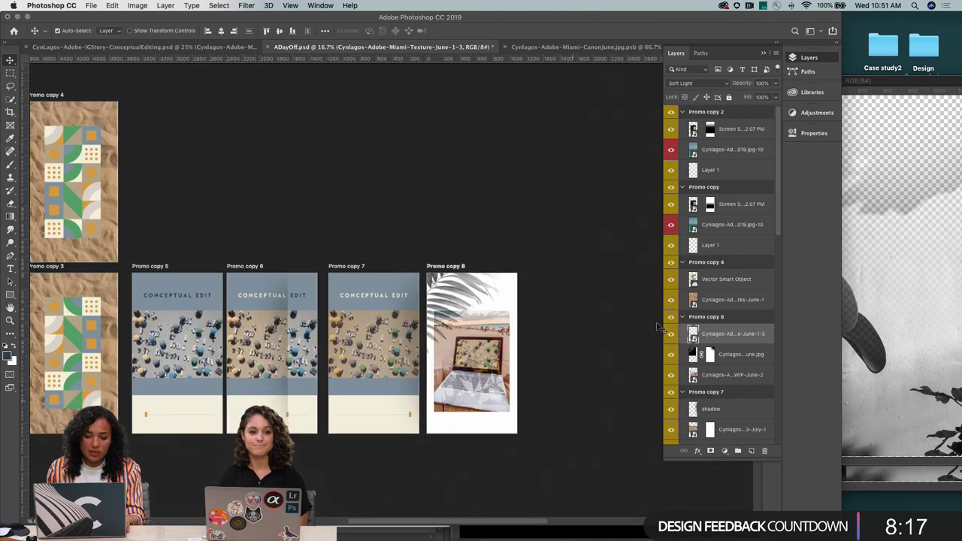
Delete the plant texture layer from the Promo copy 8 artboard
right_click(475, 382)
left_click(473, 379)
key("Delete")
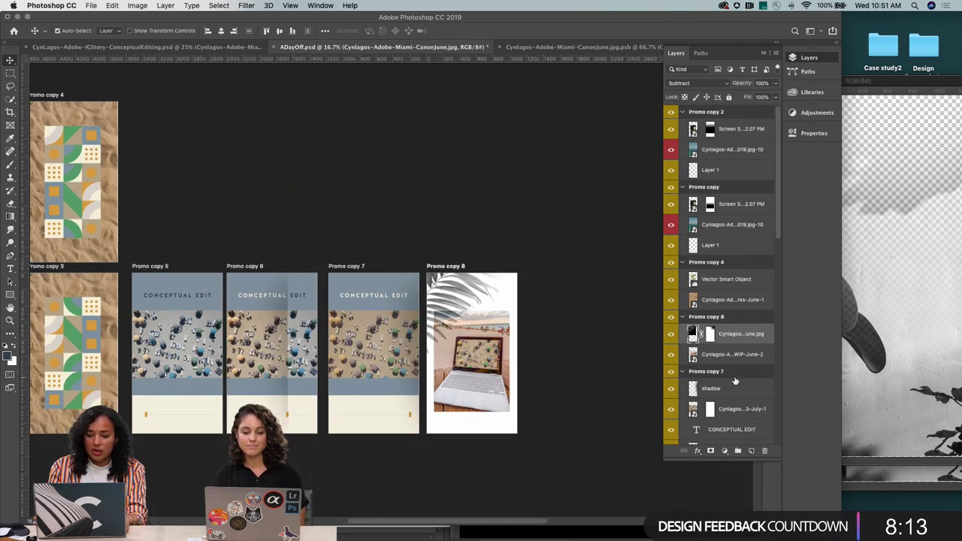
Toggle the palm leaf layer's visibility off and on in Promo copy 8, and close the palm leaf's open smart object document
key("z")
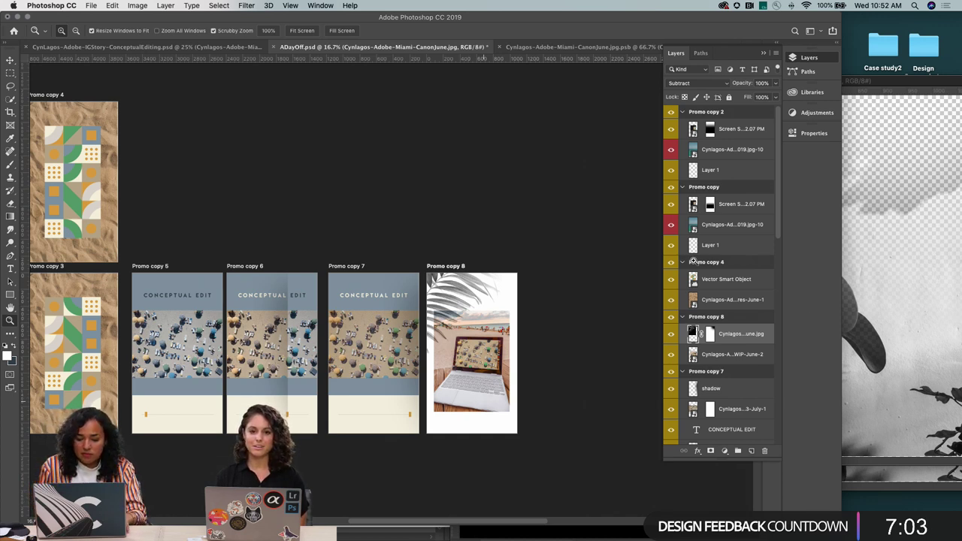
left_click(672, 334)
left_click(672, 334)
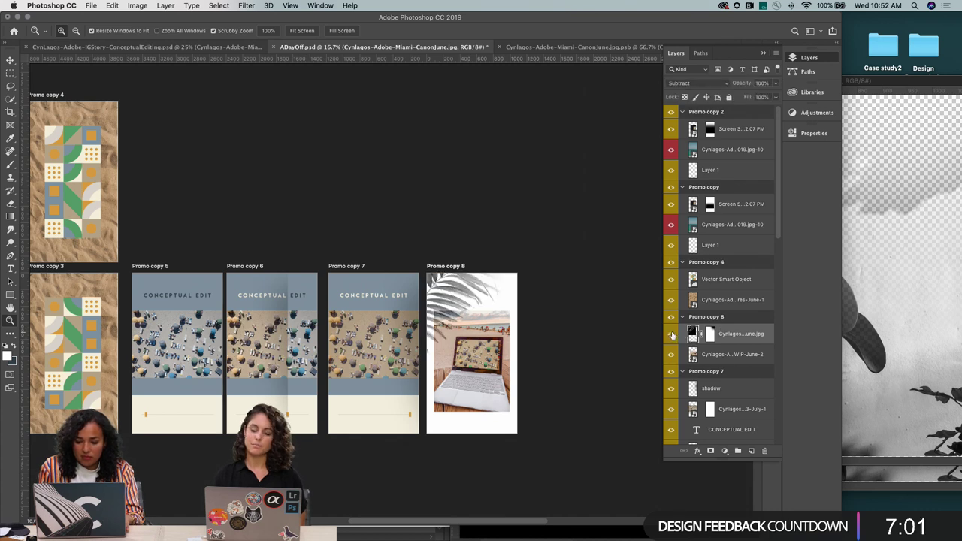
left_click(576, 48)
key("super+w")
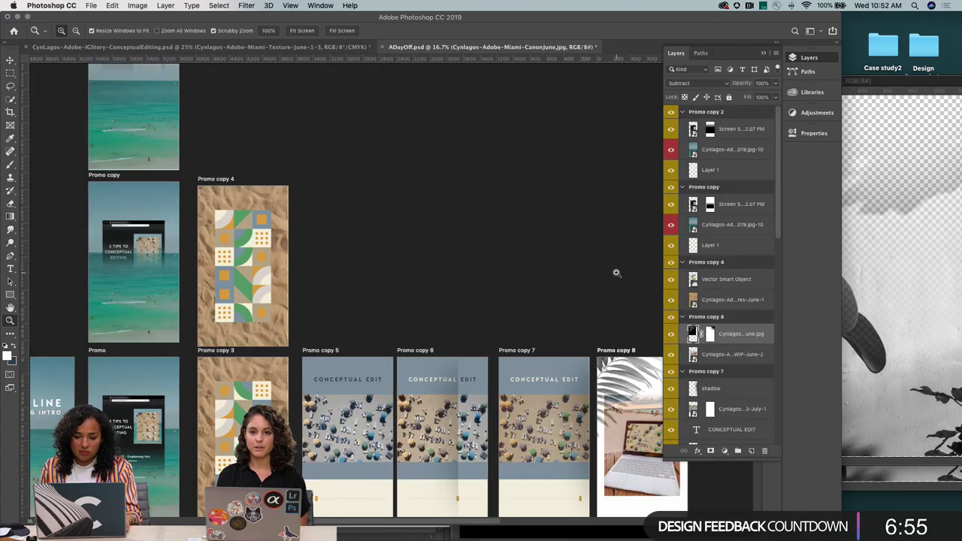
Bring the floating plant texture document forward and convert its texture layer to a smart object
scroll(616, 273, "right", 5)
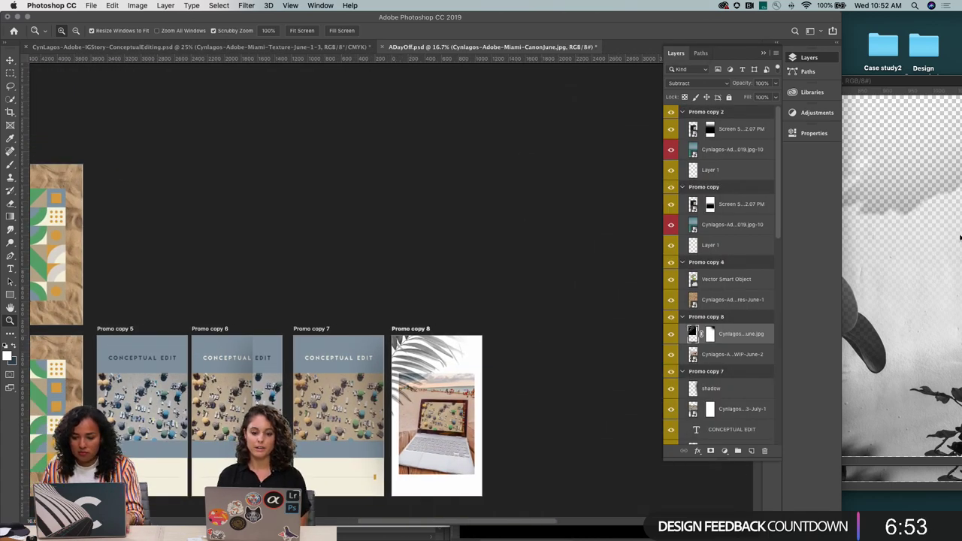
left_click(912, 240)
key("v")
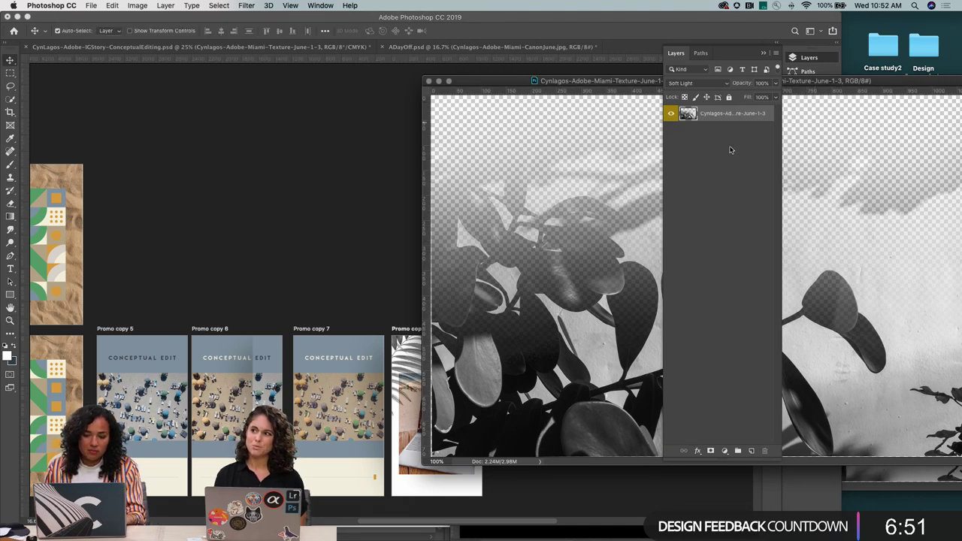
right_click(724, 118)
key("Escape")
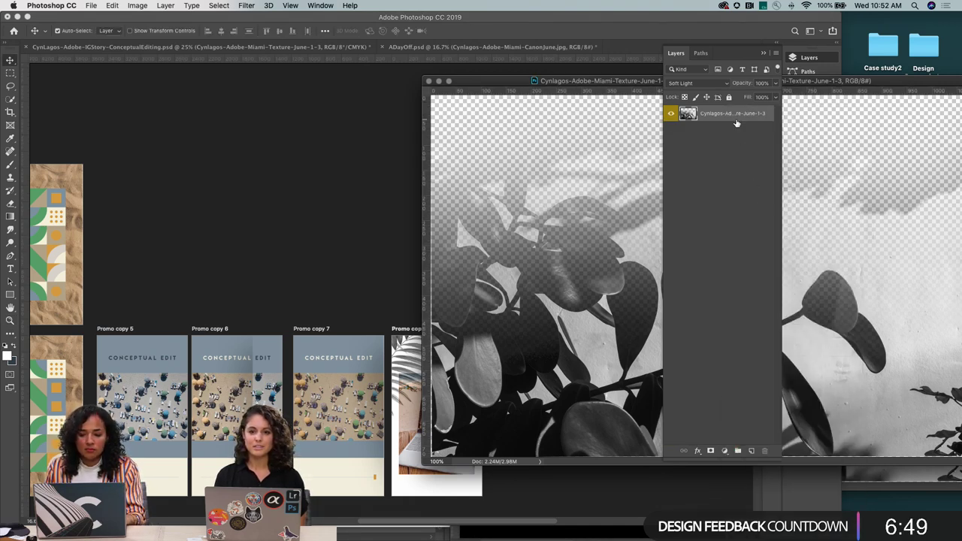
right_click(730, 113)
left_click(762, 240)
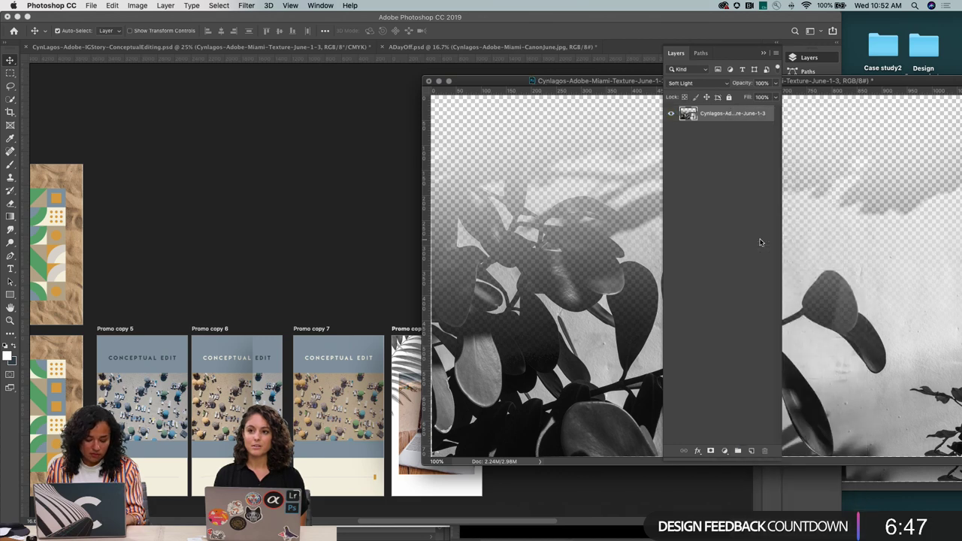
Copy the plant texture smart object onto the lower part of Promo copy 8 and set its blend mode to Multiply
left_click_drag(568, 81, 710, 142)
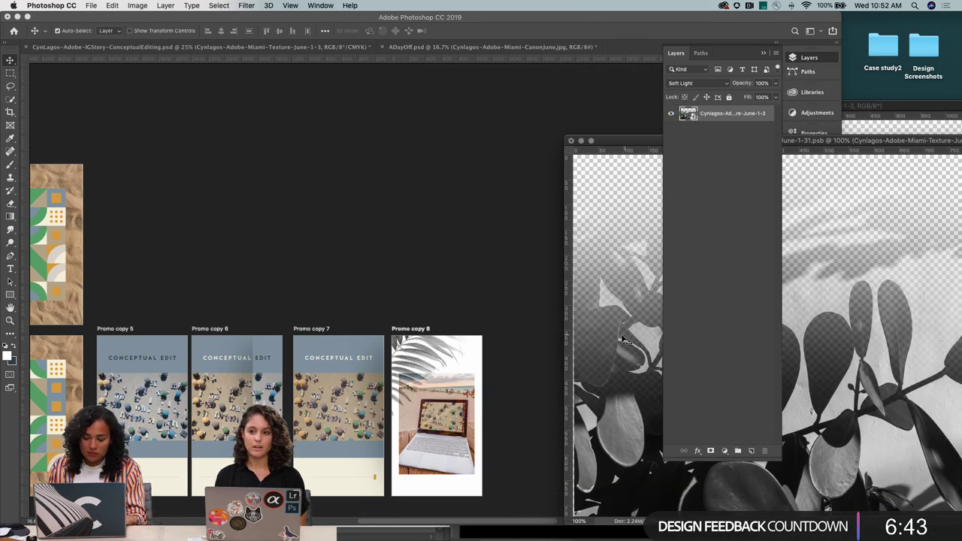
left_click_drag(618, 338, 422, 471)
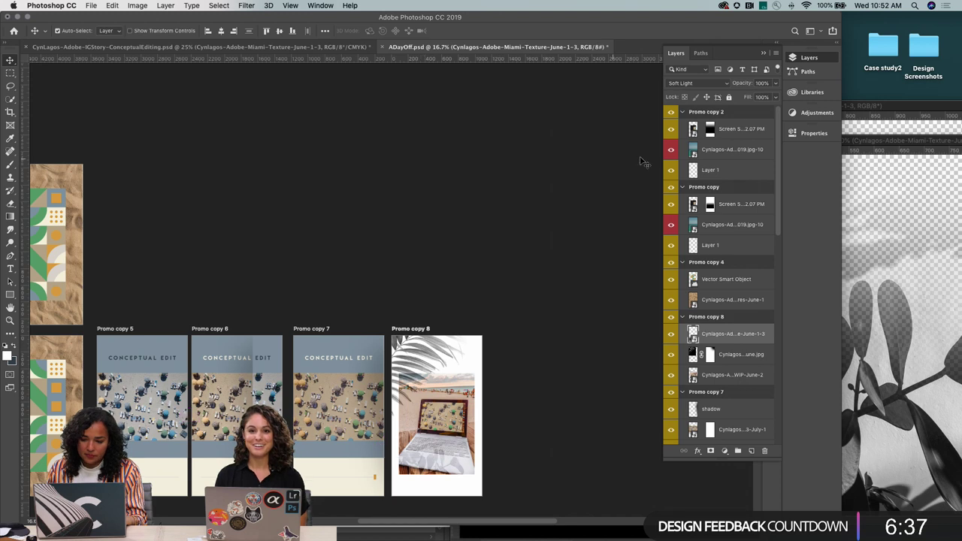
left_click(694, 84)
mouse_move(692, 9)
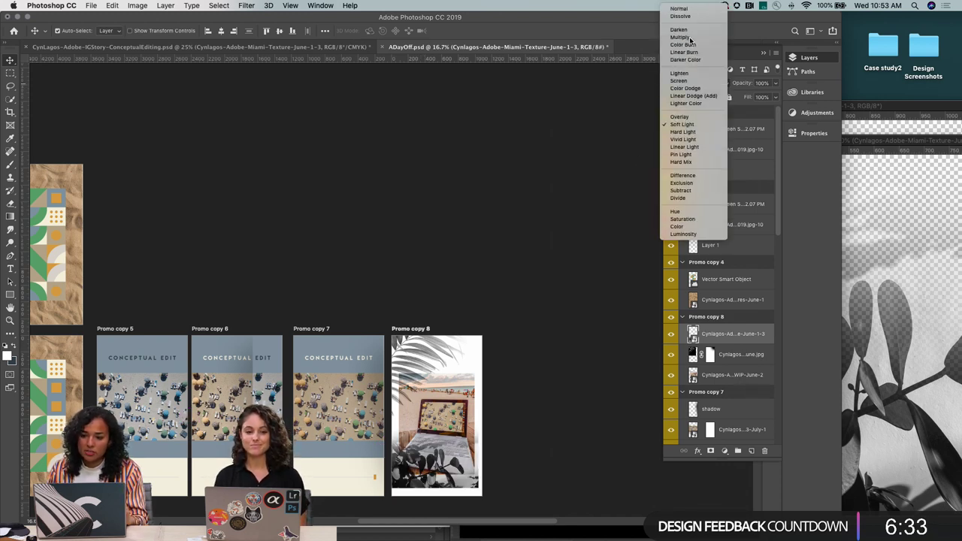
left_click(690, 38)
Move the plant texture down about 104 px so it meets the bottom edge of the Promo copy 8 artboard
key("z")
left_click(445, 463)
left_click(445, 463)
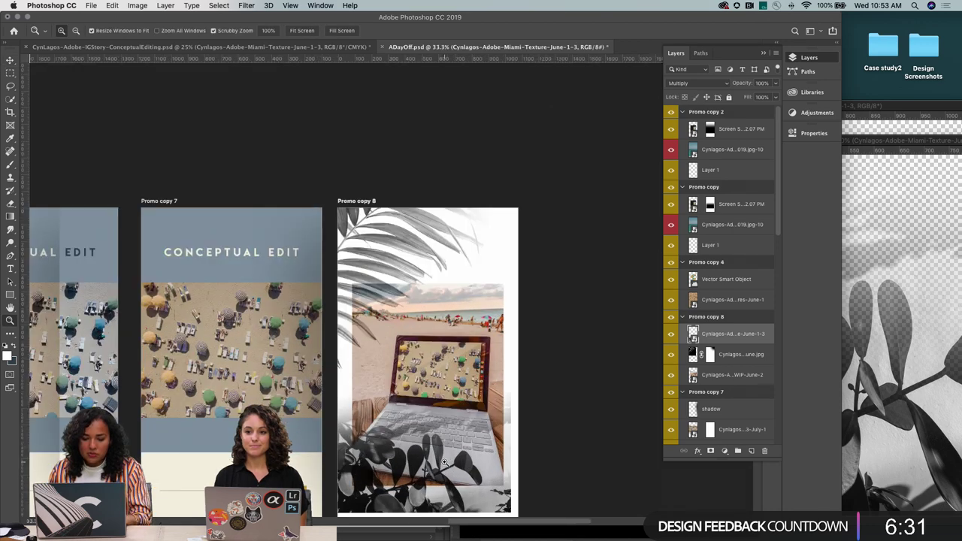
key("v")
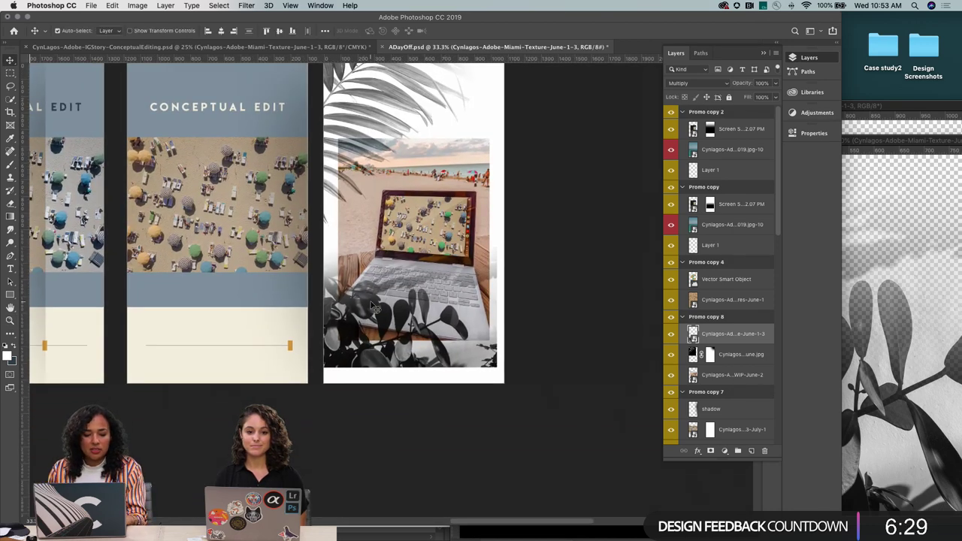
right_click(372, 309)
left_click(370, 307)
left_click_drag(370, 307, 371, 323)
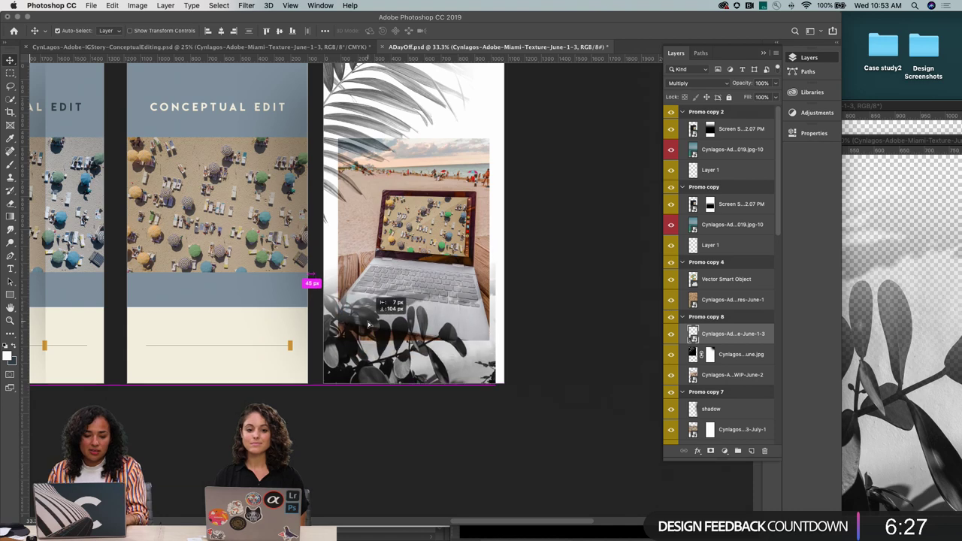
Review the row of artboards from Promo copy 5 to Promo copy 8 in the full-screen view
key("z")
left_click(417, 318, "alt")
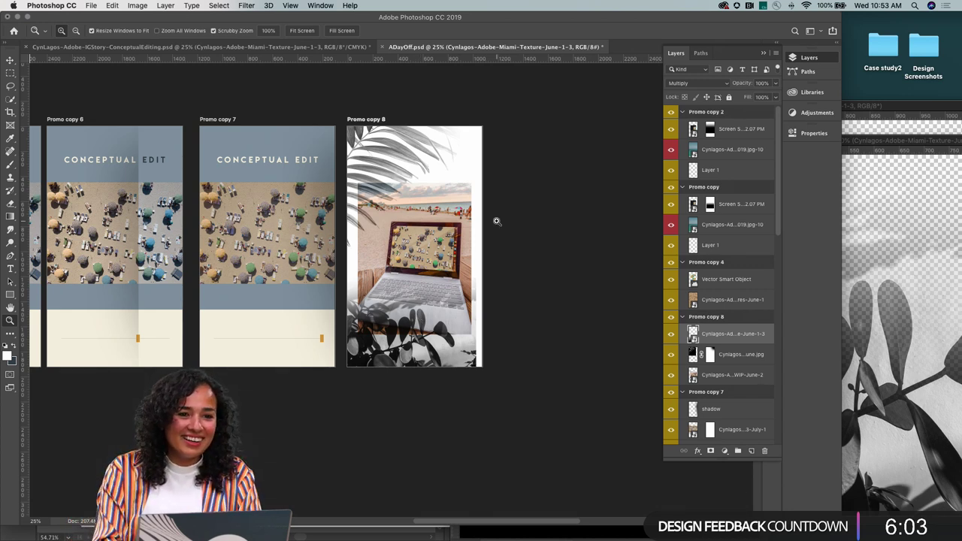
scroll(497, 221, "left", 3)
key("f")
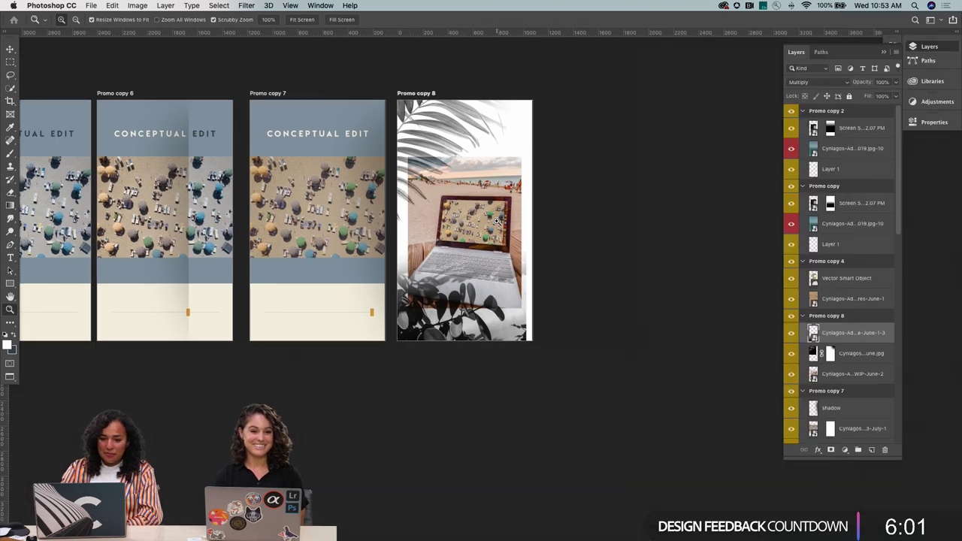
scroll(496, 221, "left", 3)
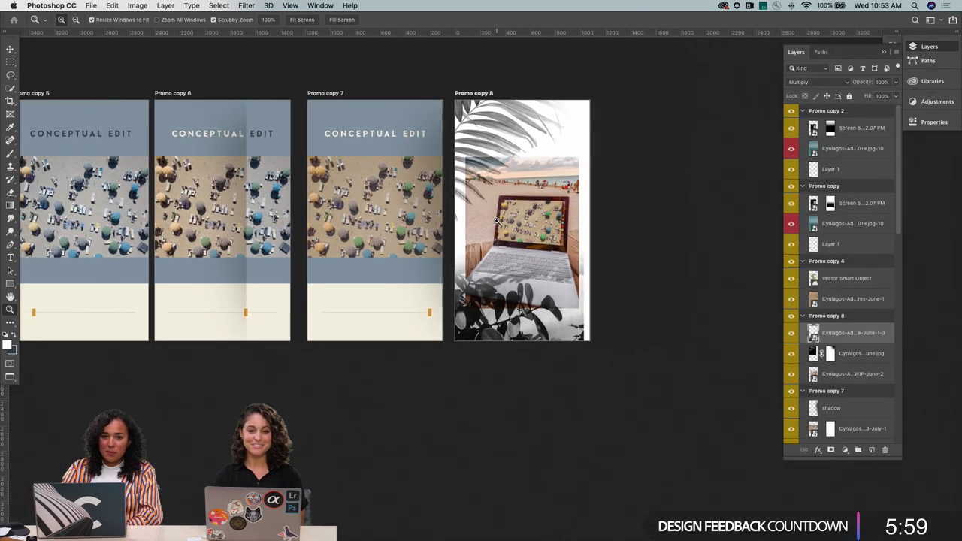
scroll(496, 221, "left", 4)
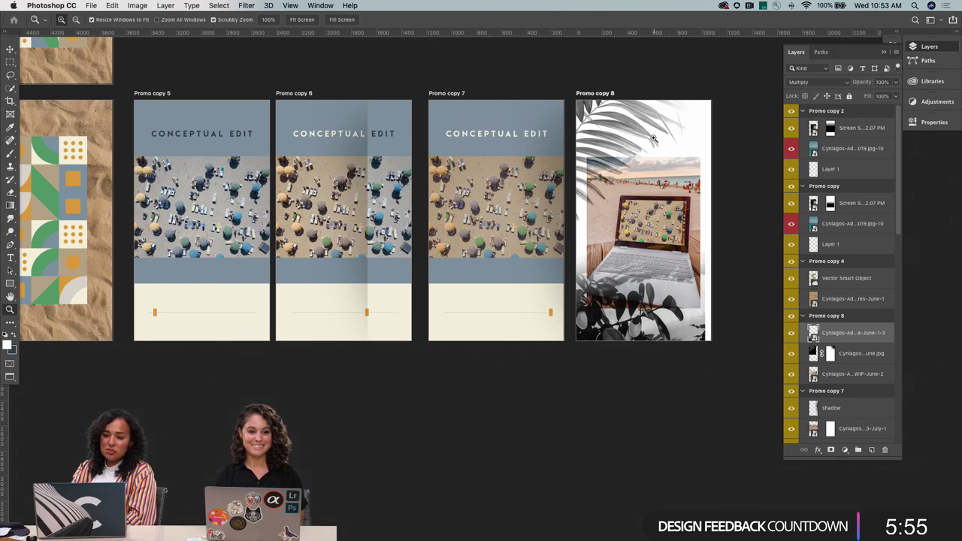
scroll(651, 139, "right", 5)
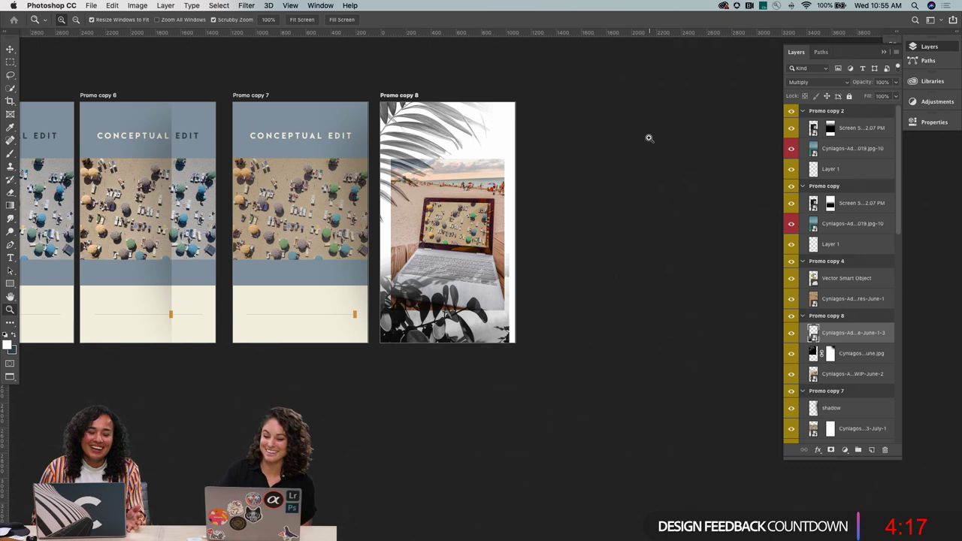
scroll(542, 241, "left", 5)
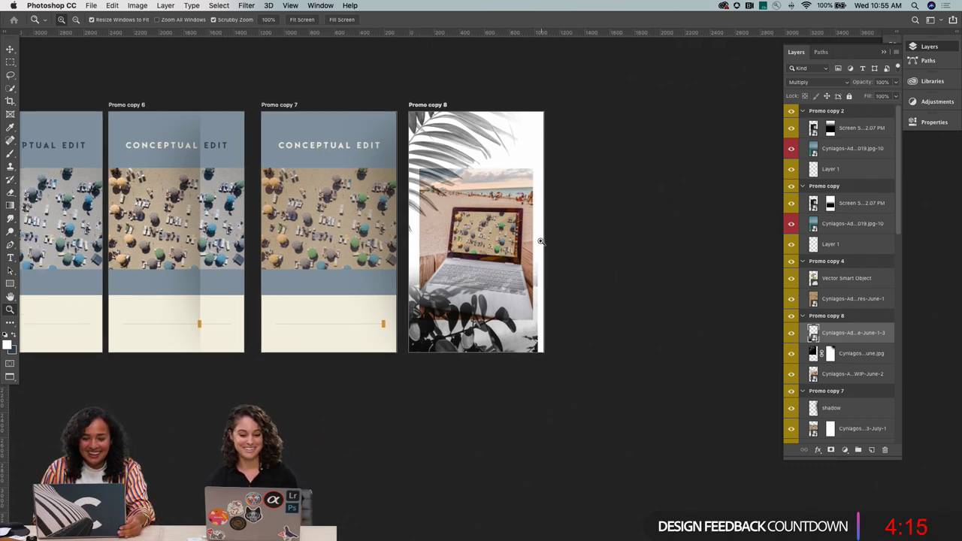
Select the plant texture on Promo copy 8 and stretch it to the artboard's right edge
key("v")
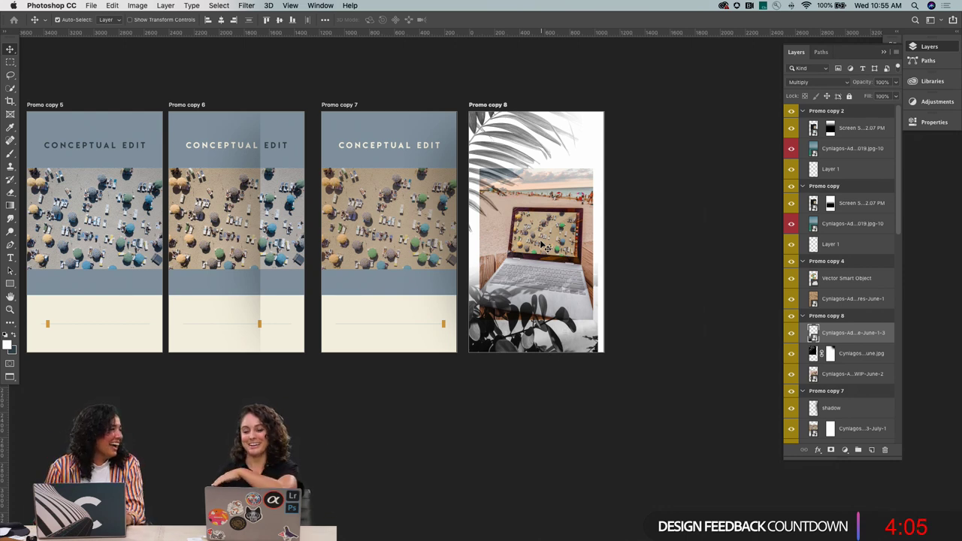
scroll(547, 246, "up", 2)
key("z")
left_click(579, 336)
key("v")
right_click(608, 391)
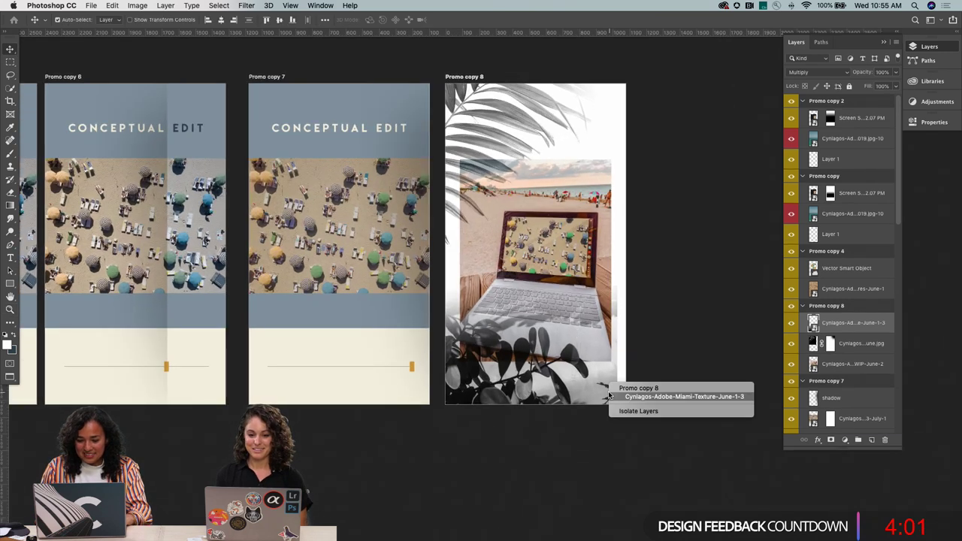
left_click(647, 397)
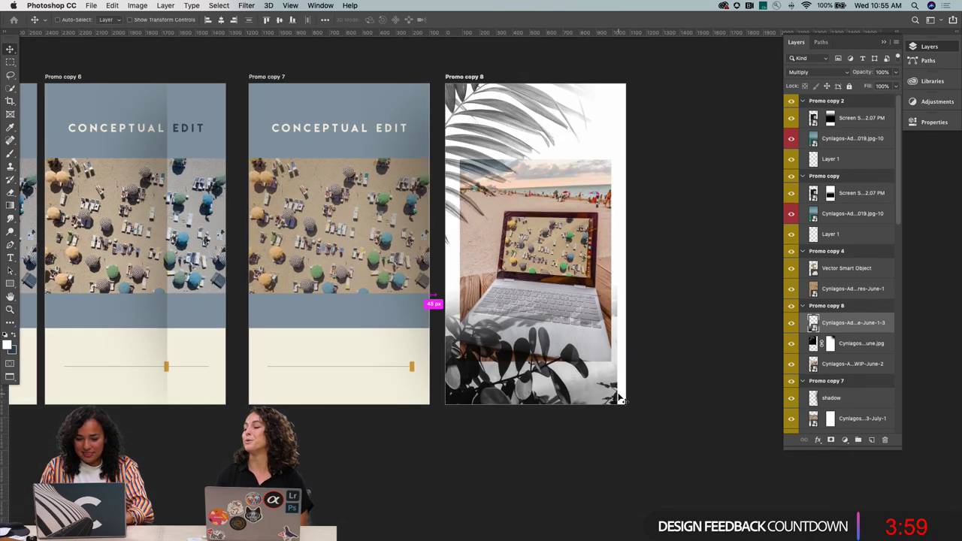
key("ctrl+t")
left_click_drag(615, 284, 628, 283)
key("Return")
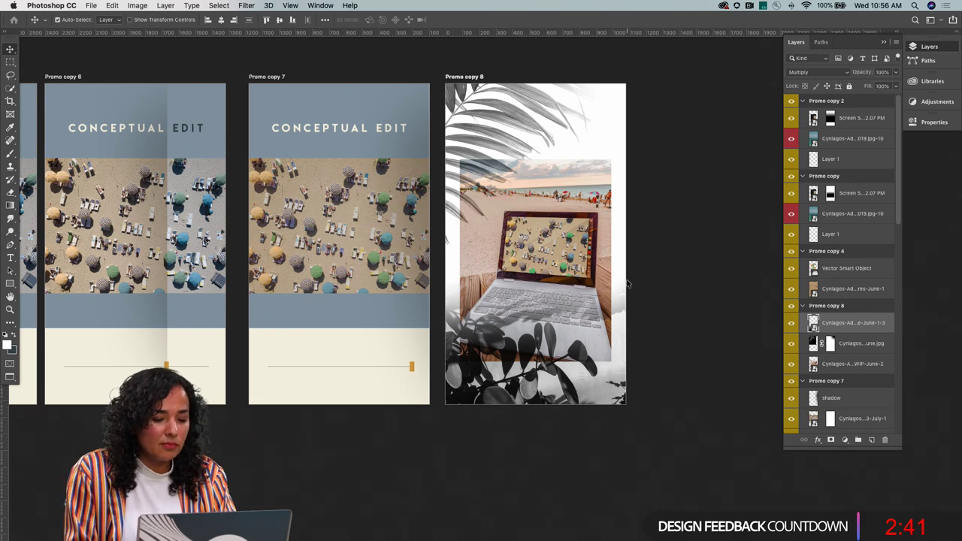
Inspect Promo copy 8 enlarged and reselect its plant texture layer
key("z")
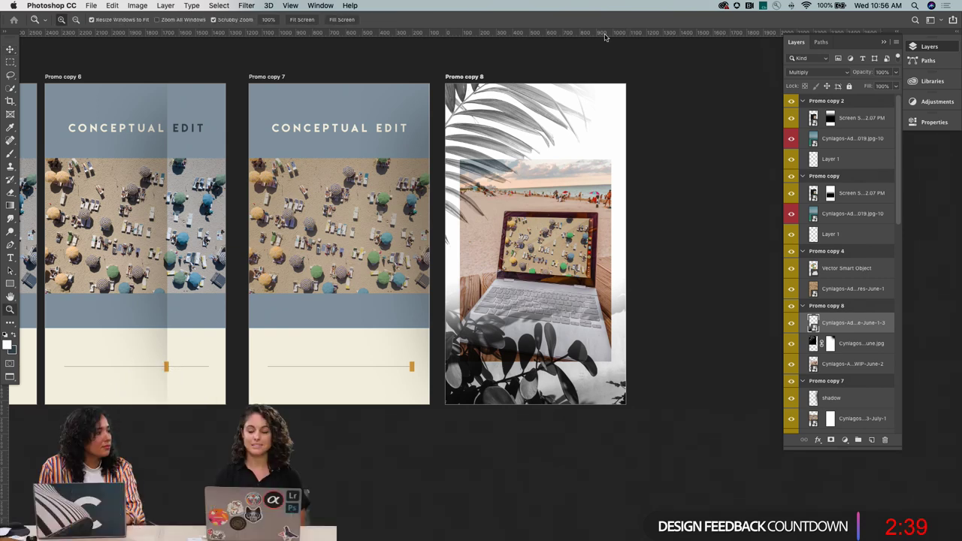
key("v")
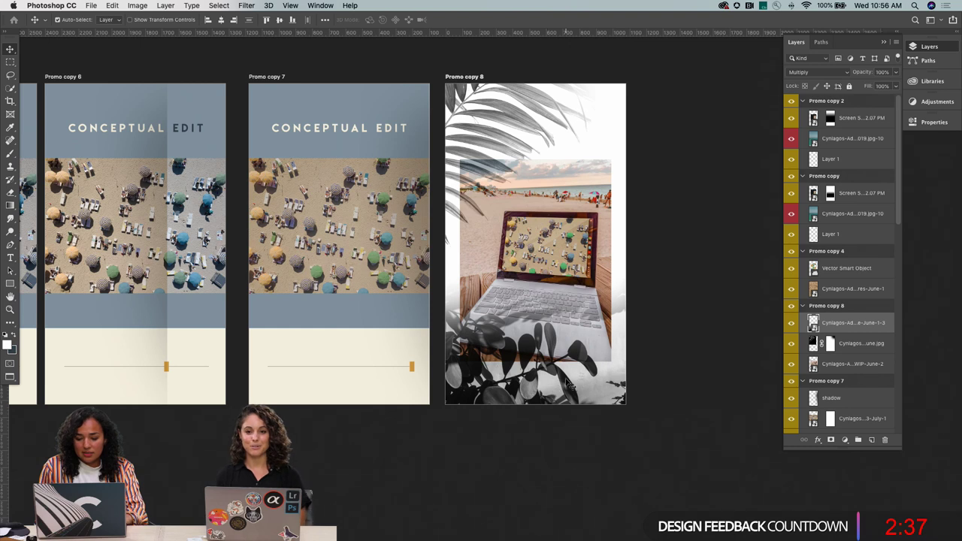
right_click(564, 385)
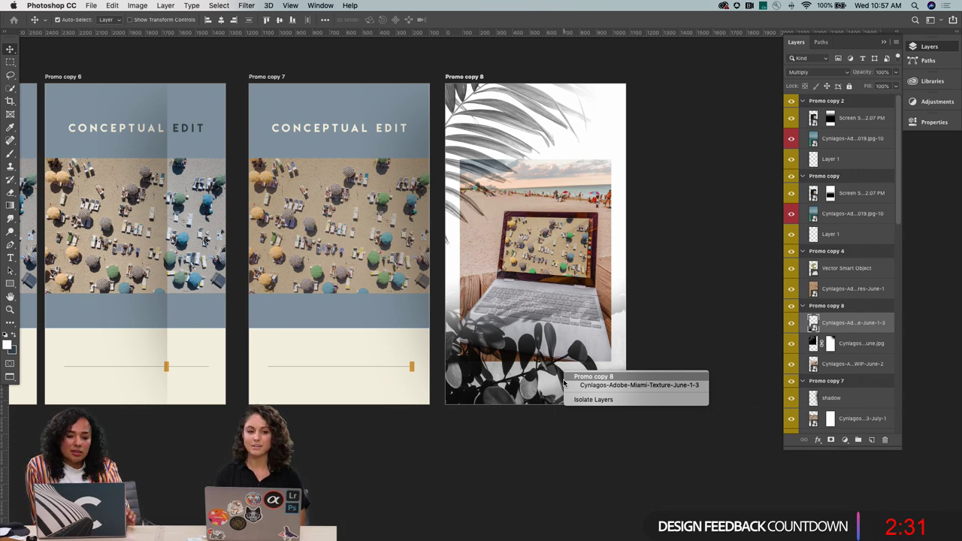
left_click(594, 376)
key("super+0")
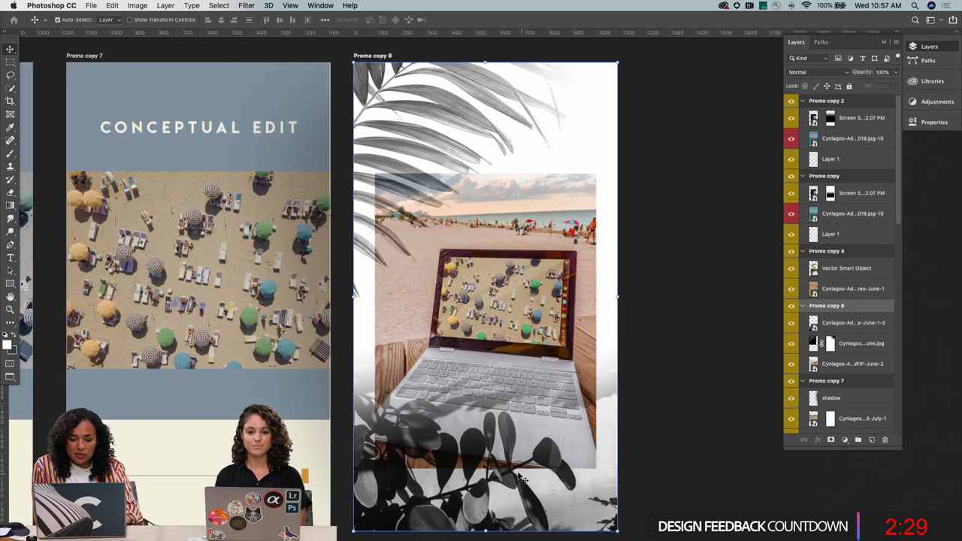
mouse_move(529, 490)
left_mouse_down()
mouse_move(533, 461)
mouse_move(520, 505)
mouse_move(537, 491)
left_mouse_up()
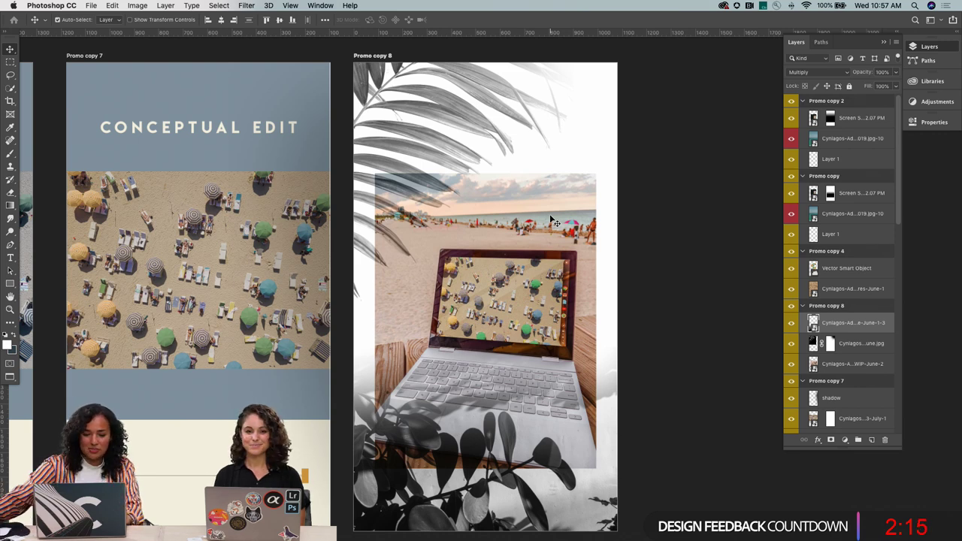
Select the palm leaf layer on Promo copy 8 and shift it slightly within the artboard's upper left corner
key("z")
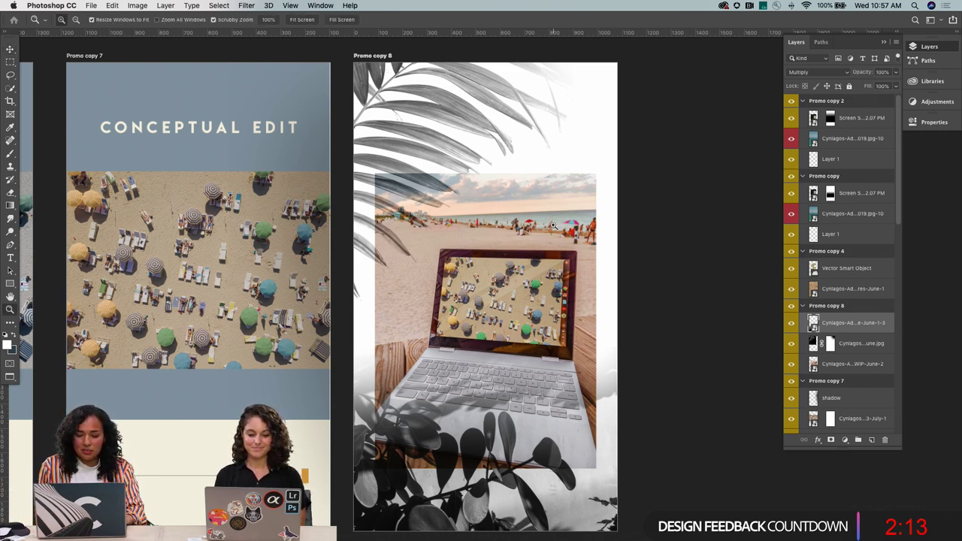
scroll(586, 150, "right", 5)
key("v")
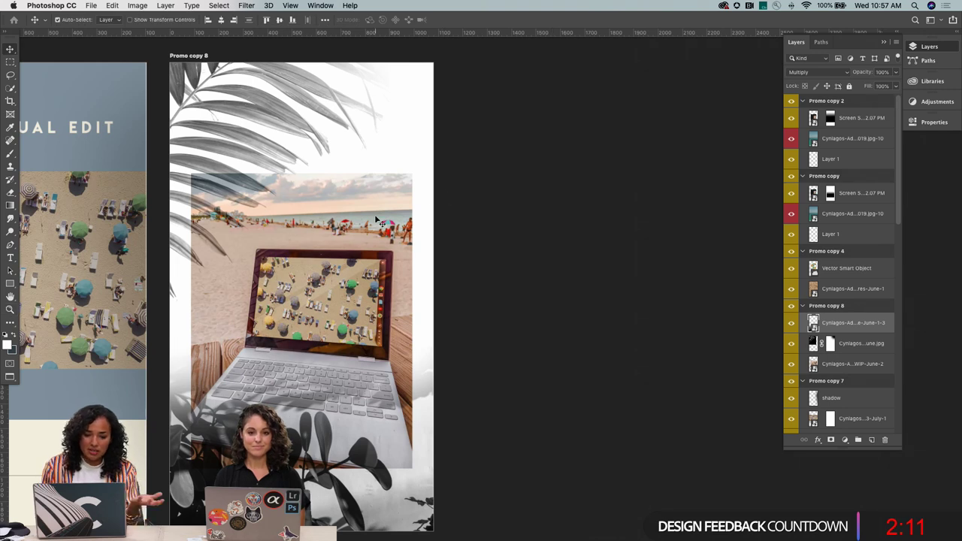
right_click(368, 178)
left_click(368, 190)
left_click_drag(369, 190, 362, 204)
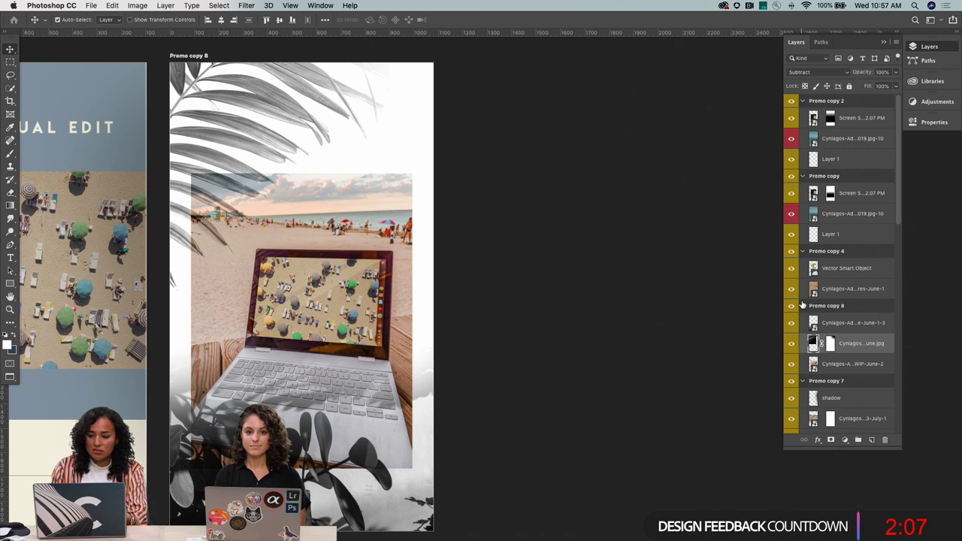
Select the laptop photo on Promo copy 8 and nudge it slightly upward between the palm leaf and plant overlays
scroll(858, 340, "down", 2)
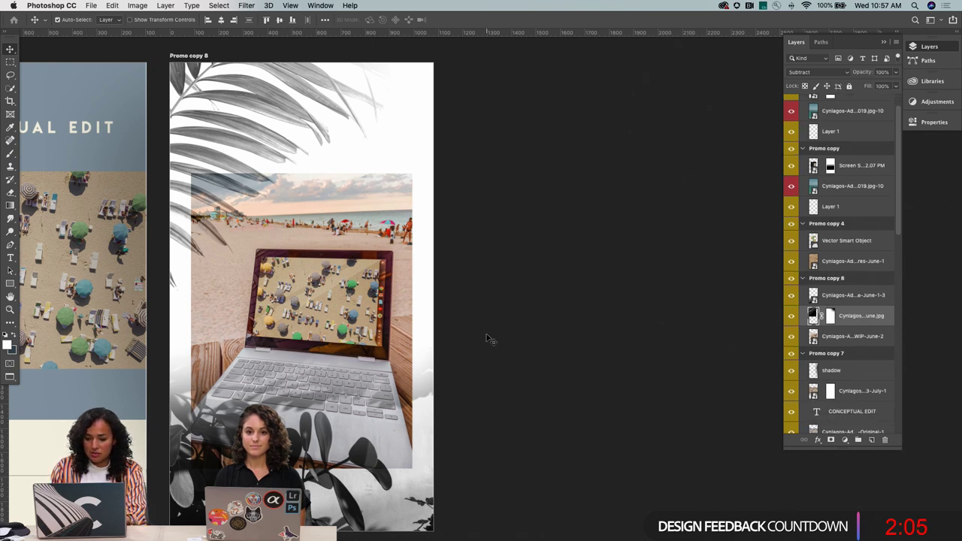
right_click(413, 286)
left_click(411, 285)
key("Up")
key("Up")
key("Up")
key("Up")
key("Up")
key("Up")
key("Up")
key("Up")
key("Up")
key("Up")
key("Up")
key("Up")
key("Up")
key("Up")
key("Up")
key("Up")
key("Up")
key("Up")
key("Up")
key("Up")
key("Up")
key("Up")
key("Up")
key("Up")
key("Up")
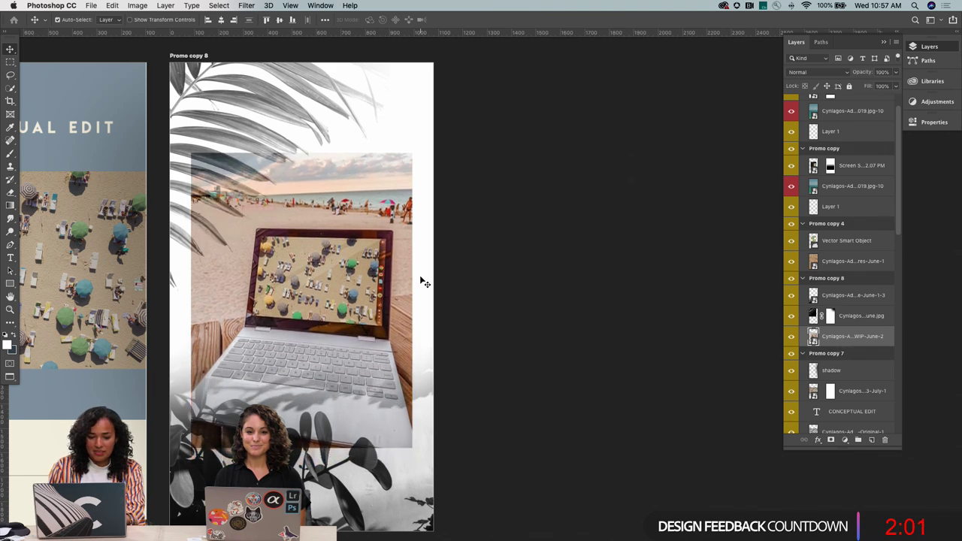
key("z")
left_click(378, 383, "alt")
left_click(378, 383, "alt")
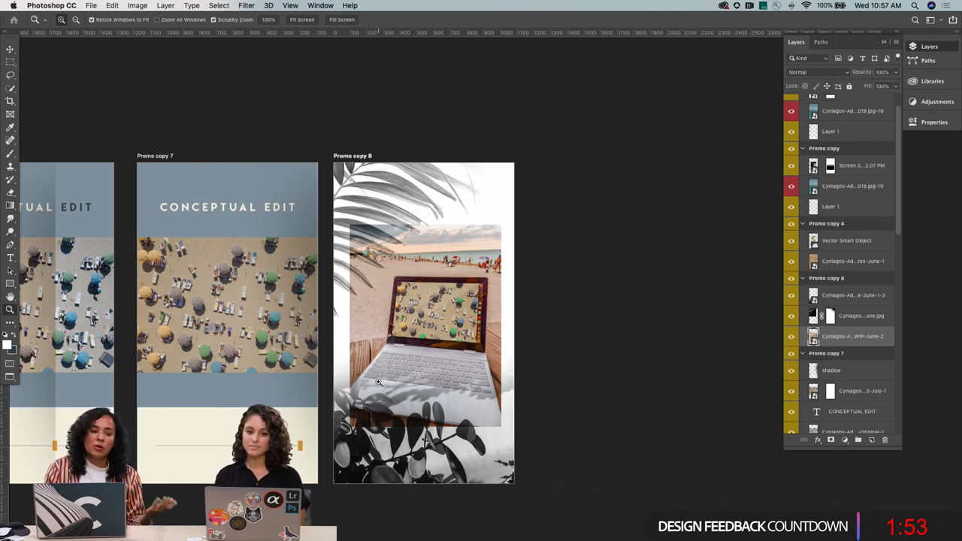
Review the artboards from Promo copy 8 back to Cover and inspect the headline text on Body - Intro Text enlarged
scroll(378, 383, "left", 5)
scroll(378, 383, "right", 2)
scroll(378, 383, "left", 10)
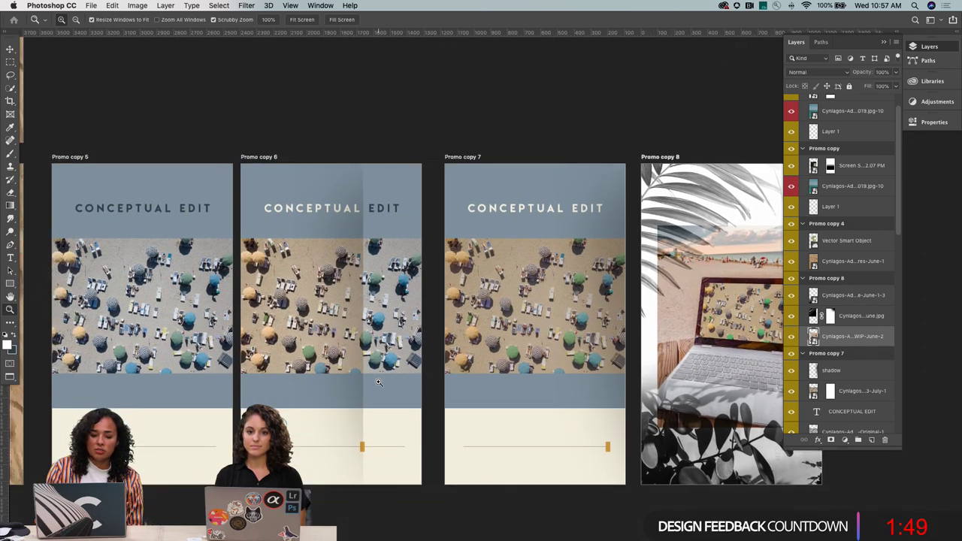
scroll(378, 383, "left", 15)
scroll(378, 383, "up", 2)
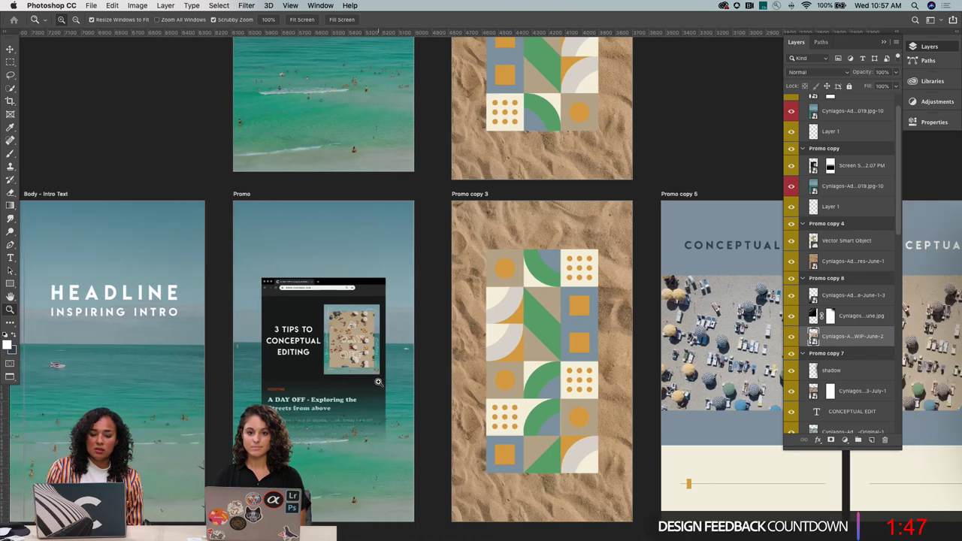
scroll(379, 383, "left", 1)
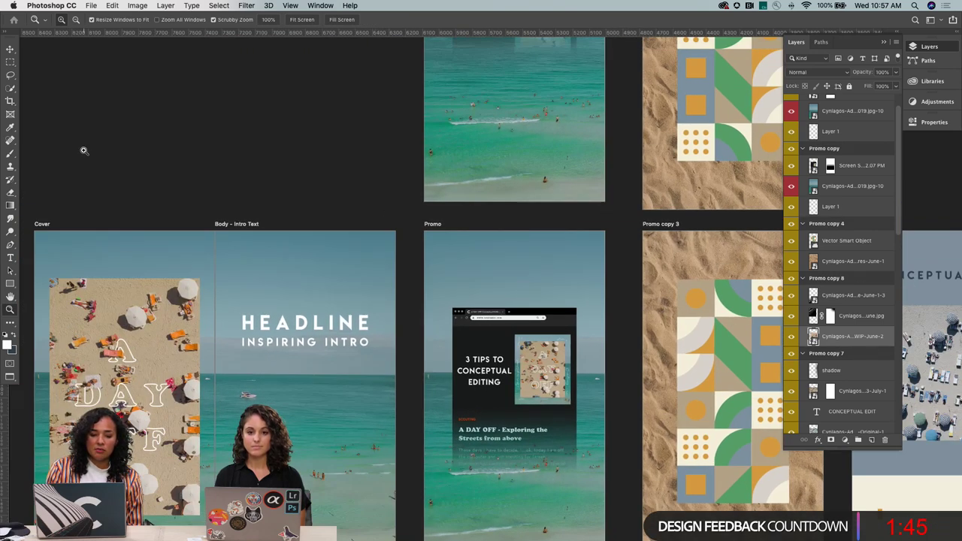
scroll(293, 308, "down", 3)
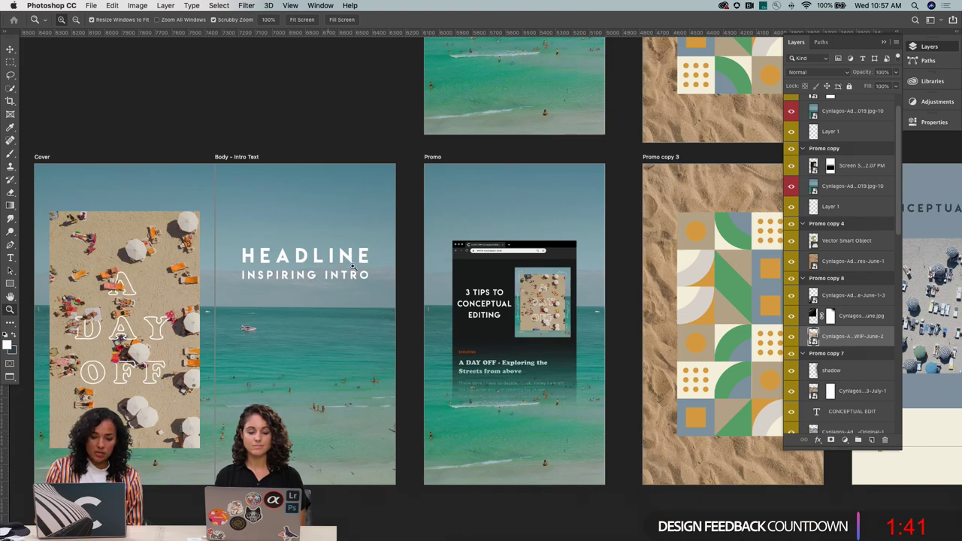
left_click(317, 264)
left_click(318, 267)
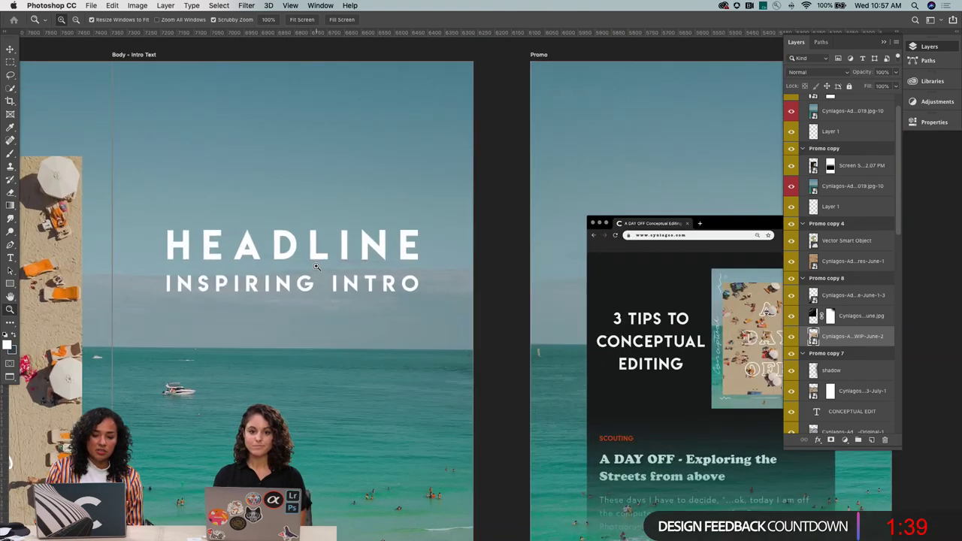
scroll(376, 271, "left", 2)
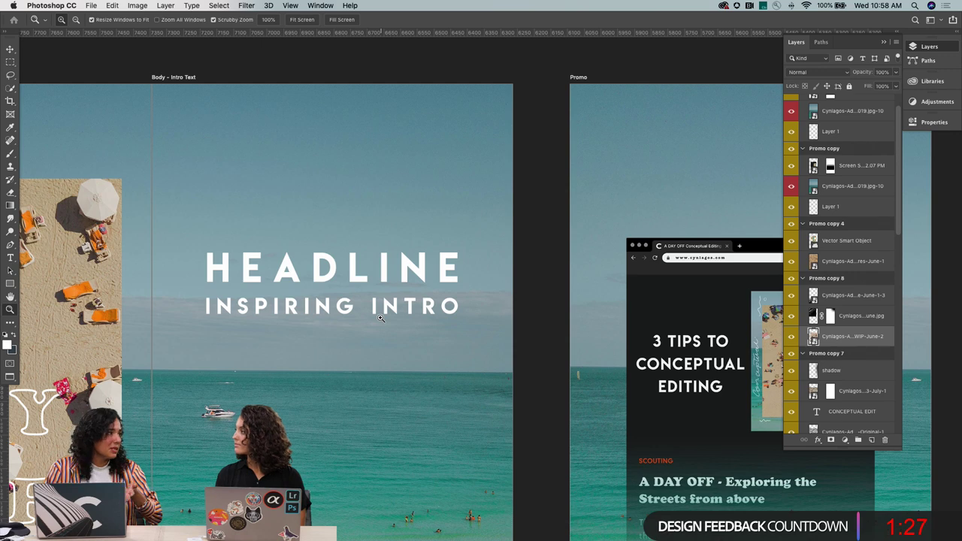
Select the Headline text layer on the Body - Intro Text artboard
key("v")
right_click(353, 277)
left_click(356, 278)
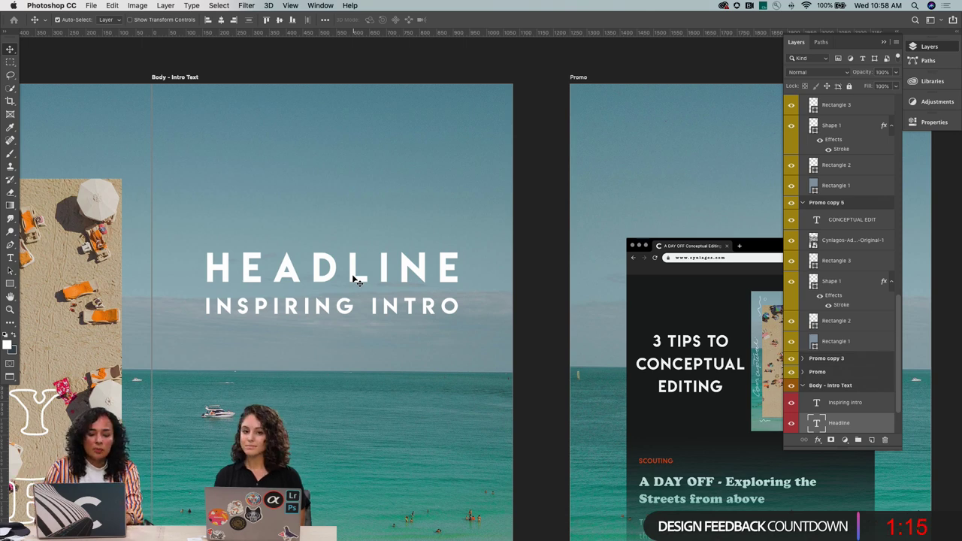
key("z")
left_click(367, 381, "alt")
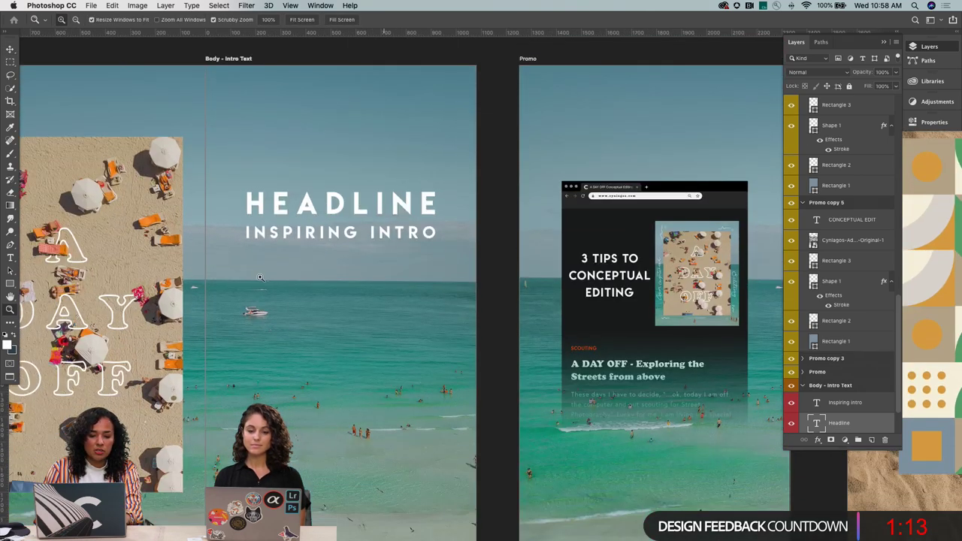
key("v")
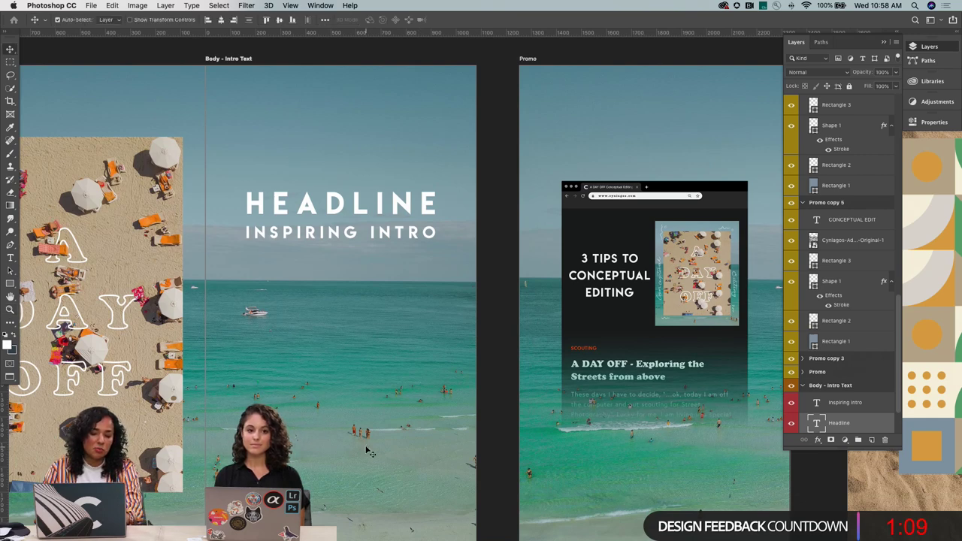
Review the promo artboard sequence from the website screenshot through the pattern and Conceptual Edit artboards to the laptop photo
scroll(528, 492, "right", 5)
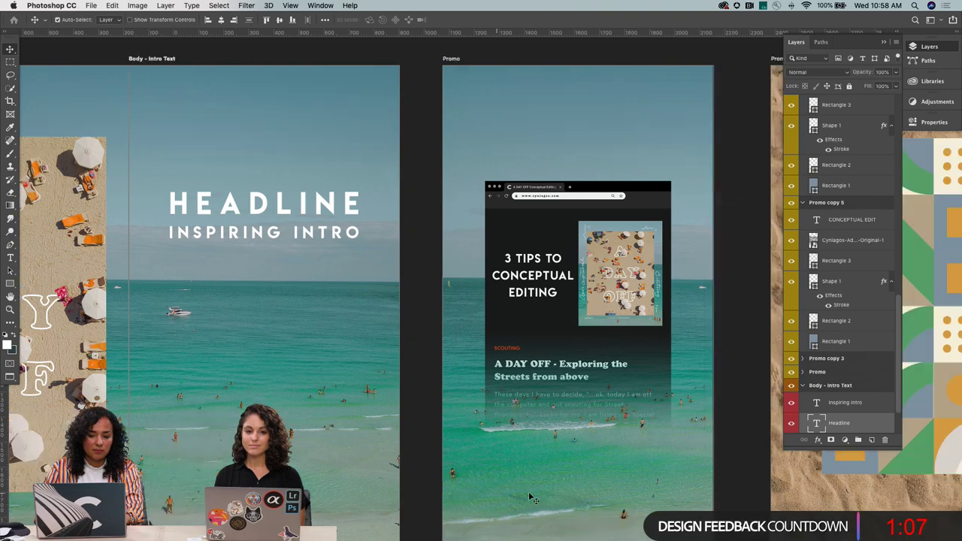
key("z")
left_click(630, 397, "alt")
scroll(630, 397, "right", 5)
scroll(630, 397, "up", 2)
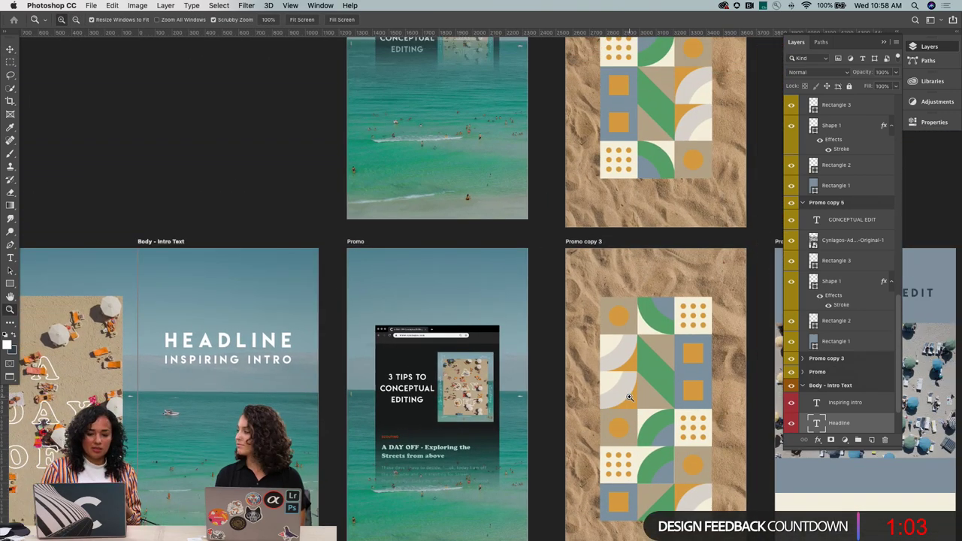
scroll(630, 397, "right", 10)
scroll(631, 397, "down", 1)
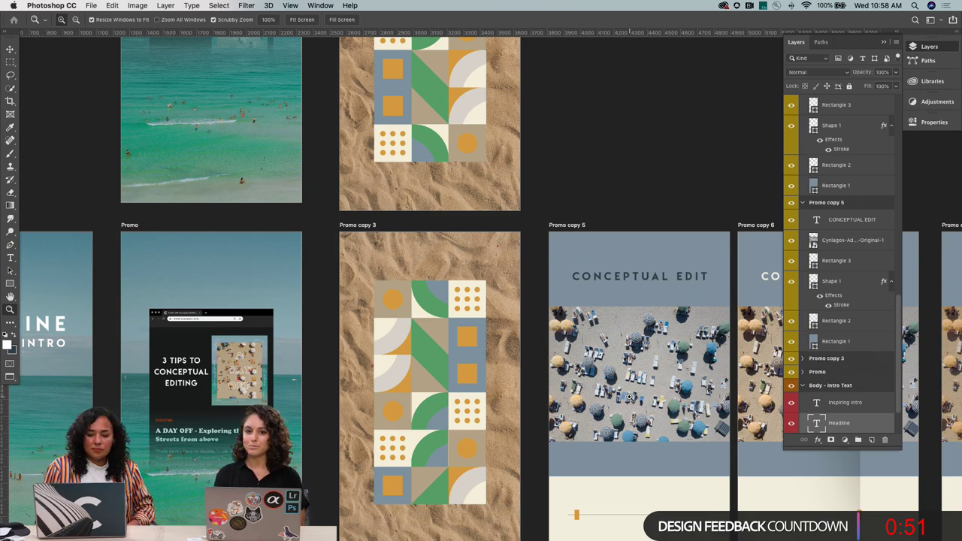
scroll(630, 396, "right", 6)
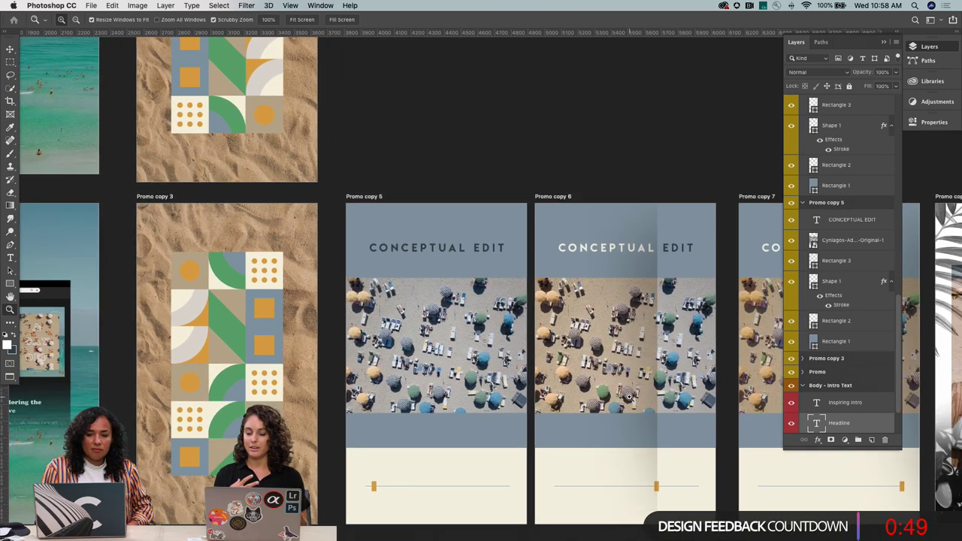
scroll(630, 396, "right", 3)
scroll(630, 397, "right", 4)
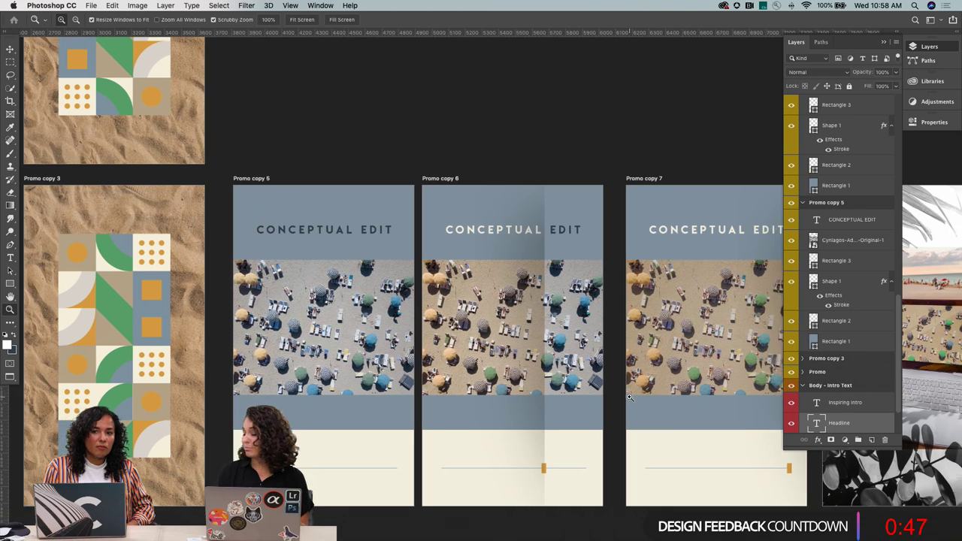
scroll(630, 396, "down", 1)
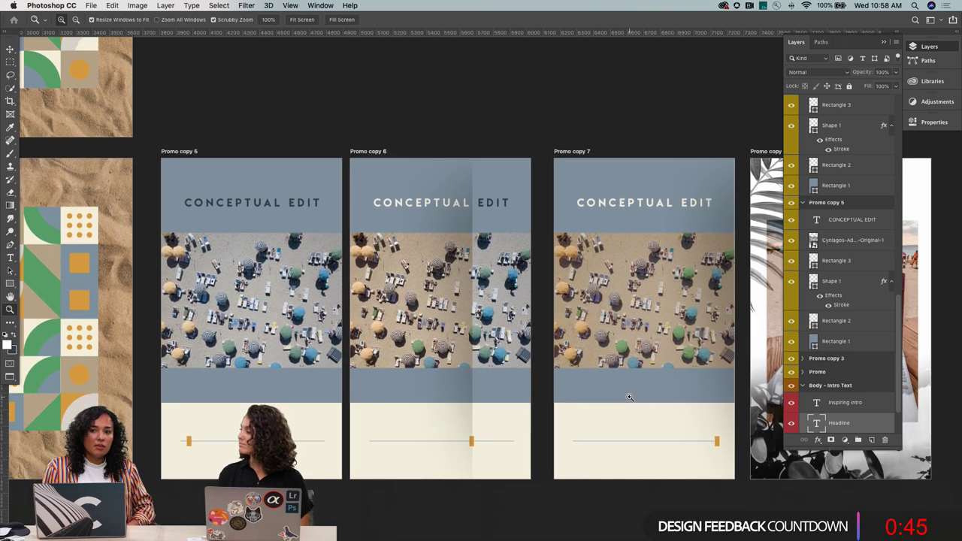
Collapse all expanded artboard groups in the layer list and colour-label the Promo artboard red
left_click(802, 203)
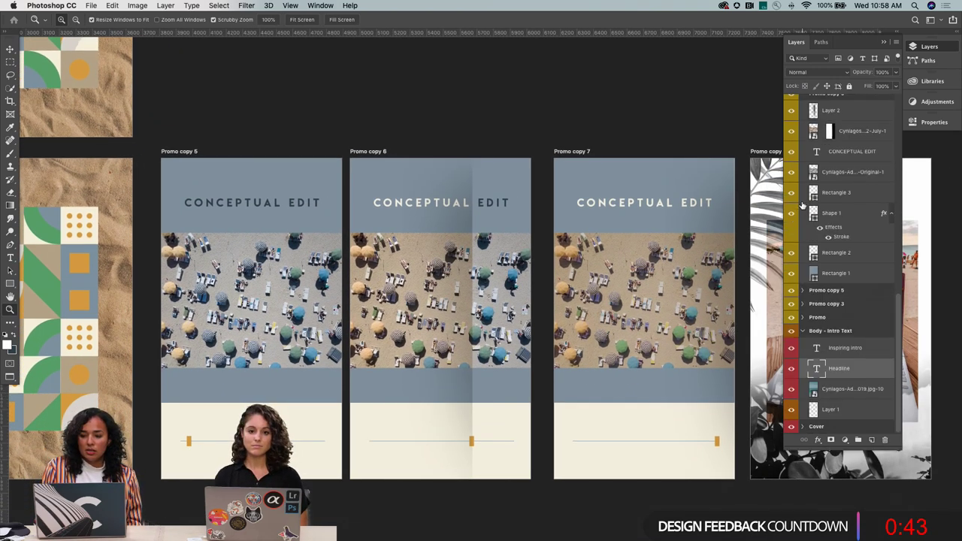
left_click(803, 332)
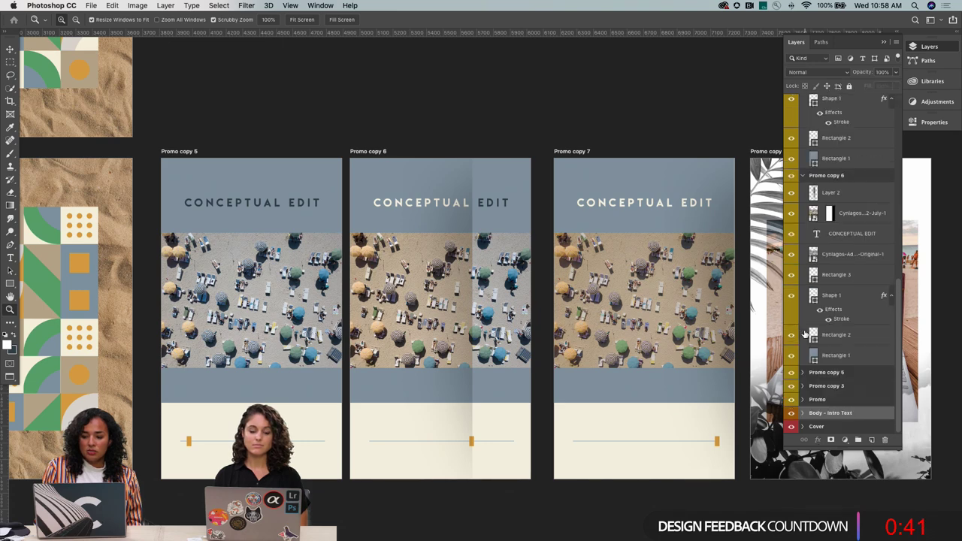
scroll(832, 159, "up", 5)
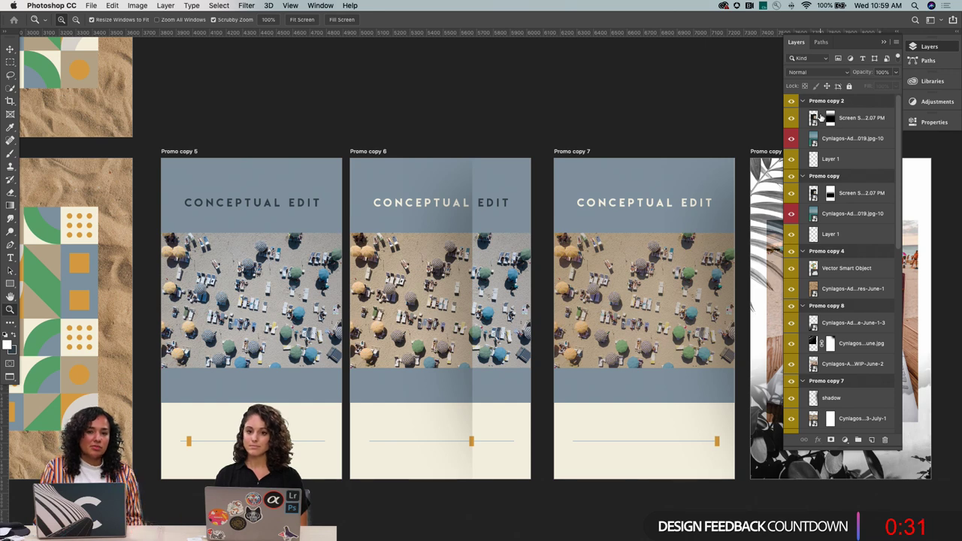
left_click(802, 101)
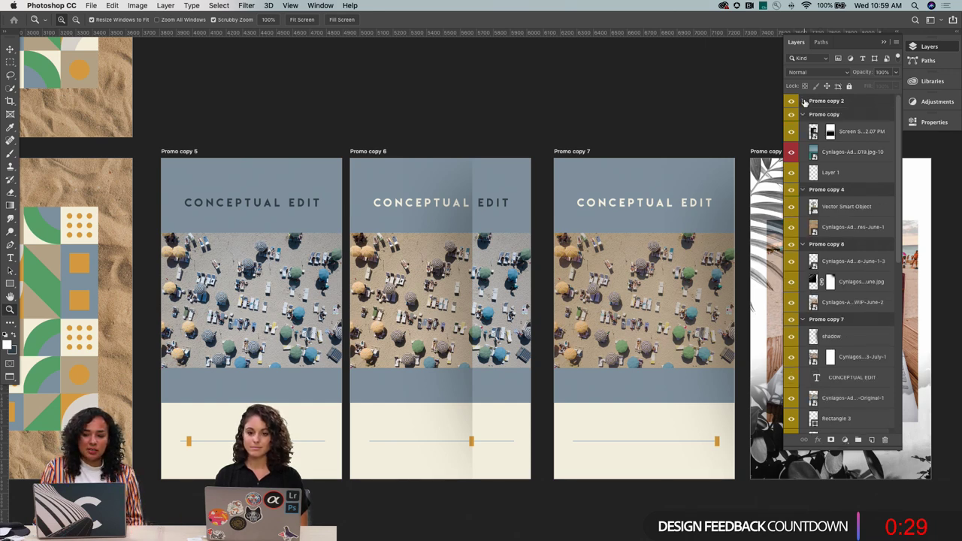
left_click(803, 114)
left_click(803, 127)
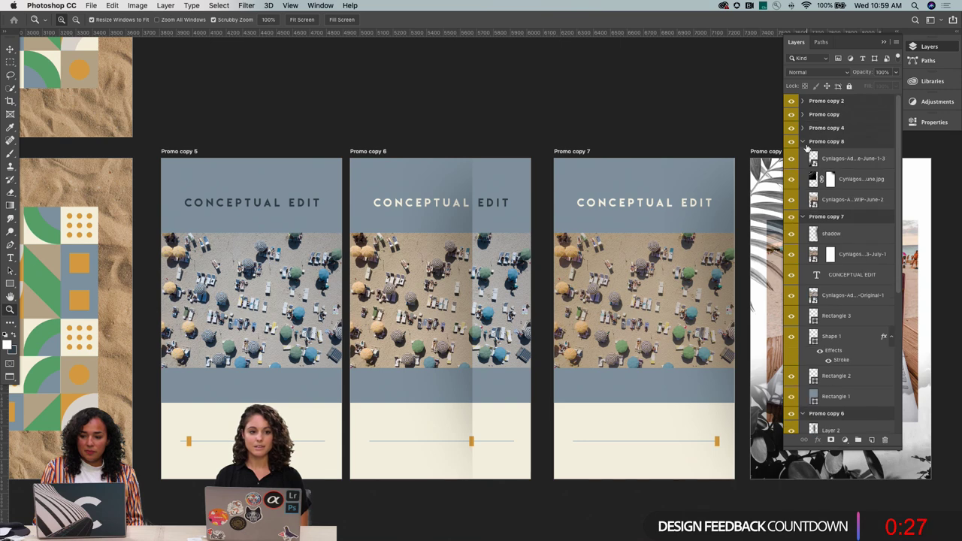
left_click(803, 141)
left_click(804, 155)
left_click(803, 168)
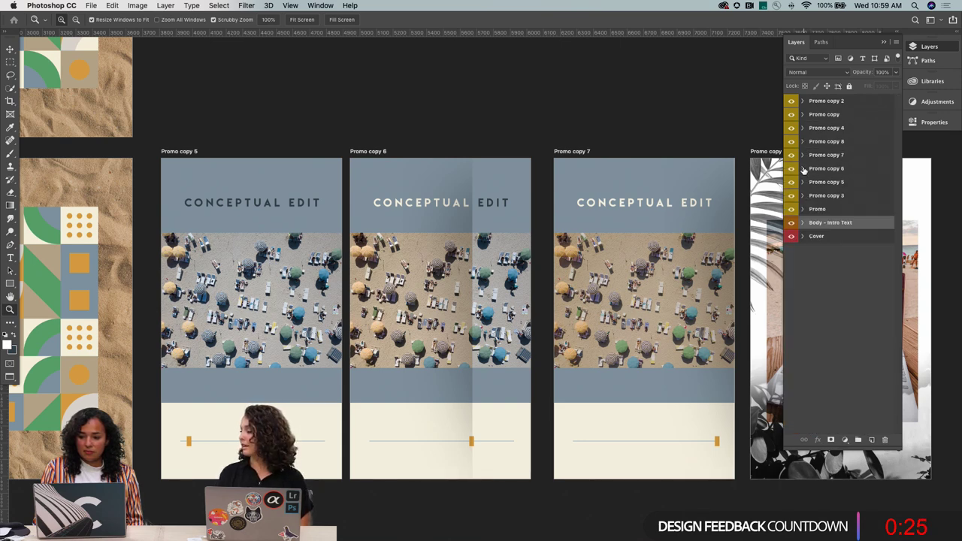
right_click(792, 209)
left_click(818, 245)
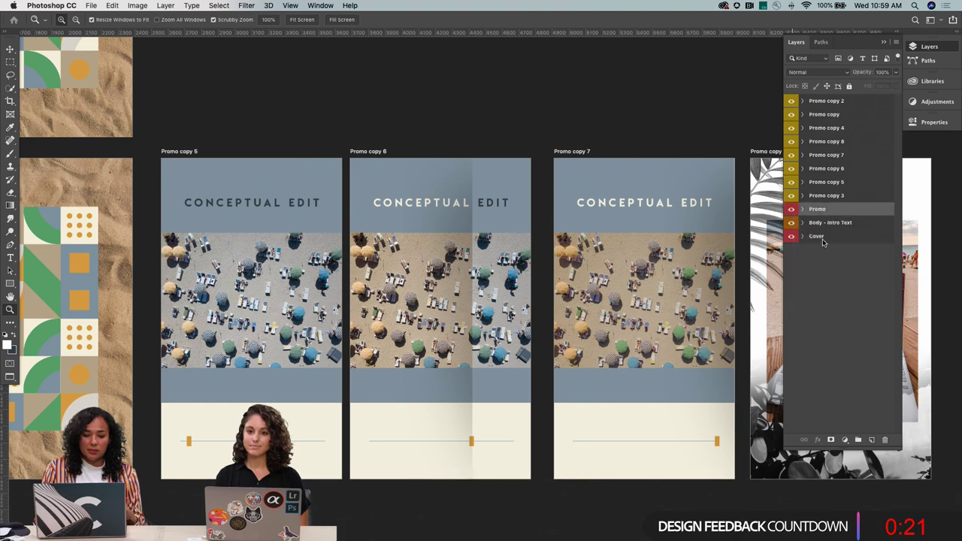
Select the ocean photo layer on the Promo copy artboard and open its smart object contents for editing
left_click(332, 283, "alt")
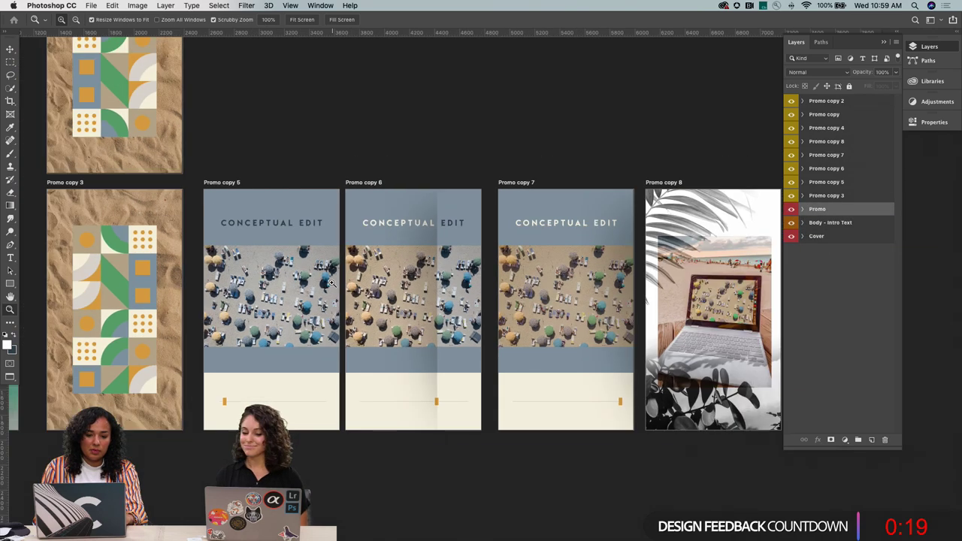
scroll(332, 283, "up", 3)
scroll(332, 284, "left", 5)
scroll(332, 284, "left", 2)
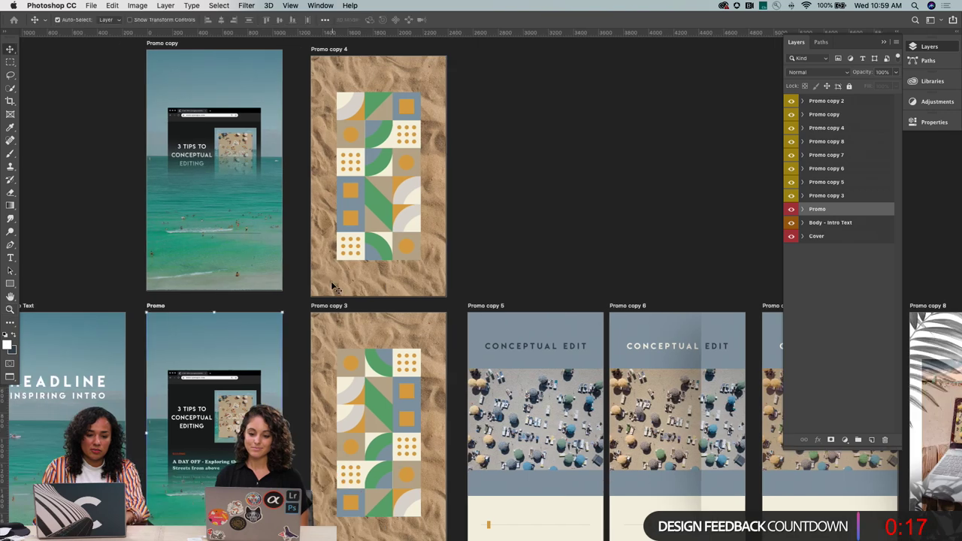
right_click(233, 120)
left_click(257, 115)
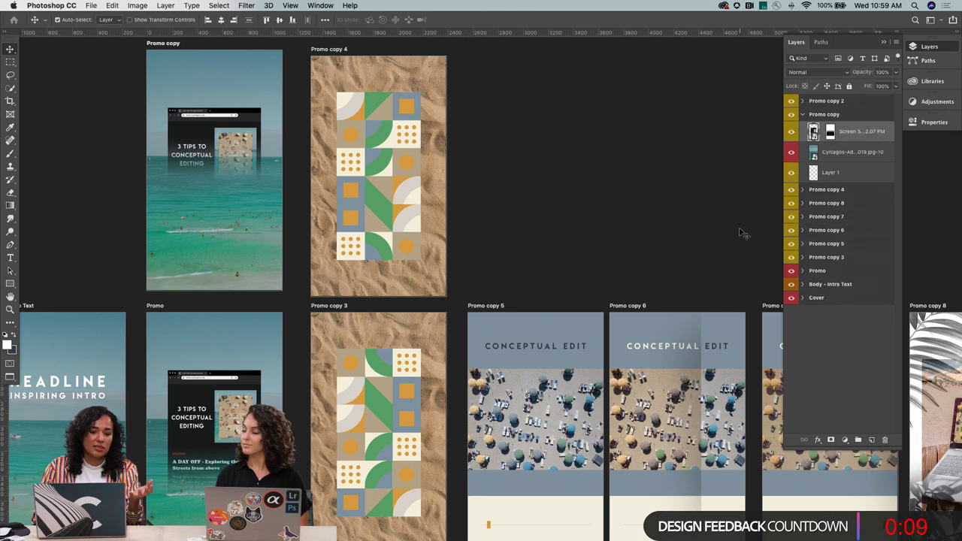
right_click(237, 84)
left_click(240, 87)
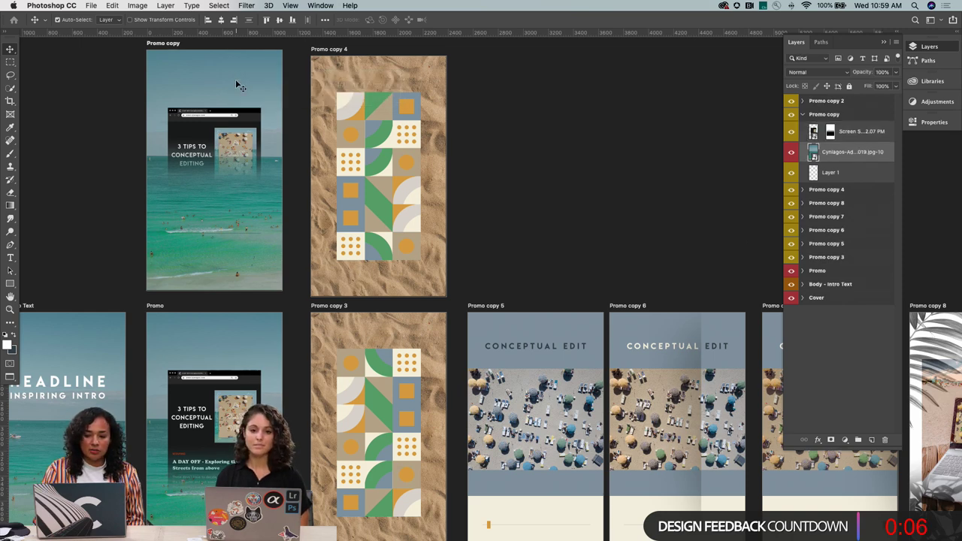
double_click(814, 153)
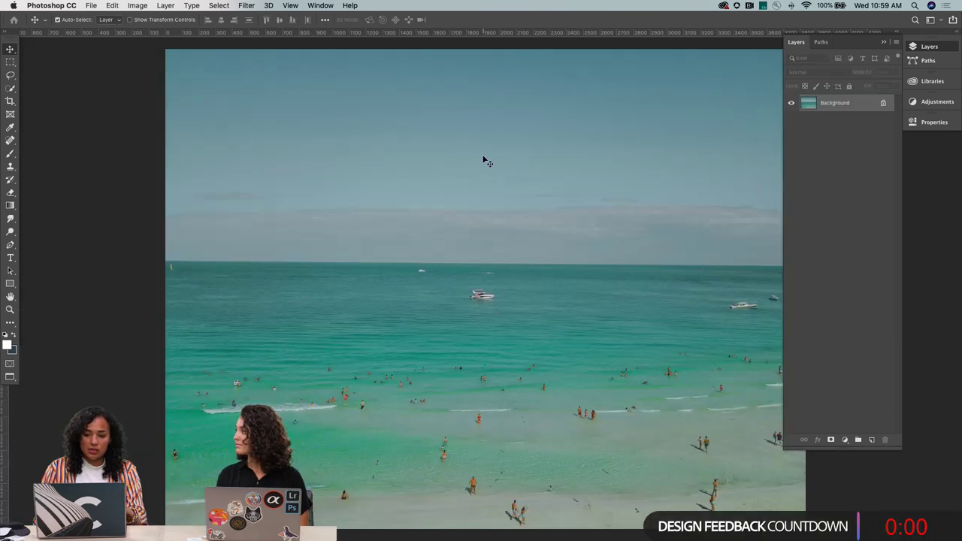
Place the aerial beach umbrella photo from Finder's Images folder over the ocean picture, covering the whole smart object canvas
key("super+Tab")
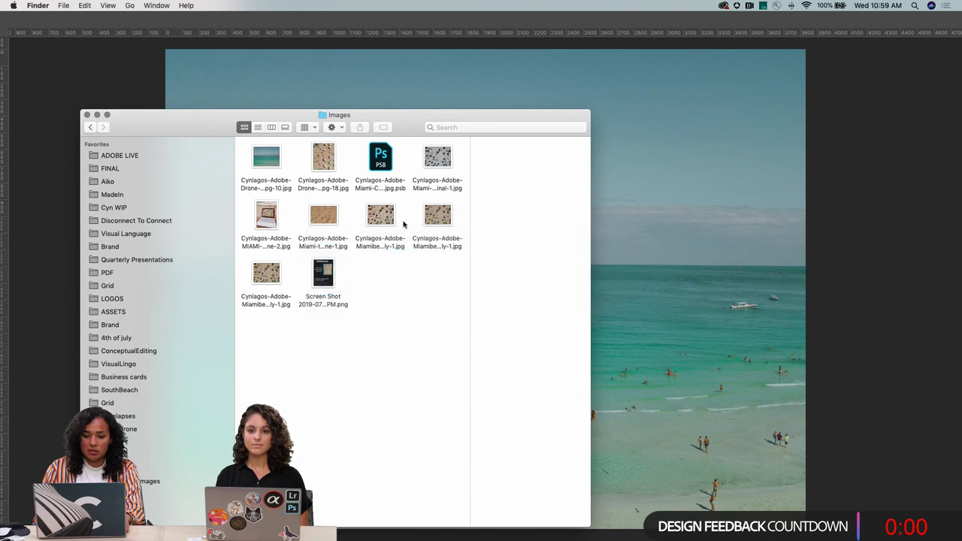
left_click(379, 214)
left_click_drag(267, 273, 701, 195)
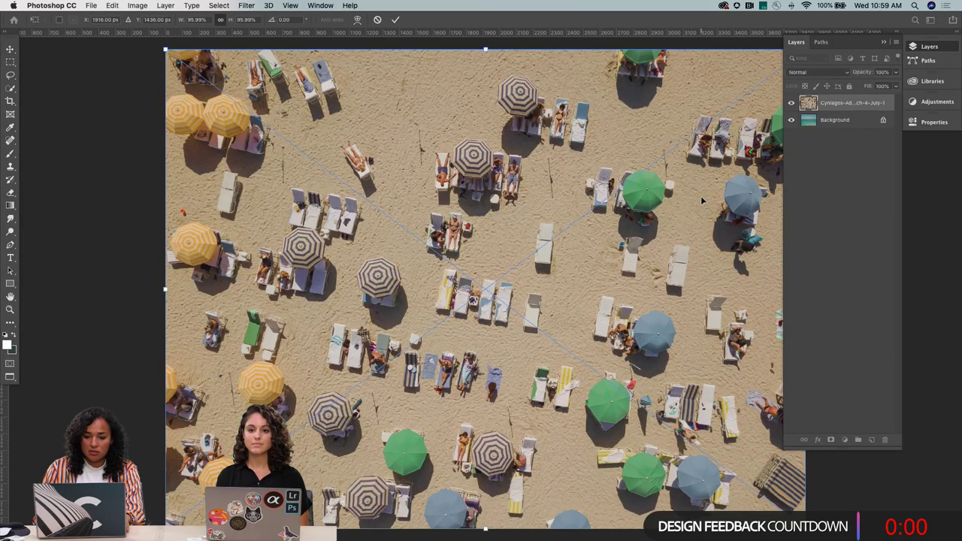
key("Return")
Merge the placed beach photo with the Background layer and save the smart object in its original format
key("super+s")
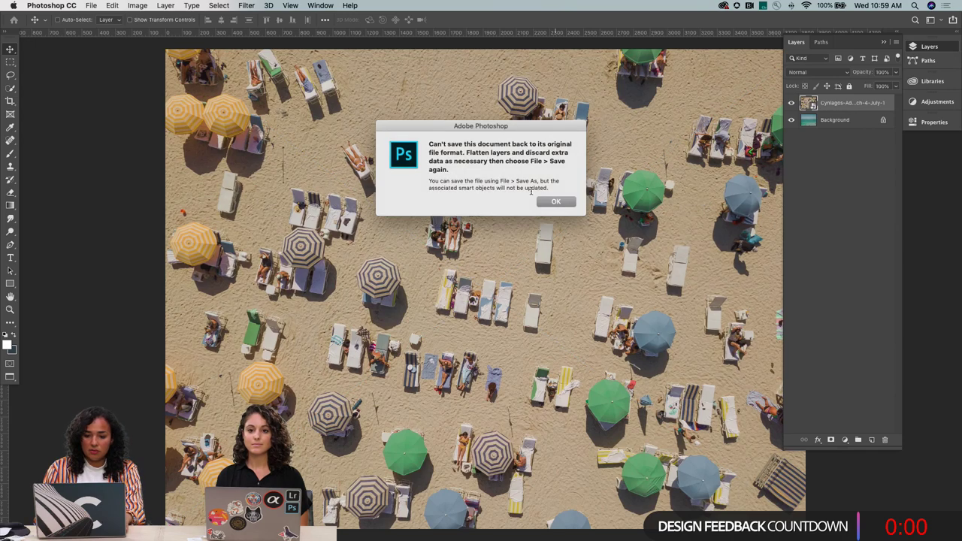
left_click(552, 202)
left_click(833, 122)
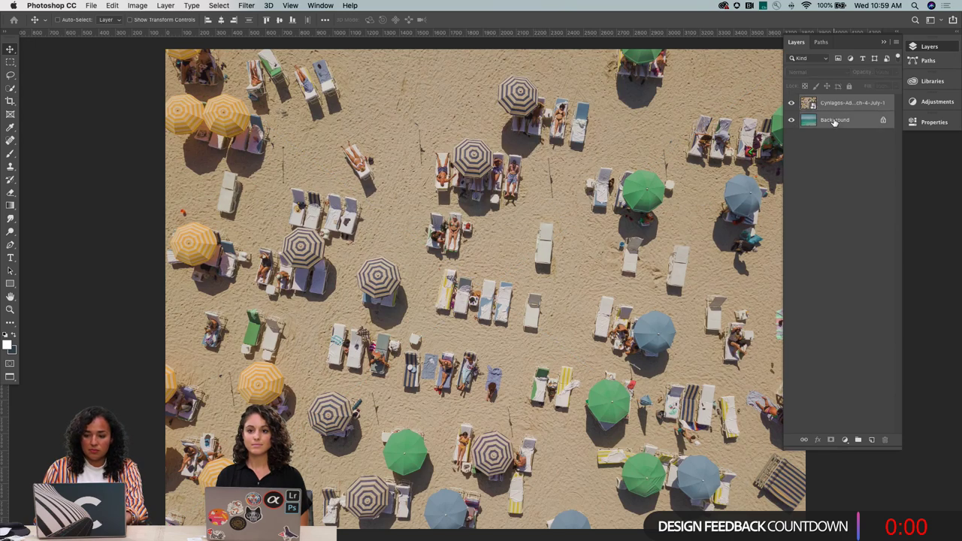
key("super+shift+e")
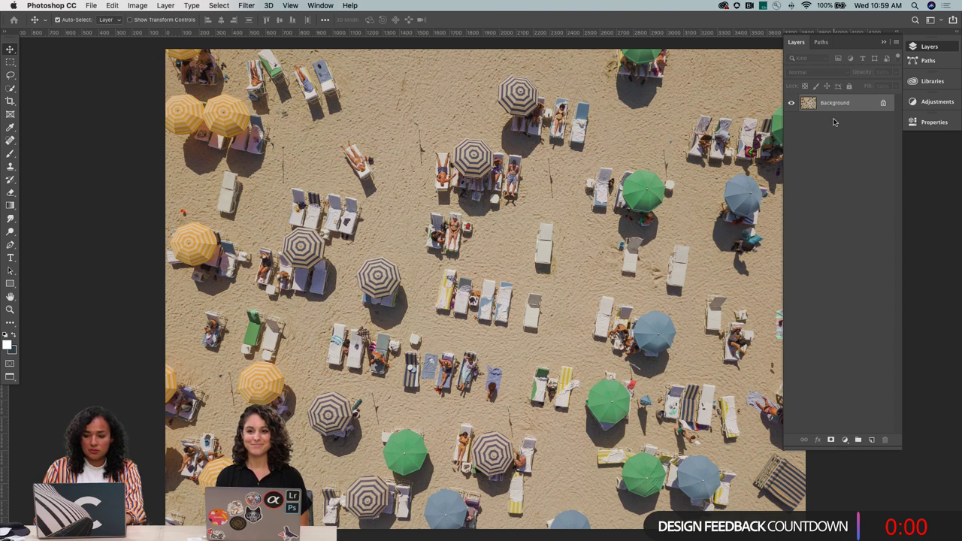
Return to the promo artboards document and examine the replaced background photo on the Cover, Body - Intro Text and Promo artboards
key("ctrl+Tab")
key("z")
left_click(376, 273)
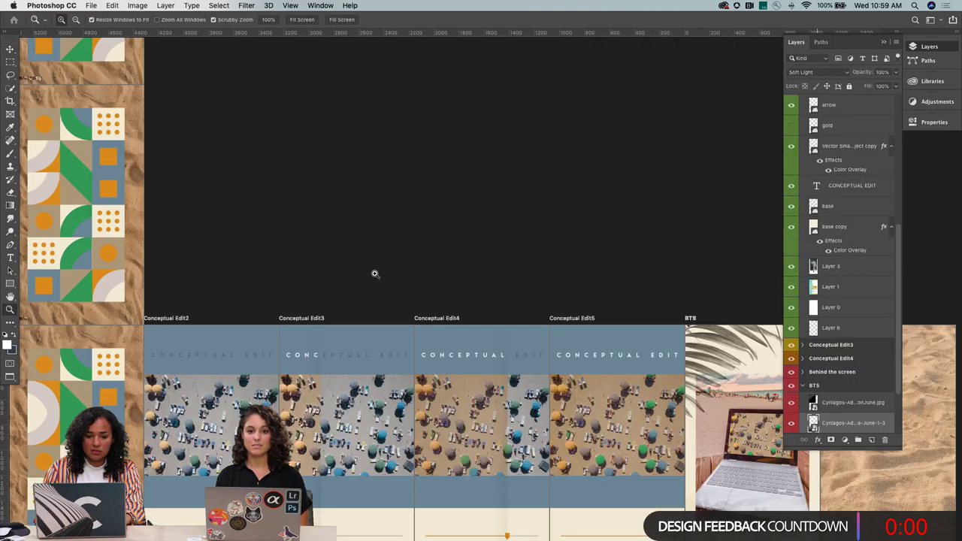
left_click(375, 273)
scroll(375, 274, "left", 15)
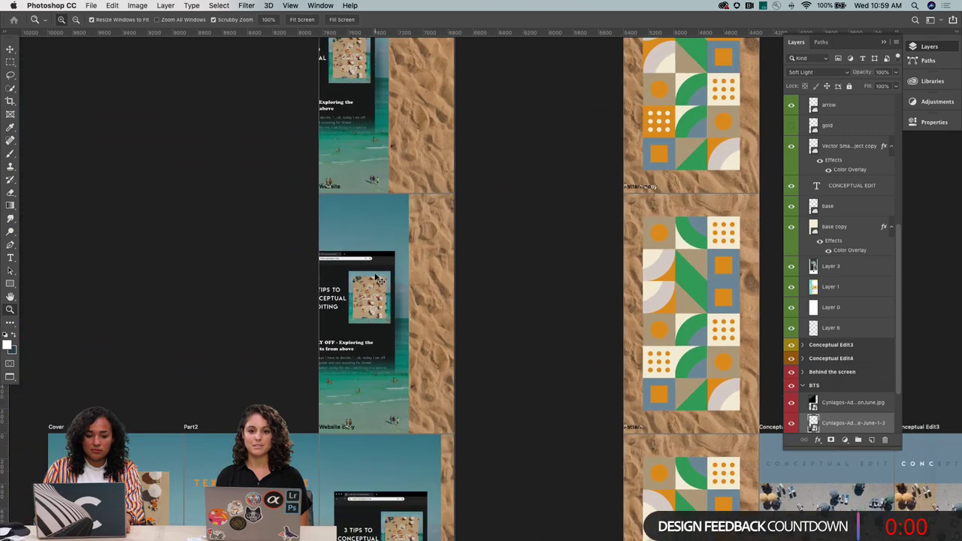
key("ctrl+Tab")
scroll(365, 275, "left", 10)
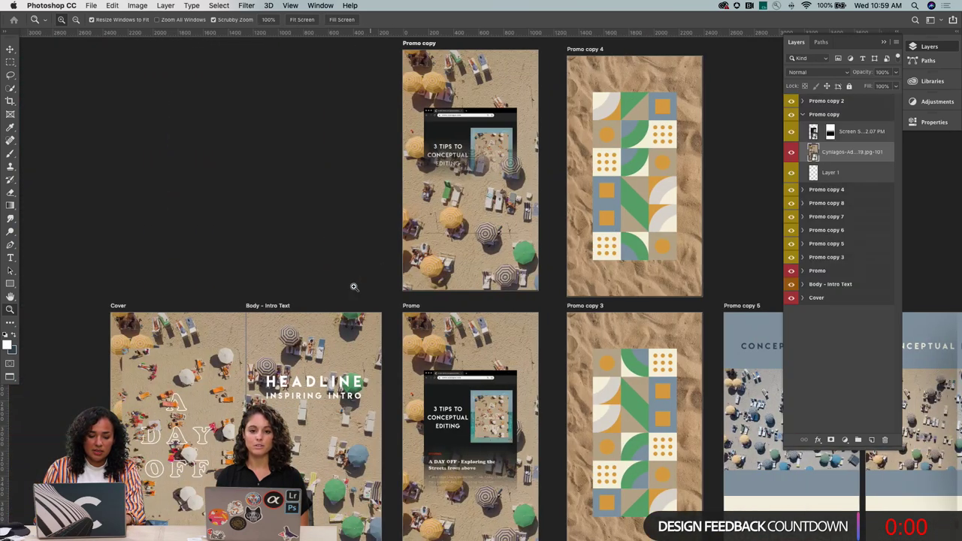
In the background smart object document, undo merging and placing the beach photo, and update the promo artboards with the ocean picture
left_click_drag(514, 283, 507, 247)
scroll(506, 247, "up", 10)
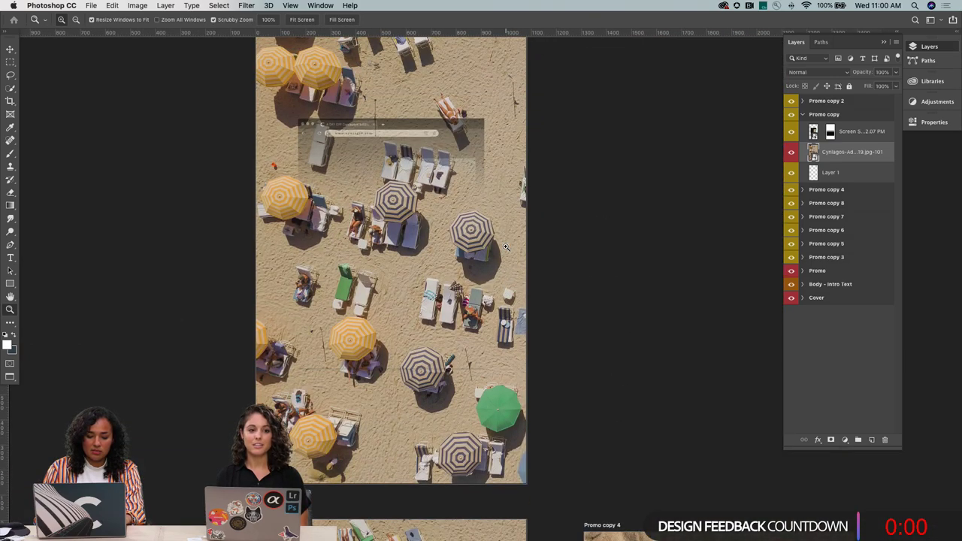
key("ctrl+Tab")
key("ctrl+Tab")
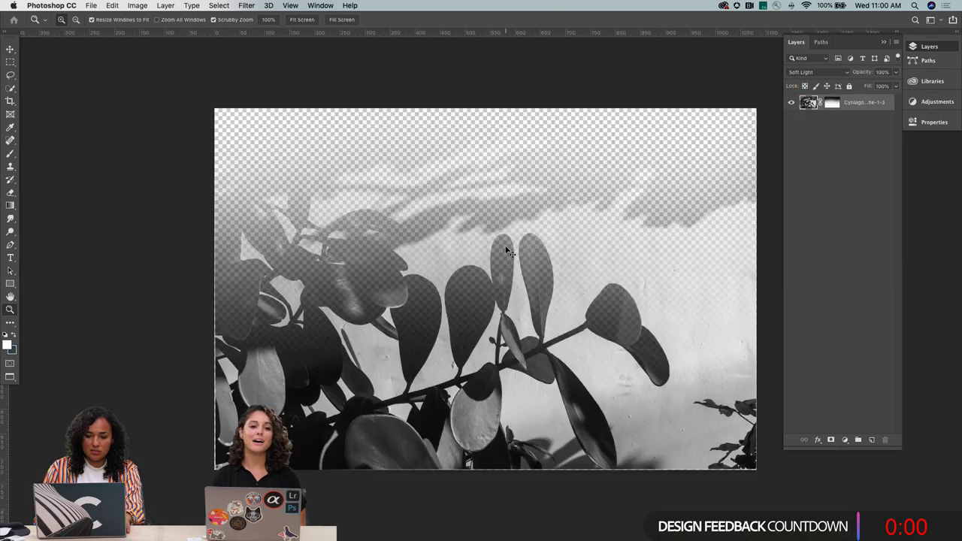
key("ctrl+Tab")
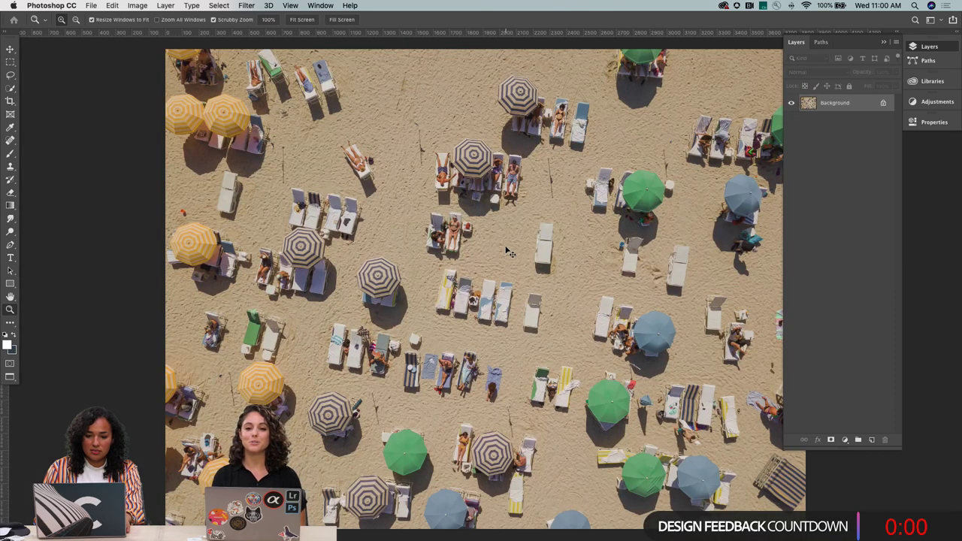
key("ctrl+Tab")
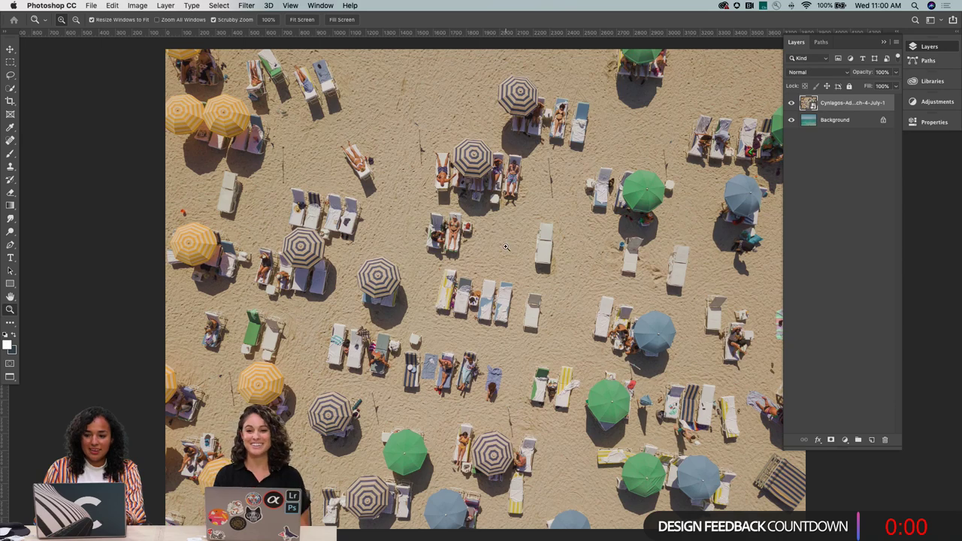
key("ctrl+Tab")
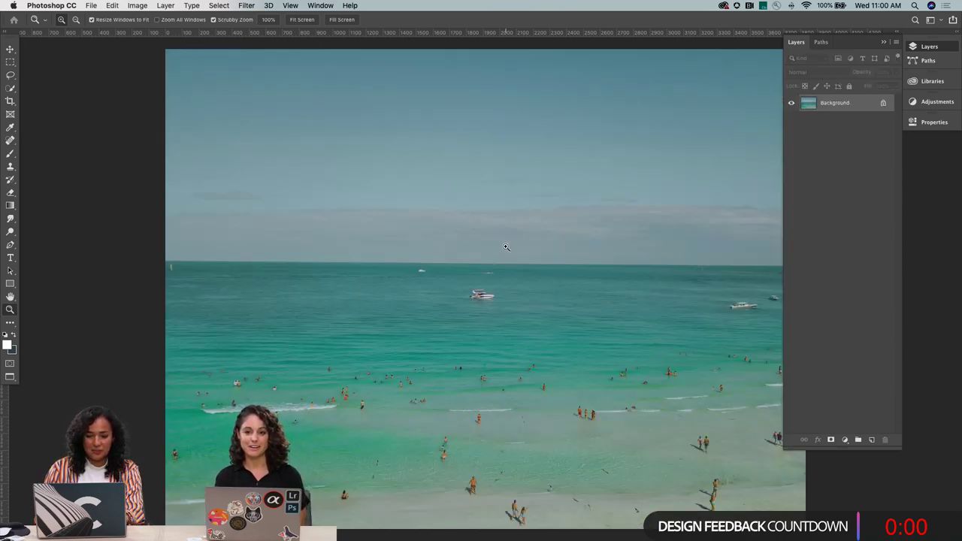
key("ctrl+Tab")
key("ctrl+Tab")
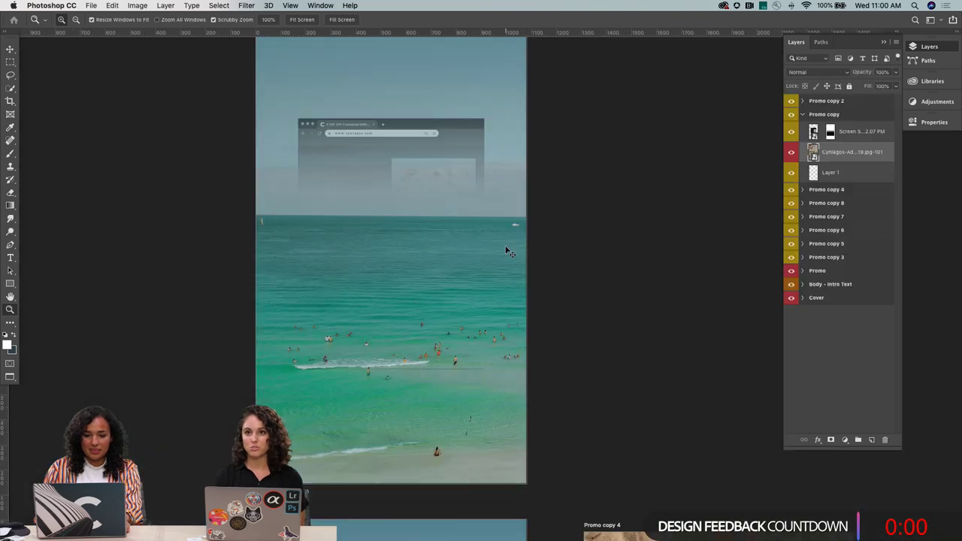
Examine the ocean background across the Promo copy, Promo, Cover and Body - Intro Text artboards
left_click(408, 318, "alt")
scroll(408, 318, "down", 3)
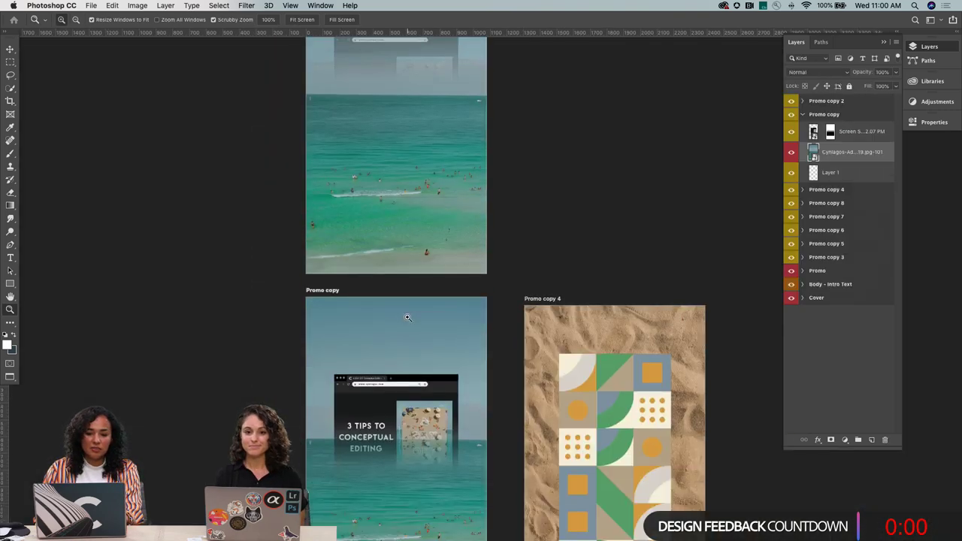
scroll(408, 317, "down", 1)
left_click(408, 317, "alt")
scroll(407, 323, "down", 5)
scroll(406, 344, "left", 5)
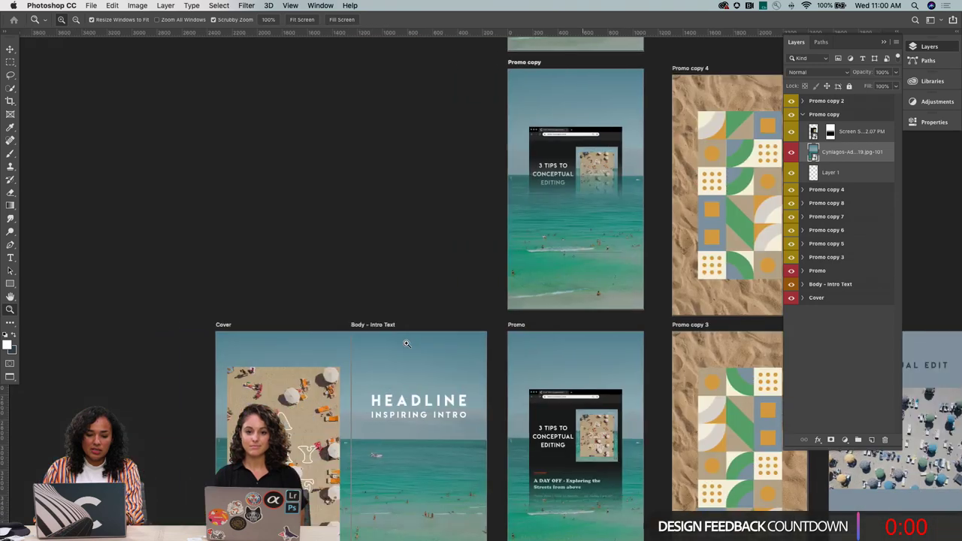
scroll(406, 344, "left", 1)
left_click(402, 347)
left_click(391, 351)
scroll(368, 355, "down", 3)
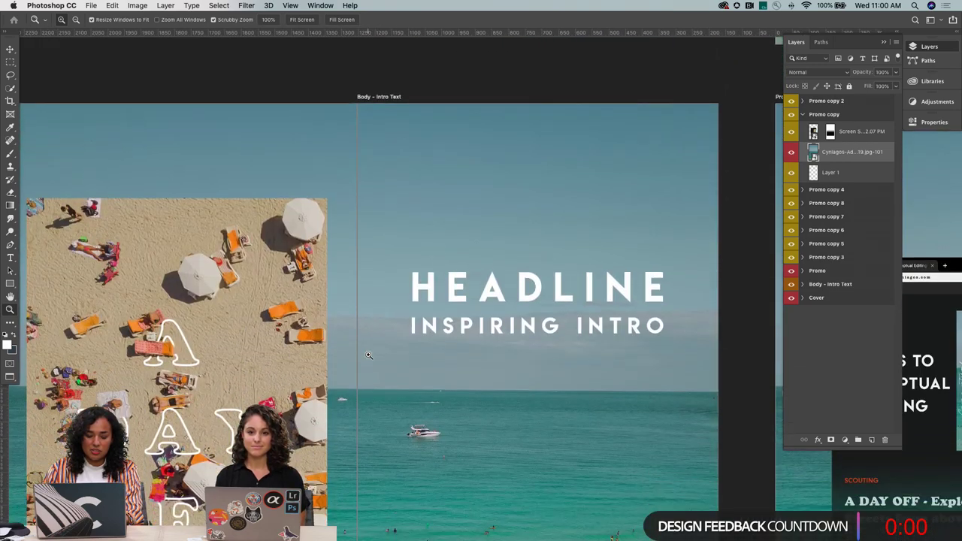
scroll(369, 355, "down", 1)
key("v")
scroll(394, 408, "down", 2)
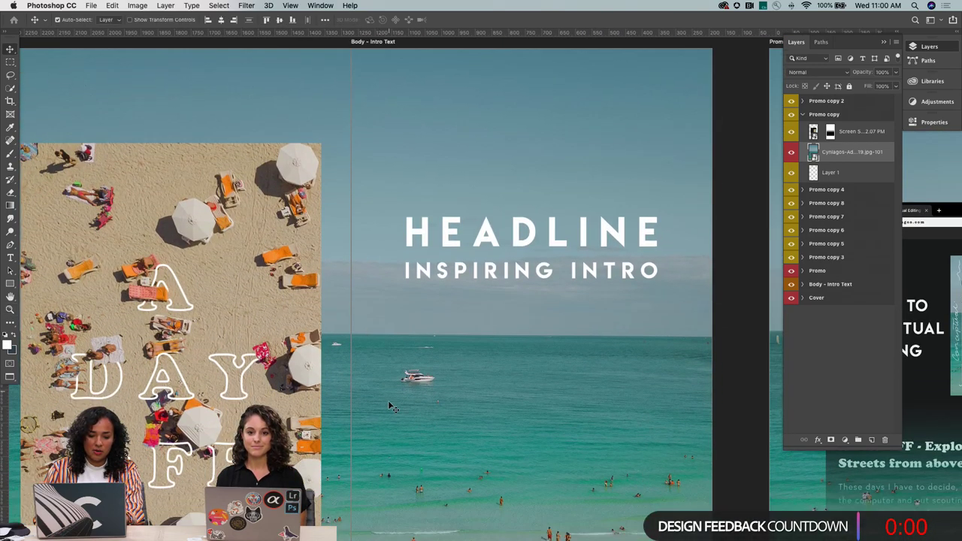
key("z")
left_click(394, 406, "alt")
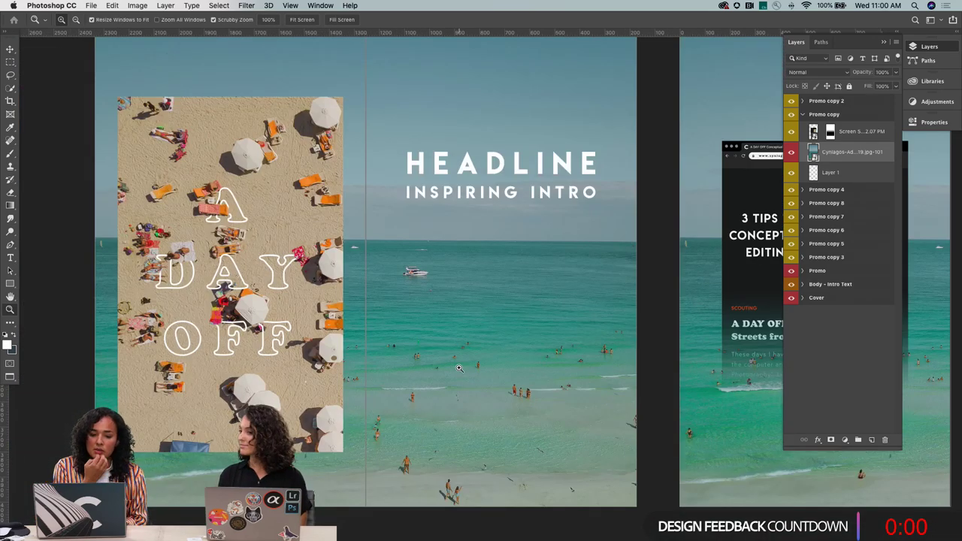
left_click(91, 5)
left_click(91, 5)
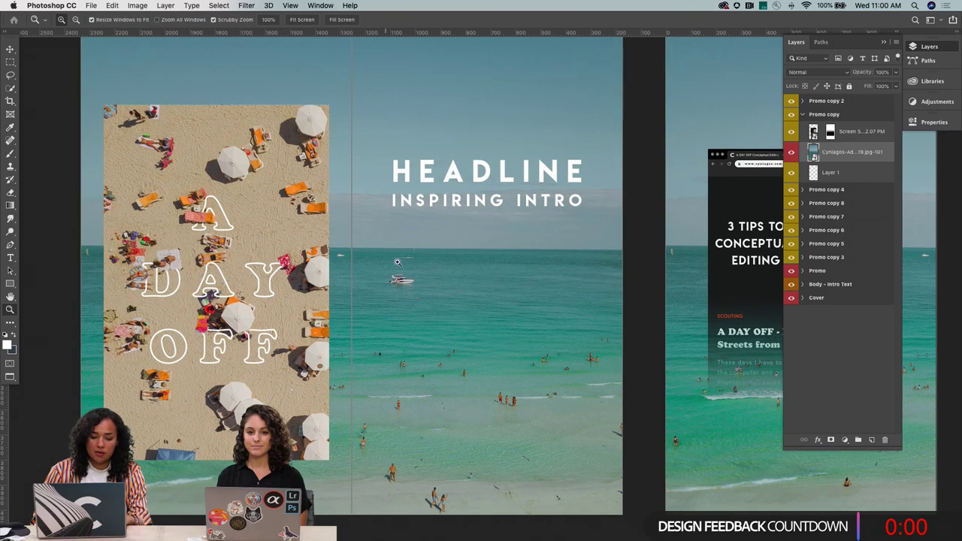
Select the Cover artboard and set its height to 1350 px
left_click(396, 269, "alt")
key("v")
left_click(340, 120)
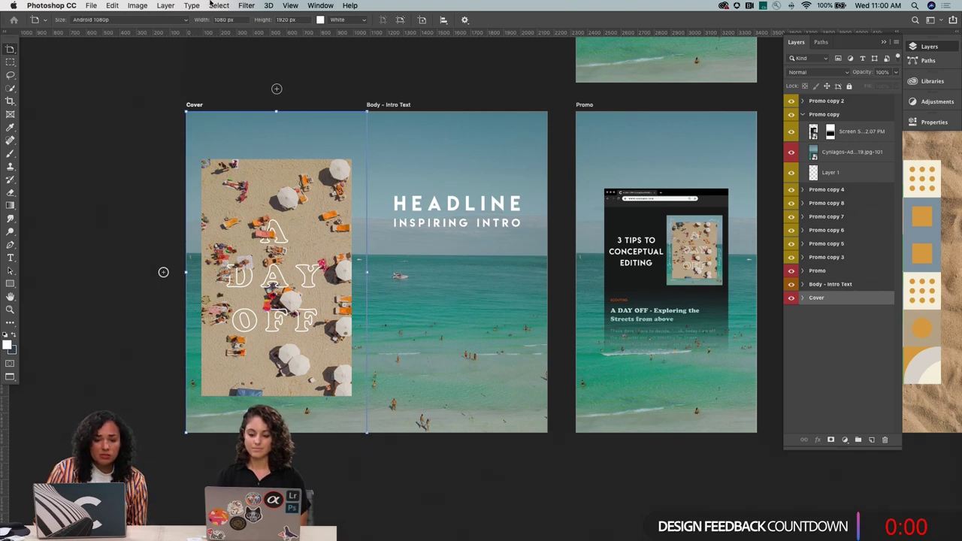
left_click(286, 19)
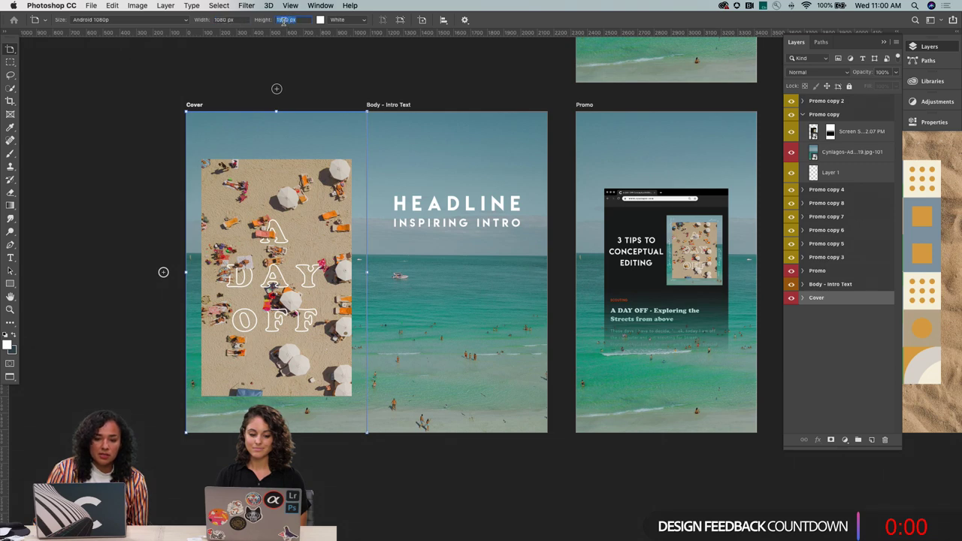
key("shift+Tab")
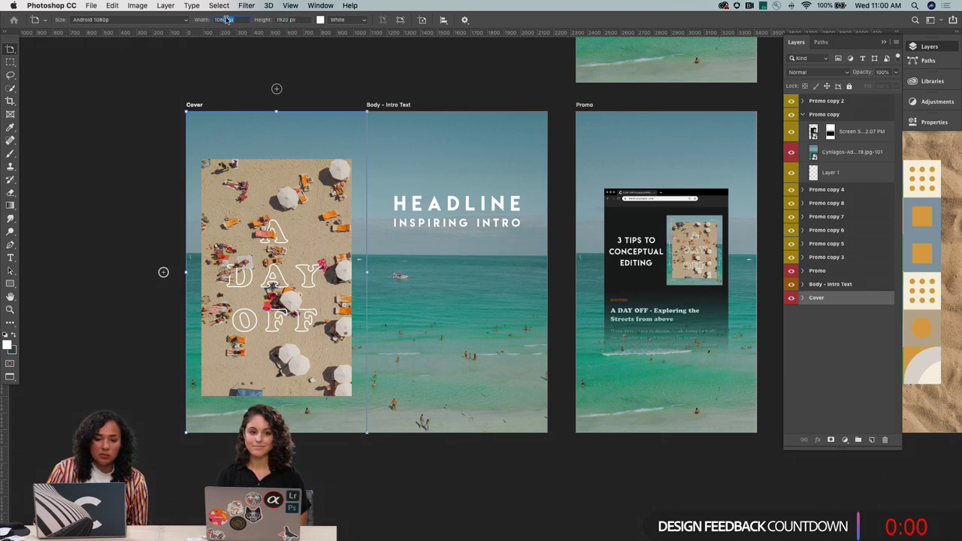
left_click(298, 19)
key("BackSpace")
key("BackSpace")
key("BackSpace")
key("BackSpace")
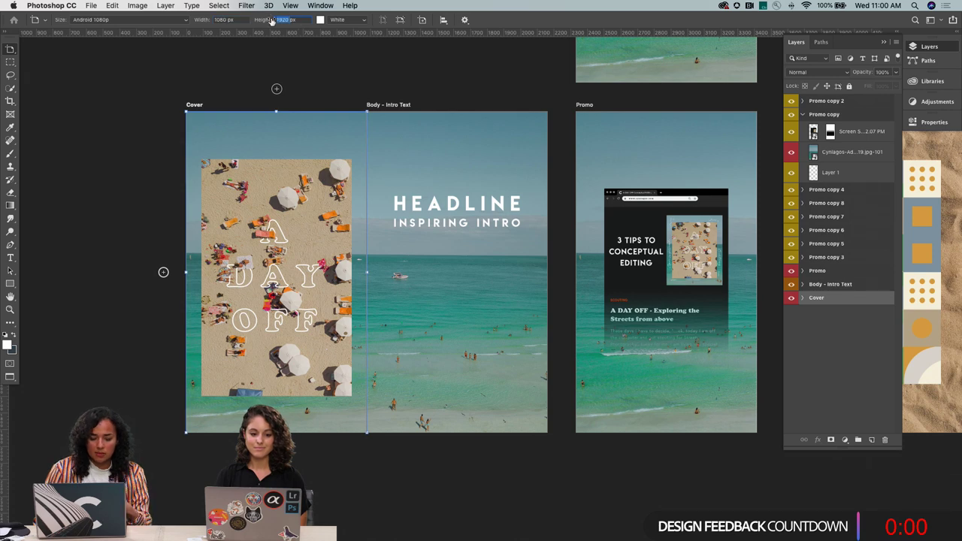
type("1350")
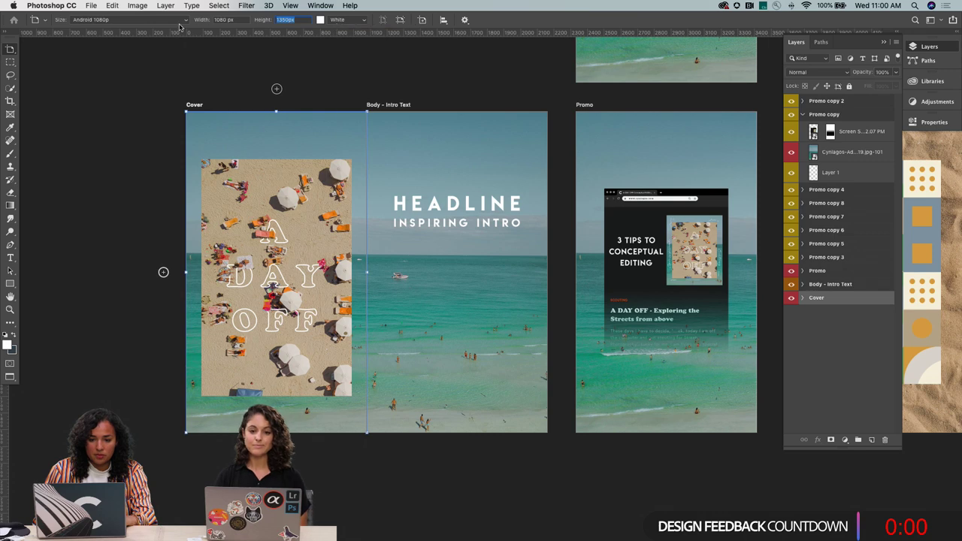
key("Return")
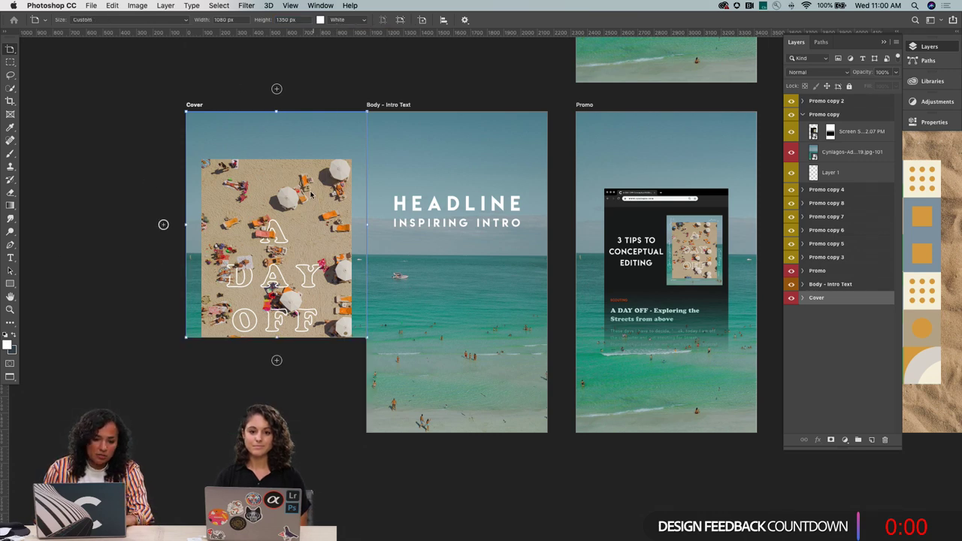
Scale the Cover artboard's title, beach photo and ocean photo layers together to 79.24%, and undo the last move
left_click(802, 298)
left_click(835, 316)
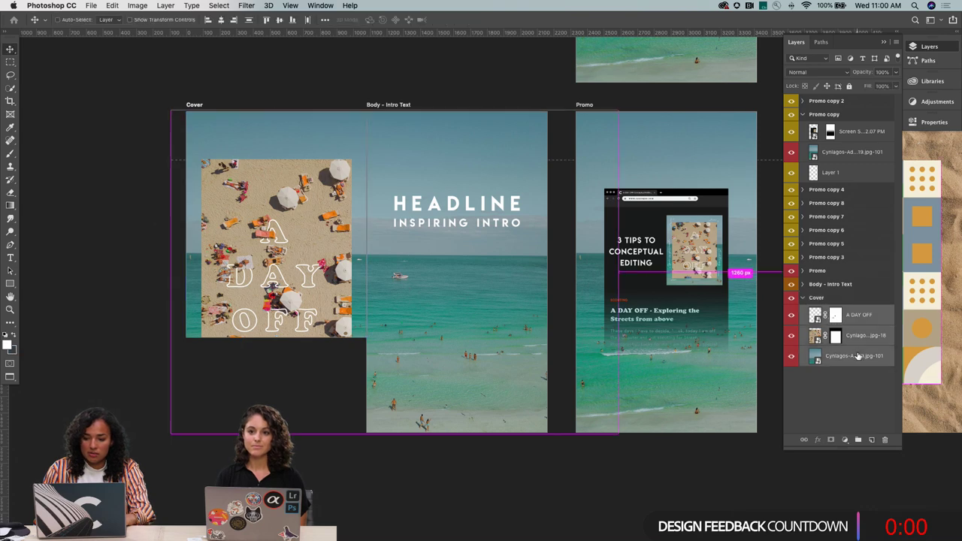
left_click(854, 354, "shift")
key("ctrl+t")
left_click_drag(618, 434, 525, 367)
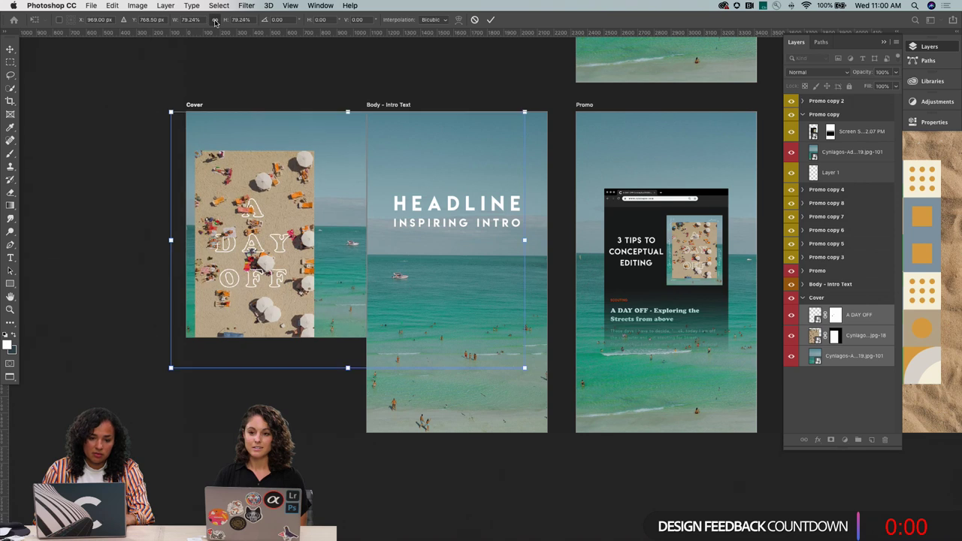
left_click_drag(302, 218, 331, 184)
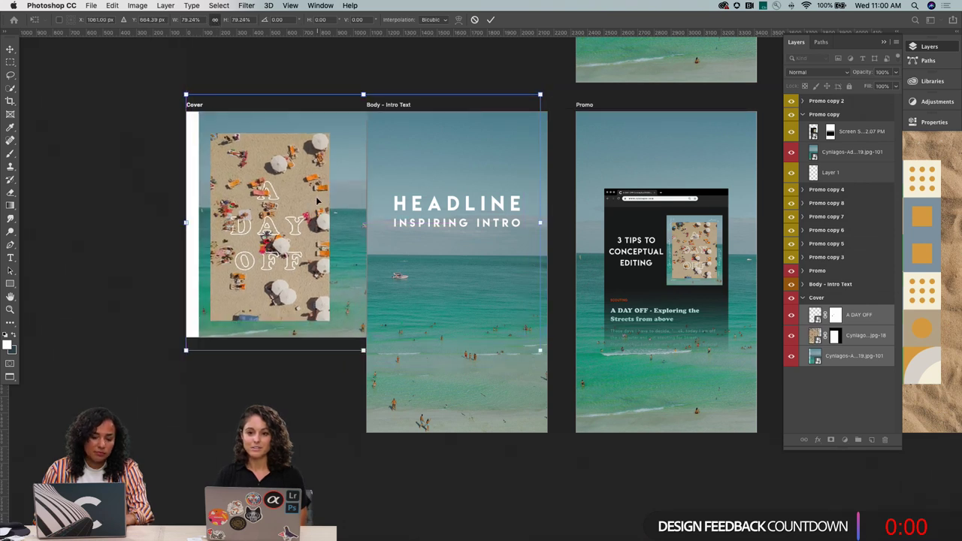
key("ctrl+z")
key("Return")
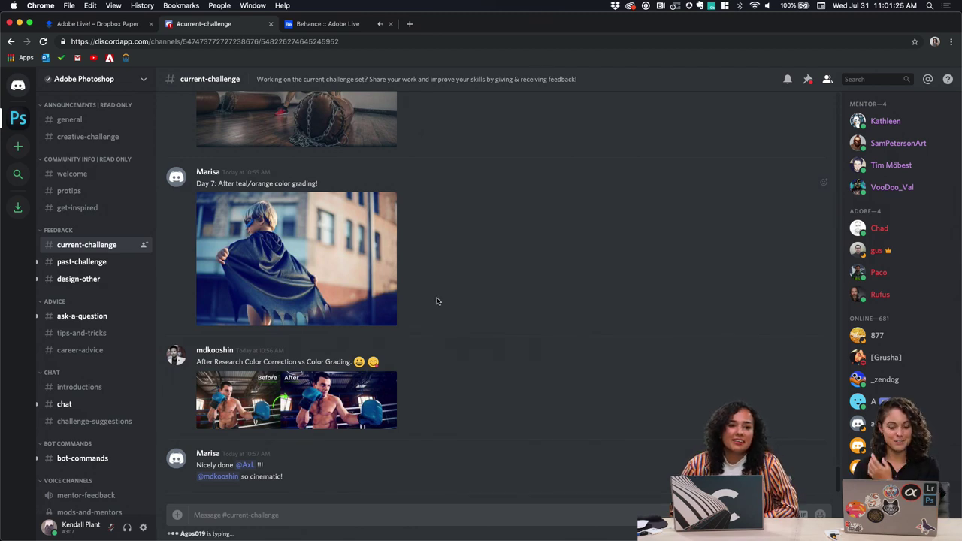
Switch to Discord's current-challenge channel in Chrome and examine the before-and-after color grading image of the boxer at full size
left_click(343, 392)
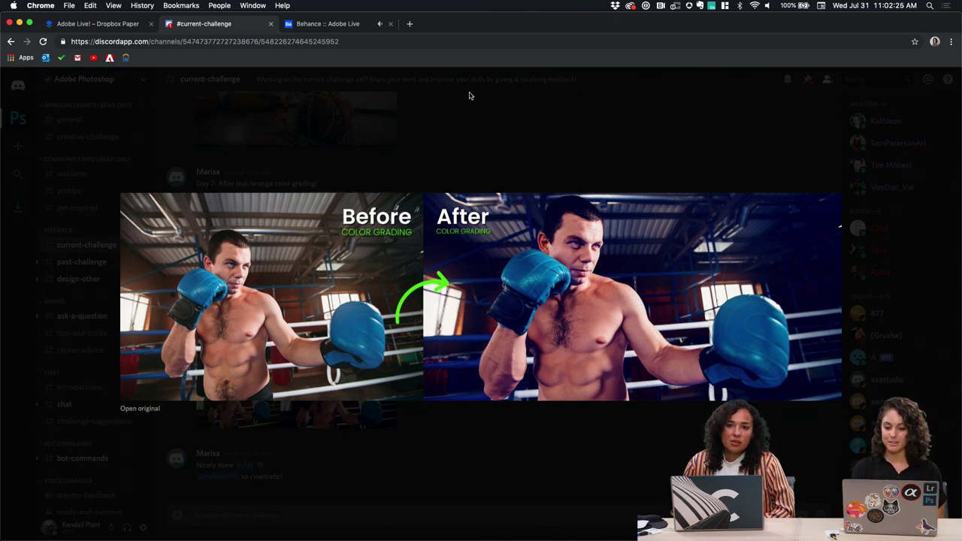
left_click(442, 129)
scroll(403, 239, "up", 2)
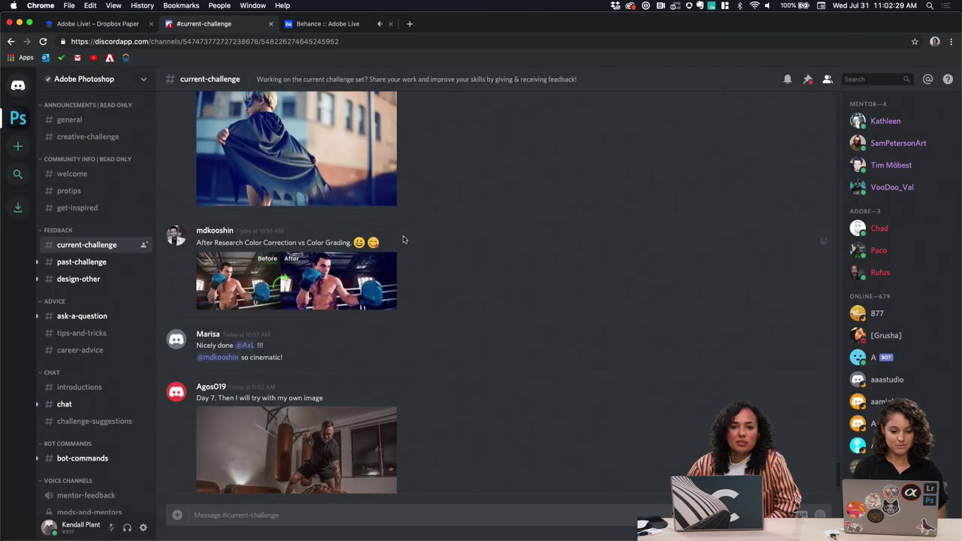
scroll(403, 239, "up", 1)
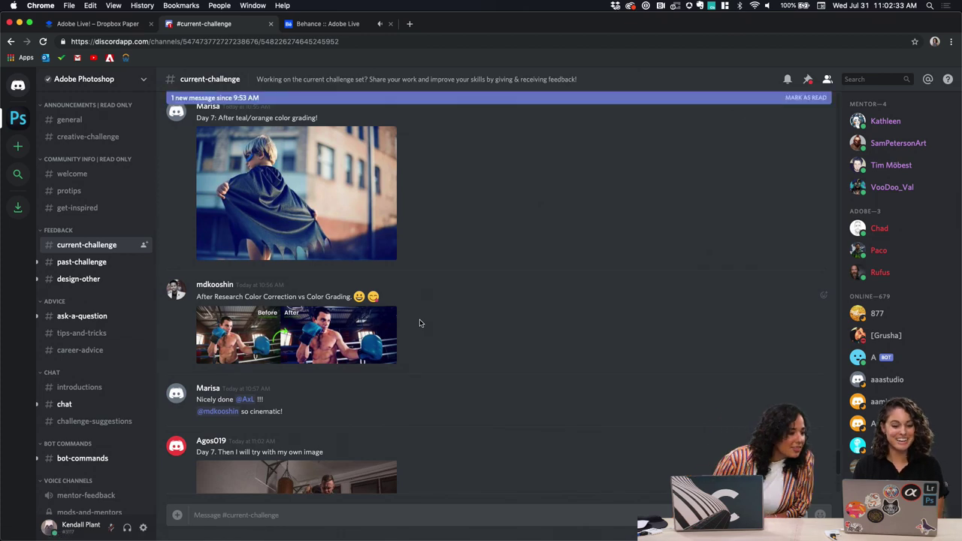
scroll(421, 323, "up", 3)
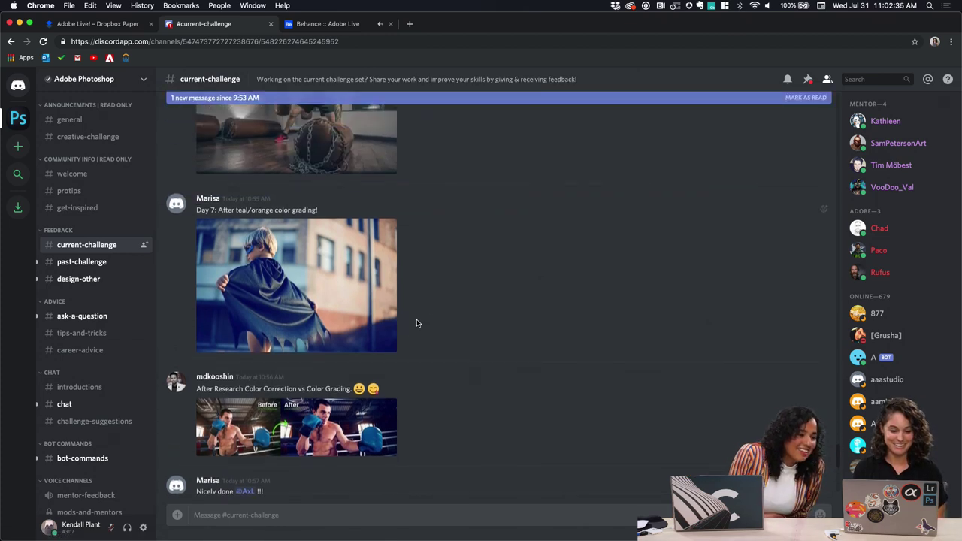
Compare the original and blue-graded gym photos in the post captioned "Day 7. Then I will try with my own image"
scroll(483, 331, "down", 5)
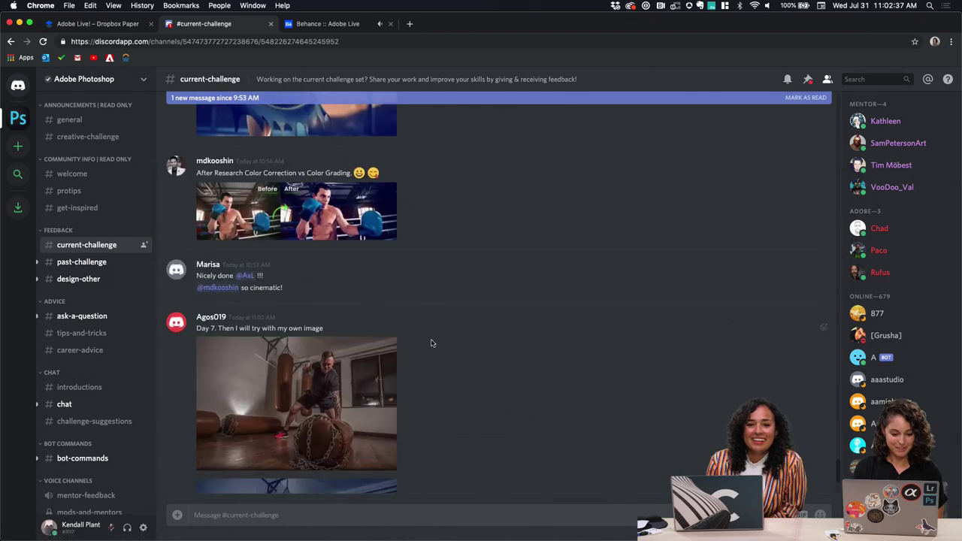
scroll(484, 331, "down", 3)
left_click(377, 312)
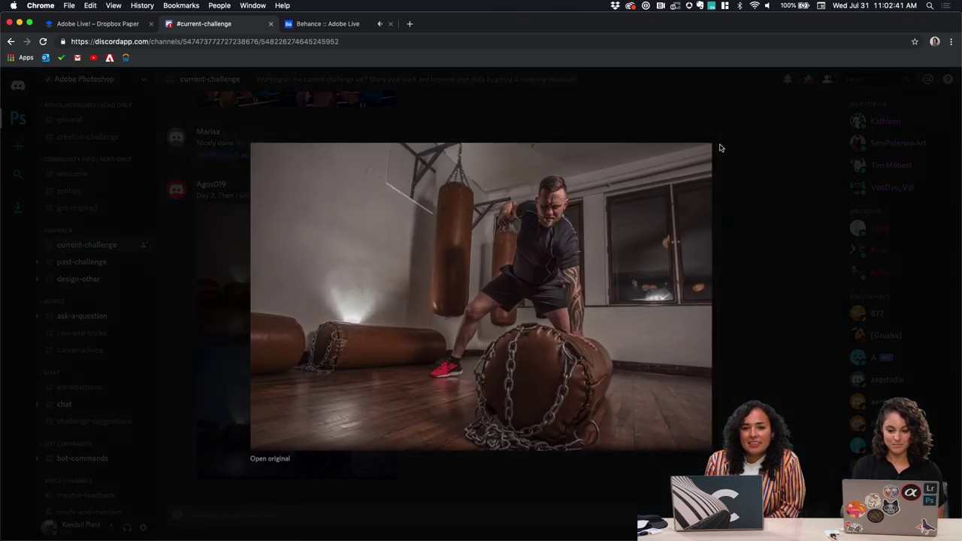
left_click(761, 252)
left_click(328, 412)
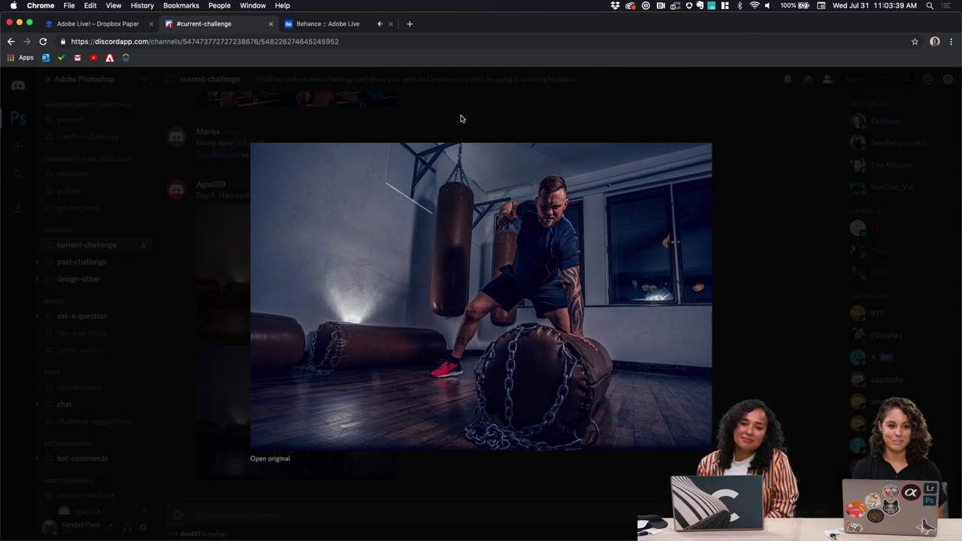
left_click(461, 119)
Examine the enlarged caped child photo posted as "Day 7: After teal/orange color grading!"
scroll(434, 234, "up", 5)
scroll(435, 234, "up", 2)
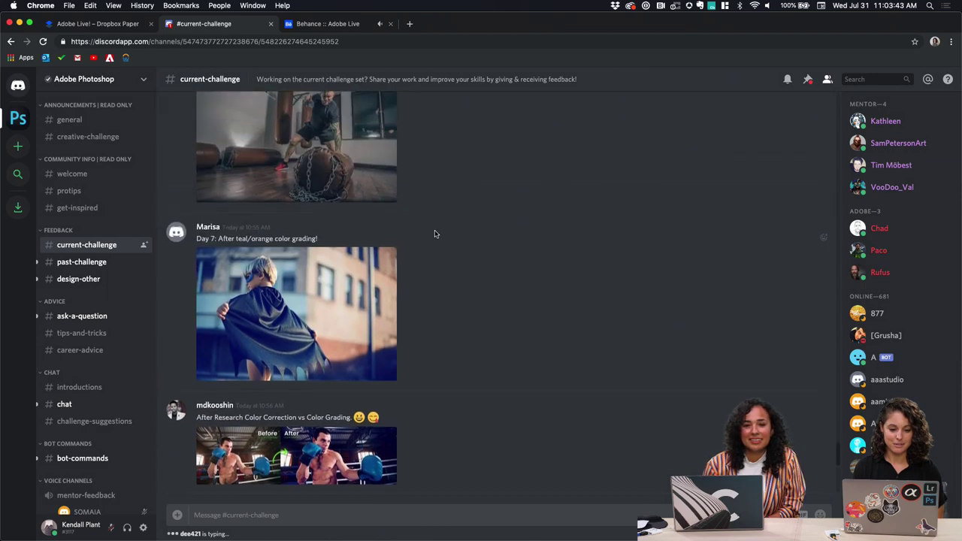
left_click(322, 320)
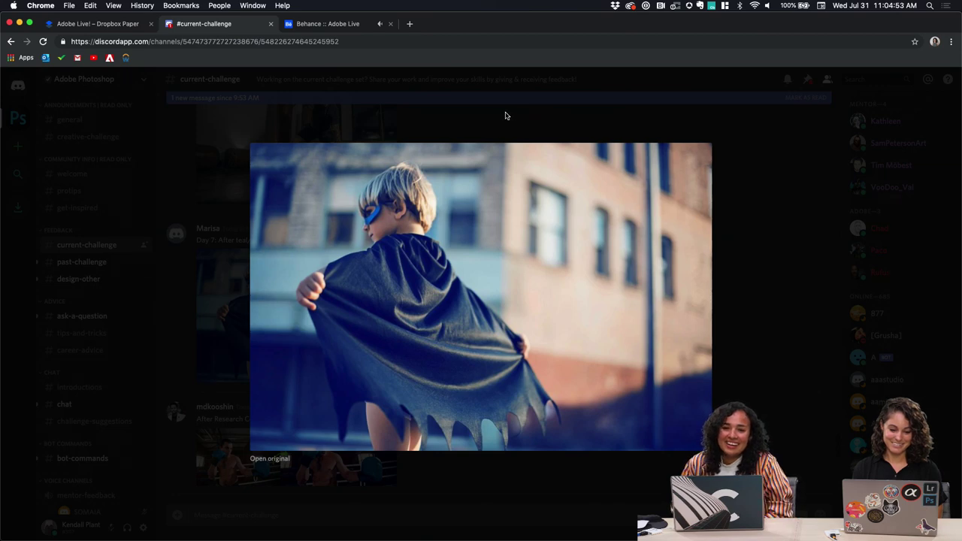
left_click(506, 115)
Examine the enlarged gym photo captioned "my attempt" and open the caped child photo posted as "Day 7: Before color grading"
scroll(498, 177, "up", 5)
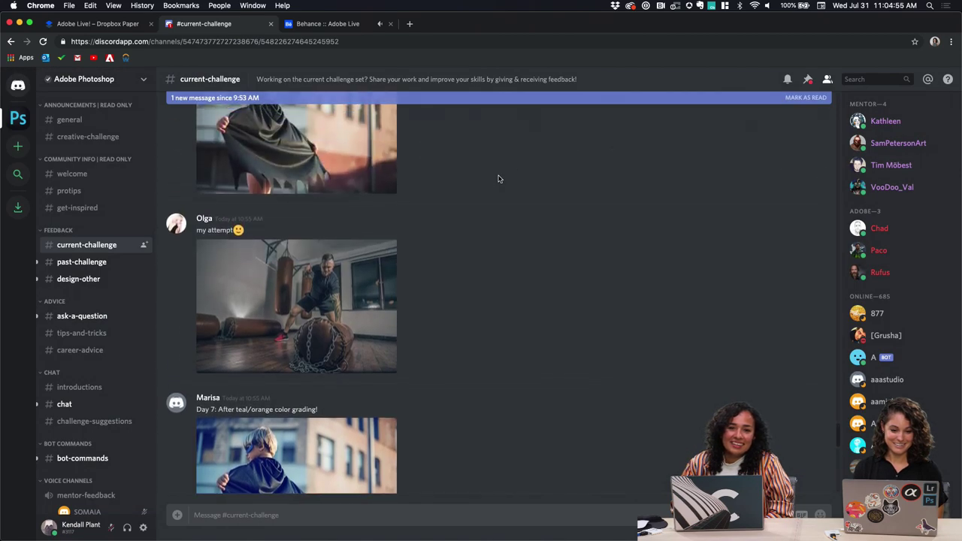
scroll(466, 232, "up", 2)
left_click(286, 358)
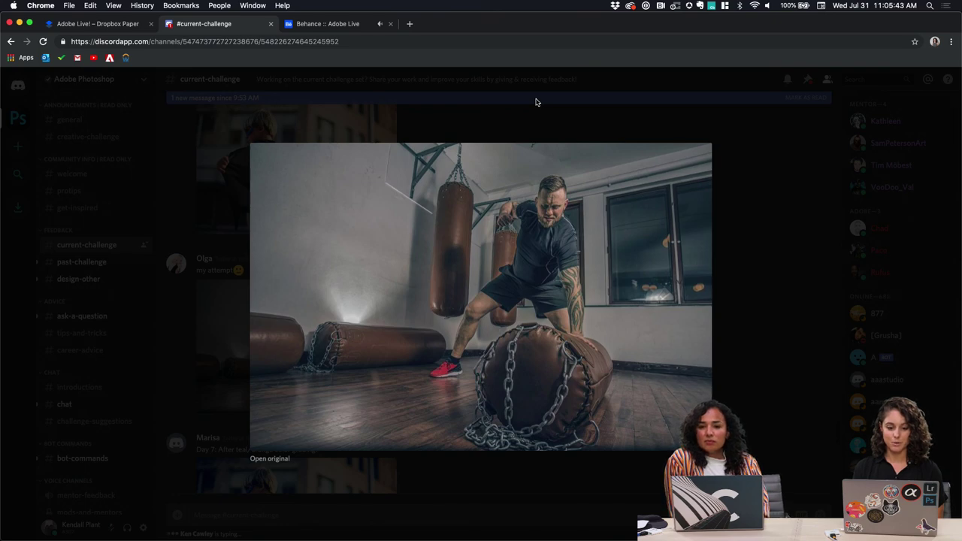
left_click(537, 102)
scroll(519, 212, "up", 5)
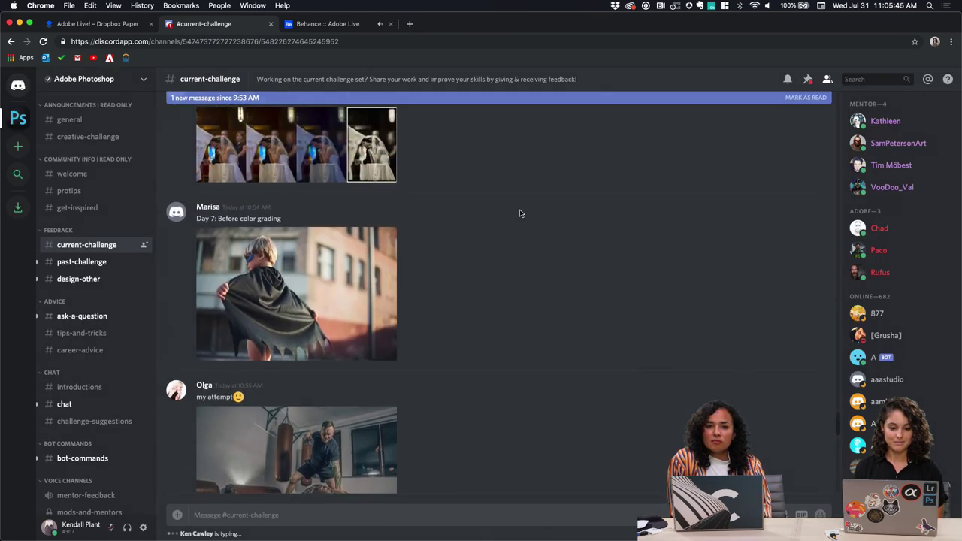
left_click(346, 300)
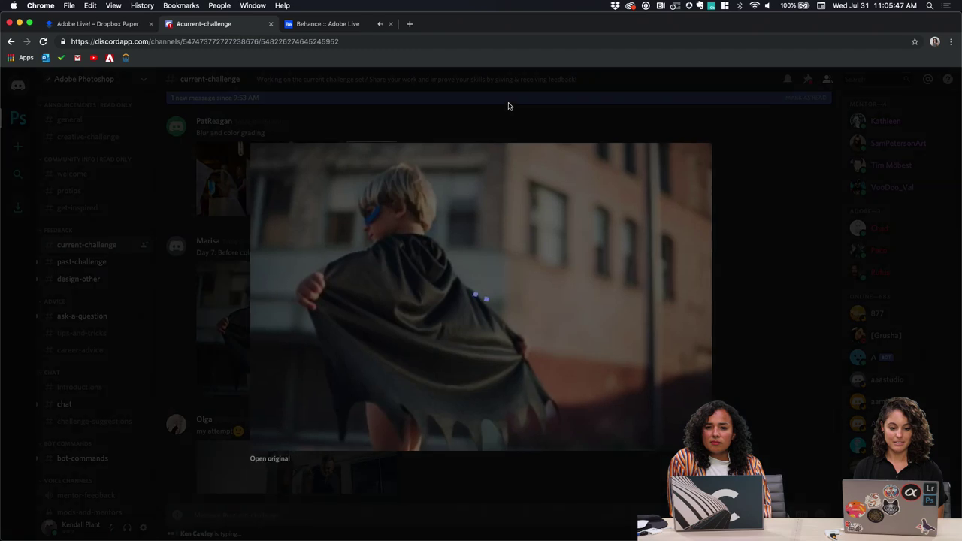
Close the caped child photo and examine the four wedding photo versions captioned "Blur and color grading" at full size
left_click(504, 101)
scroll(423, 263, "down", 3)
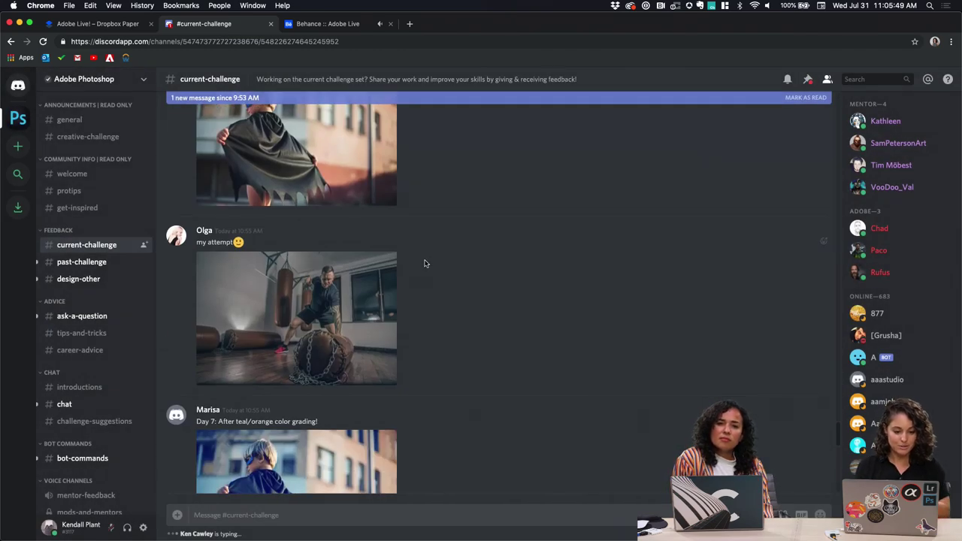
scroll(424, 263, "up", 3)
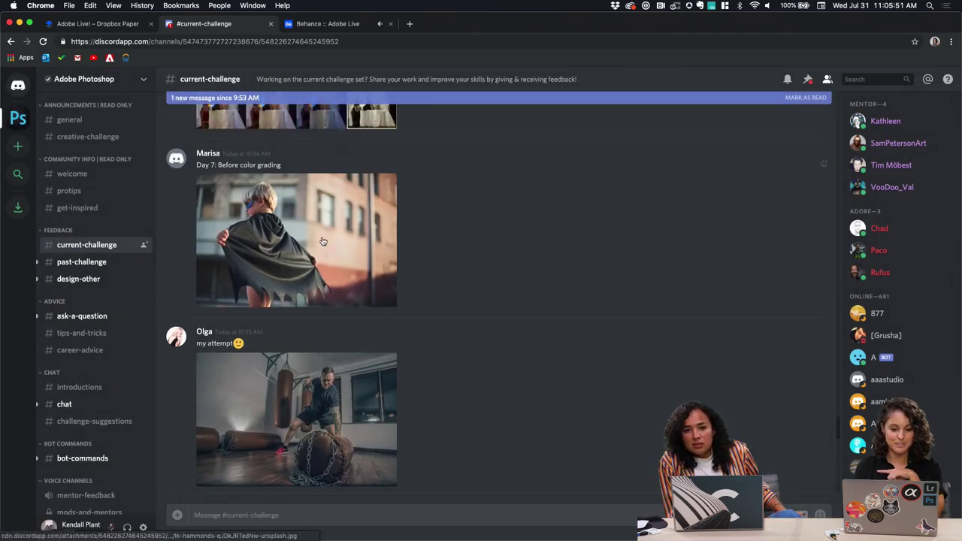
scroll(322, 240, "up", 3)
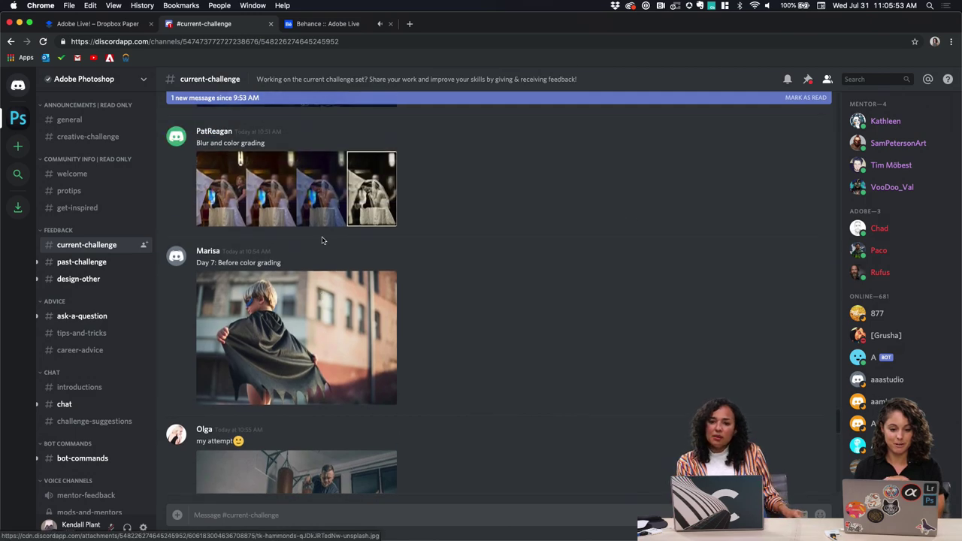
scroll(322, 241, "up", 1)
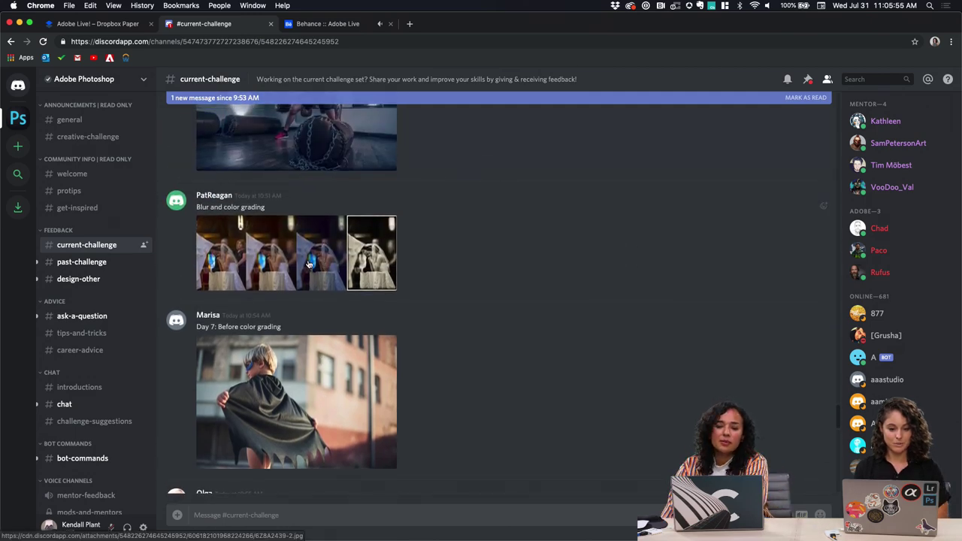
left_click(309, 261)
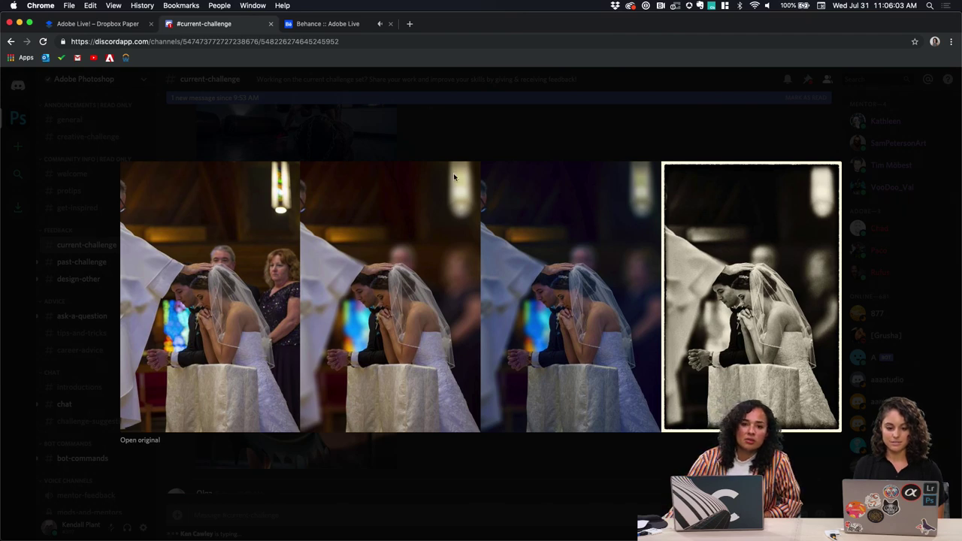
scroll(454, 175, "up", 3)
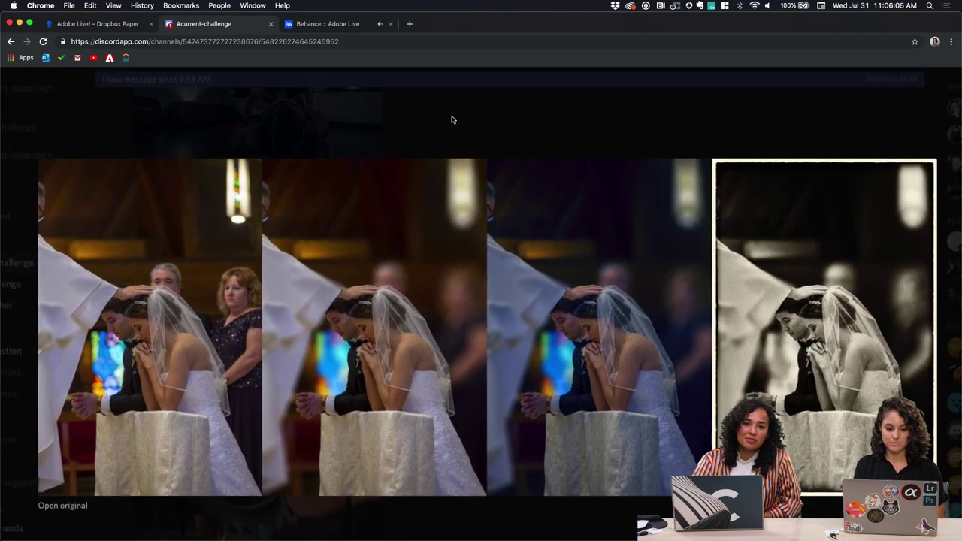
scroll(452, 120, "down", 2)
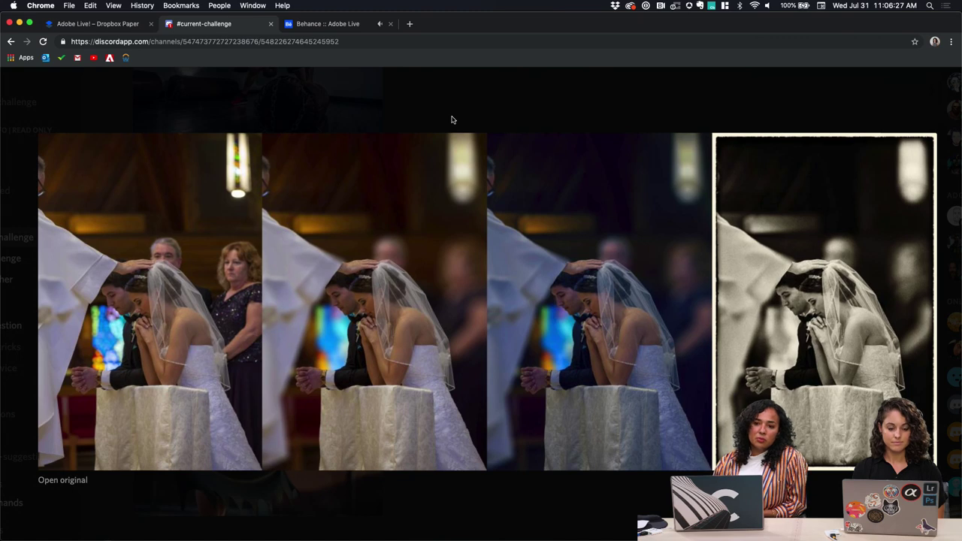
left_click(529, 118)
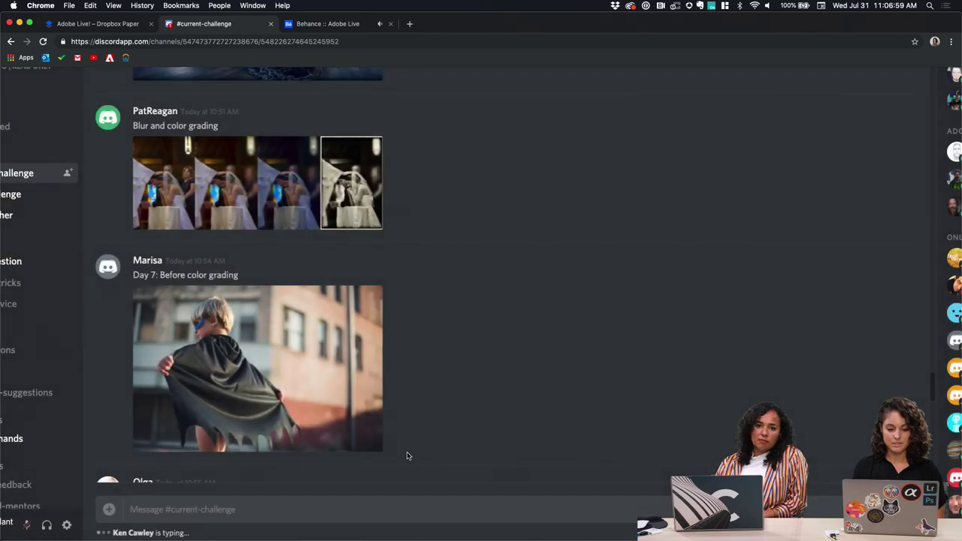
Examine the enlarged gym photo captioned "First attempt, might try again later."
scroll(397, 314, "up", 1)
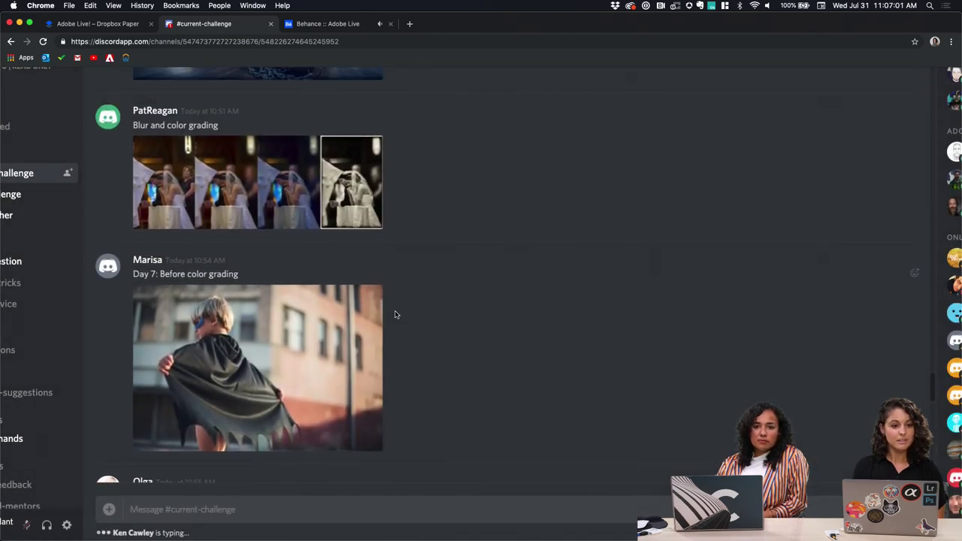
scroll(397, 315, "up", 1)
scroll(396, 314, "up", 5)
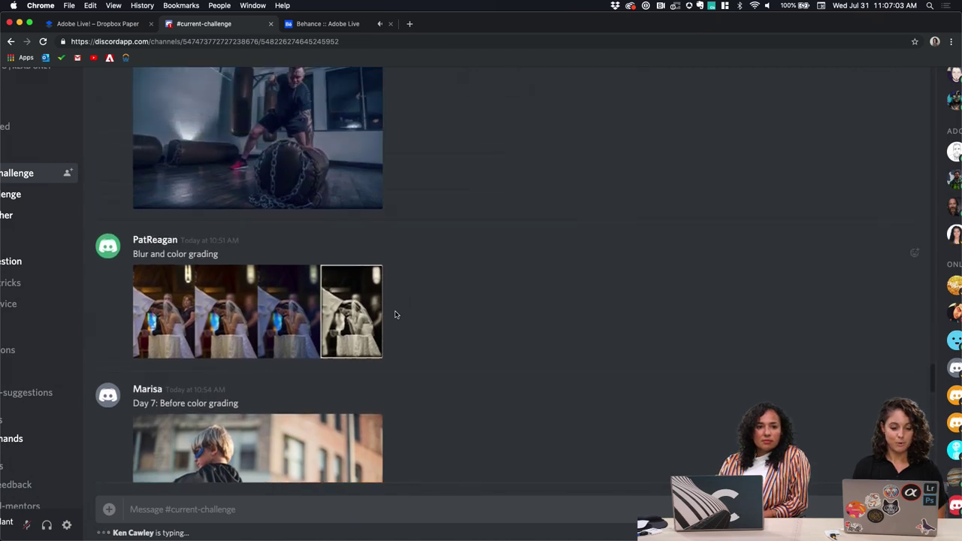
scroll(396, 314, "up", 3)
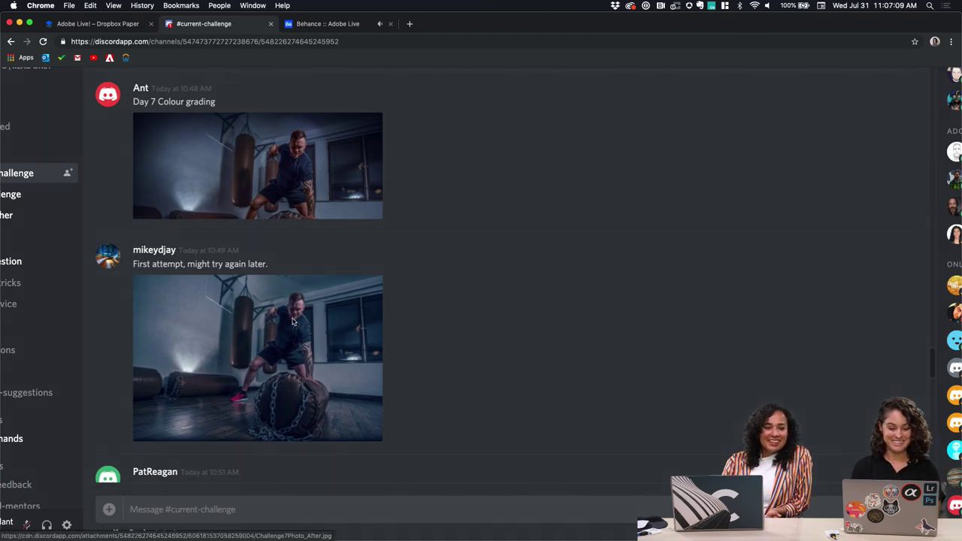
left_click(293, 322)
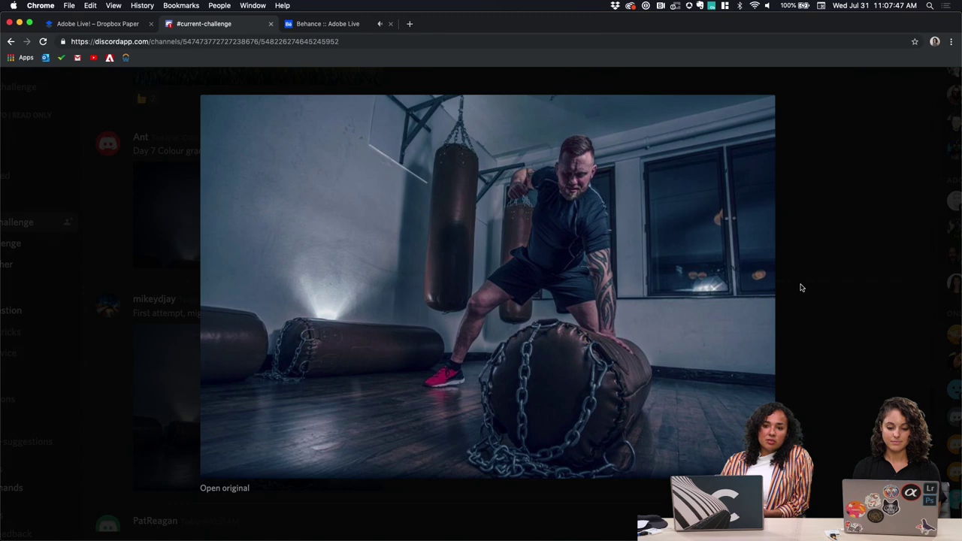
left_click(801, 287)
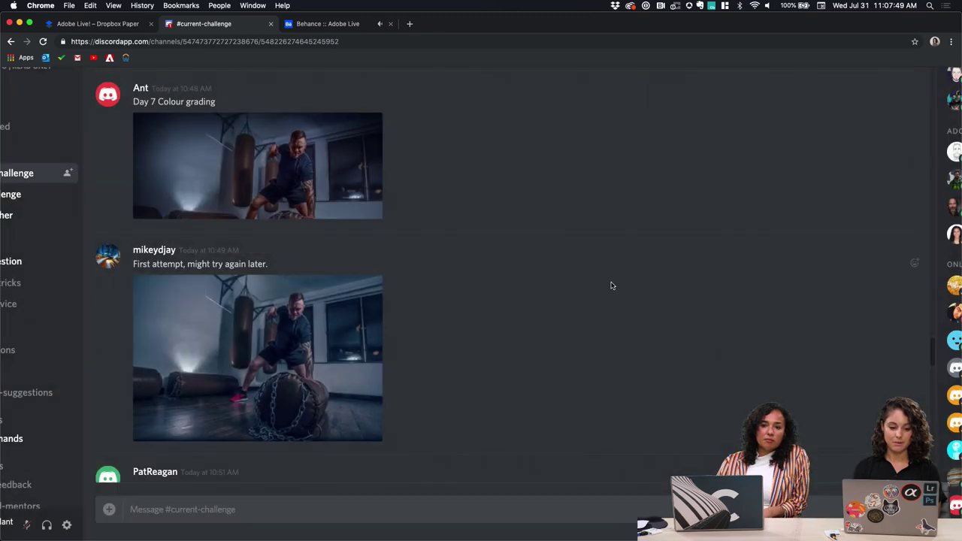
Examine the enlarged gym photo captioned "Day 7 Colour grading"
scroll(612, 284, "up", 3)
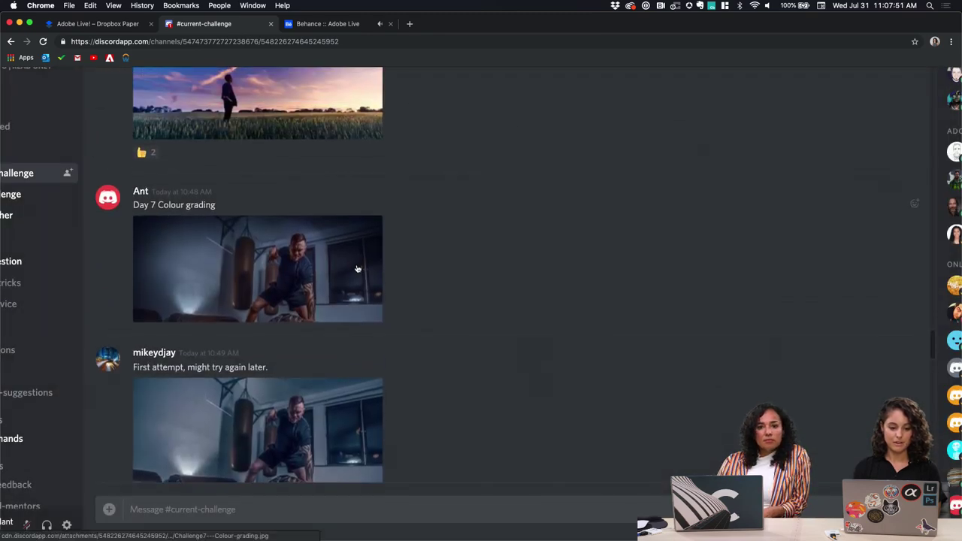
left_click(358, 268)
scroll(659, 432, "up", 2)
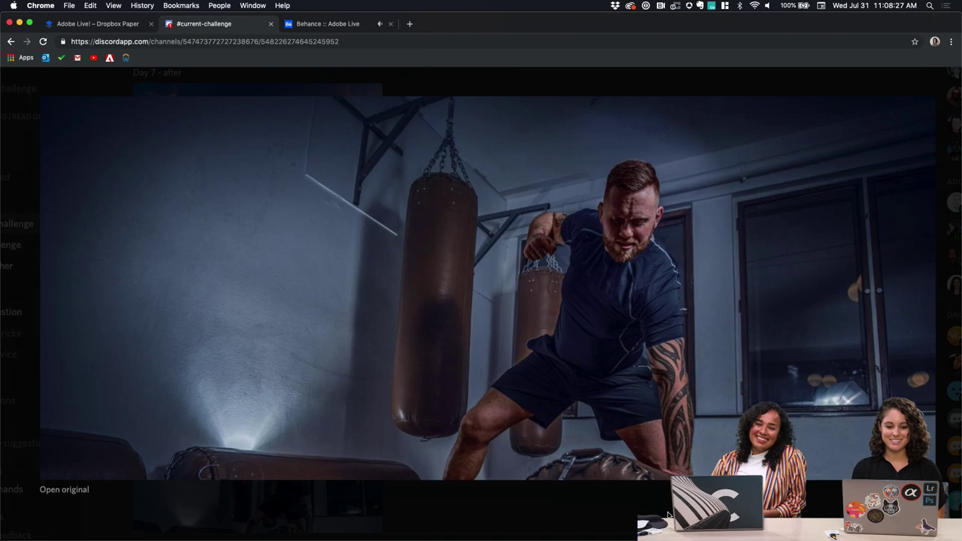
left_click(686, 78)
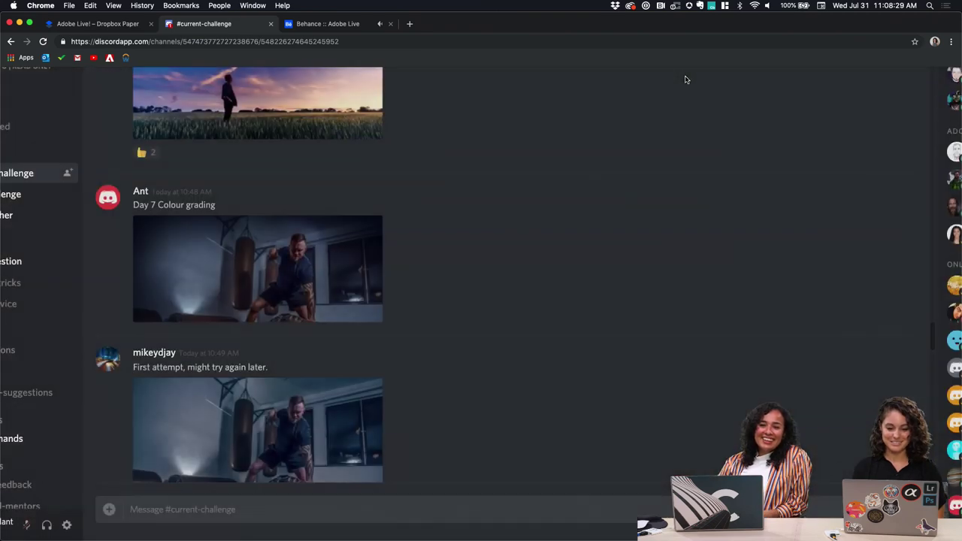
Compare the "Day 7 - Before" and "Day 7 - after" photos of the man in the wheat field at full size
scroll(466, 260, "up", 5)
scroll(466, 259, "up", 3)
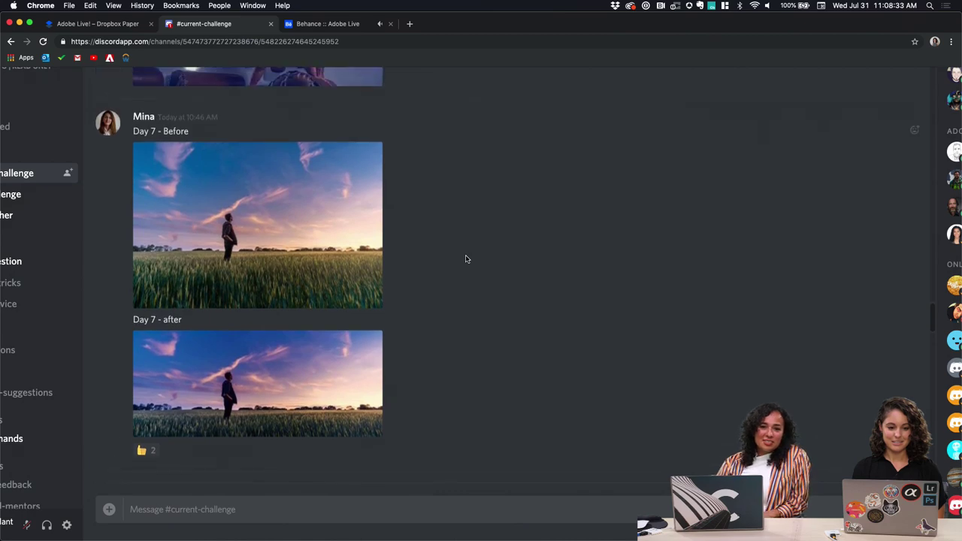
left_click(335, 217)
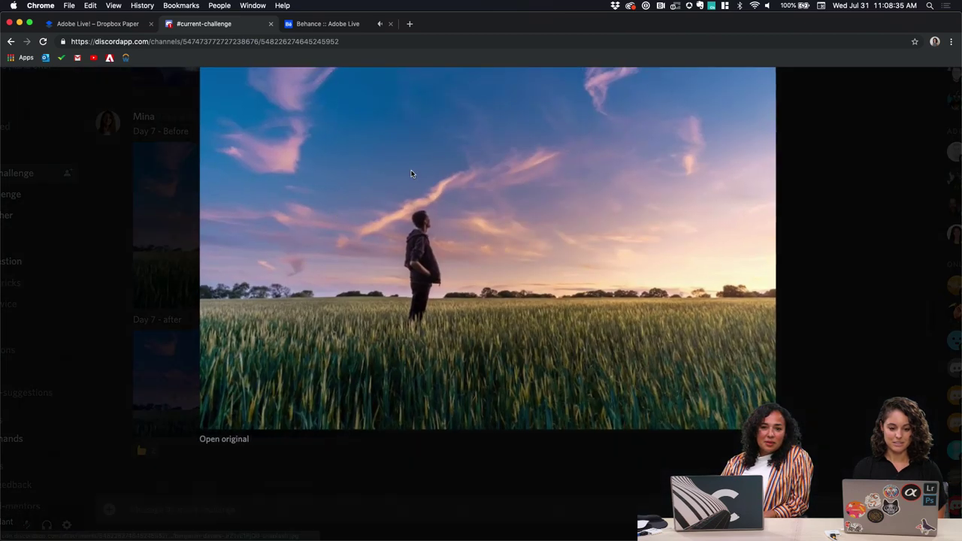
left_click(107, 224)
left_click(235, 381)
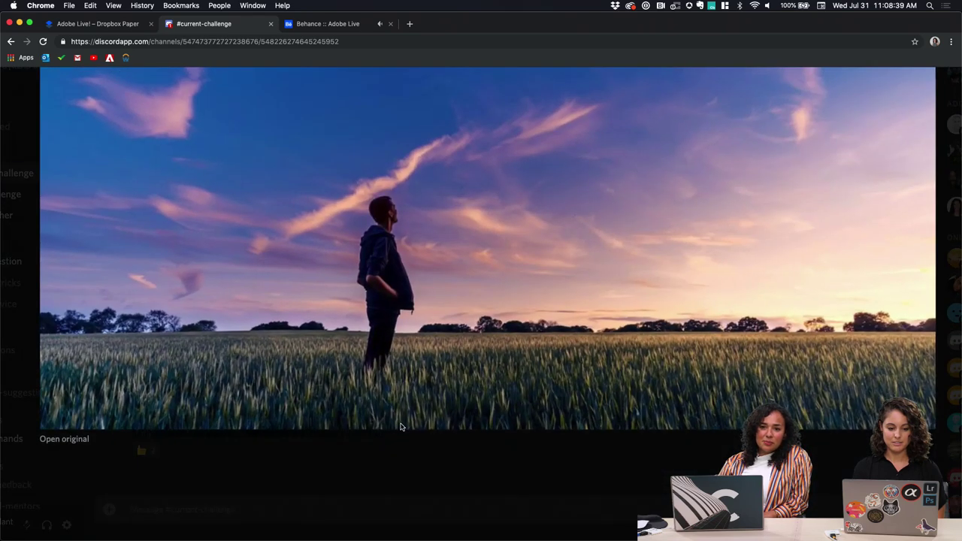
left_click(420, 474)
left_click(235, 216)
left_click(124, 228)
scroll(214, 417, "up", 1)
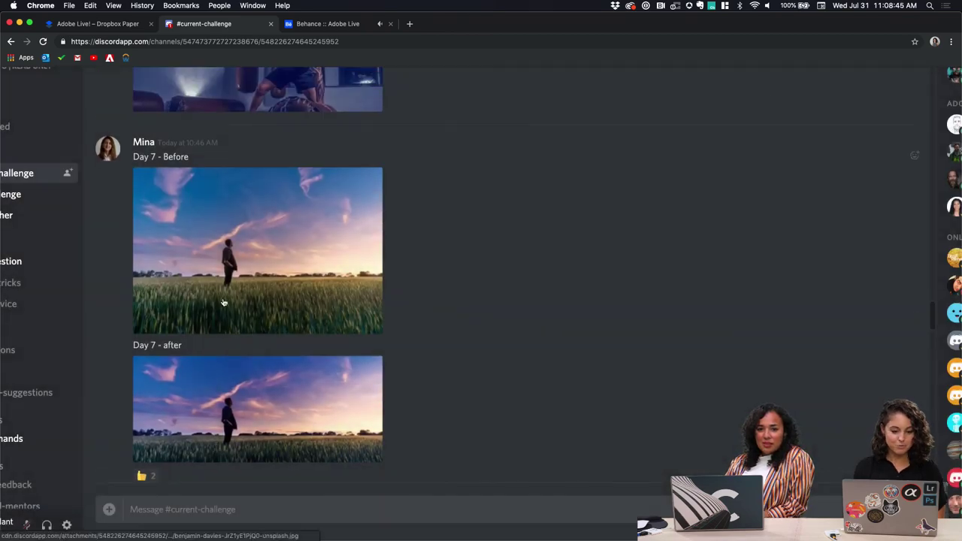
Examine the color grading of the enlarged "Day 7 - after" wheat field photo again
left_click(243, 387)
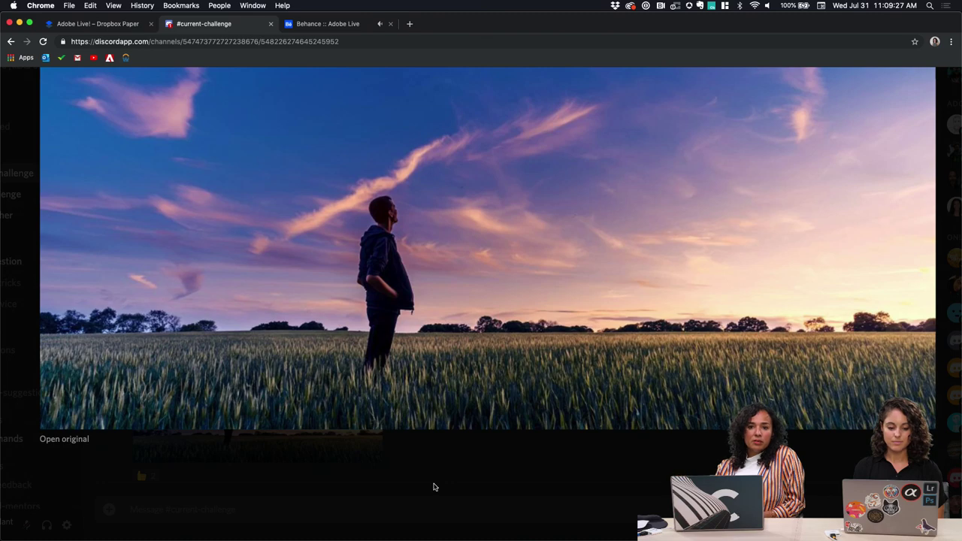
left_click(434, 487)
scroll(433, 385, "up", 2)
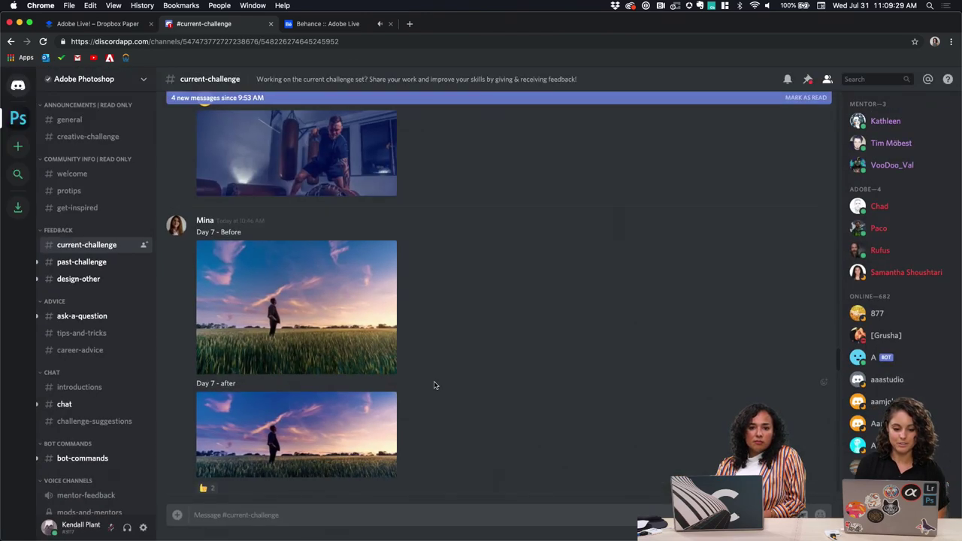
left_click(299, 419)
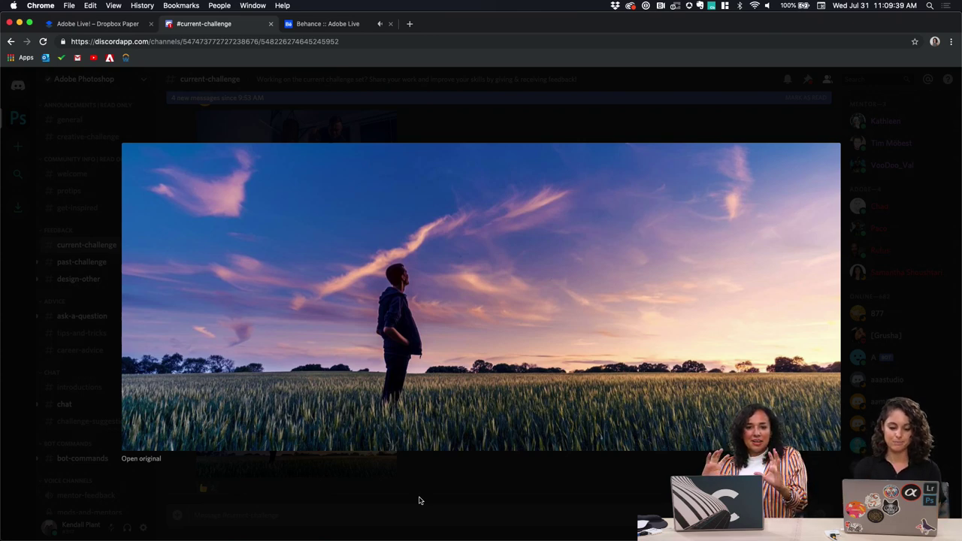
left_click(420, 501)
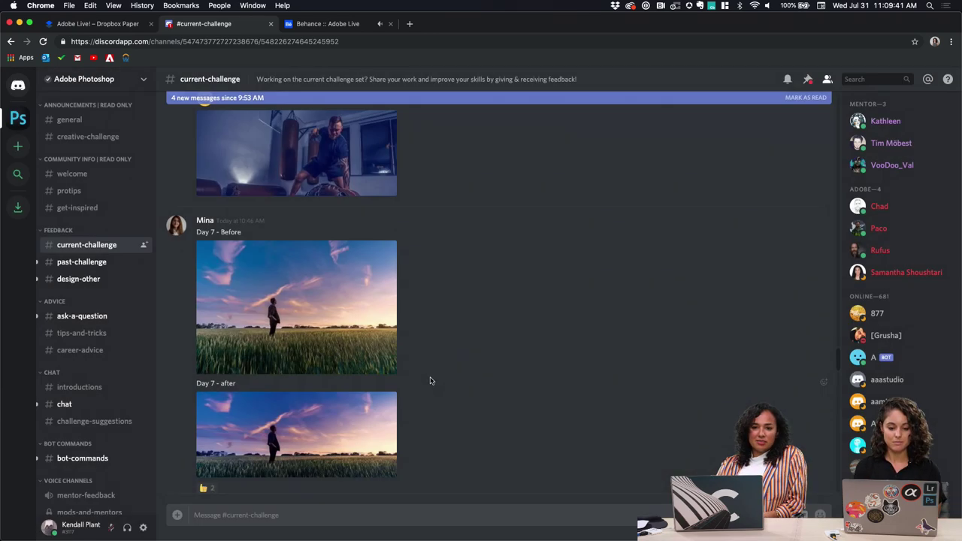
Examine the enlarged blue-toned gym photo posted with only a grinning emoji above the wheat field post
scroll(430, 380, "up", 5)
scroll(430, 380, "up", 1)
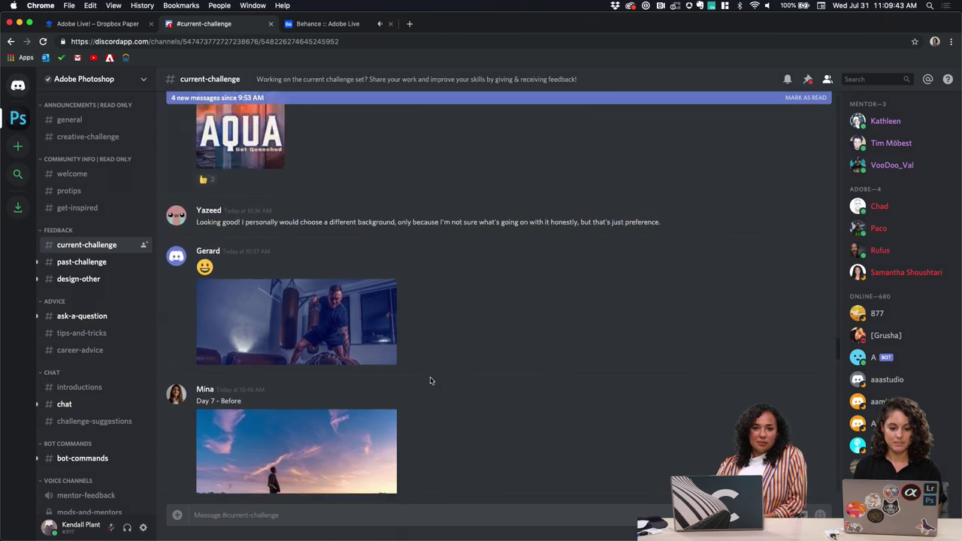
scroll(353, 331, "up", 1)
left_click(336, 354)
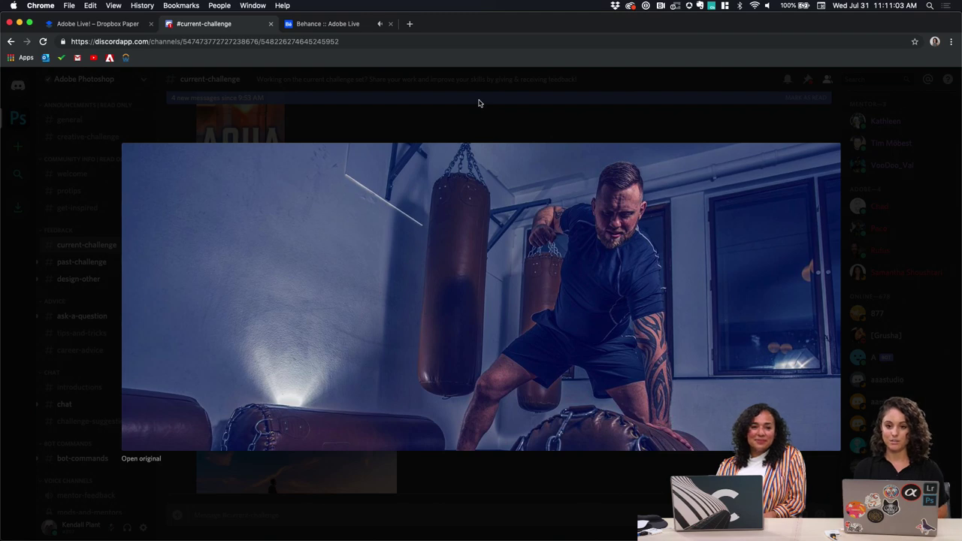
left_click(480, 106)
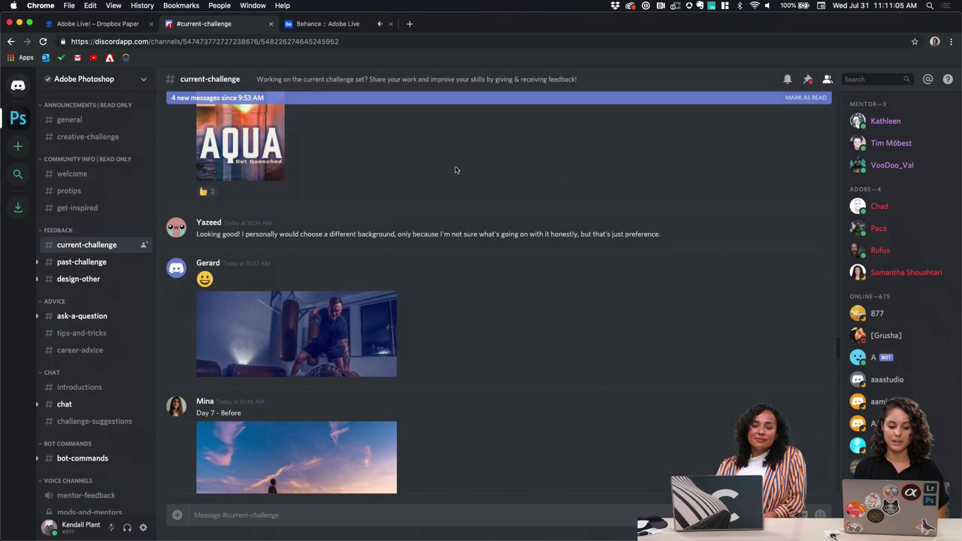
Look through the channel from the AQUA bottle post to the newest color grading submissions
scroll(409, 339, "up", 3)
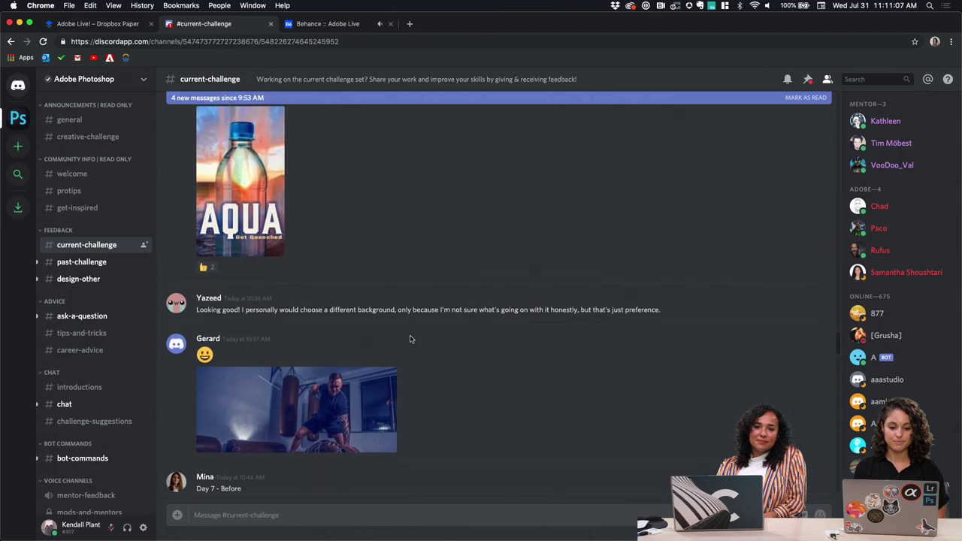
scroll(410, 339, "down", 4)
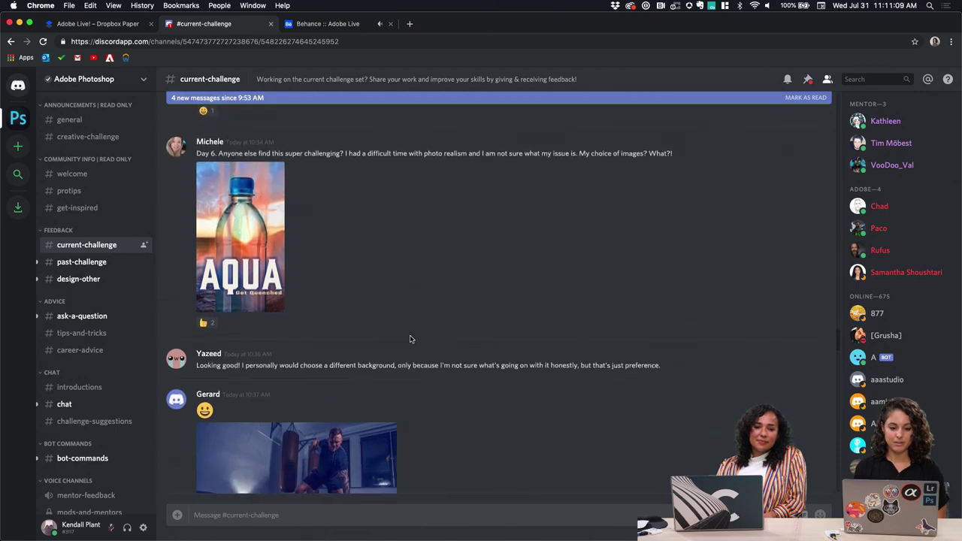
scroll(410, 339, "down", 15)
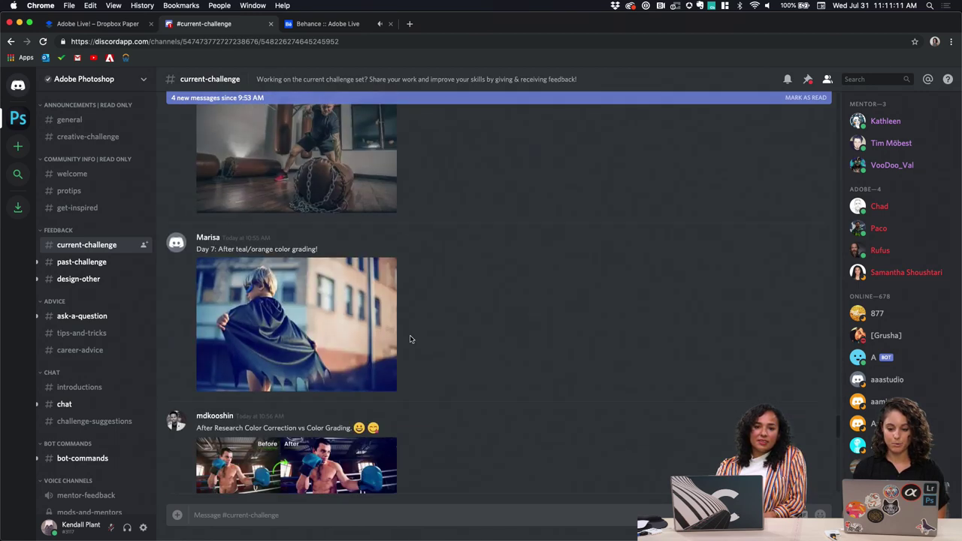
scroll(410, 339, "down", 4)
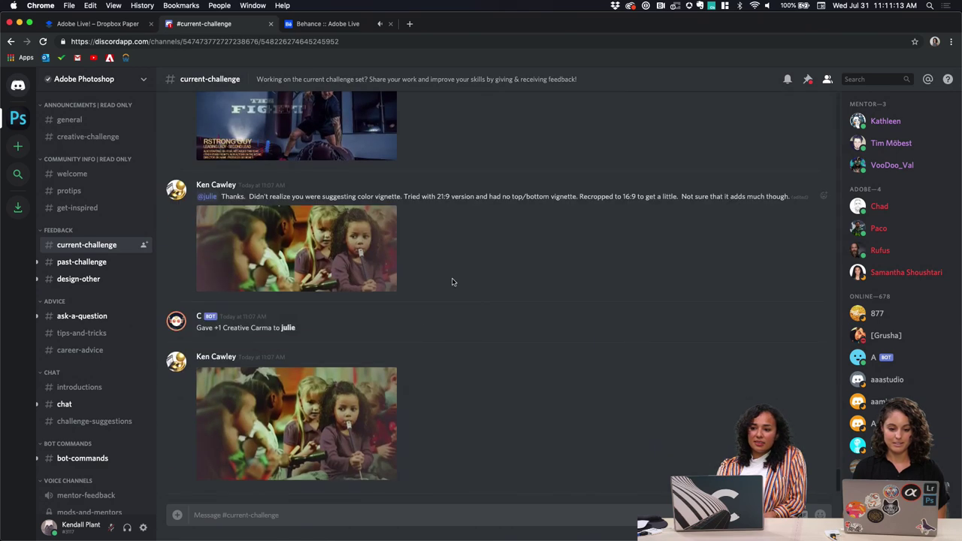
scroll(451, 279, "up", 5)
scroll(451, 279, "down", 2)
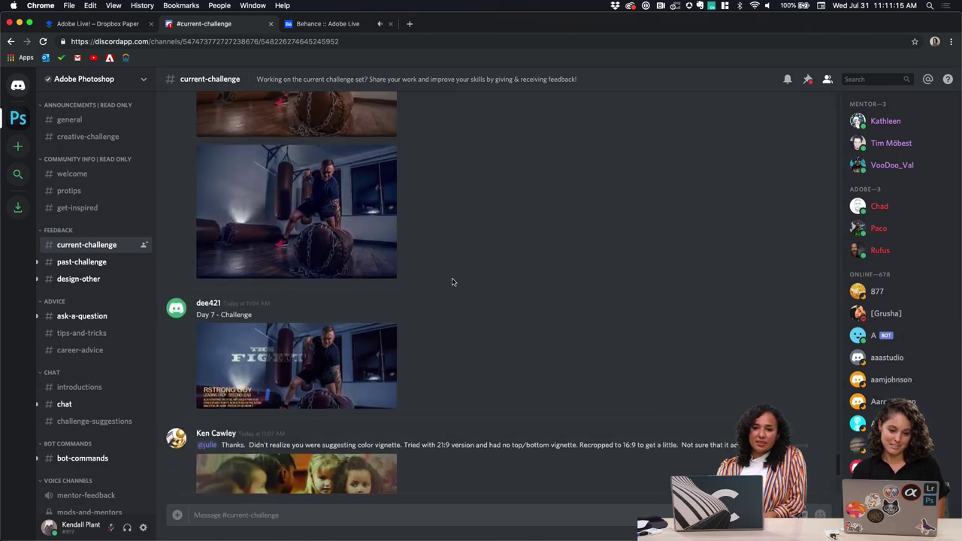
scroll(357, 350, "up", 3)
scroll(357, 350, "up", 2)
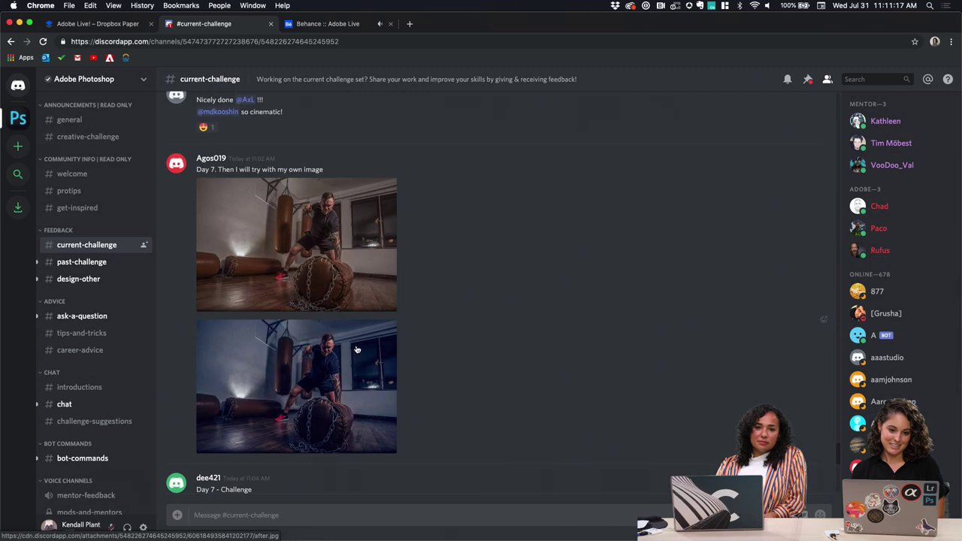
View the blue-graded gym photo in the post captioned "Day 7. Then I will try with my own image" at full size
scroll(358, 349, "up", 3)
scroll(357, 350, "down", 3)
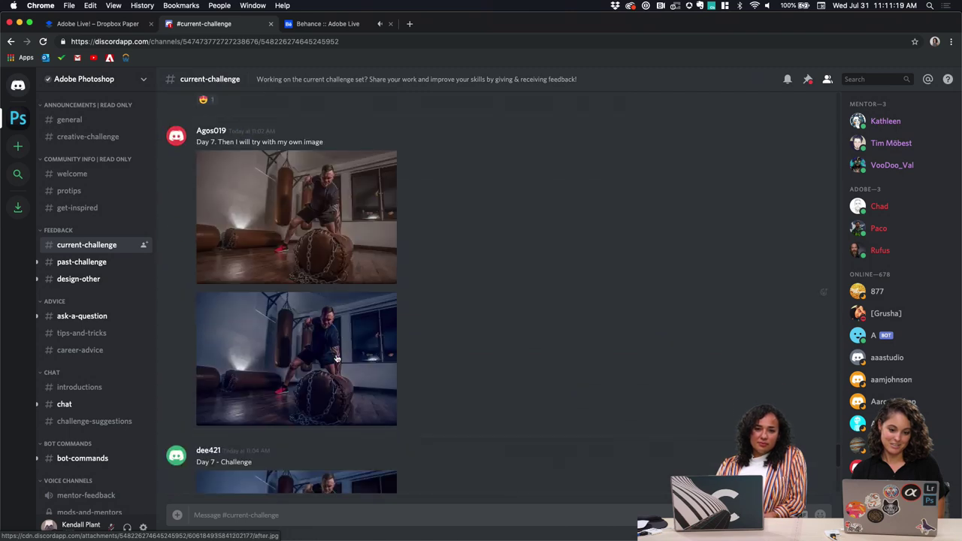
left_click(357, 330)
left_click(549, 122)
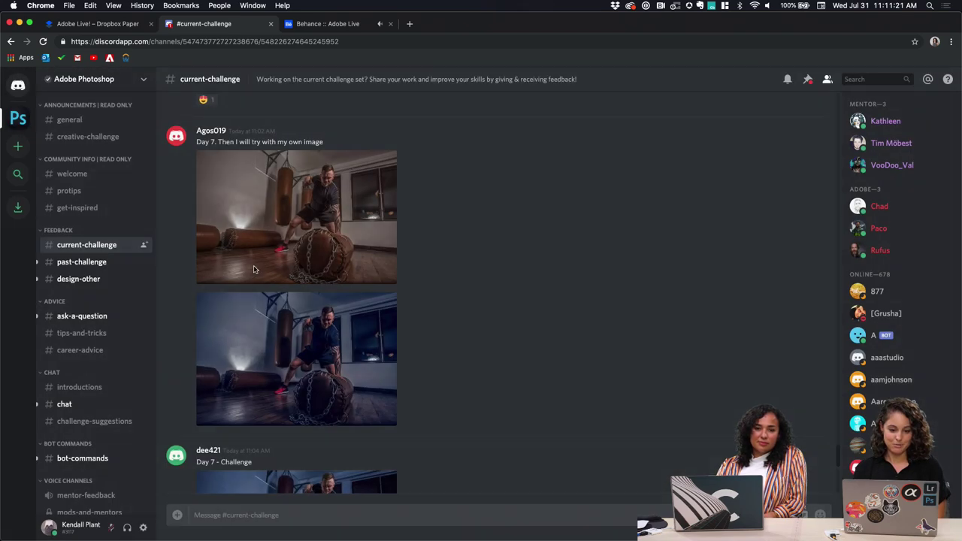
Compare the brown-toned and blue-graded gym photos in the "Day 7. Then I will try with my own image" post at enlarged size
left_click(256, 271)
left_click(473, 81)
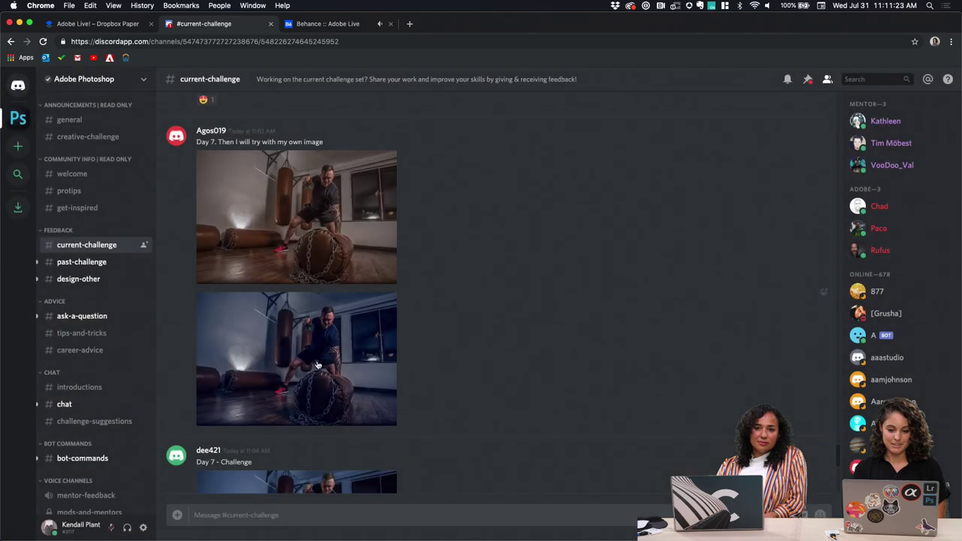
left_click(318, 365)
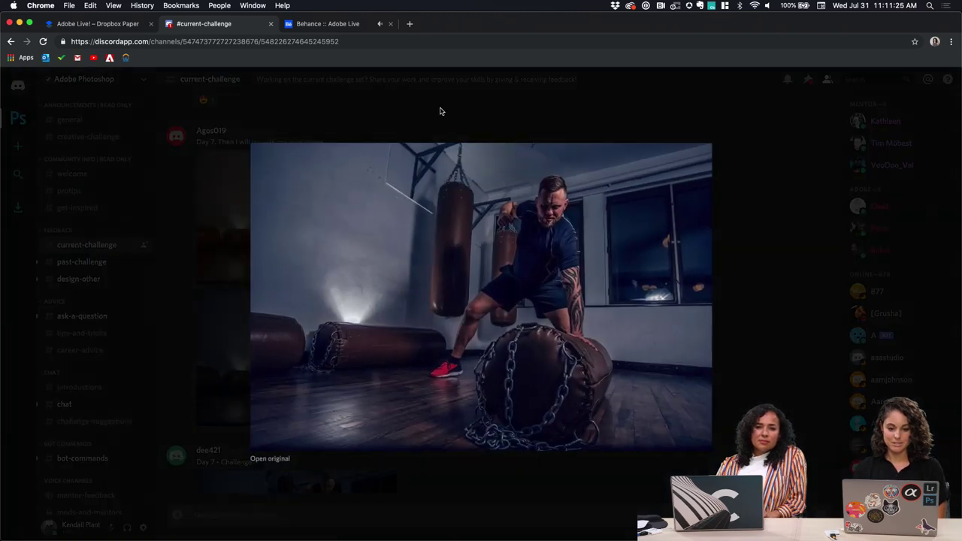
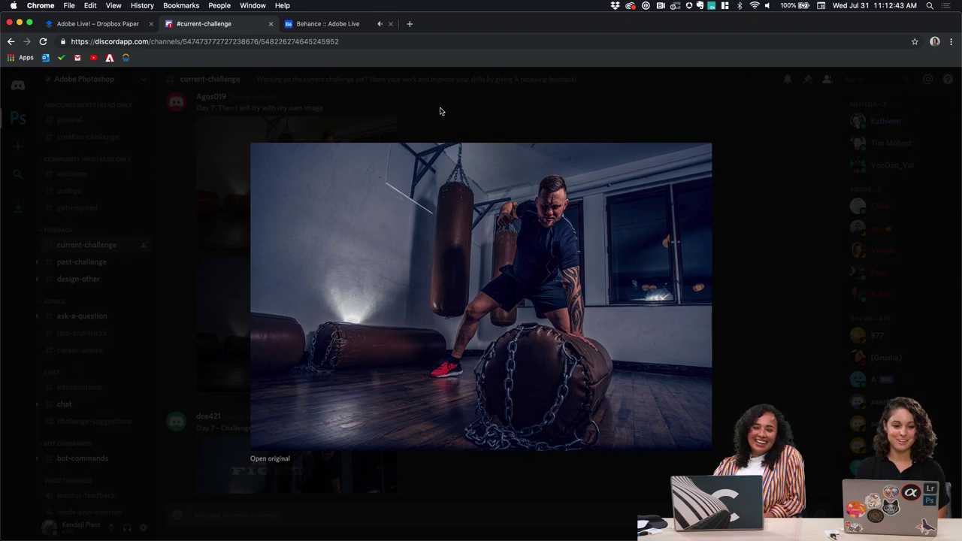
left_click(509, 114)
Examine the enlarged "The Fight" movie poster in the "Day 7 - Challenge" post
scroll(410, 306, "down", 1)
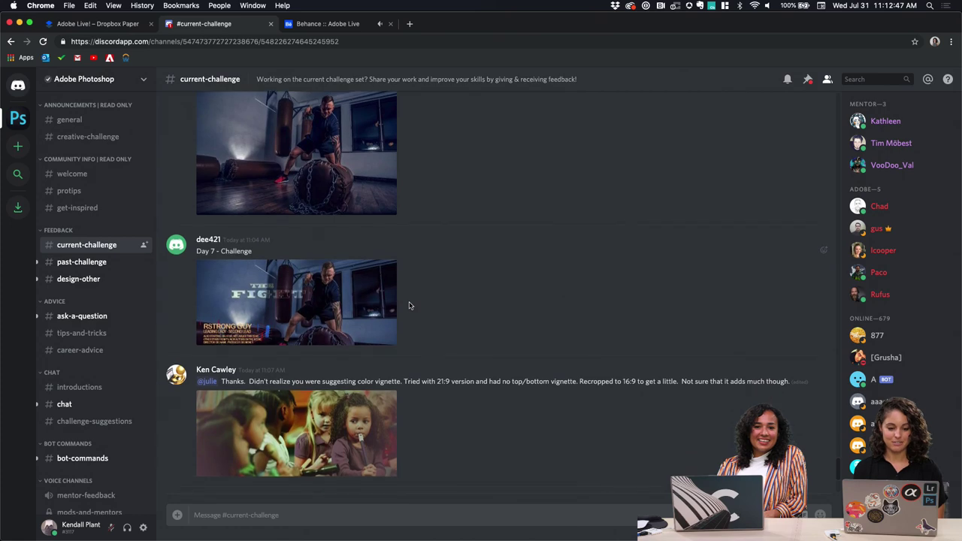
left_click(358, 296)
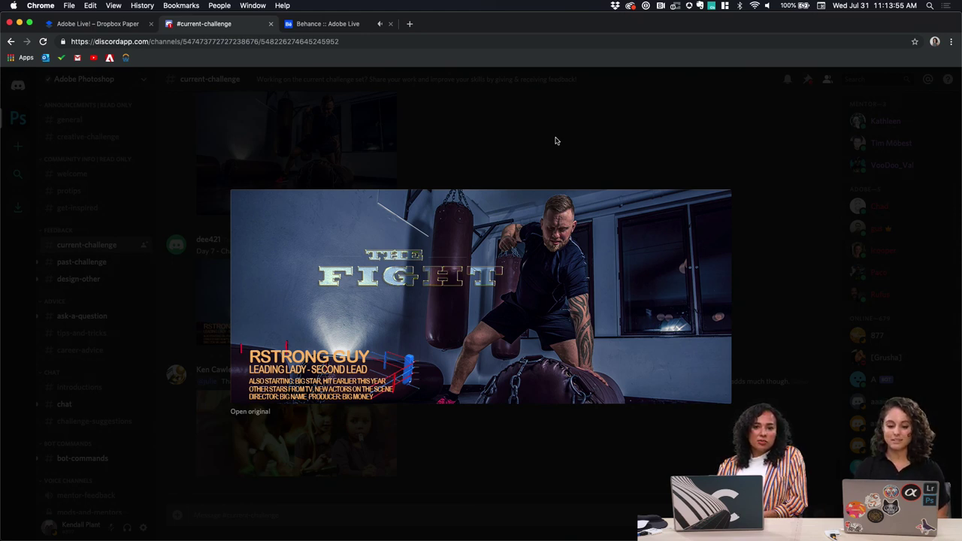
left_click(556, 141)
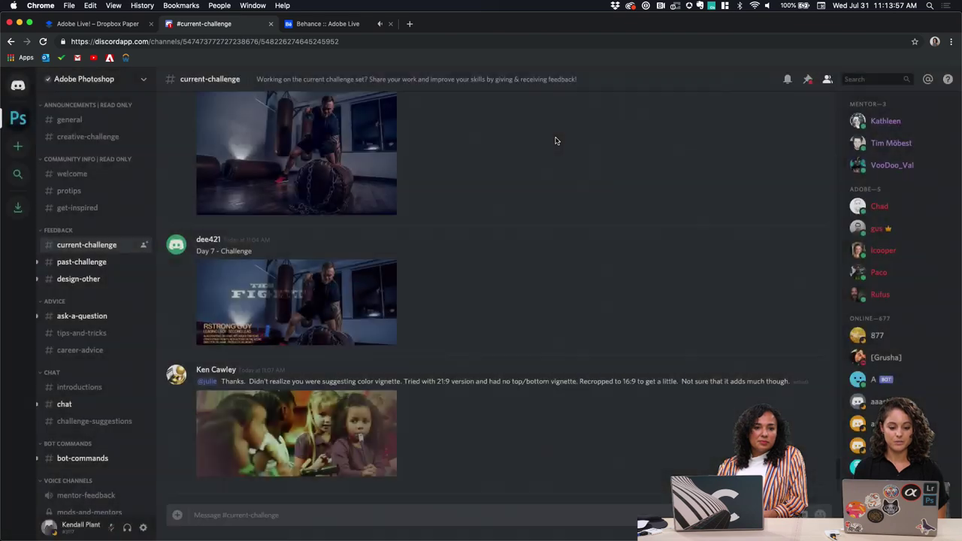
Examine the enlarged wide crop of the children's music photo posted with the comment about a color vignette
scroll(459, 199, "down", 4)
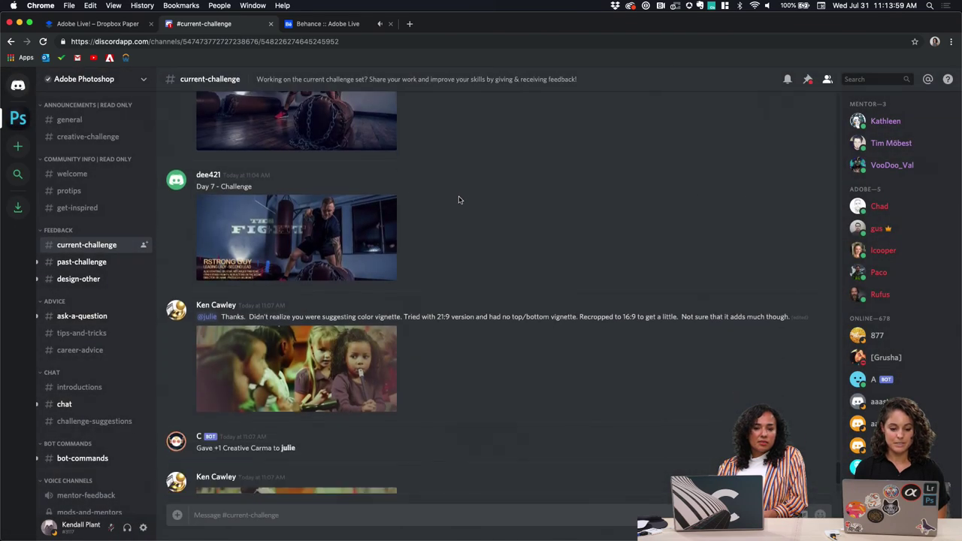
left_click(353, 286)
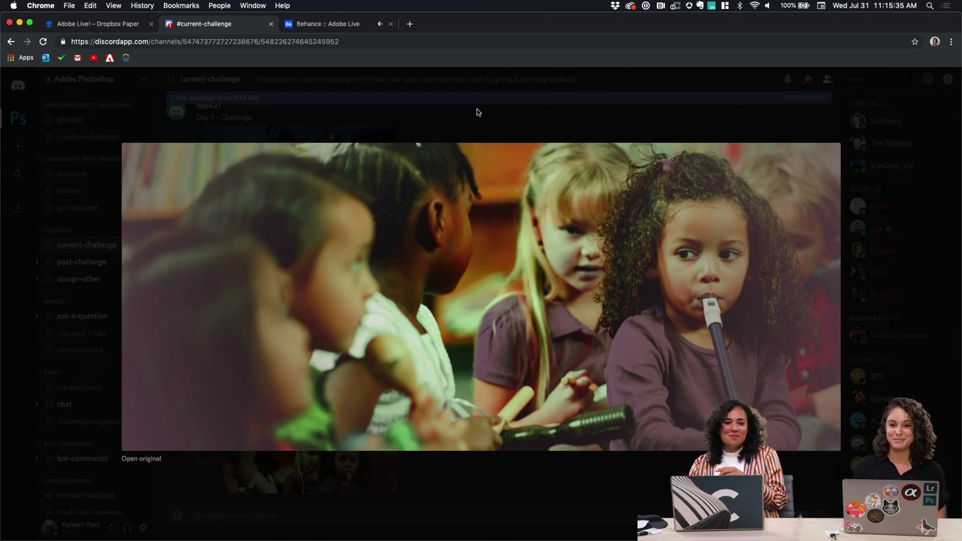
left_click(477, 112)
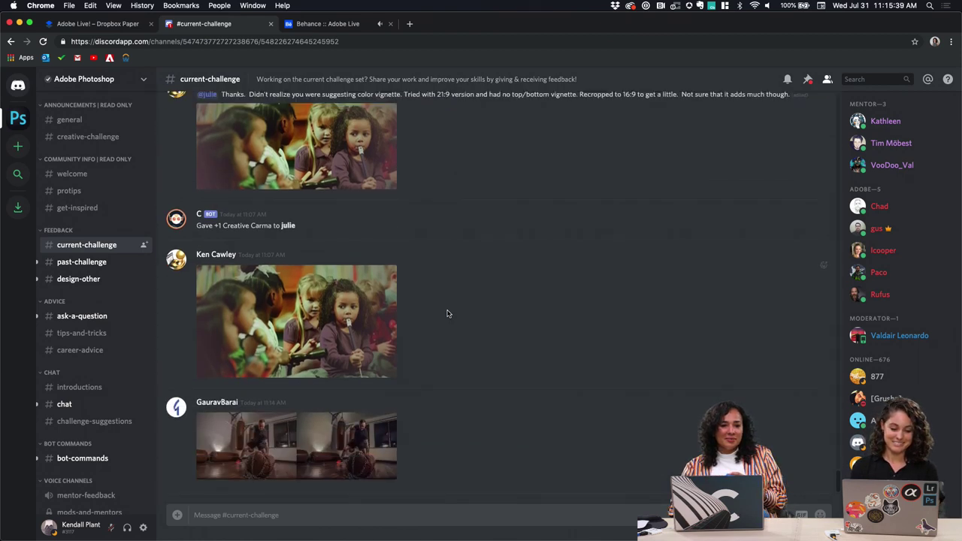
Examine the enlarged taller version of the children's music photo, posted without a caption below the Creative Carma message
left_click(311, 353)
left_click(437, 114)
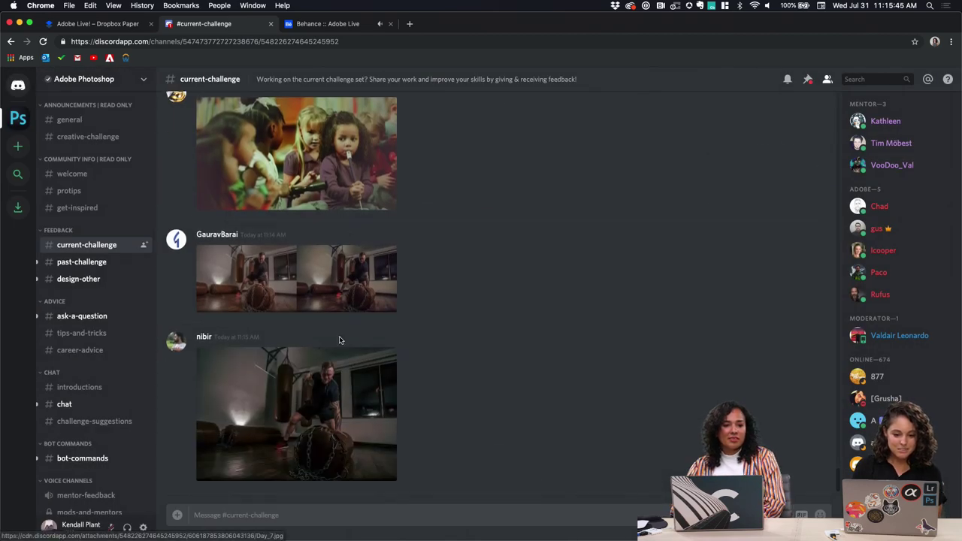
scroll(307, 297, "up", 4)
left_click(308, 297)
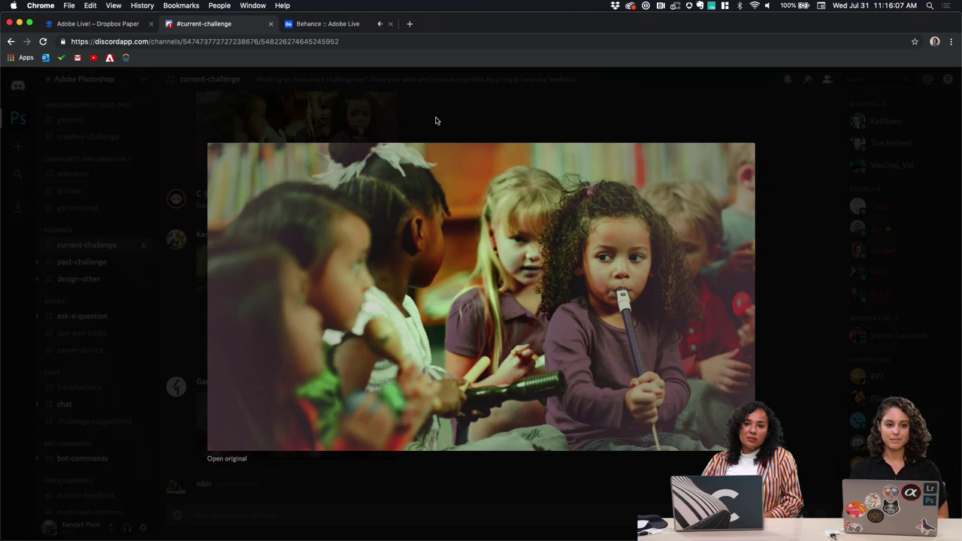
left_click(435, 121)
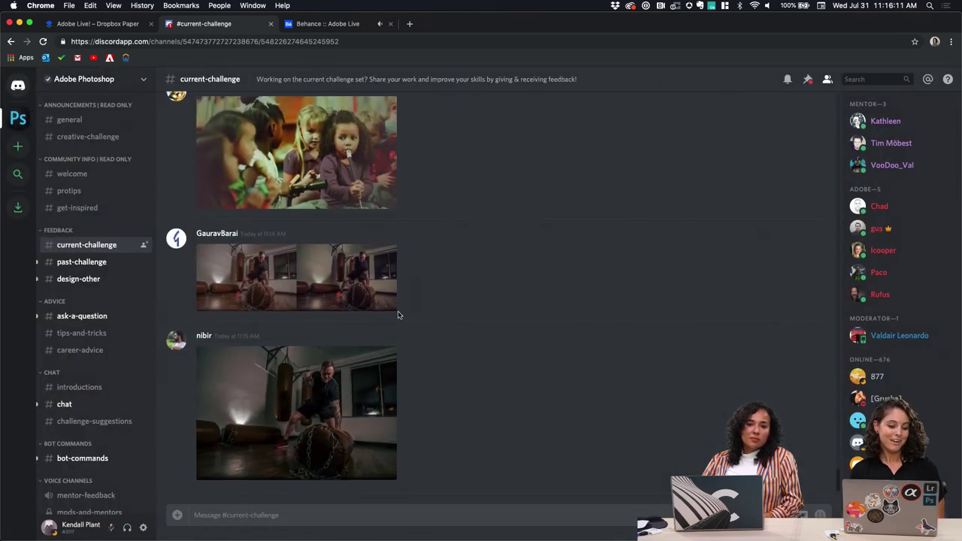
Compare the two halves of the side-by-side gym photo up close, checking the windows and wall tones in both versions
left_click(334, 286)
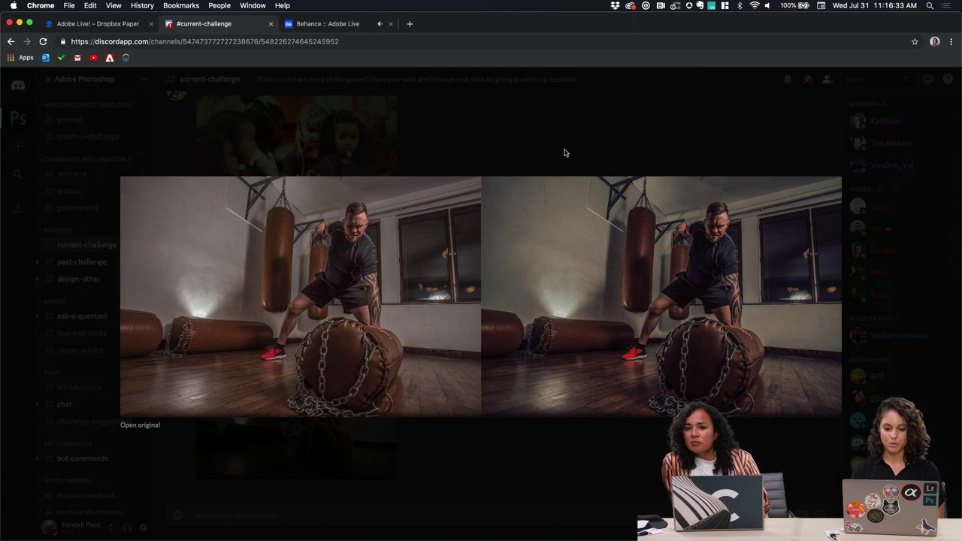
scroll(698, 317, "up", 5)
scroll(699, 317, "down", 4)
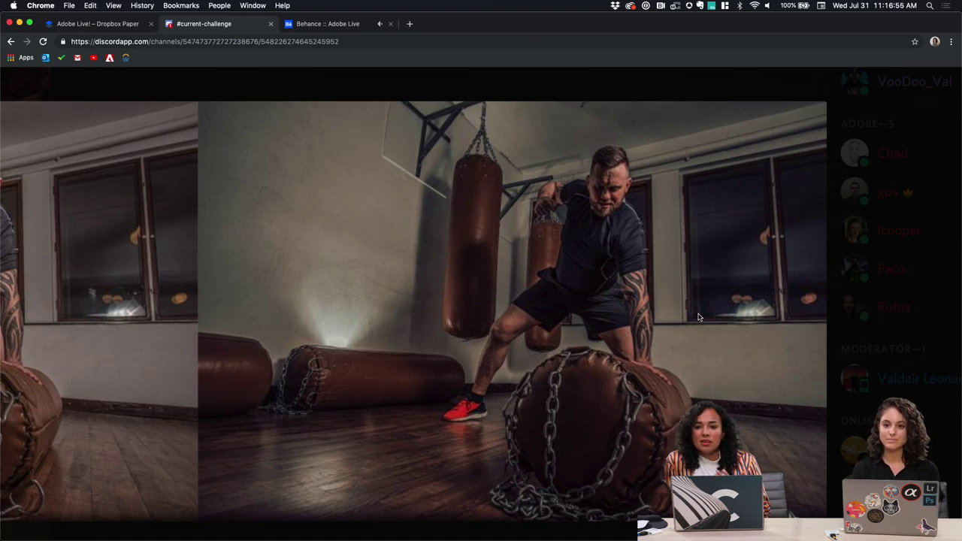
left_click(698, 318)
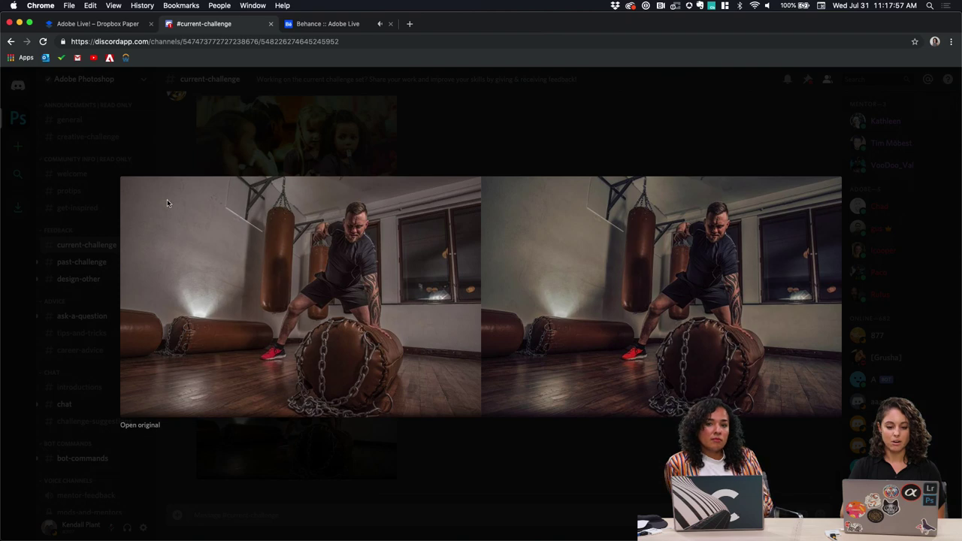
left_click(429, 310)
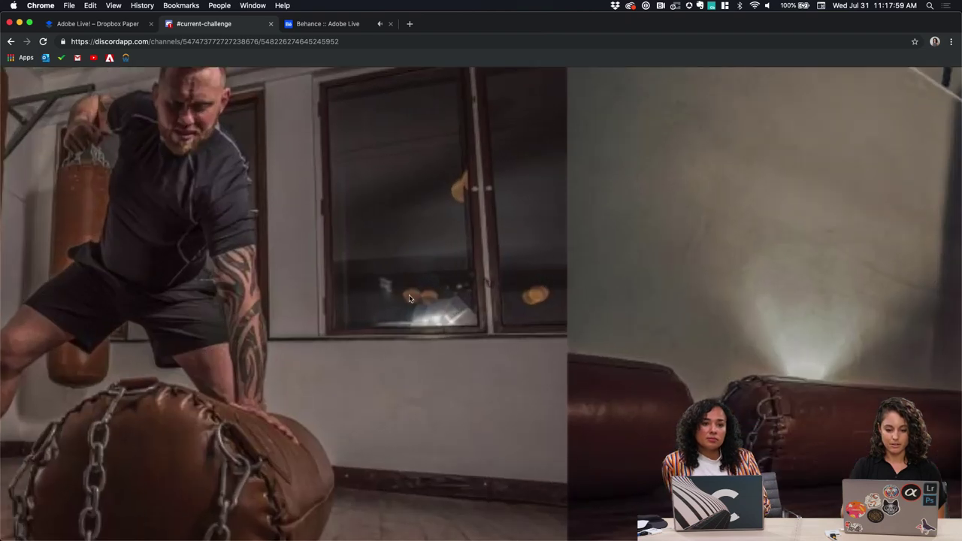
left_click(435, 355)
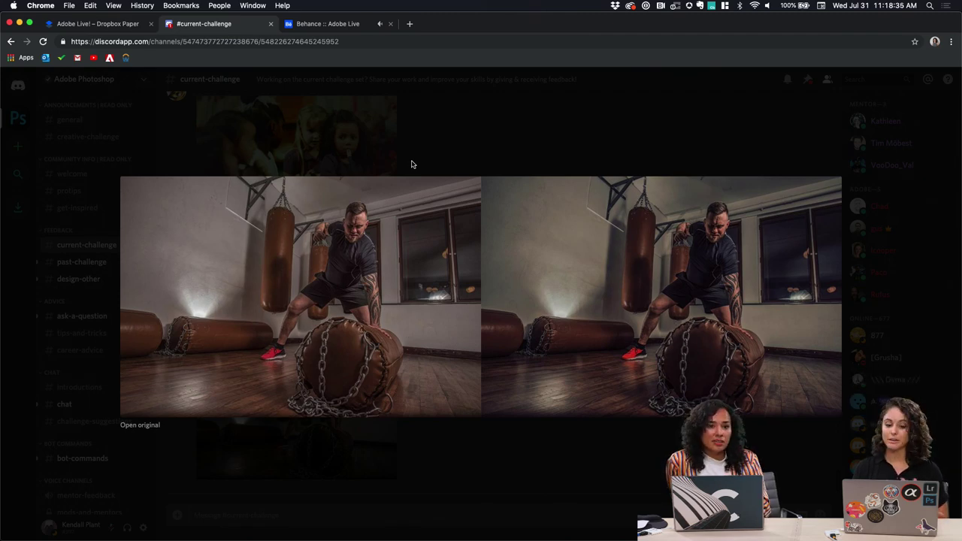
left_click(417, 148)
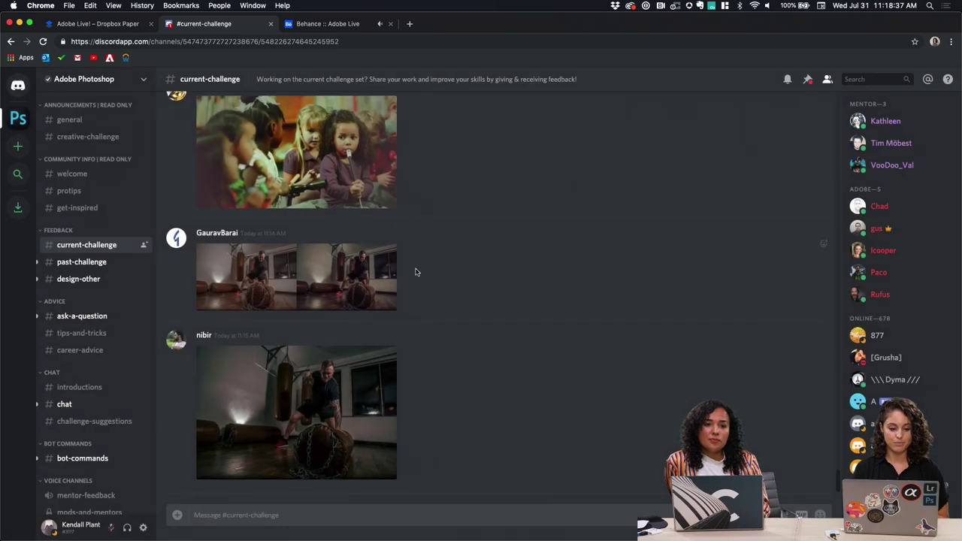
Examine the enlarged dark-graded gym photo posted below the side-by-side gym comparison
left_click(333, 368)
scroll(577, 219, "up", 3)
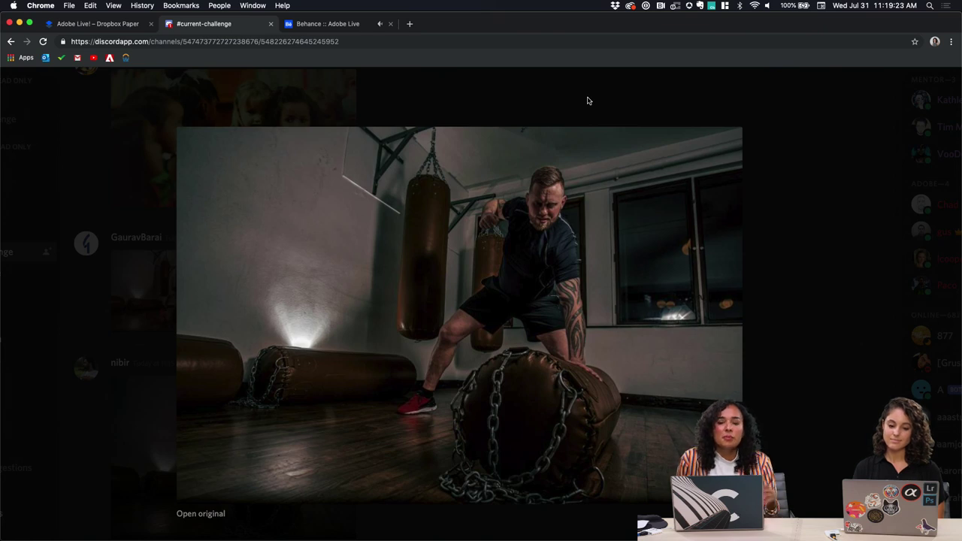
scroll(589, 100, "down", 2)
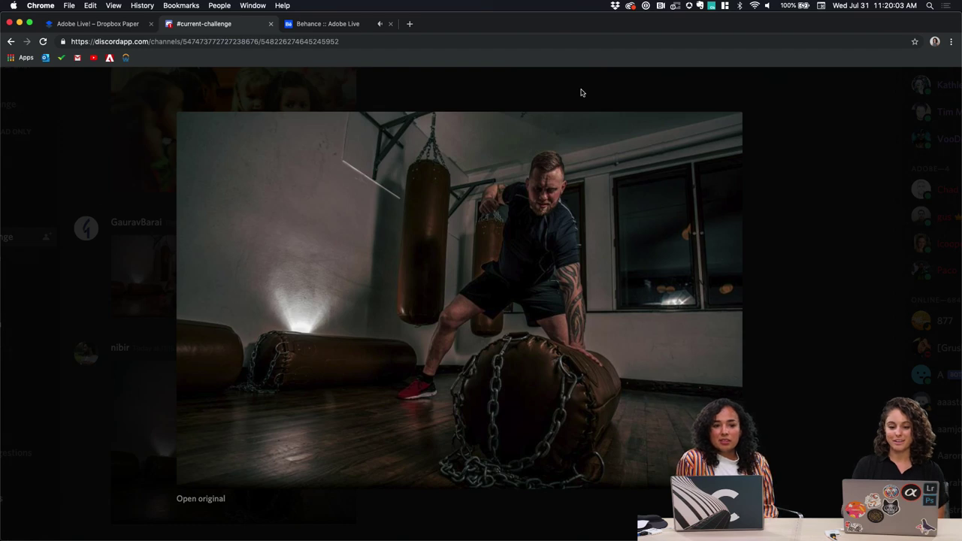
left_click(581, 92)
Look back through the channel's earlier submissions, from the side-by-side gym photo up past the "Day 7. Then I will try with my own image" post
scroll(507, 252, "up", 5)
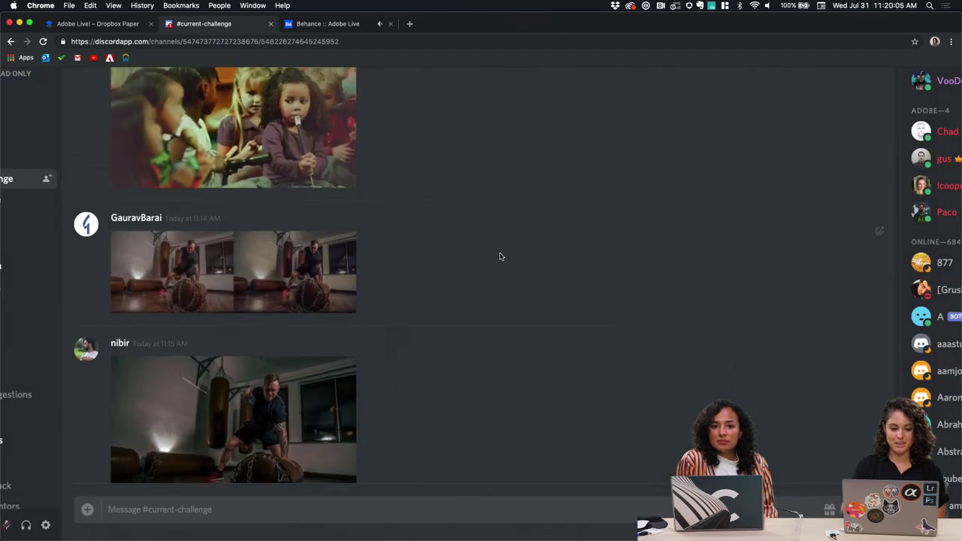
scroll(500, 257, "up", 3)
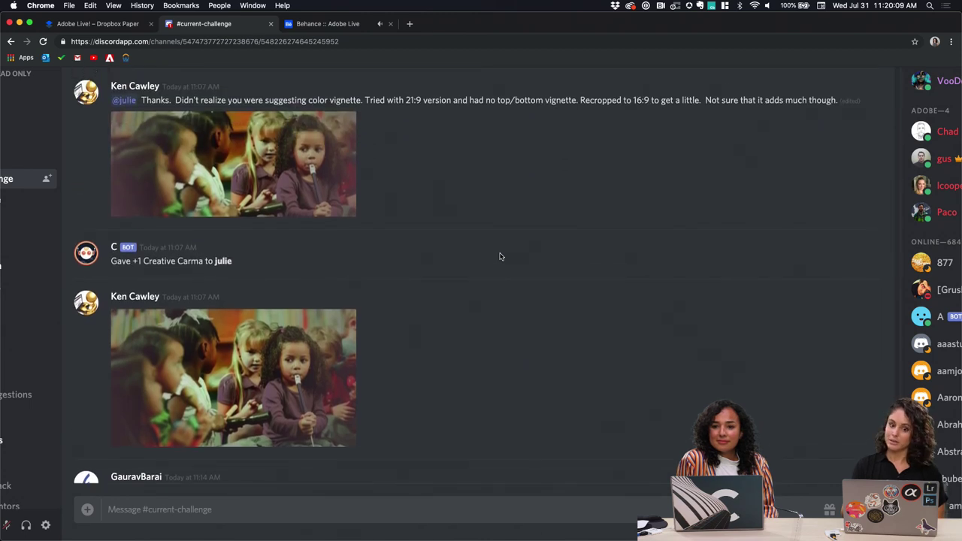
scroll(500, 256, "up", 1)
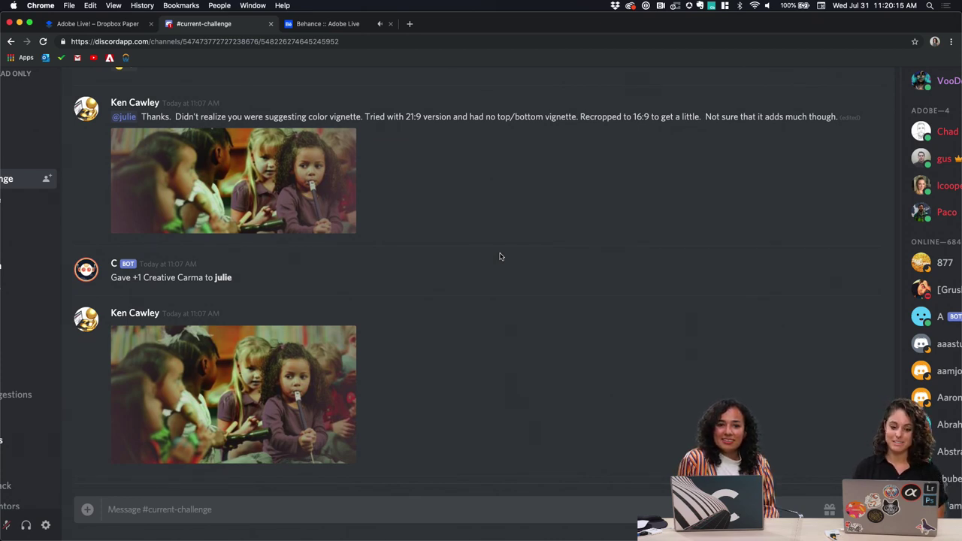
scroll(461, 270, "up", 1)
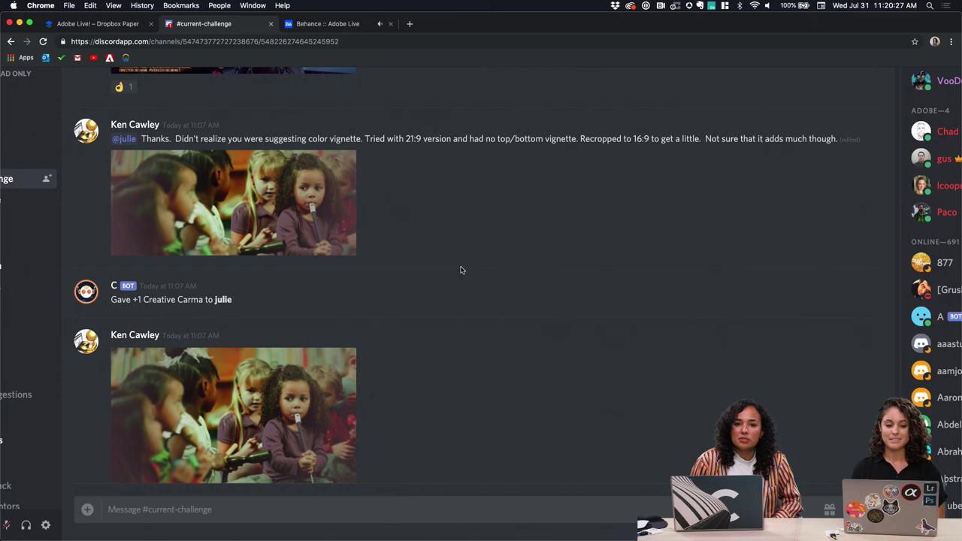
scroll(462, 270, "up", 5)
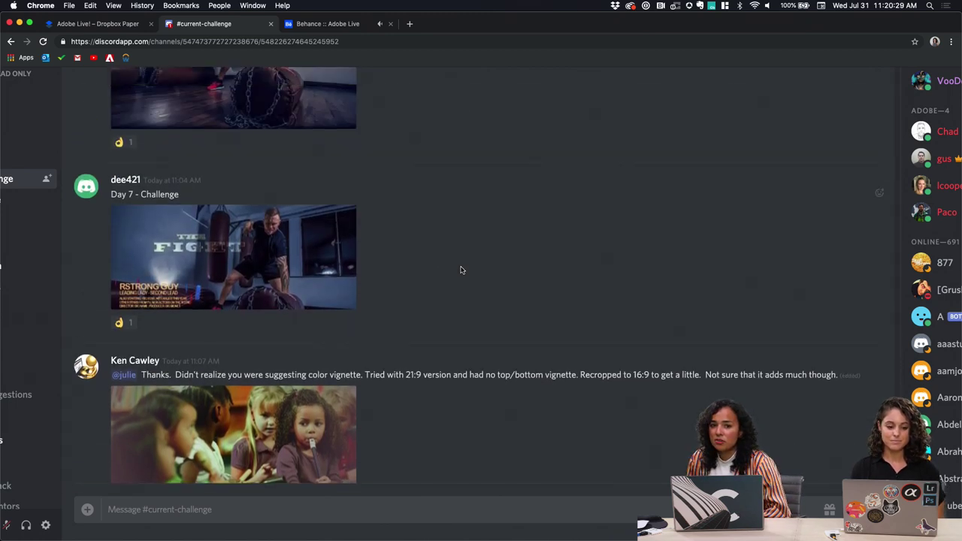
scroll(462, 270, "up", 4)
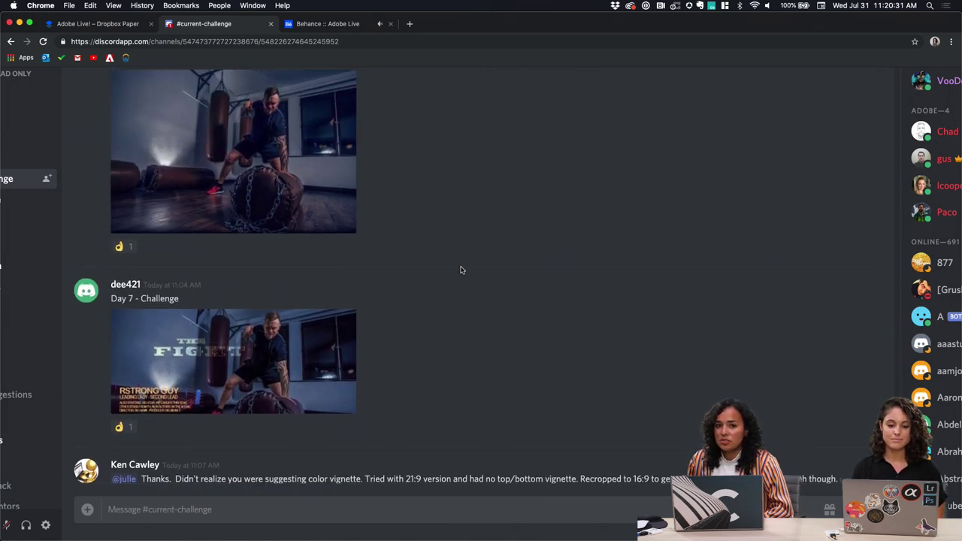
scroll(461, 270, "up", 4)
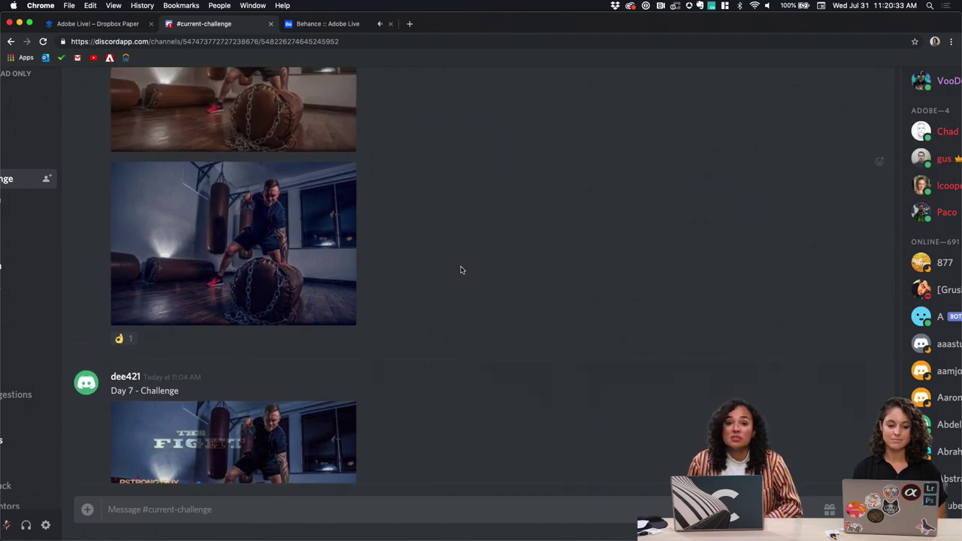
scroll(462, 270, "up", 5)
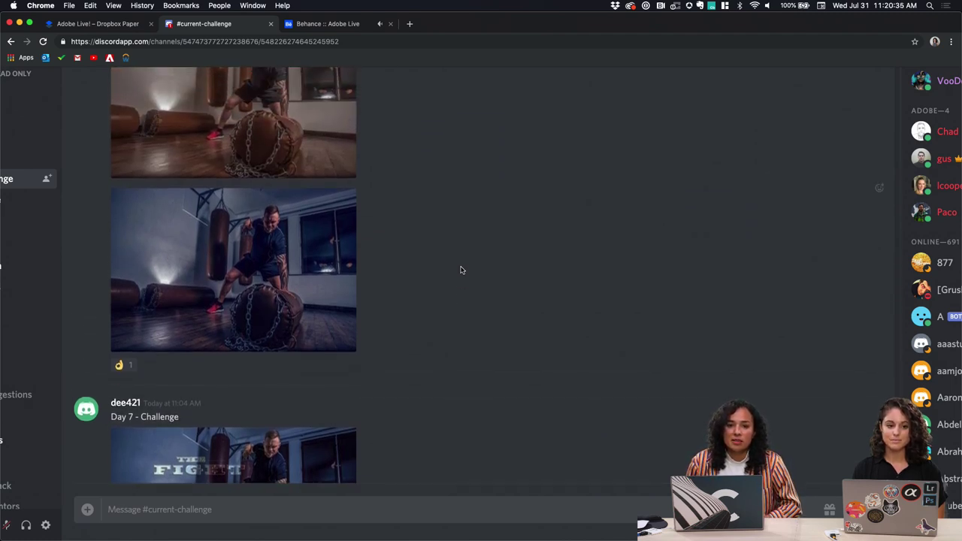
scroll(462, 270, "up", 2)
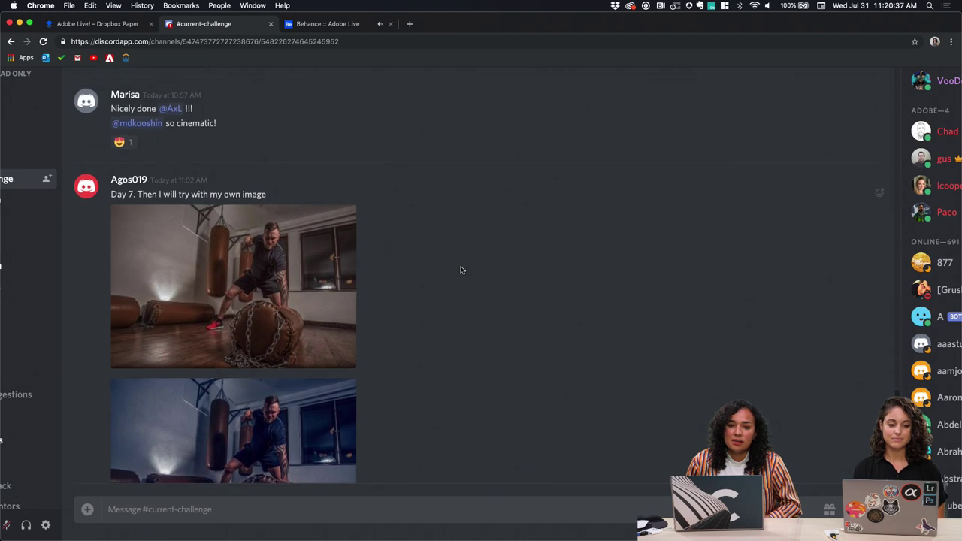
scroll(461, 270, "up", 4)
scroll(462, 269, "up", 6)
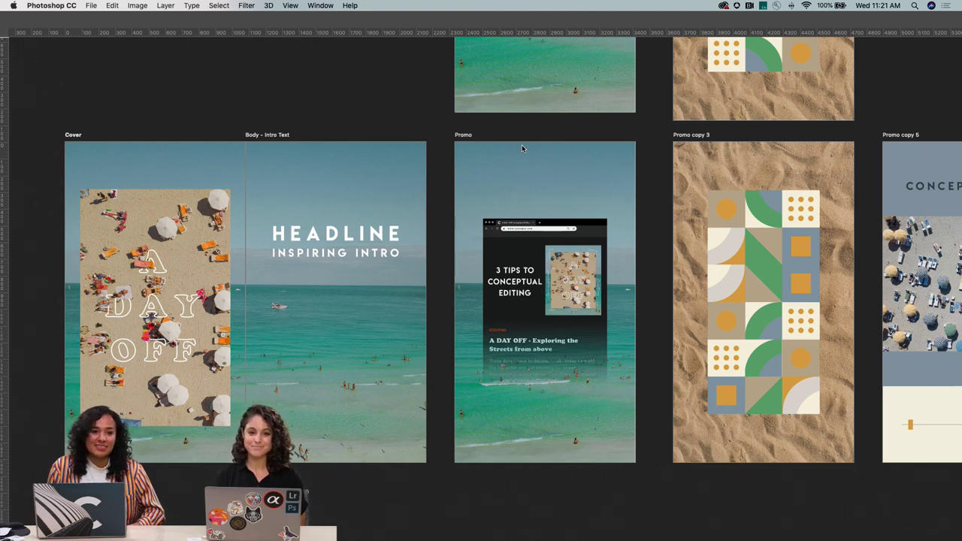
Switch to Photoshop and look over the row of artboards from Promo copy 6 back to Cover
scroll(523, 149, "right", 5)
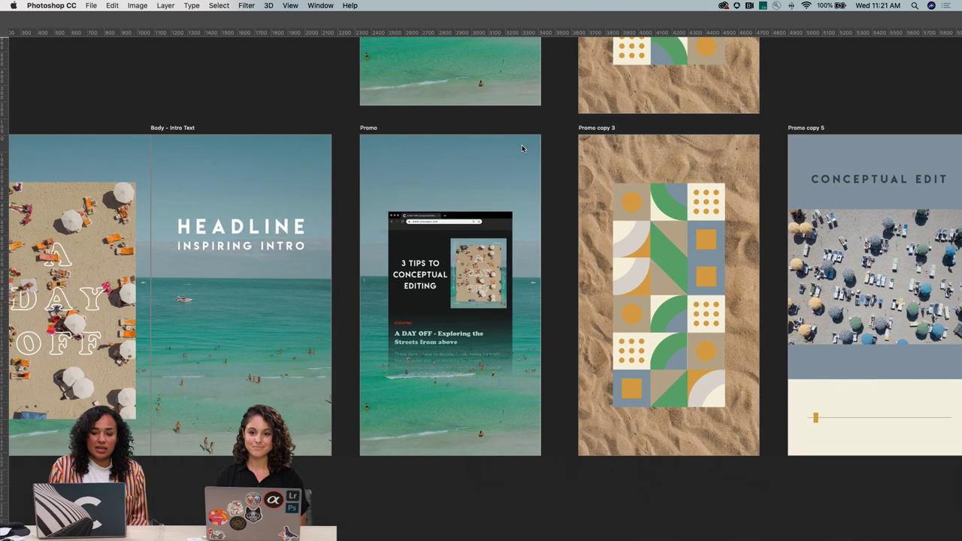
scroll(522, 148, "right", 8)
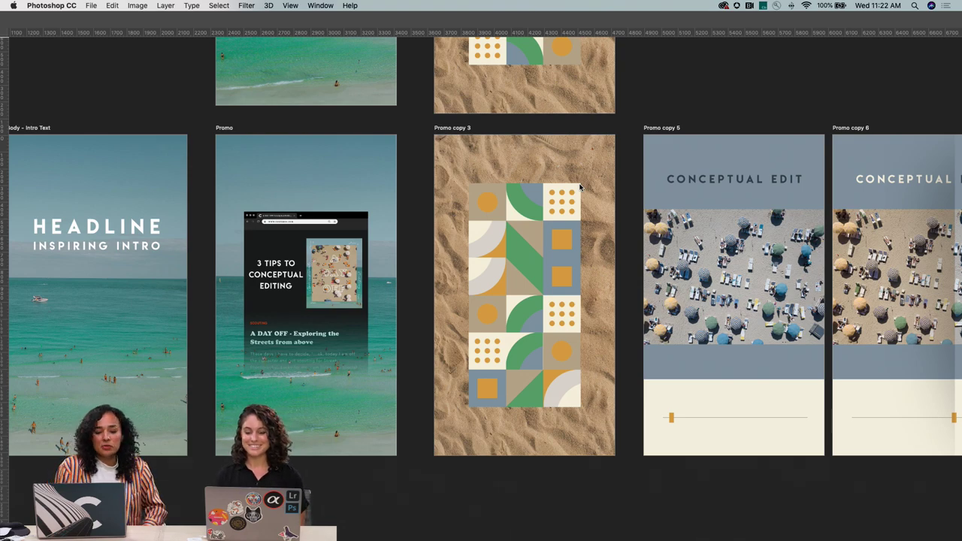
scroll(580, 188, "left", 10)
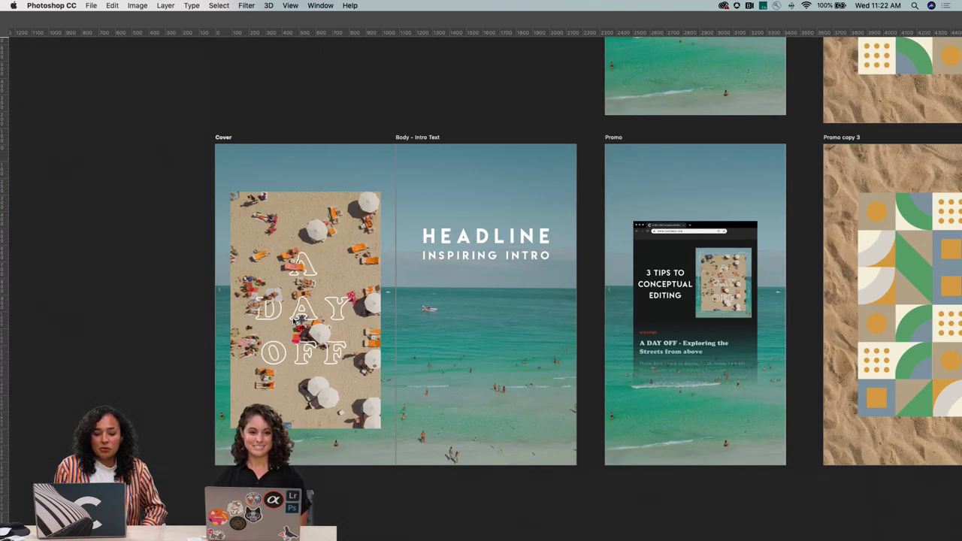
scroll(321, 396, "down", 2)
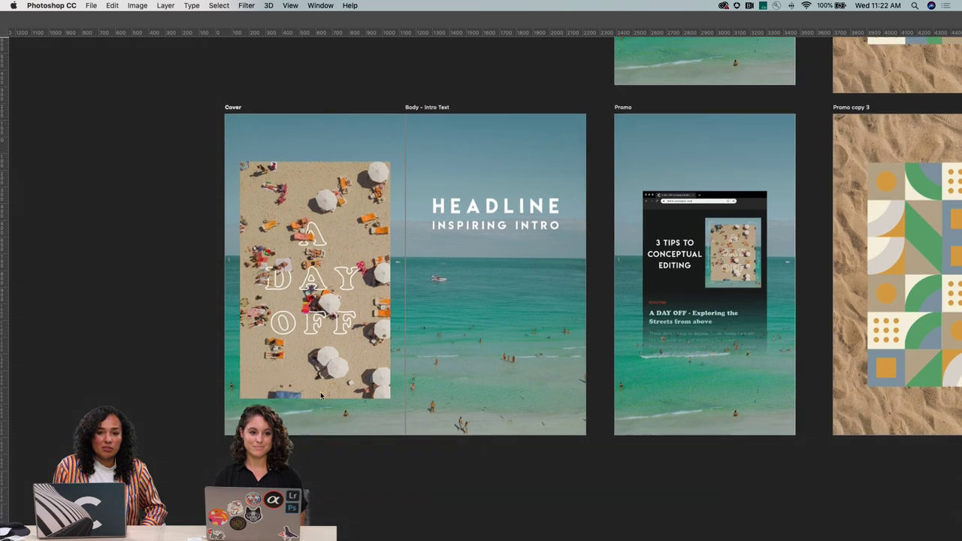
scroll(321, 396, "down", 2)
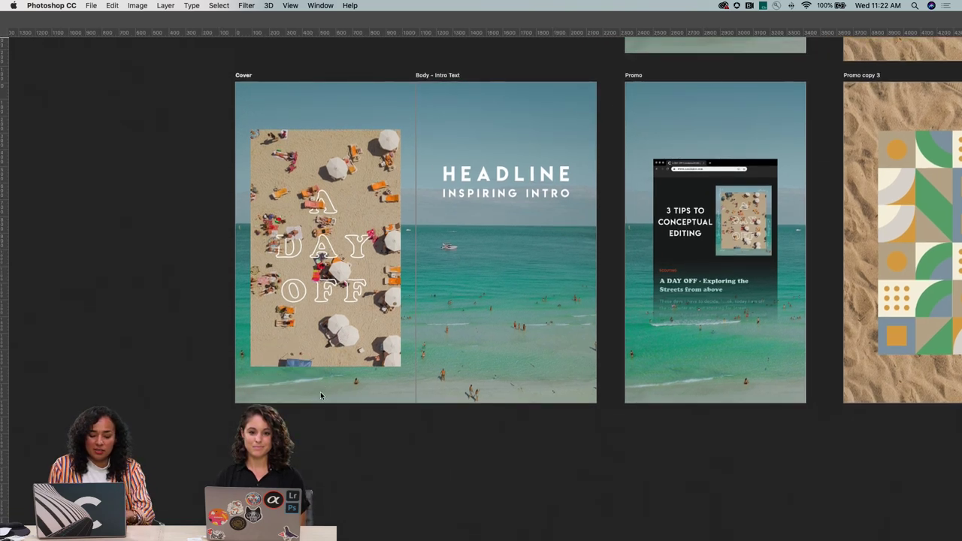
Switch from Photoshop to Chrome and bring up a browser window
scroll(464, 410, "right", 2)
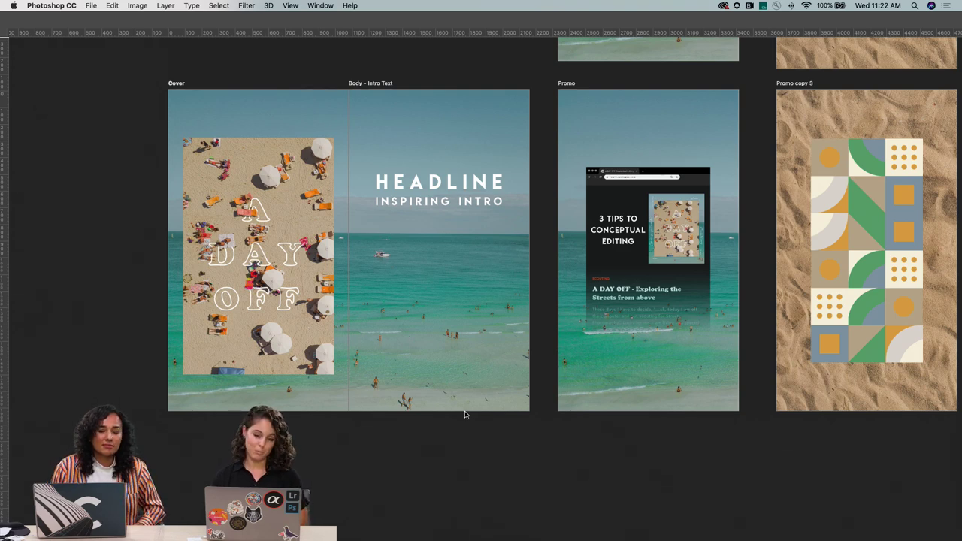
key("super+Tab")
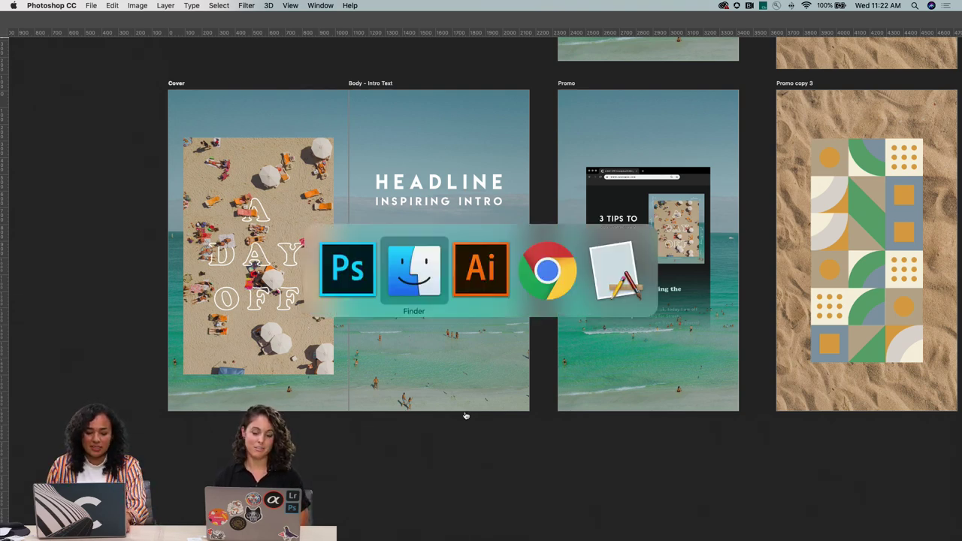
key("super+Tab")
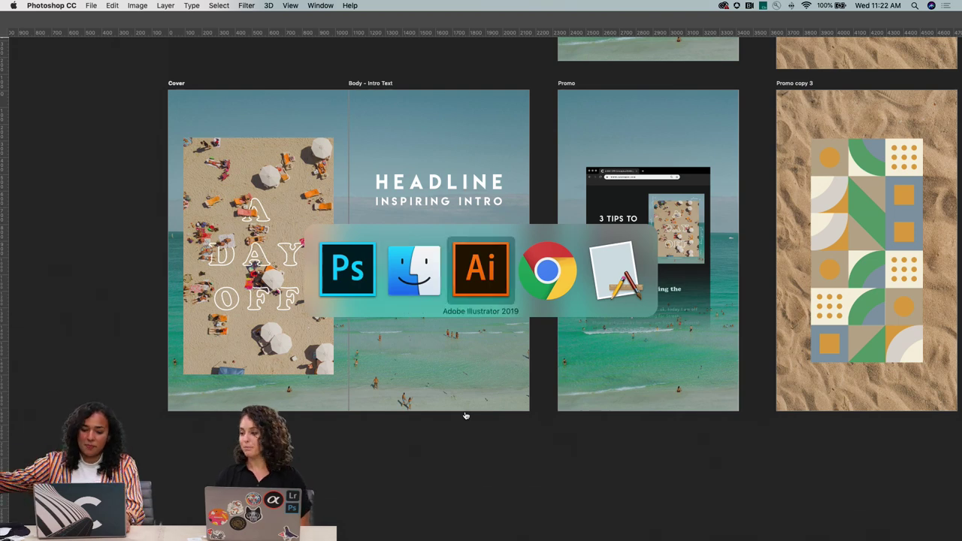
key("super+Tab")
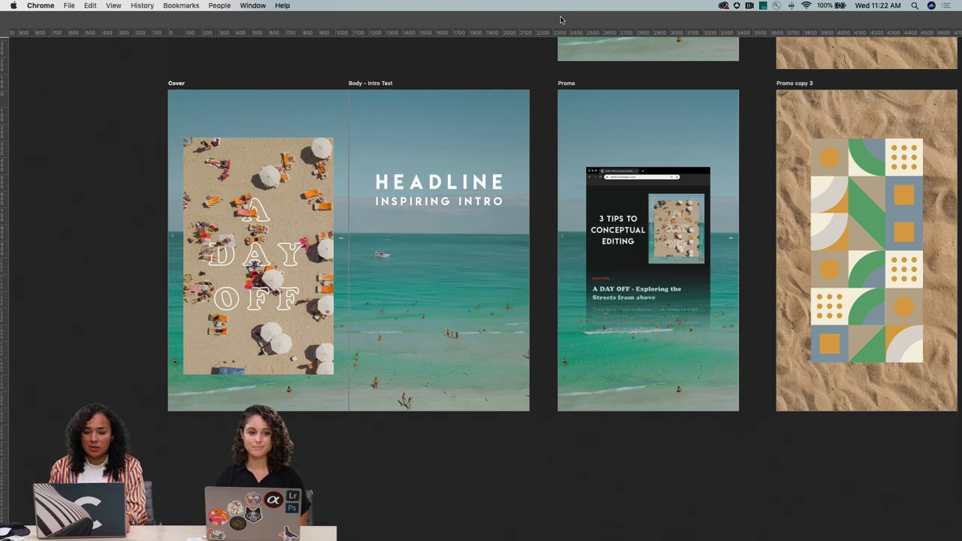
mouse_move(616, 526)
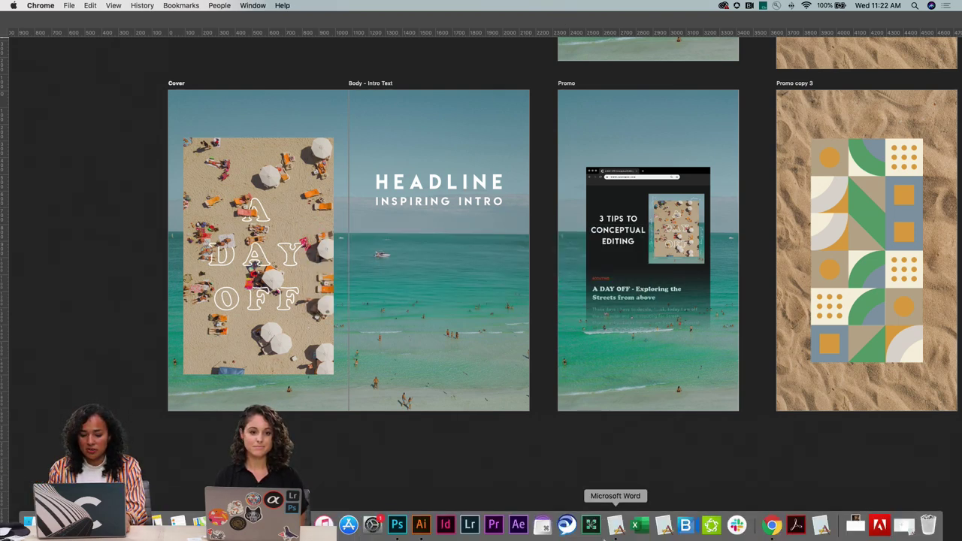
left_click(770, 526)
Load the host's Instagram profile page and expand the browser window to full screen
type("cy")
key("BackSpace")
key("Down")
key("Down")
key("Down")
key("Return")
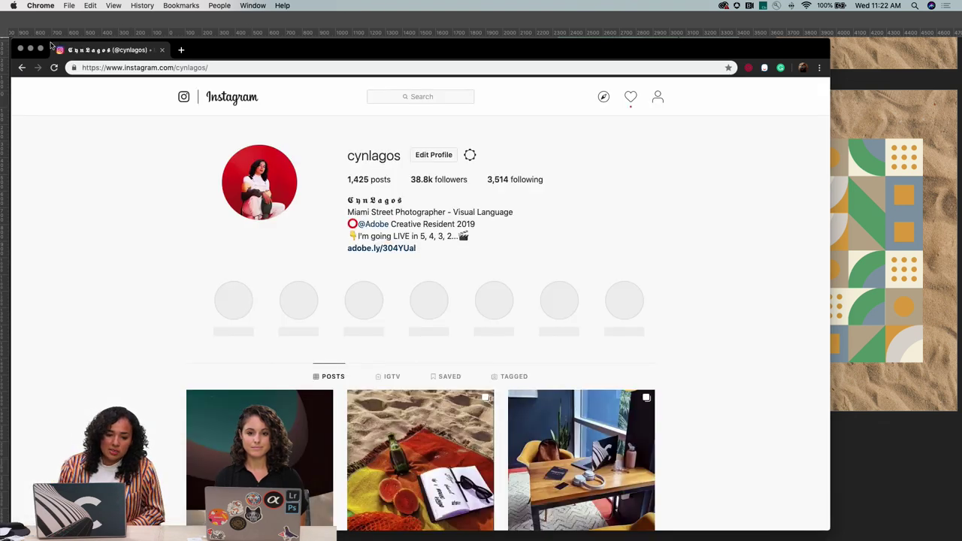
left_click(41, 48)
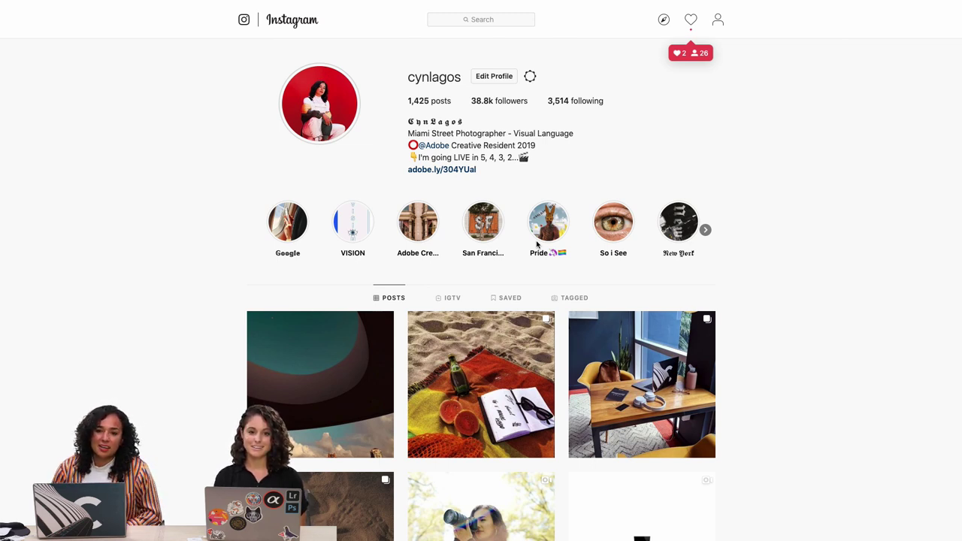
Browse the profile's story highlights as far as UNUSUAL and open that highlight
left_click(706, 231)
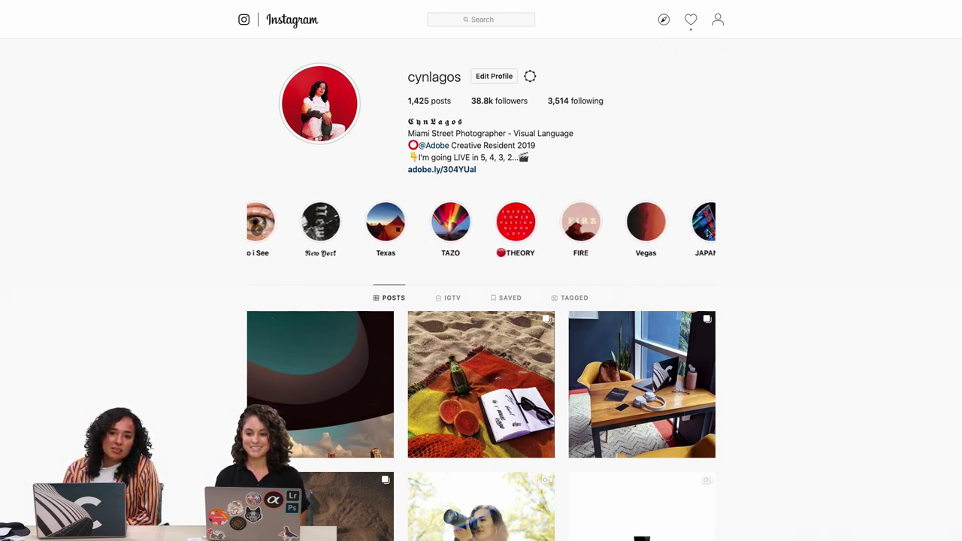
left_click(706, 231)
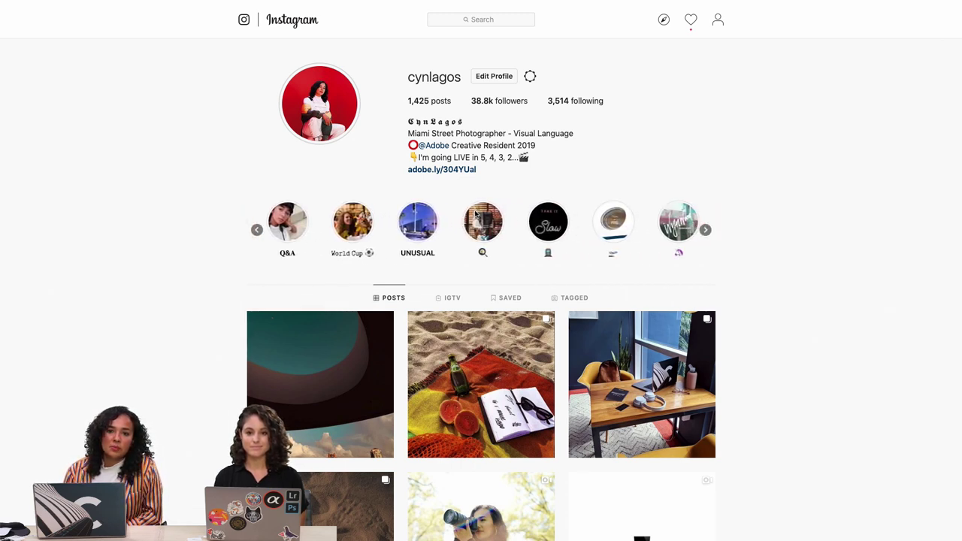
left_click(410, 232)
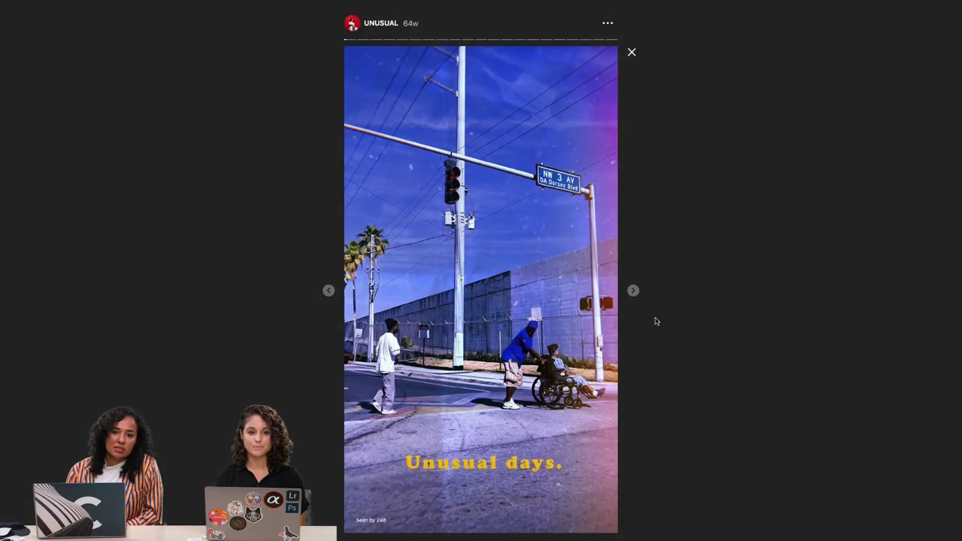
View the UNUSUAL story from its opening "Unusual days." slide through to the "WHAT ELSE" text slide with the silhouetted passenger
left_click(634, 293)
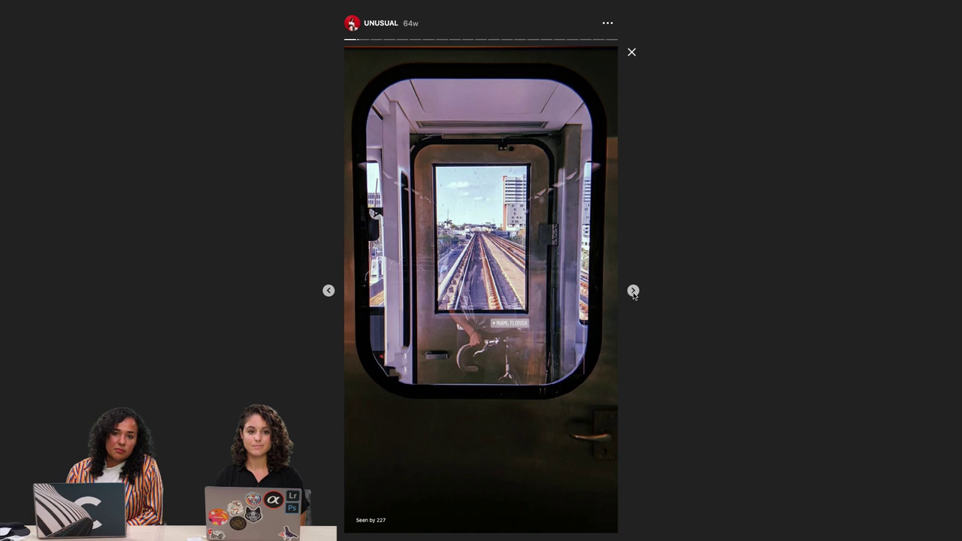
left_click(634, 293)
left_click(634, 293)
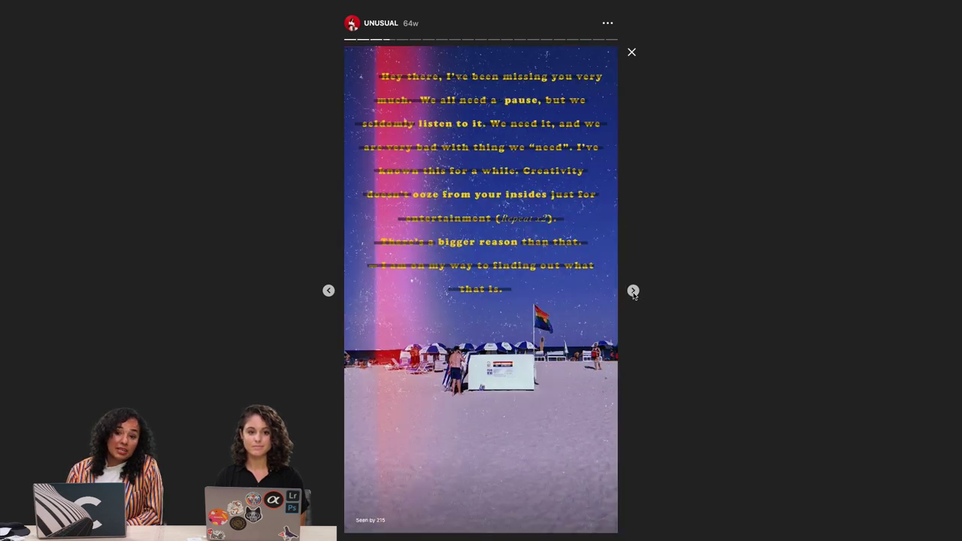
left_click(634, 291)
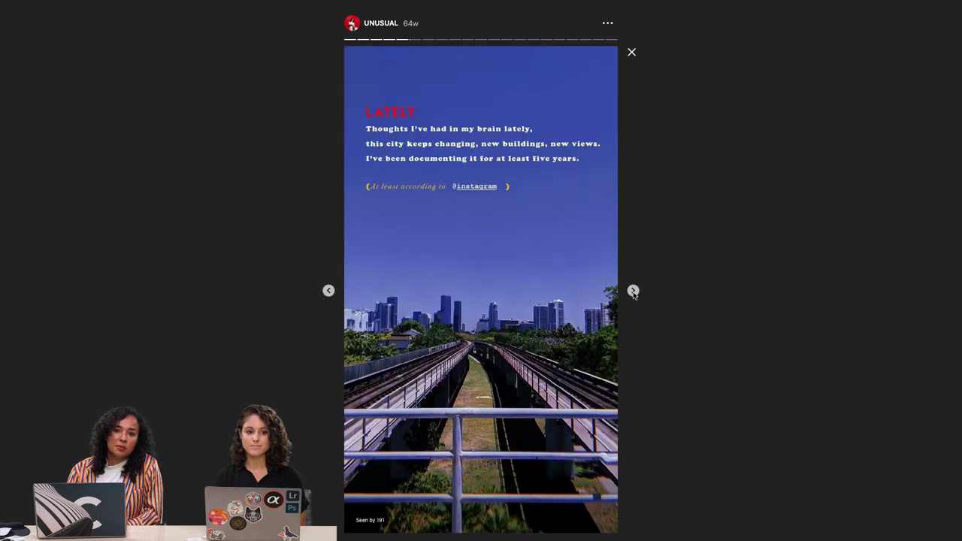
left_click(633, 292)
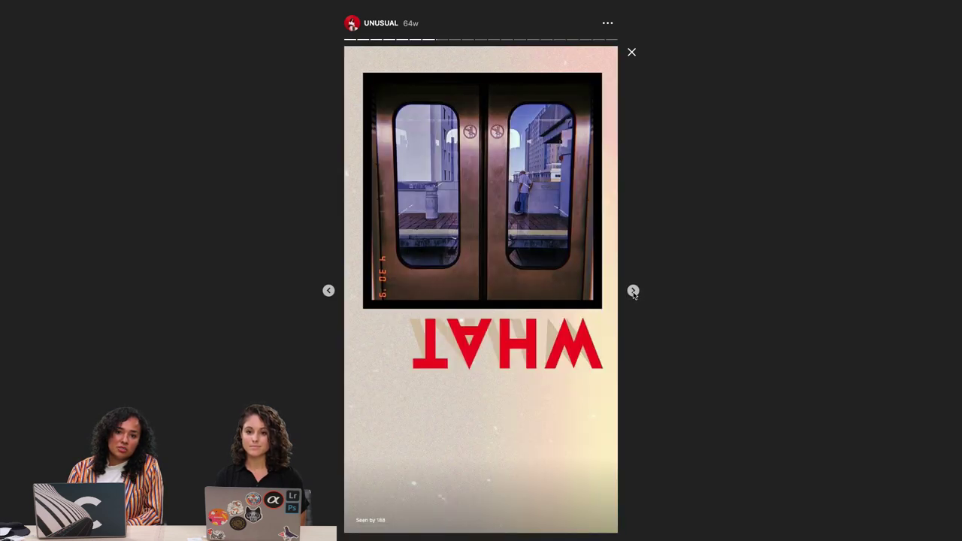
left_click(634, 292)
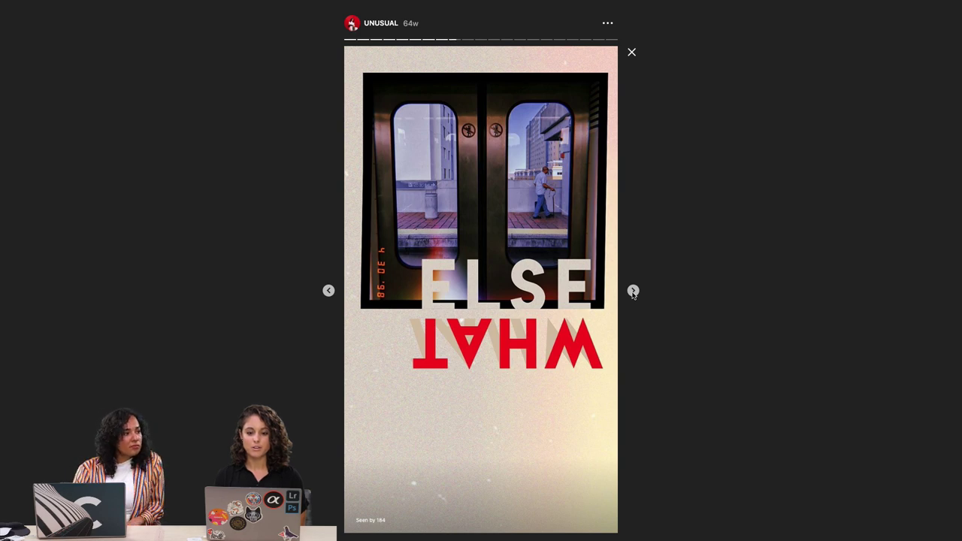
left_click(634, 291)
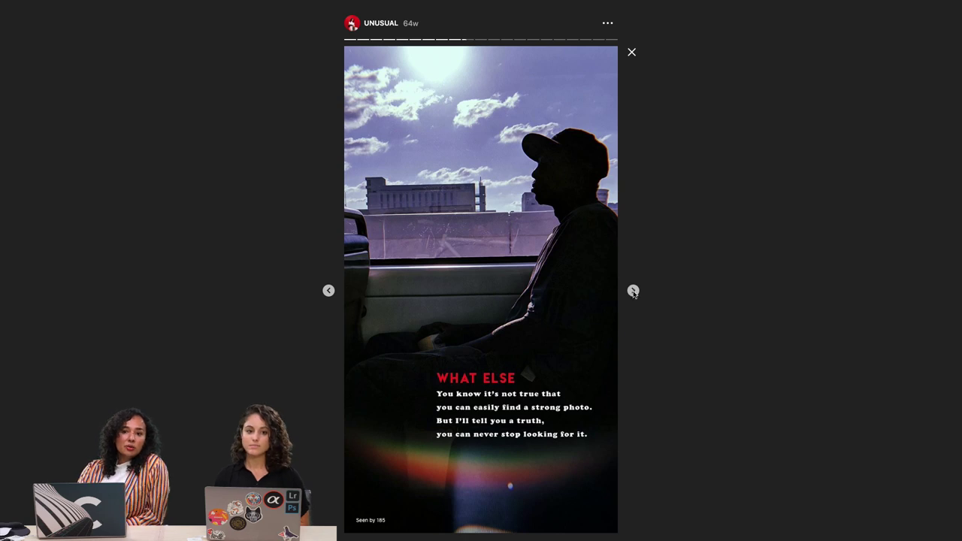
View the rest of the UNUSUAL story, from the black-and-white road slide to the "THANK YOU." slide, and close the story
left_click(634, 292)
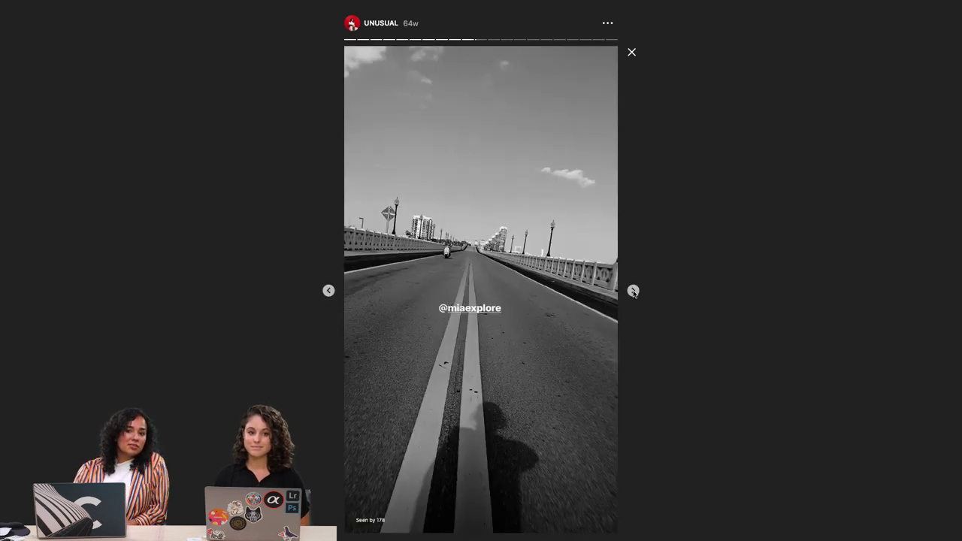
left_click(634, 292)
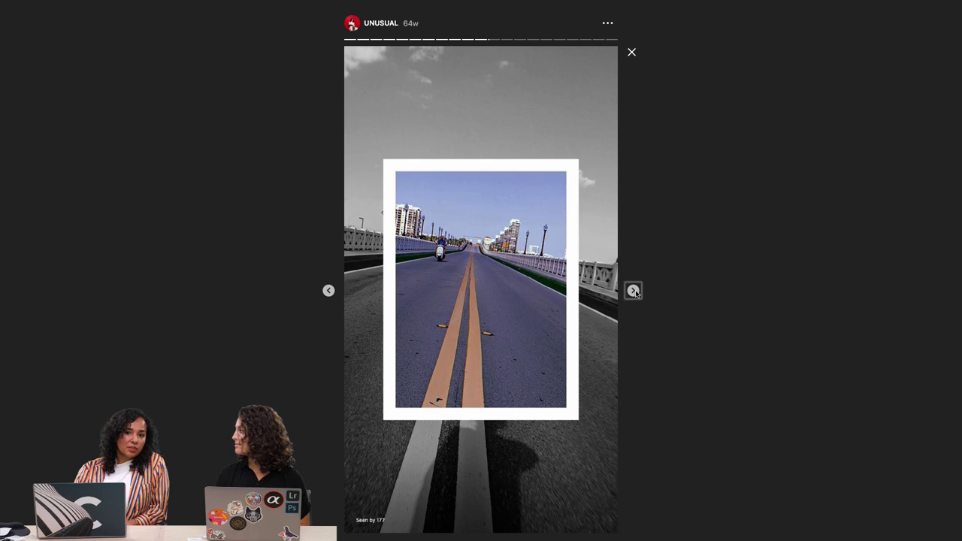
left_click(634, 292)
left_click(634, 291)
left_click(634, 292)
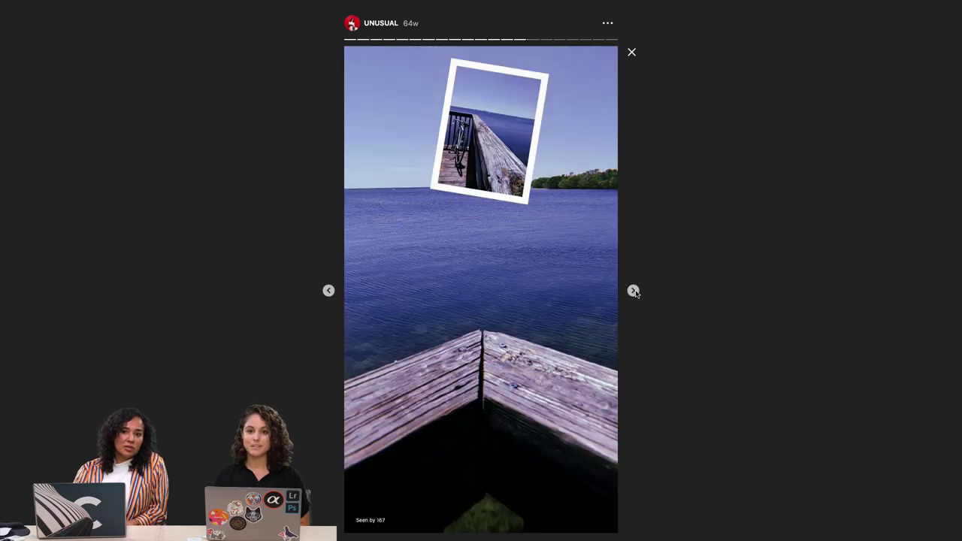
left_click(634, 292)
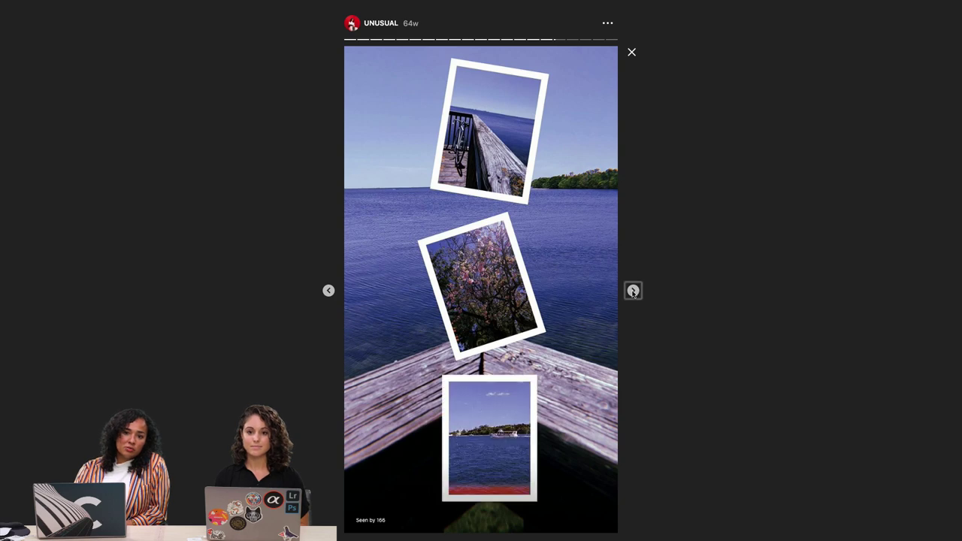
left_click(634, 291)
left_click(634, 292)
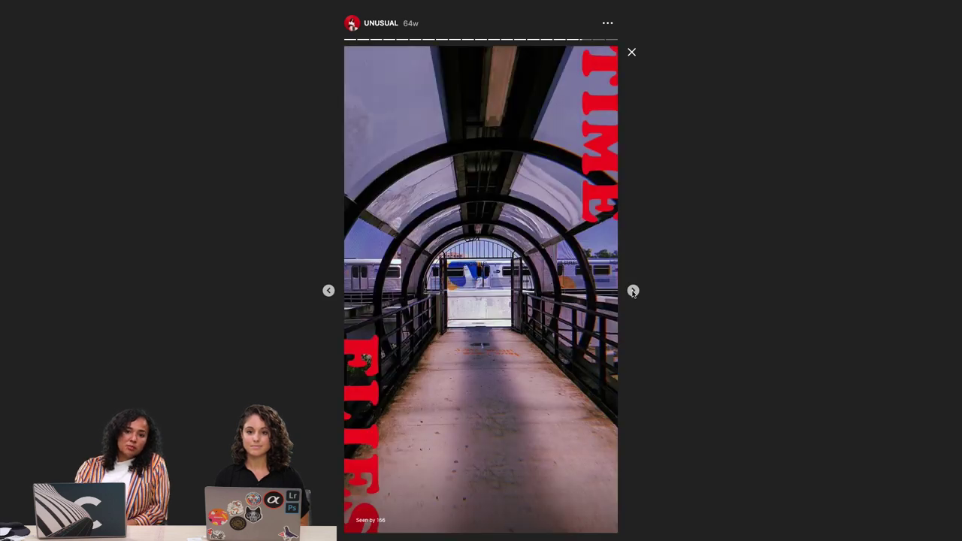
left_click(634, 292)
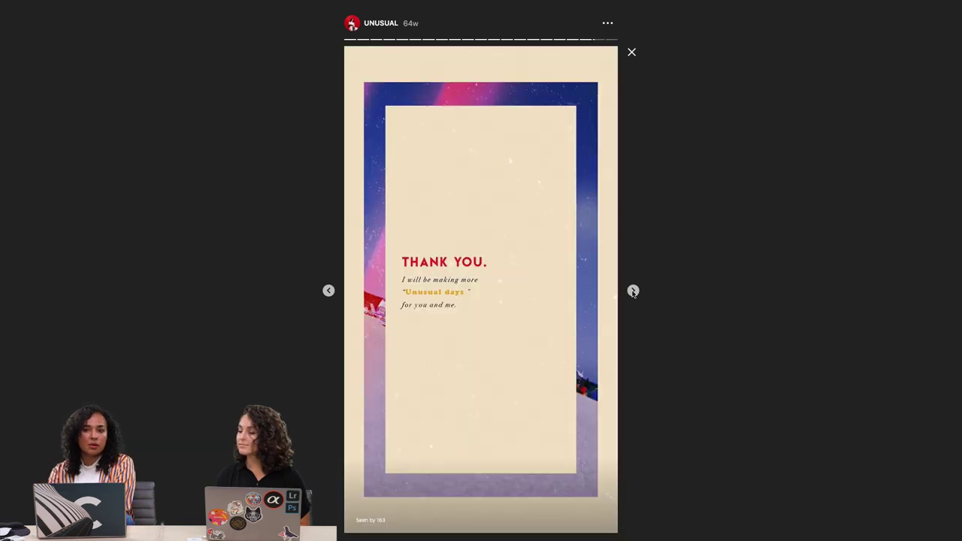
left_click(632, 51)
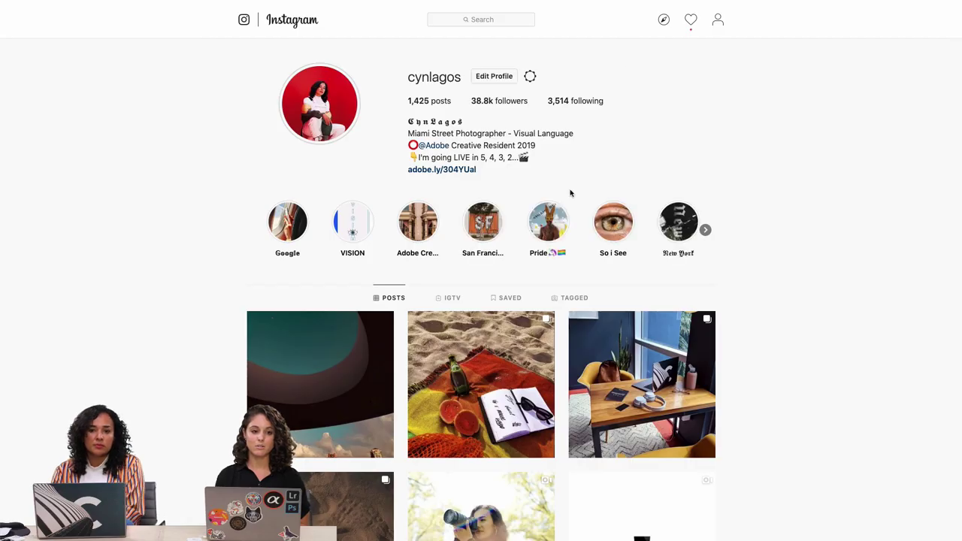